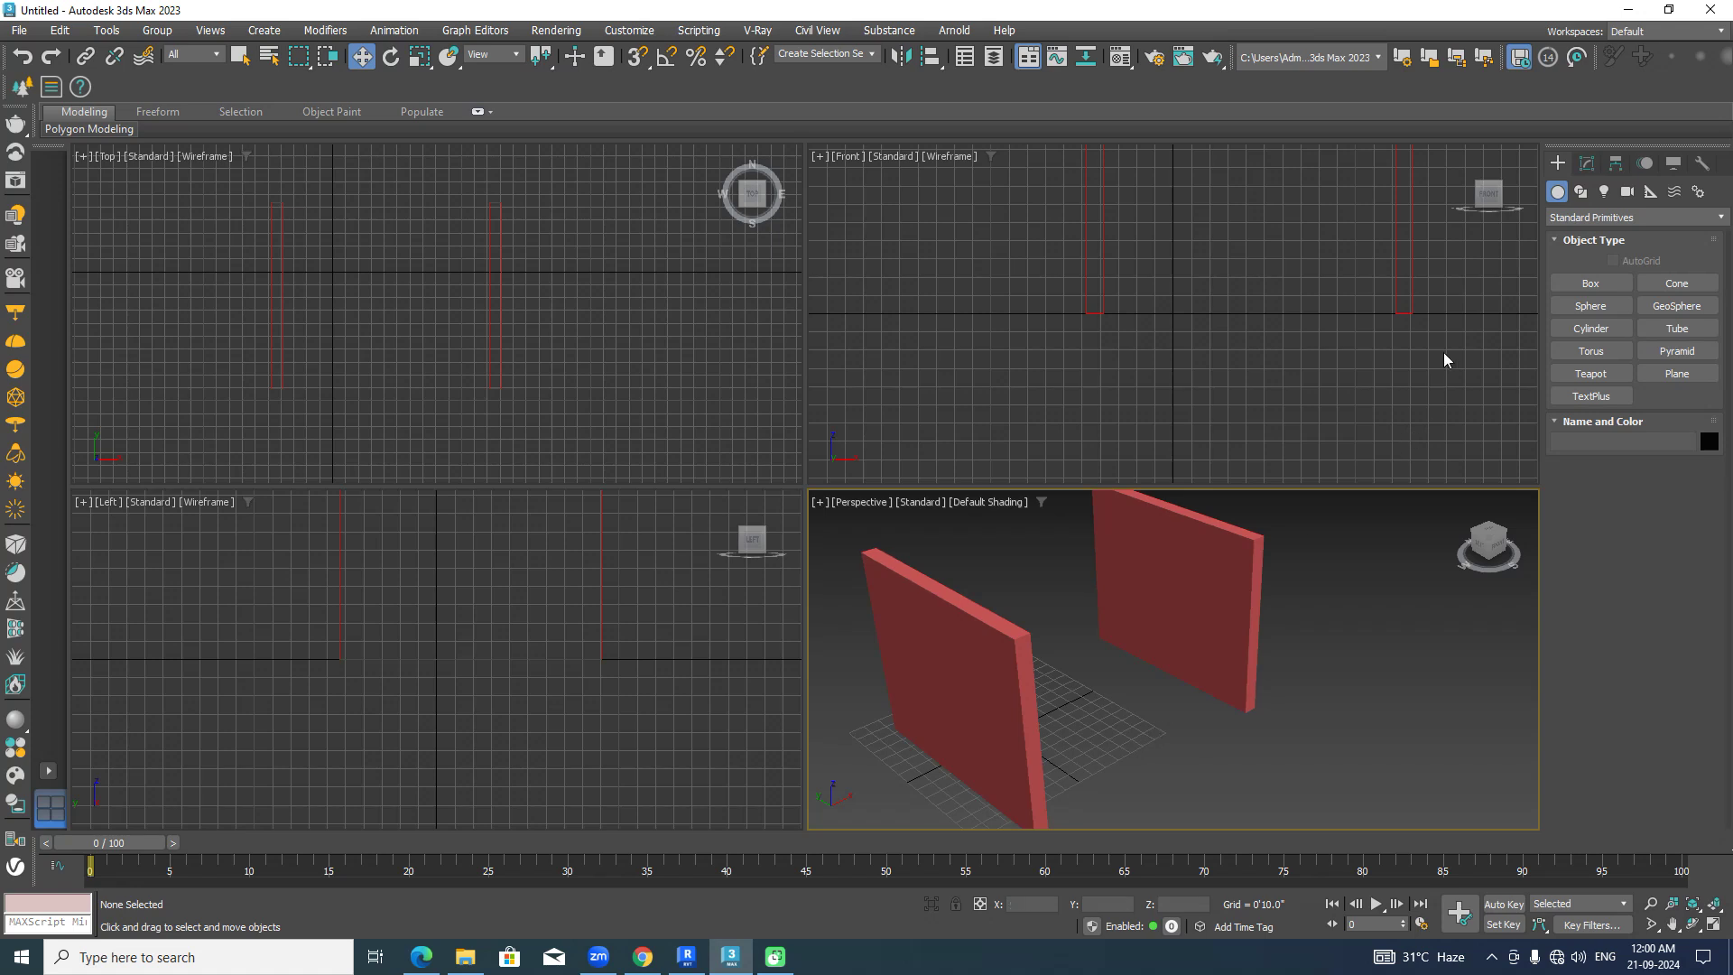
Draw a box about 9'10" wide and 10" long across the walls' upper ends in the Top view, with its height set to 10'.
{"action": "left_click", "coordinate": [1591, 282]}
{"action": "middle_click_drag", "start_coordinate": [345, 201], "coordinate": [355, 325]}
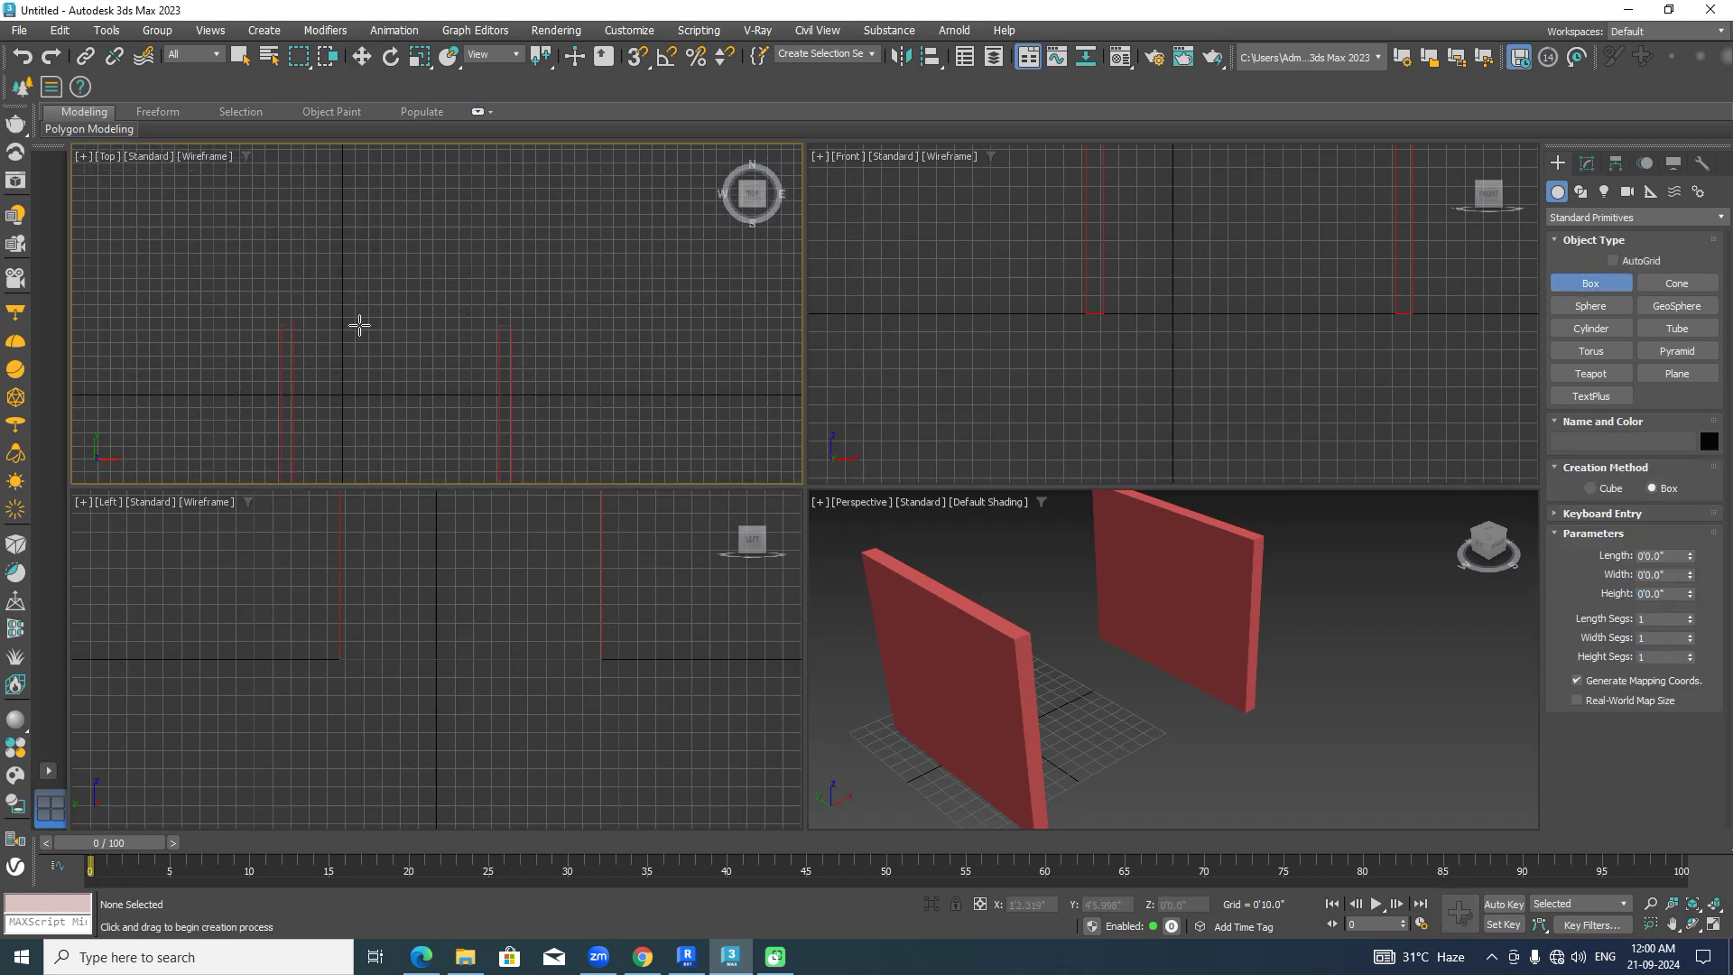
{"action": "left_click_drag", "start_coordinate": [316, 313], "coordinate": [471, 324]}
{"action": "left_click", "coordinate": [461, 236]}
{"action": "left_click_drag", "start_coordinate": [1674, 593], "coordinate": [1579, 592]}
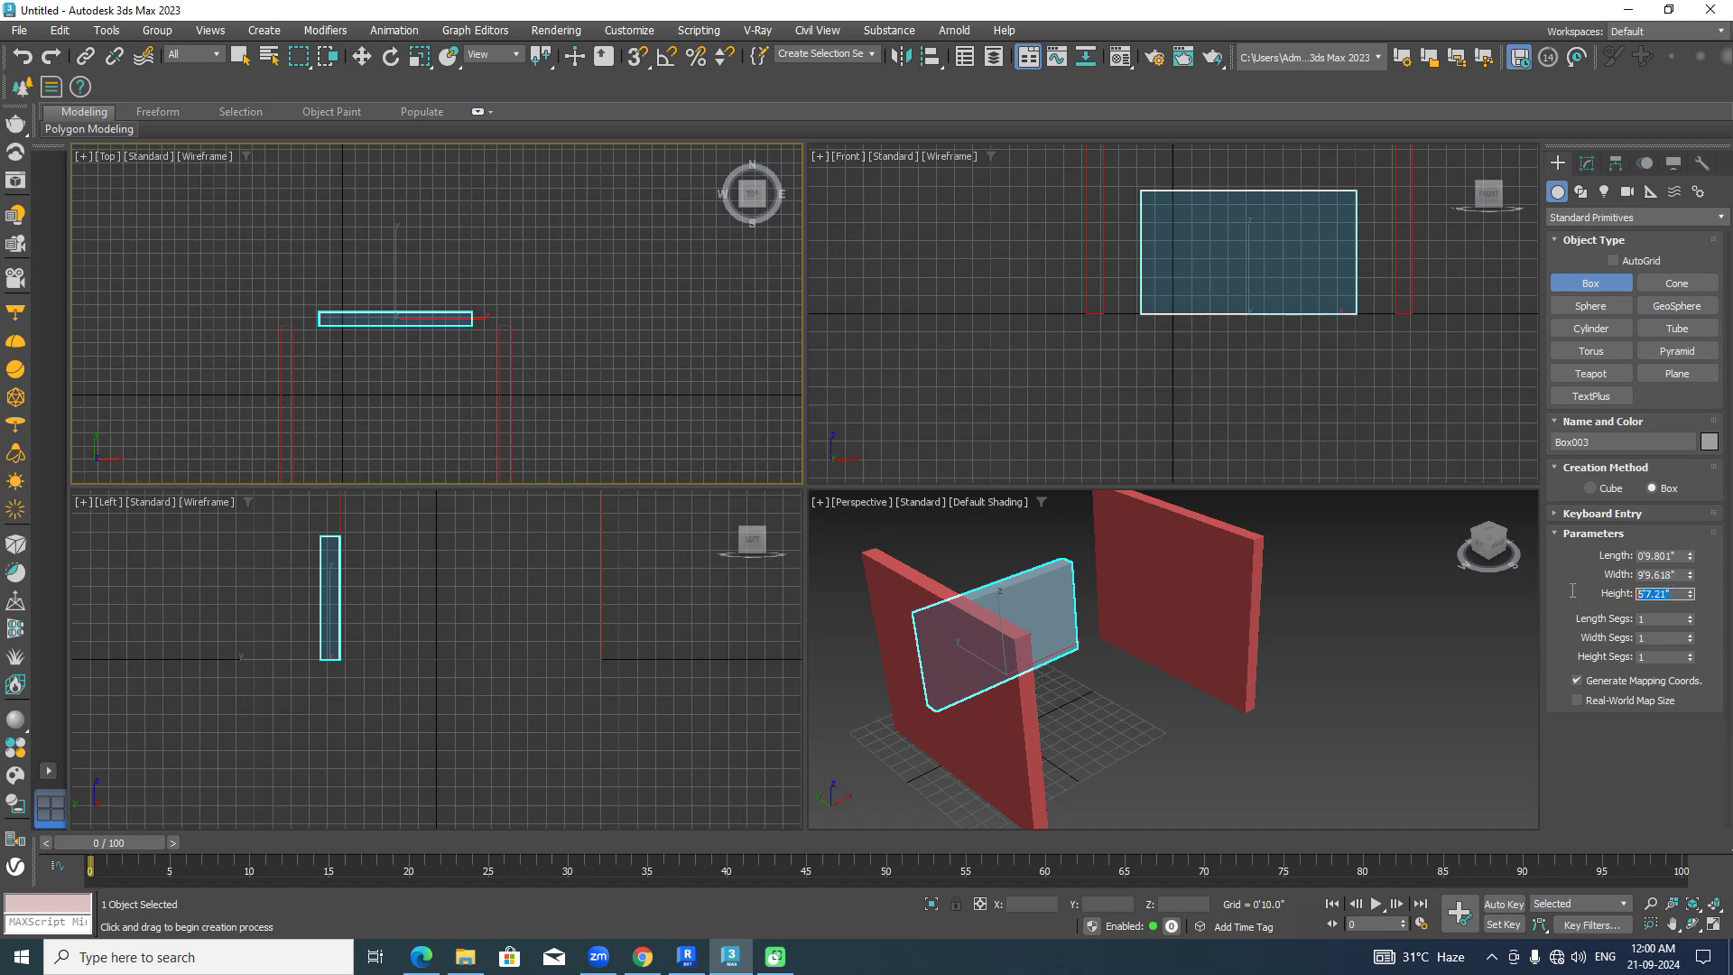
{"action": "type", "text": "10"}
{"action": "key", "text": "Return"}
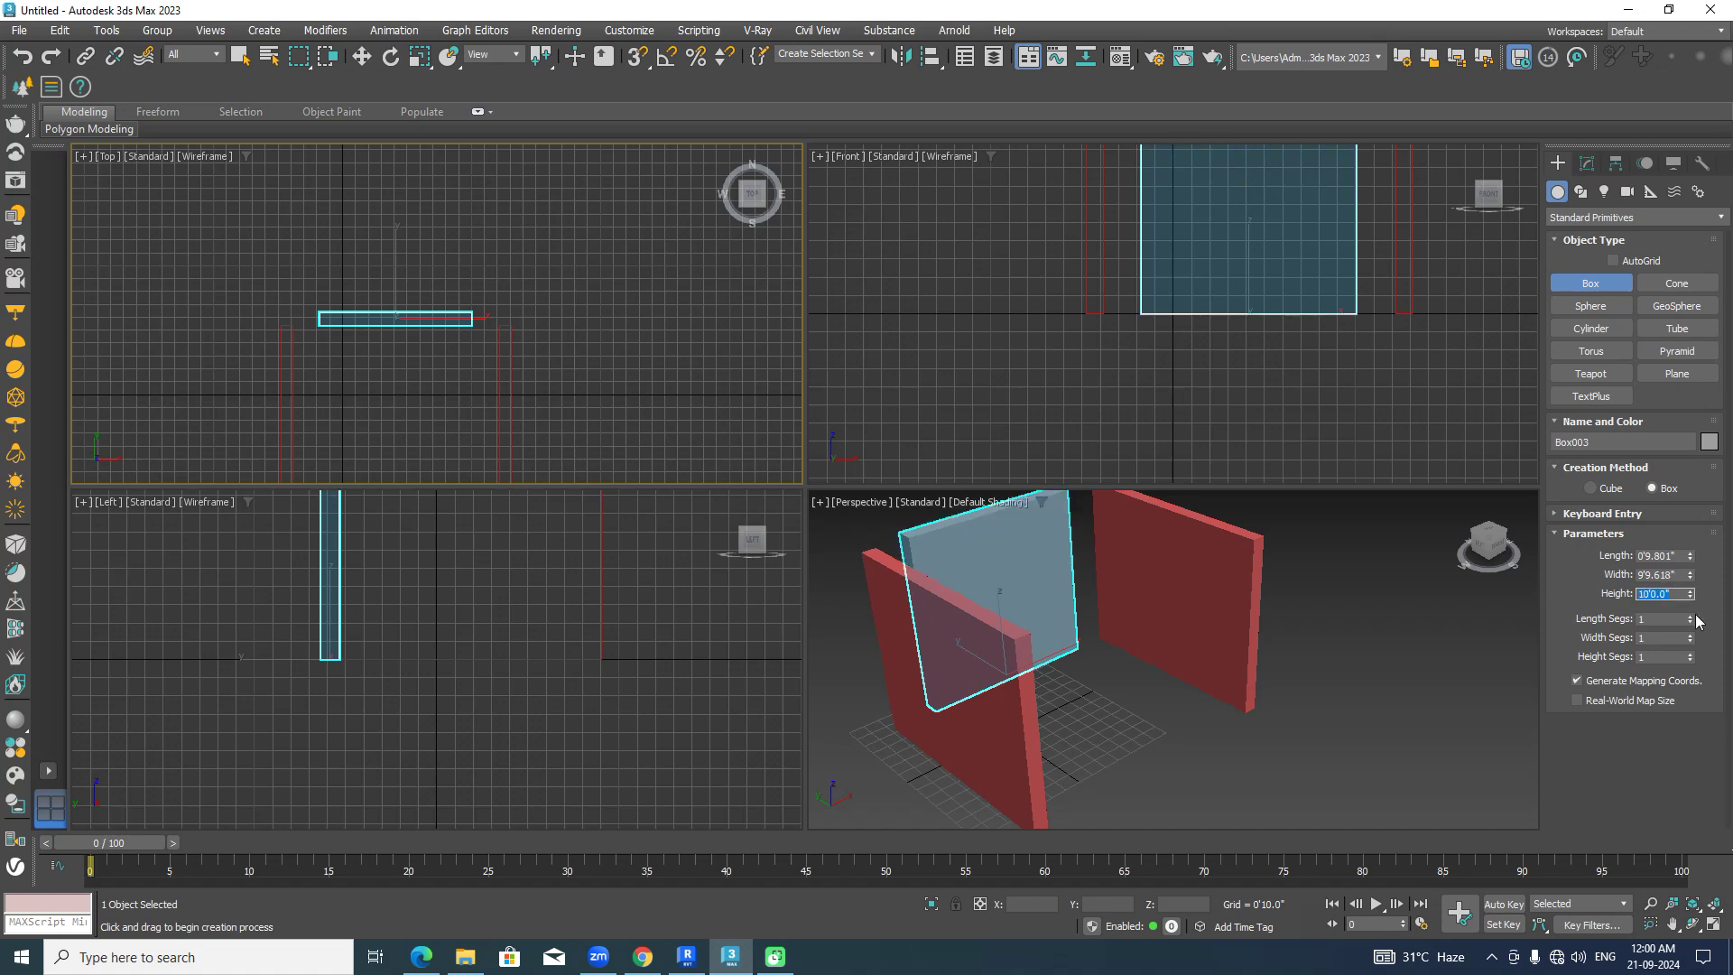
Set the new back wall box's width to 12' and its length to 9".
{"action": "left_click", "coordinate": [1676, 574]}
{"action": "left_click_drag", "start_coordinate": [1690, 576], "coordinate": [1697, 552]}
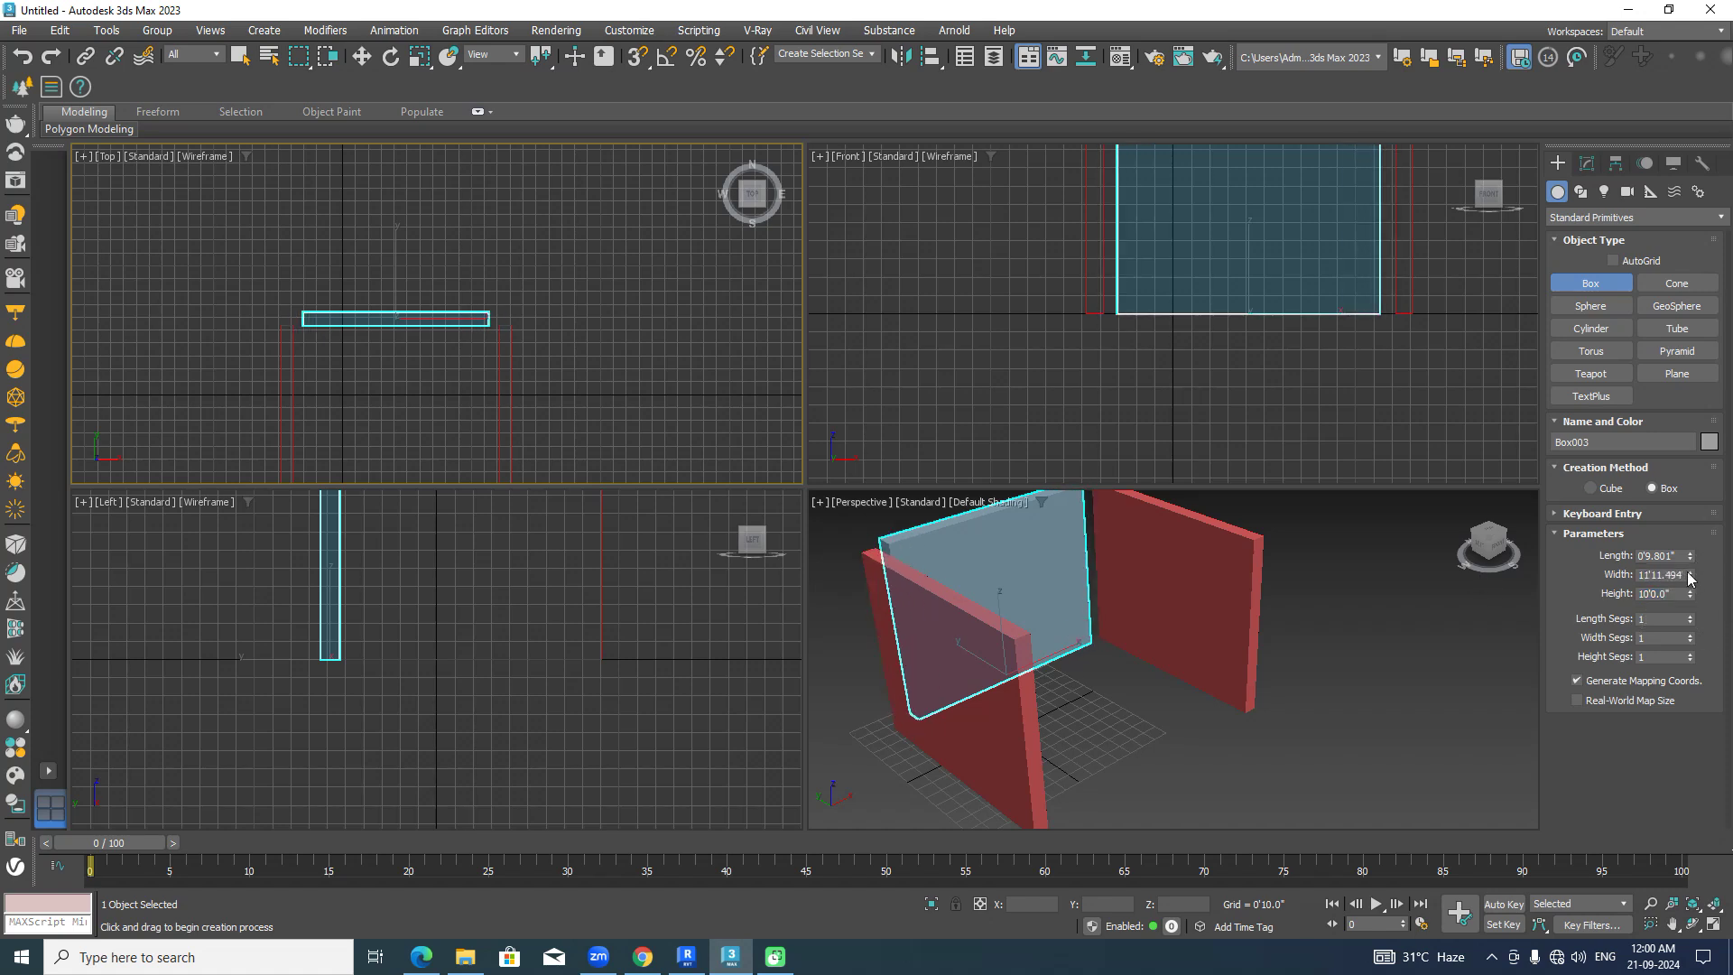
{"action": "double_click", "coordinate": [1661, 574]}
{"action": "key", "text": "BackSpace"}
{"action": "type", "text": "12"}
{"action": "key", "text": "Return"}
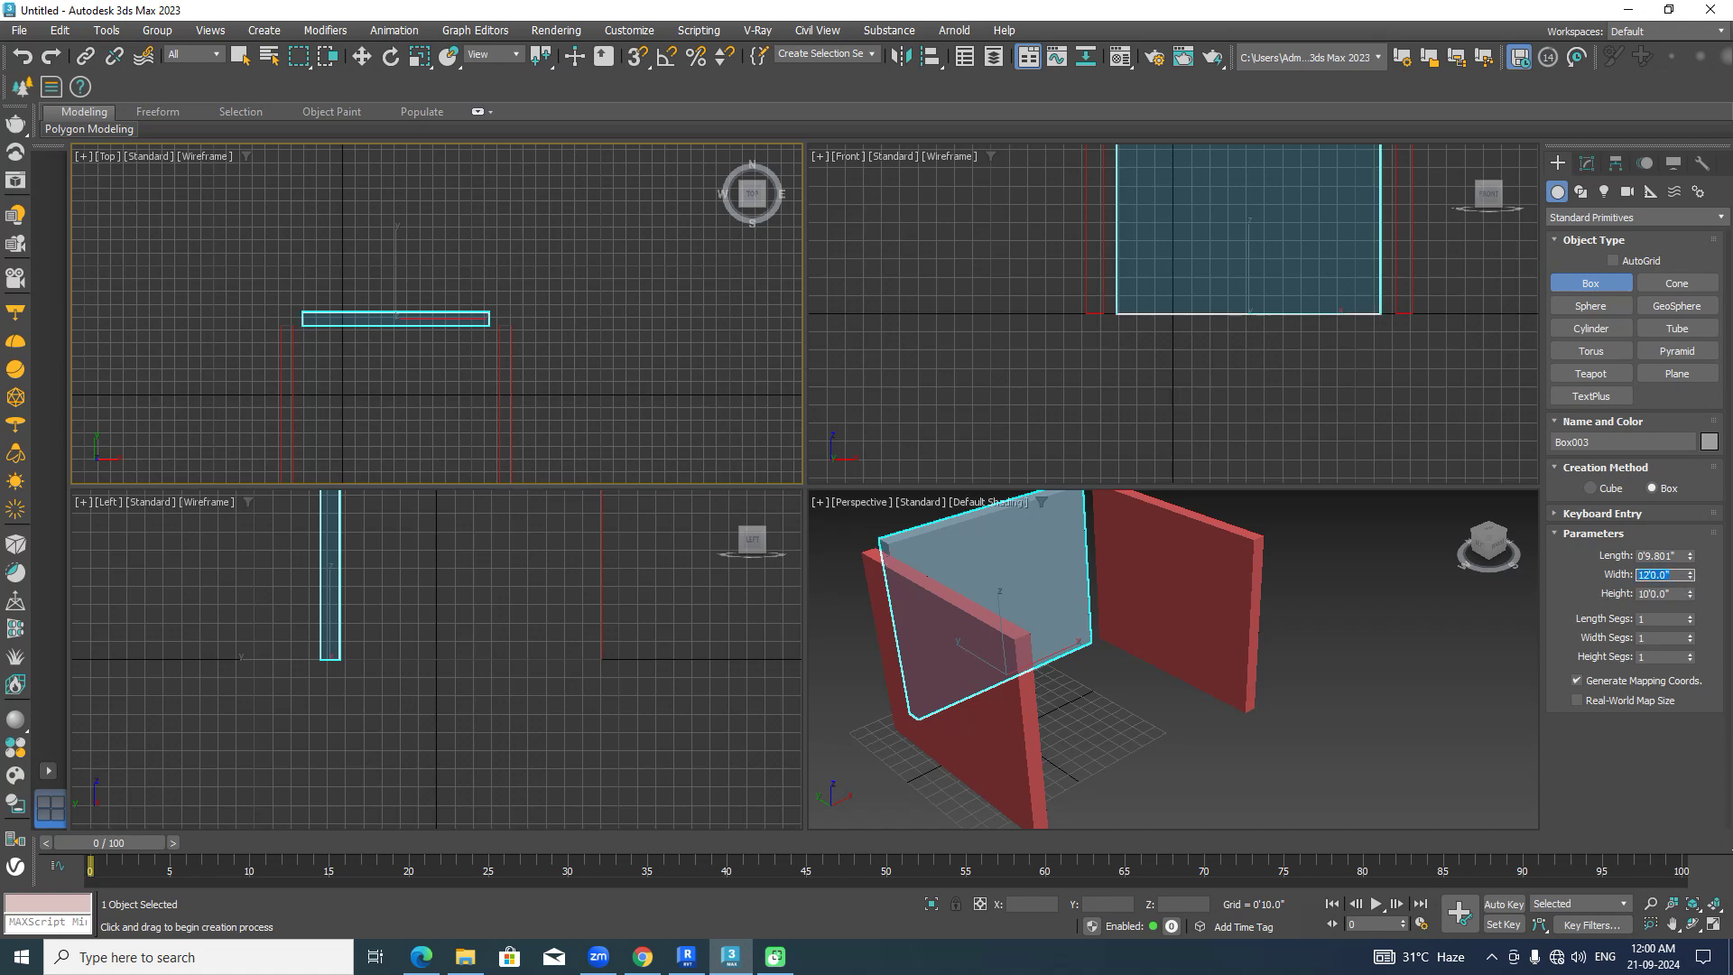
{"action": "left_click_drag", "start_coordinate": [1677, 555], "coordinate": [1631, 555]}
{"action": "type", "text": "9"}
{"action": "key", "text": "Return"}
{"action": "left_click", "coordinate": [1320, 761]}
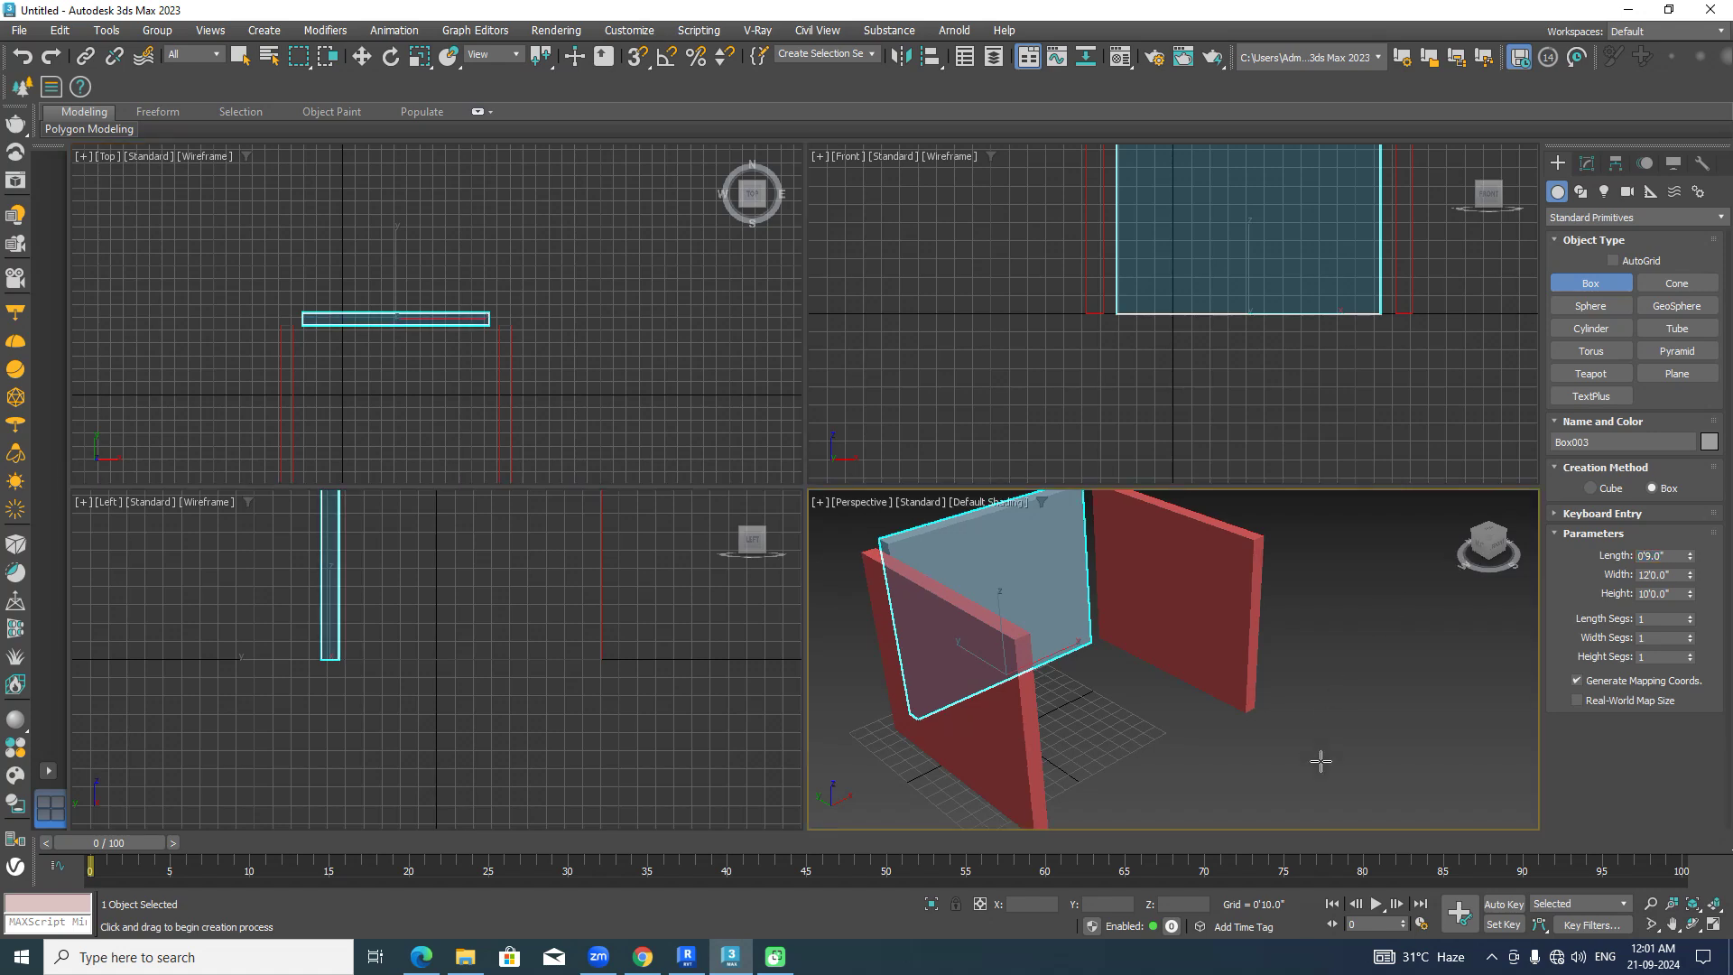
Select all three walls in the maximized Perspective view and change their object color to white.
{"action": "key", "text": "alt+w"}
{"action": "middle_click_drag", "start_coordinate": [1315, 758], "coordinate": [1017, 681], "text": "alt"}
{"action": "right_click", "coordinate": [956, 706]}
{"action": "left_click", "coordinate": [956, 706]}
{"action": "scroll", "coordinate": [955, 706], "scroll_direction": "down", "scroll_amount": 5}
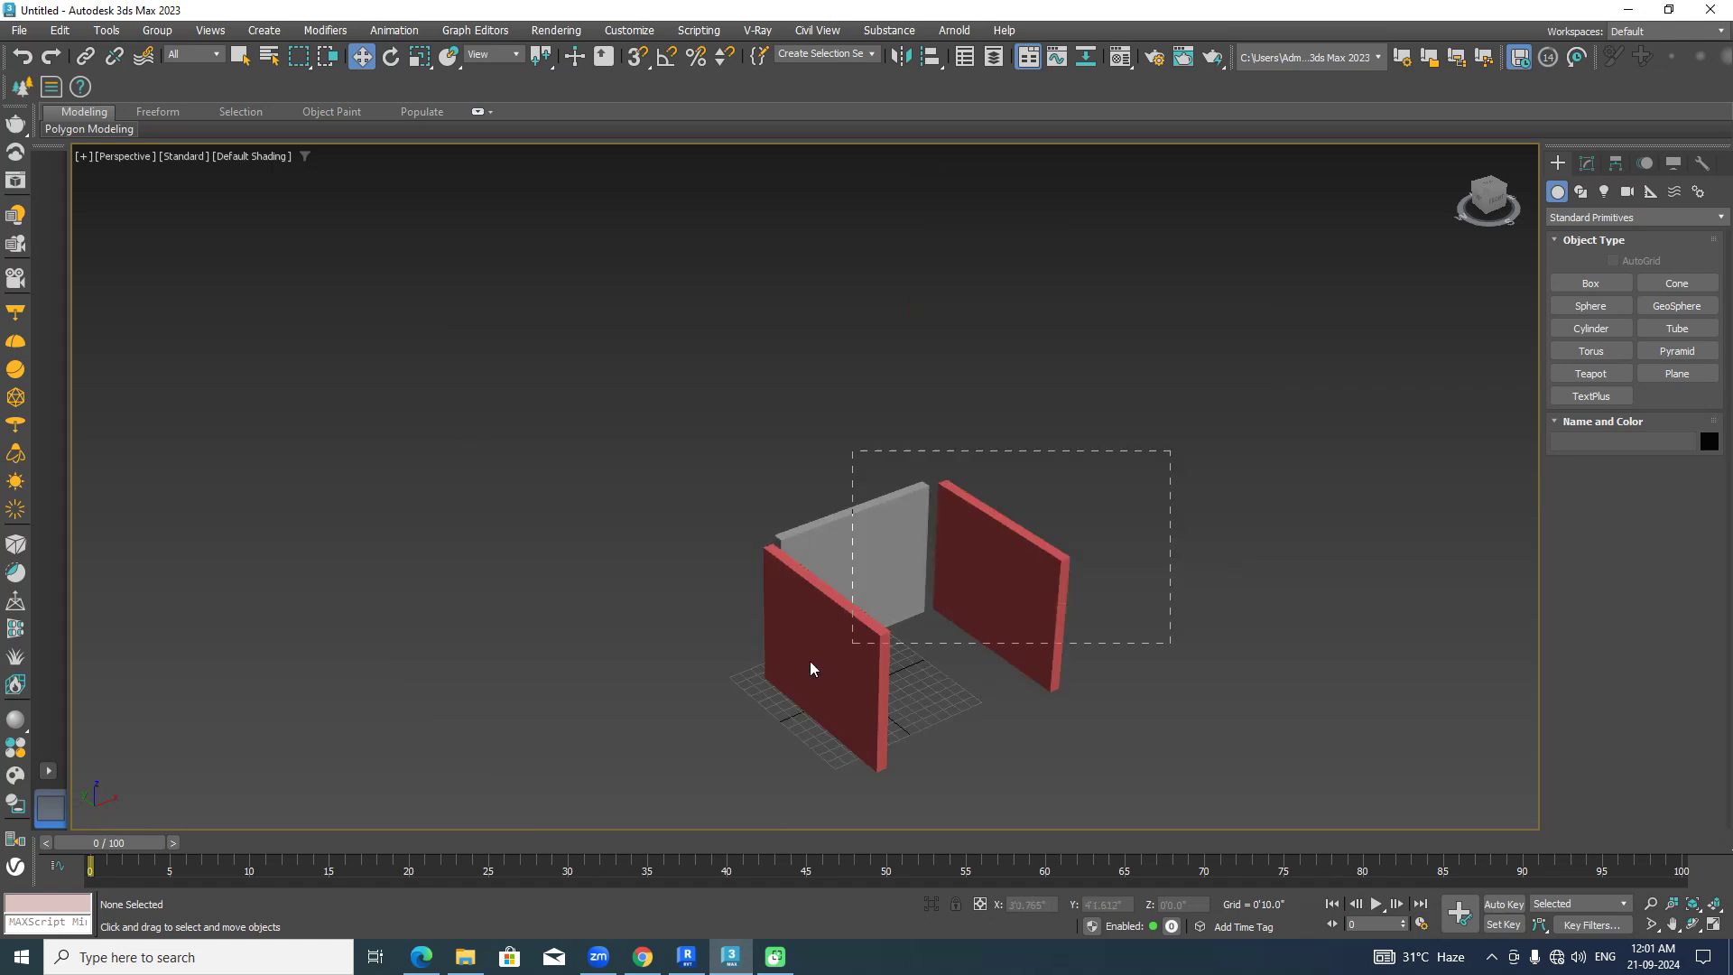
{"action": "left_click_drag", "start_coordinate": [895, 626], "coordinate": [712, 680]}
{"action": "left_click", "coordinate": [1708, 441]}
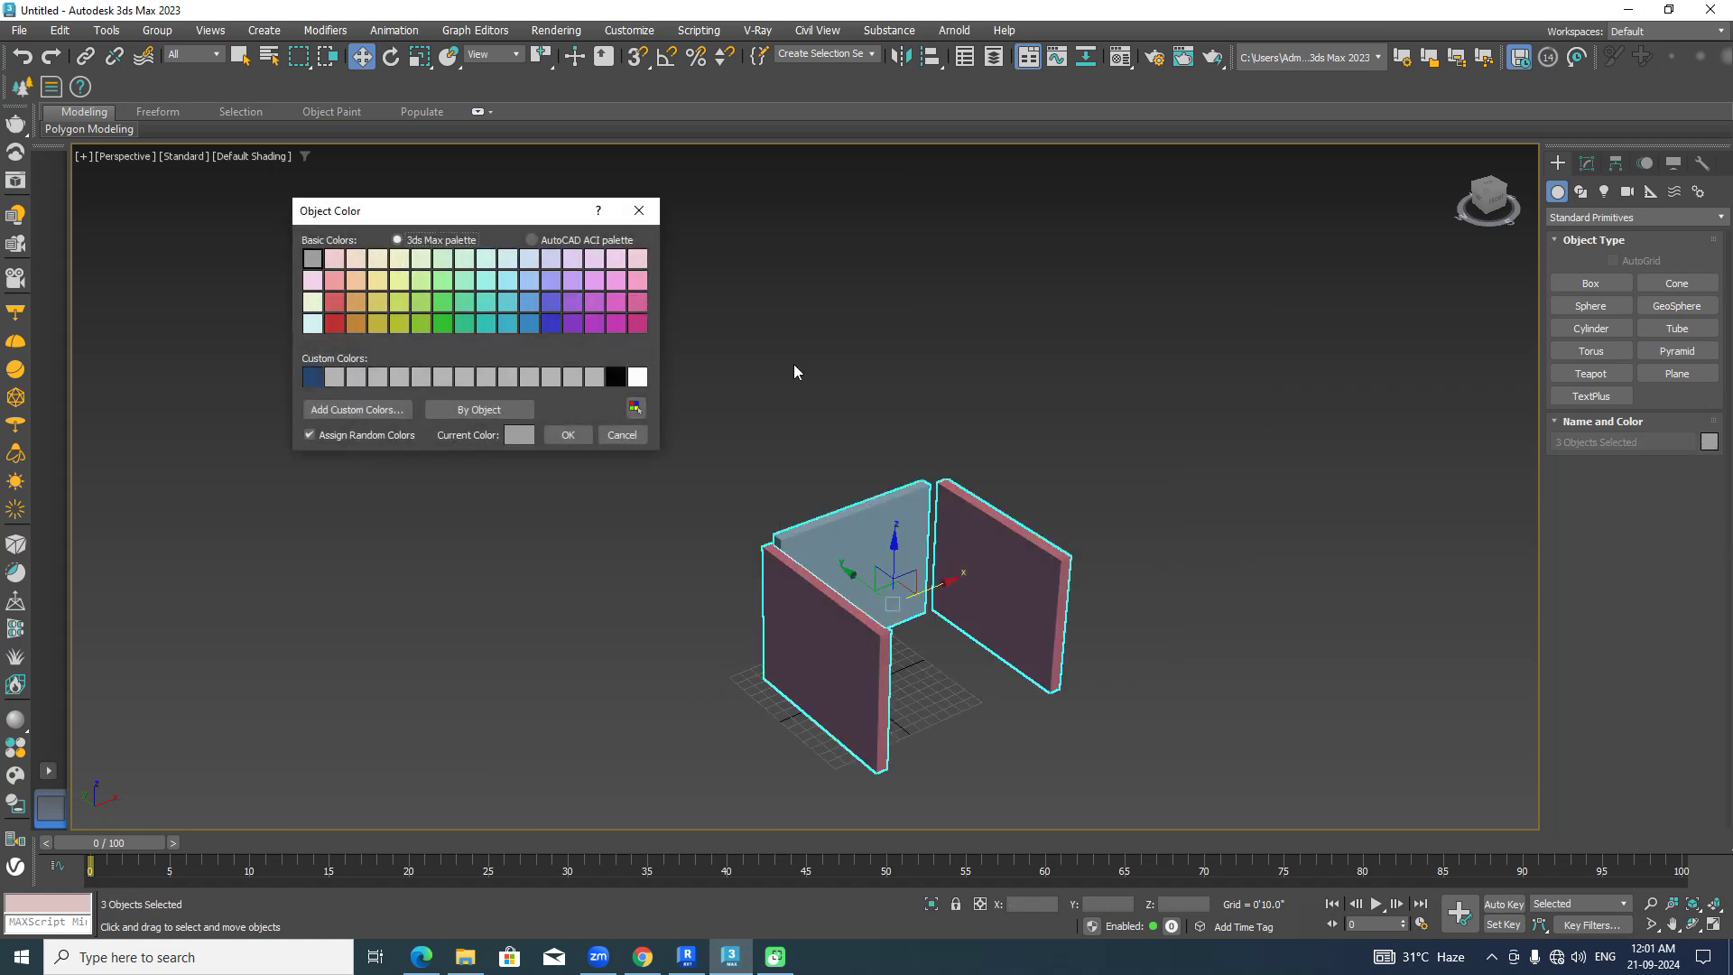
{"action": "left_click", "coordinate": [637, 378]}
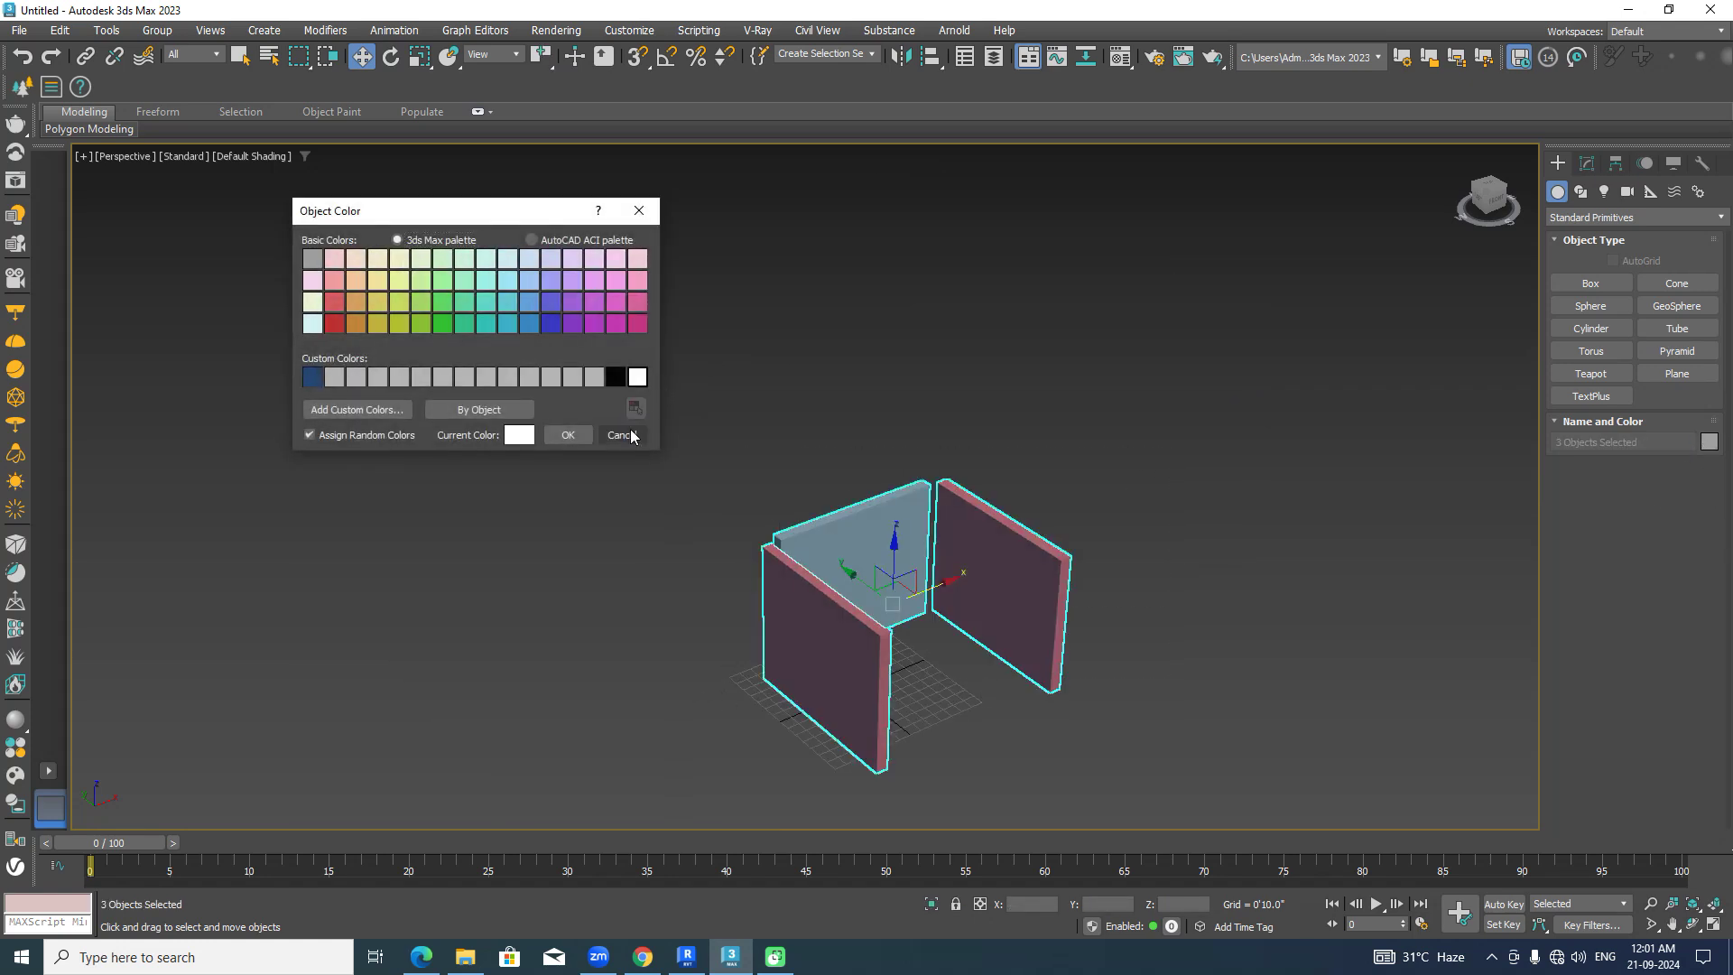
{"action": "left_click", "coordinate": [568, 434]}
{"action": "left_click", "coordinate": [848, 388]}
Enable snapping and move the left wall by its top corner onto the back wall's corner so the two join.
{"action": "scroll", "coordinate": [787, 588], "scroll_direction": "up", "scroll_amount": 3}
{"action": "left_click", "coordinate": [824, 461]}
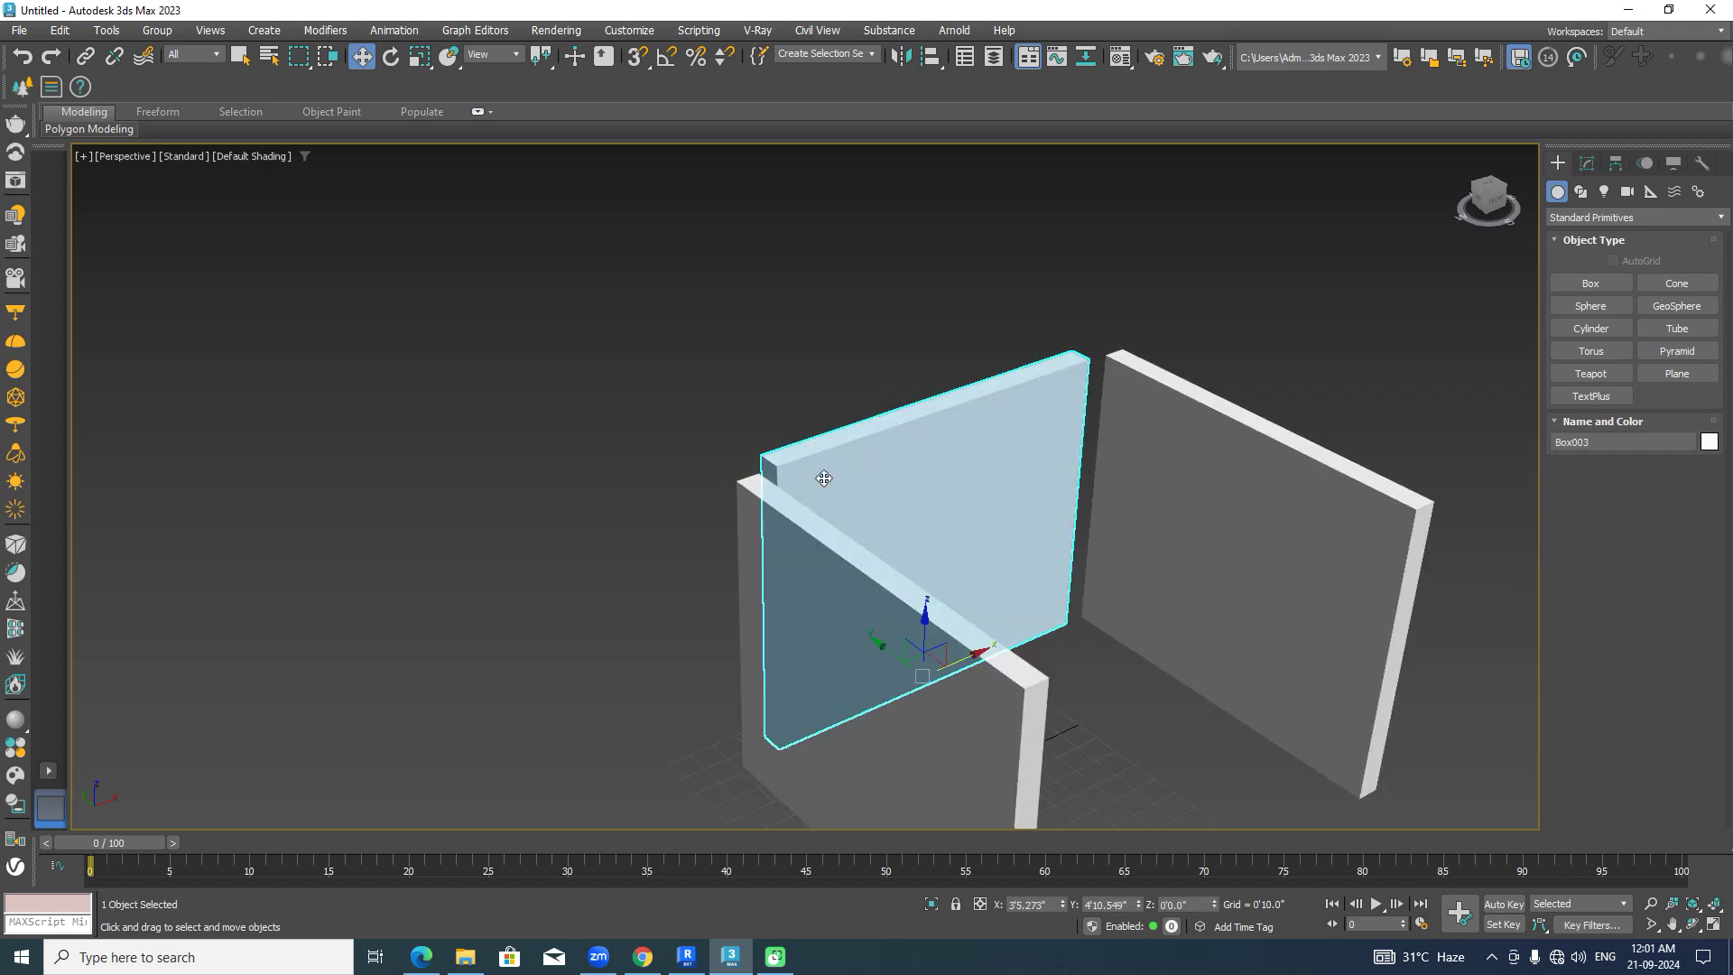
{"action": "scroll", "coordinate": [817, 473], "scroll_direction": "up", "scroll_amount": 5}
{"action": "scroll", "coordinate": [814, 484], "scroll_direction": "down", "scroll_amount": 2}
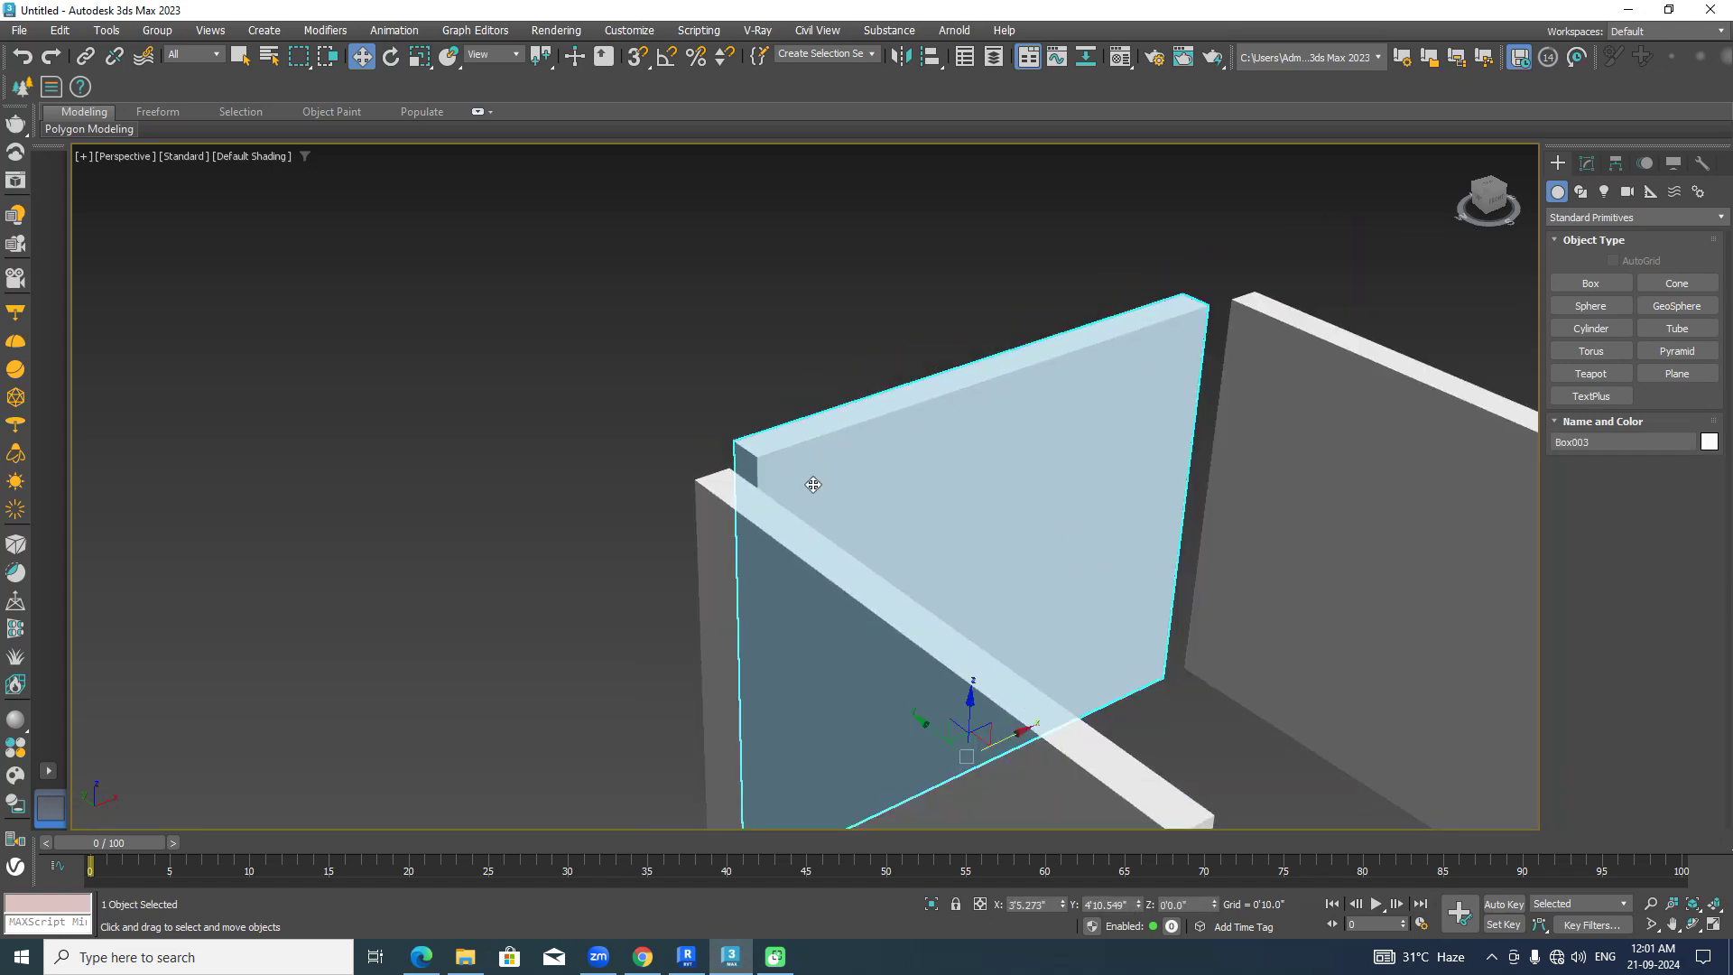
{"action": "left_click", "coordinate": [659, 256]}
{"action": "left_click", "coordinate": [709, 478]}
{"action": "left_click", "coordinate": [637, 57]}
{"action": "left_click_drag", "start_coordinate": [695, 485], "coordinate": [743, 452]}
Snap the right wall's top end corner onto the back wall's other corner to close the gap.
{"action": "left_click", "coordinate": [1246, 348]}
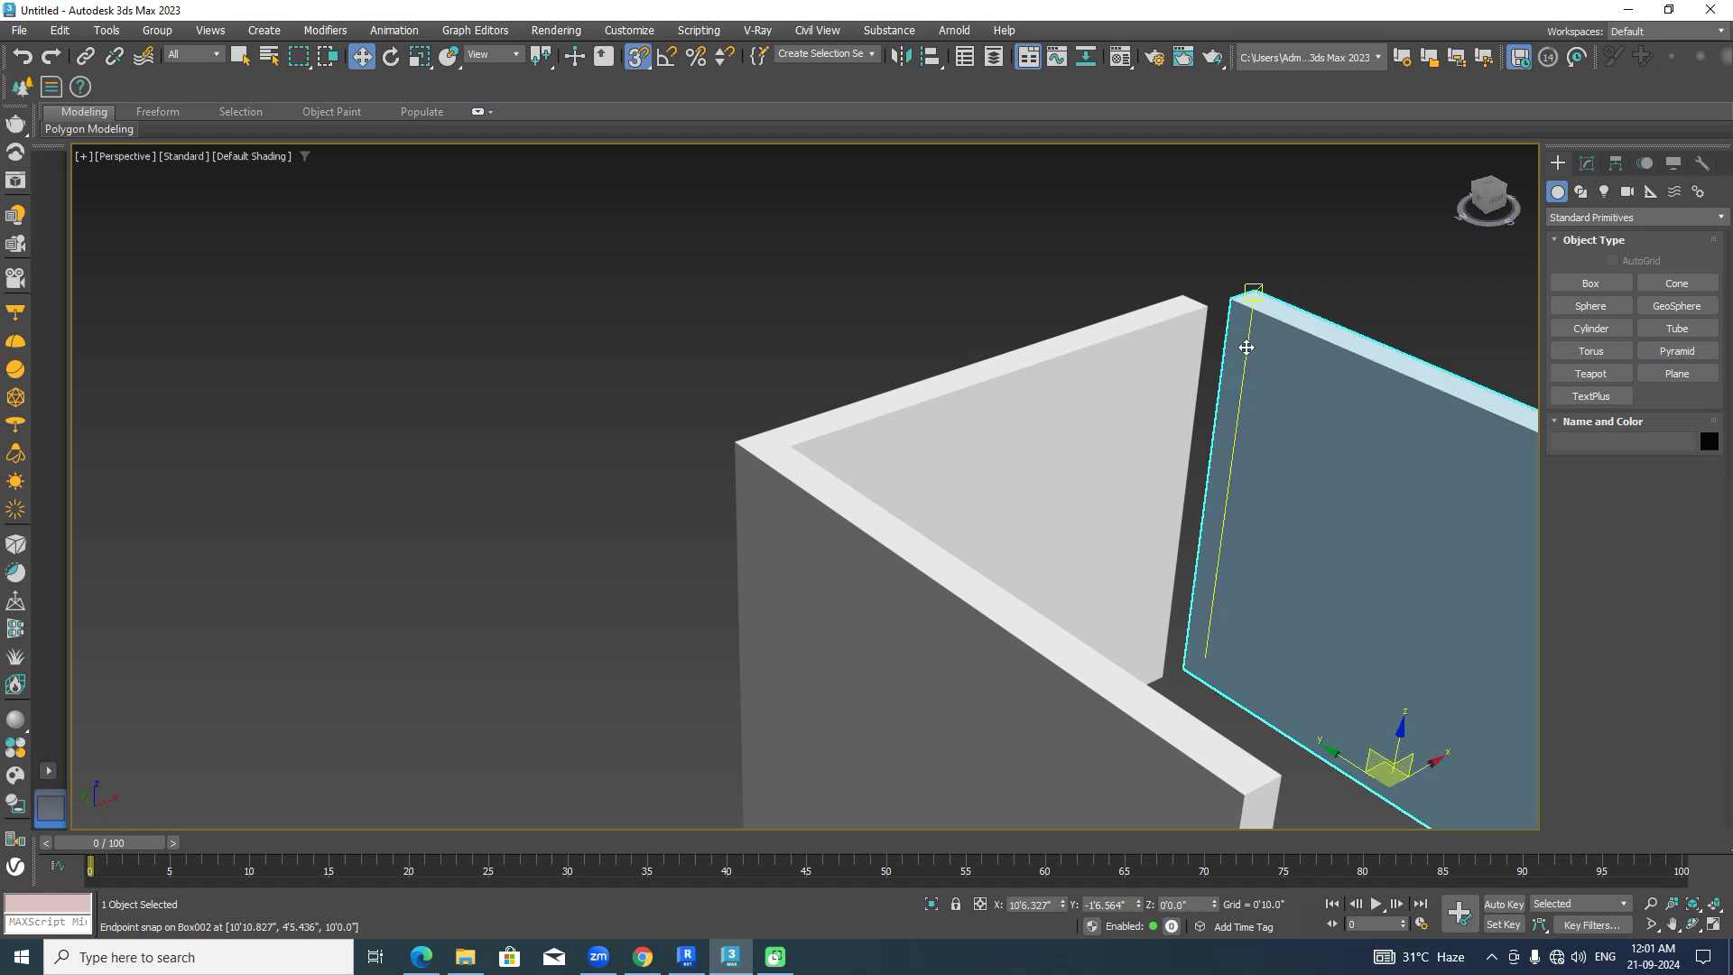
{"action": "scroll", "coordinate": [1250, 291], "scroll_direction": "up", "scroll_amount": 3}
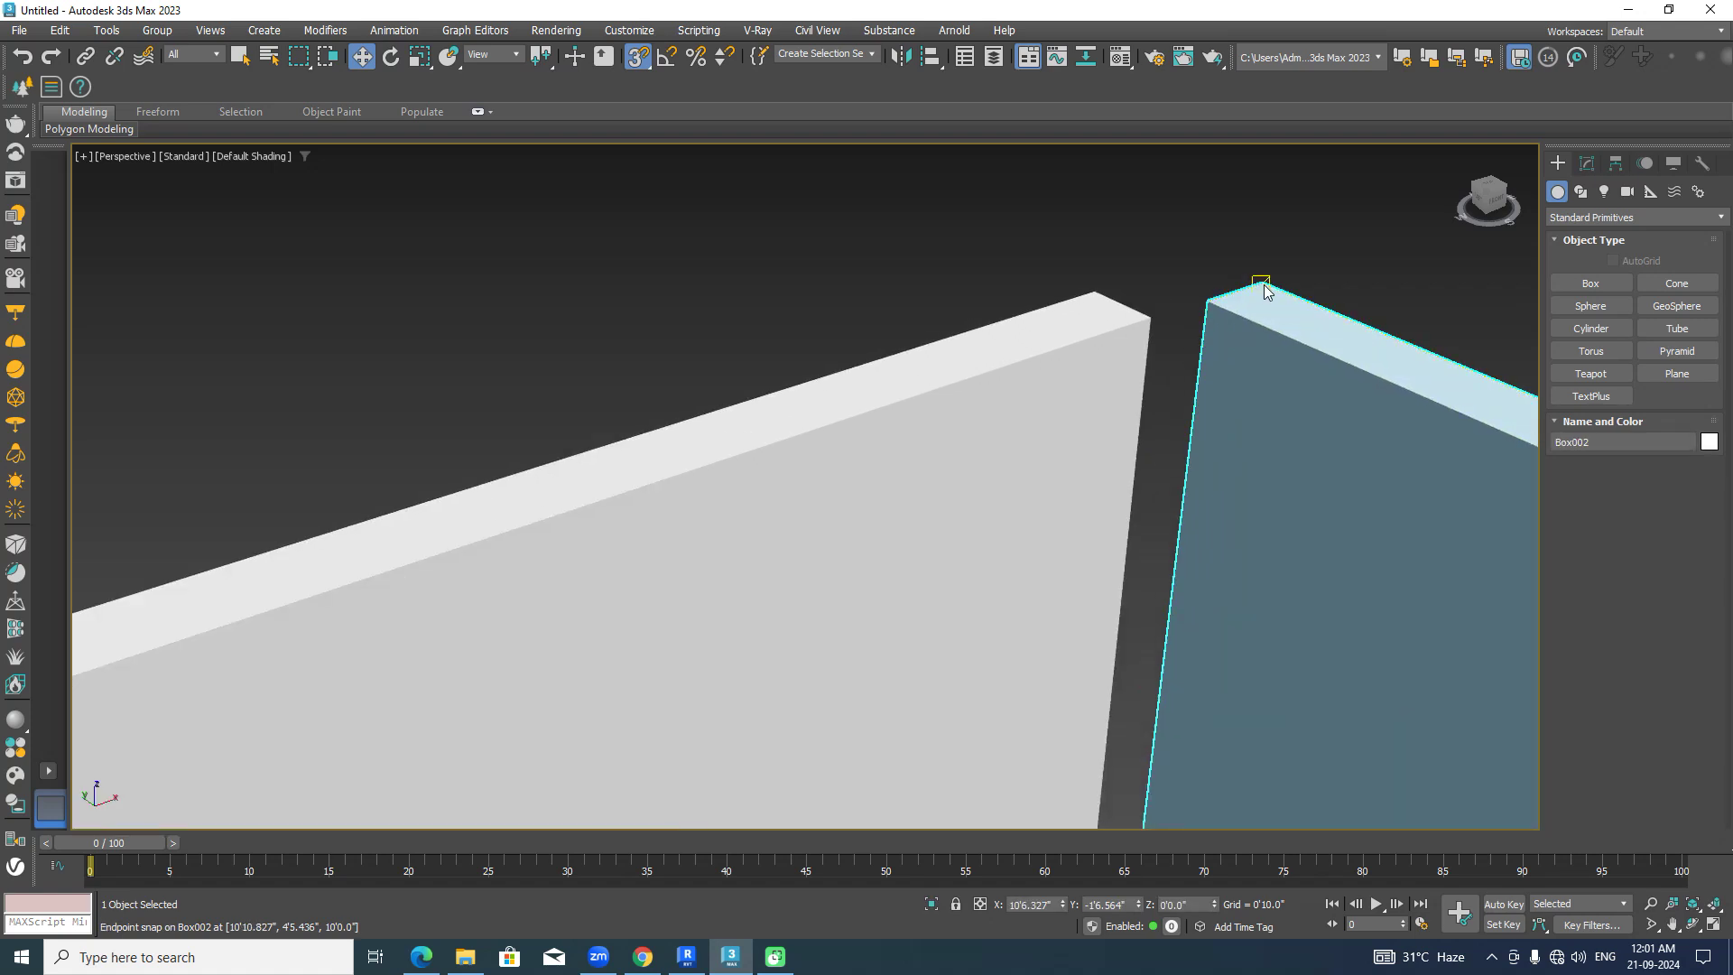
{"action": "left_click_drag", "start_coordinate": [1264, 287], "coordinate": [1153, 298]}
{"action": "left_click", "coordinate": [1164, 236]}
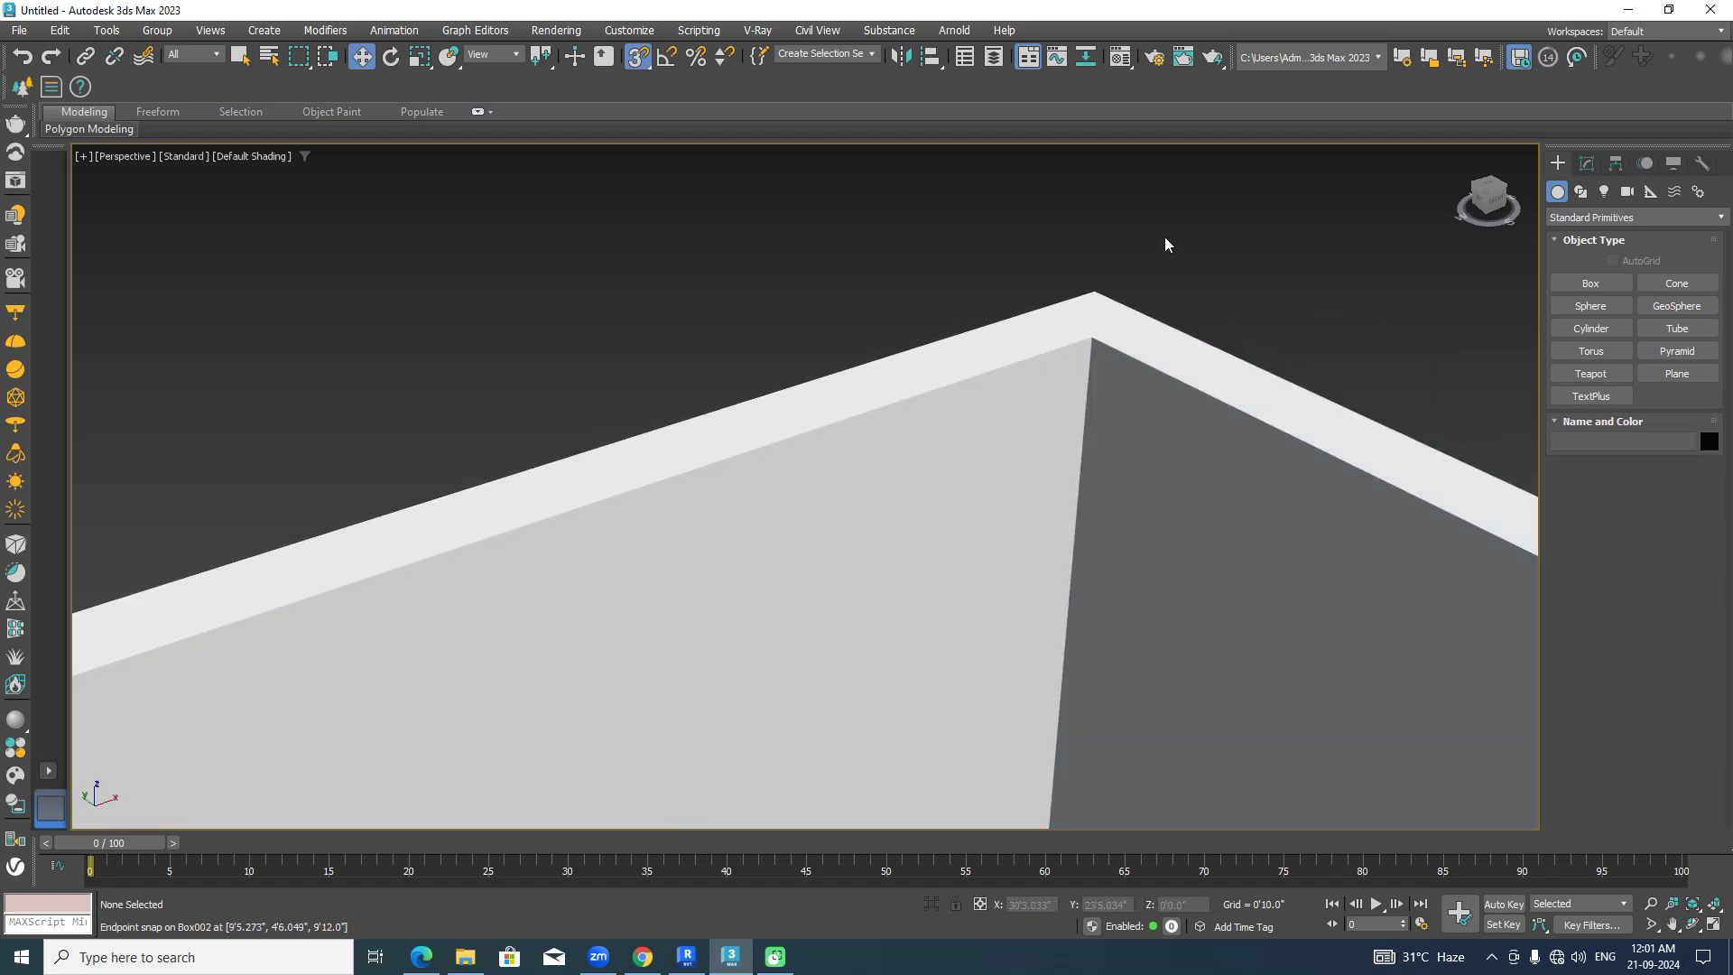
In the Top view with the grid hidden, draw a 12'9" by 12' box snapped to the outer corners of the walls as a roof slab.
{"action": "scroll", "coordinate": [1164, 237], "scroll_direction": "down", "scroll_amount": 5}
{"action": "middle_click_drag", "start_coordinate": [1248, 352], "coordinate": [1299, 451], "text": "alt"}
{"action": "left_click", "coordinate": [1487, 195]}
{"action": "left_click", "coordinate": [1591, 283]}
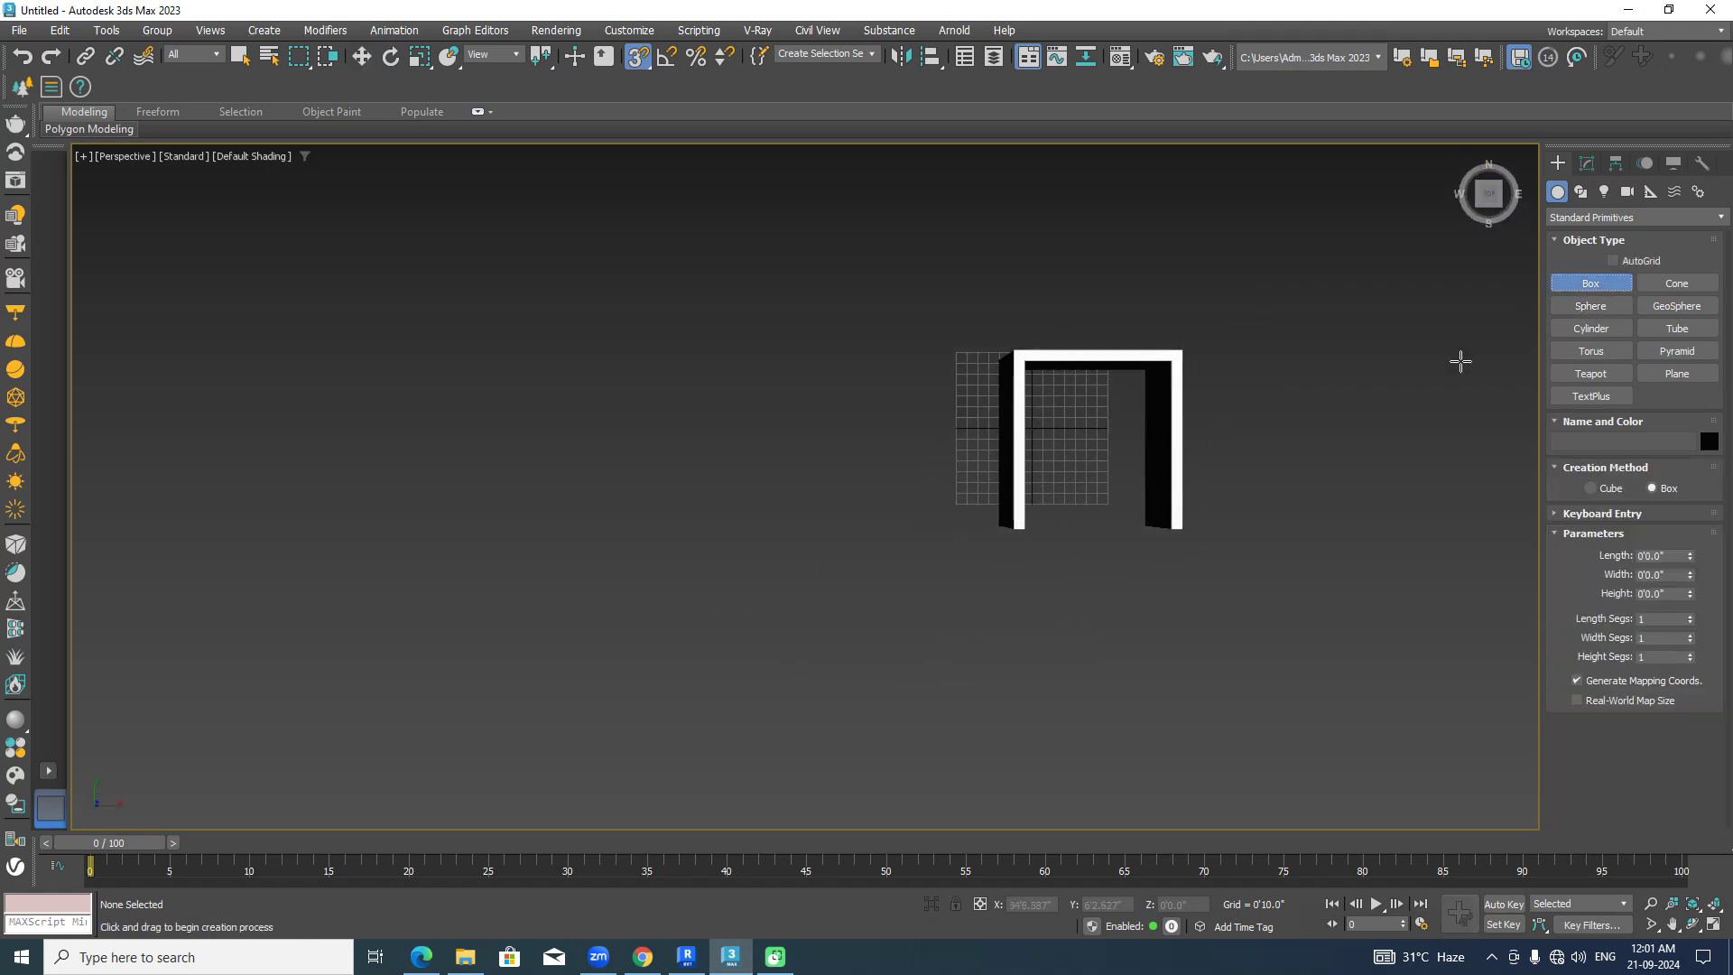
{"action": "middle_click_drag", "start_coordinate": [1387, 385], "coordinate": [1293, 403]}
{"action": "key", "text": "t"}
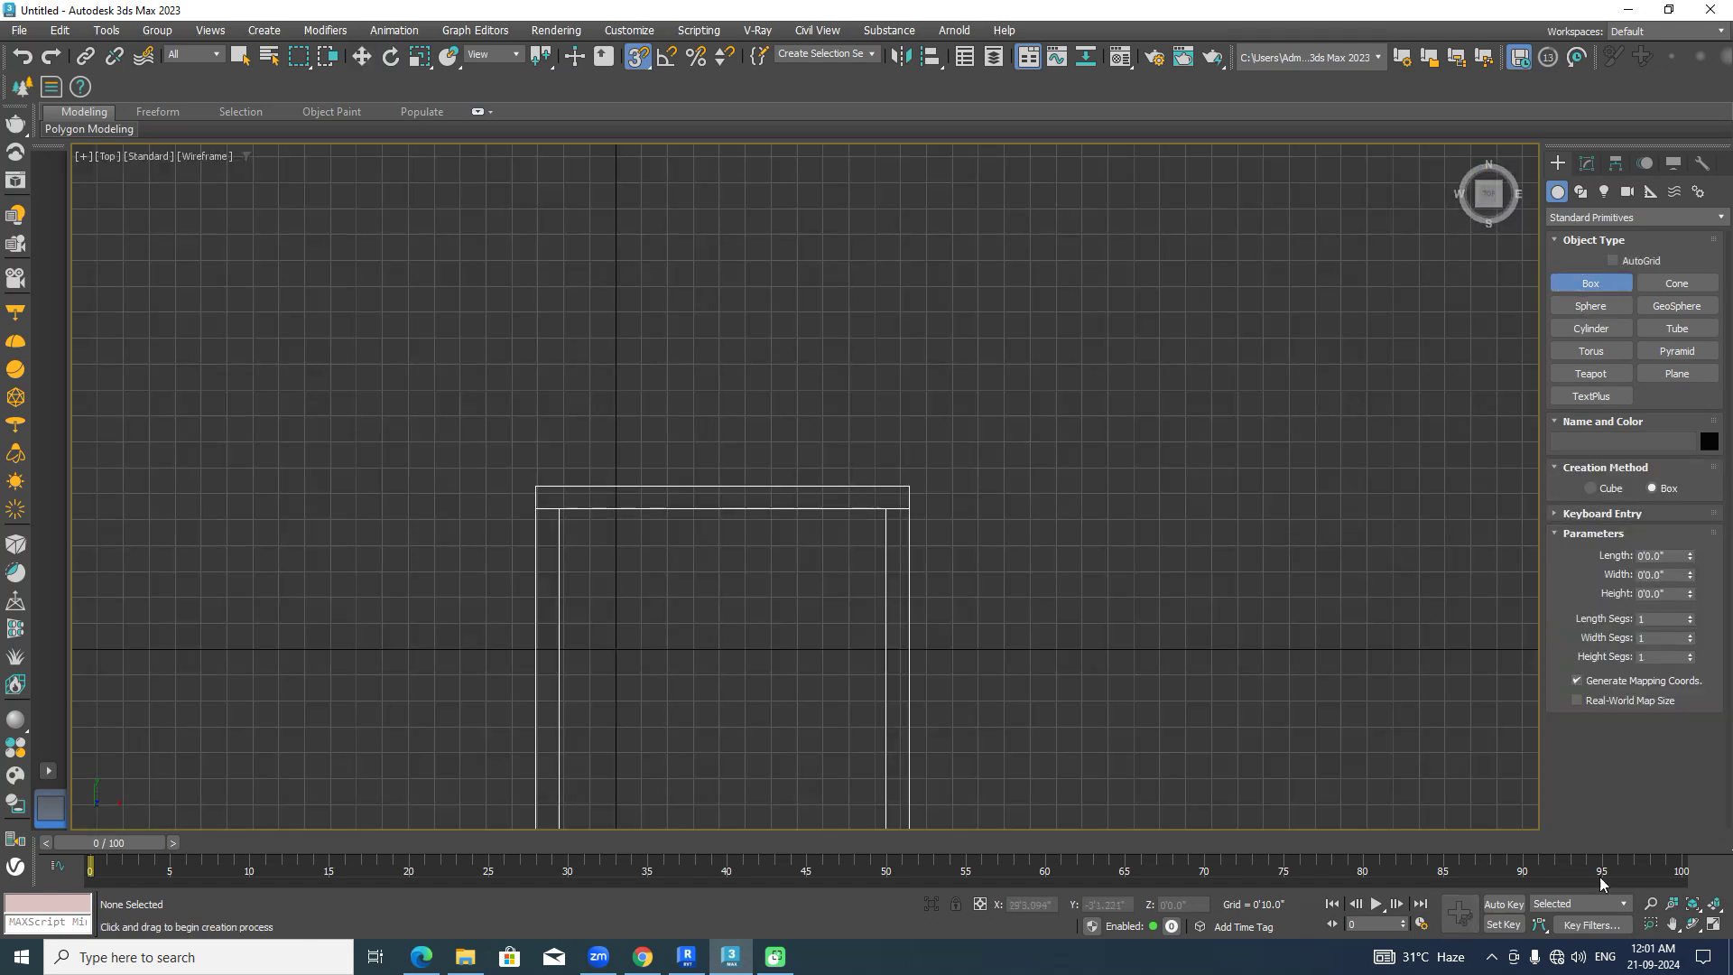
{"action": "middle_click_drag", "start_coordinate": [1238, 623], "coordinate": [1259, 493]}
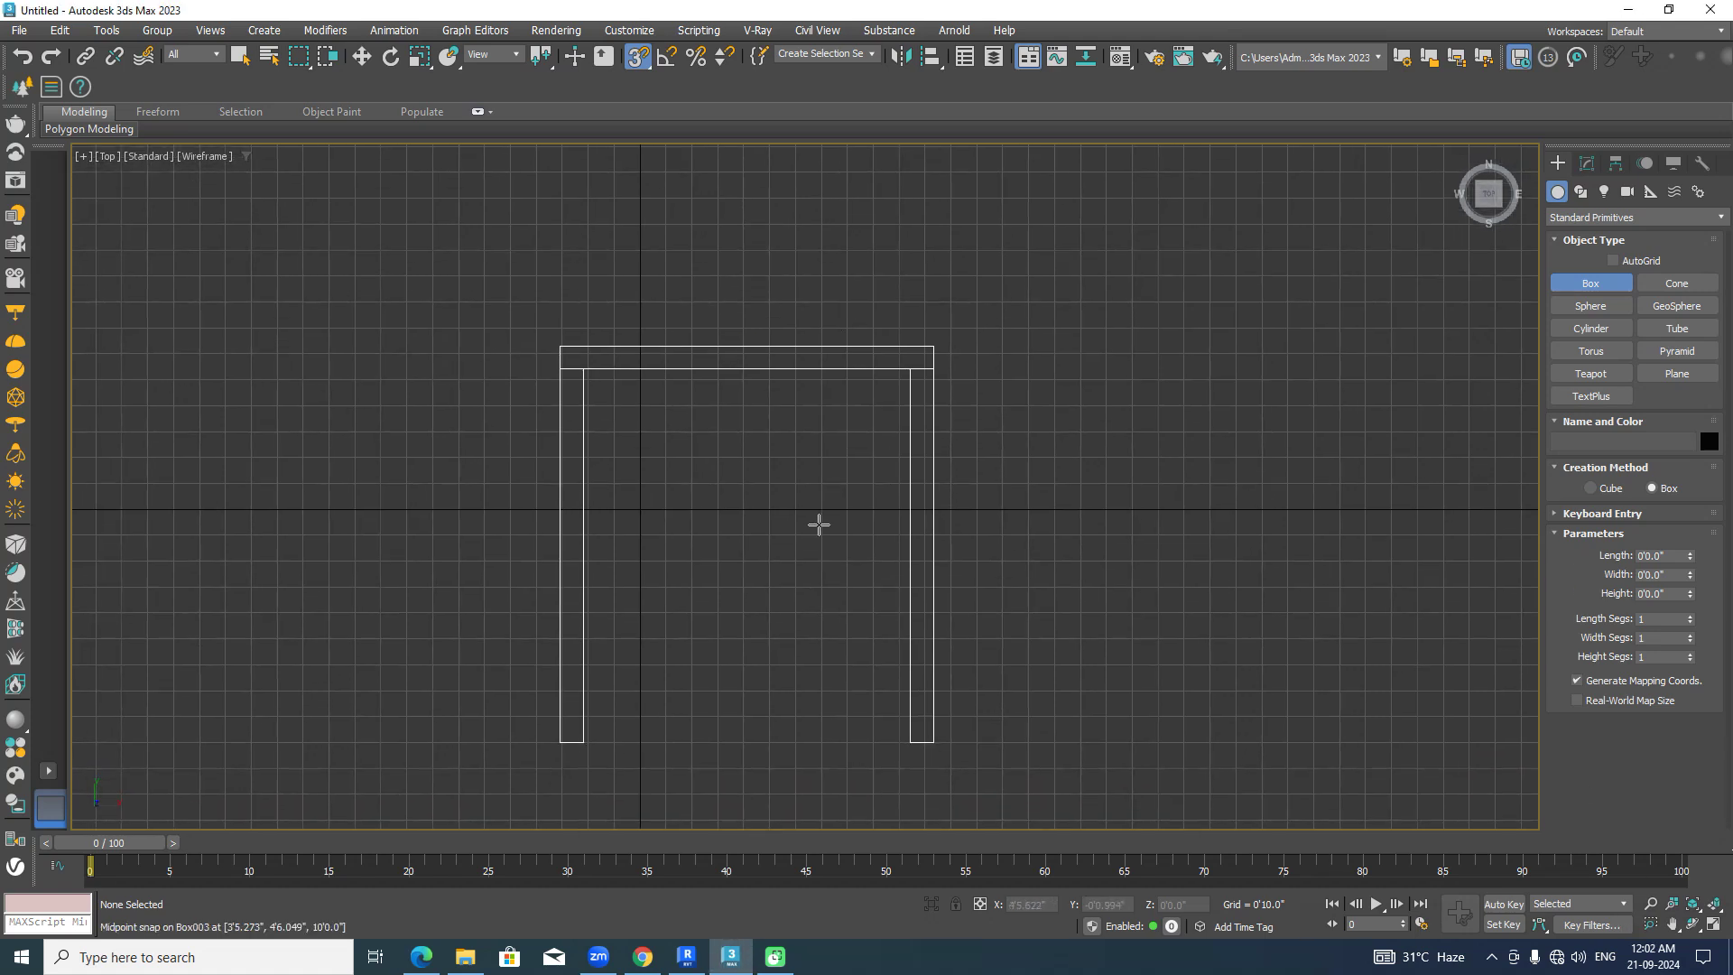
{"action": "middle_click_drag", "start_coordinate": [987, 587], "coordinate": [1048, 549]}
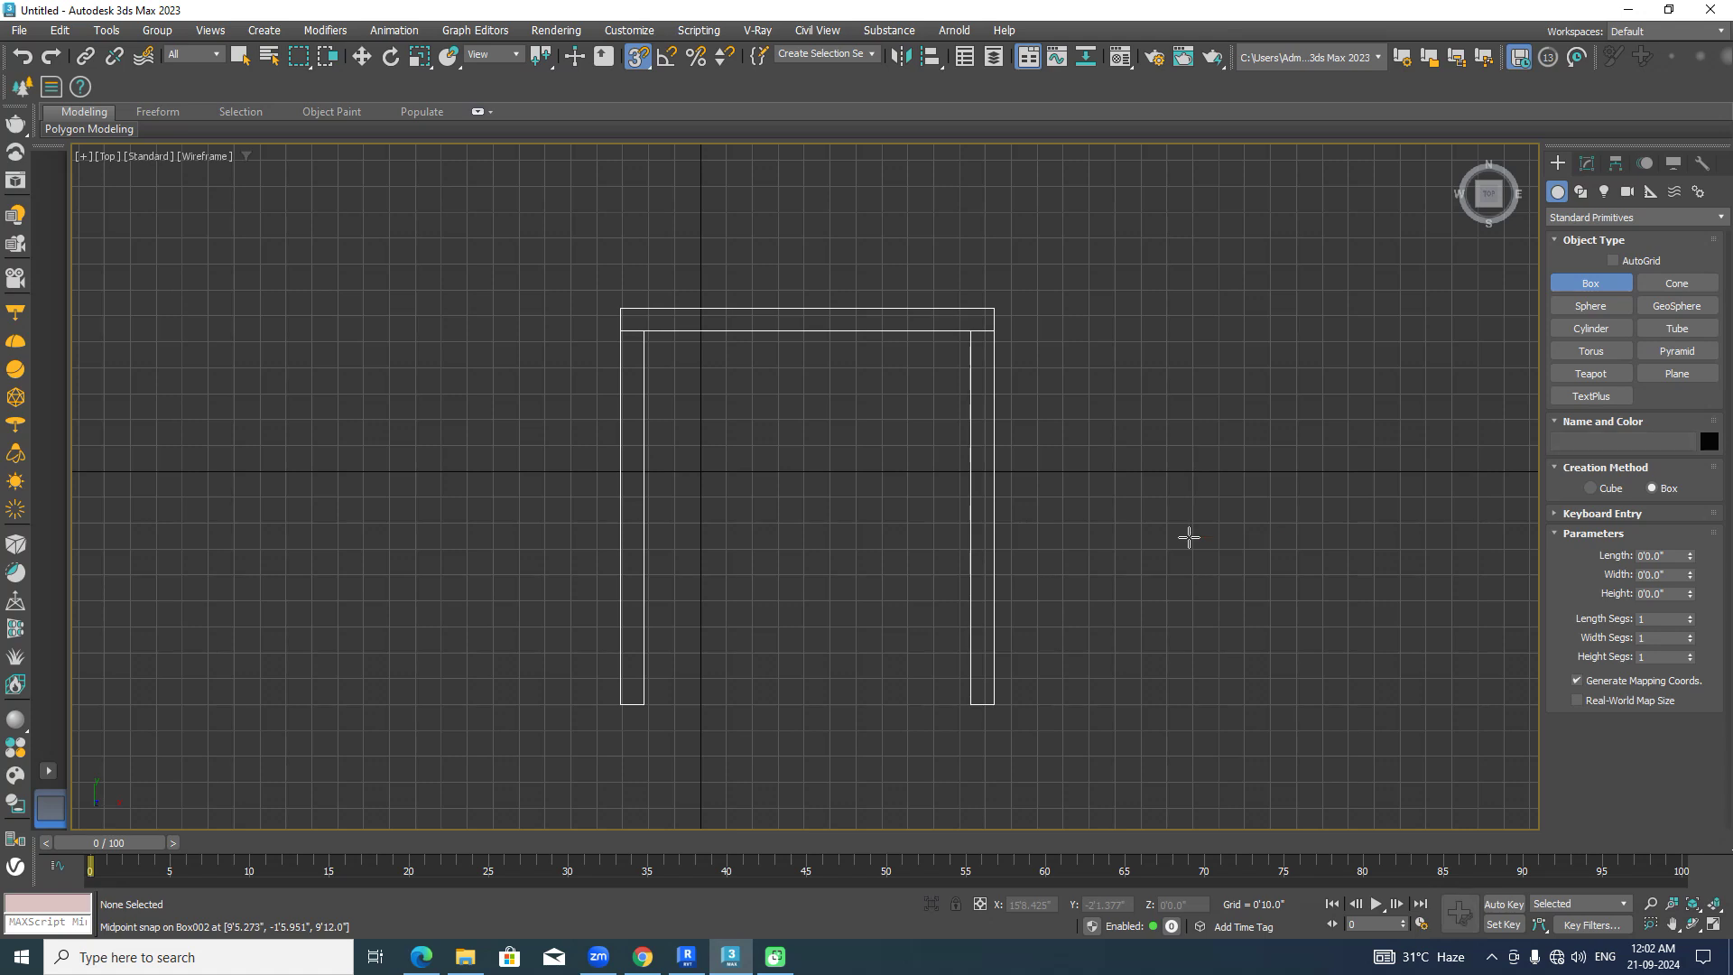
{"action": "key", "text": "g"}
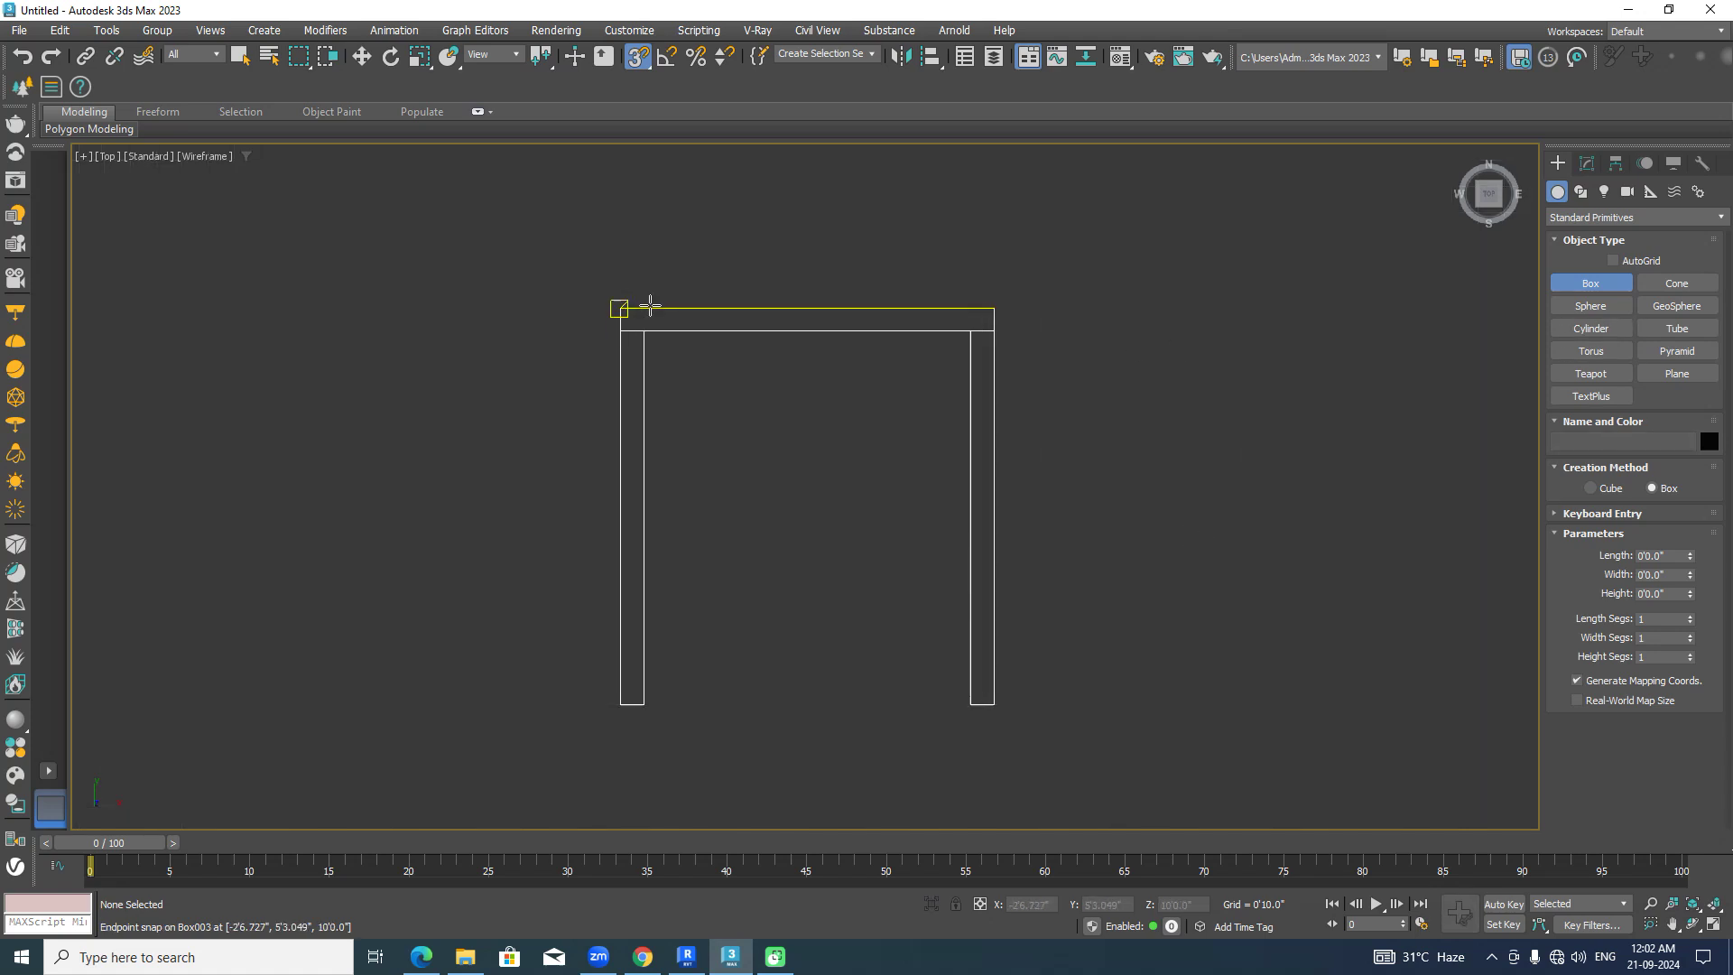
{"action": "left_click_drag", "start_coordinate": [623, 306], "coordinate": [1010, 702]}
Set the roof slab's thickness to 8" and finish creating it.
{"action": "middle_click_drag", "start_coordinate": [1010, 701], "coordinate": [982, 607], "text": "alt"}
{"action": "key", "text": "F3"}
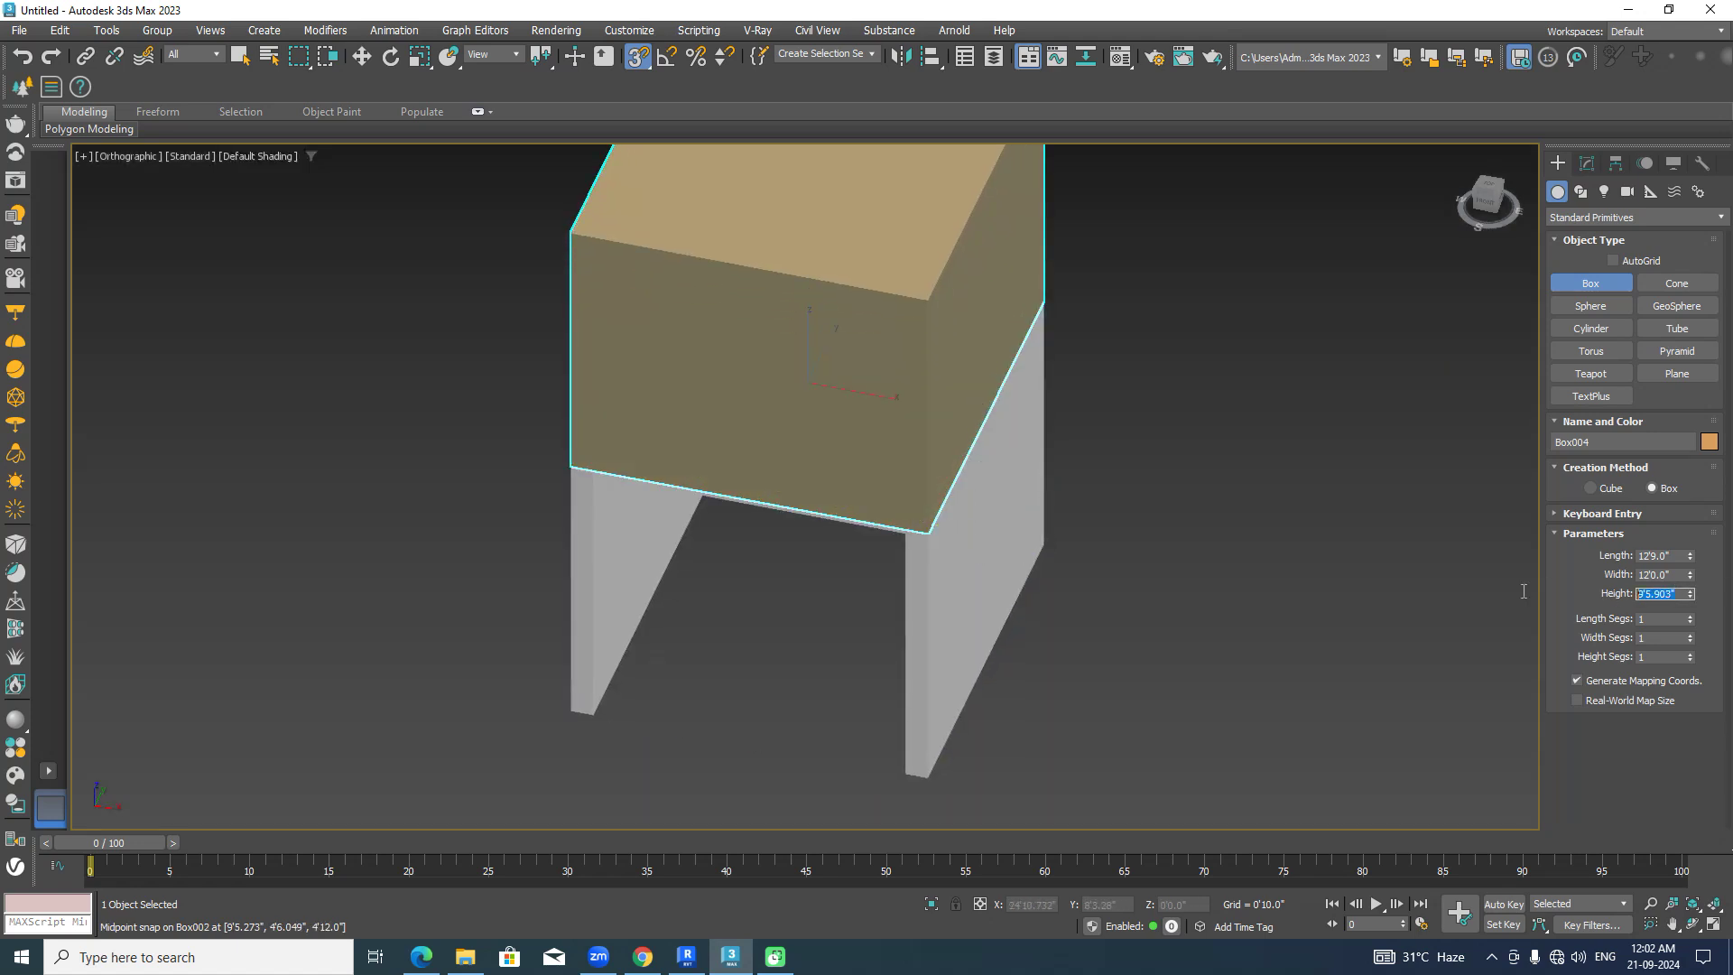
{"action": "left_click", "coordinate": [1450, 619]}
{"action": "key", "text": "w"}
{"action": "left_click", "coordinate": [1357, 658]}
{"action": "left_click", "coordinate": [872, 430]}
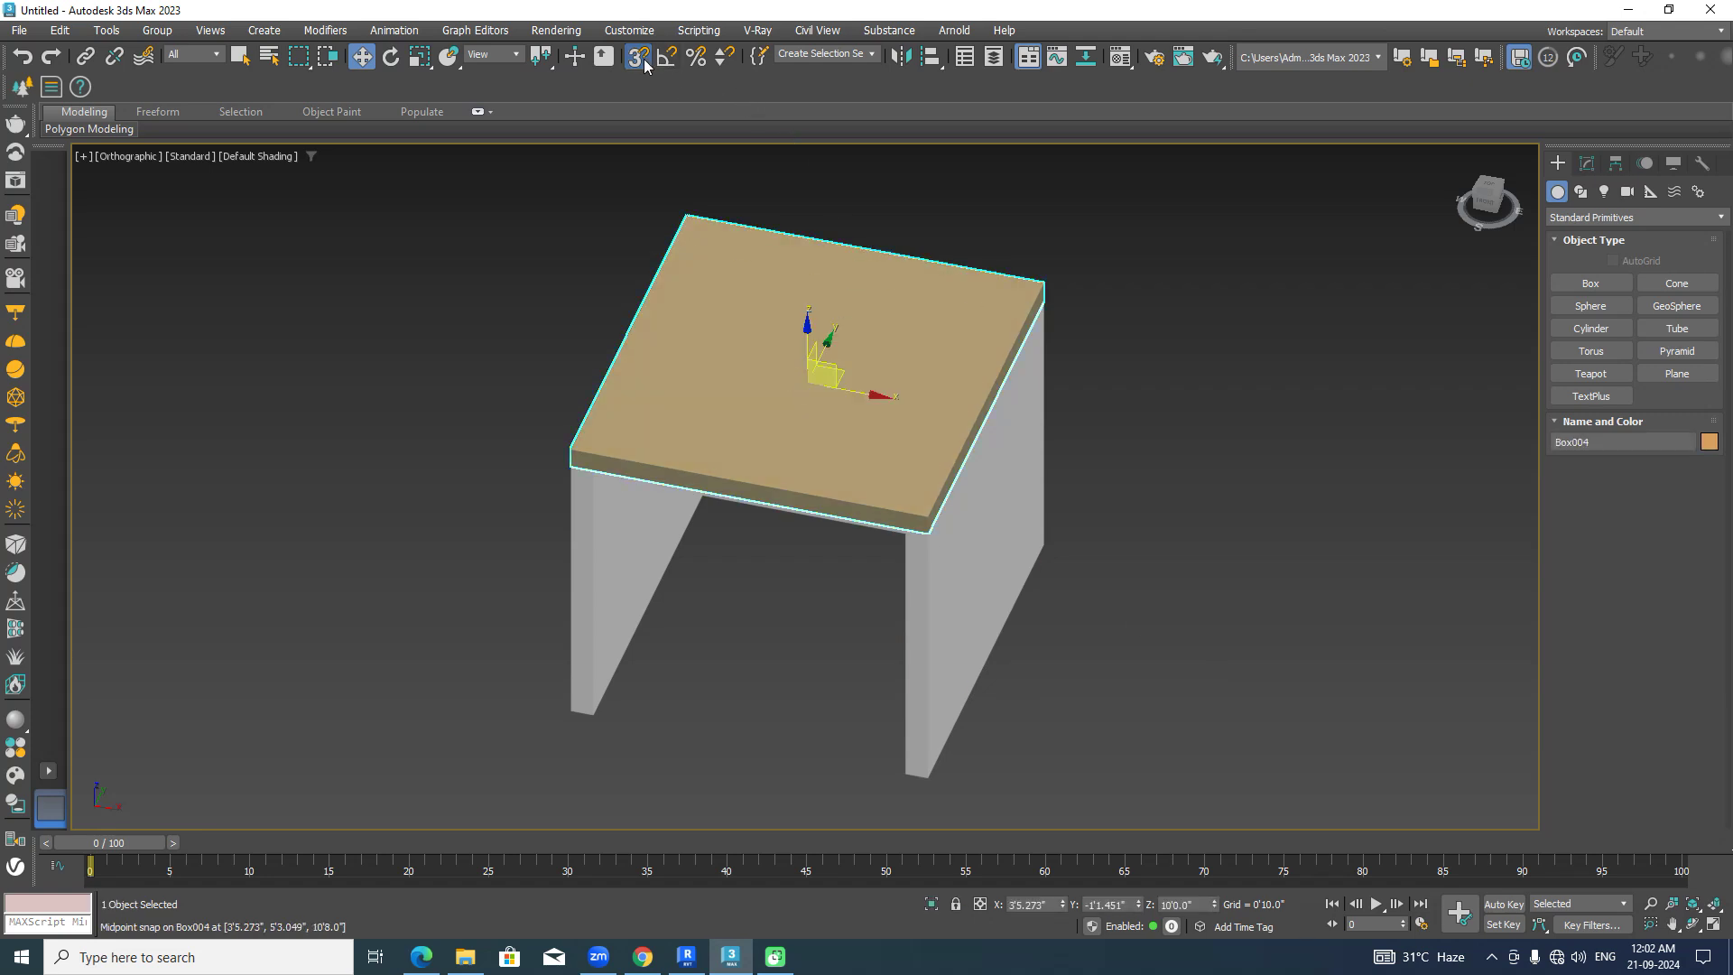
Turn off snapping and clone the roof slab downward as one copy, setting its Z position to -8" as the floor.
{"action": "left_click_drag", "start_coordinate": [809, 348], "coordinate": [808, 649], "text": "shift"}
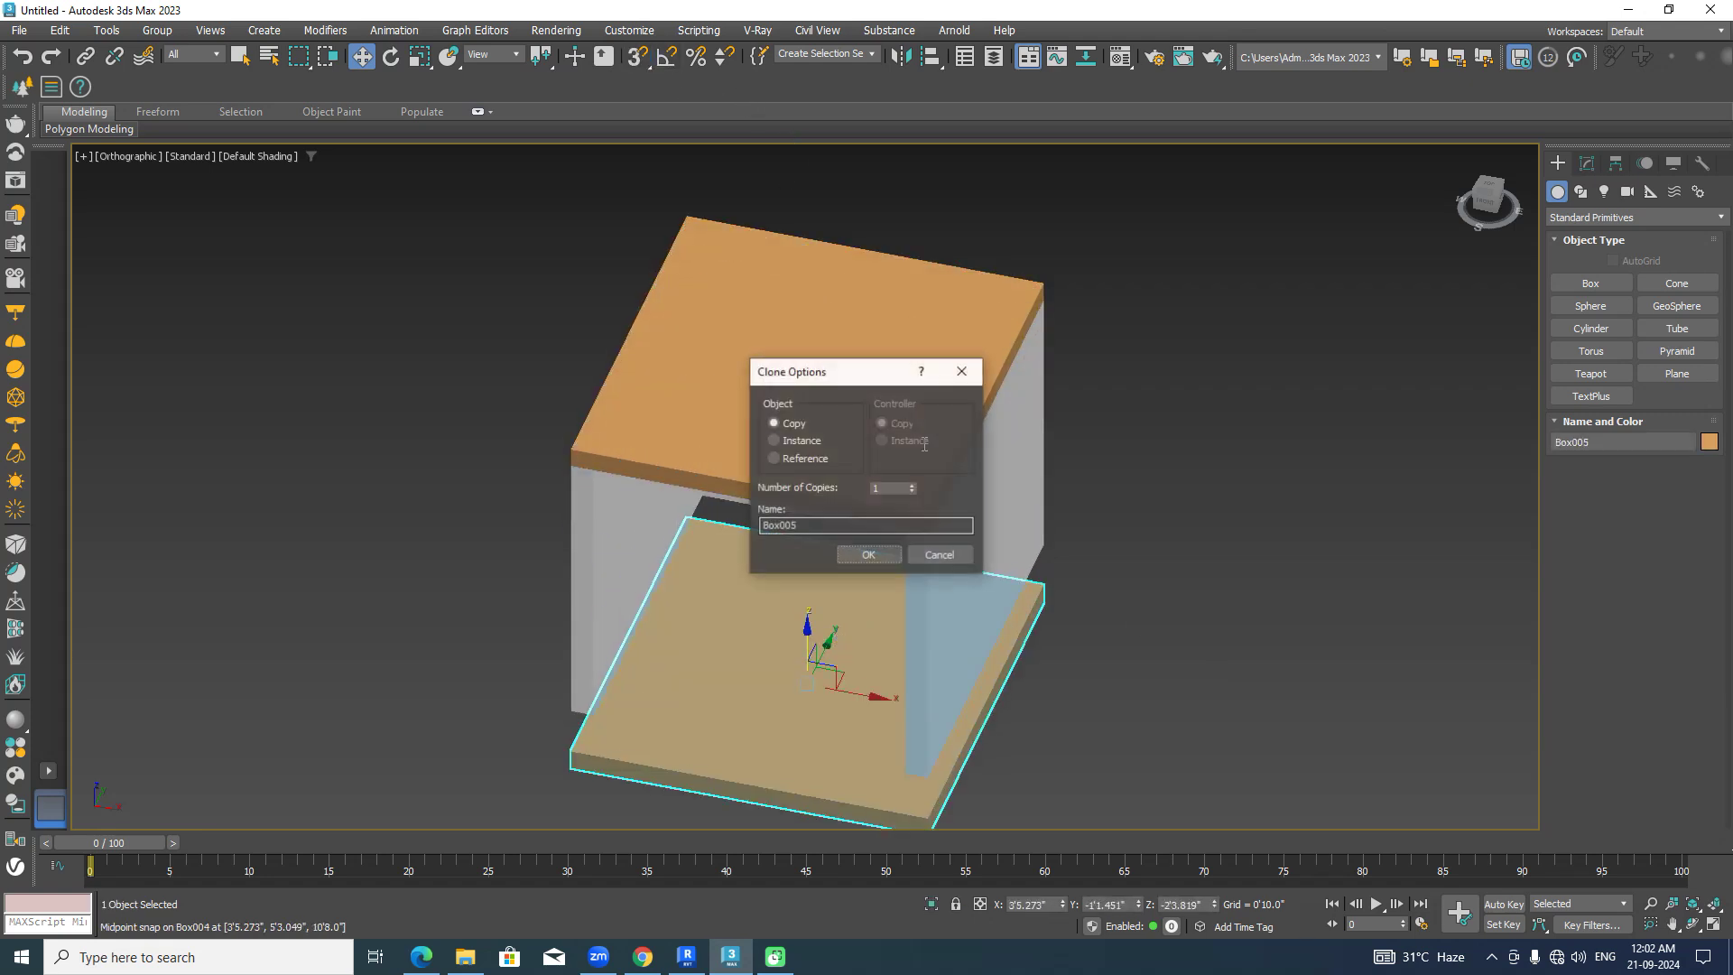
{"action": "left_click", "coordinate": [868, 554]}
{"action": "double_click", "coordinate": [1203, 907]}
{"action": "type", "text": "-8"}
{"action": "key", "text": "Return"}
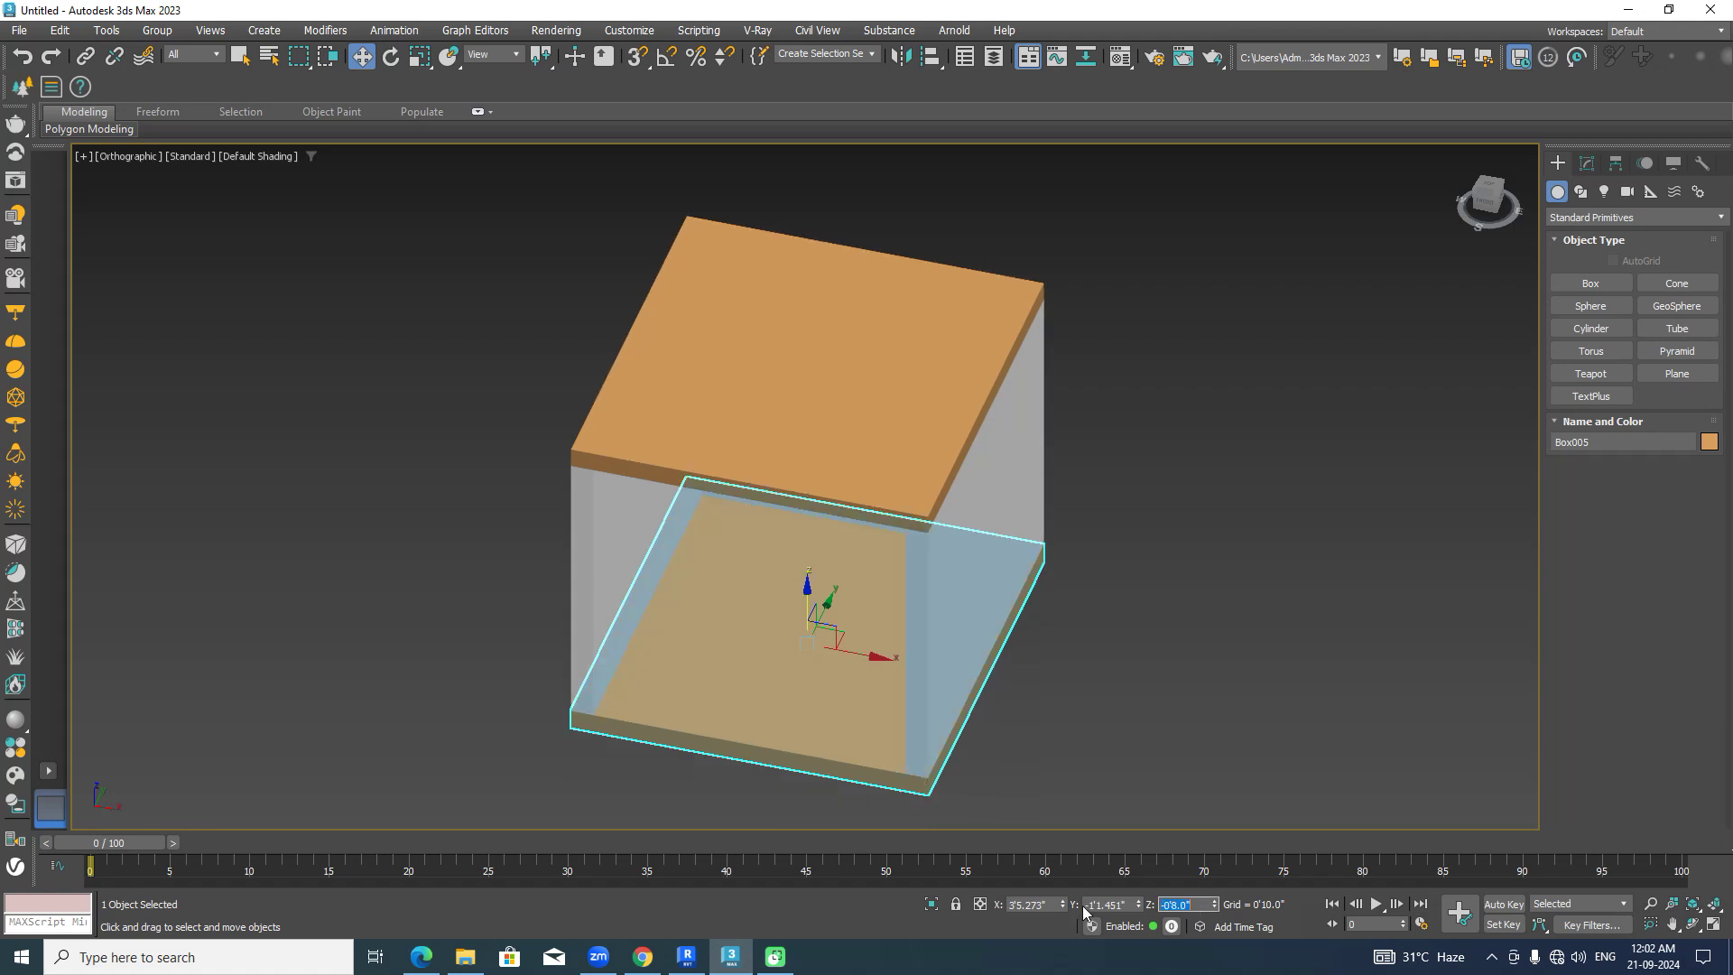
{"action": "left_click", "coordinate": [1298, 501]}
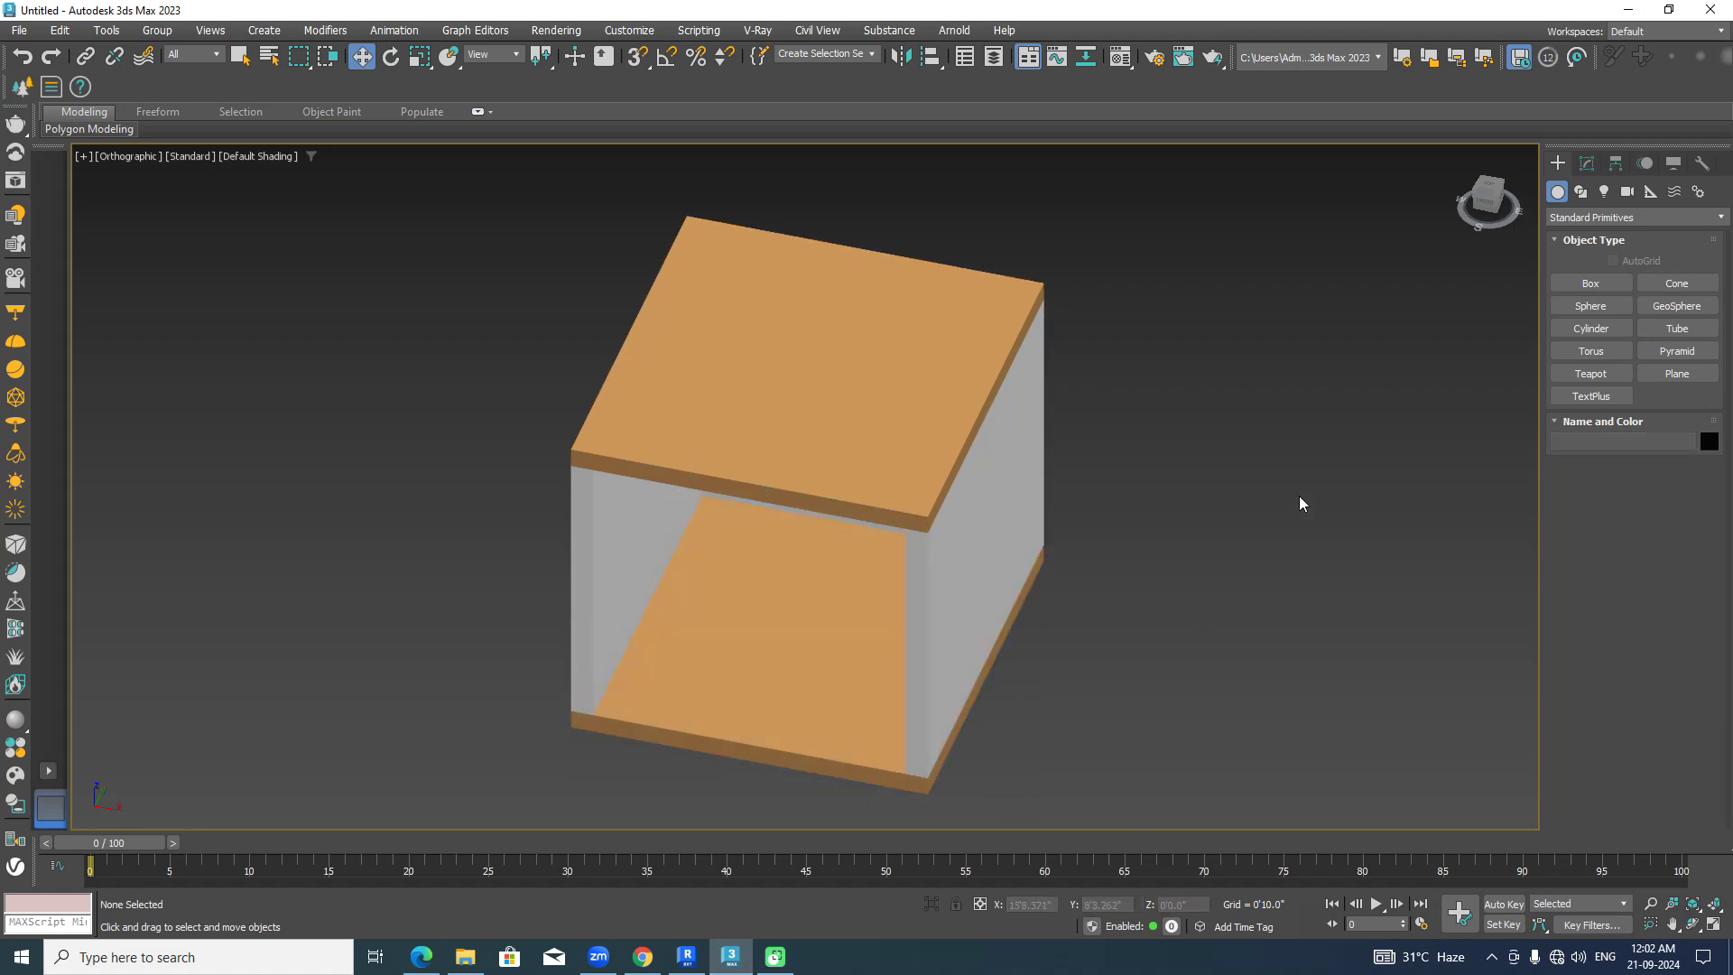
Draw a box about 6'5" long, 2'10" wide and 4'7" high crossing the right wall in the Top view.
{"action": "left_click", "coordinate": [1487, 209]}
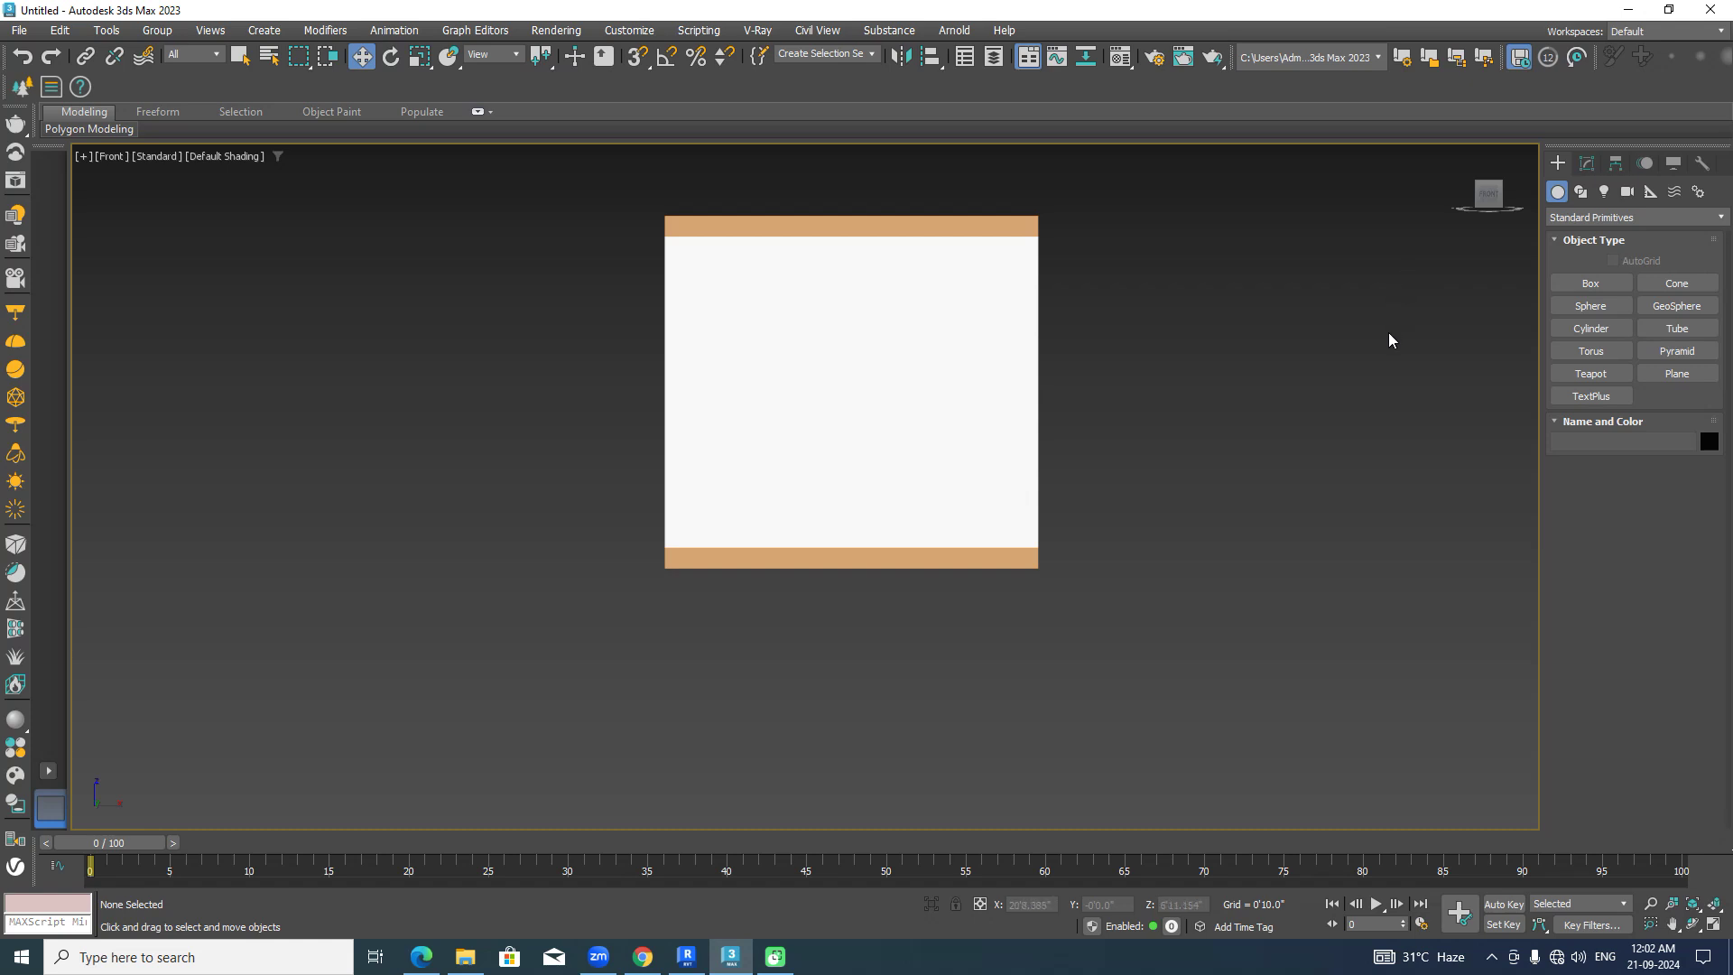
{"action": "middle_click_drag", "start_coordinate": [1388, 340], "coordinate": [1323, 365], "text": "alt"}
{"action": "middle_click_drag", "start_coordinate": [1269, 452], "coordinate": [1363, 462], "text": "alt"}
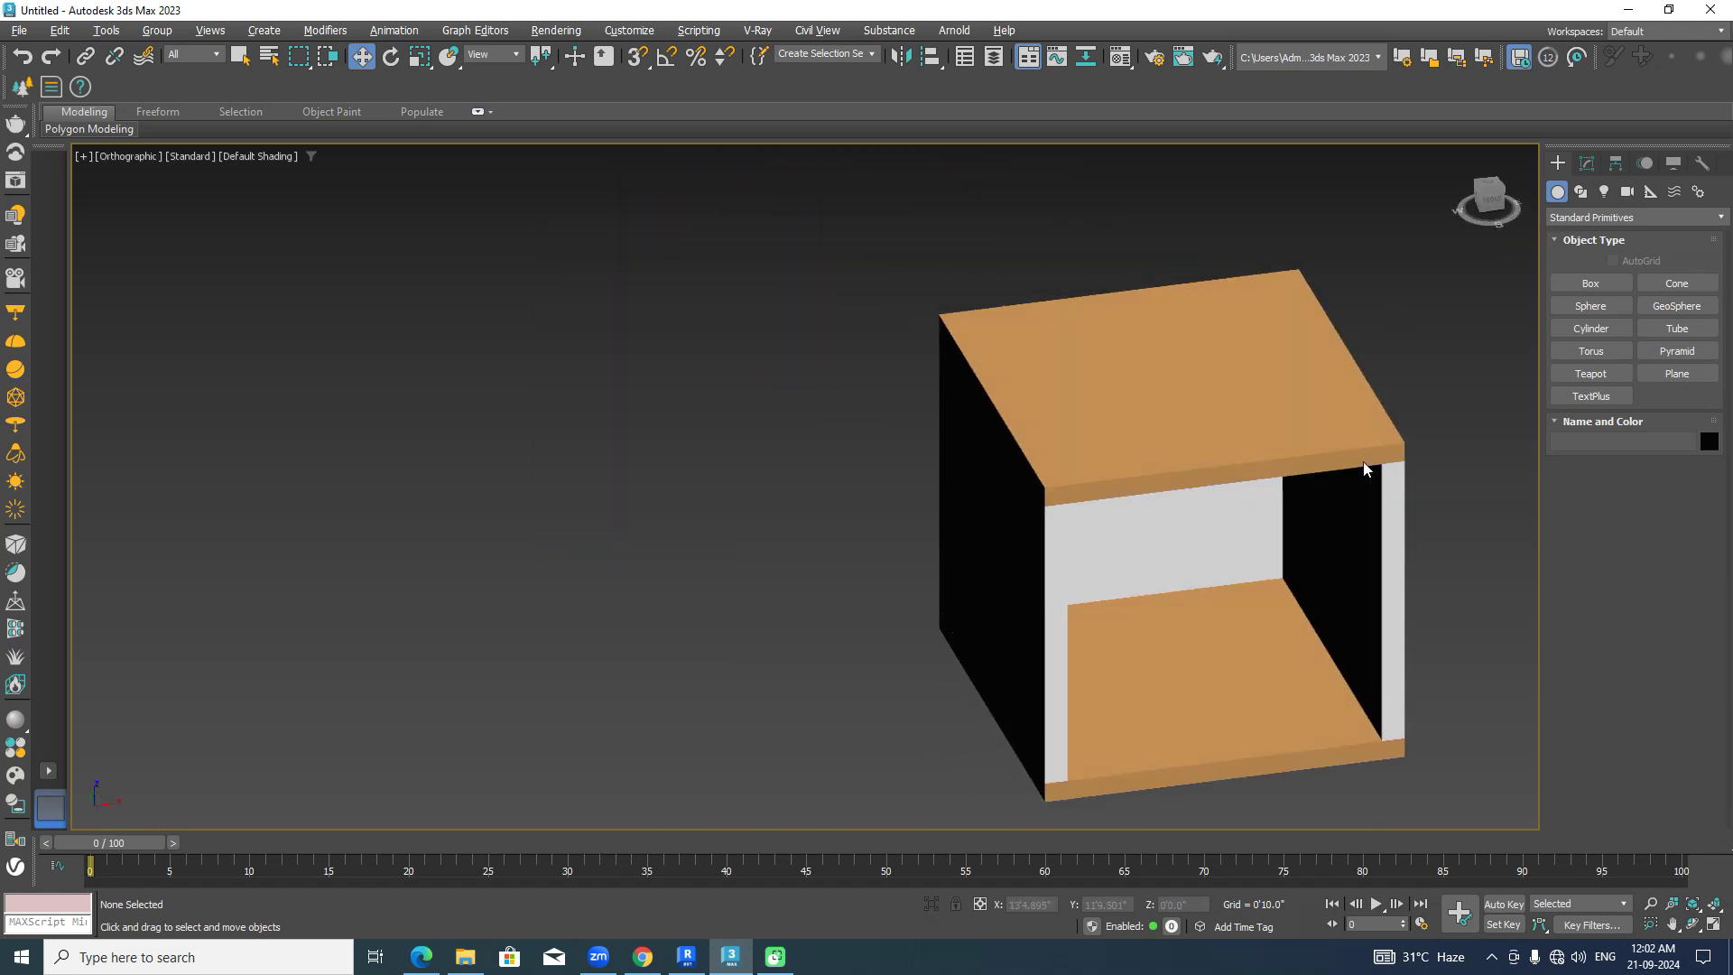
{"action": "left_click", "coordinate": [1489, 190]}
{"action": "mouse_move", "coordinate": [1431, 285]}
{"action": "middle_mouse_down"}
{"action": "mouse_move", "coordinate": [1325, 343]}
{"action": "mouse_move", "coordinate": [1303, 289]}
{"action": "middle_mouse_up"}
{"action": "key", "text": "F3"}
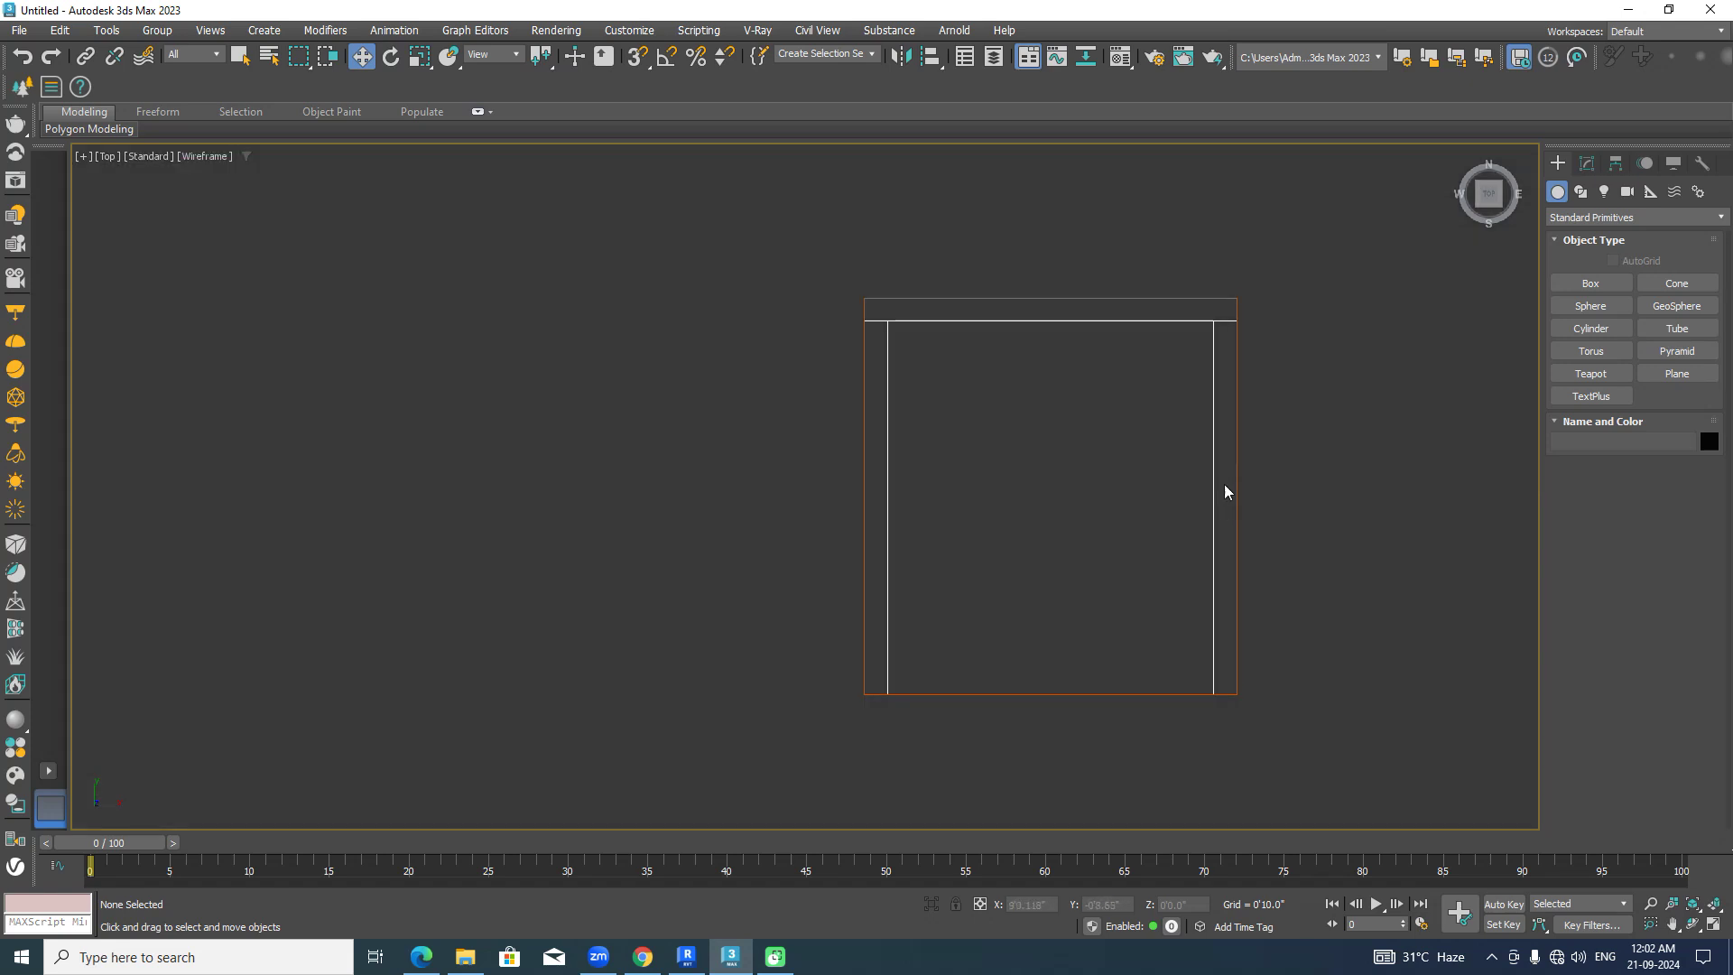
{"action": "left_click", "coordinate": [1591, 283]}
{"action": "middle_click_drag", "start_coordinate": [1432, 451], "coordinate": [1340, 439]}
{"action": "left_click_drag", "start_coordinate": [1094, 381], "coordinate": [1182, 583]}
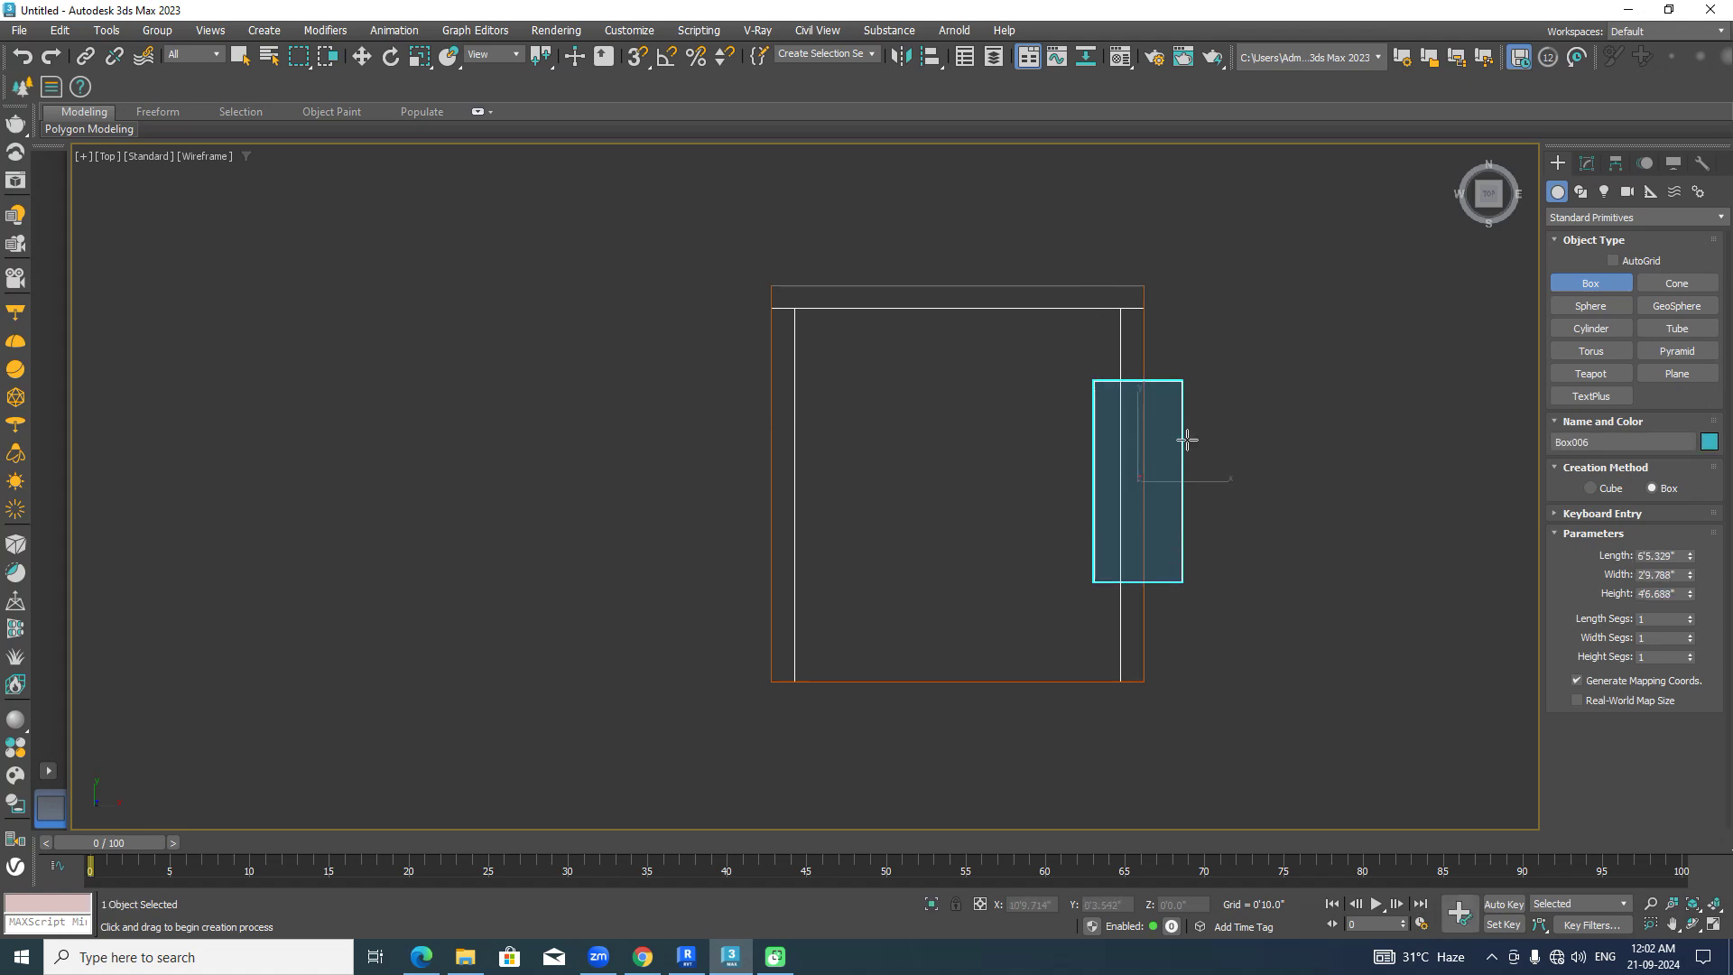
{"action": "key", "text": "F3"}
{"action": "mouse_move", "coordinate": [1188, 437]}
{"action": "middle_mouse_down", "text": "alt"}
{"action": "mouse_move", "coordinate": [1315, 561]}
{"action": "mouse_move", "coordinate": [1240, 434]}
{"action": "middle_mouse_up", "text": "alt"}
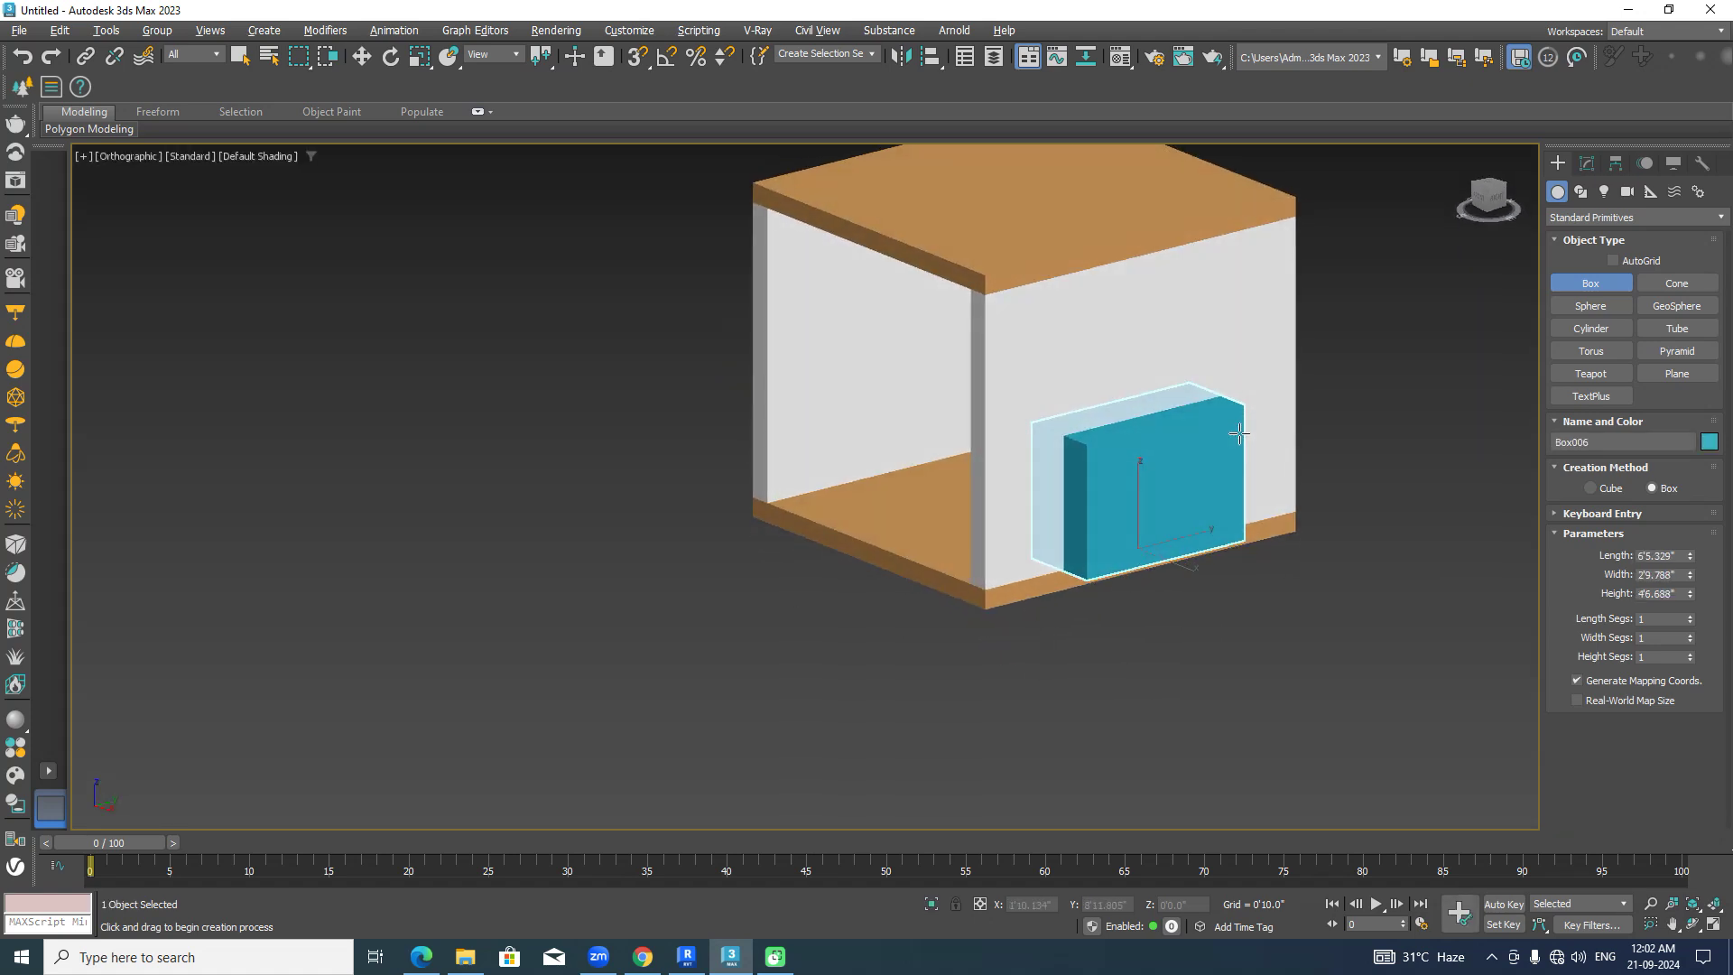
Set the height of the box crossing the right wall to 7'6" and its Z position to 6".
{"action": "left_click_drag", "start_coordinate": [1669, 592], "coordinate": [1585, 591]}
{"action": "type", "text": "7"}
{"action": "type", "text": "'6.0\""}
{"action": "key", "text": "Return"}
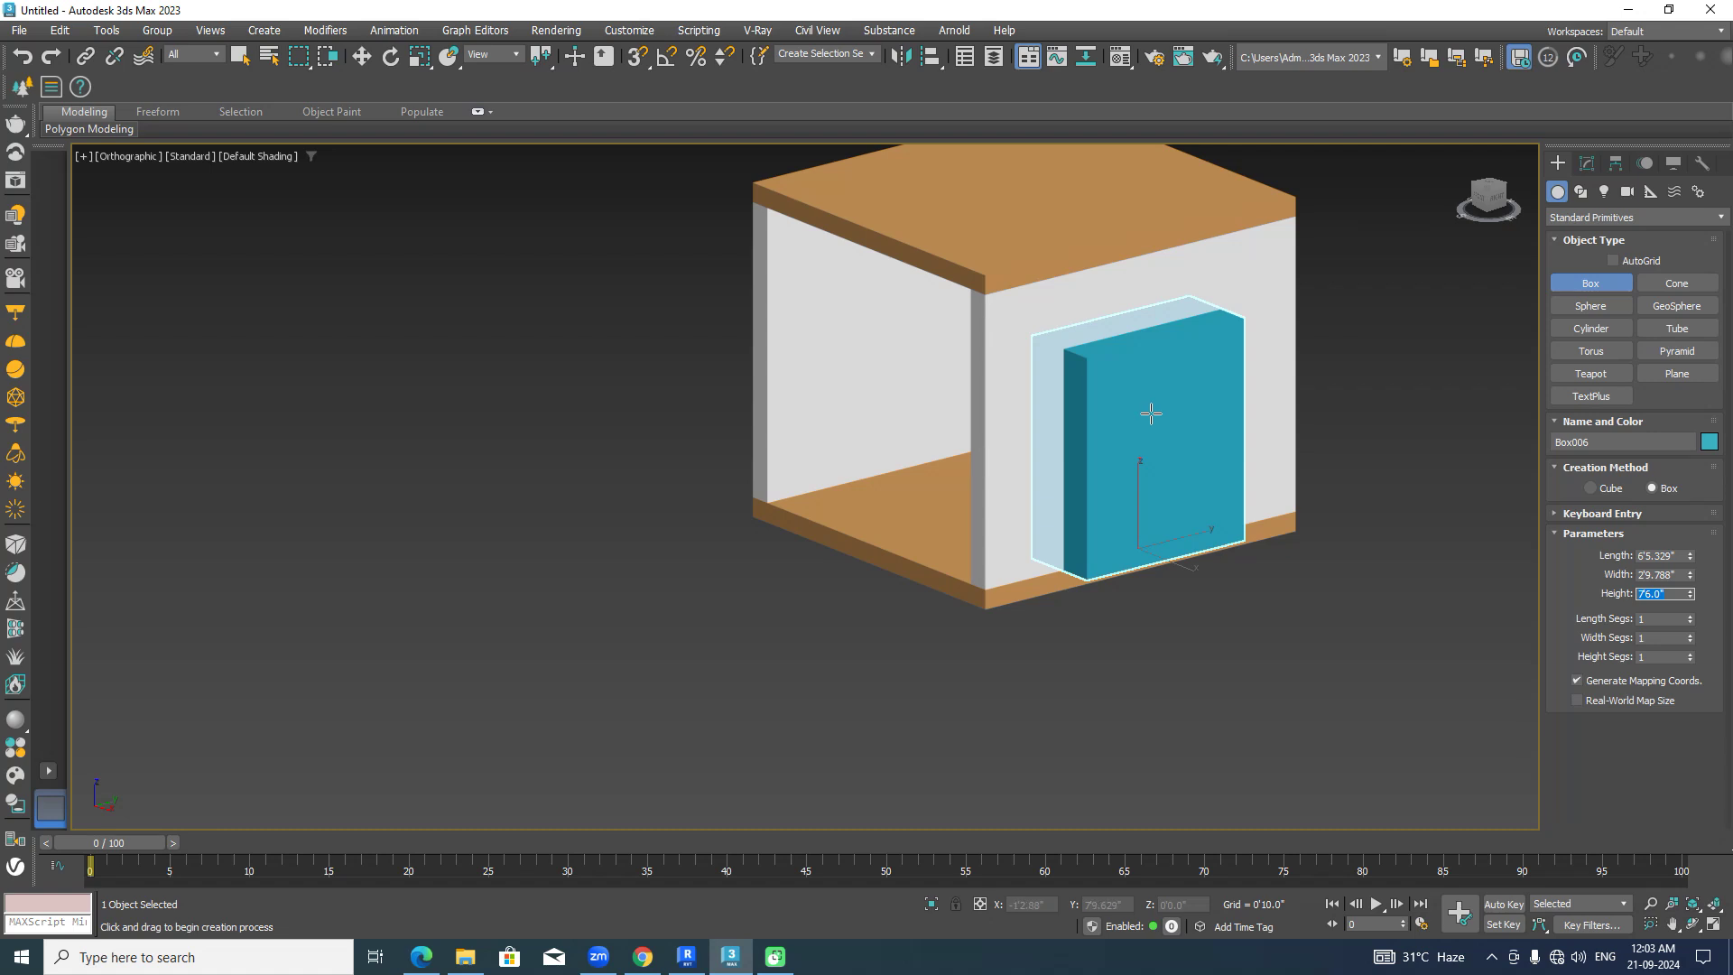
{"action": "key", "text": "w"}
{"action": "double_click", "coordinate": [1183, 903]}
{"action": "type", "text": "6\""}
{"action": "key", "text": "Return"}
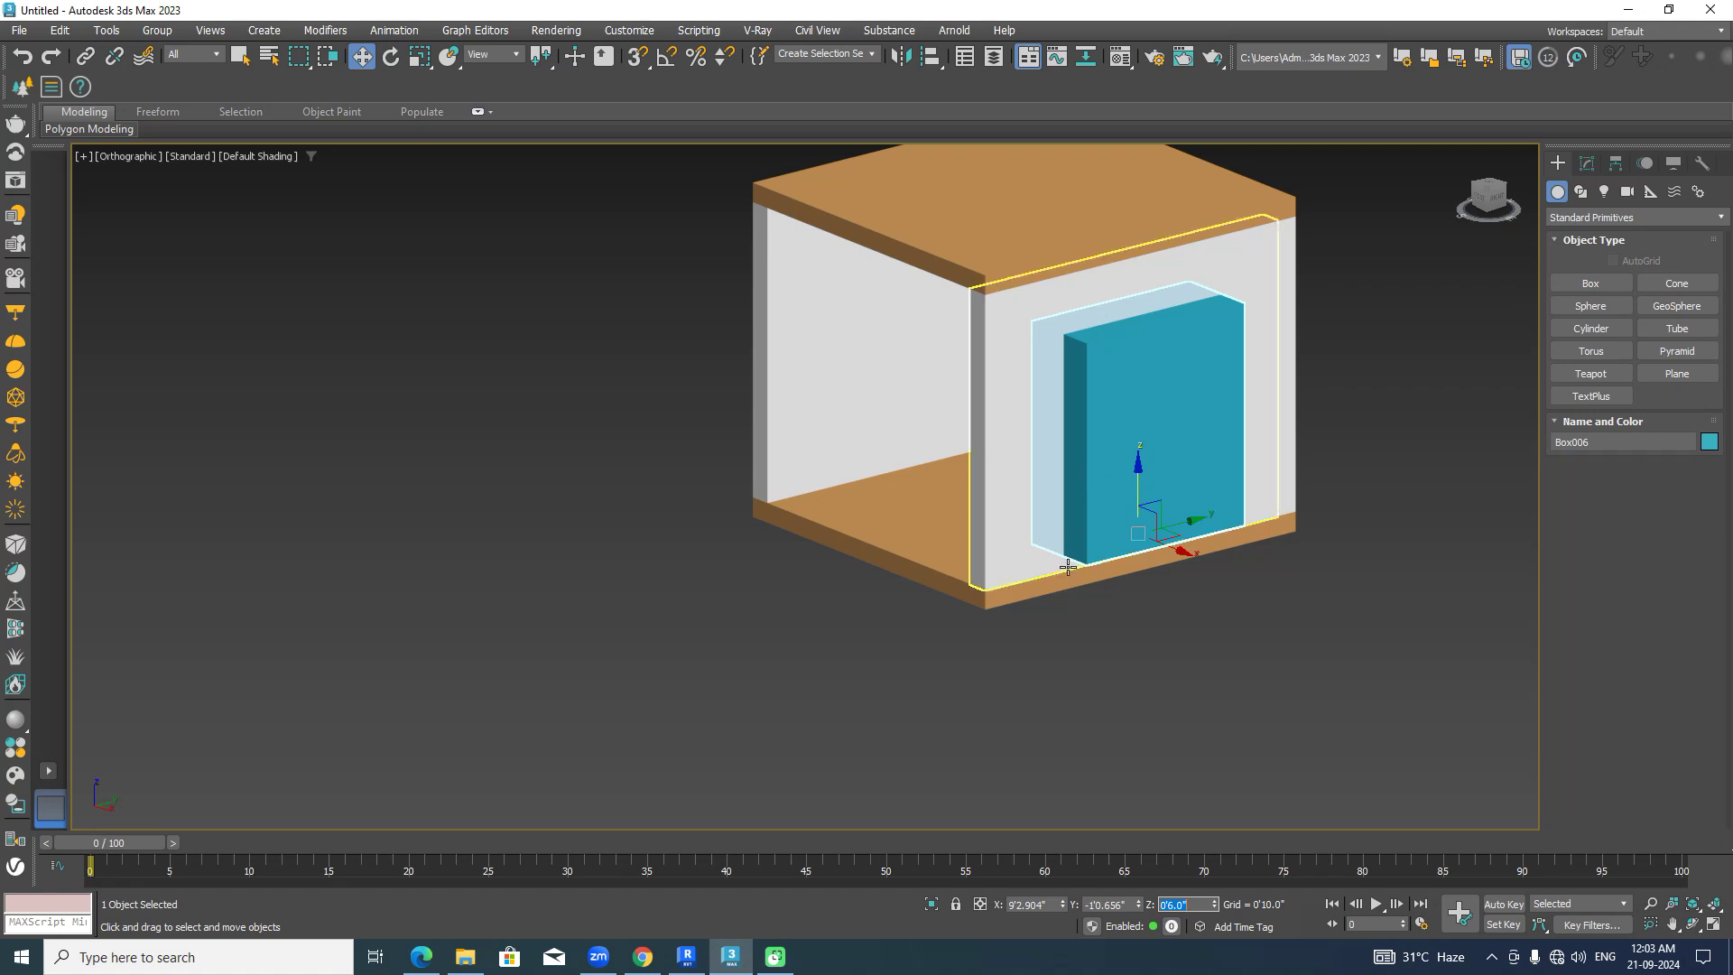
{"action": "left_click", "coordinate": [1176, 589]}
Align the box crossing the right wall to that wall in X and Y position only, pivot point to pivot point.
{"action": "middle_click_drag", "start_coordinate": [1175, 593], "coordinate": [1106, 588], "text": "alt"}
{"action": "middle_click_drag", "start_coordinate": [1133, 652], "coordinate": [1222, 662]}
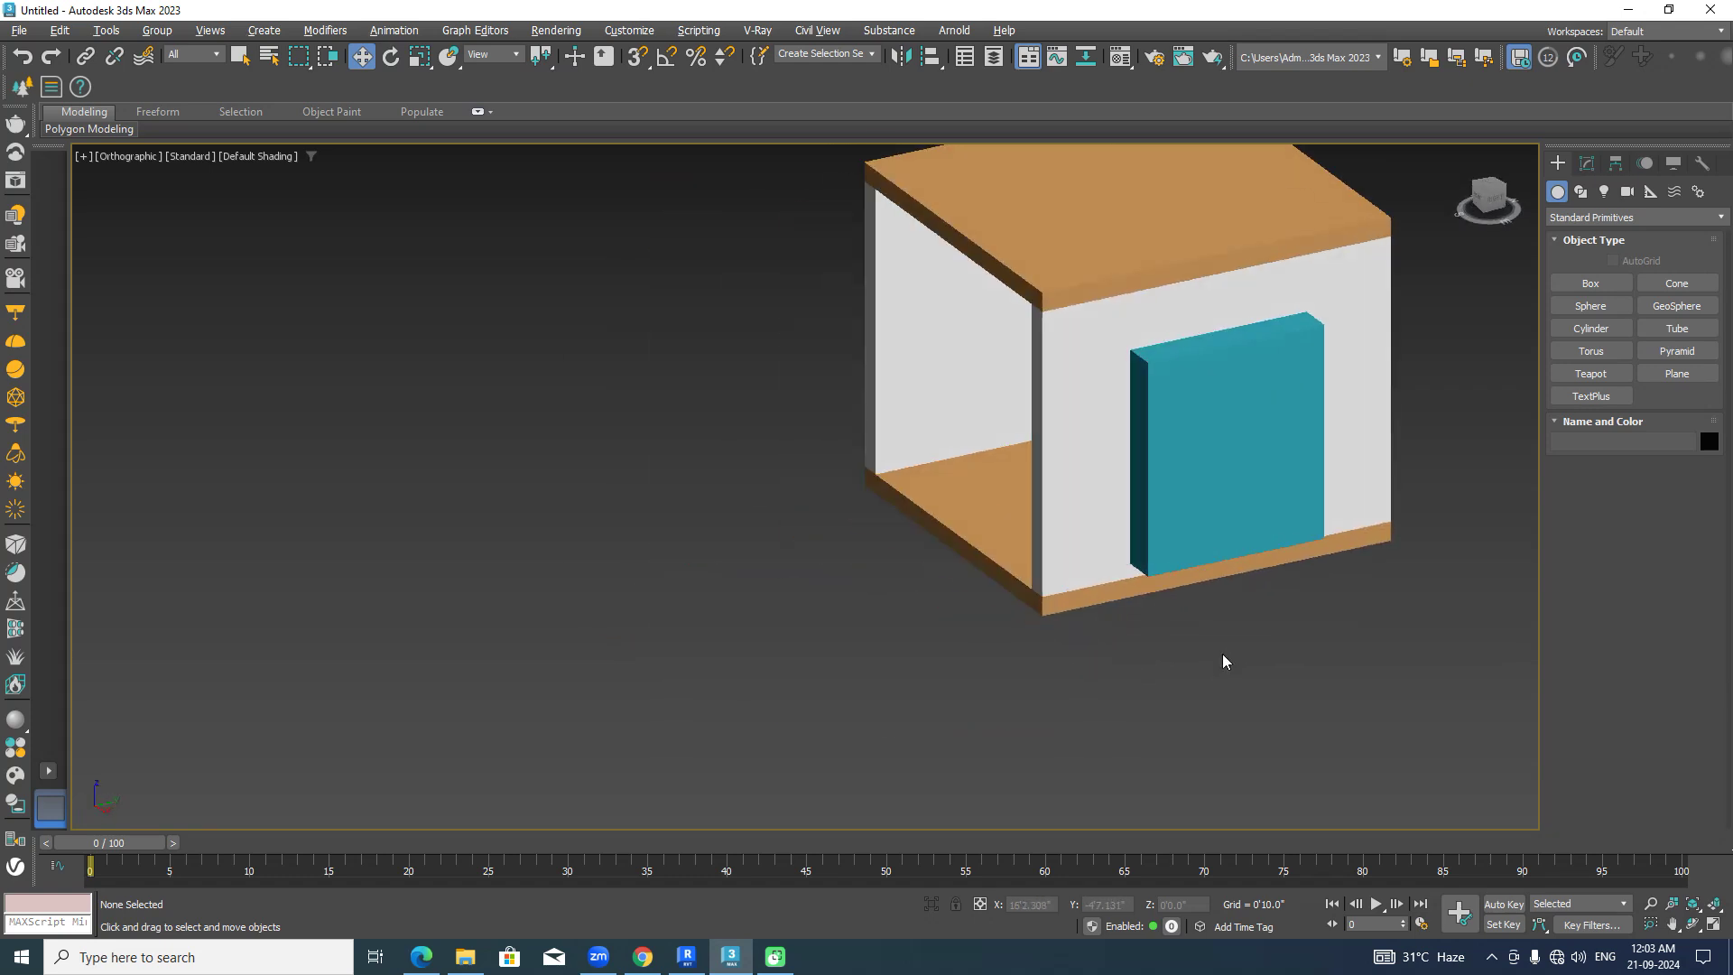
{"action": "left_click", "coordinate": [1229, 457]}
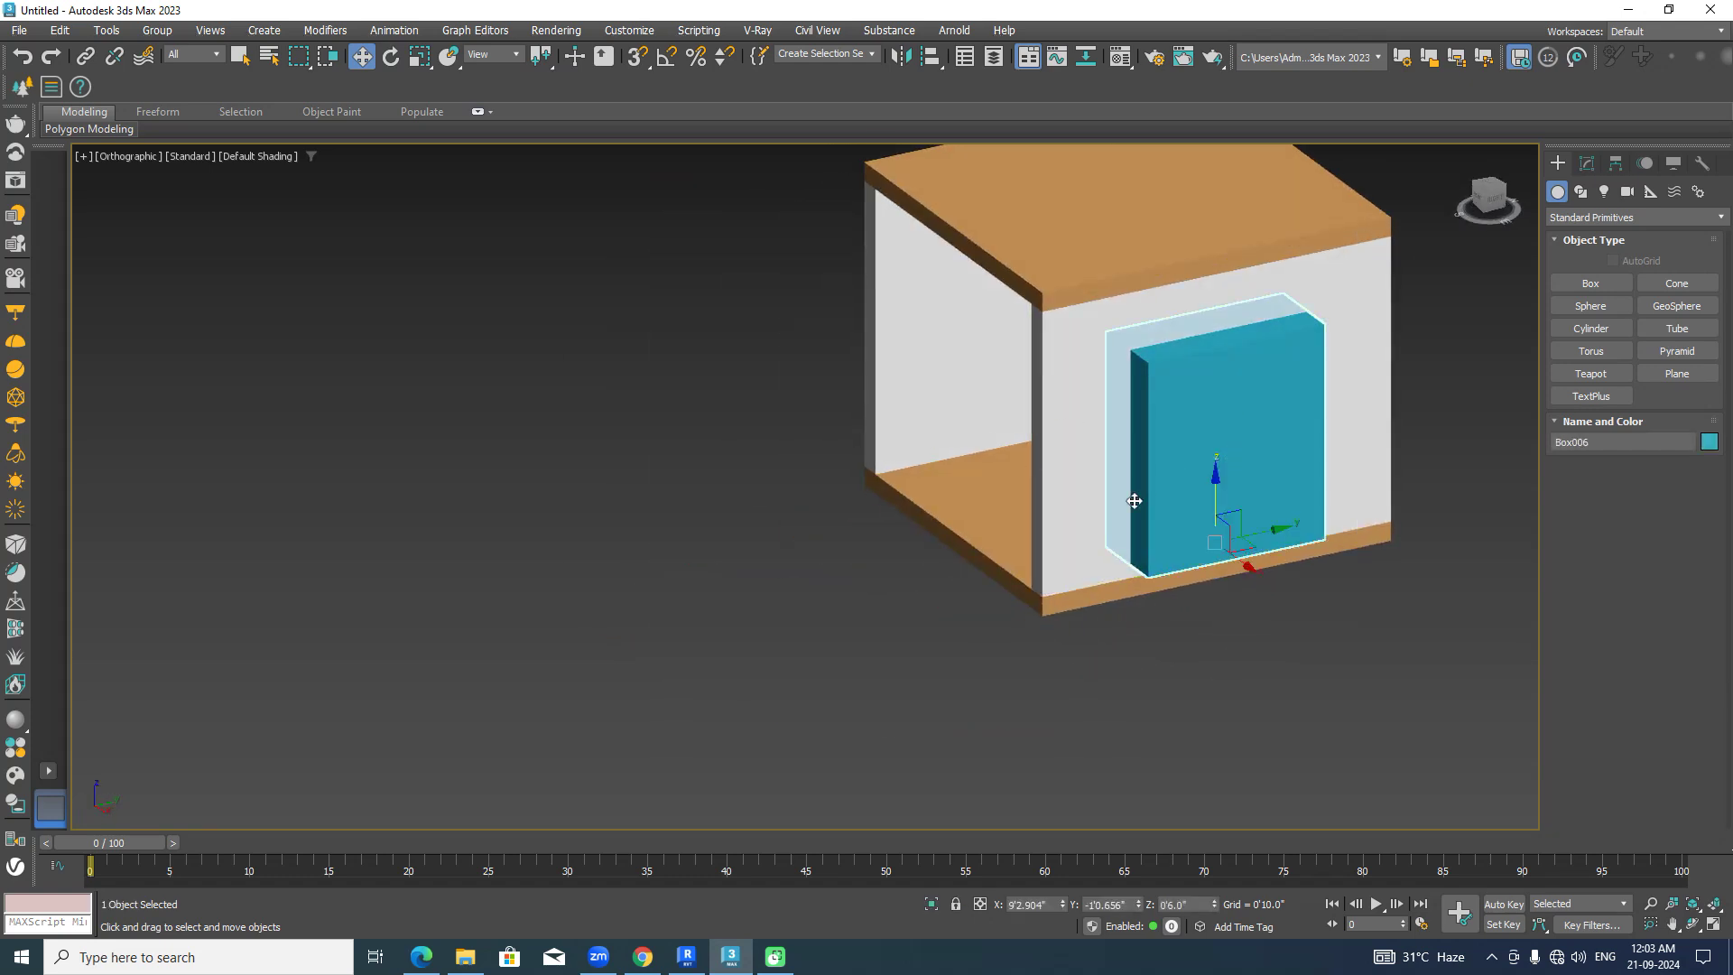
{"action": "left_click", "coordinate": [934, 56]}
{"action": "left_click", "coordinate": [1087, 398]}
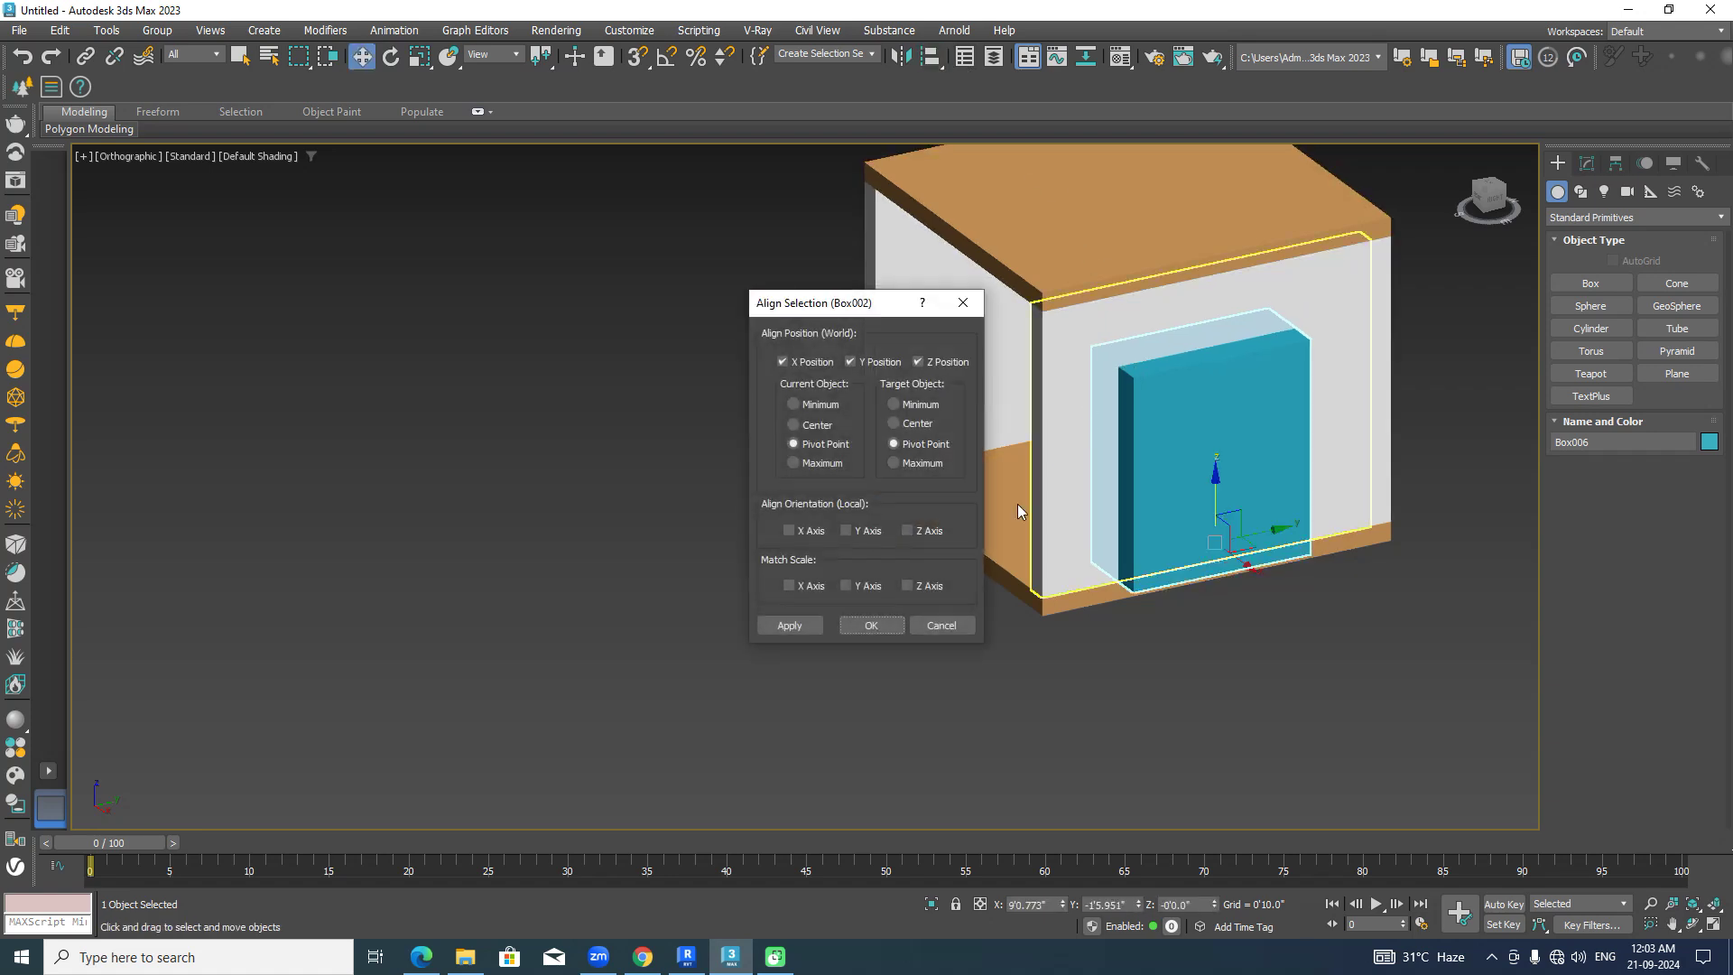
{"action": "left_click", "coordinate": [917, 363]}
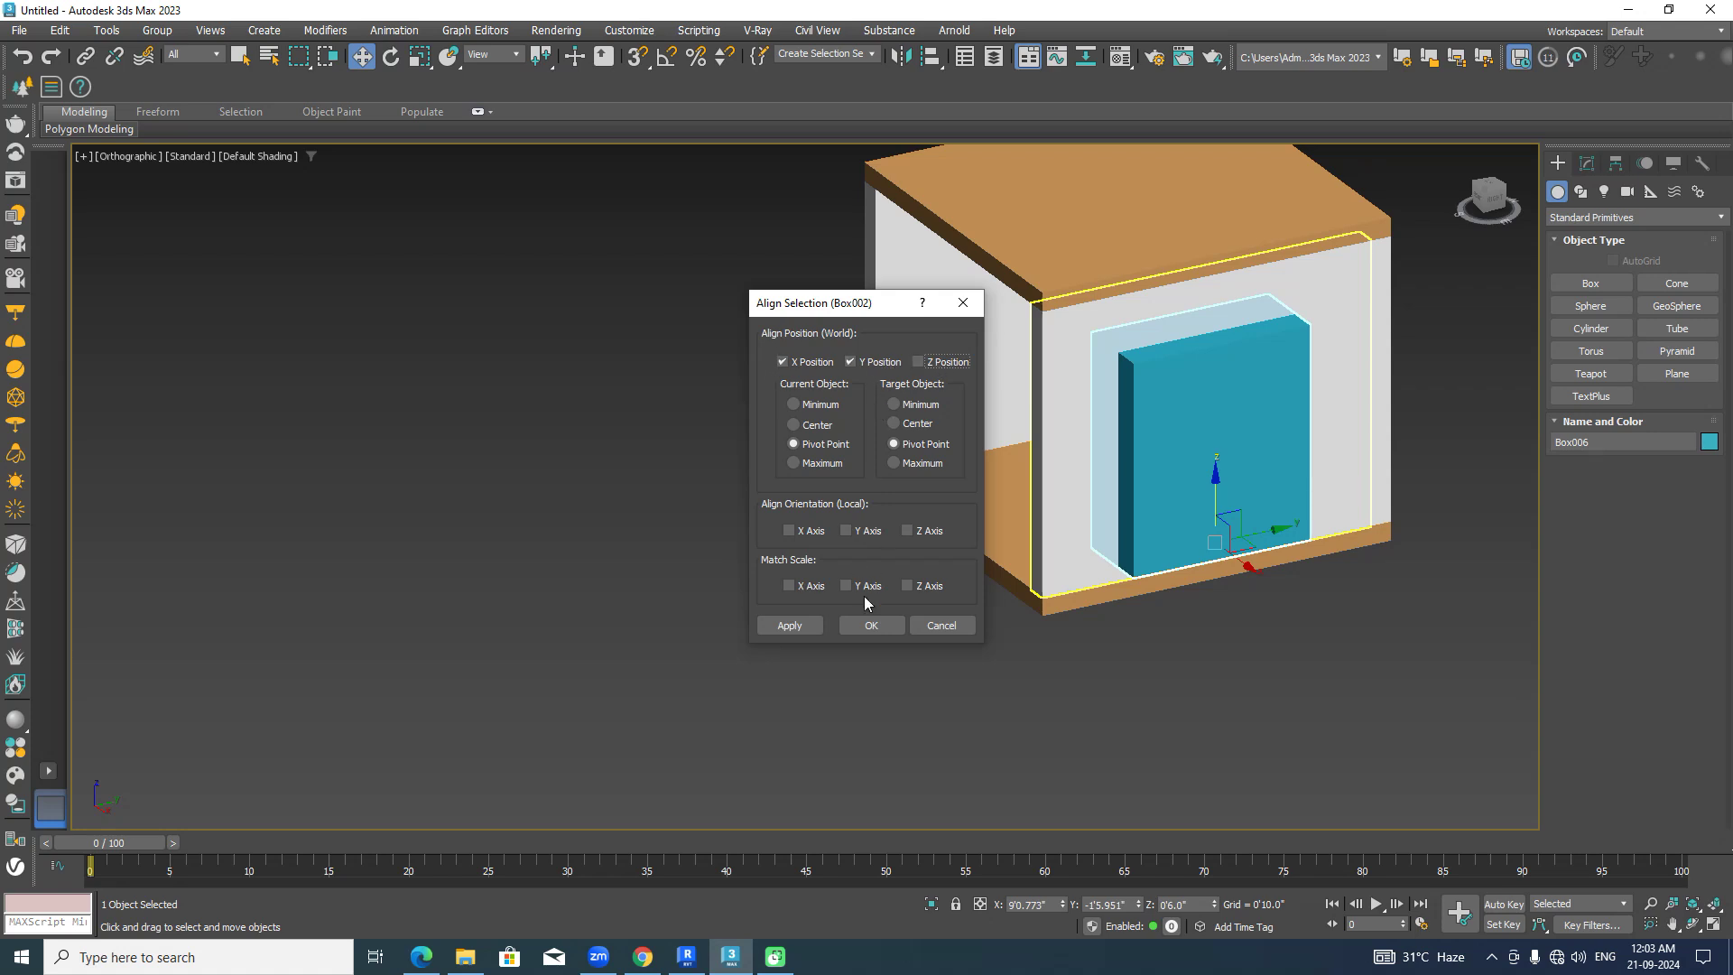
{"action": "left_click", "coordinate": [876, 624]}
{"action": "left_click", "coordinate": [1059, 727]}
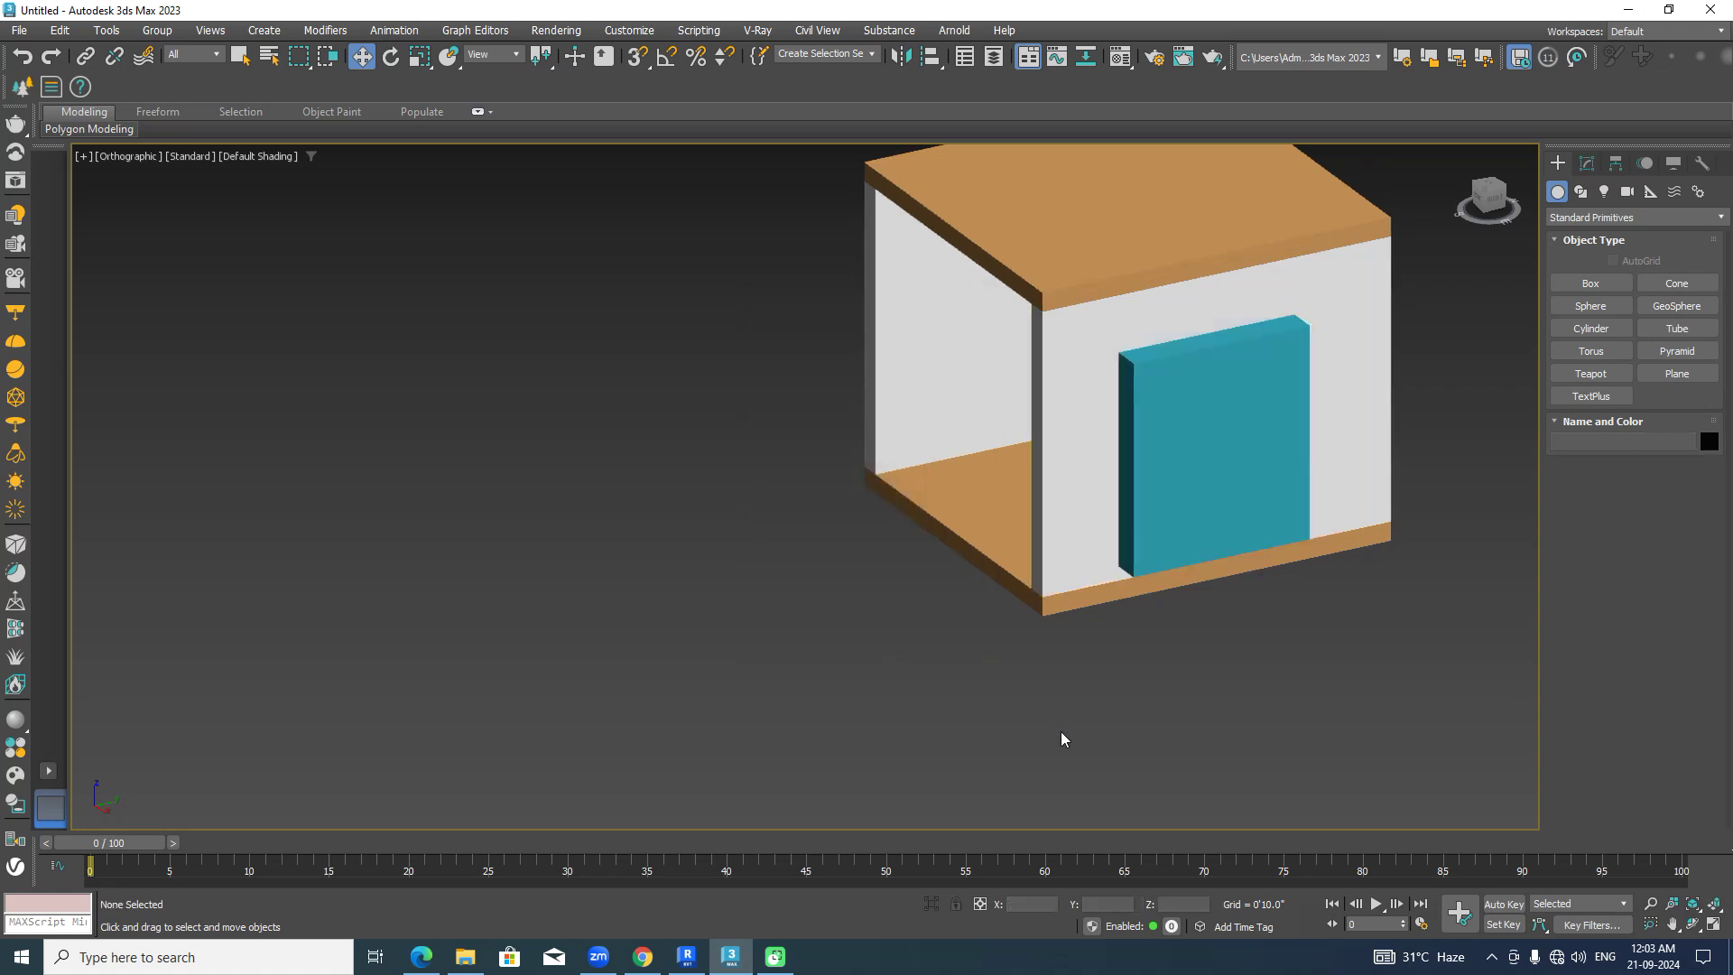
Cut an opening in the right wall by subtracting the box from it with ProBoolean, then return to Standard Primitives and deselect.
{"action": "left_click", "coordinate": [1079, 524]}
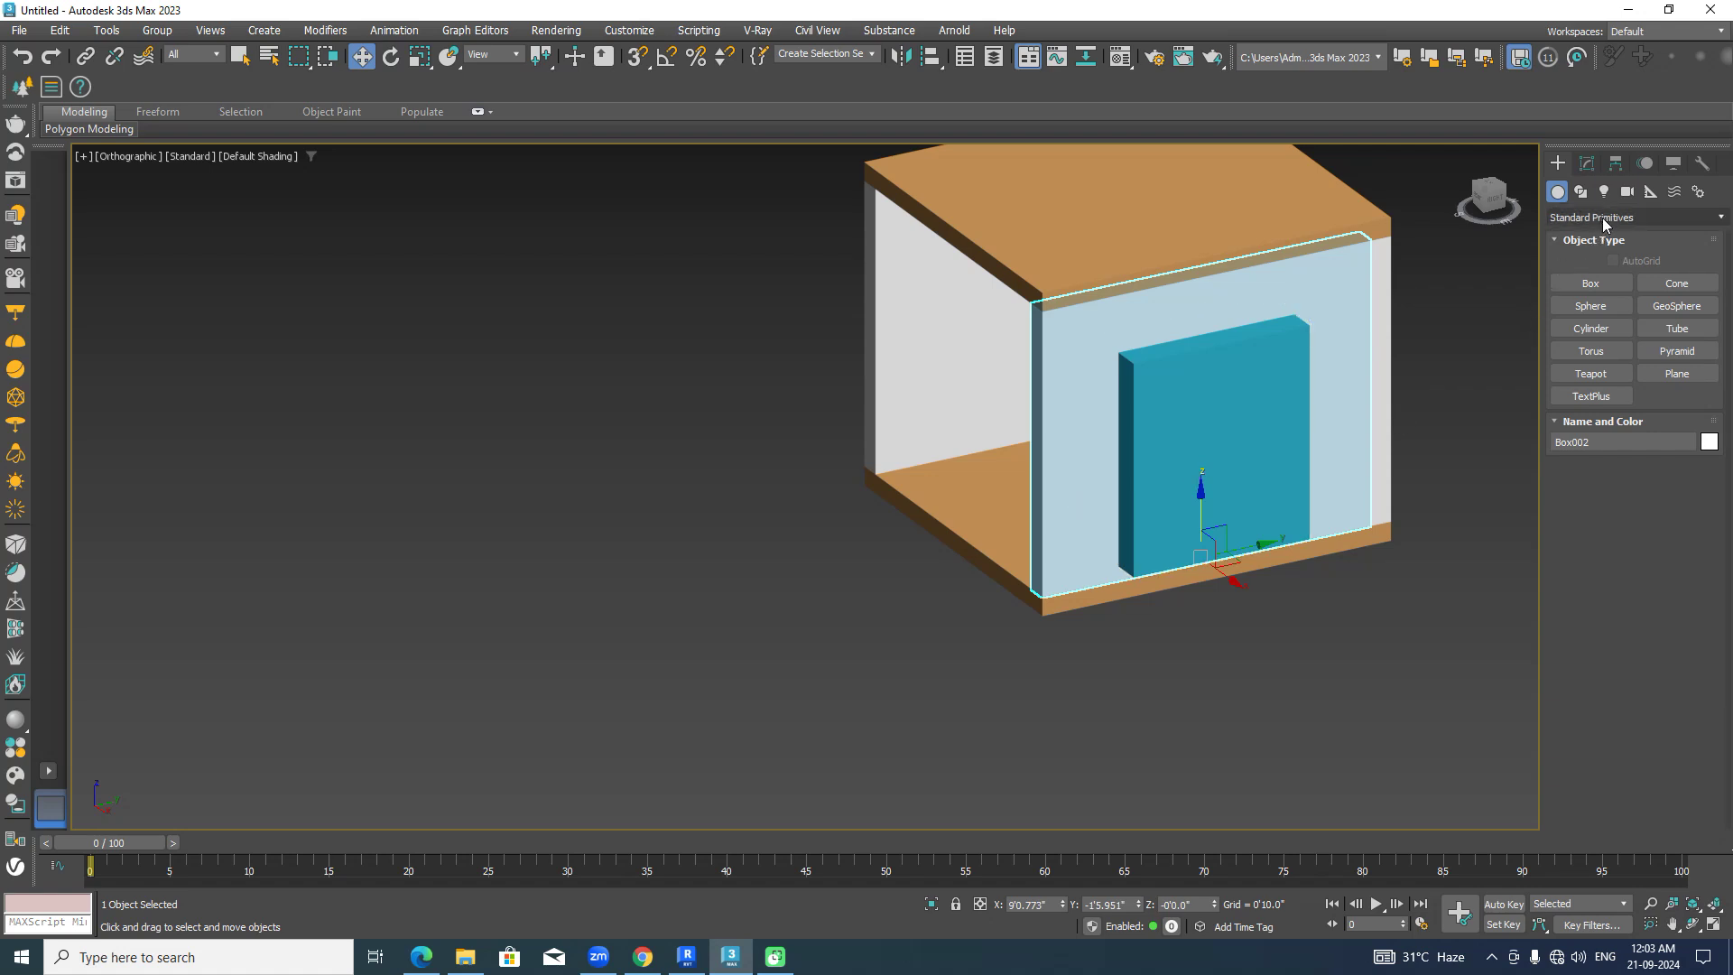
{"action": "left_click", "coordinate": [1417, 683]}
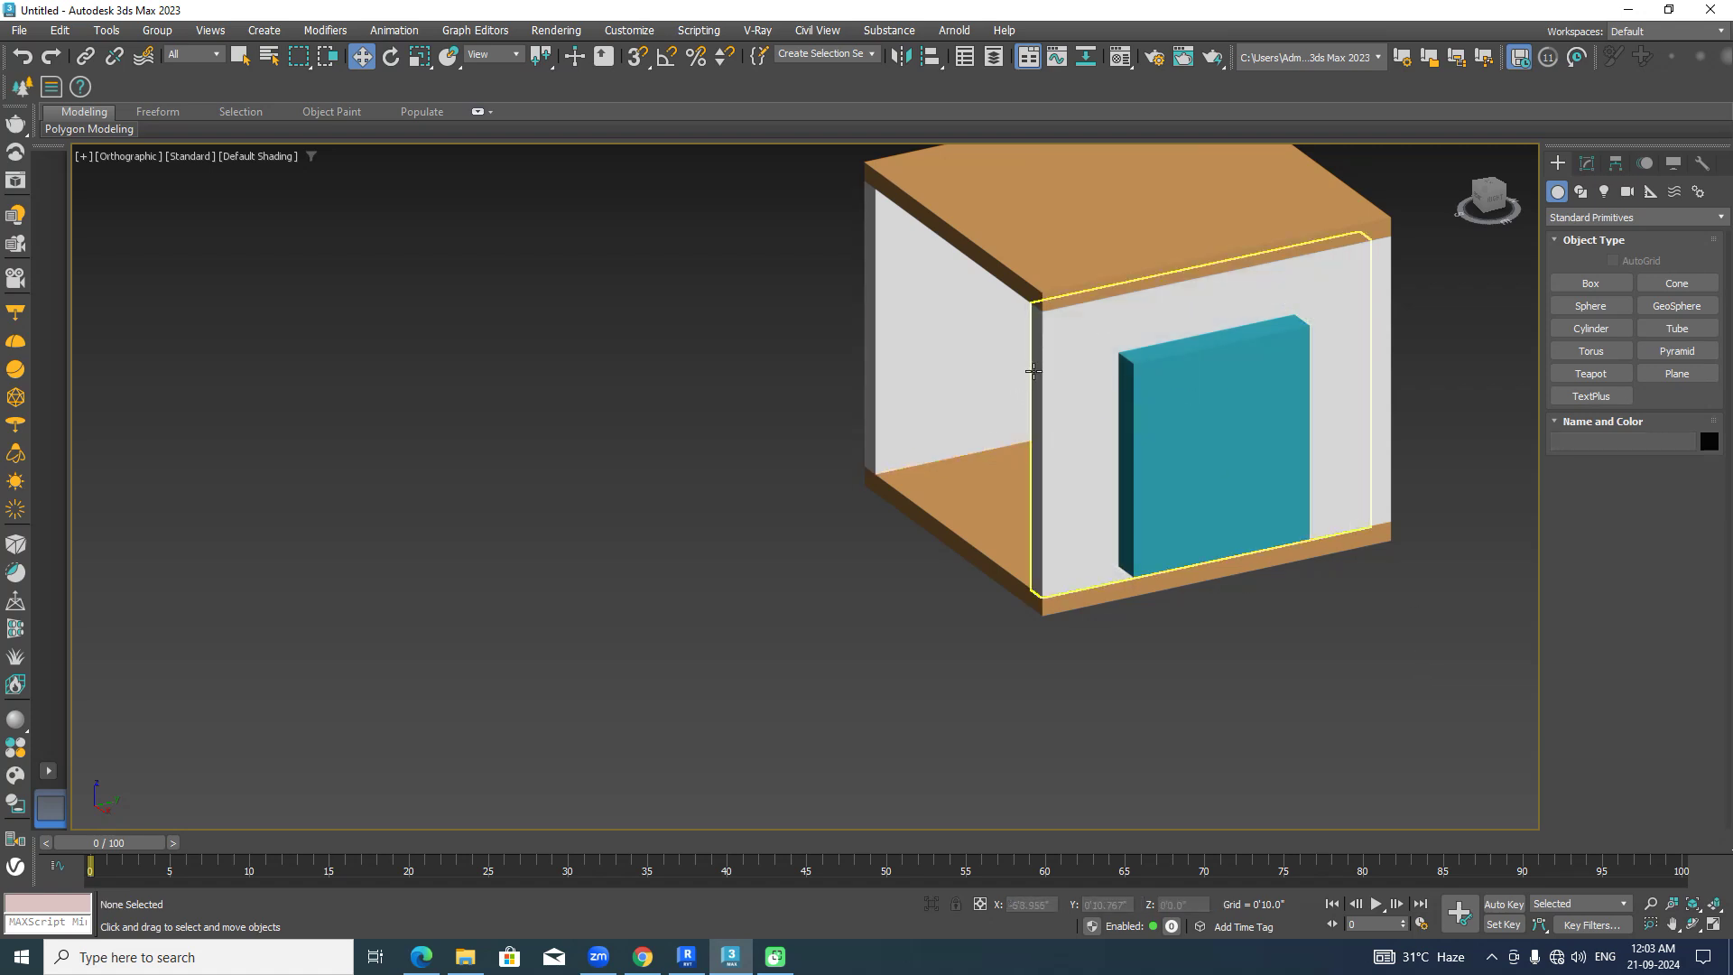
{"action": "left_click", "coordinate": [1036, 371]}
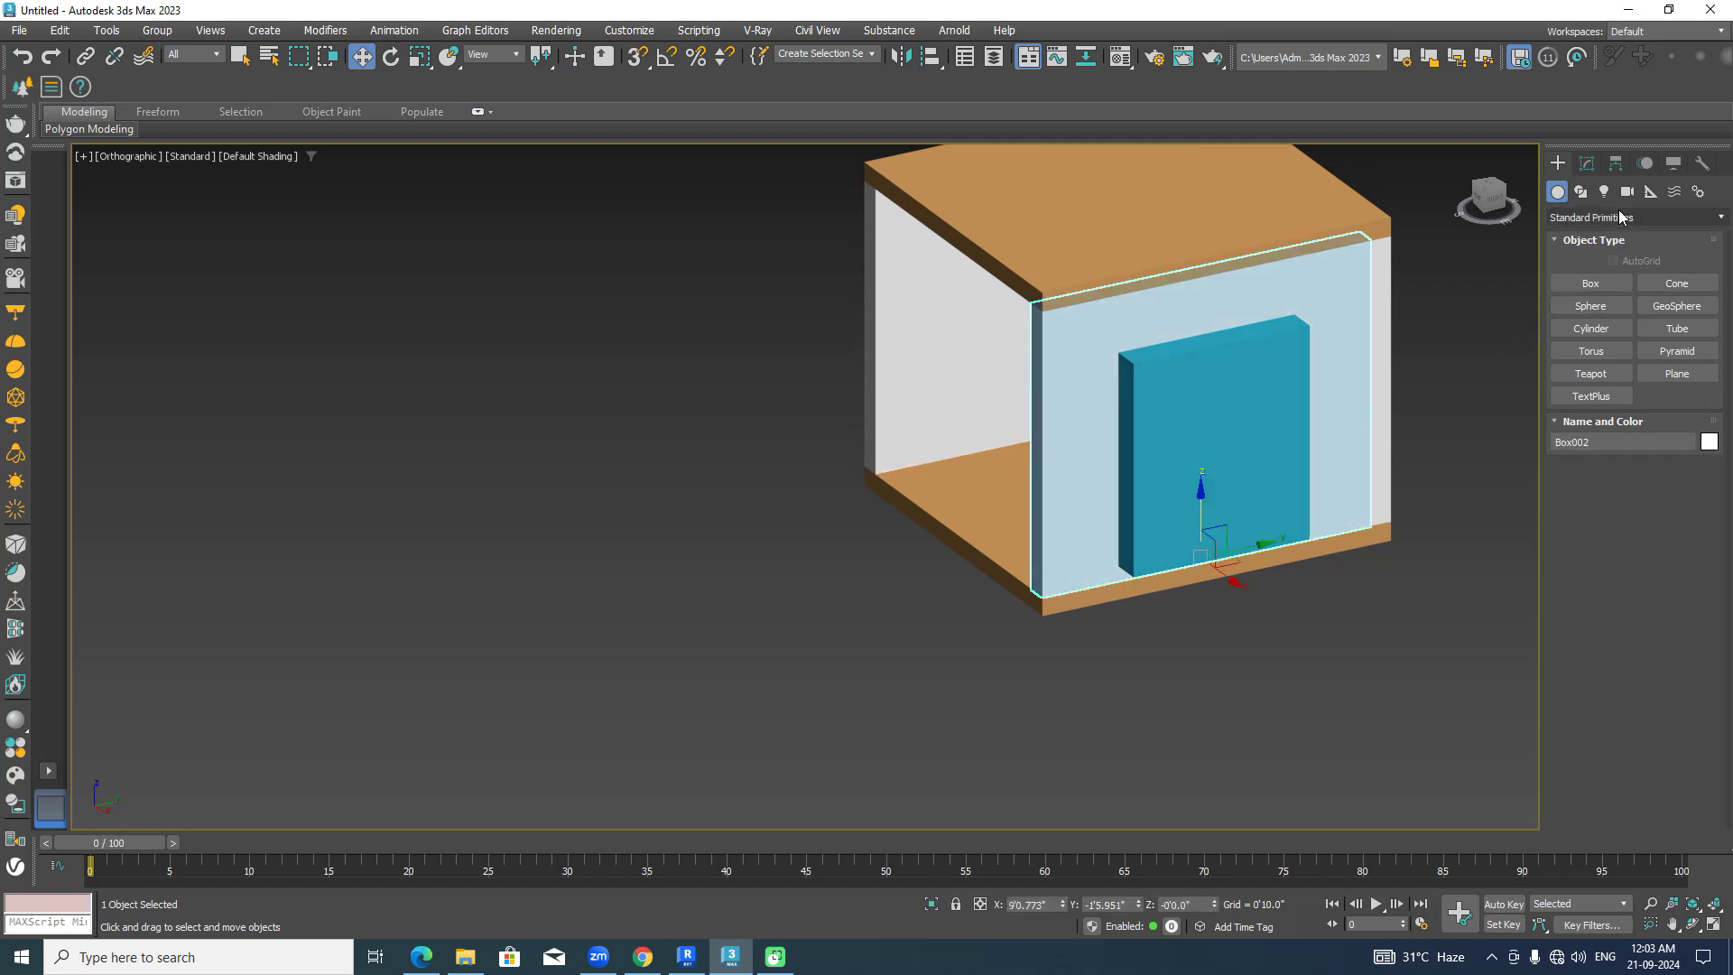
{"action": "left_click", "coordinate": [1610, 218]}
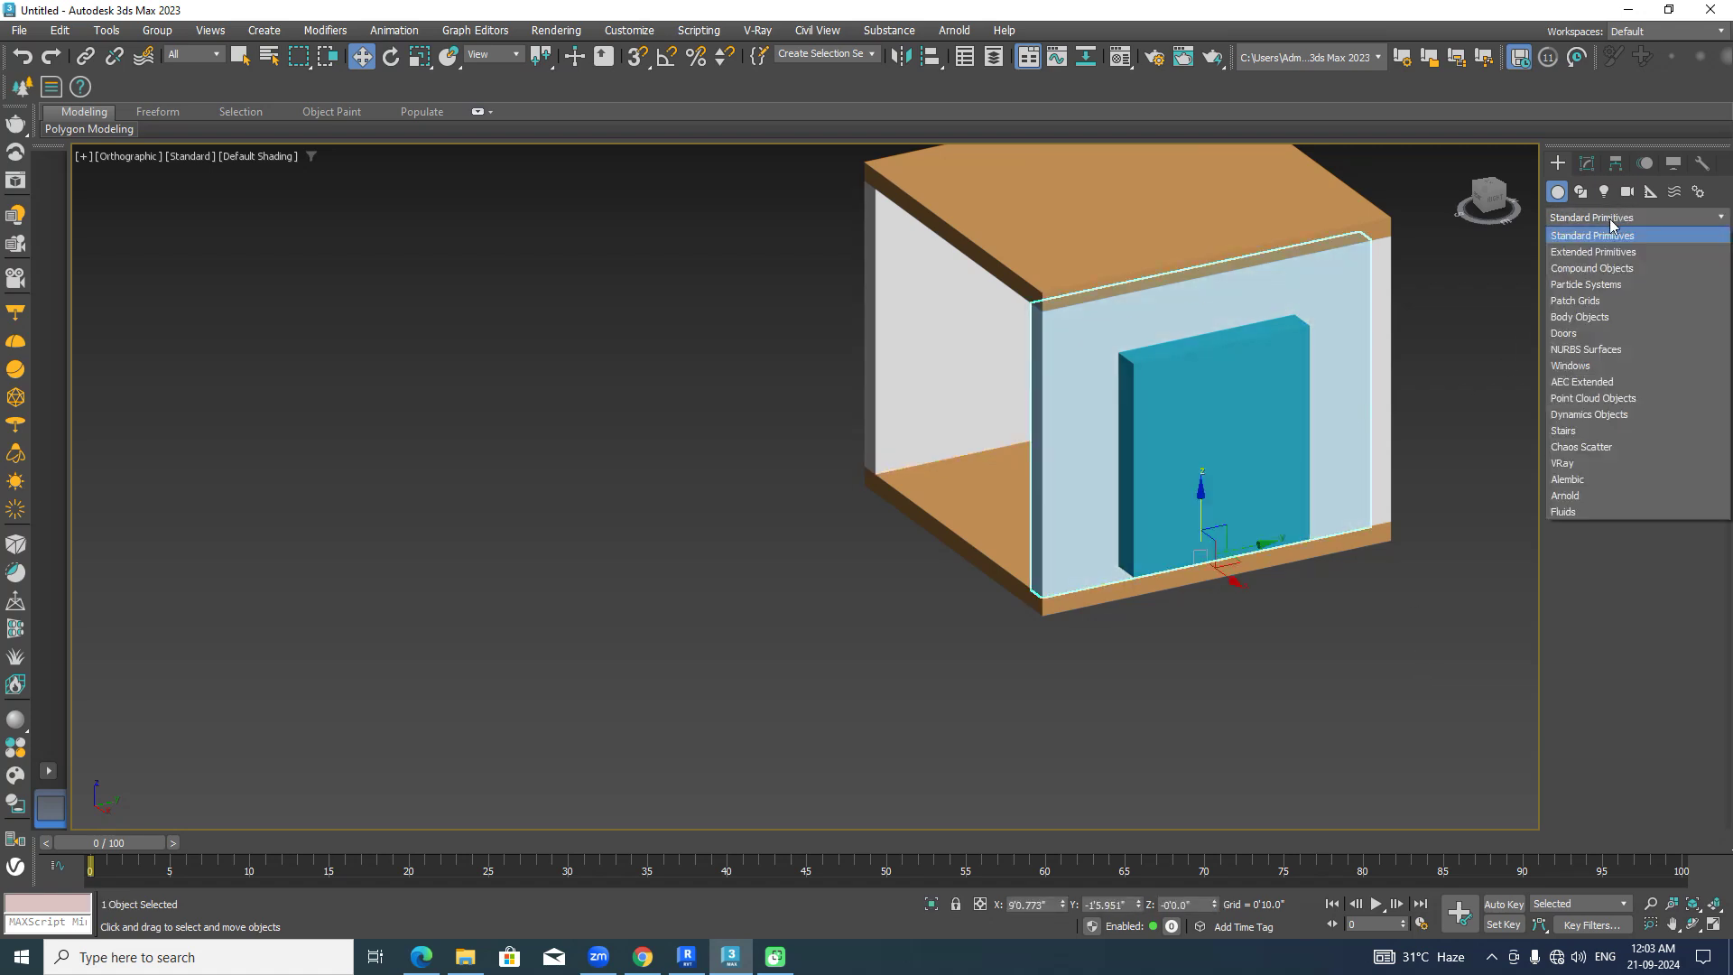
{"action": "left_click", "coordinate": [1592, 268]}
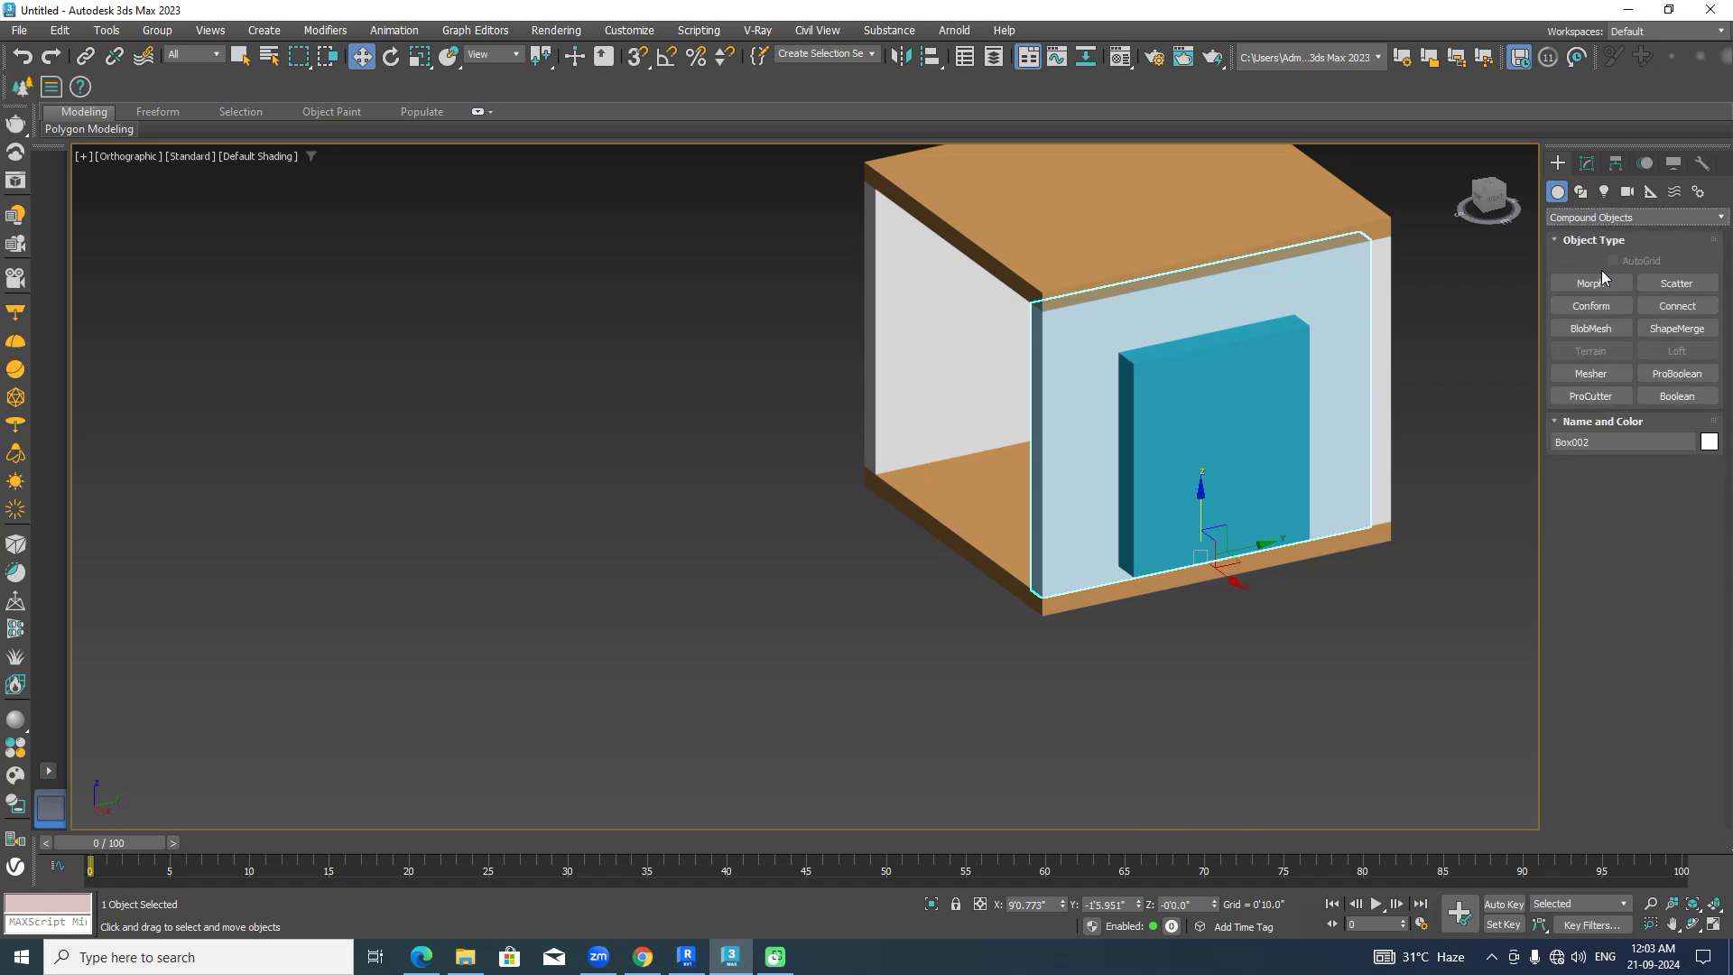
{"action": "left_click", "coordinate": [1684, 380]}
{"action": "scroll", "coordinate": [1616, 582], "scroll_direction": "down", "scroll_amount": 1}
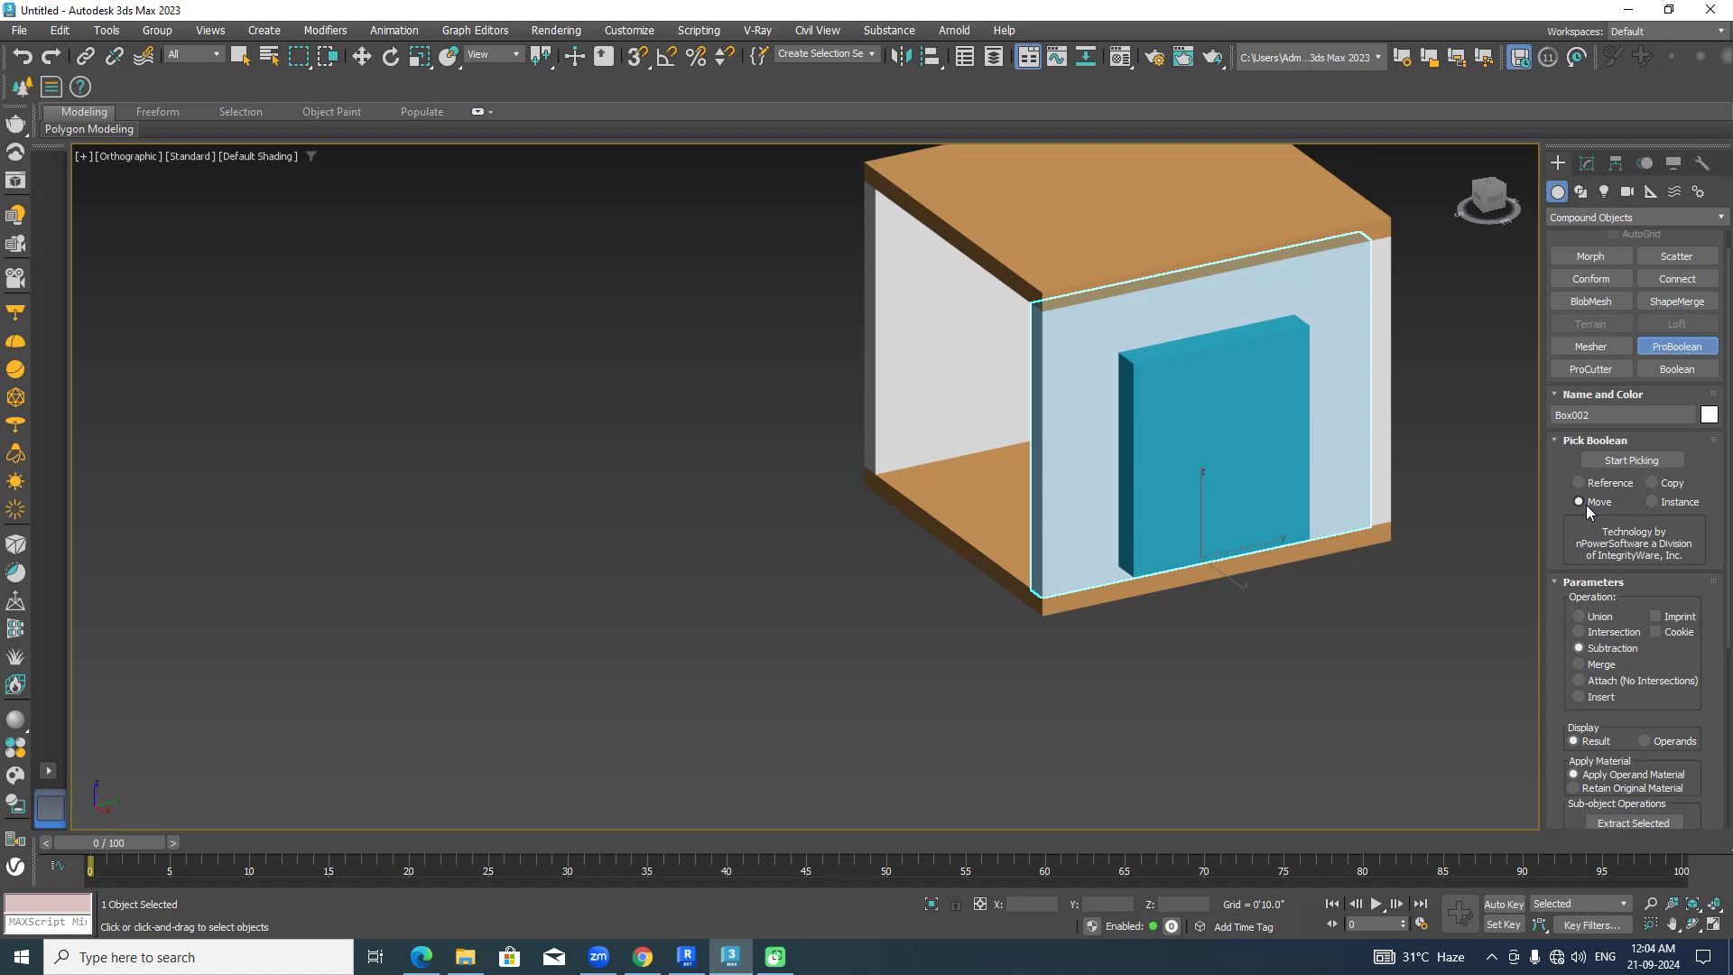
{"action": "left_click", "coordinate": [1632, 462]}
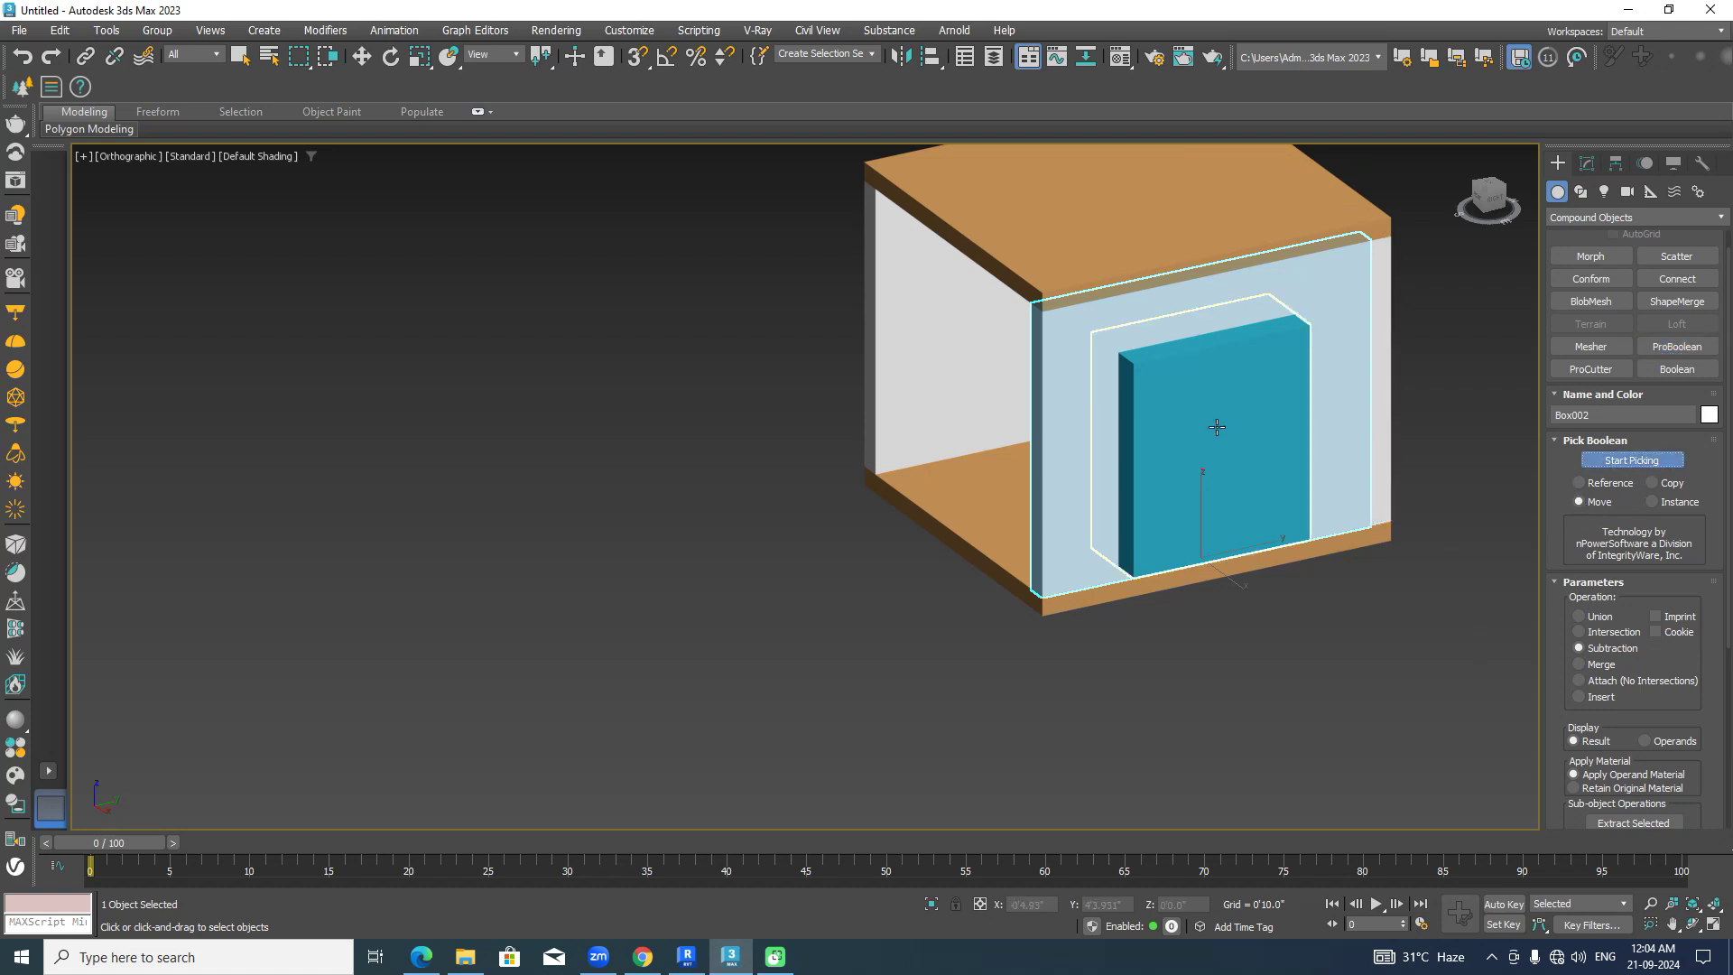
{"action": "left_click", "coordinate": [1249, 450]}
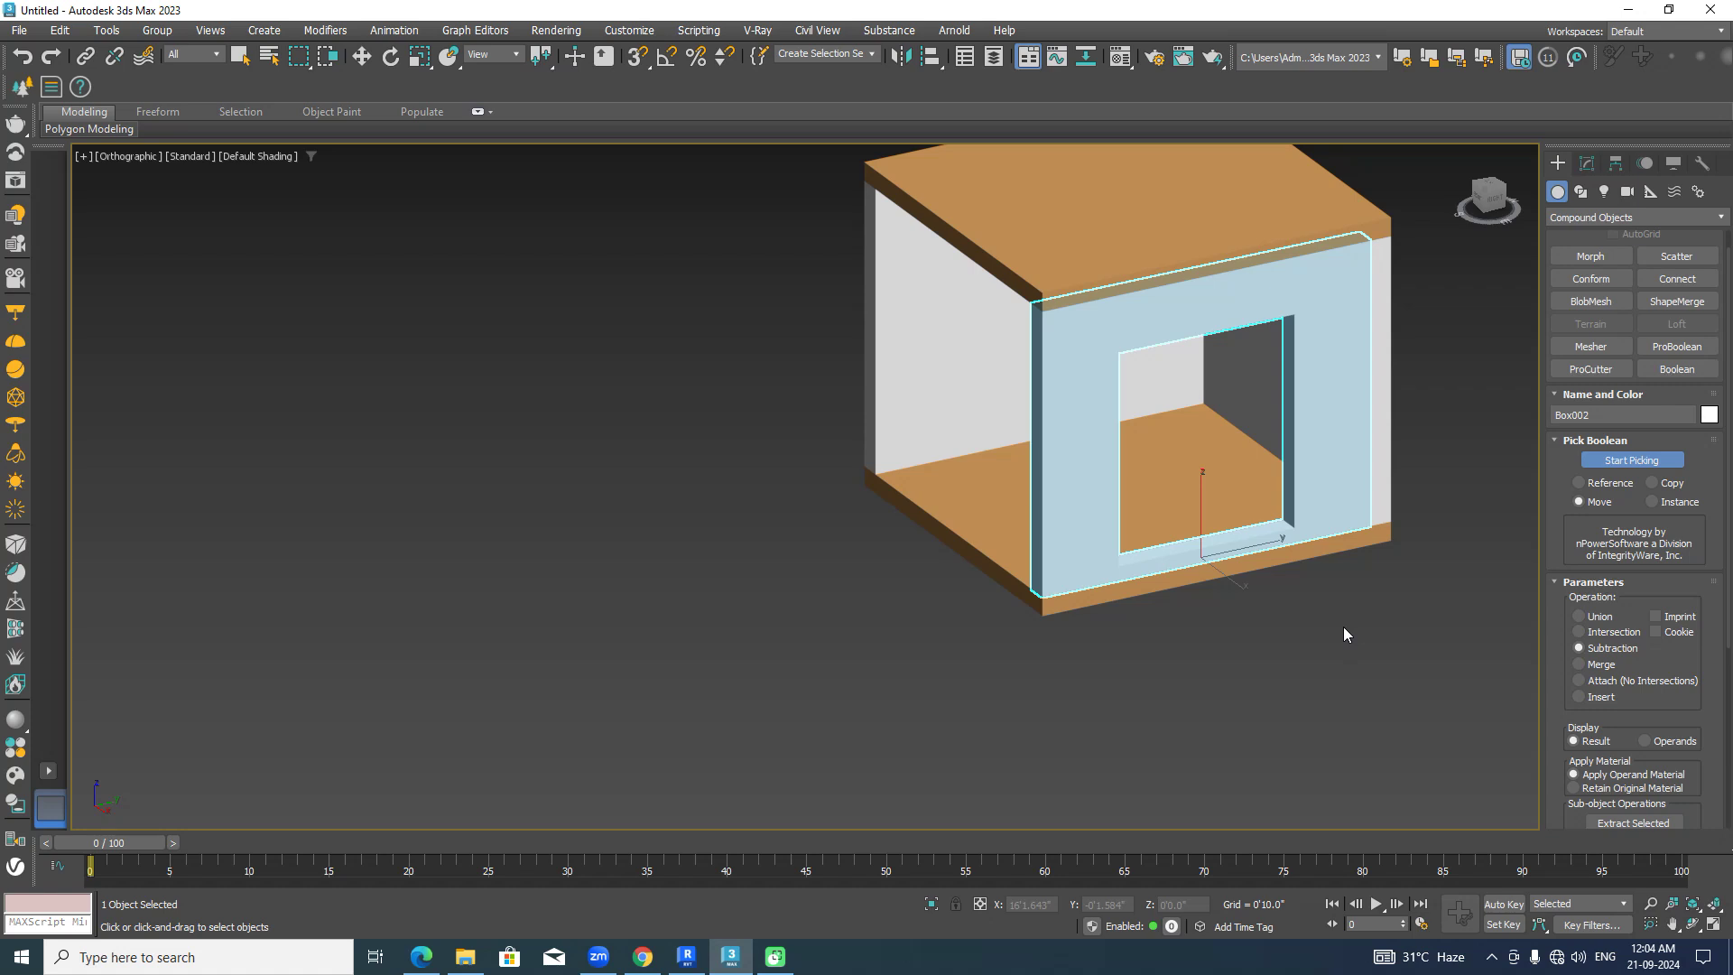
{"action": "left_click", "coordinate": [1625, 218]}
{"action": "left_click", "coordinate": [1602, 232]}
{"action": "left_click", "coordinate": [1439, 559]}
{"action": "middle_click_drag", "start_coordinate": [1411, 632], "coordinate": [1366, 610], "text": "alt"}
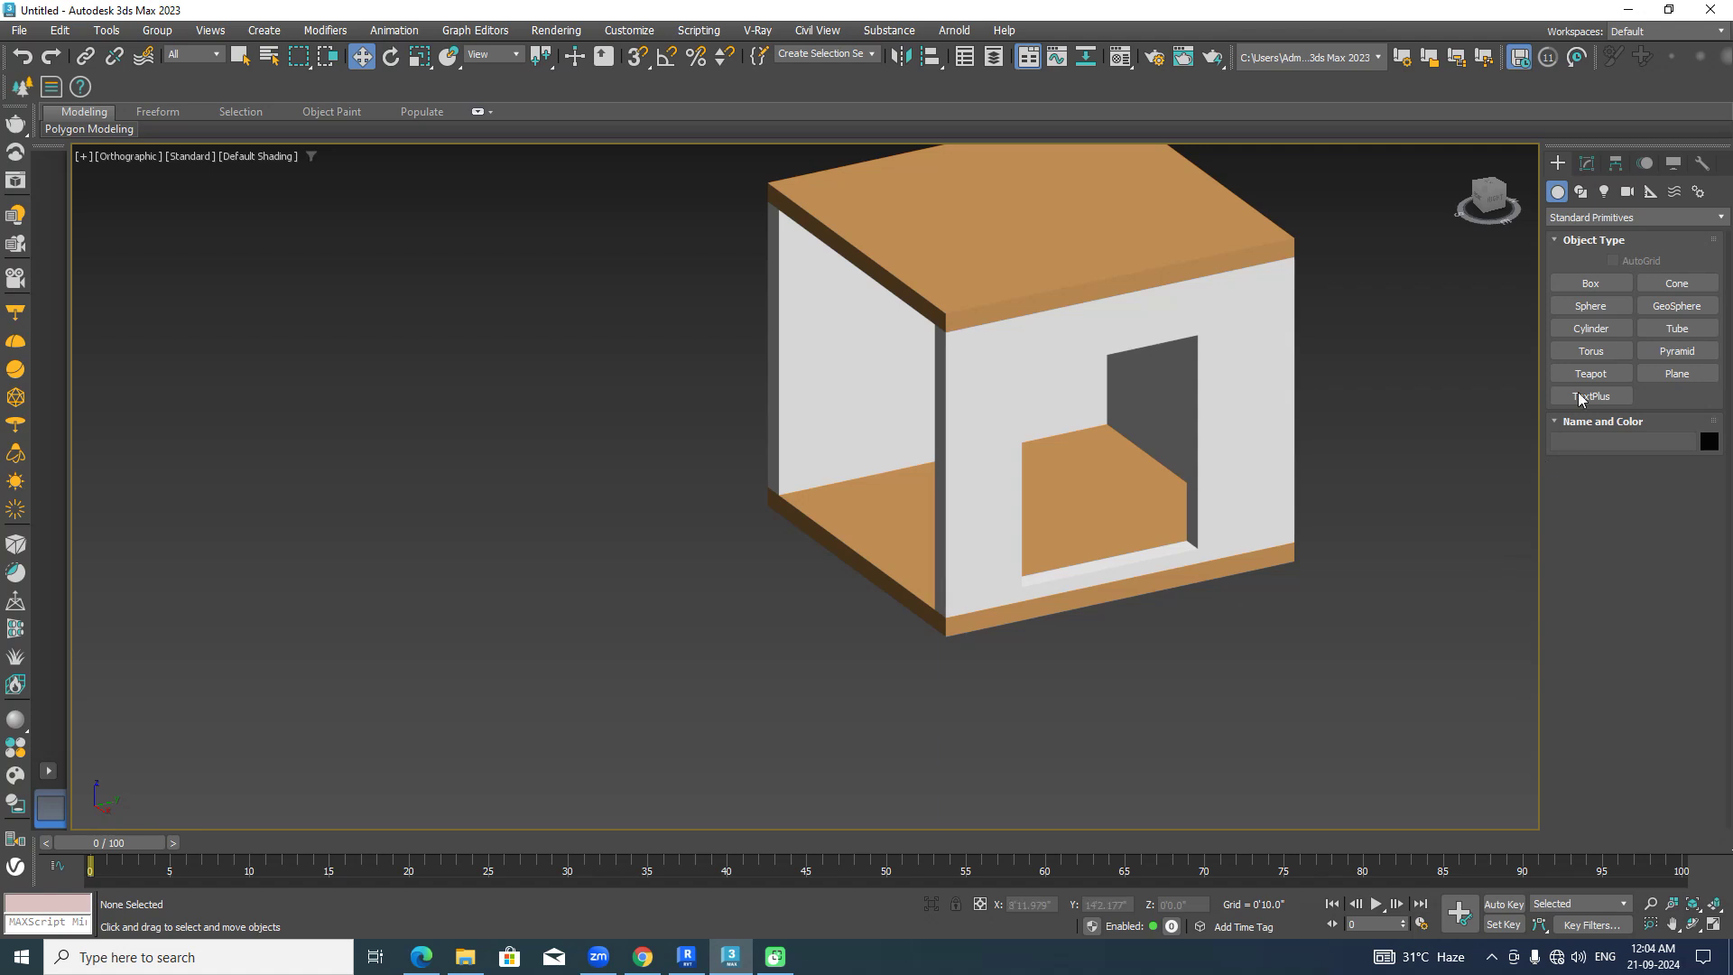
With snapping on, create a Fixed window filling the right wall's opening, 6'5.329" wide, 9" deep and 7'6" high.
{"action": "left_click", "coordinate": [1583, 219]}
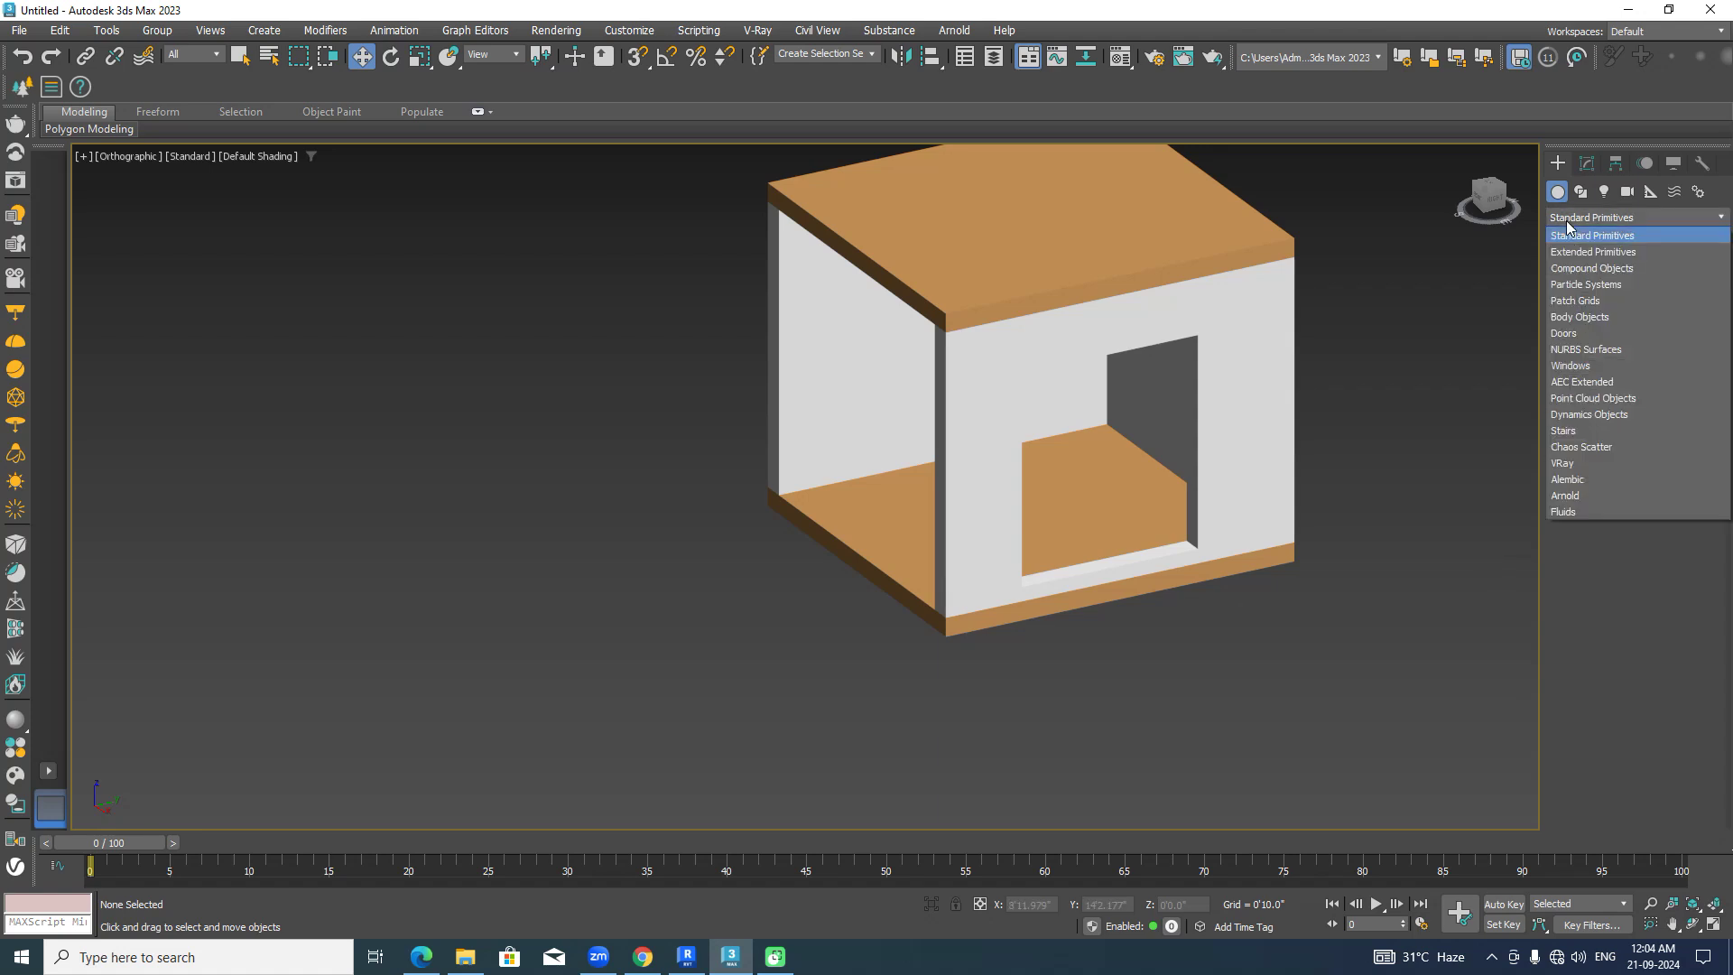
{"action": "left_click", "coordinate": [1568, 365]}
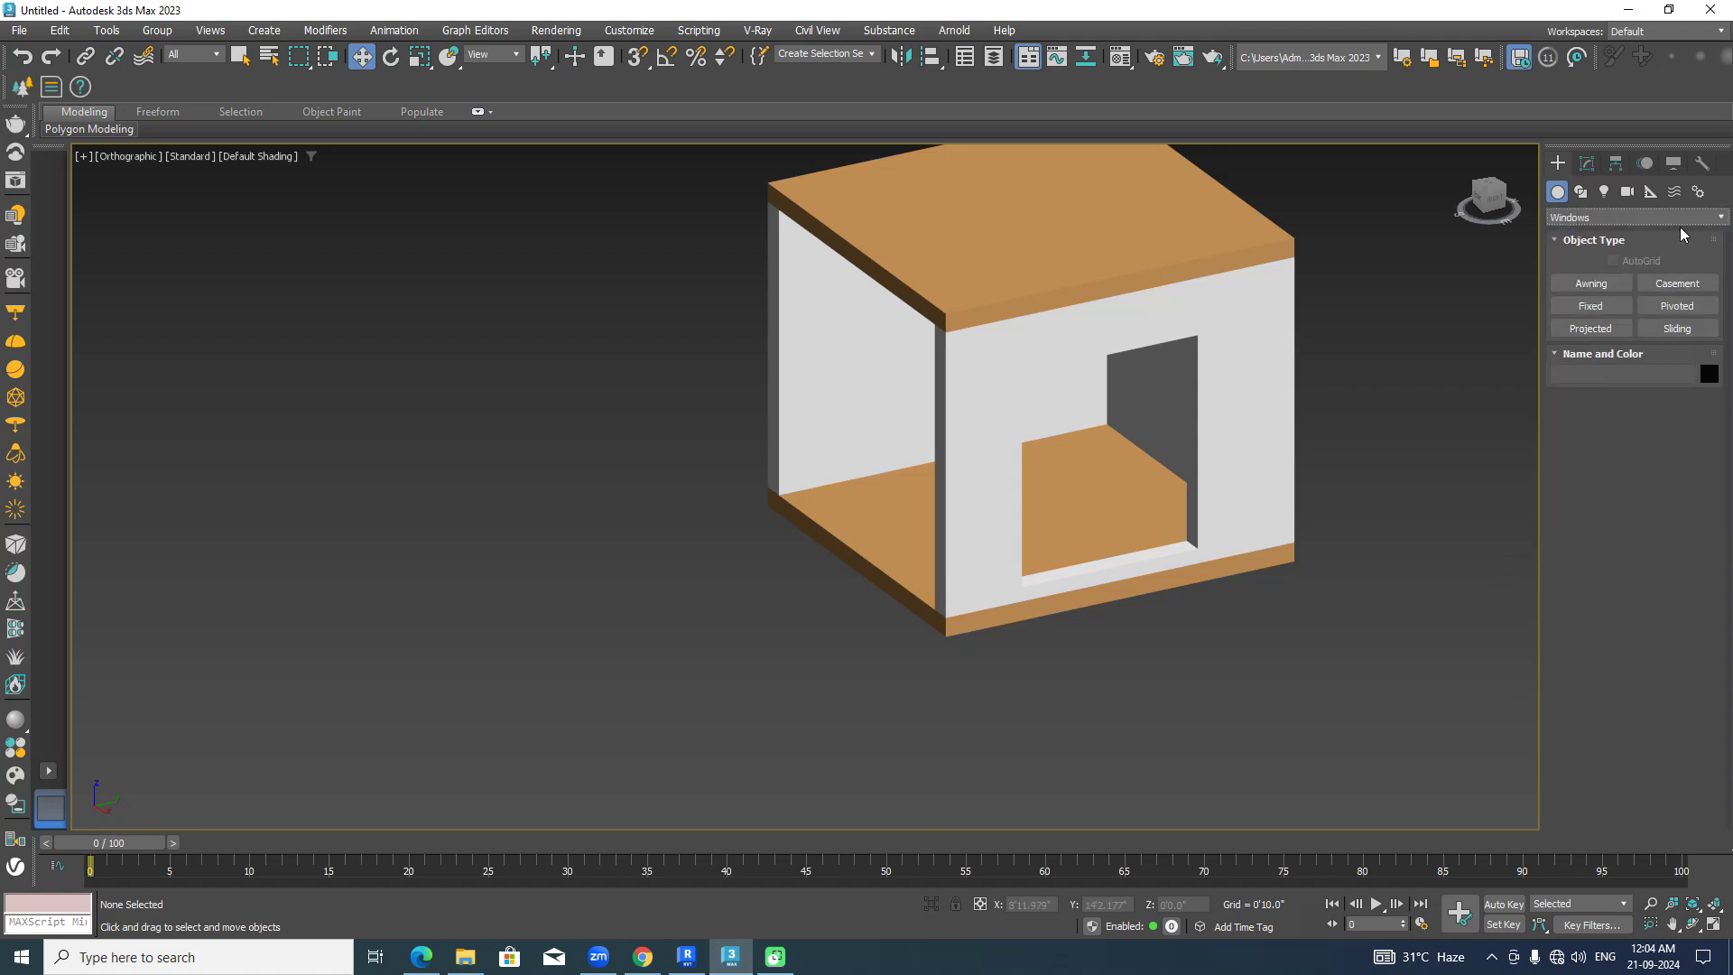
{"action": "left_click", "coordinate": [1594, 307]}
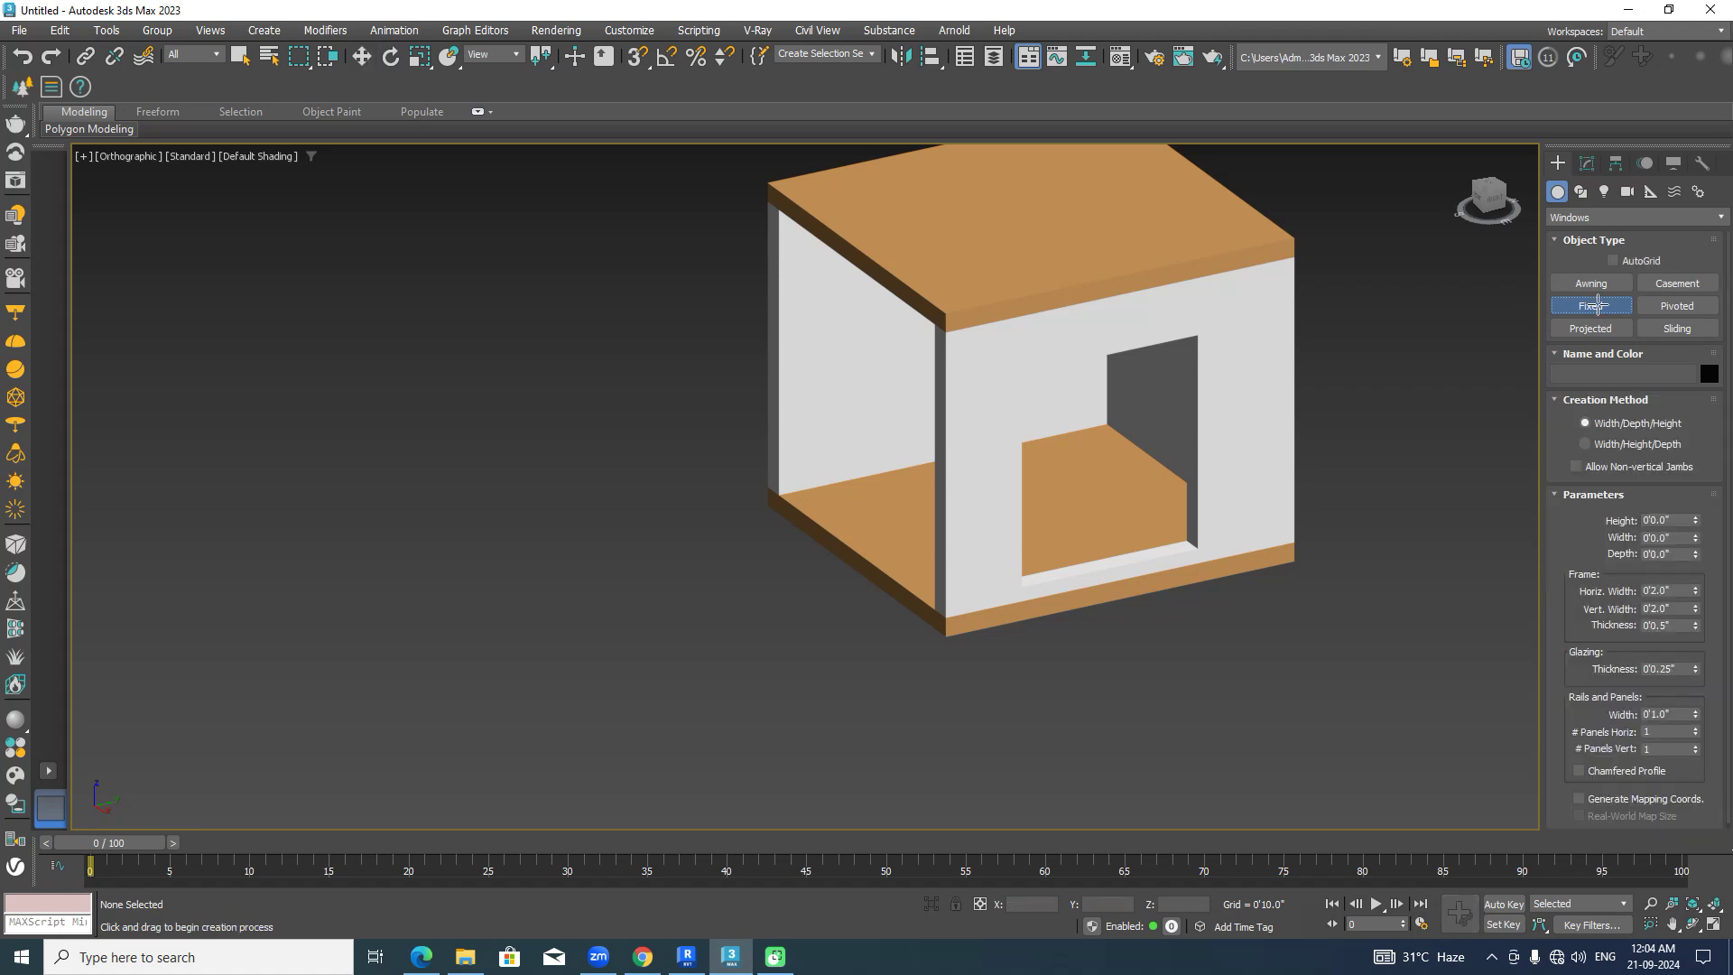
{"action": "scroll", "coordinate": [1242, 487], "scroll_direction": "up", "scroll_amount": 5}
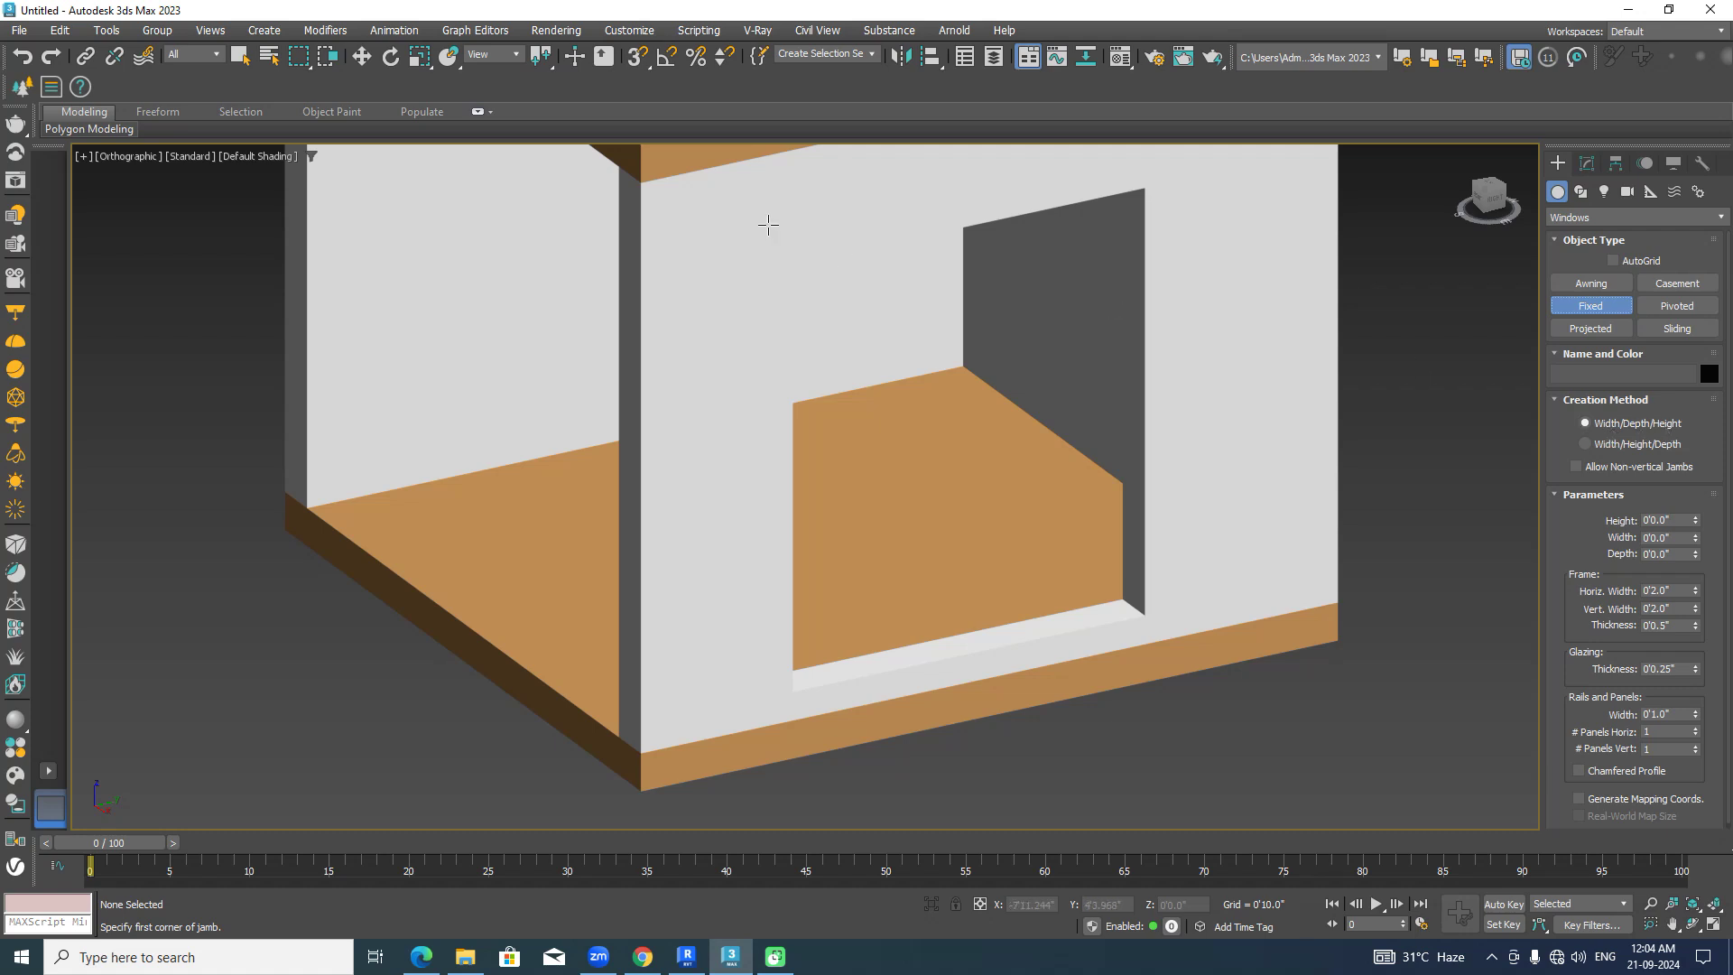
{"action": "left_click", "coordinate": [637, 57]}
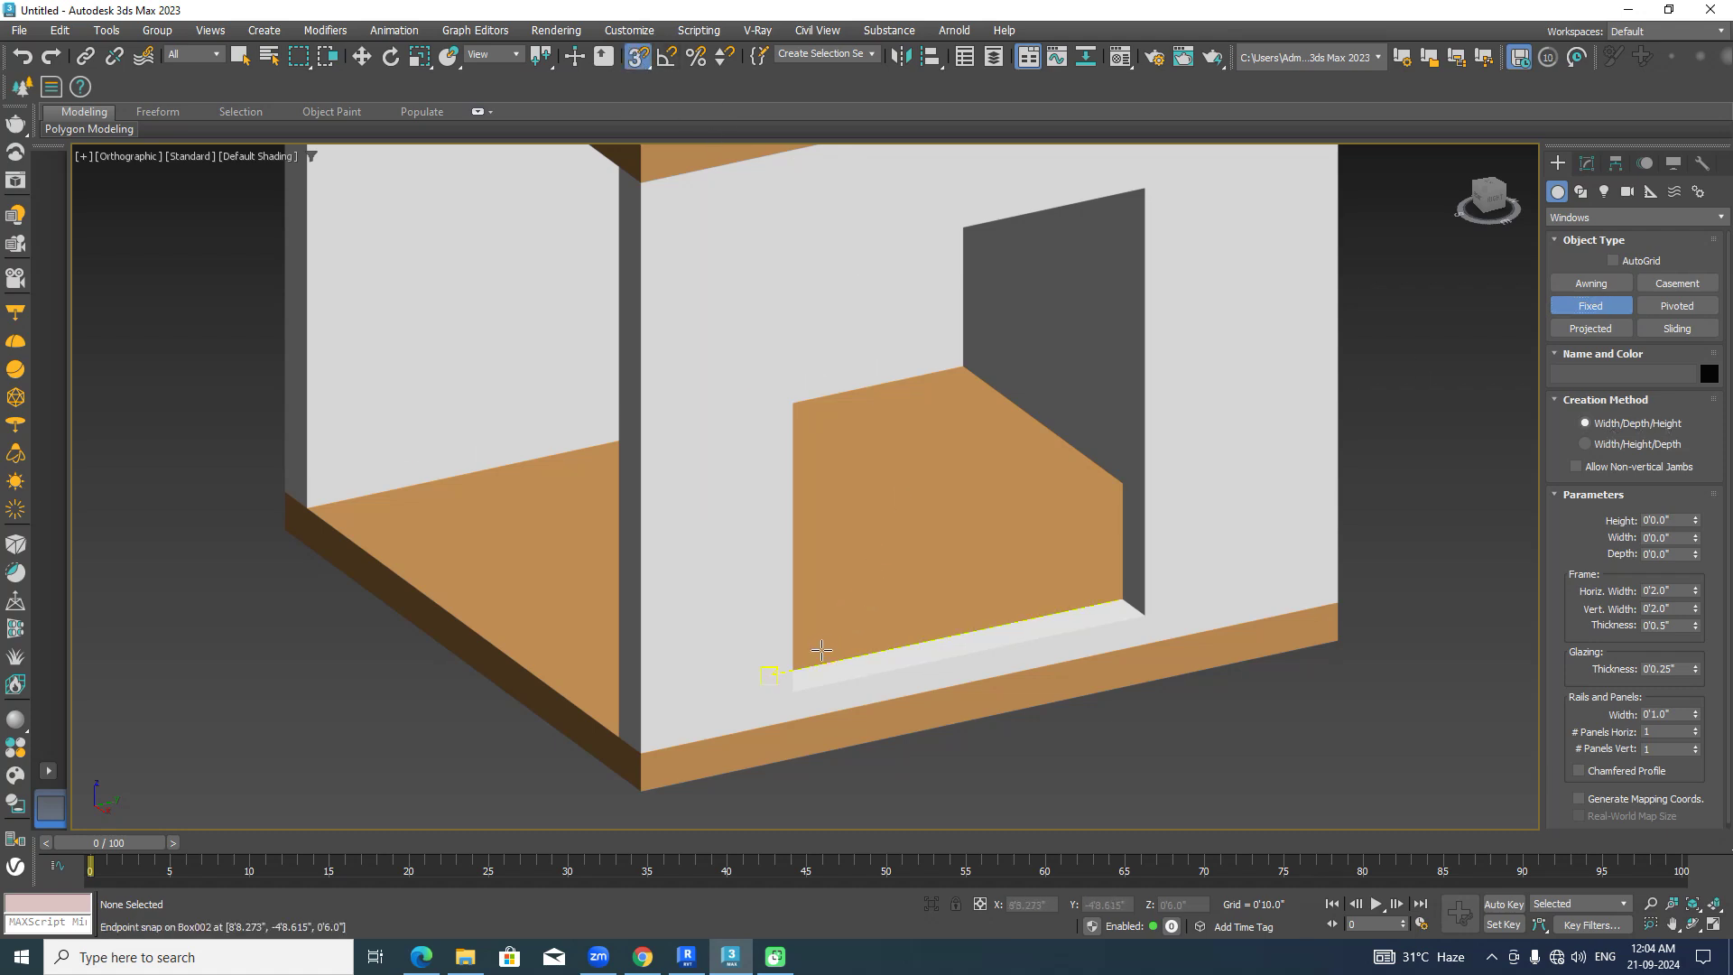
{"action": "left_click", "coordinate": [794, 691]}
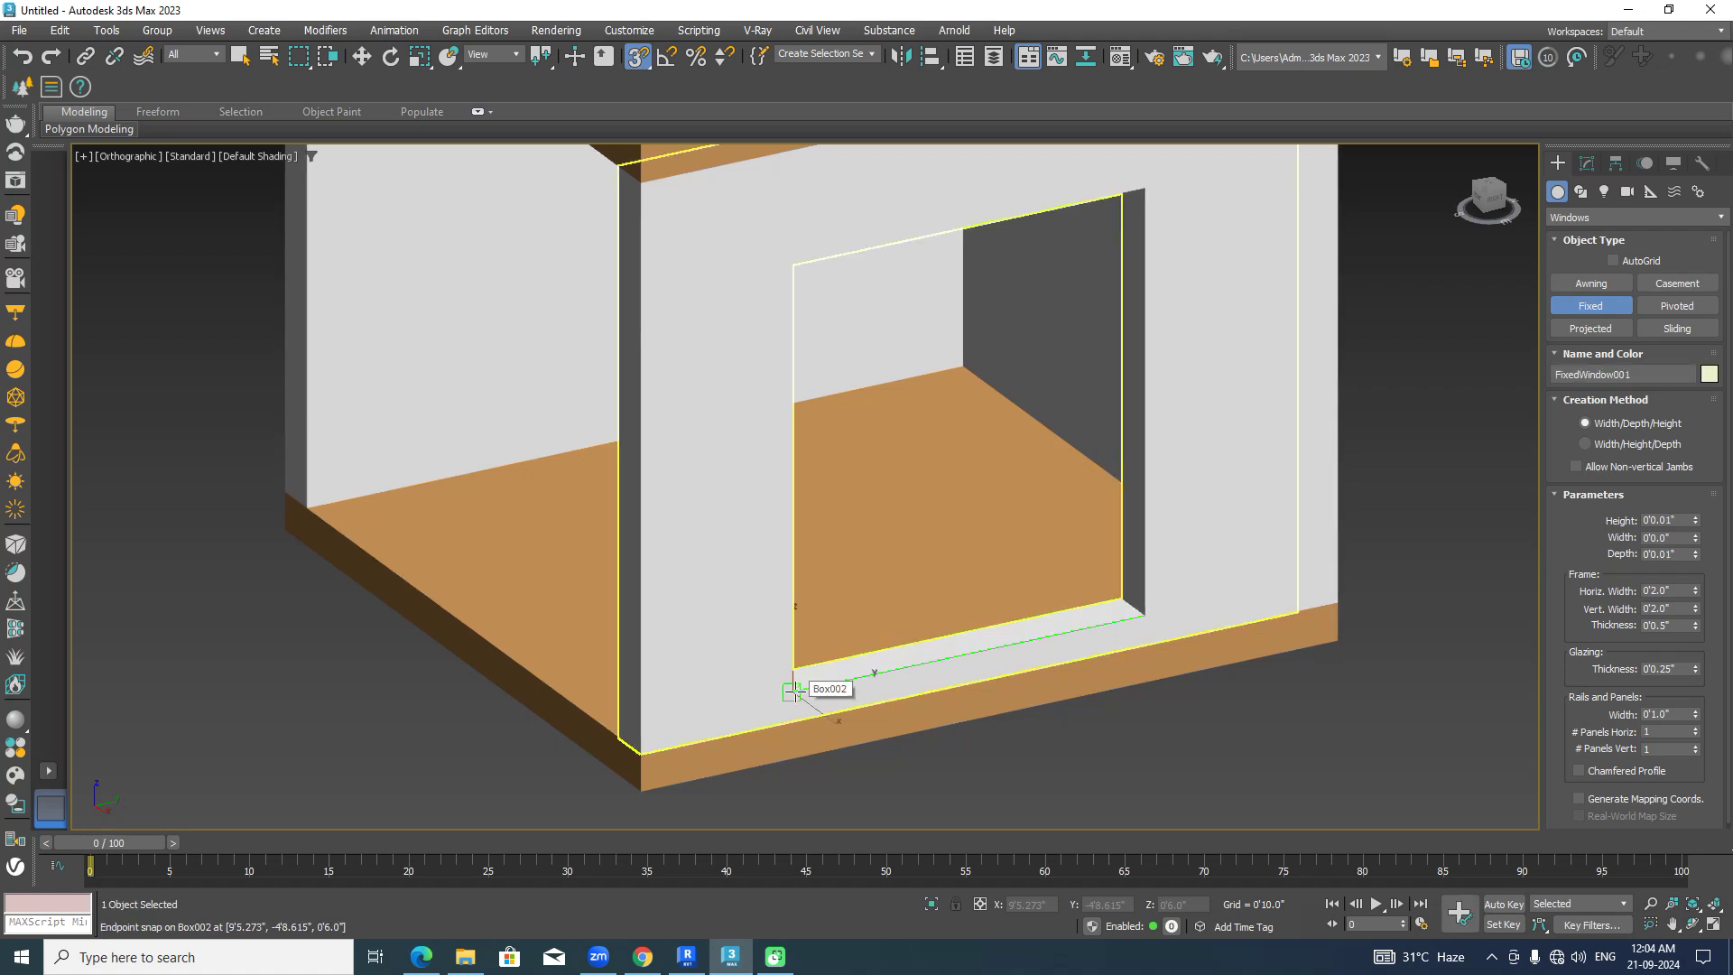
{"action": "left_click_drag", "start_coordinate": [794, 691], "coordinate": [1142, 612]}
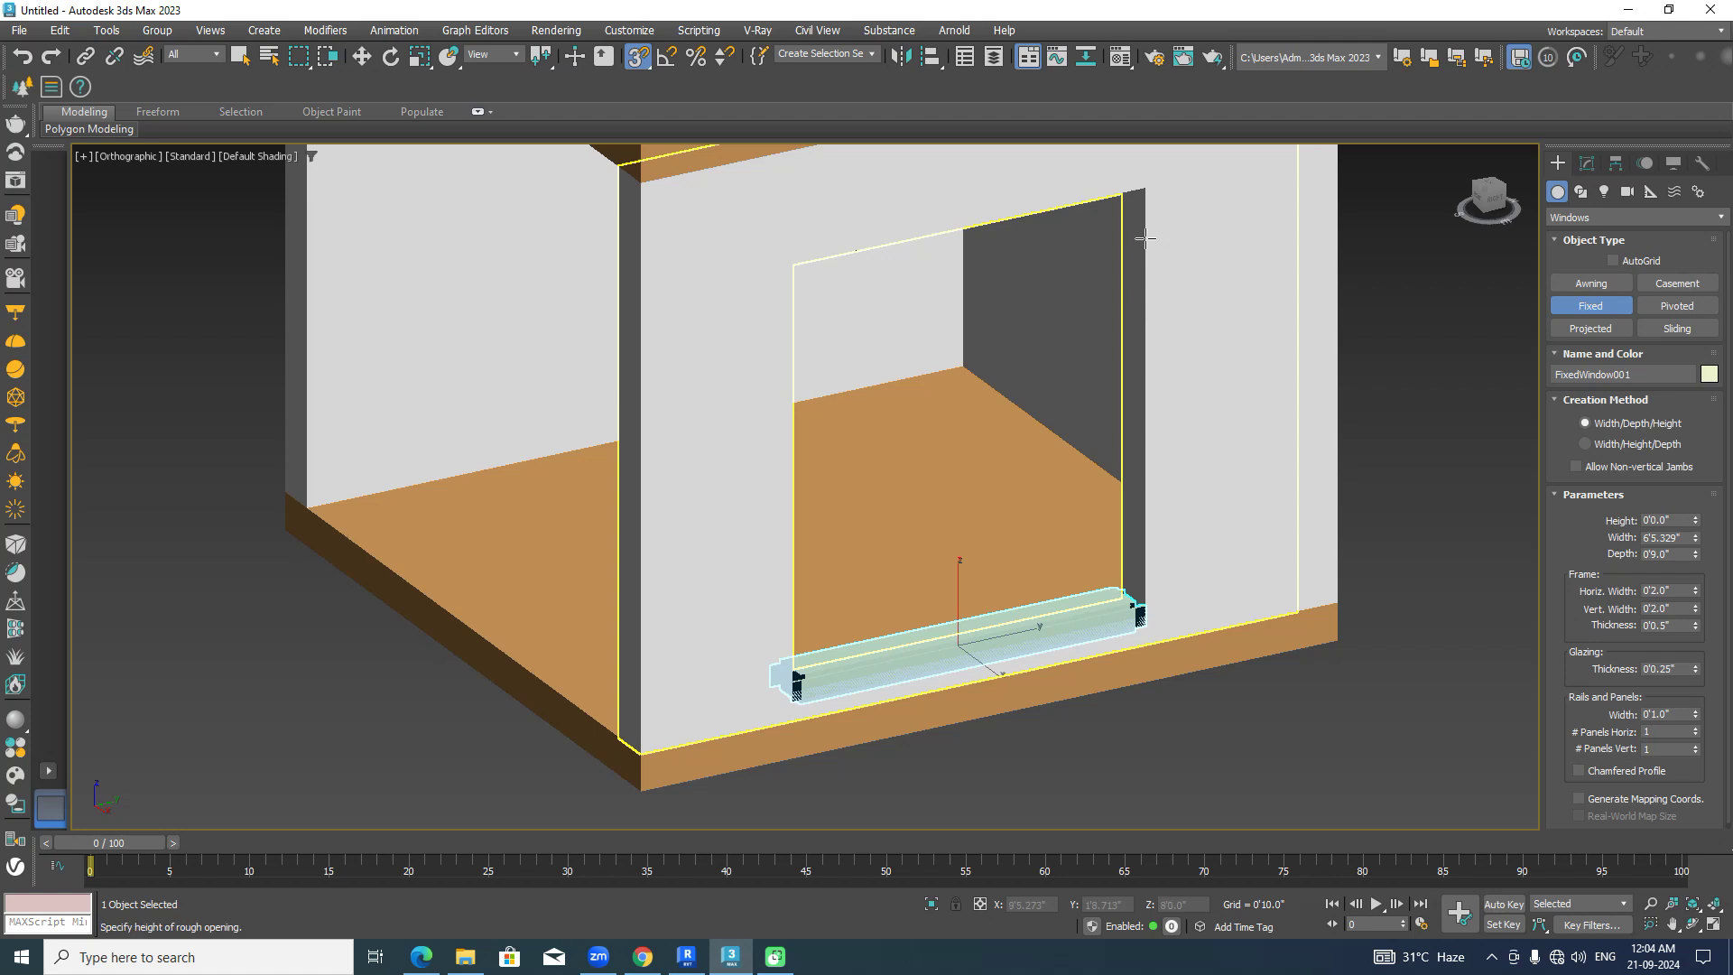
{"action": "left_click", "coordinate": [1140, 187]}
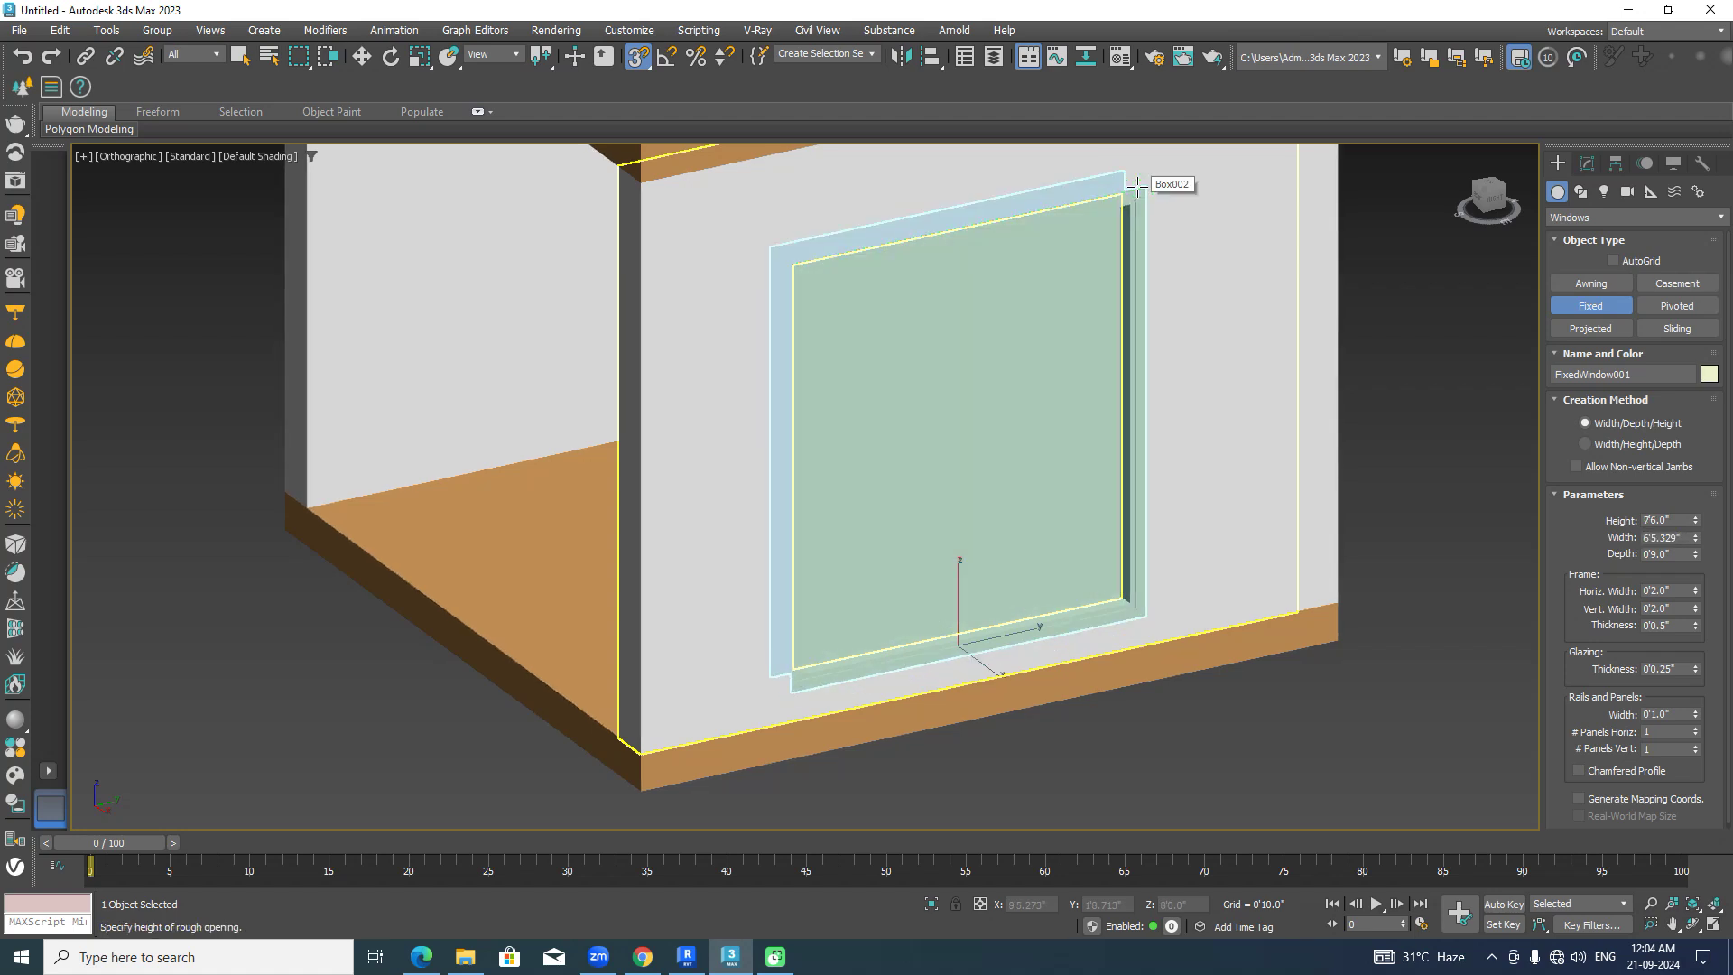
Set the fixed window's horizontal panel count to 3 and finish creating it.
{"action": "scroll", "coordinate": [1448, 593], "scroll_direction": "down", "scroll_amount": 4}
{"action": "middle_click_drag", "start_coordinate": [1444, 623], "coordinate": [1312, 668], "text": "alt"}
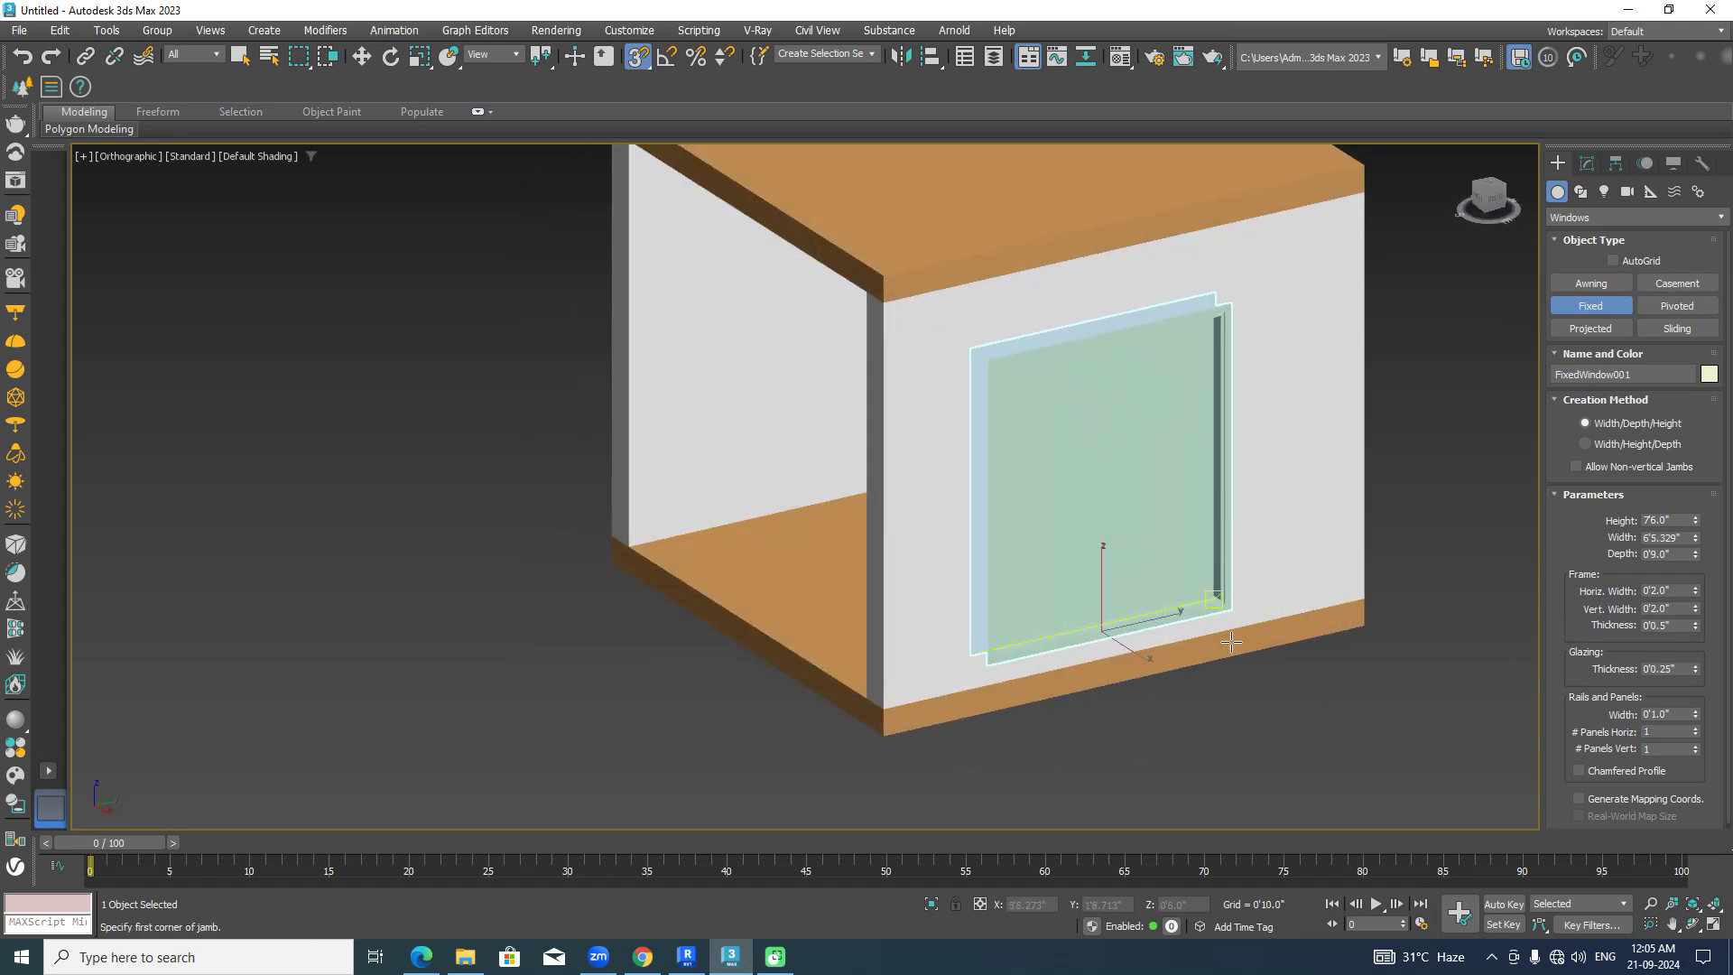
{"action": "scroll", "coordinate": [1361, 703], "scroll_direction": "up", "scroll_amount": 2}
{"action": "middle_click_drag", "start_coordinate": [1361, 704], "coordinate": [1363, 753]}
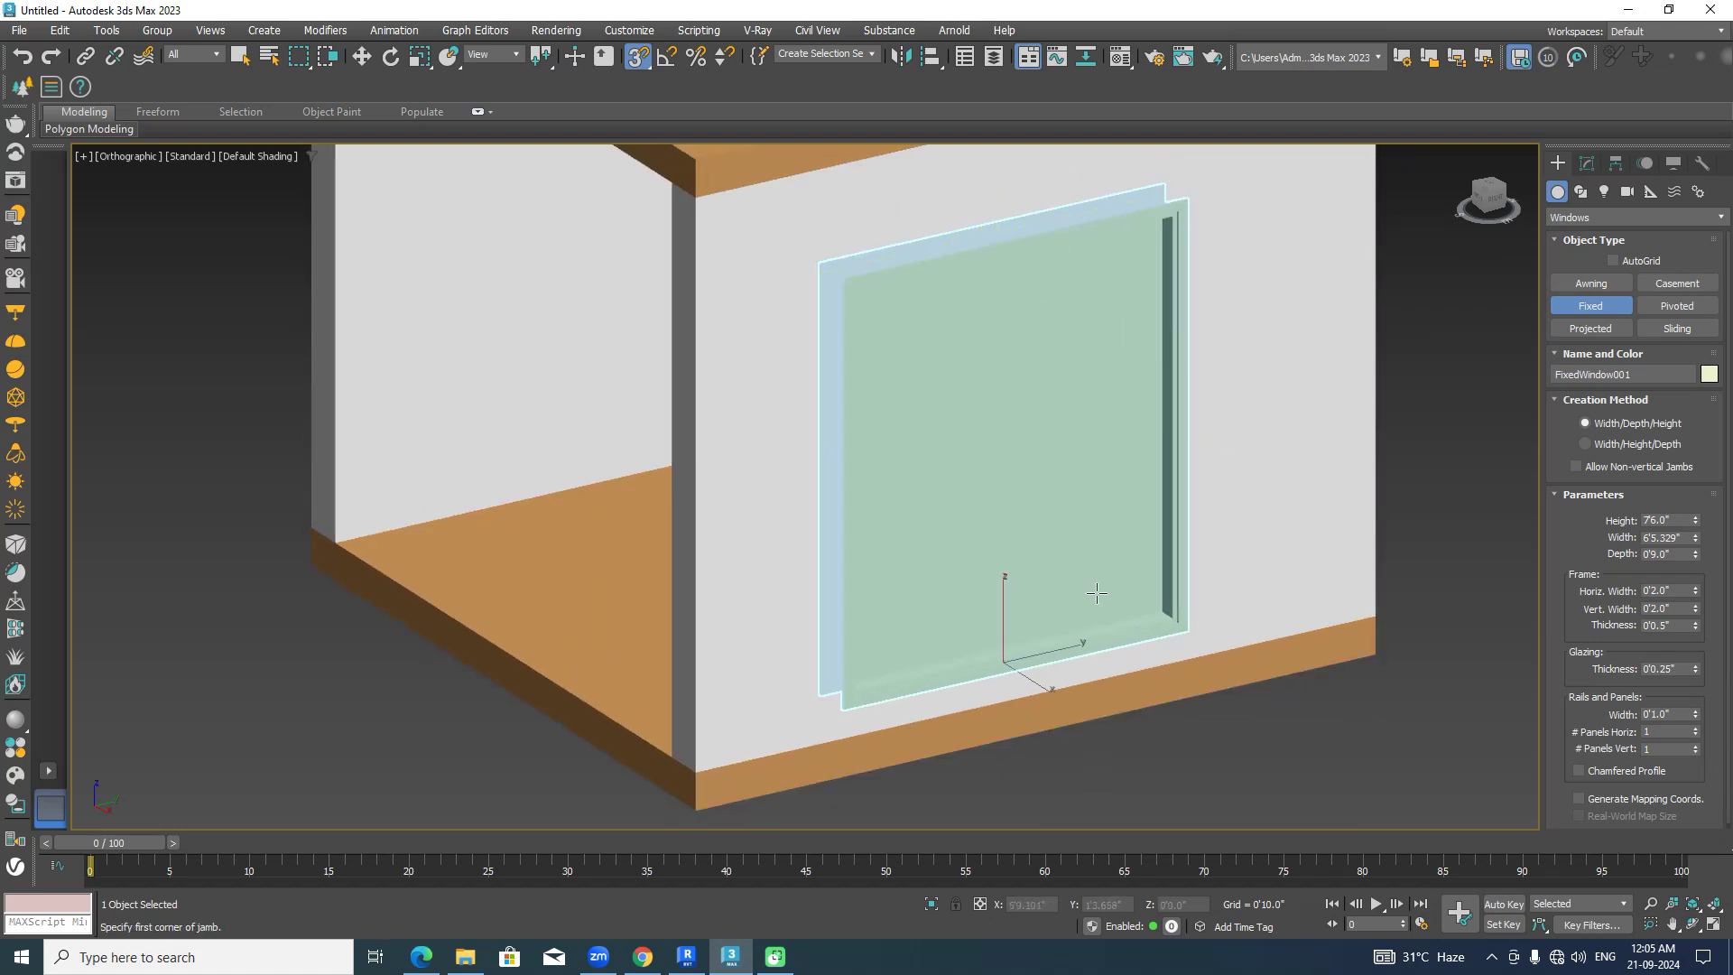
{"action": "left_click", "coordinate": [1697, 729]}
{"action": "left_click", "coordinate": [1696, 729]}
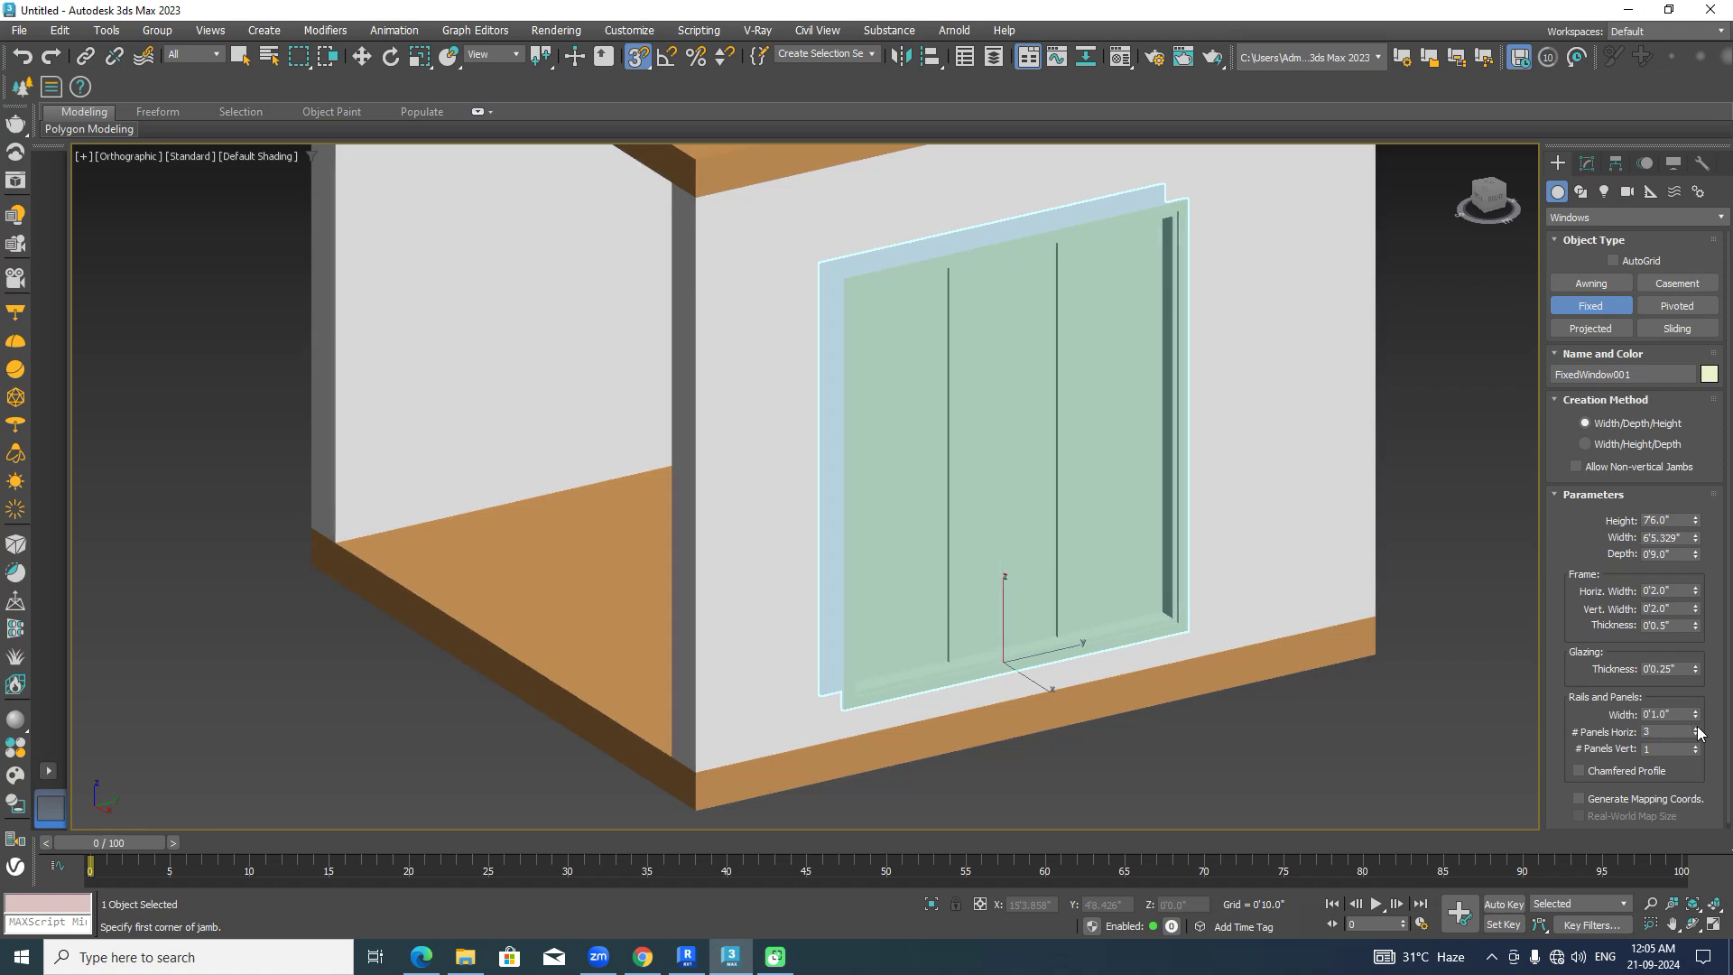
{"action": "mouse_move", "coordinate": [1402, 741]}
{"action": "middle_mouse_down", "text": "alt"}
{"action": "mouse_move", "coordinate": [1323, 638]}
{"action": "mouse_move", "coordinate": [1257, 646]}
{"action": "mouse_move", "coordinate": [1240, 673]}
{"action": "mouse_move", "coordinate": [1231, 700]}
{"action": "mouse_move", "coordinate": [1431, 746]}
{"action": "middle_mouse_up", "text": "alt"}
{"action": "key", "text": "w"}
{"action": "left_click", "coordinate": [1354, 760]}
In the wireframe Top view, draw a snapped box base 12'0" long and 10'6" wide across the room's interior between the walls.
{"action": "middle_click_drag", "start_coordinate": [1312, 755], "coordinate": [1121, 376], "text": "alt"}
{"action": "scroll", "coordinate": [1263, 587], "scroll_direction": "down", "scroll_amount": 5}
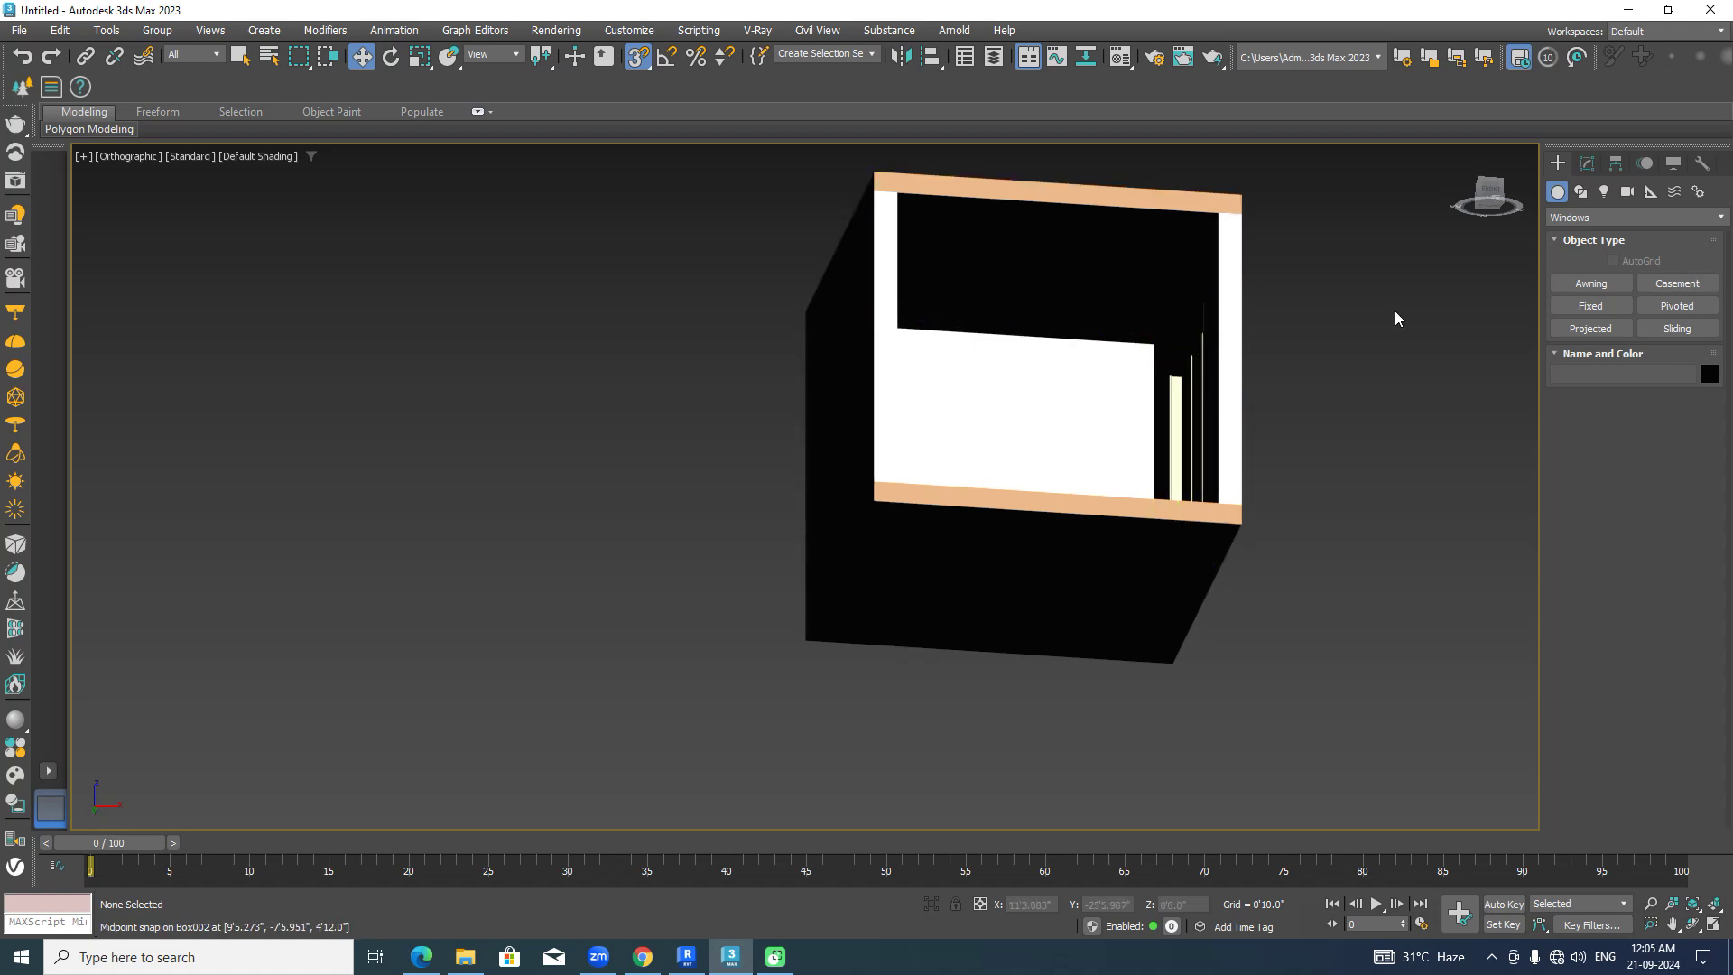
{"action": "left_click", "coordinate": [1477, 219]}
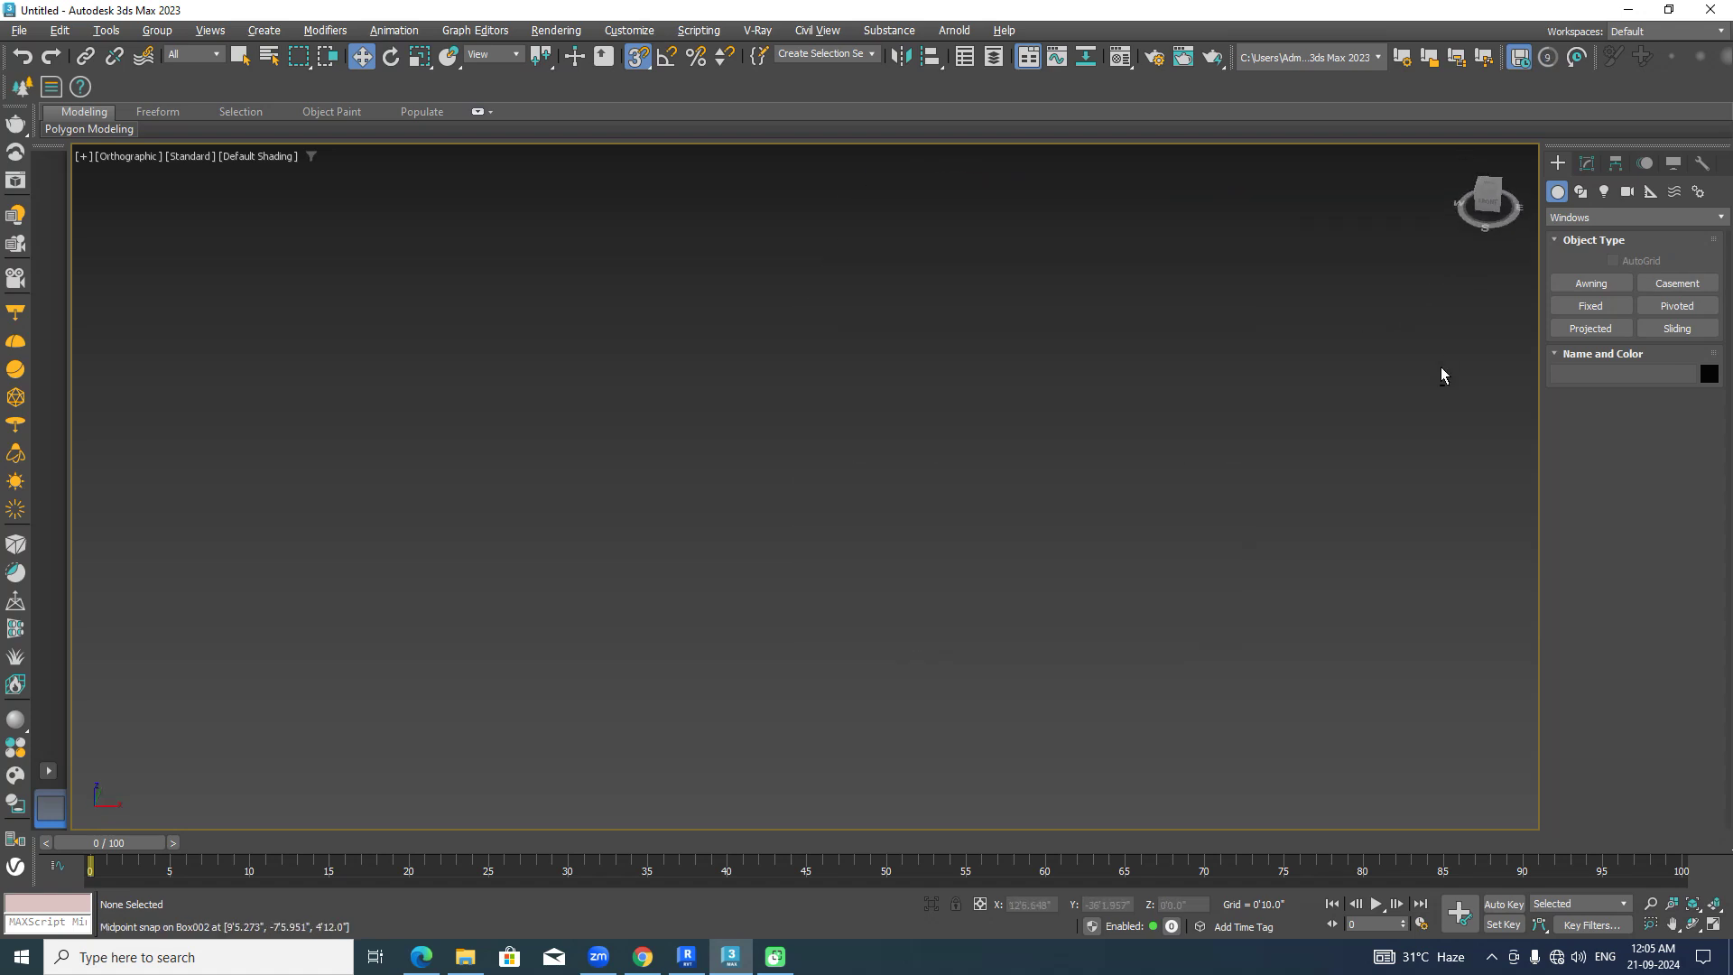
{"action": "key", "text": "t"}
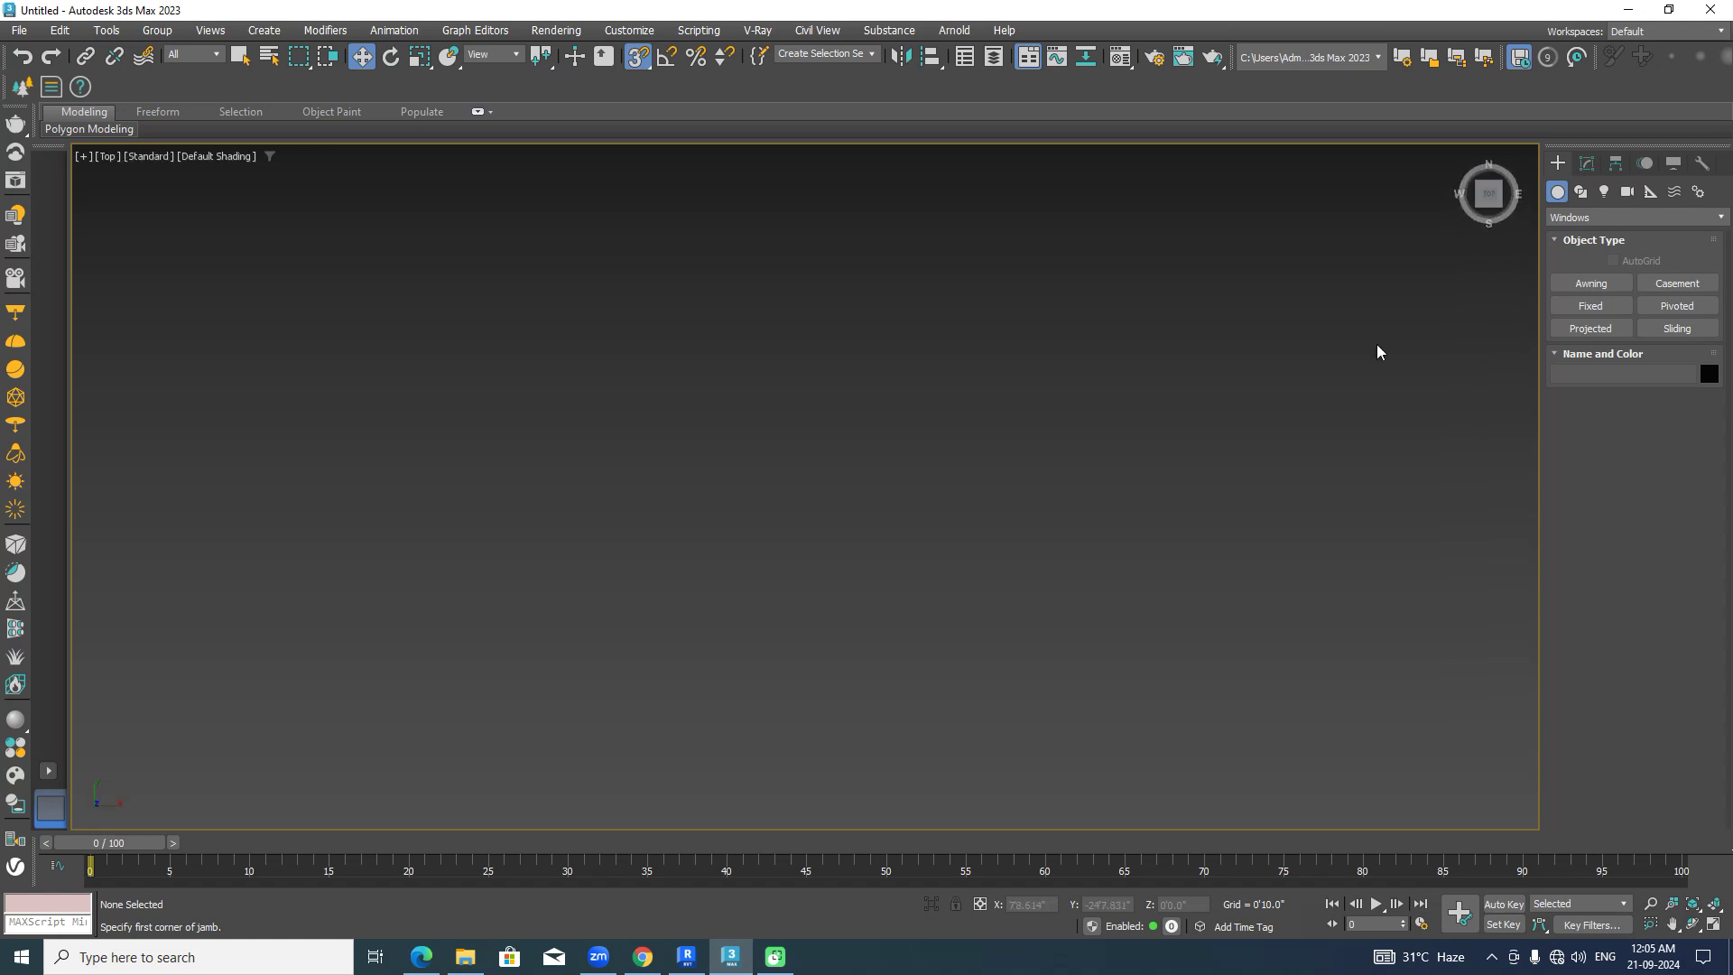
{"action": "key", "text": "F3"}
{"action": "key", "text": "z"}
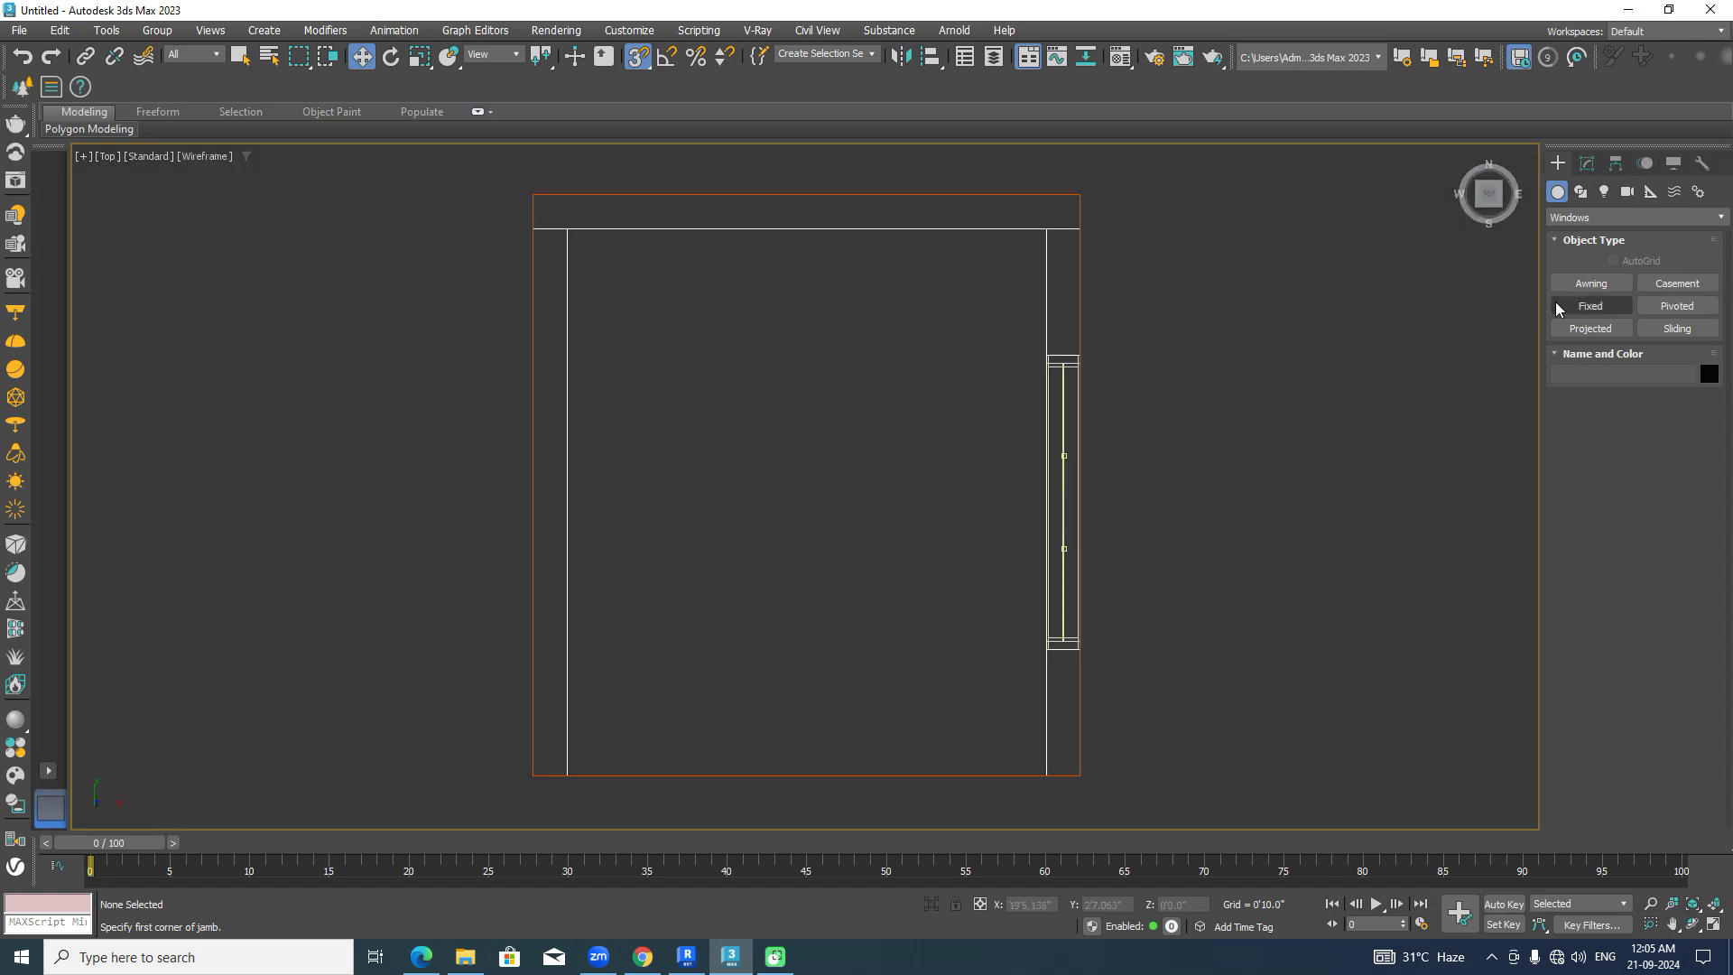
{"action": "left_click", "coordinate": [1594, 220]}
{"action": "left_click", "coordinate": [1578, 232]}
{"action": "left_click", "coordinate": [1590, 284]}
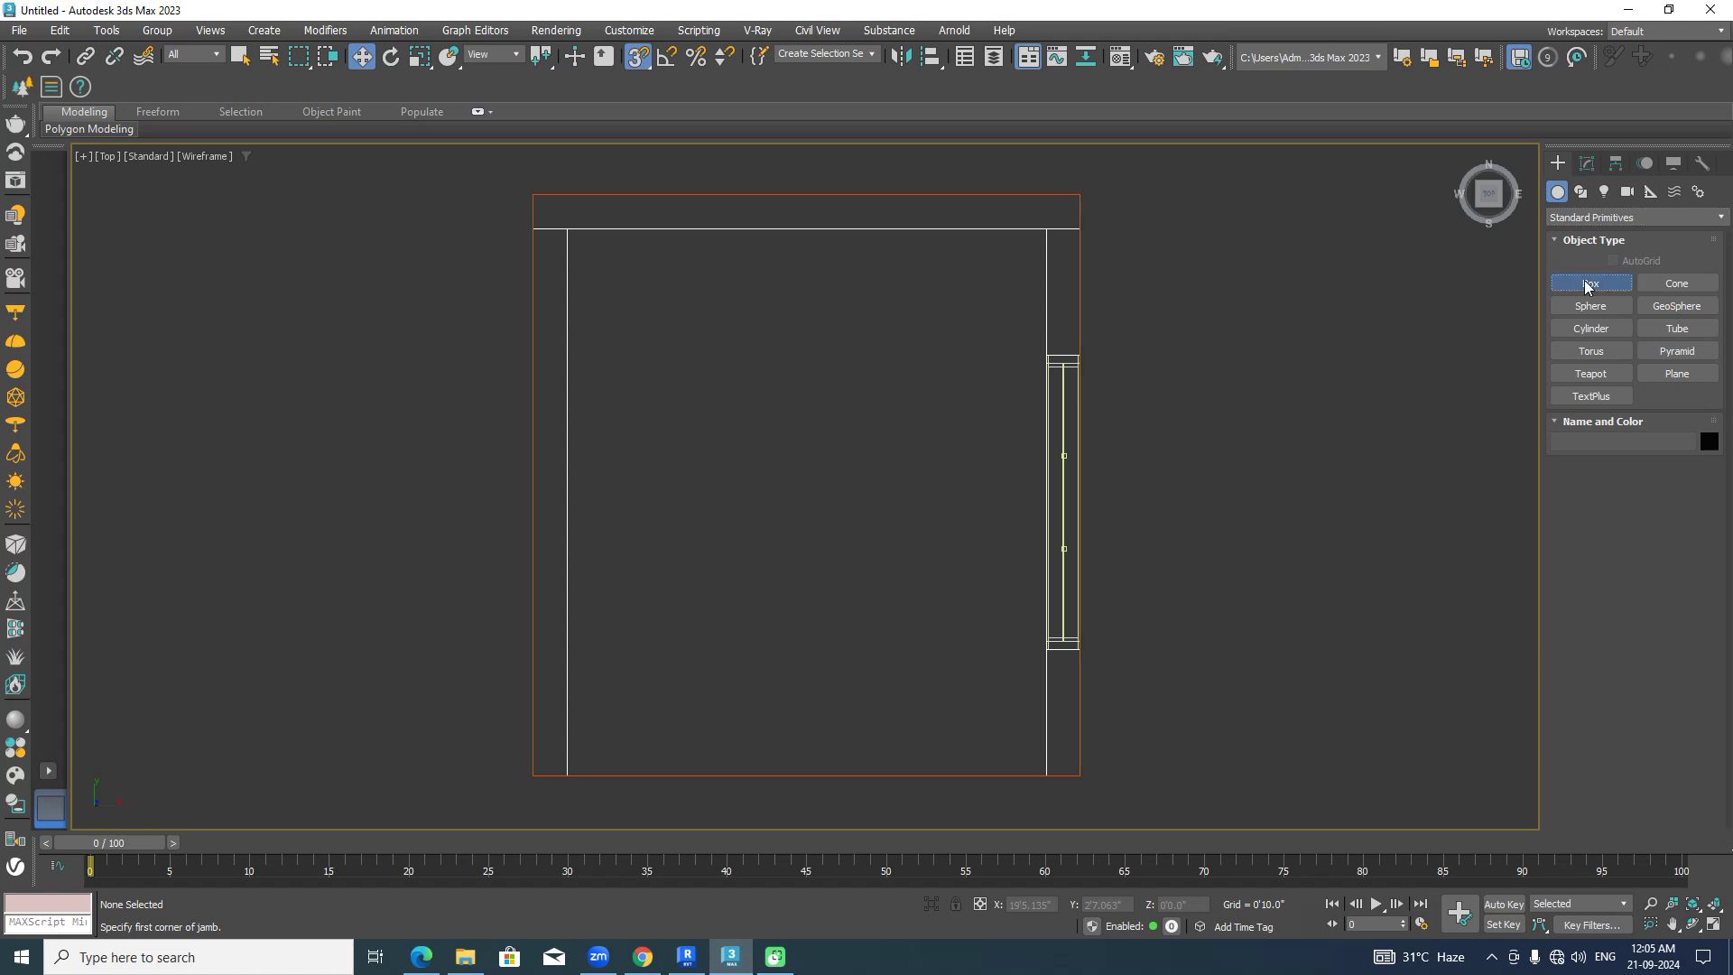
{"action": "left_click_drag", "start_coordinate": [570, 229], "coordinate": [1041, 768]}
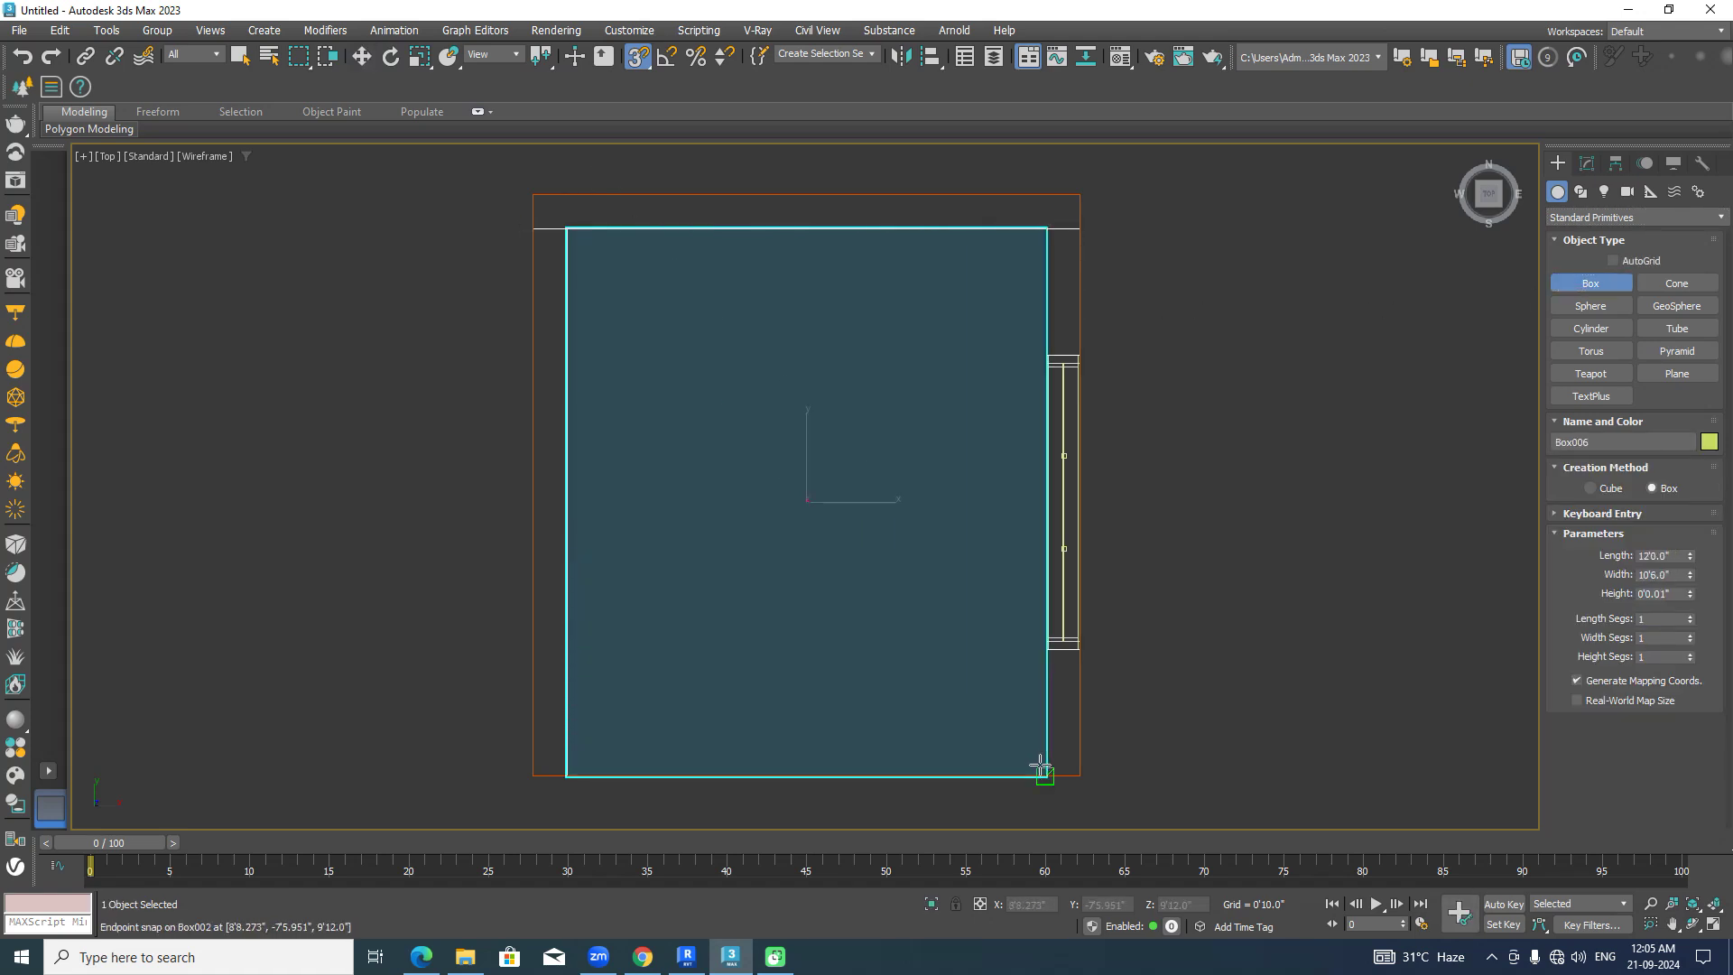
Return to shaded display and set the interior box's height to 4".
{"action": "key", "text": "F3"}
{"action": "middle_click_drag", "start_coordinate": [1041, 767], "coordinate": [1092, 587], "text": "alt"}
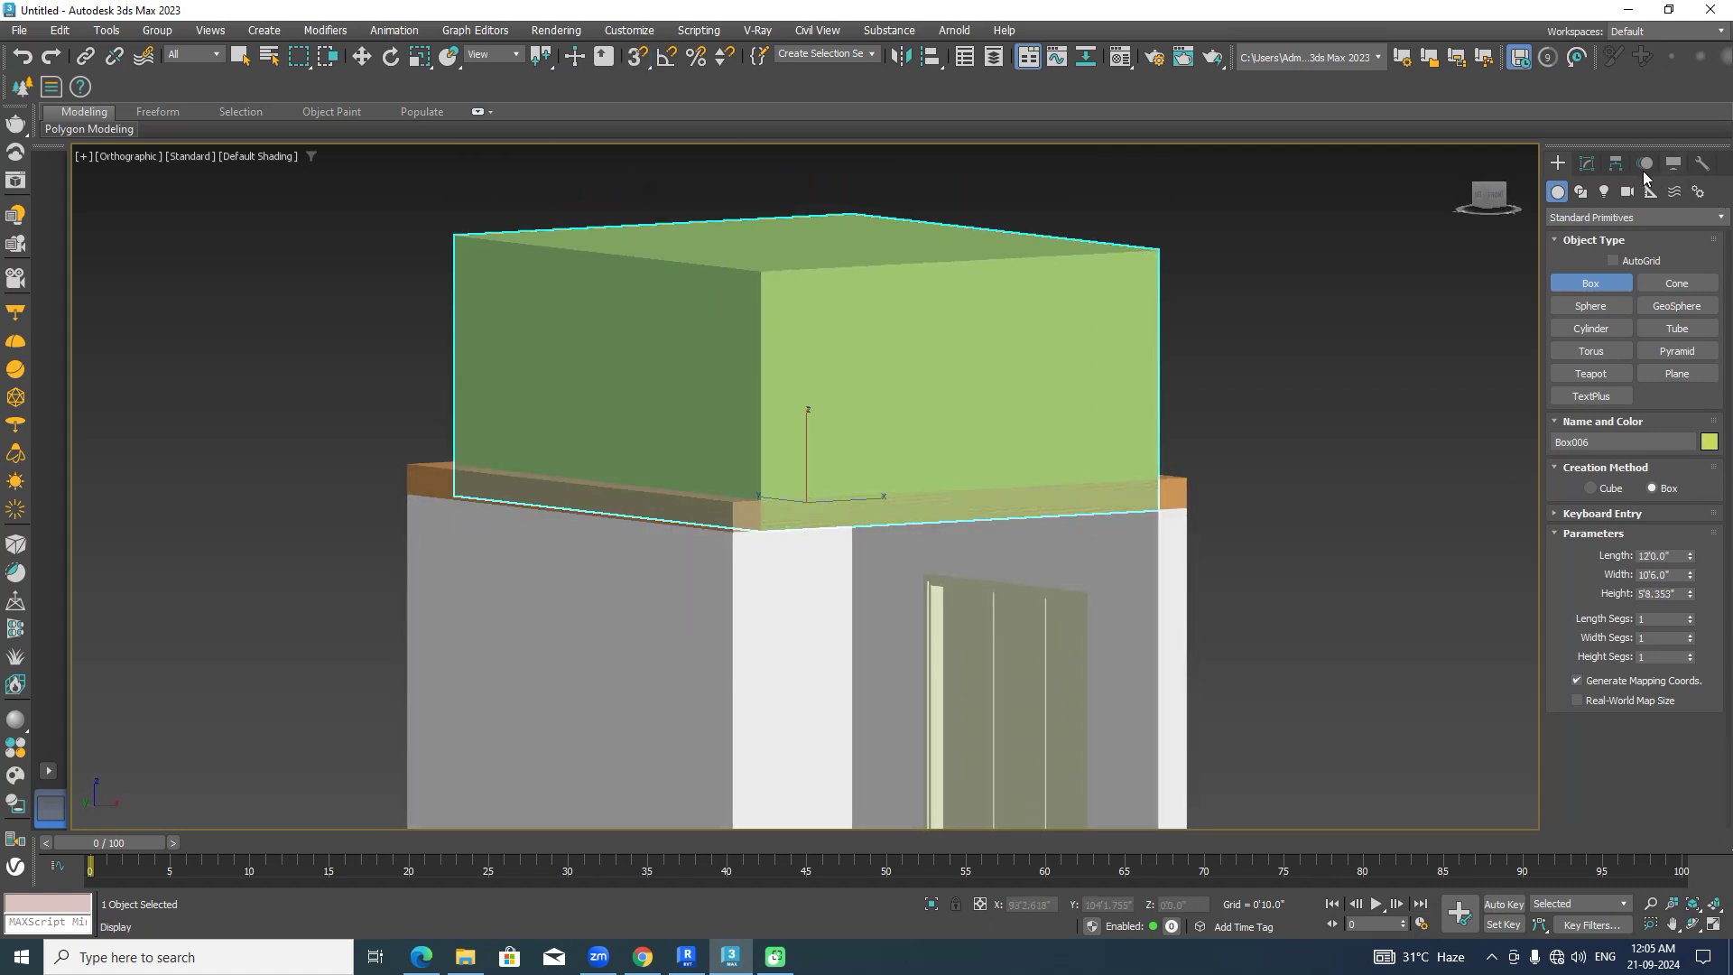
{"action": "left_click", "coordinate": [1587, 164]}
{"action": "left_click_drag", "start_coordinate": [1684, 465], "coordinate": [1561, 473]}
{"action": "type", "text": "4"}
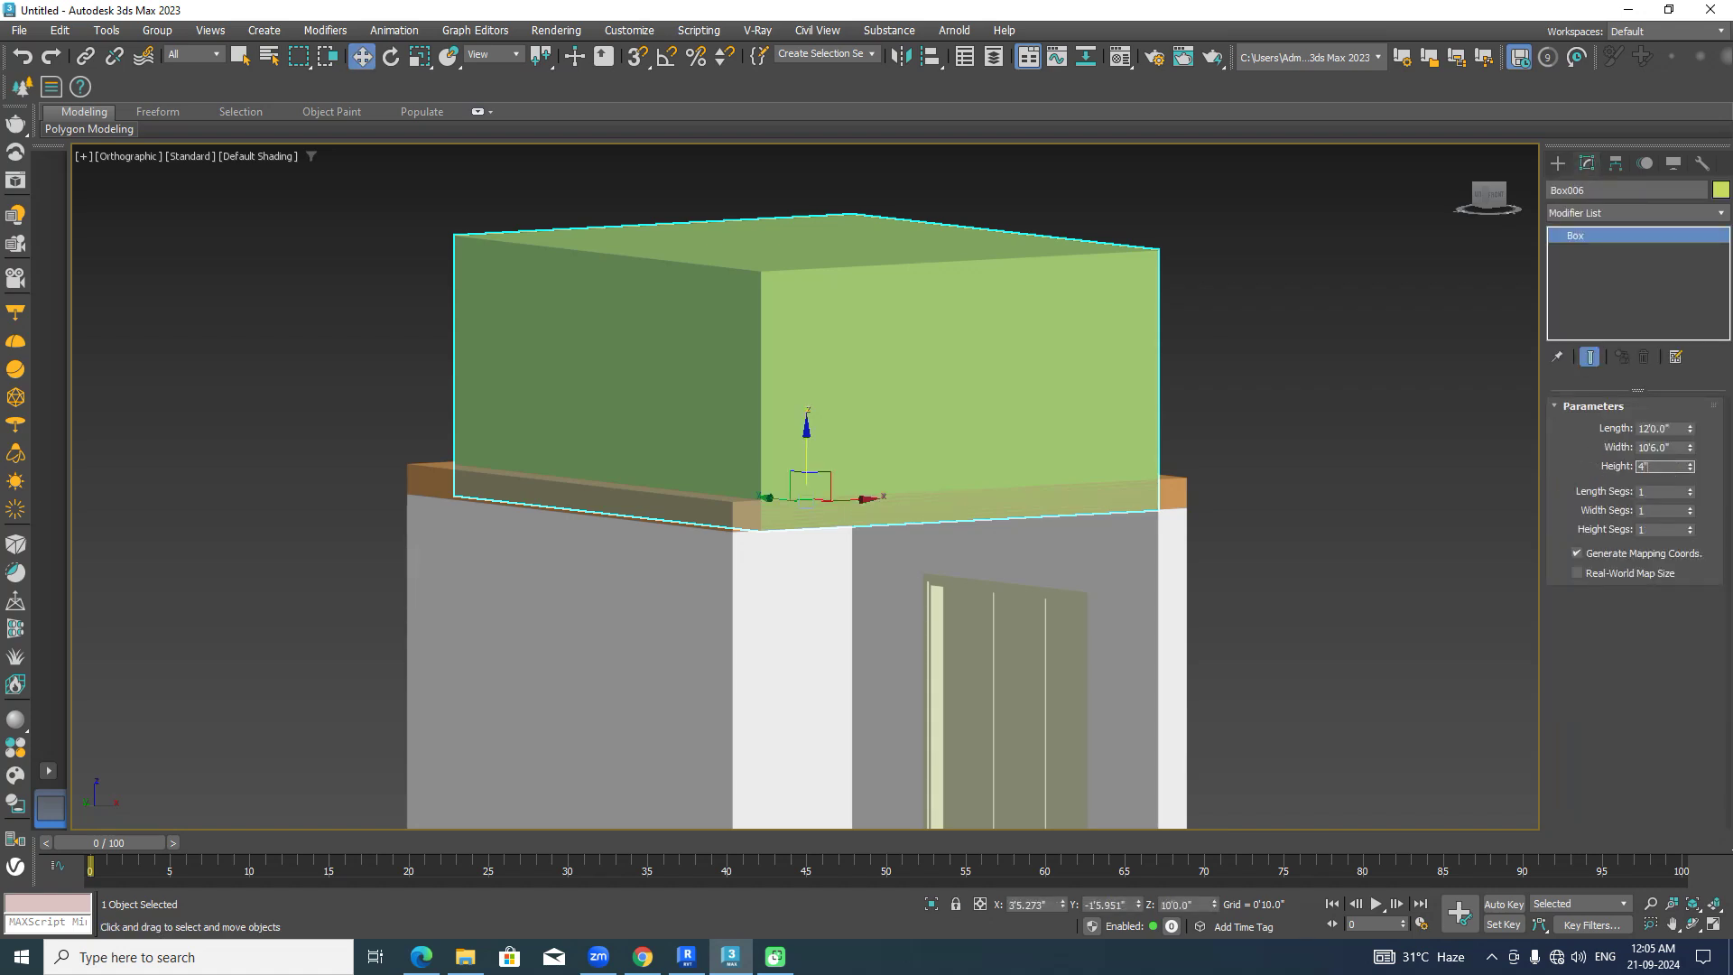
{"action": "key", "text": "Return"}
{"action": "right_click", "coordinate": [1364, 359]}
{"action": "left_click", "coordinate": [1328, 631]}
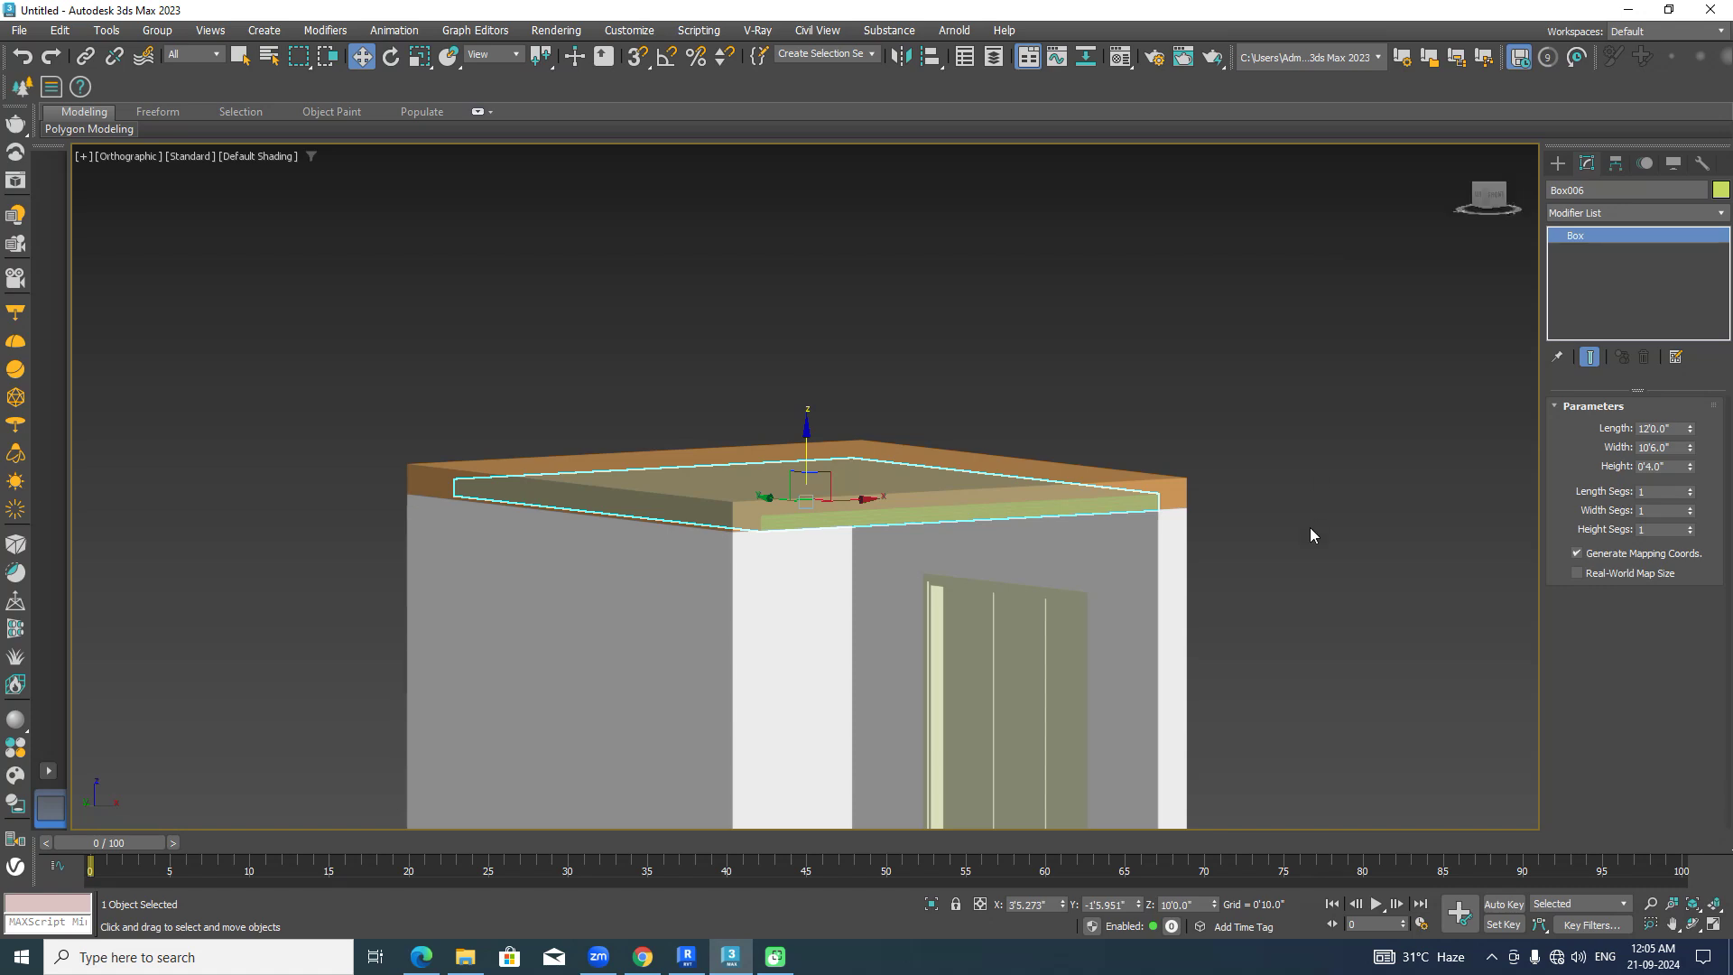
{"action": "middle_click_drag", "start_coordinate": [1328, 631], "coordinate": [1334, 535]}
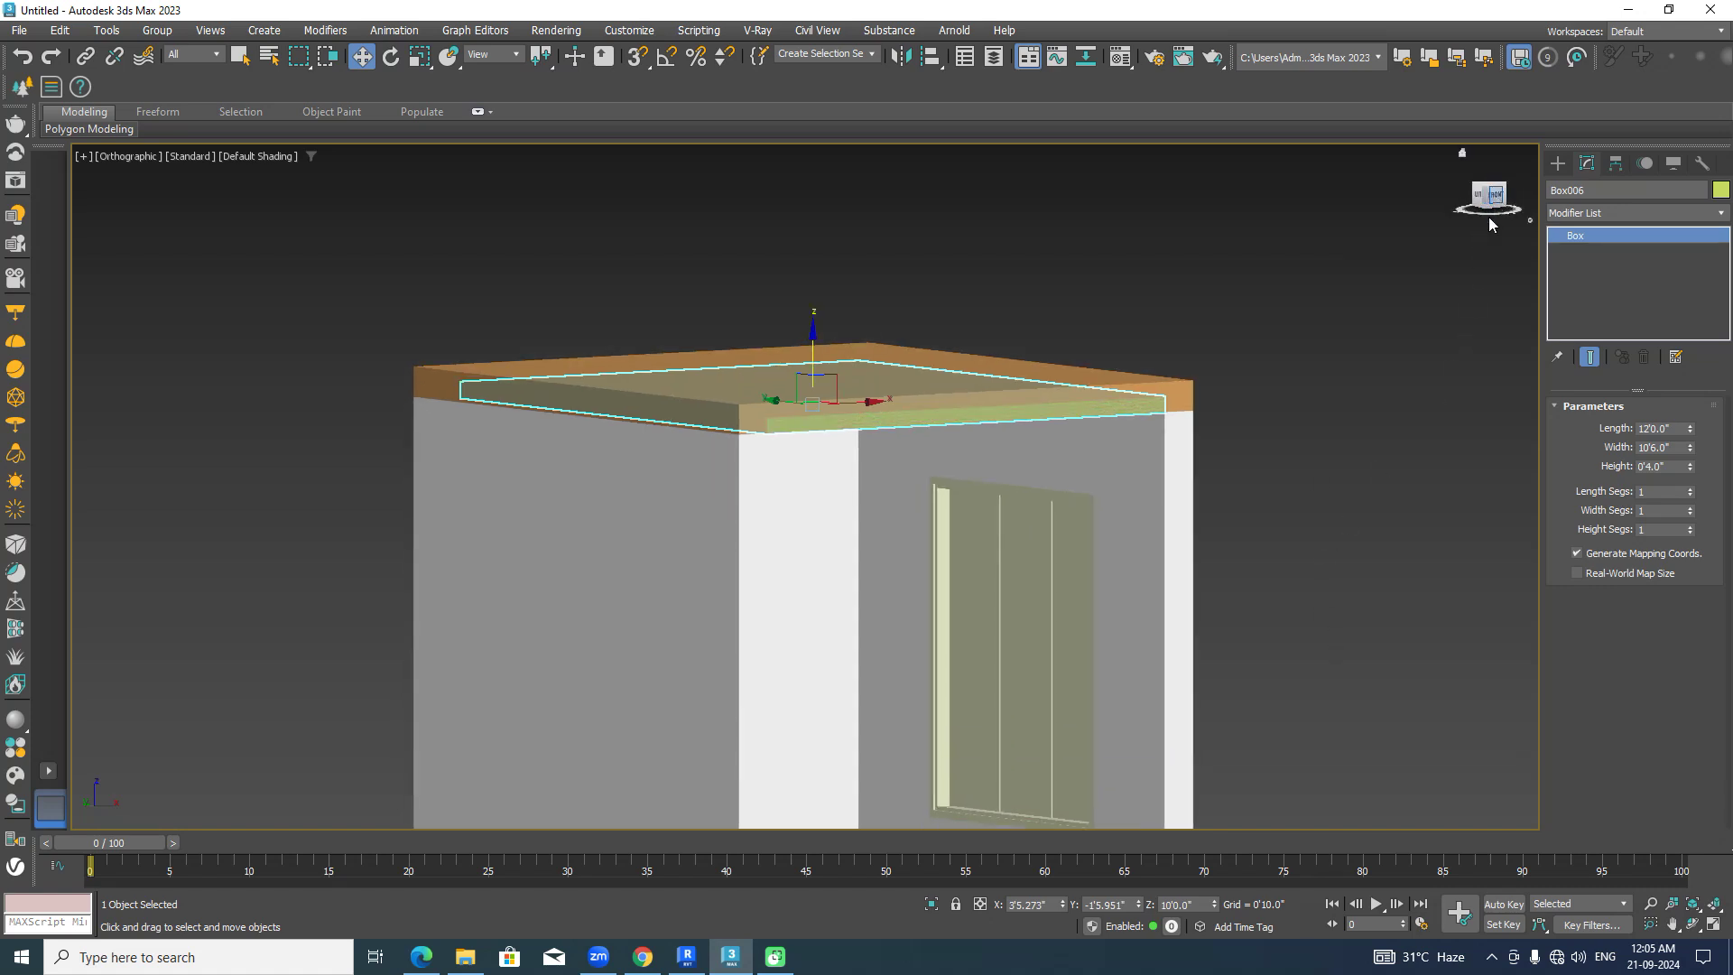
Lower the interior slab below the roof by setting its Z position to 9'0".
{"action": "left_click", "coordinate": [1196, 904]}
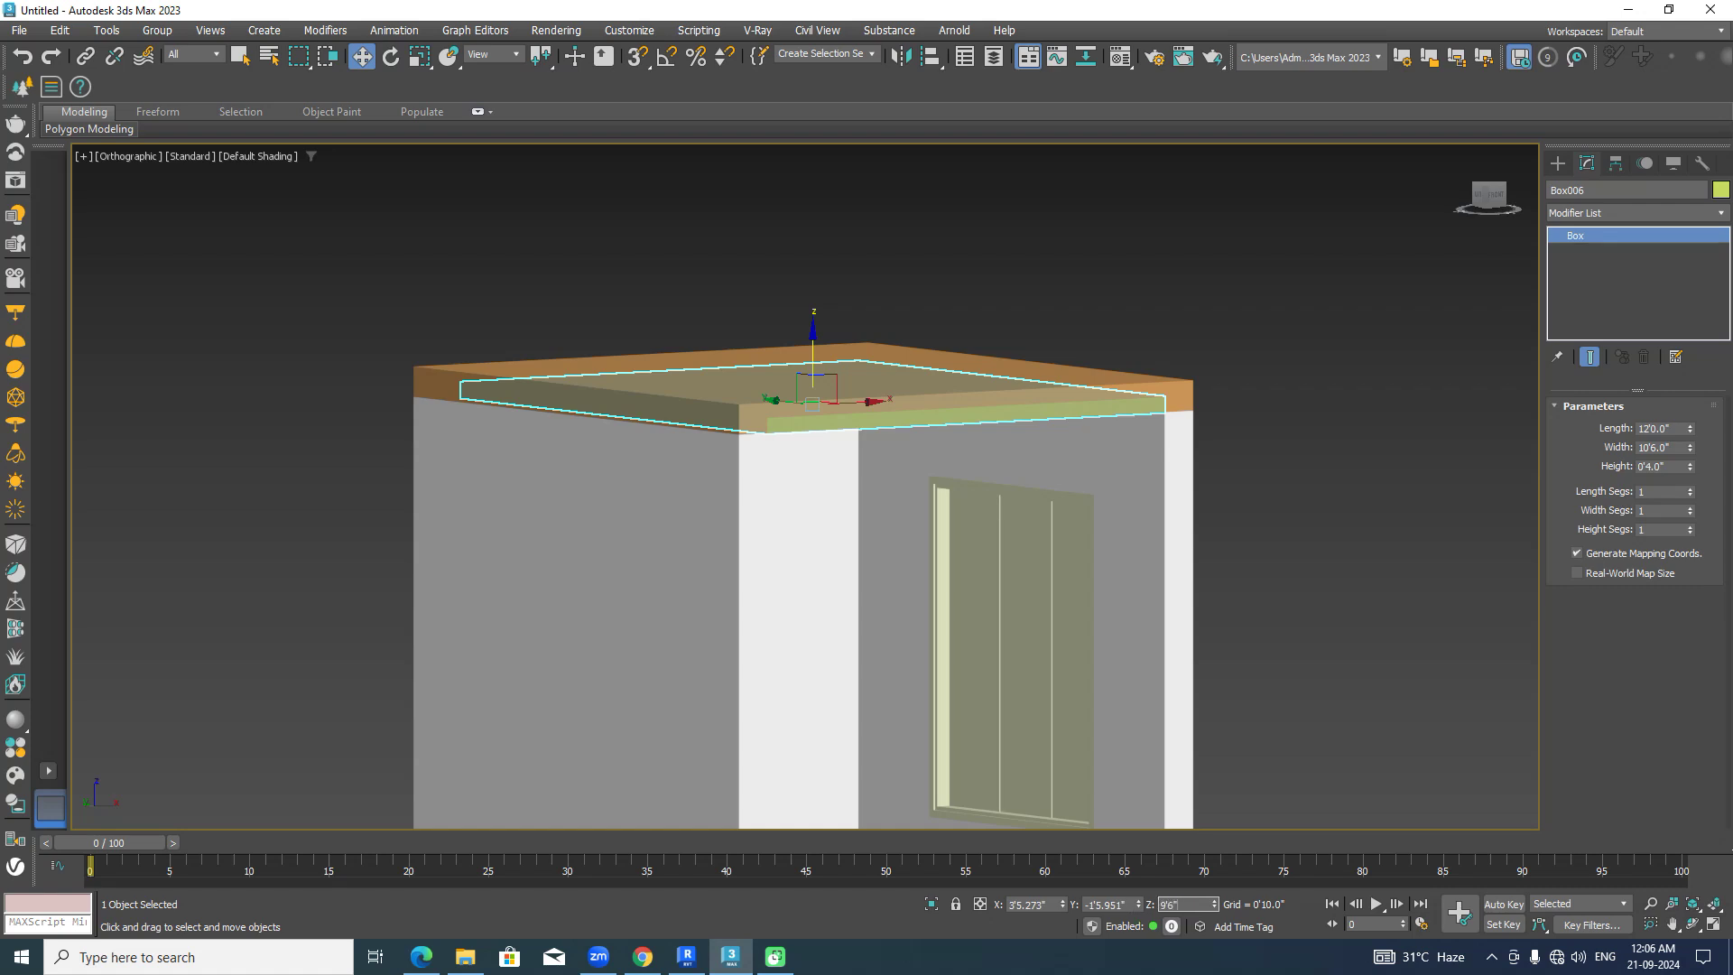
{"action": "type", "text": "9'9"}
{"action": "key", "text": "Return"}
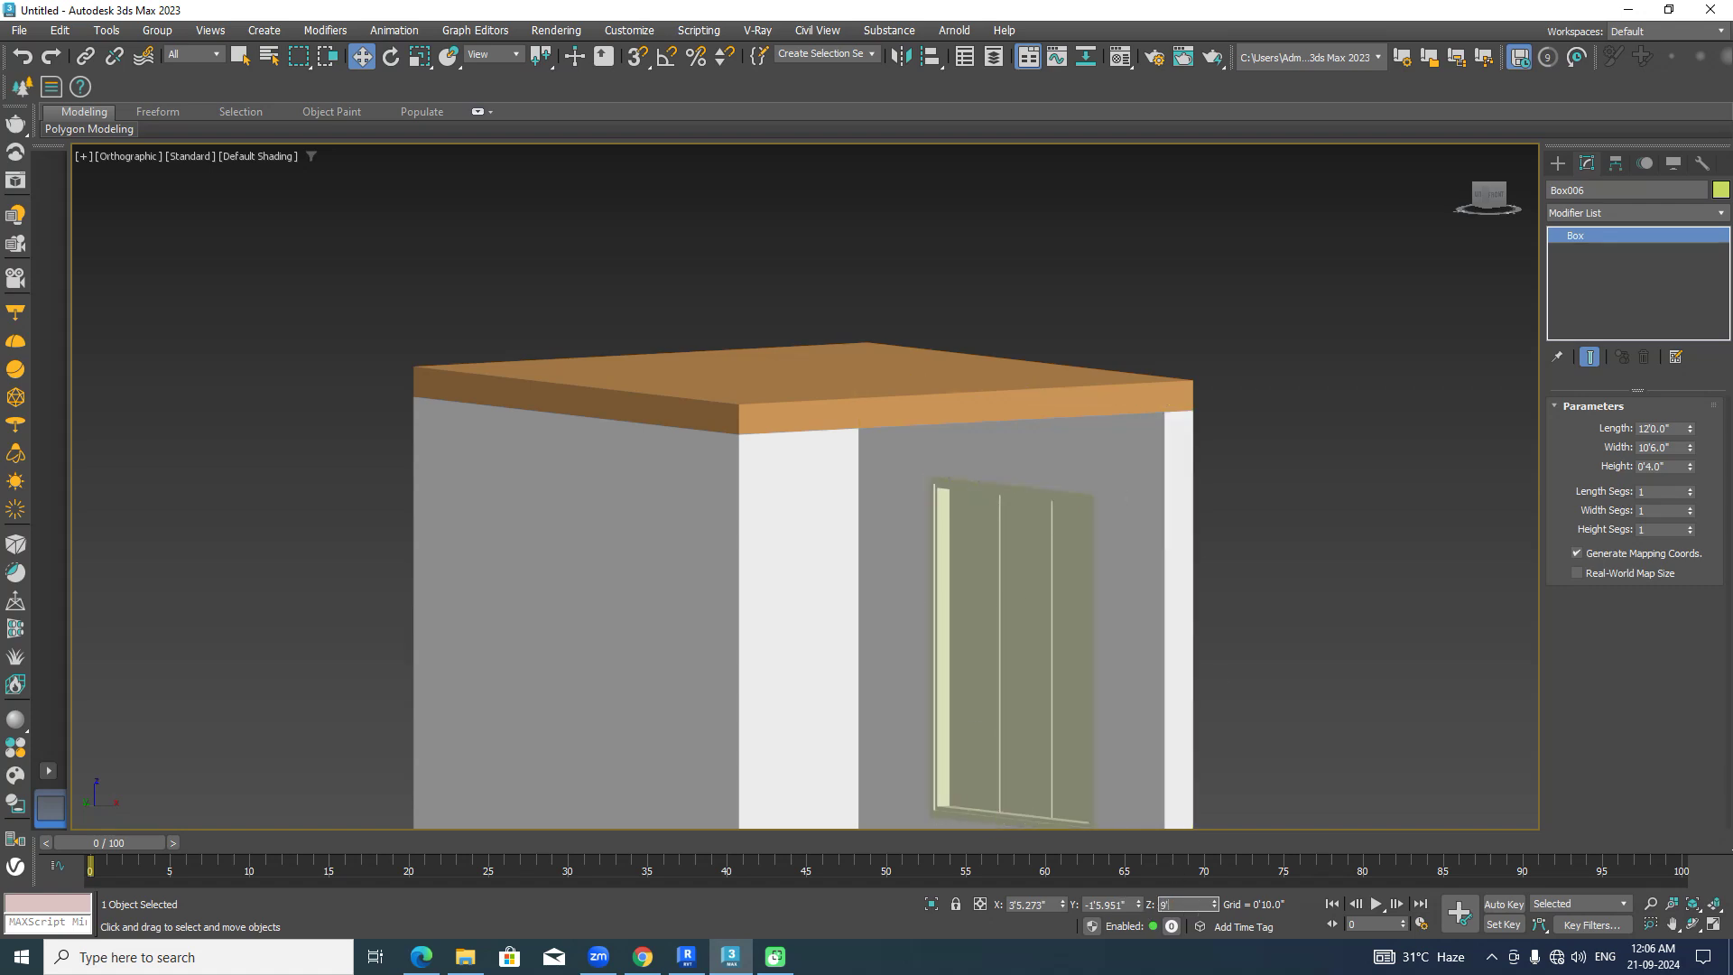
{"action": "type", "text": "9'"}
{"action": "key", "text": "Return"}
{"action": "left_click", "coordinate": [1305, 548]}
Make one independent copy of the interior slab outside the room, moved along X to about 17'1.89".
{"action": "middle_click_drag", "start_coordinate": [1303, 531], "coordinate": [1302, 465], "text": "alt"}
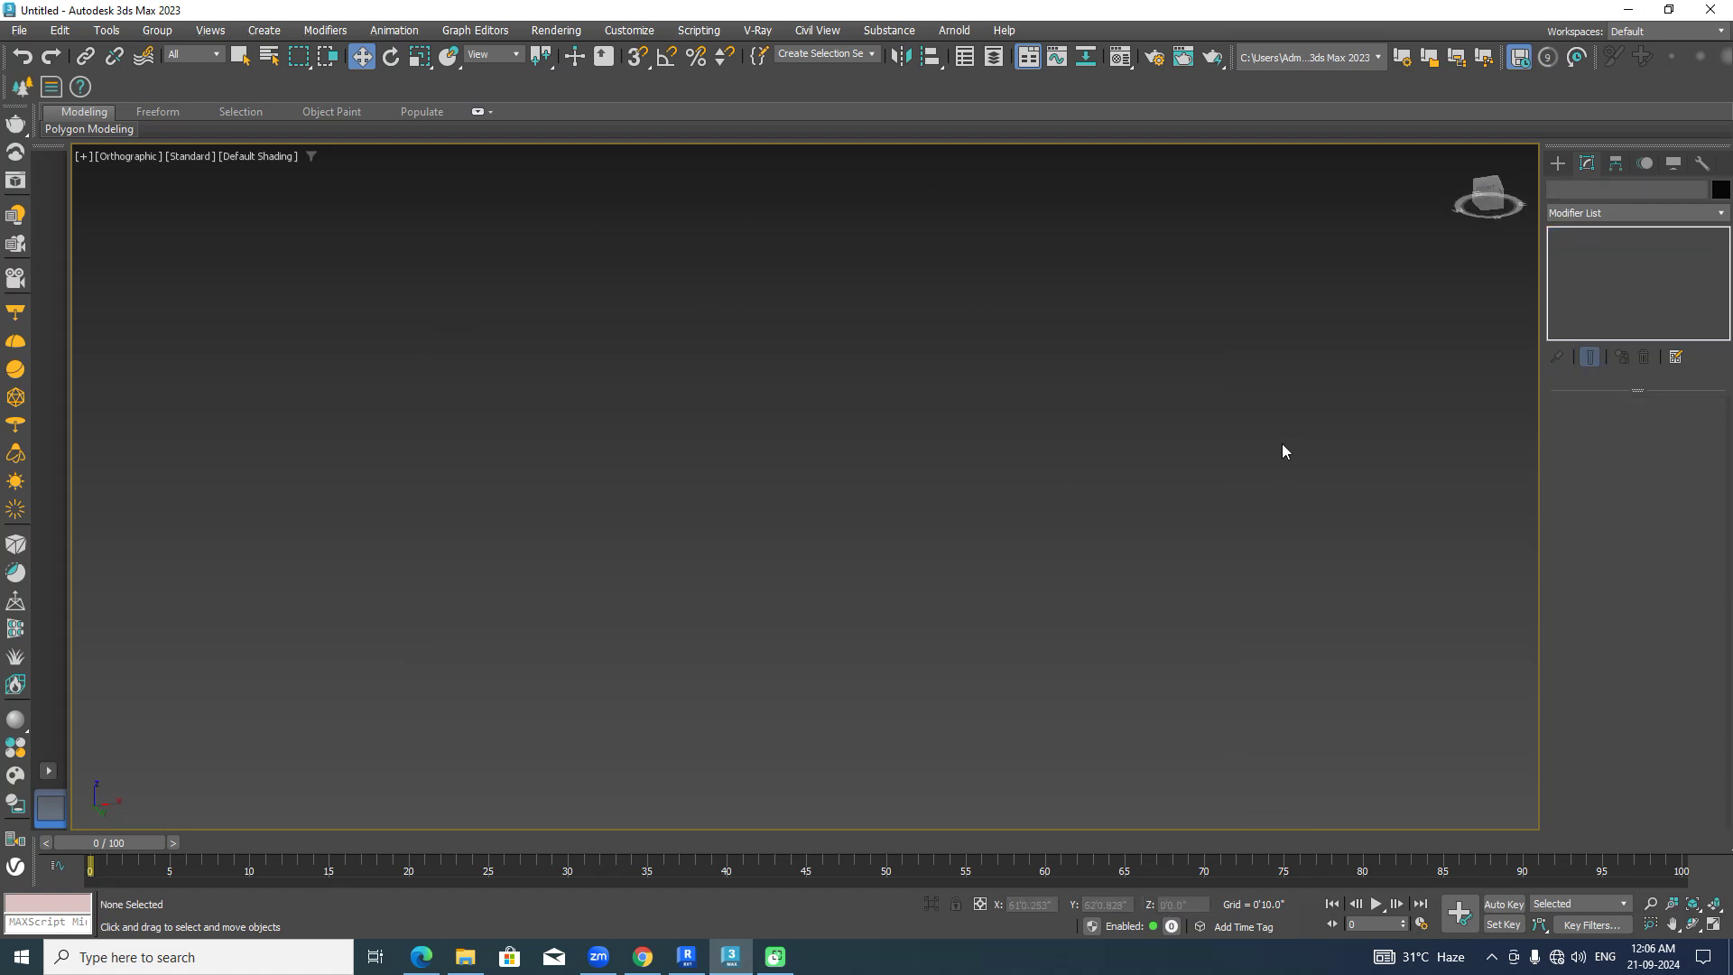
{"action": "key", "text": "z"}
{"action": "scroll", "coordinate": [917, 313], "scroll_direction": "up", "scroll_amount": 5}
{"action": "middle_click_drag", "start_coordinate": [981, 414], "coordinate": [1333, 587], "text": "alt"}
{"action": "middle_click_drag", "start_coordinate": [1215, 547], "coordinate": [1394, 519]}
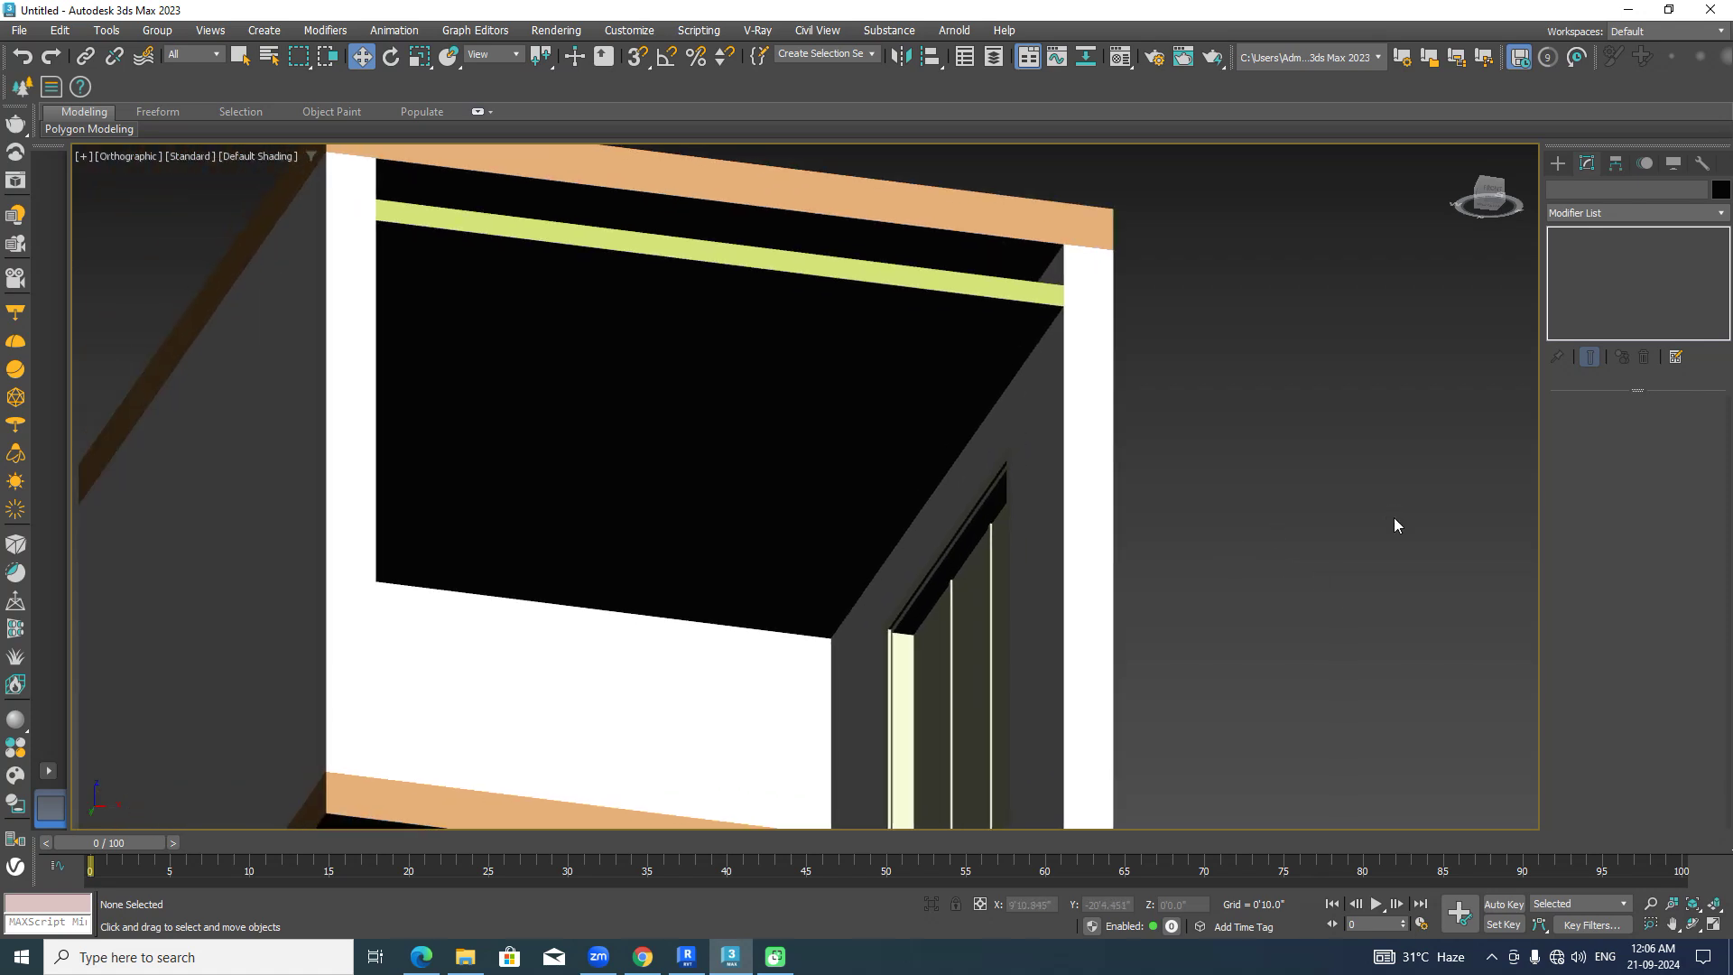
{"action": "left_click", "coordinate": [928, 342]}
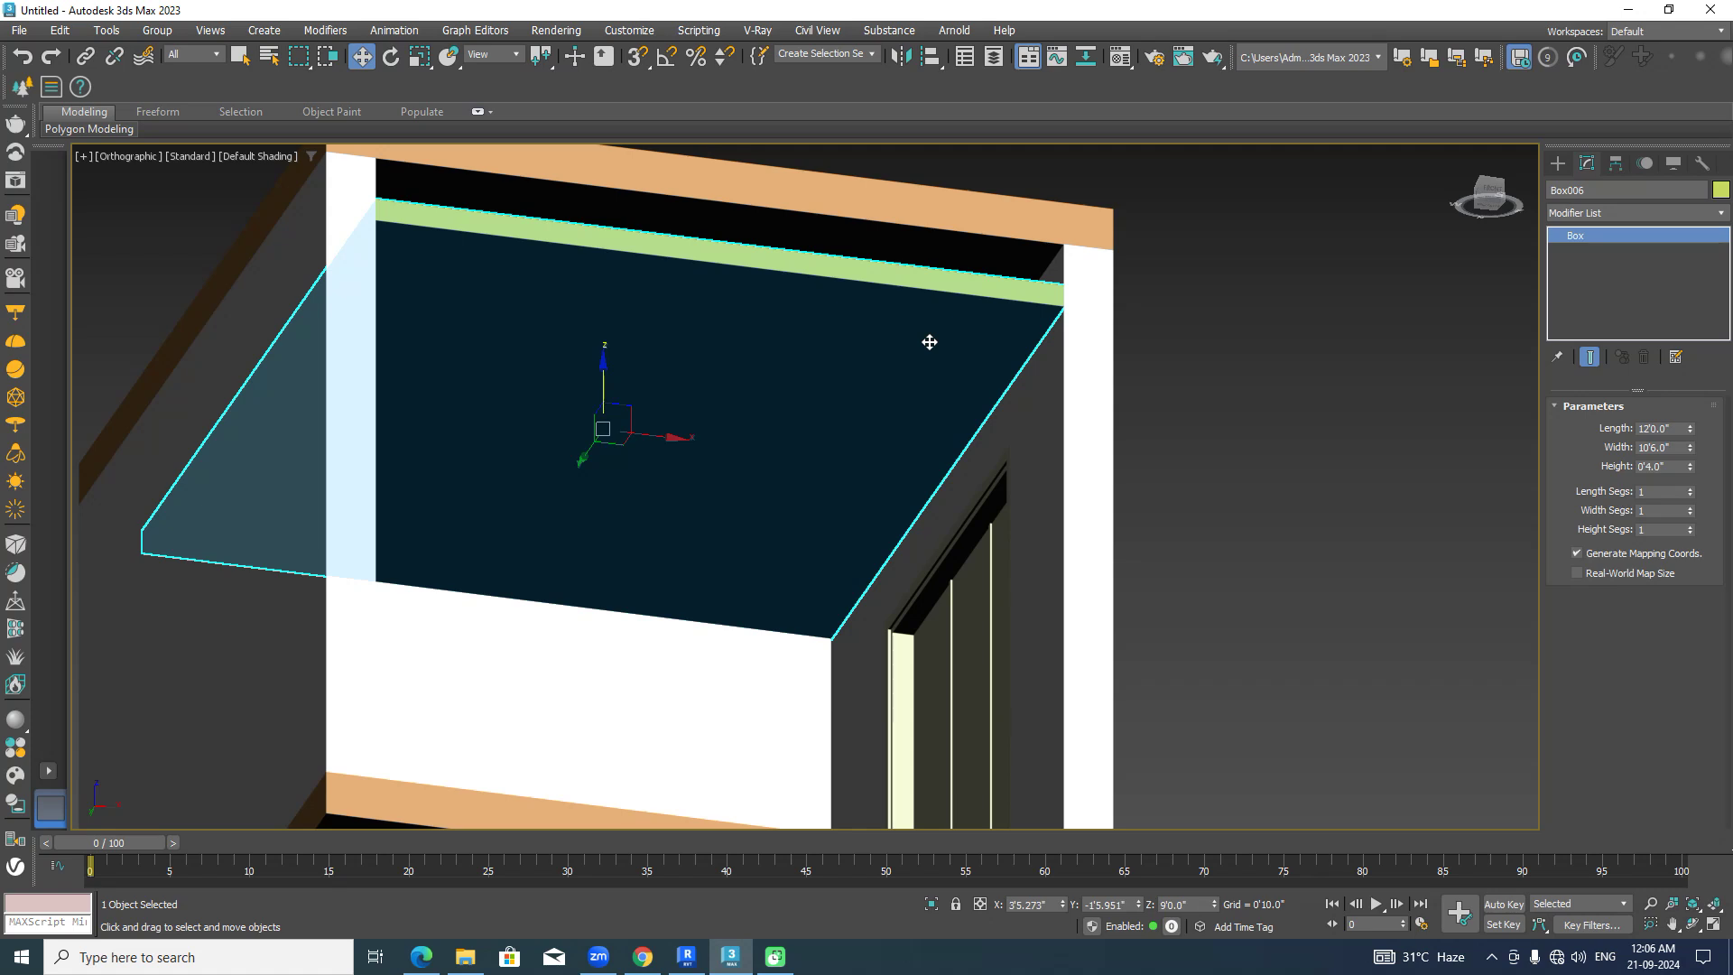
{"action": "scroll", "coordinate": [929, 342], "scroll_direction": "down", "scroll_amount": 5}
{"action": "middle_click_drag", "start_coordinate": [928, 342], "coordinate": [1033, 399], "text": "alt"}
{"action": "left_click_drag", "start_coordinate": [875, 401], "coordinate": [1193, 358], "text": "shift"}
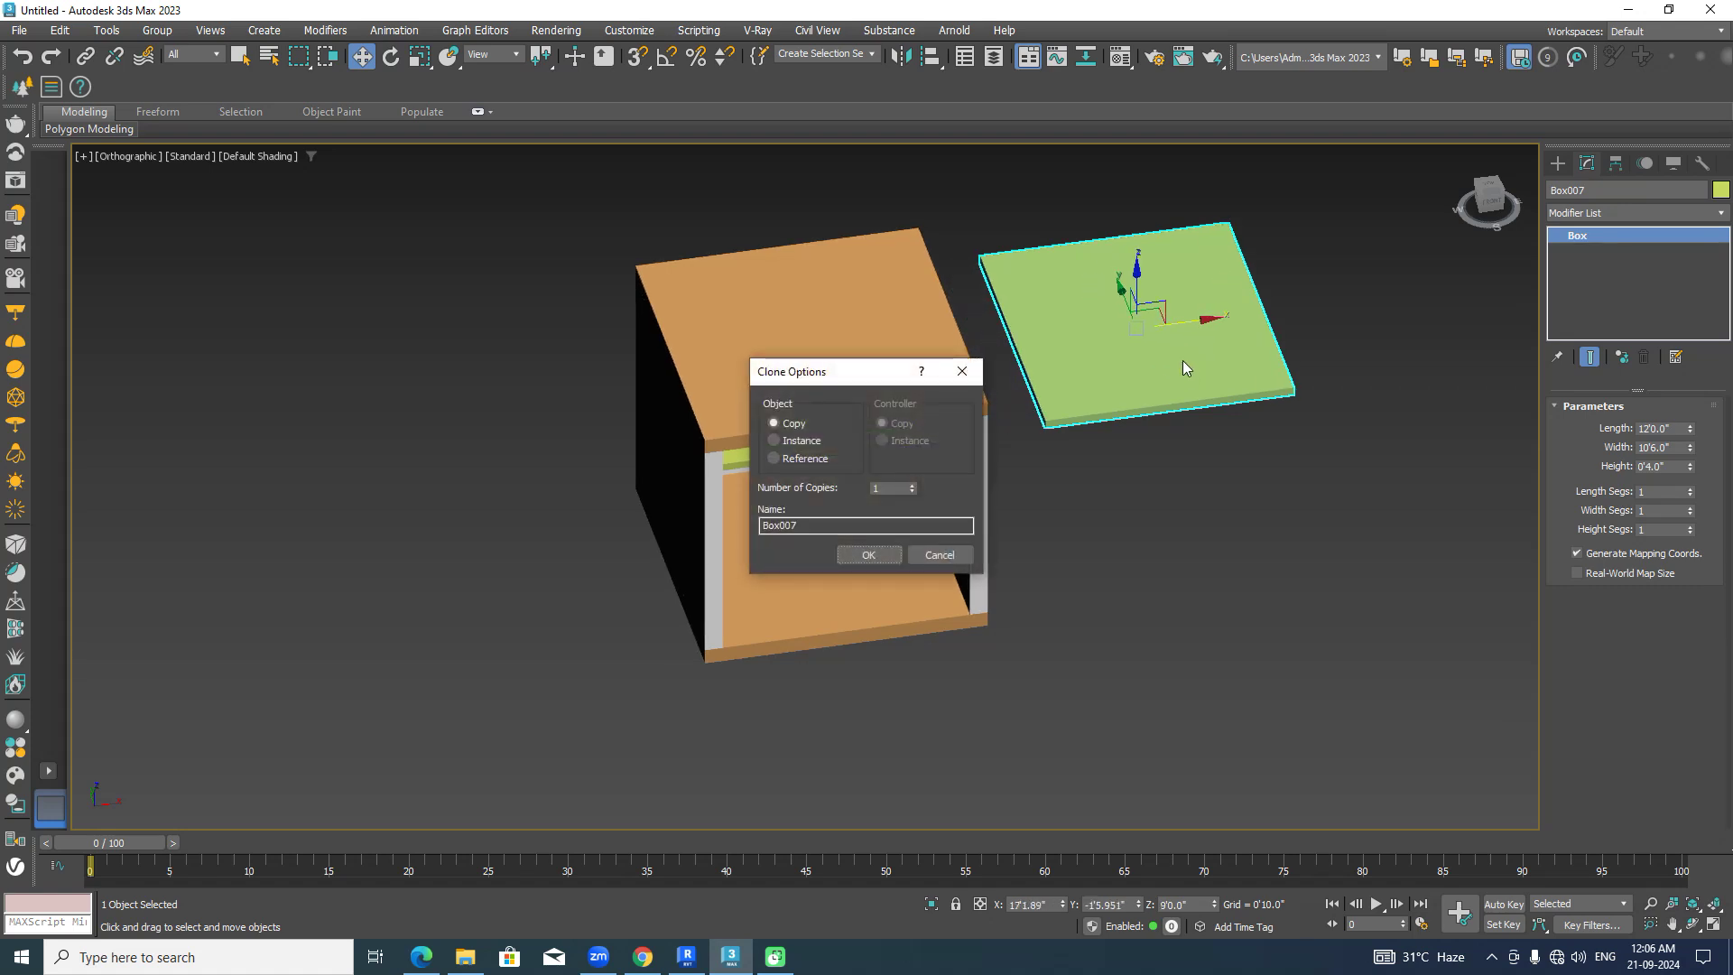
{"action": "left_click", "coordinate": [886, 554]}
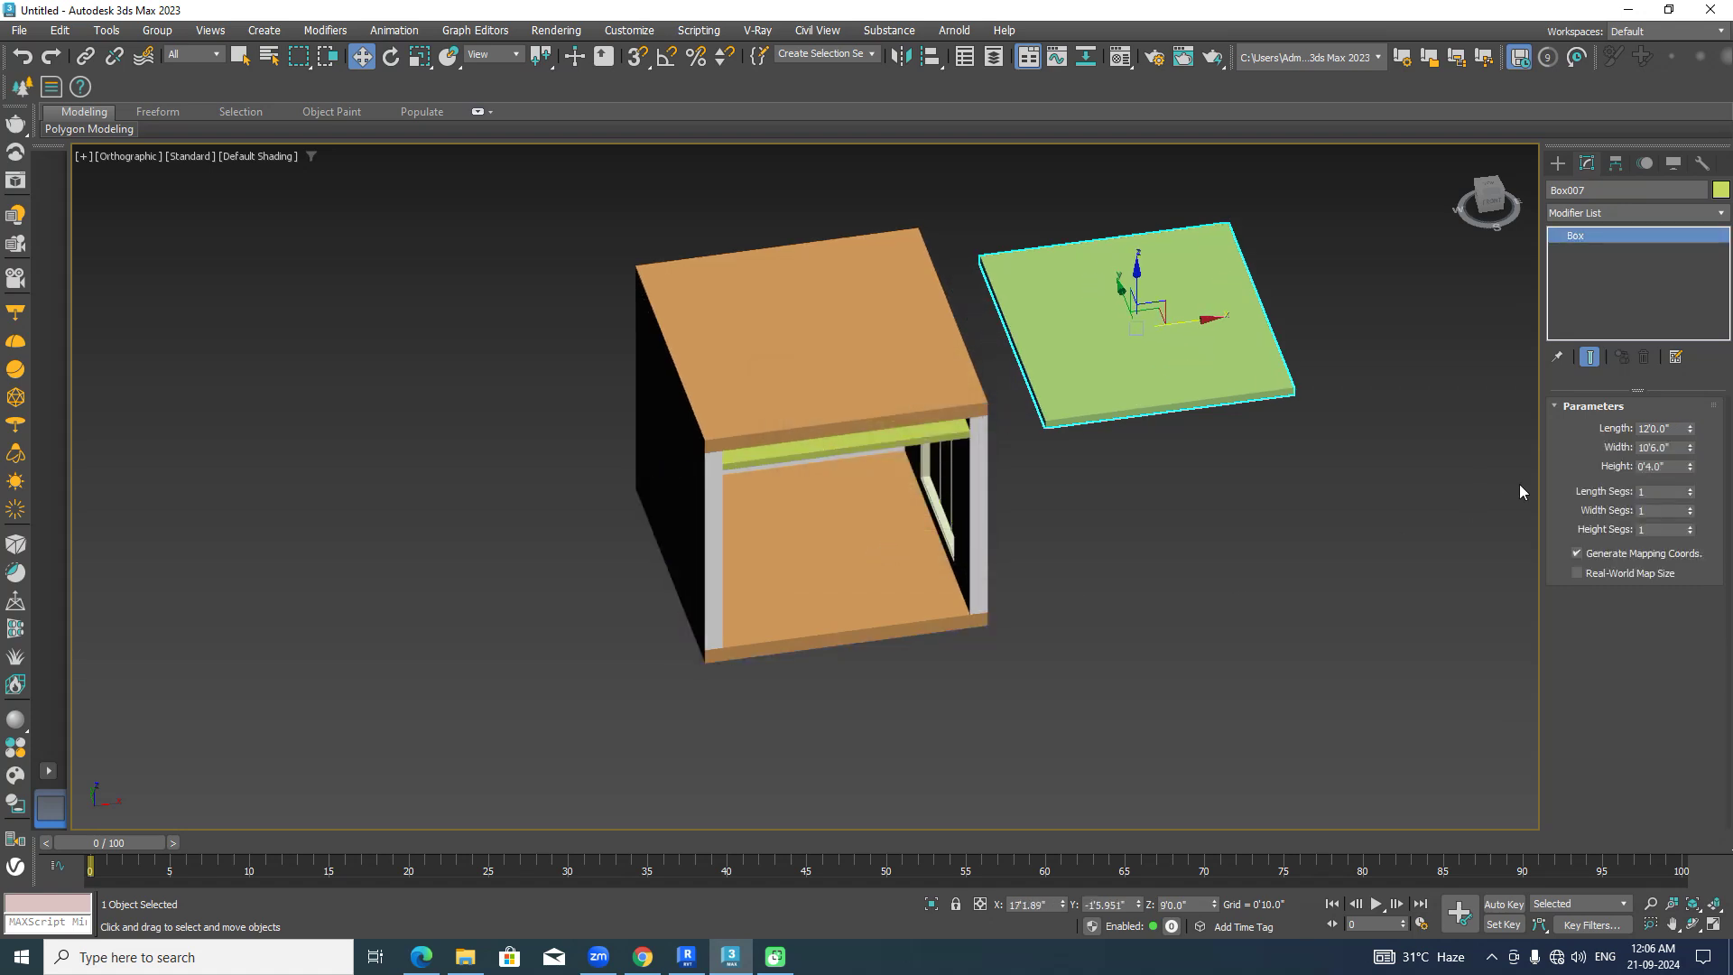
Narrow the copied slab to a strip about 1.184" wide and place it in the Front view across the interior slab's underside near its right end.
{"action": "scroll", "coordinate": [1266, 331], "scroll_direction": "up", "scroll_amount": 3}
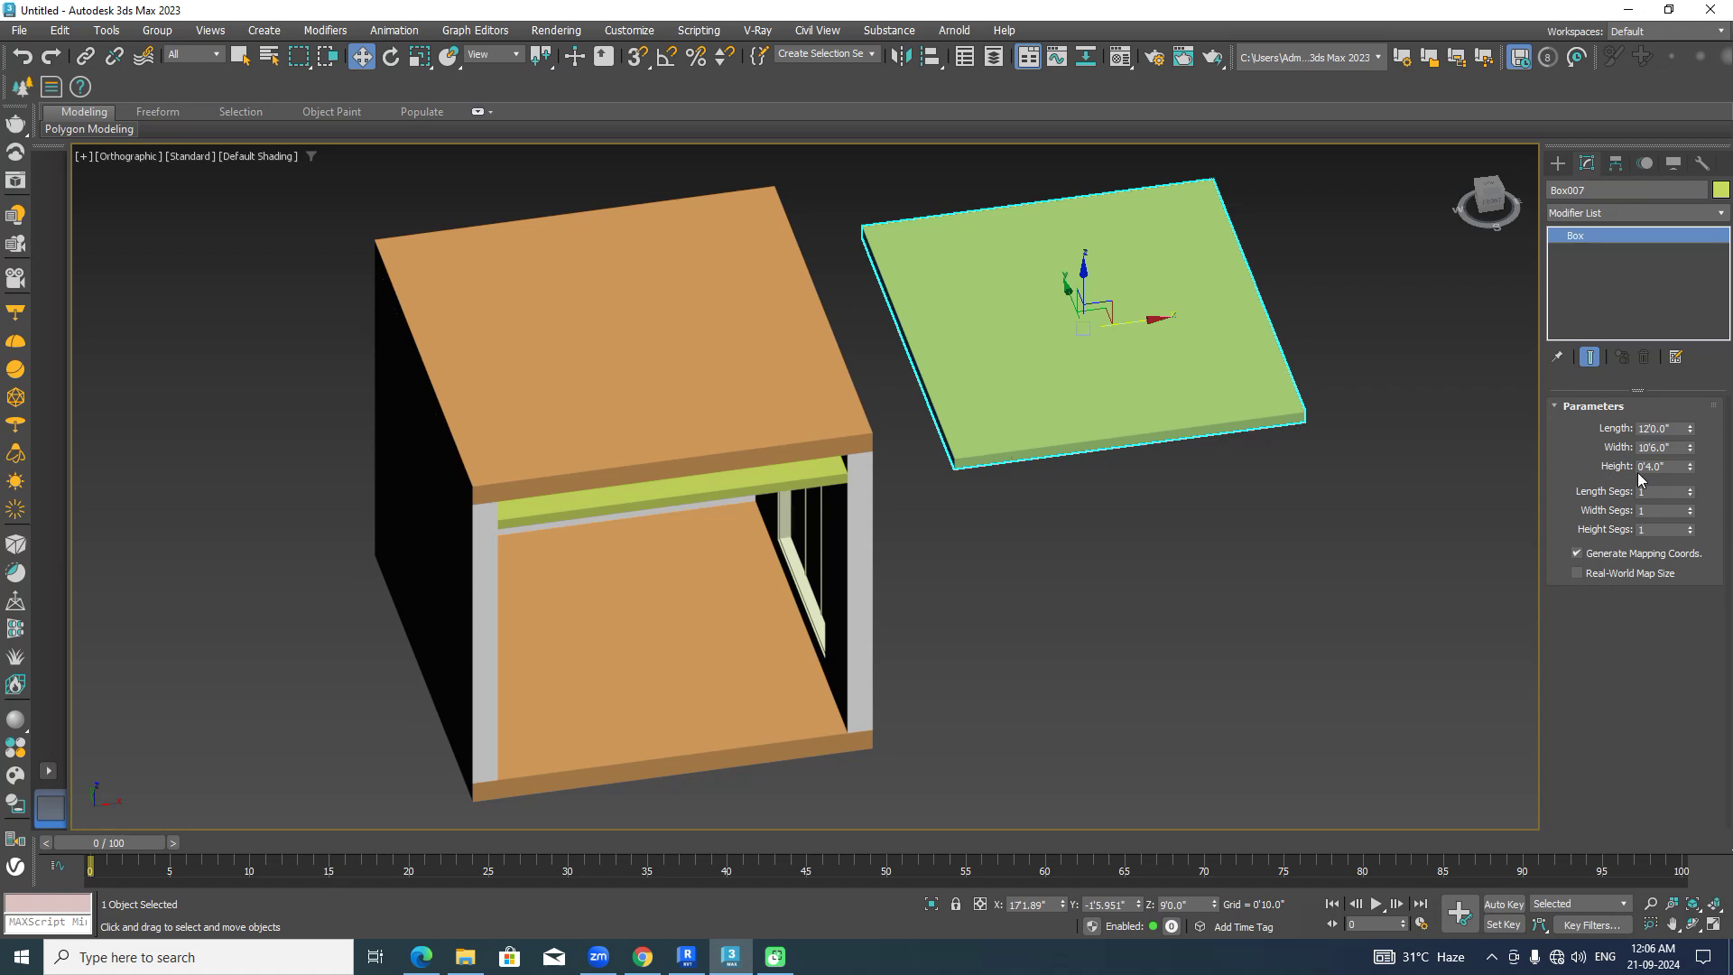
{"action": "left_click_drag", "start_coordinate": [1684, 450], "coordinate": [1696, 548]}
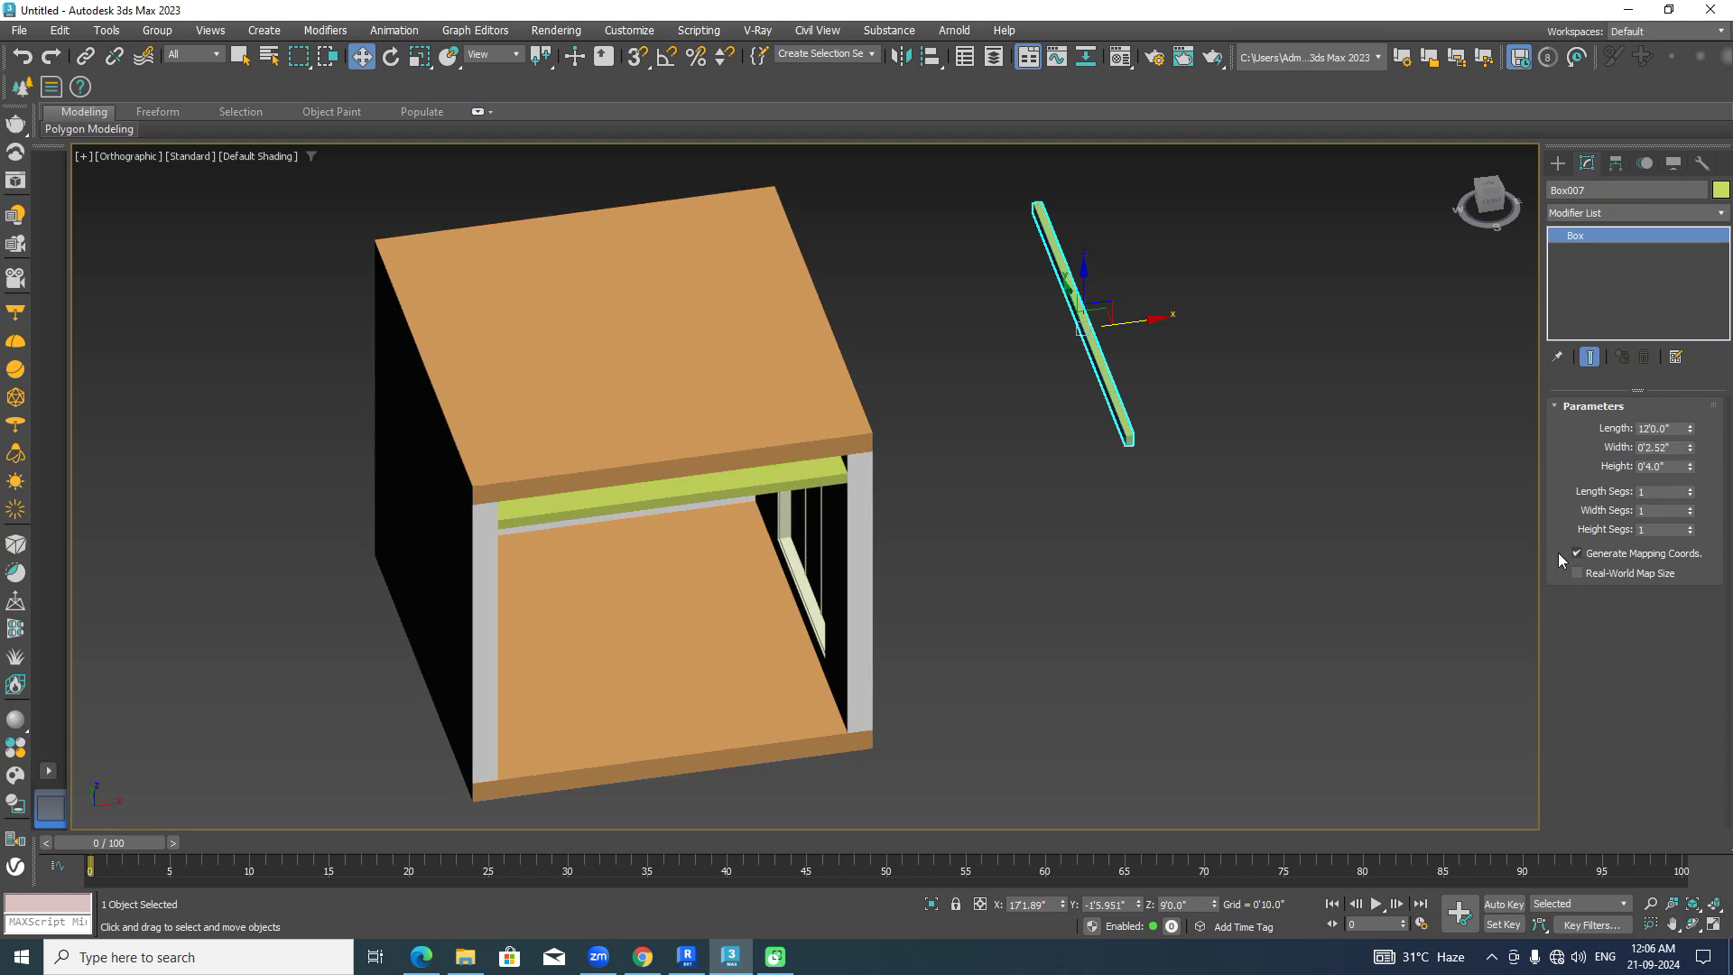
{"action": "scroll", "coordinate": [1151, 448], "scroll_direction": "up", "scroll_amount": 5}
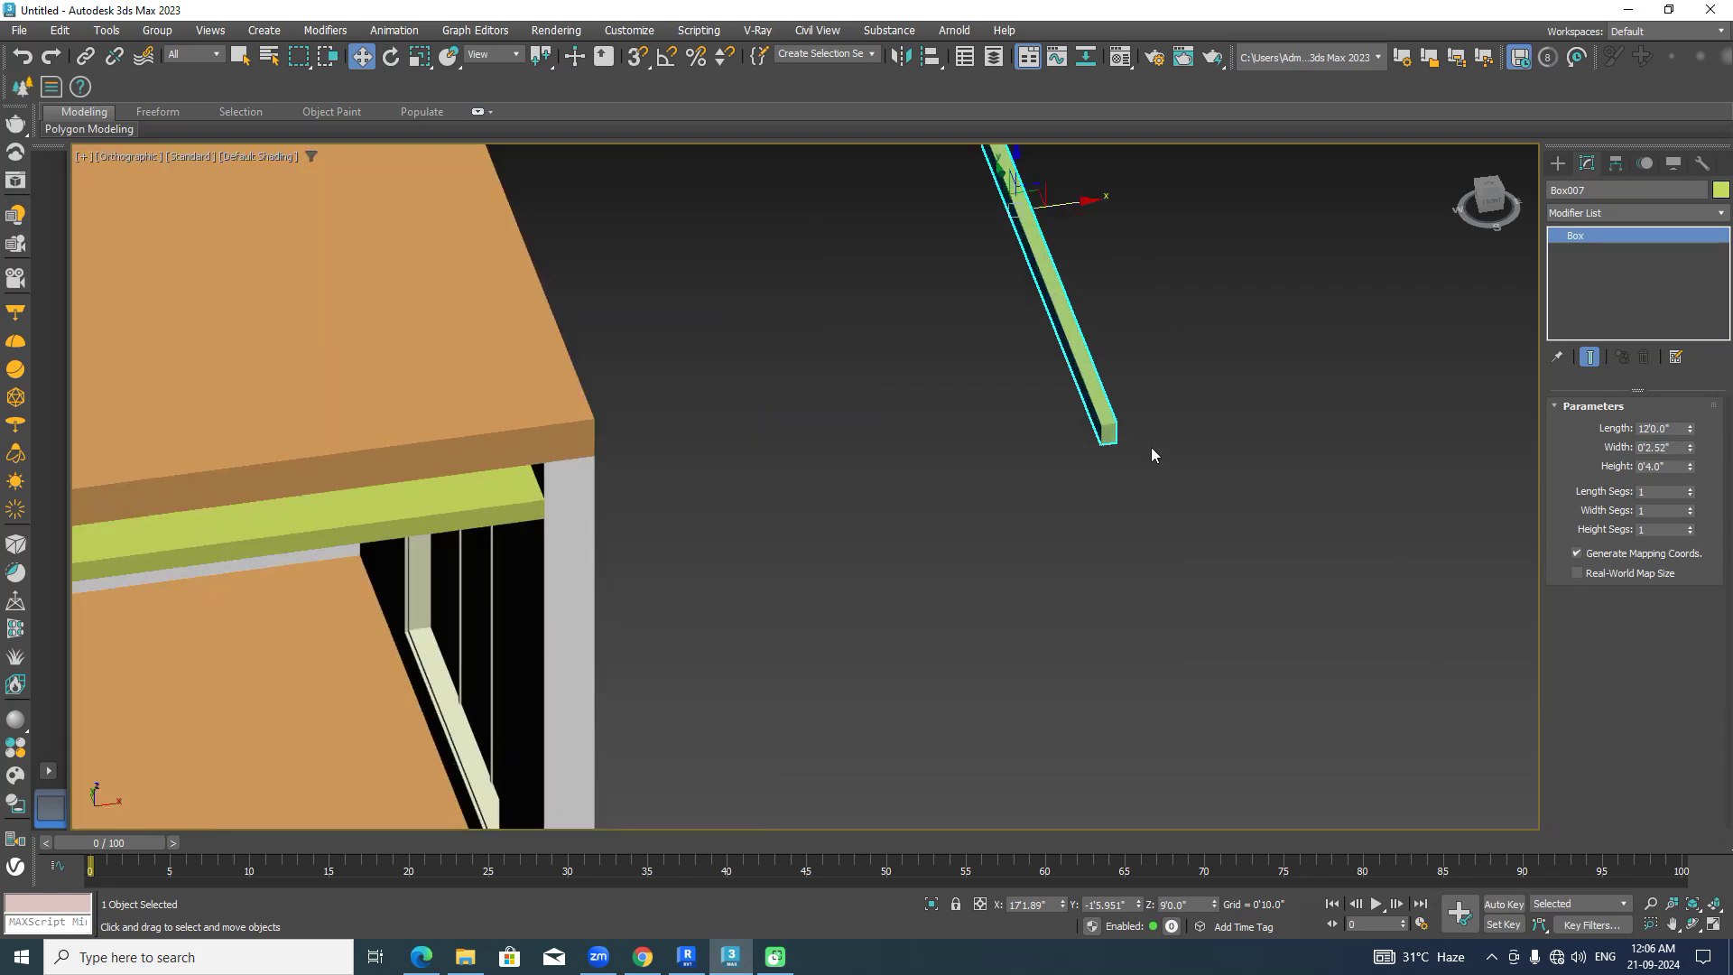
{"action": "left_click", "coordinate": [1487, 200]}
{"action": "middle_click_drag", "start_coordinate": [1197, 341], "coordinate": [1310, 399]}
{"action": "scroll", "coordinate": [1266, 332], "scroll_direction": "up", "scroll_amount": 4}
{"action": "left_click_drag", "start_coordinate": [1261, 342], "coordinate": [612, 403]}
{"action": "scroll", "coordinate": [554, 324], "scroll_direction": "up", "scroll_amount": 5}
{"action": "left_click_drag", "start_coordinate": [546, 336], "coordinate": [547, 357]}
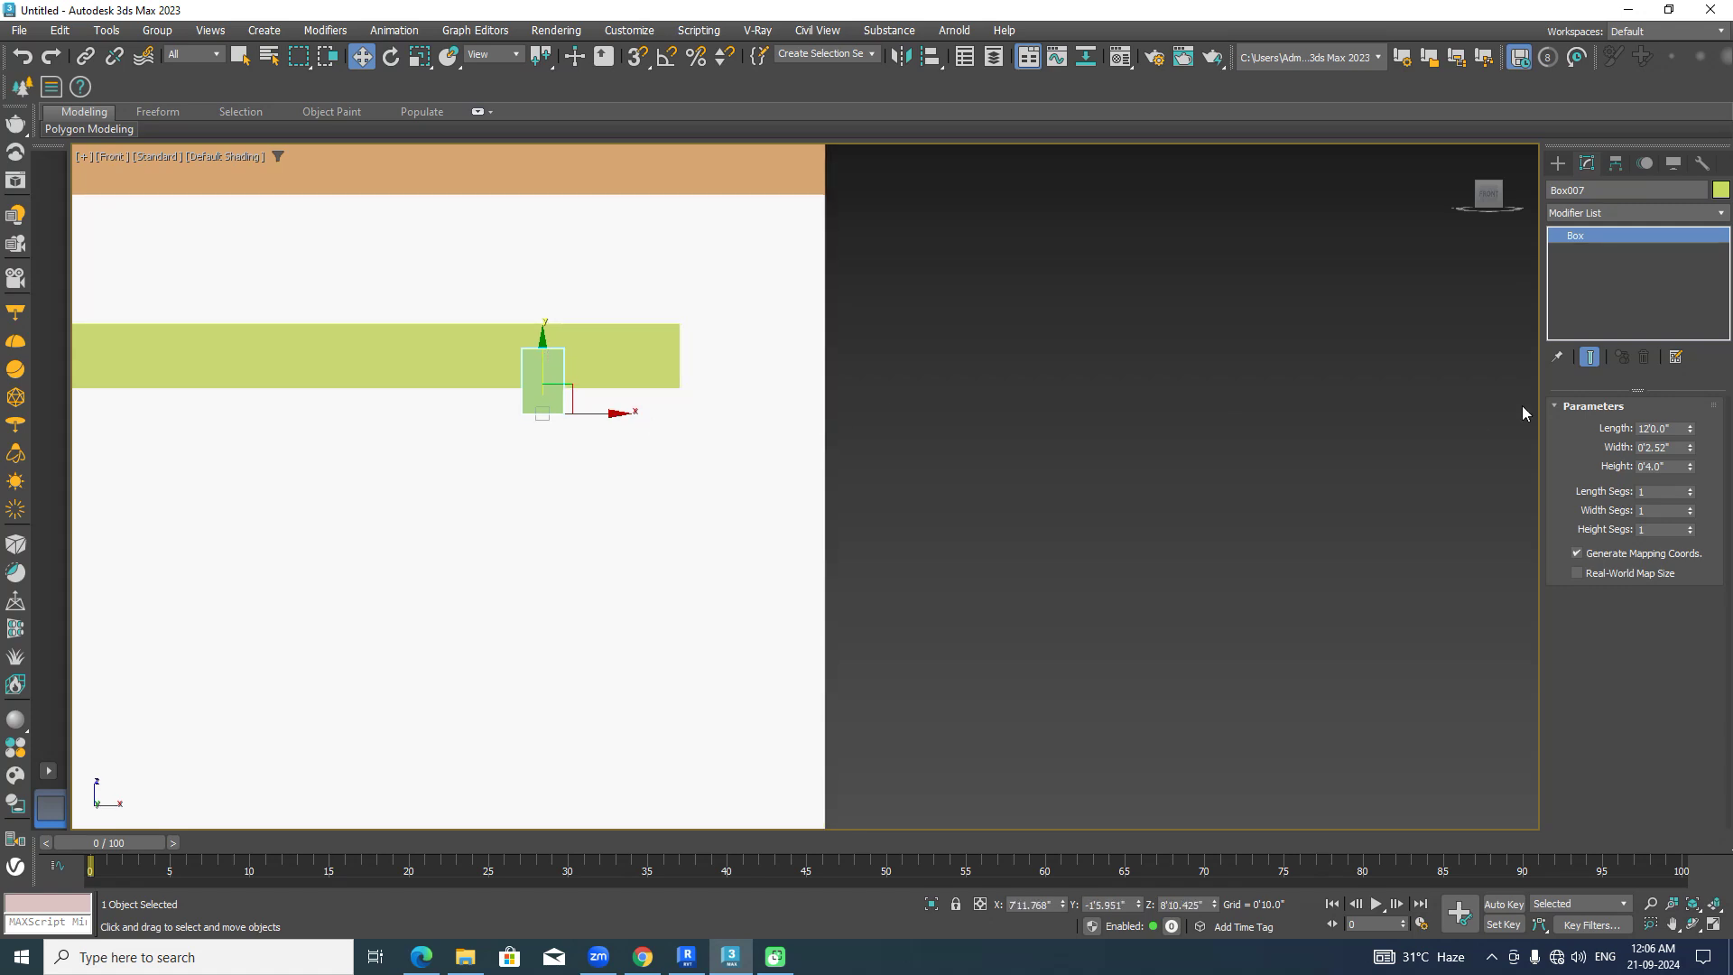
{"action": "left_click_drag", "start_coordinate": [1692, 456], "coordinate": [1694, 506]}
Clone the strip as 10 evenly spaced instances running toward the left wall along the interior slab.
{"action": "scroll", "coordinate": [981, 422], "scroll_direction": "down", "scroll_amount": 4}
{"action": "middle_click_drag", "start_coordinate": [980, 423], "coordinate": [1286, 412]}
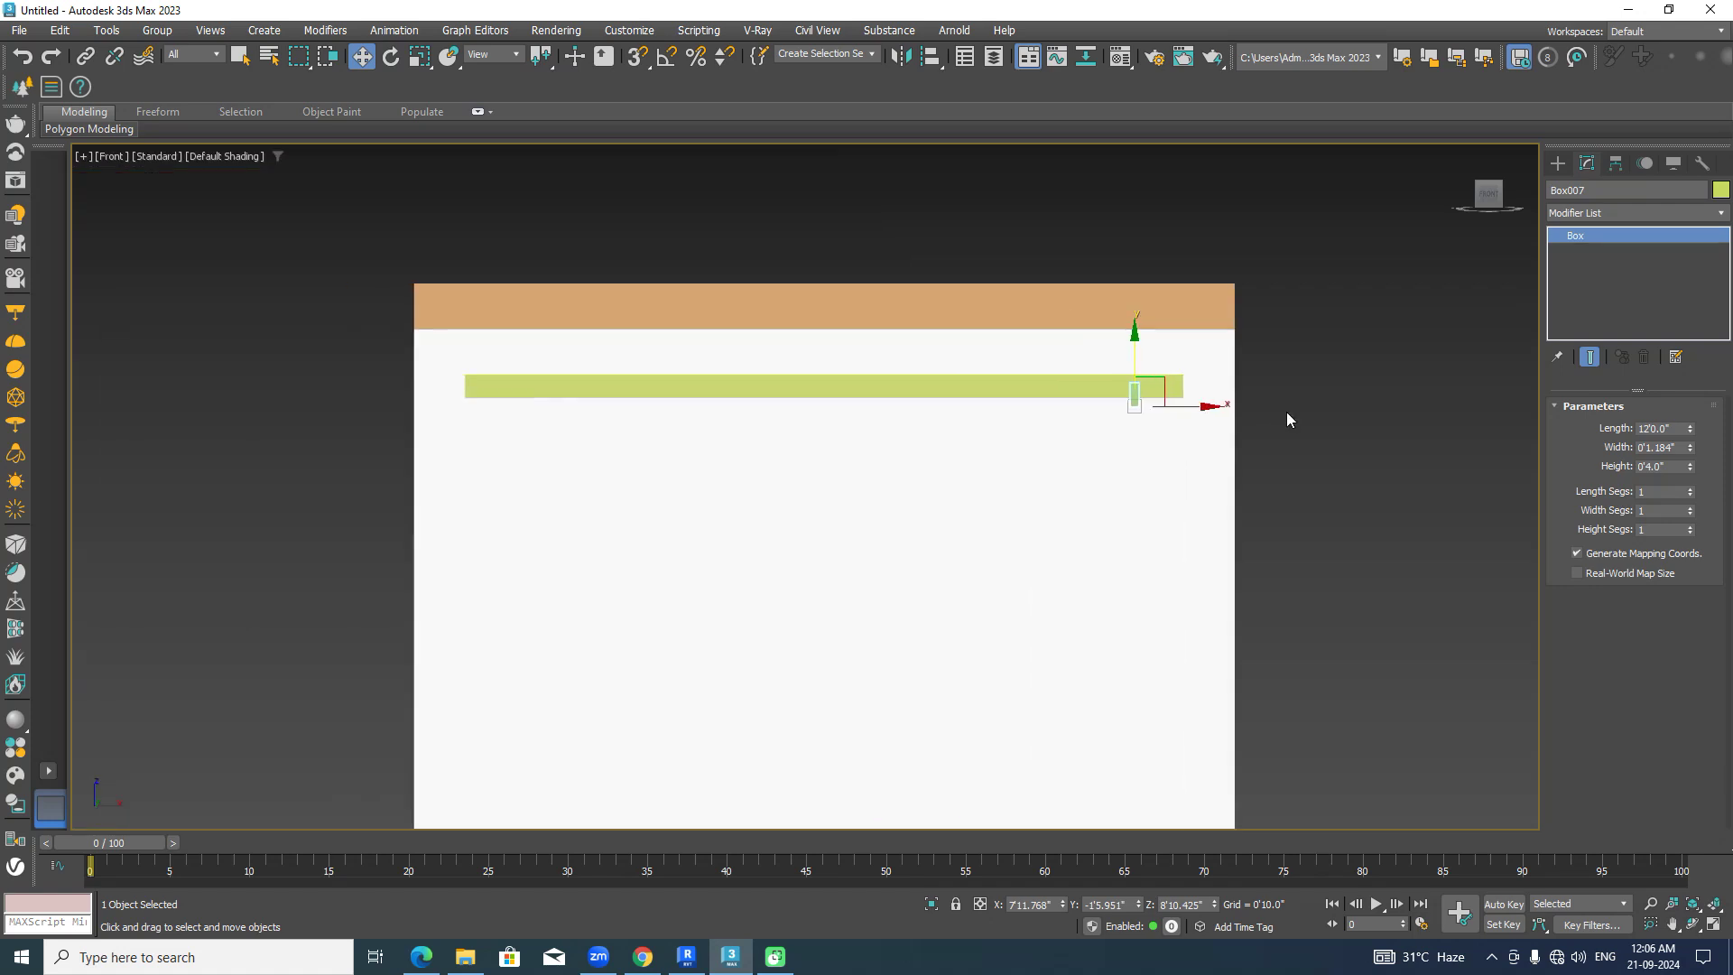
{"action": "left_click_drag", "start_coordinate": [1194, 405], "coordinate": [1087, 427]}
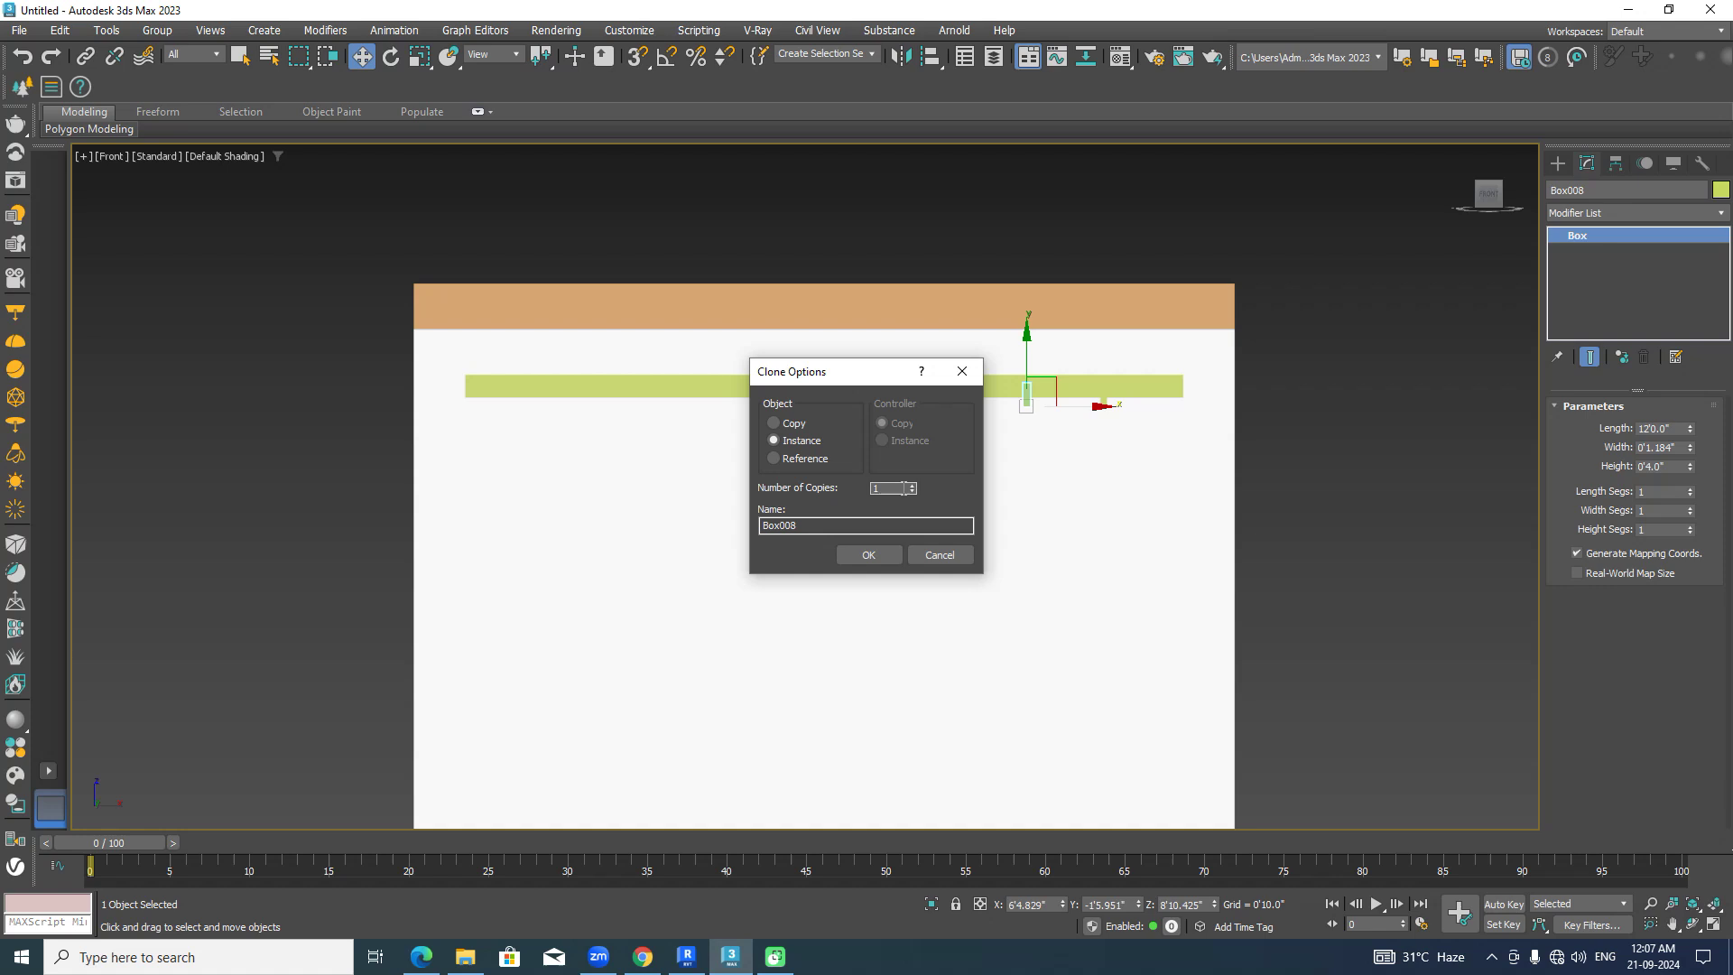
{"action": "left_click", "coordinate": [870, 554]}
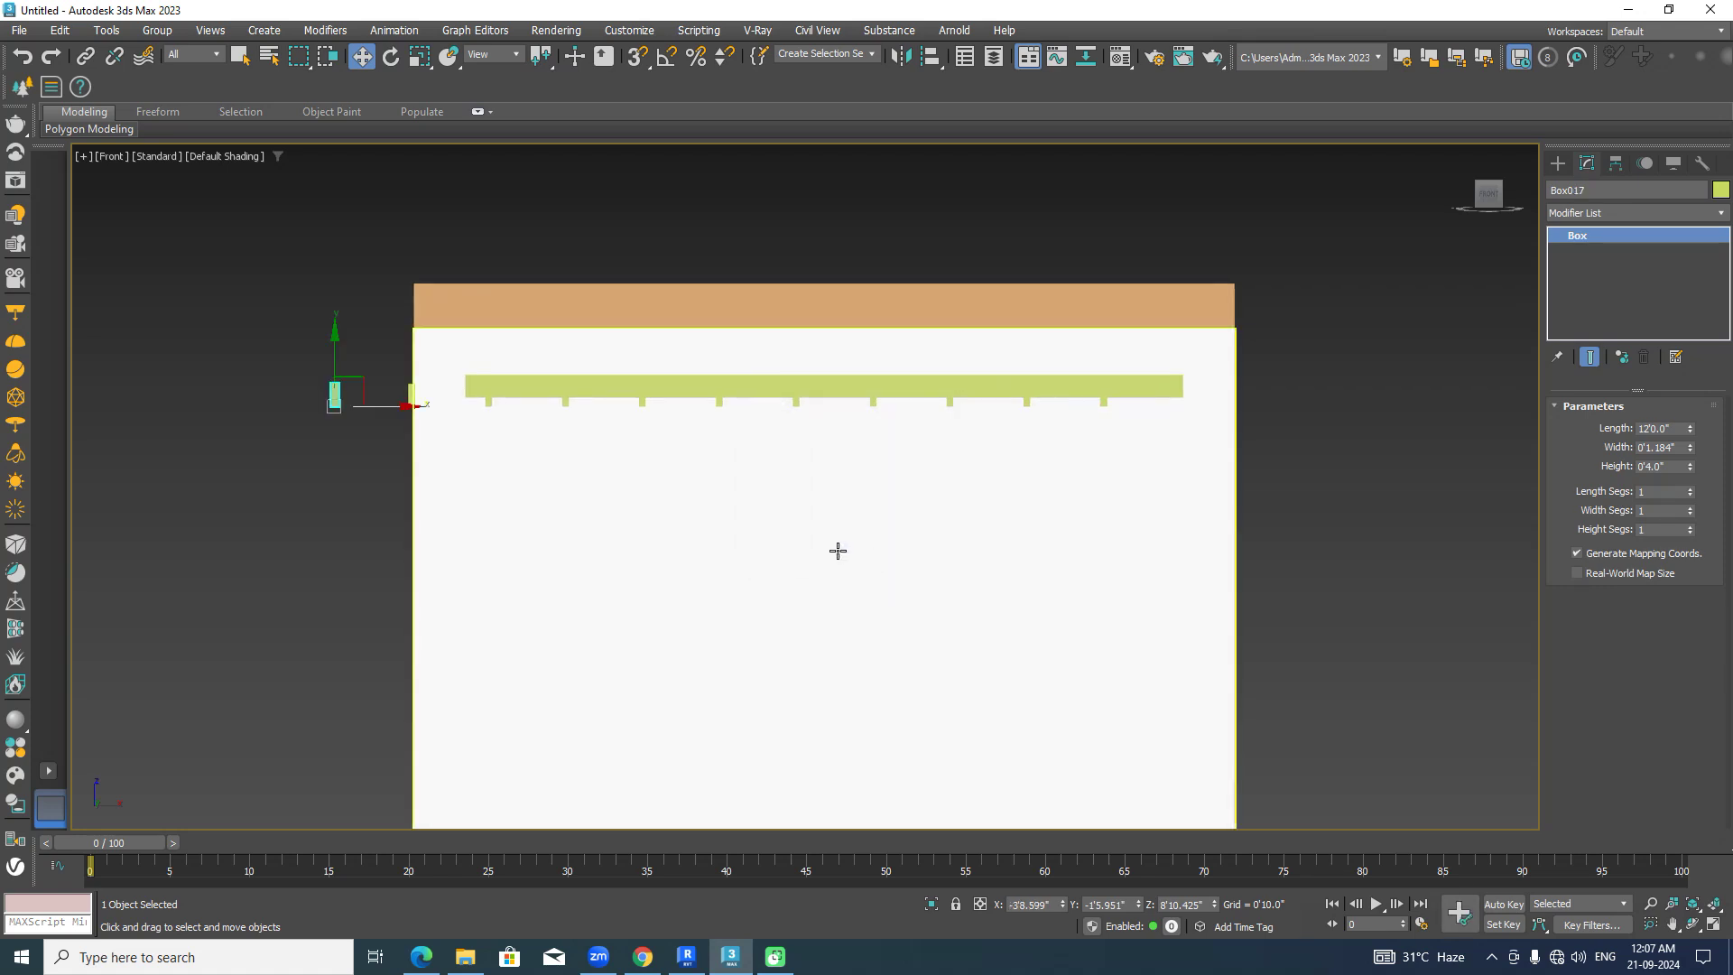
In wireframe display, delete the two strips lying beyond the left wall's inner face and the leftmost strip inside the room.
{"action": "key", "text": "F3"}
{"action": "scroll", "coordinate": [417, 400], "scroll_direction": "up", "scroll_amount": 3}
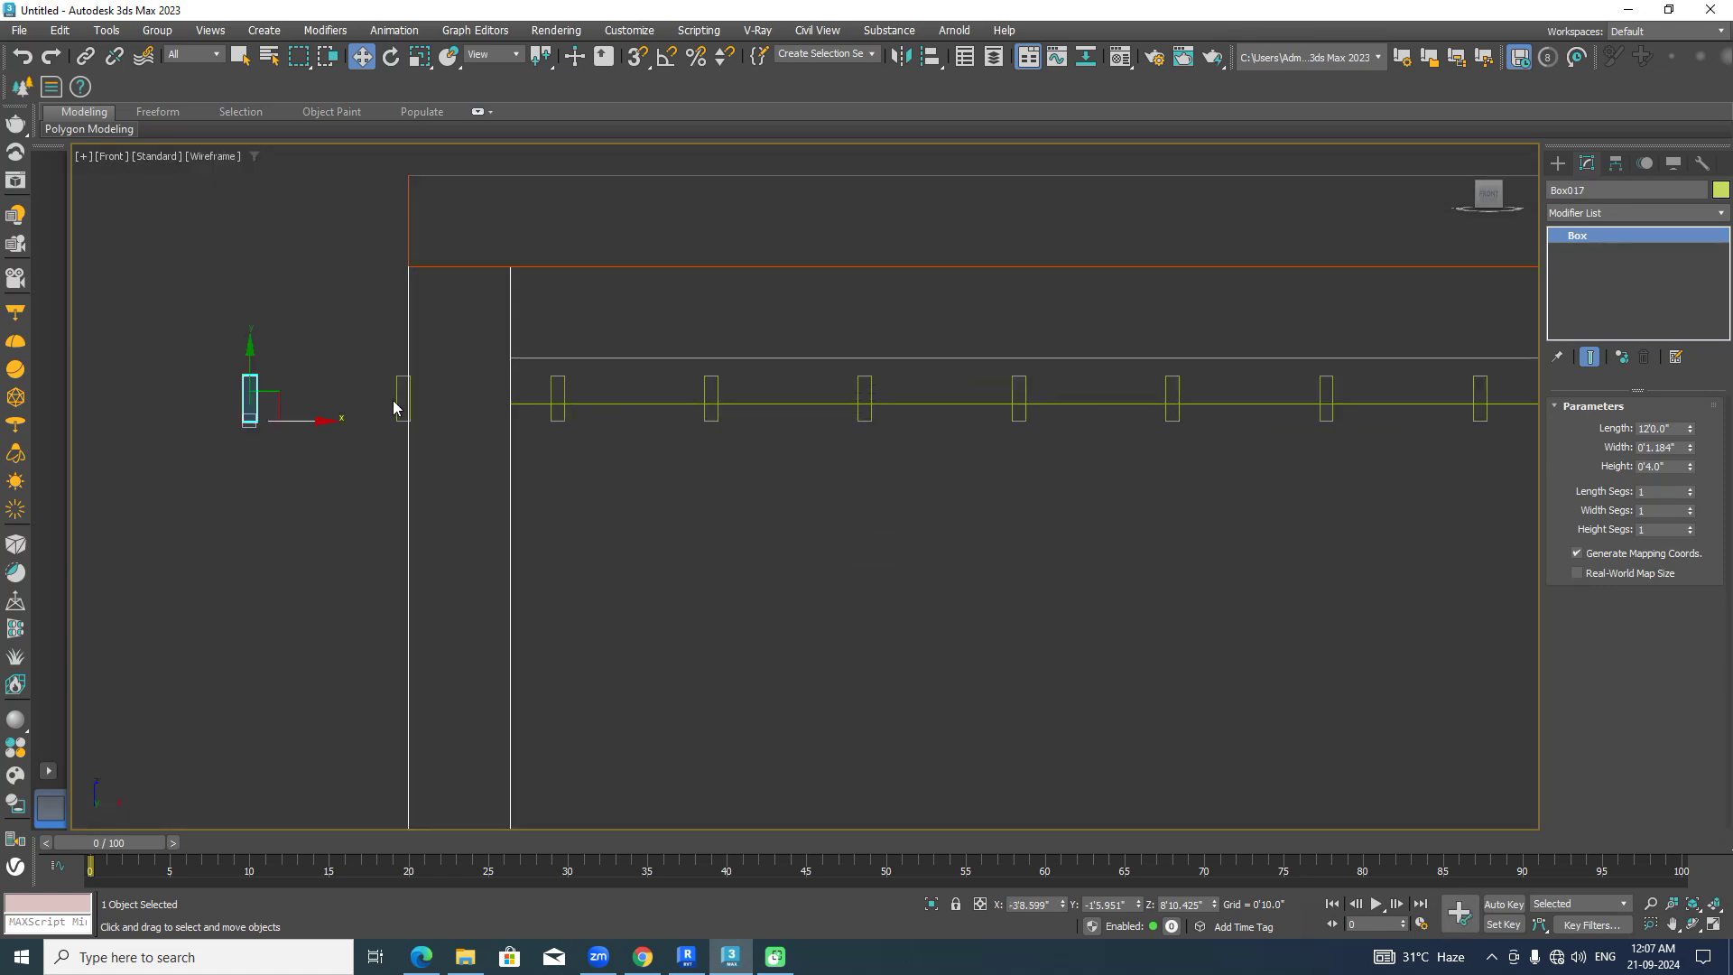
{"action": "left_click", "coordinate": [397, 403]}
{"action": "left_click", "coordinate": [289, 399]}
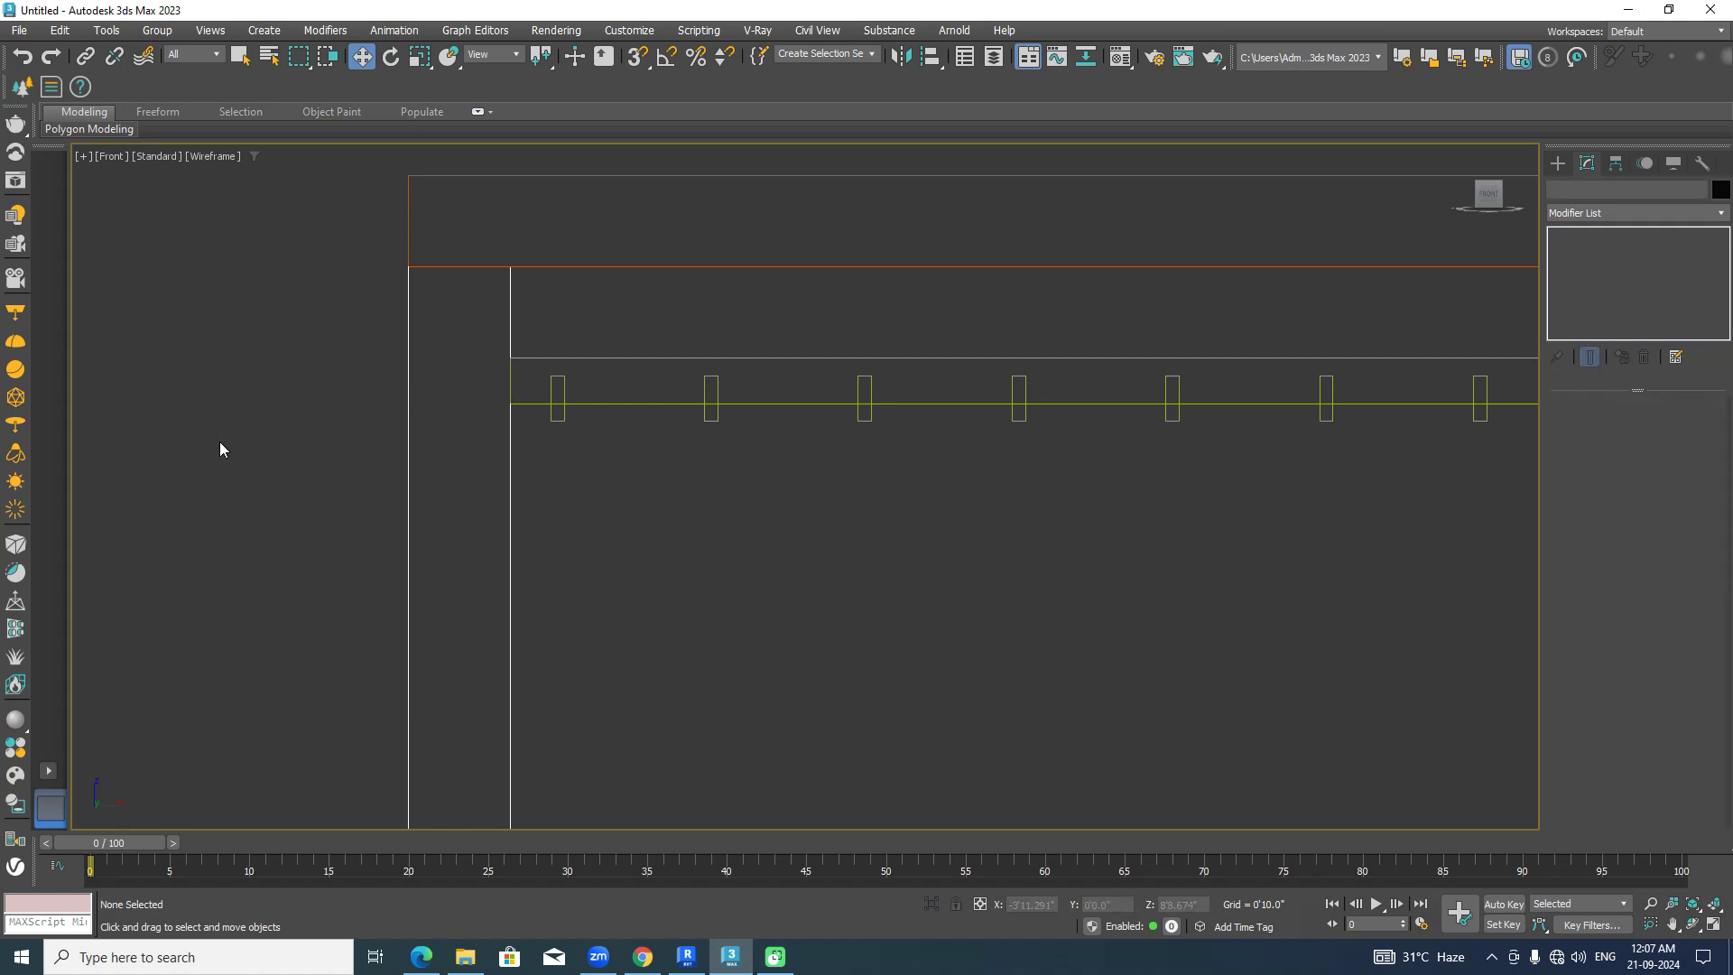
{"action": "key", "text": "z"}
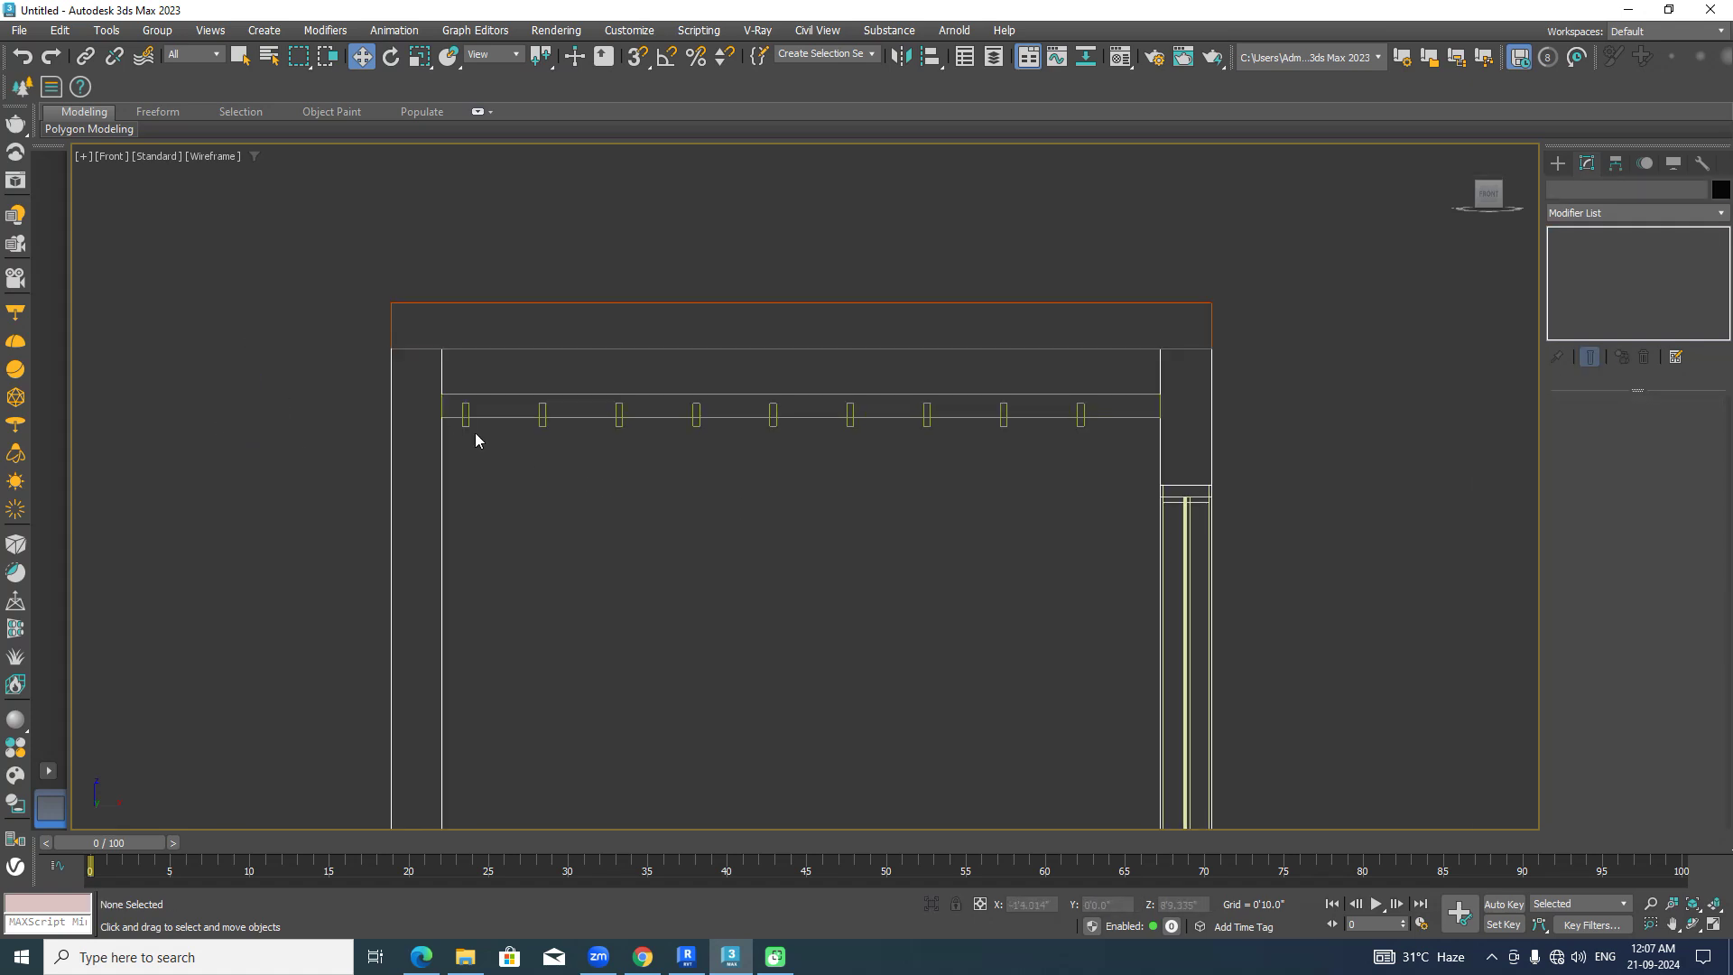
{"action": "left_click", "coordinate": [465, 417]}
{"action": "key", "text": "Delete"}
Select the eight remaining strips and group them, keeping the default group name.
{"action": "left_click_drag", "start_coordinate": [508, 424], "coordinate": [507, 424]}
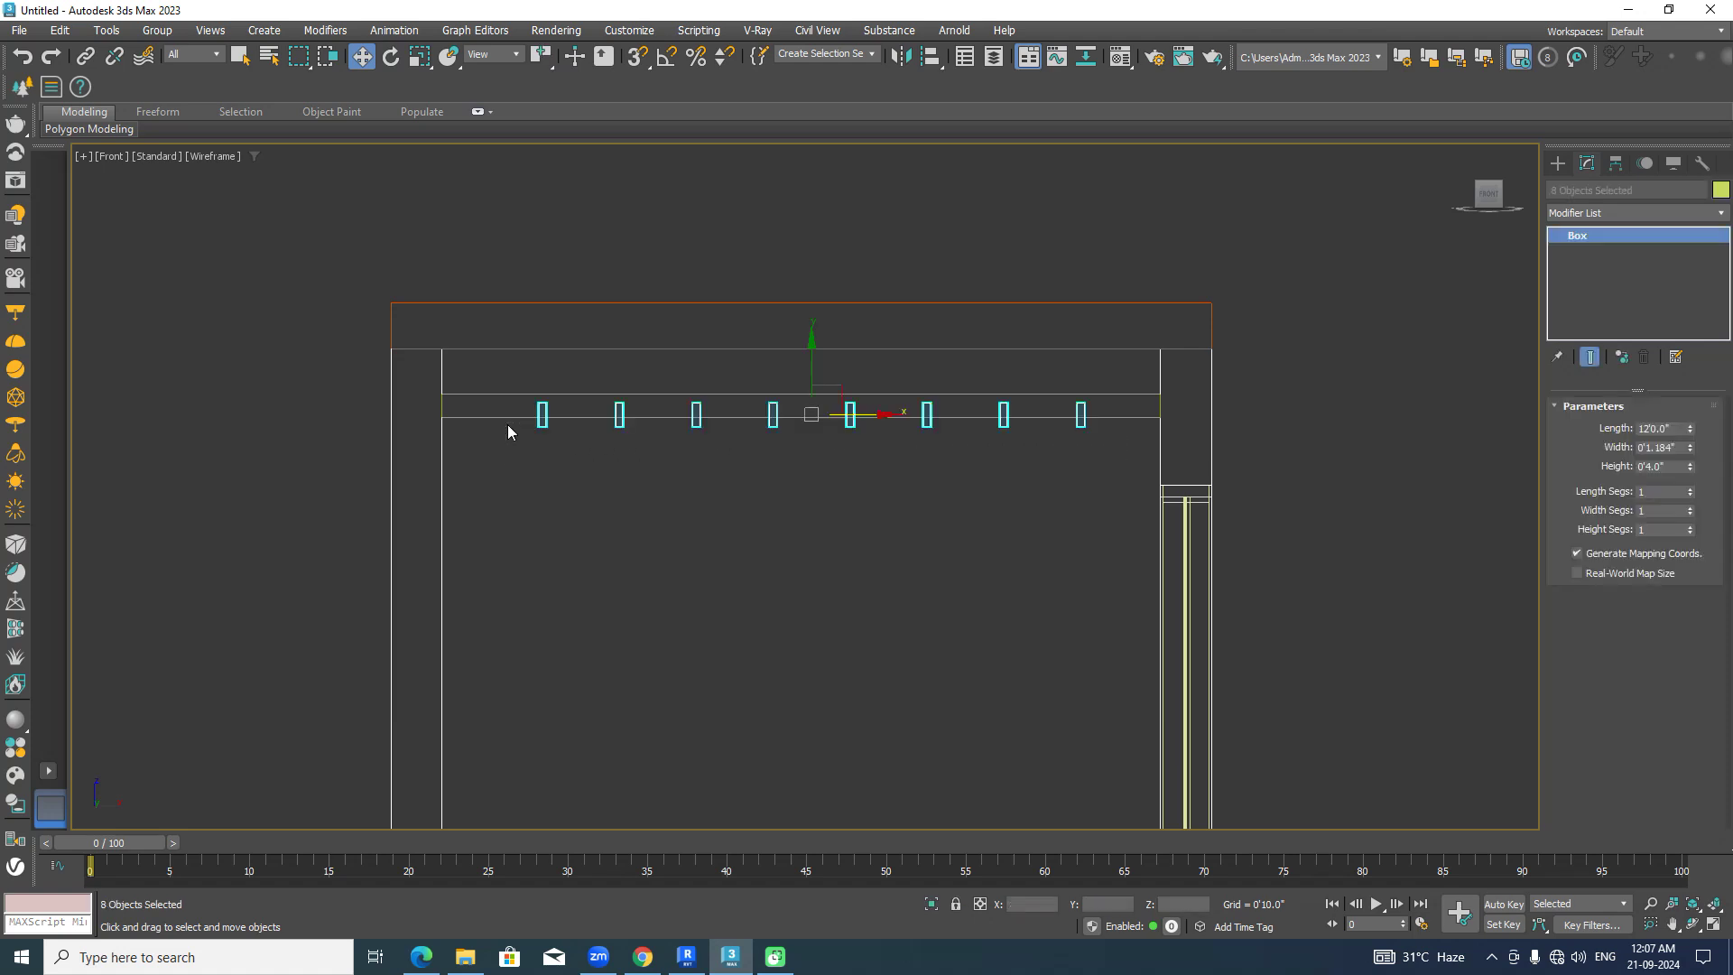
{"action": "left_click", "coordinate": [157, 30]}
{"action": "left_click", "coordinate": [169, 58]}
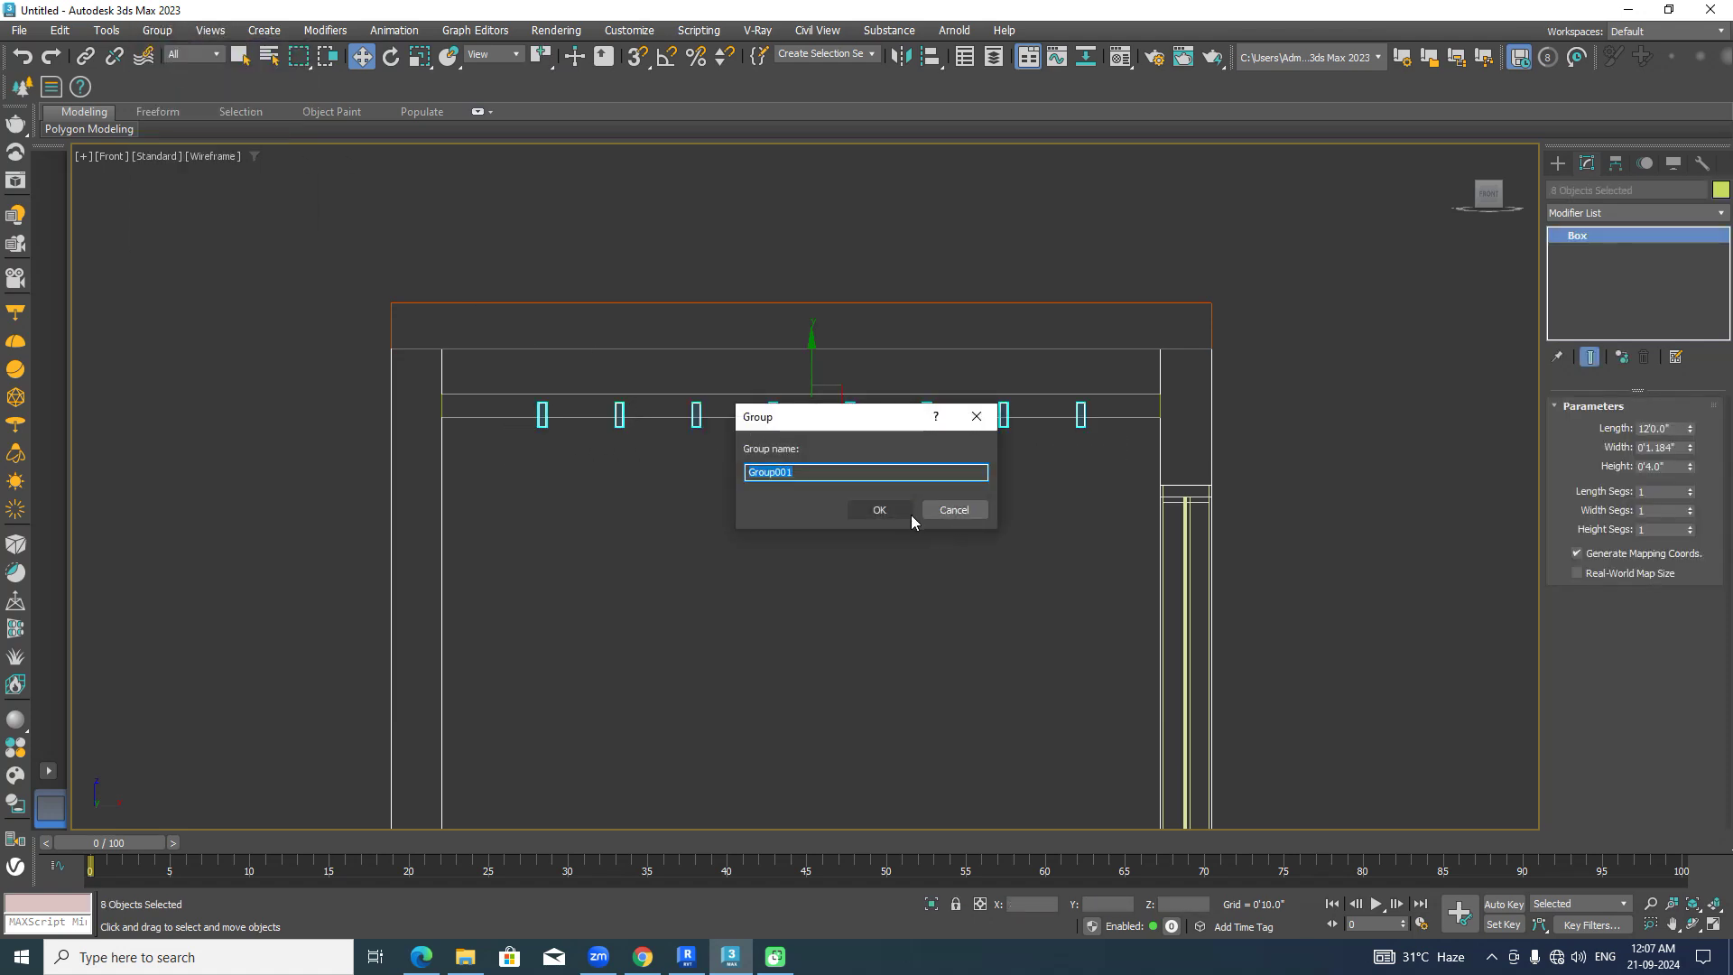
{"action": "left_click", "coordinate": [910, 511]}
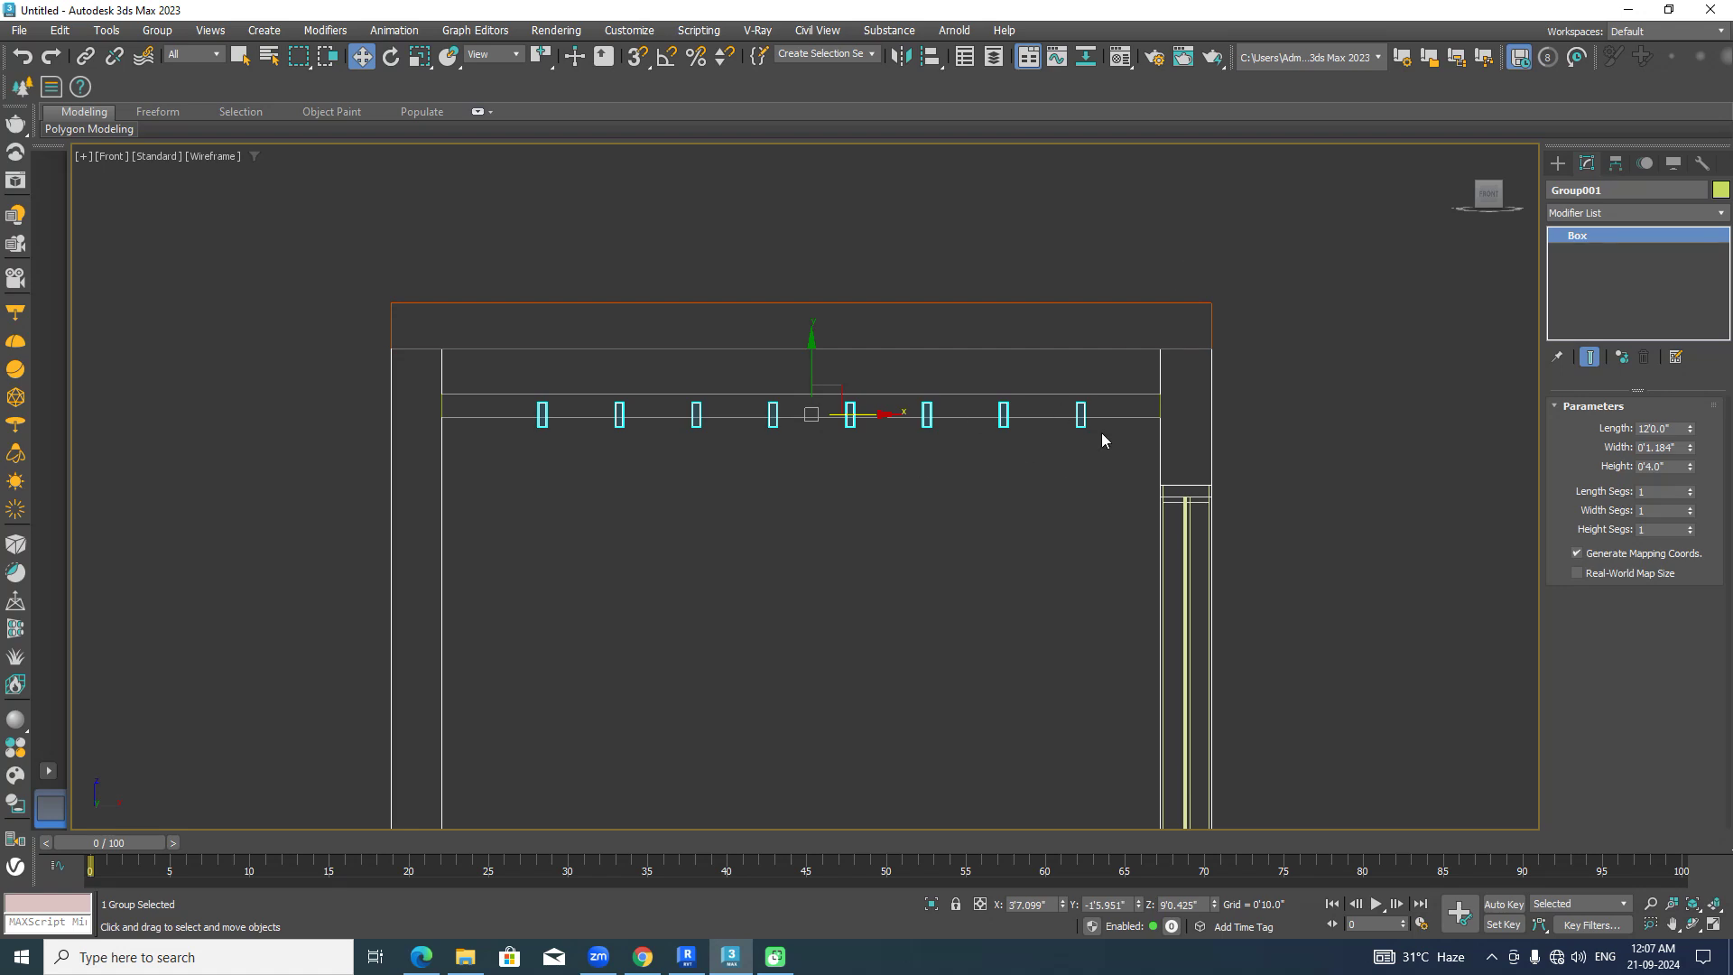
Align the strip group to the interior slab in X and Y position, pivot point to pivot point, and return to shaded display.
{"action": "left_click", "coordinate": [932, 57]}
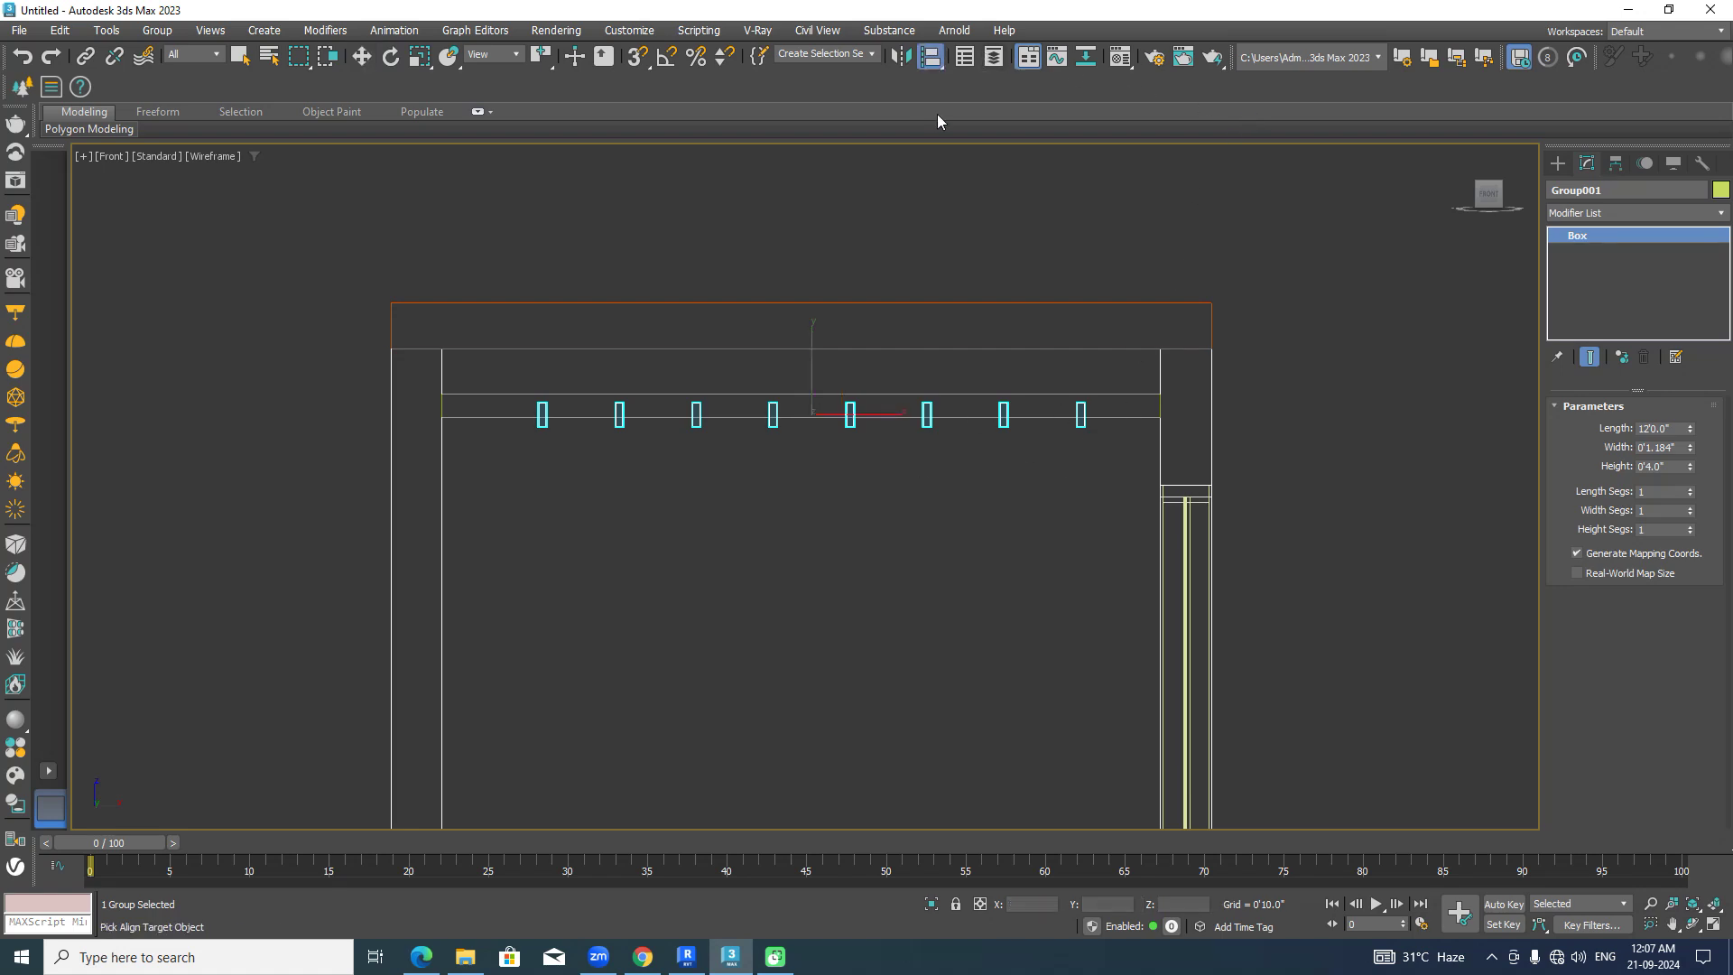
{"action": "left_click", "coordinate": [1129, 416]}
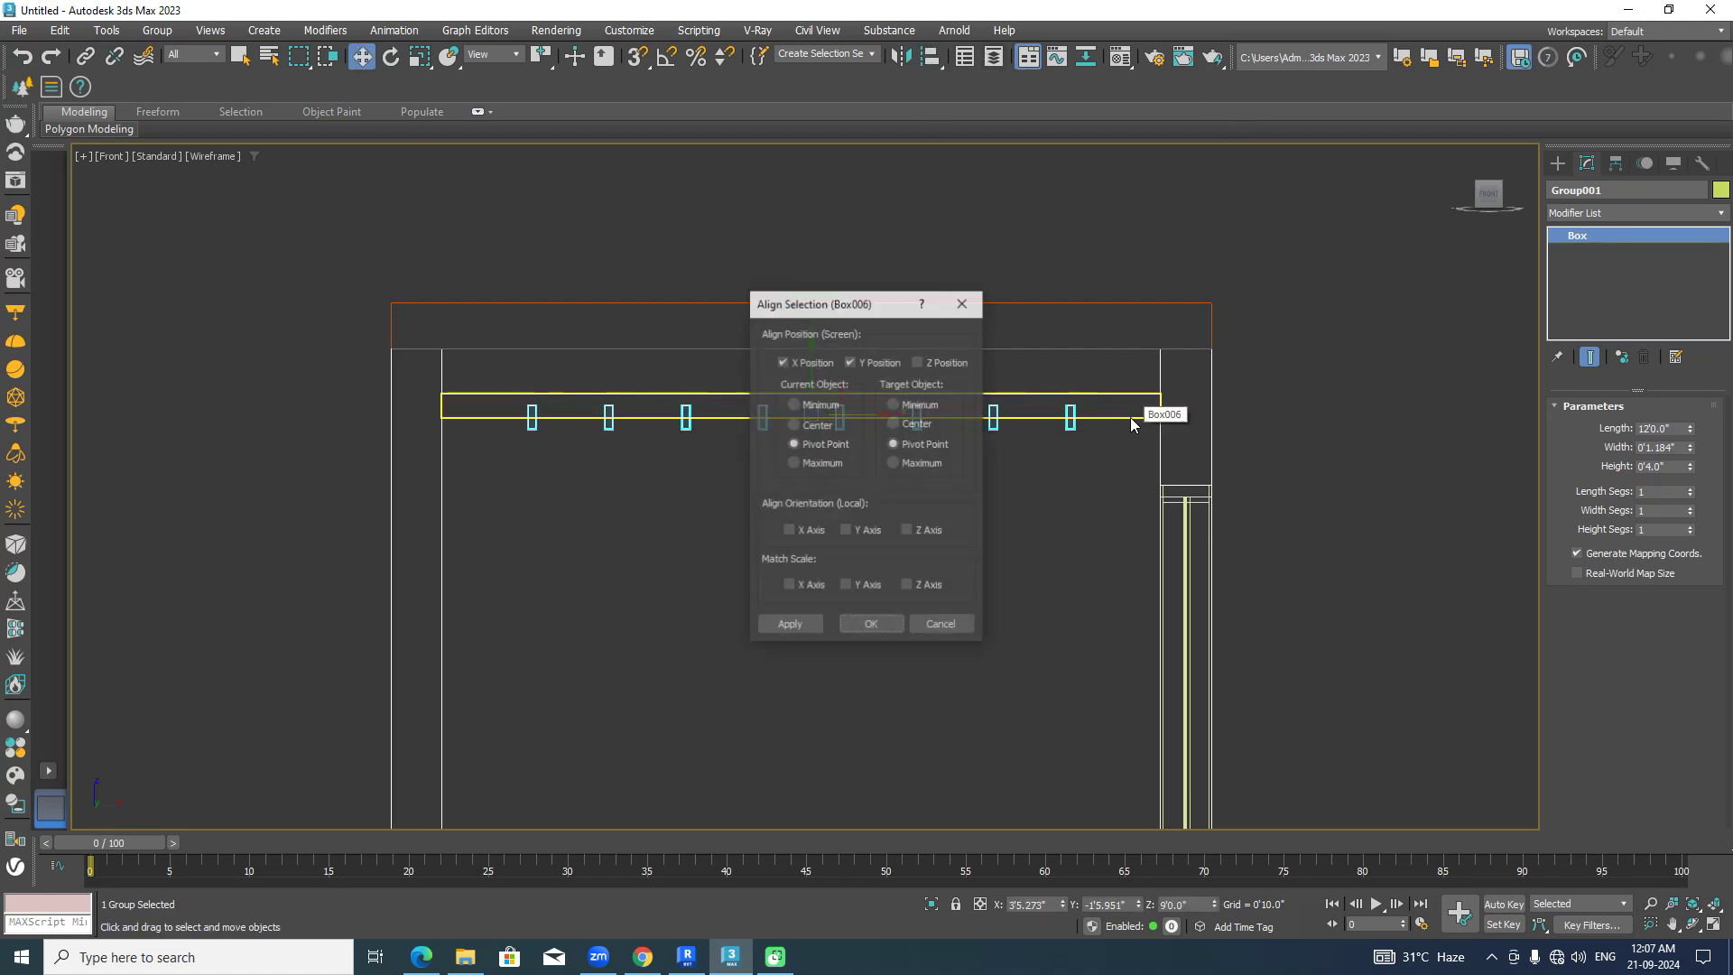
{"action": "left_click_drag", "start_coordinate": [839, 304], "coordinate": [1169, 349]}
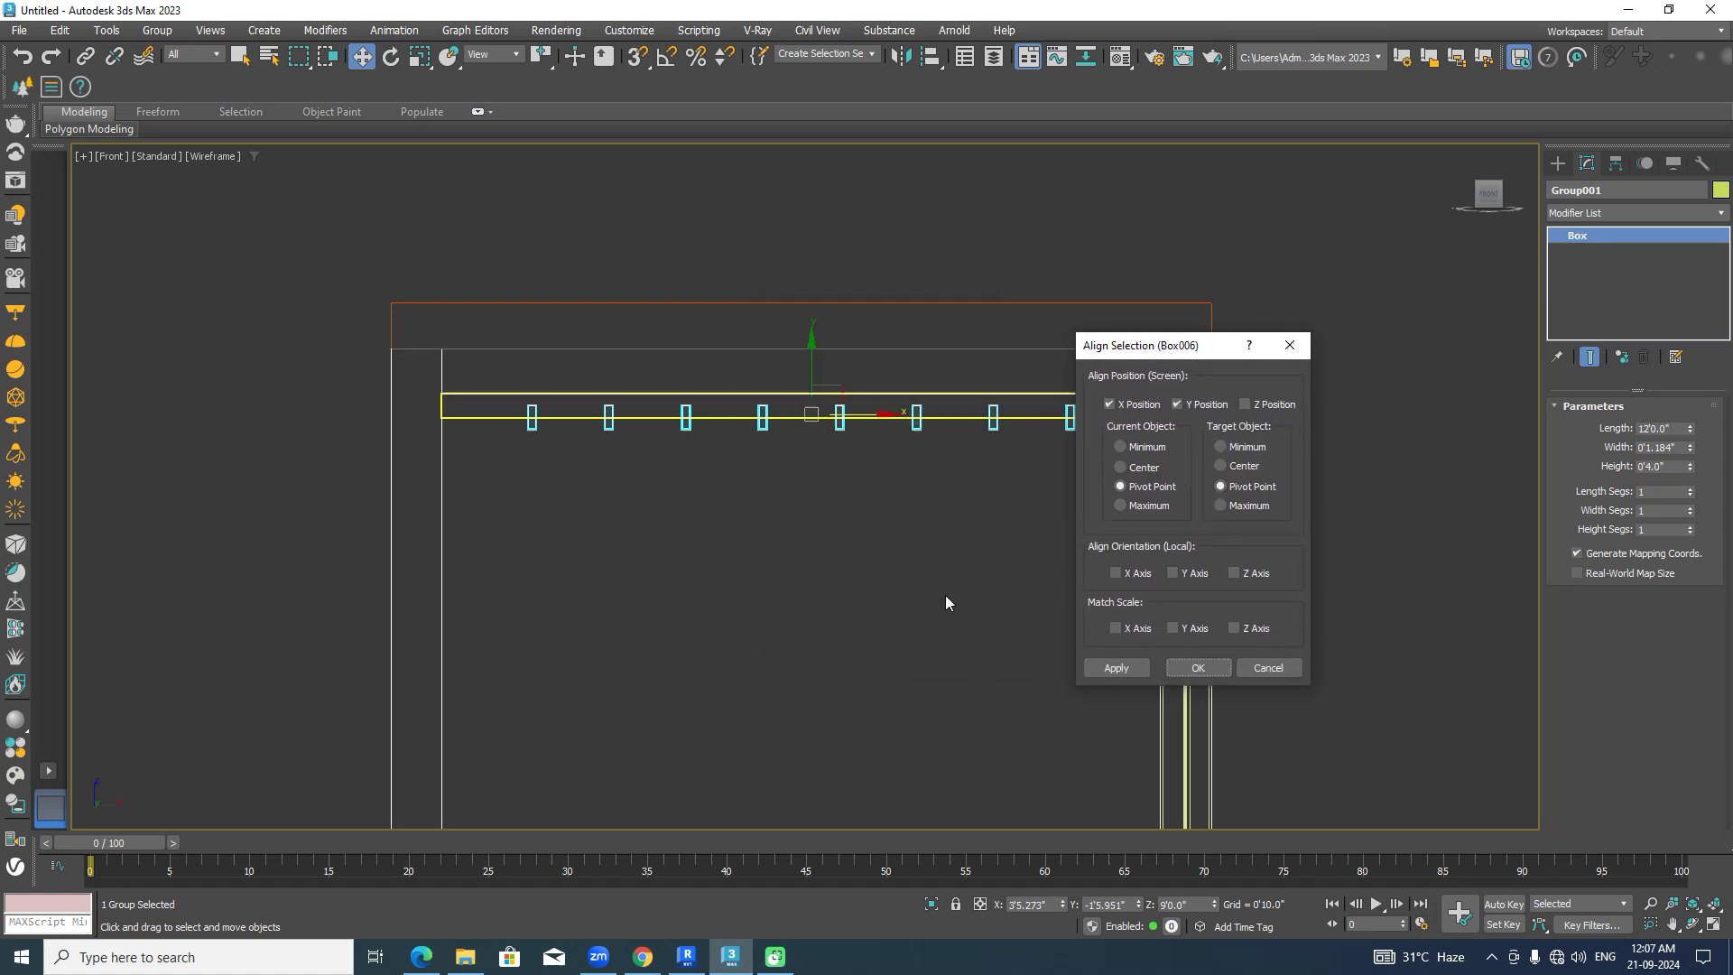
{"action": "left_click", "coordinate": [1197, 667]}
{"action": "key", "text": "F3"}
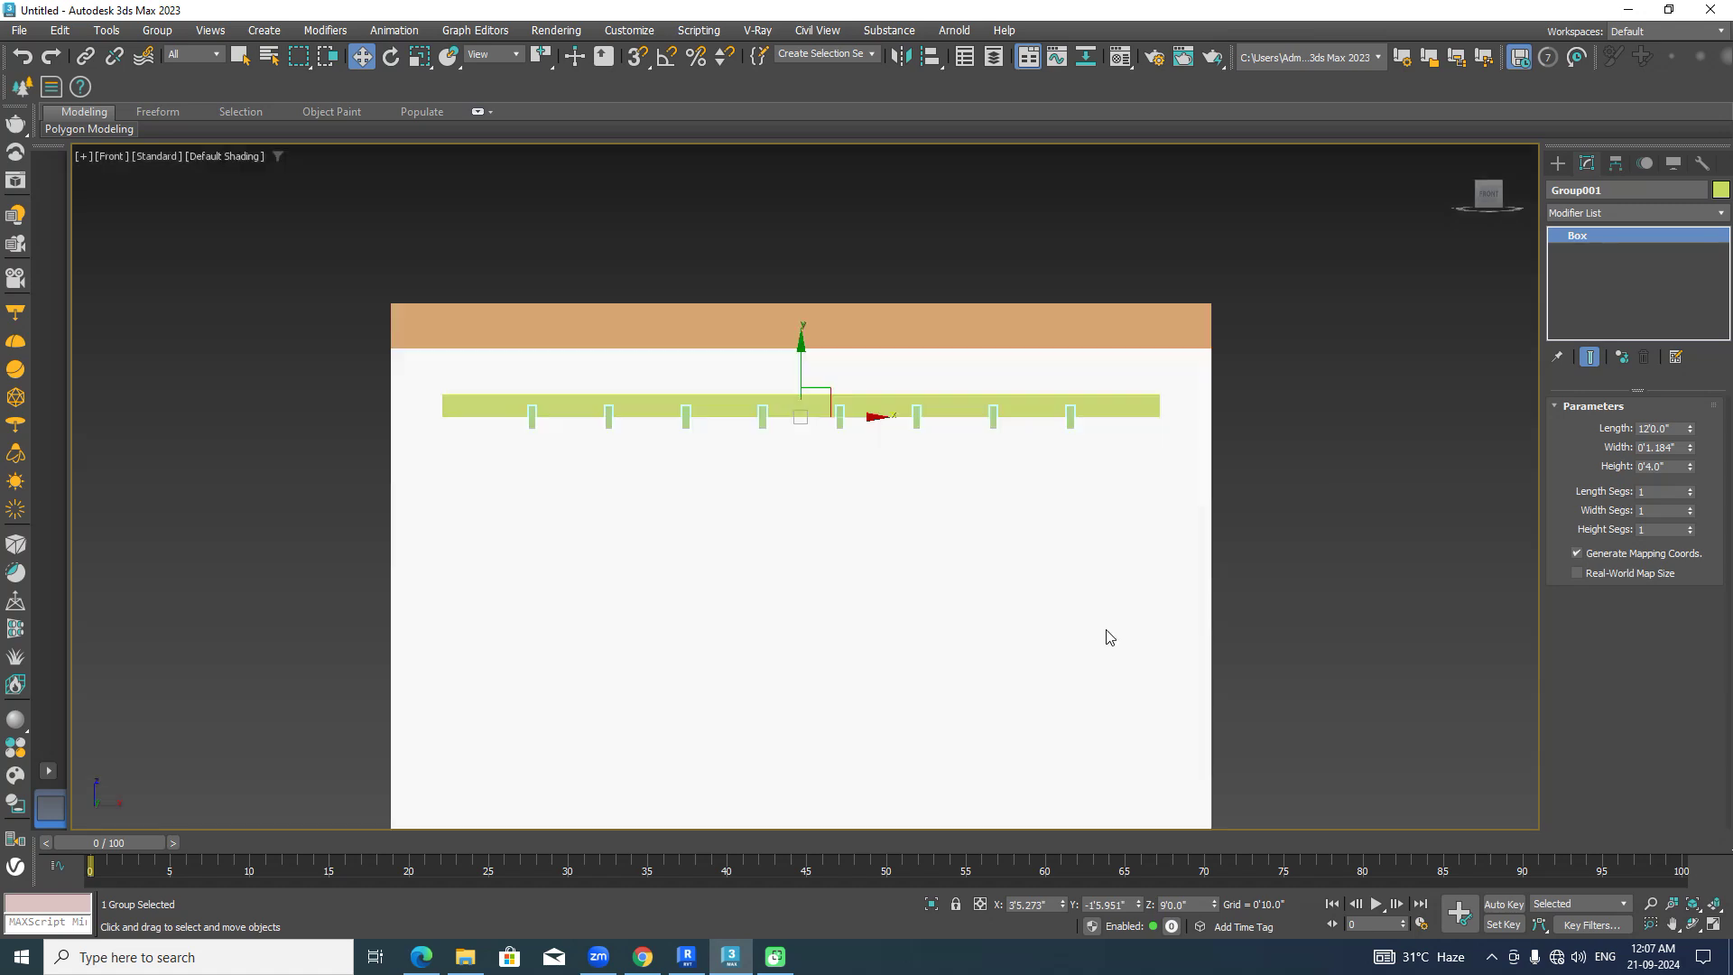
Select the interior slab together with the strip group and isolate them from the rest of the room.
{"action": "middle_click_drag", "start_coordinate": [1006, 627], "coordinate": [1148, 481], "text": "alt"}
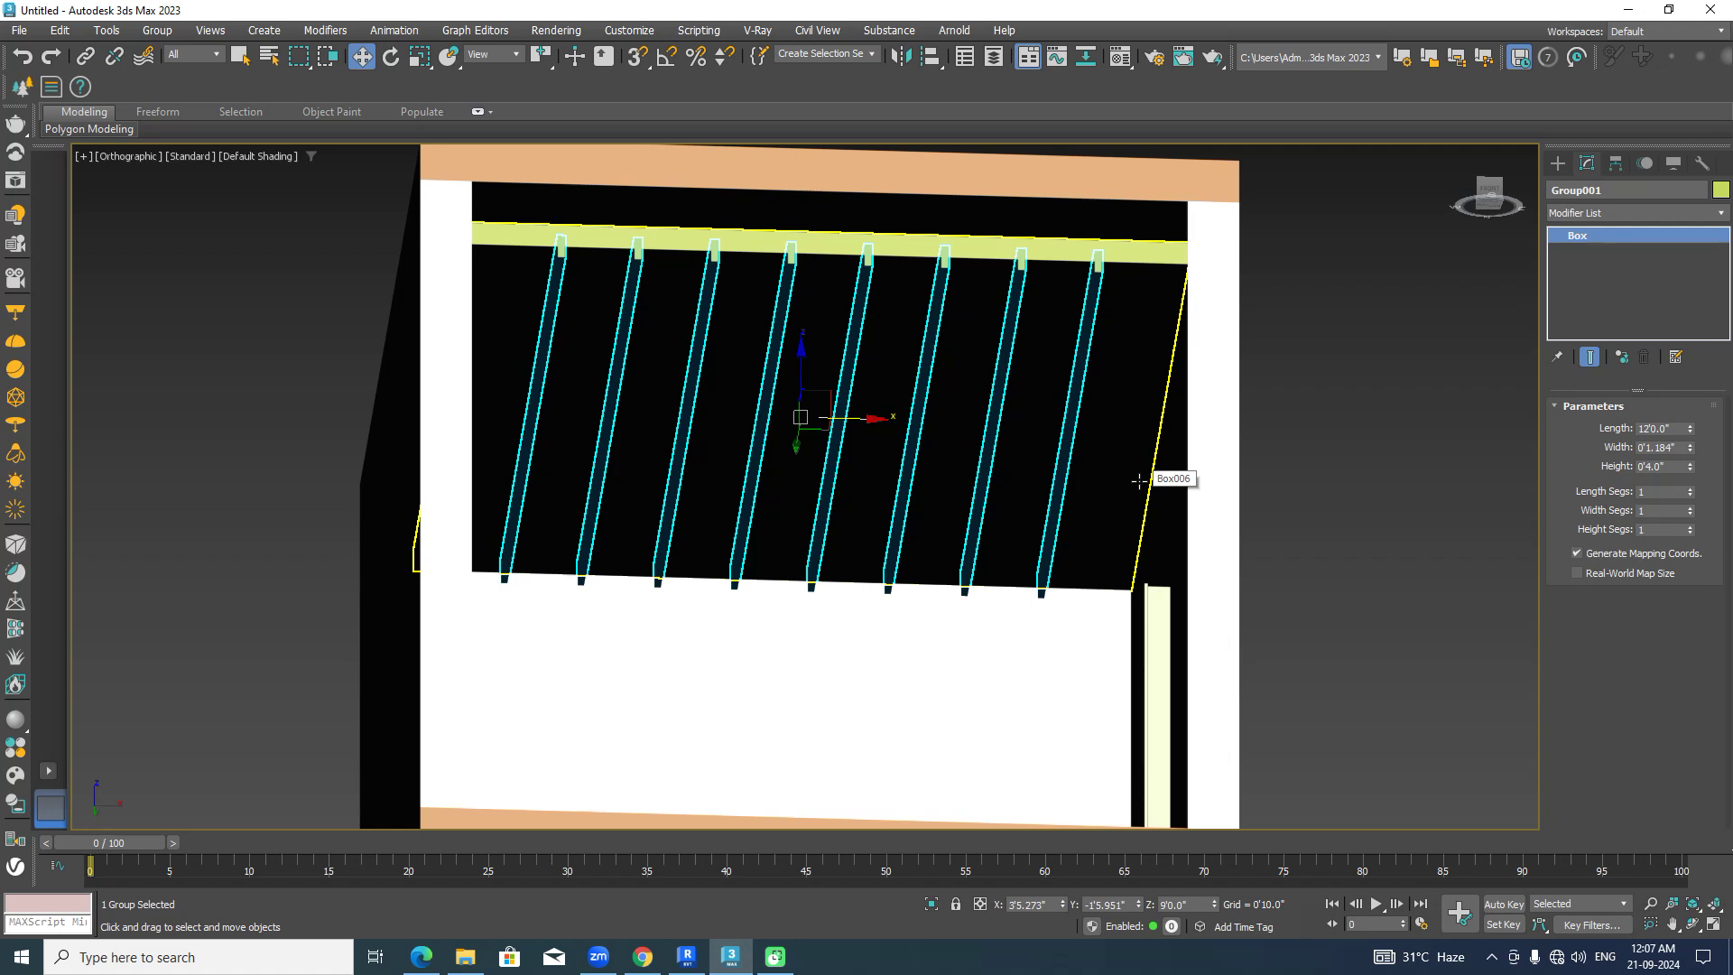
{"action": "left_click", "coordinate": [1389, 419]}
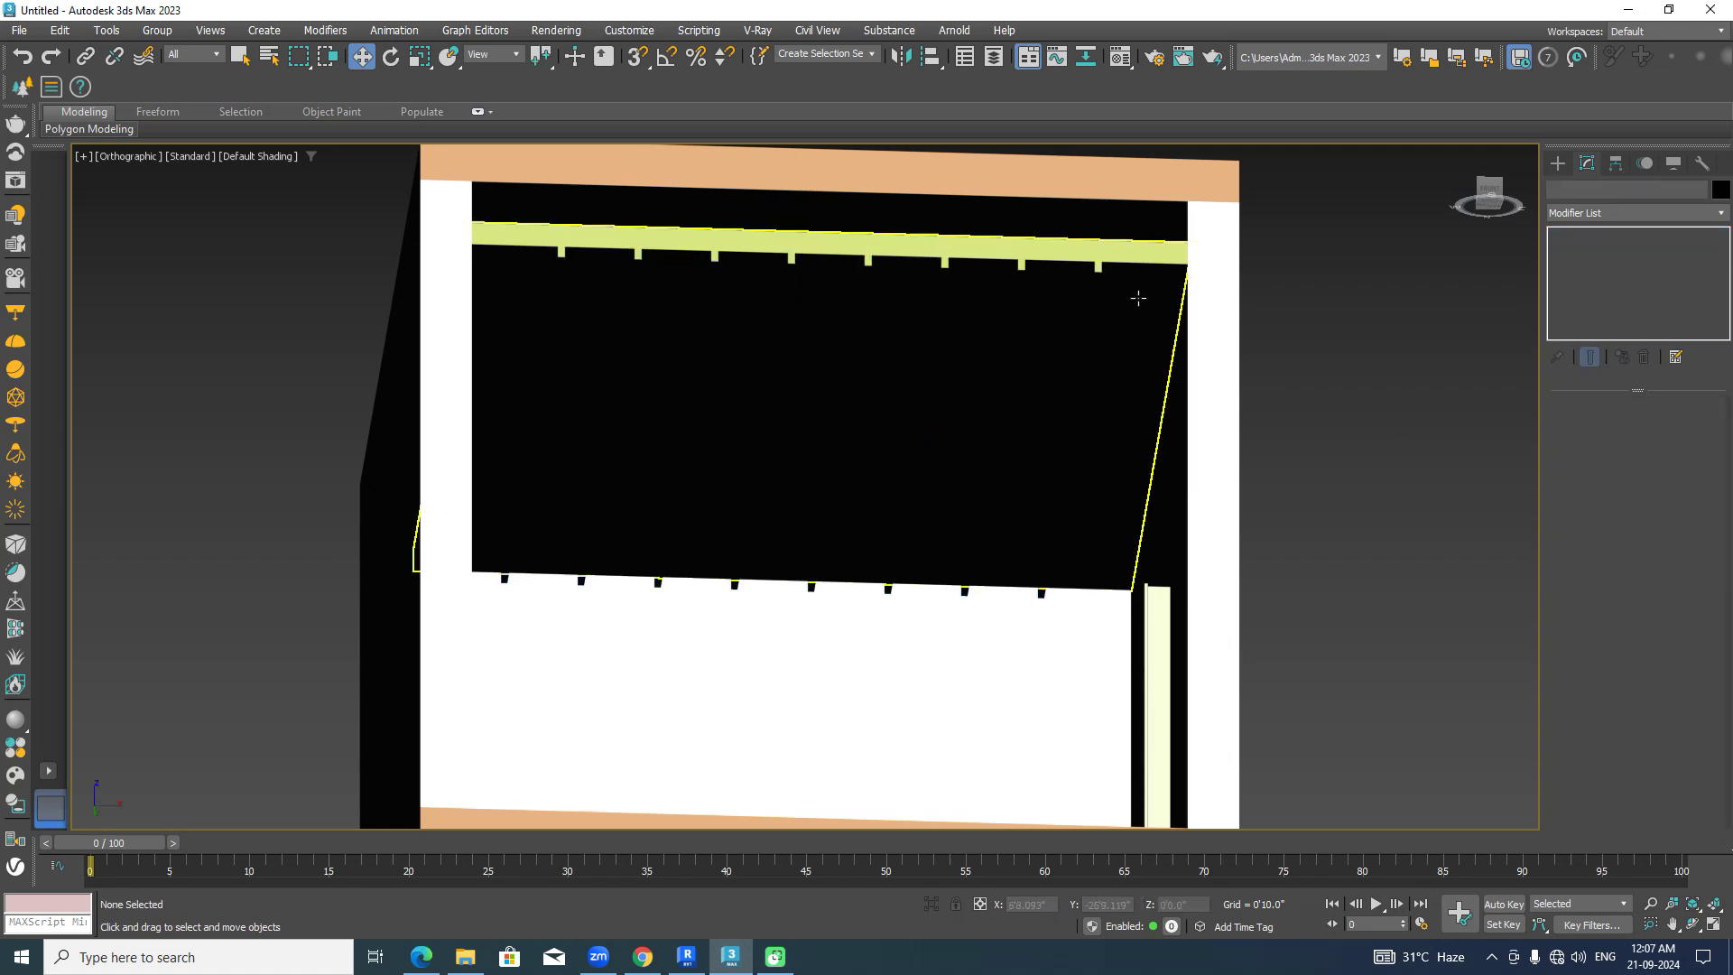
{"action": "left_click", "coordinate": [1111, 320]}
{"action": "left_click", "coordinate": [1093, 303], "text": "ctrl"}
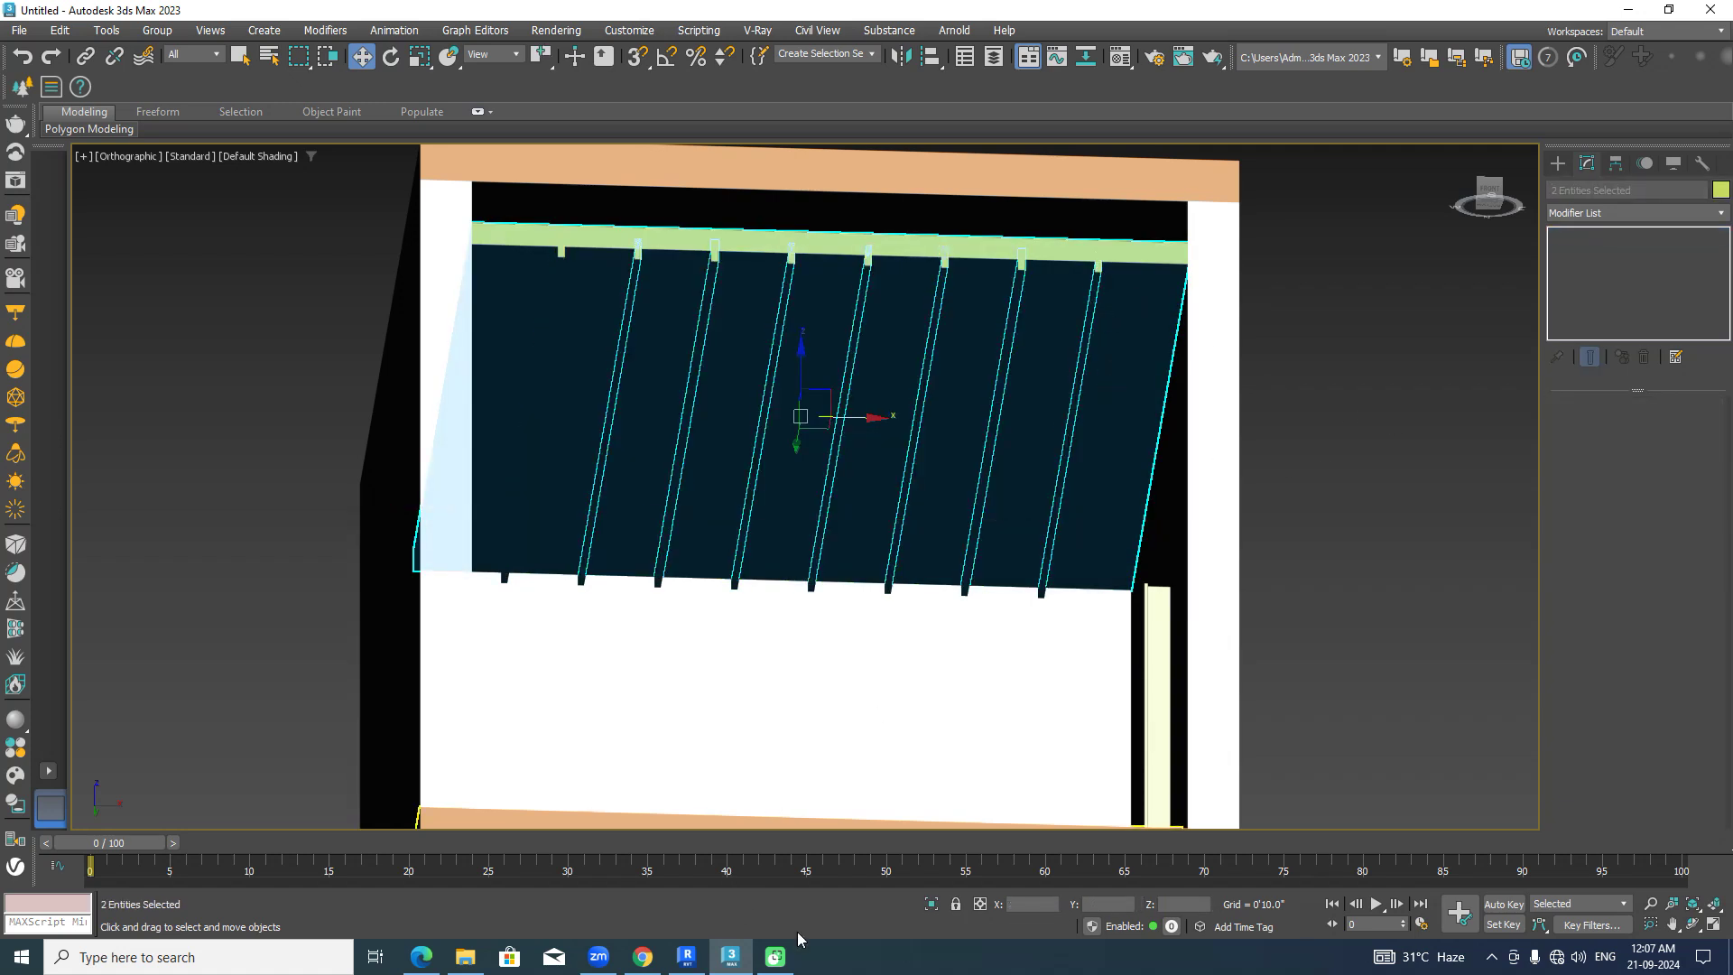
{"action": "left_click", "coordinate": [932, 904]}
{"action": "middle_click_drag", "start_coordinate": [1196, 704], "coordinate": [1135, 582]}
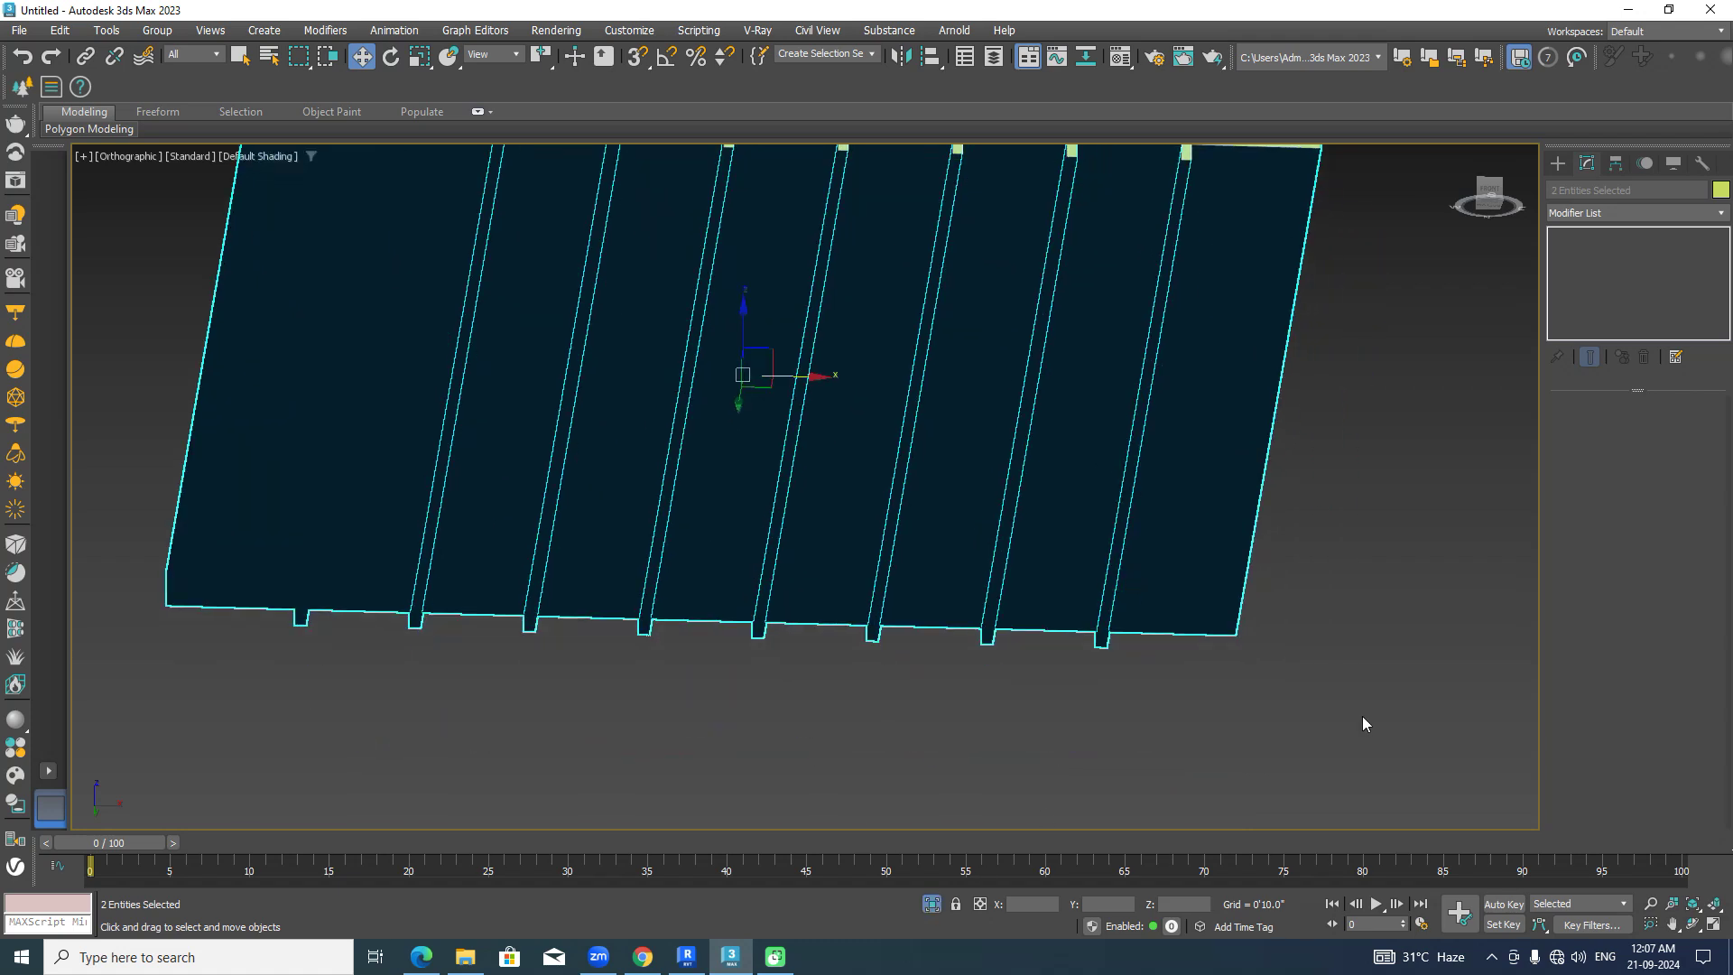
{"action": "left_click", "coordinate": [1353, 718]}
Subtract the strip group from the interior slab with ProBoolean, picking the group as an instance, and return to standard primitives.
{"action": "scroll", "coordinate": [1353, 717], "scroll_direction": "down", "scroll_amount": 3}
{"action": "middle_click_drag", "start_coordinate": [1323, 722], "coordinate": [1188, 409], "text": "alt"}
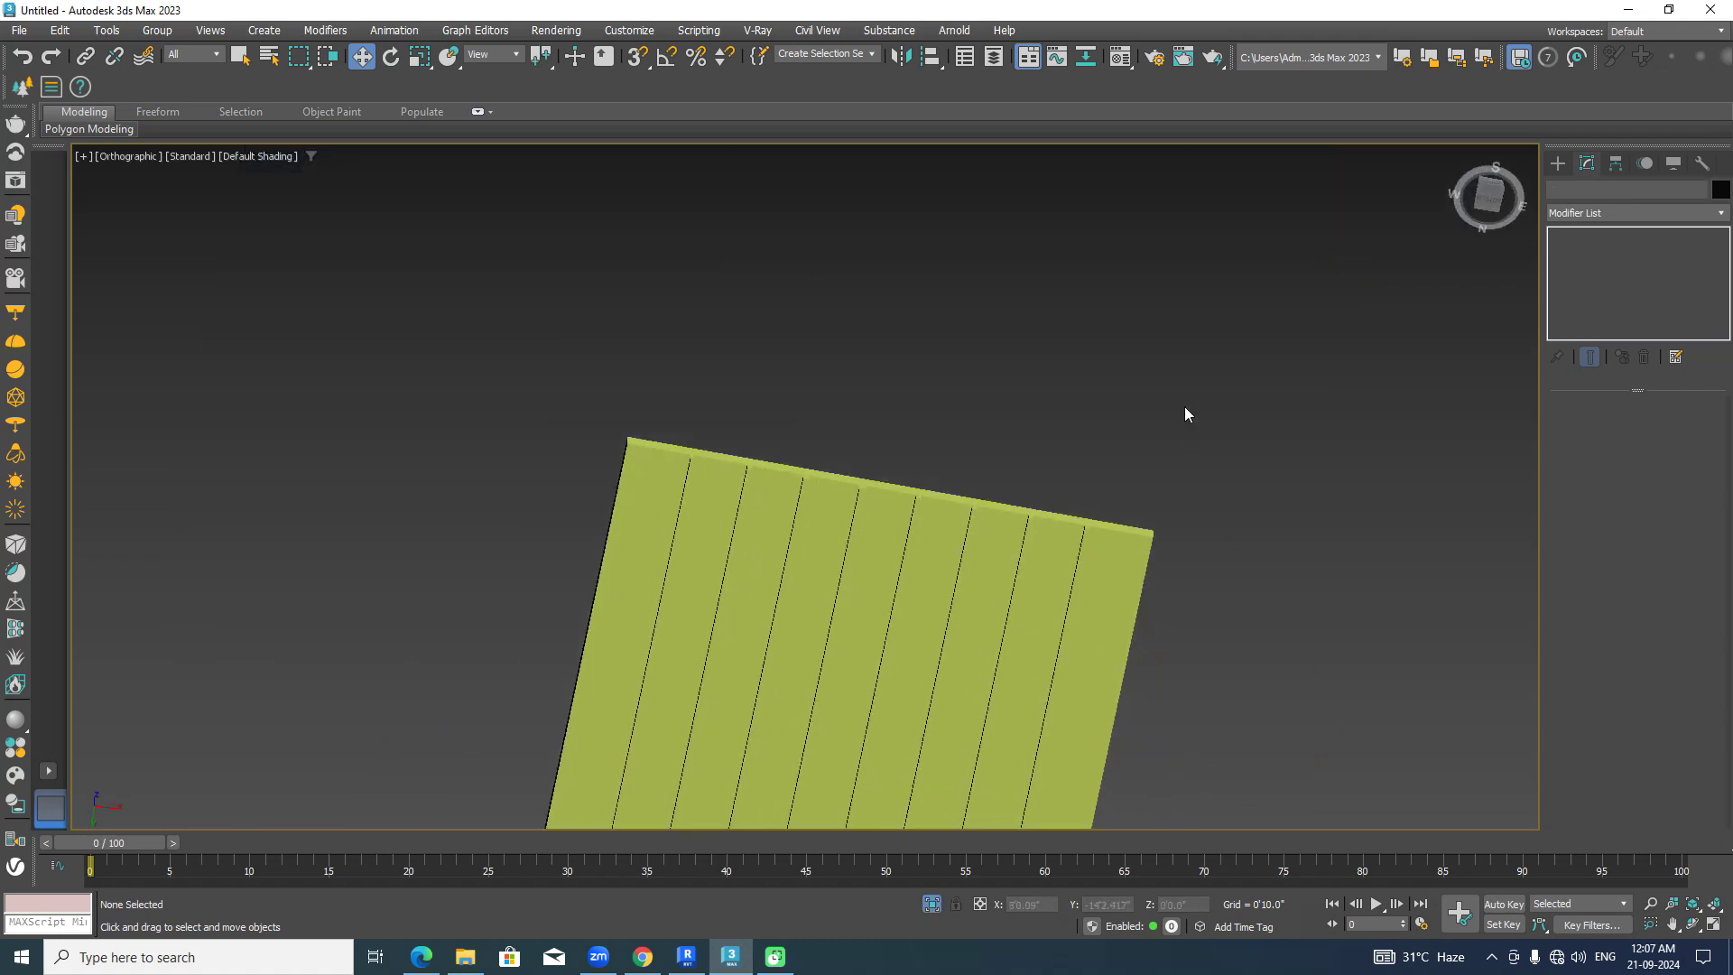
{"action": "scroll", "coordinate": [1114, 557], "scroll_direction": "up", "scroll_amount": 5}
{"action": "scroll", "coordinate": [1114, 558], "scroll_direction": "down", "scroll_amount": 6}
{"action": "middle_click_drag", "start_coordinate": [1117, 554], "coordinate": [1319, 433], "text": "alt"}
{"action": "scroll", "coordinate": [1200, 502], "scroll_direction": "up", "scroll_amount": 5}
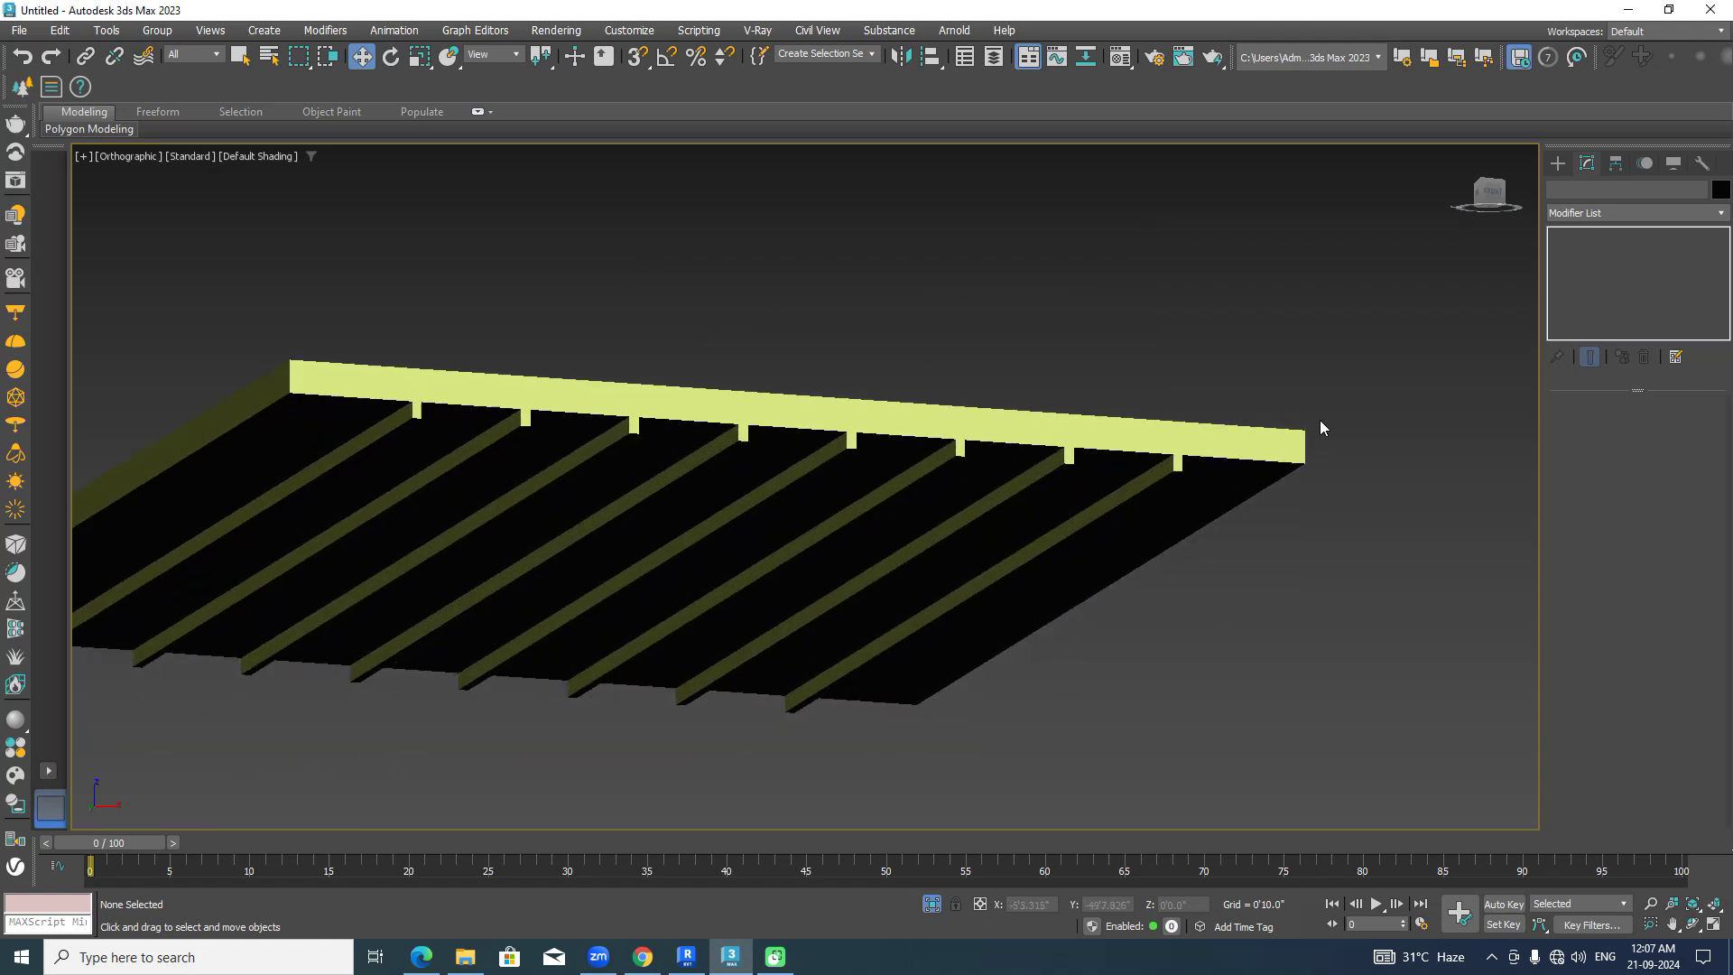
{"action": "left_click", "coordinate": [1278, 442]}
{"action": "left_click", "coordinate": [1556, 164]}
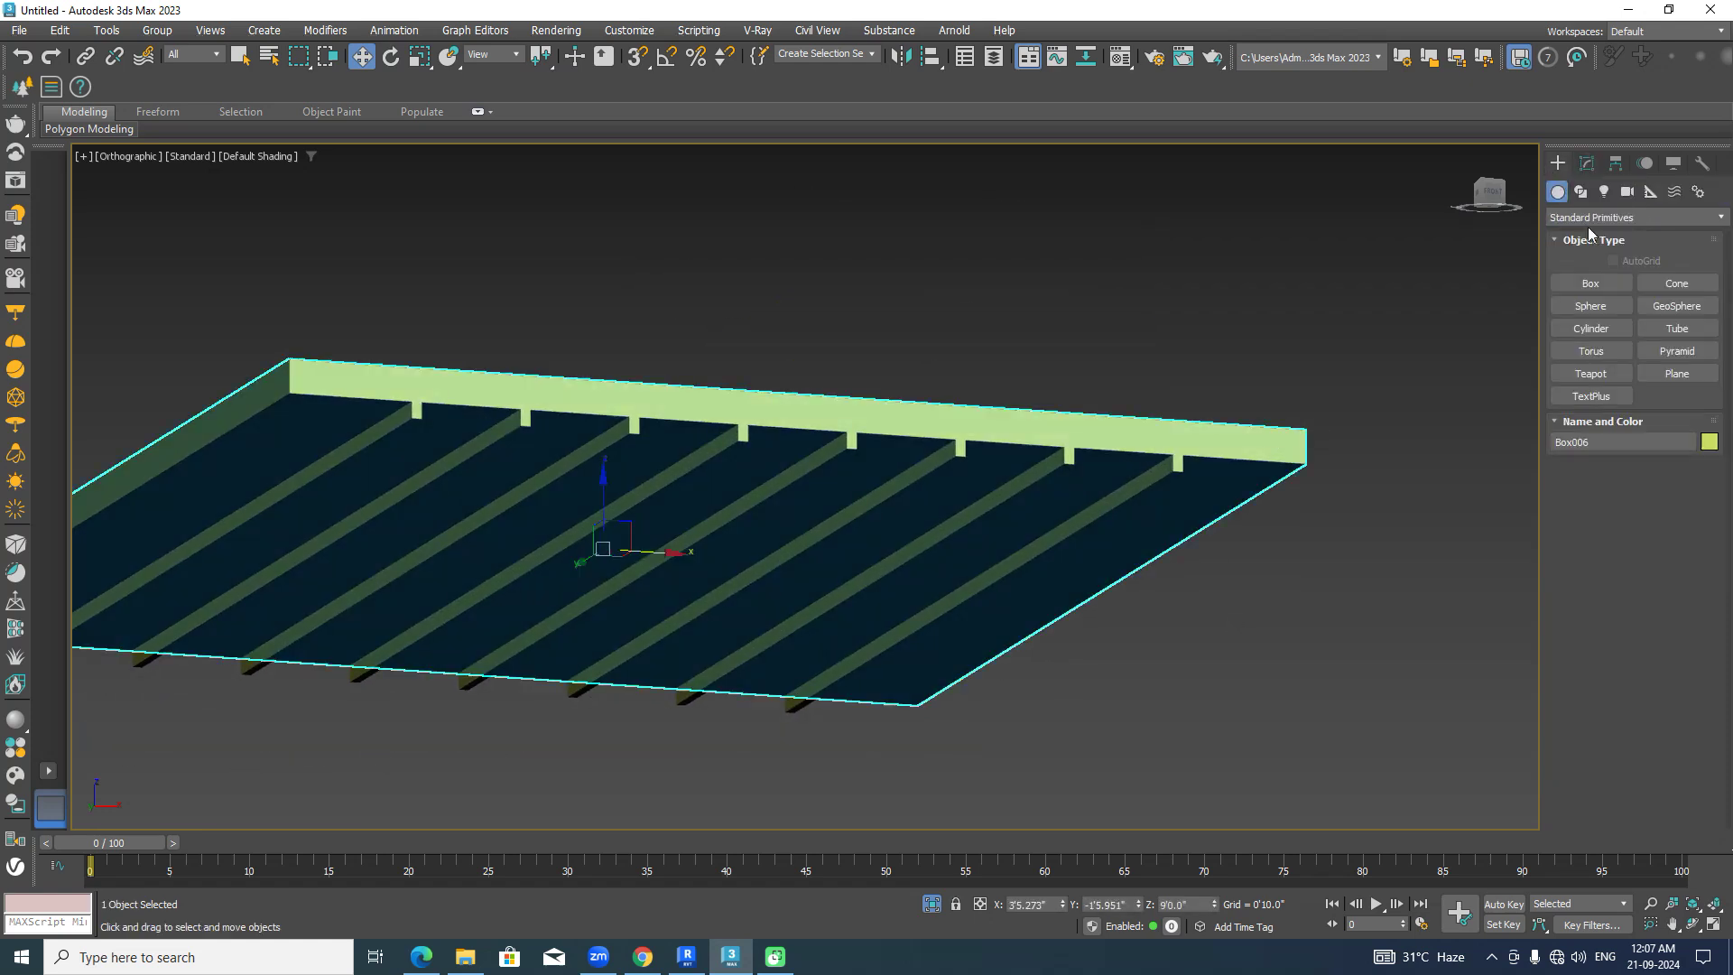
{"action": "left_click", "coordinate": [1592, 218]}
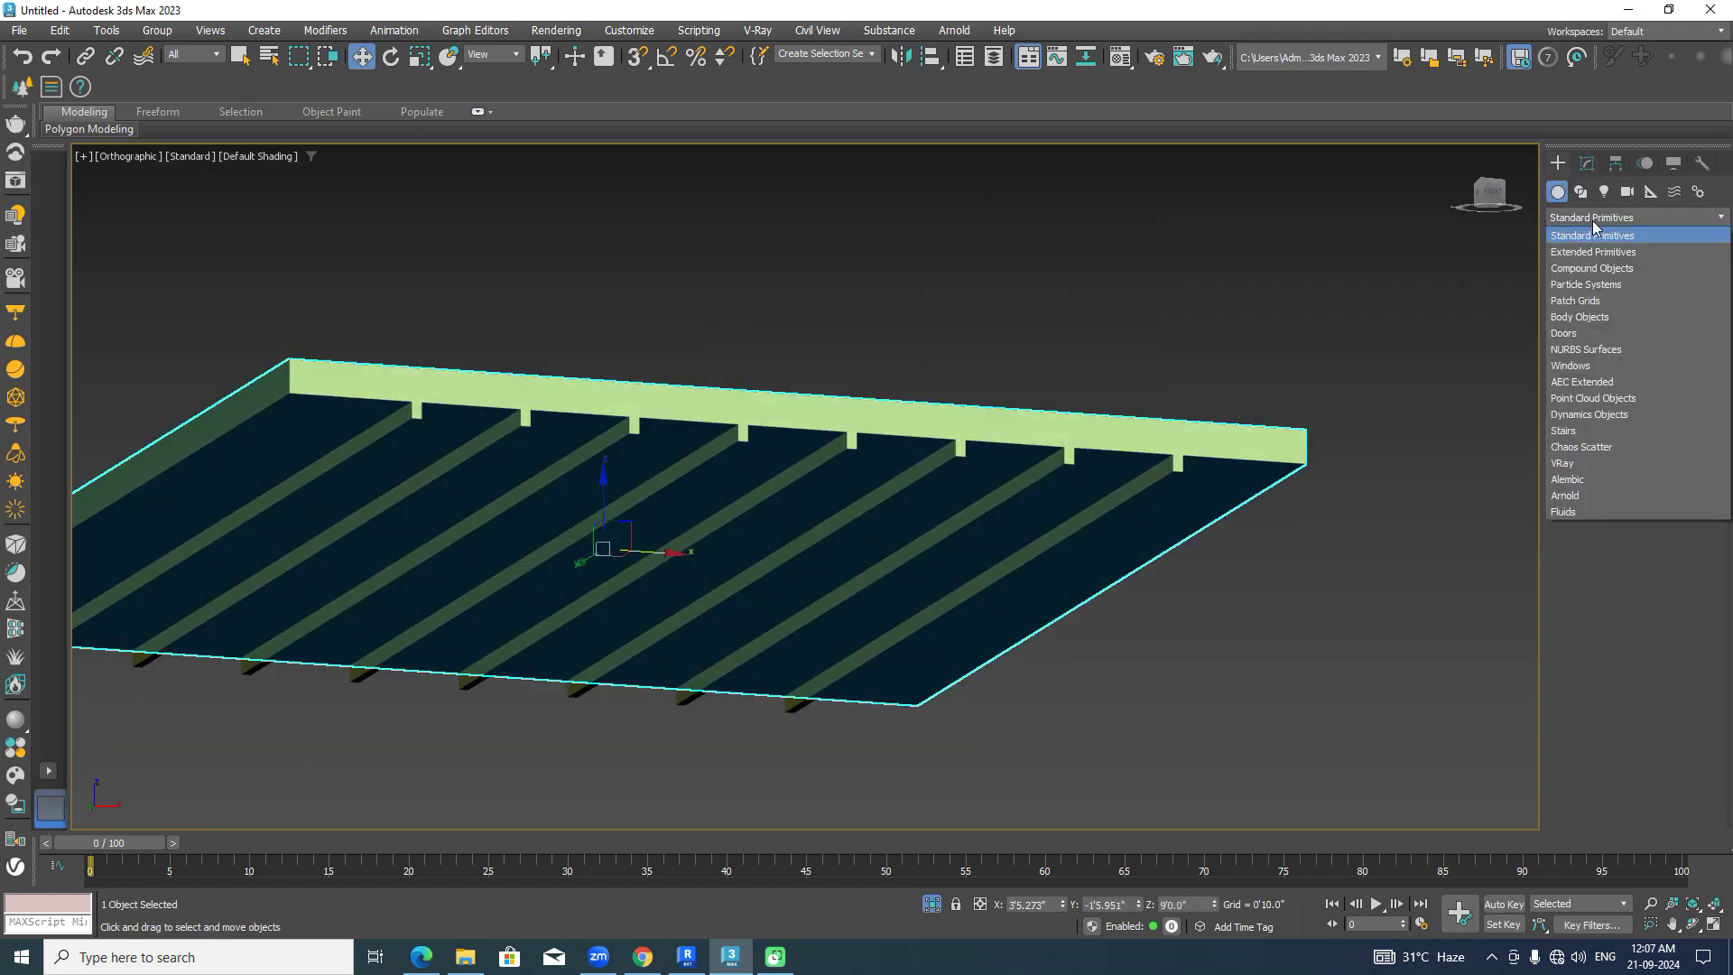
{"action": "left_click", "coordinate": [1588, 269]}
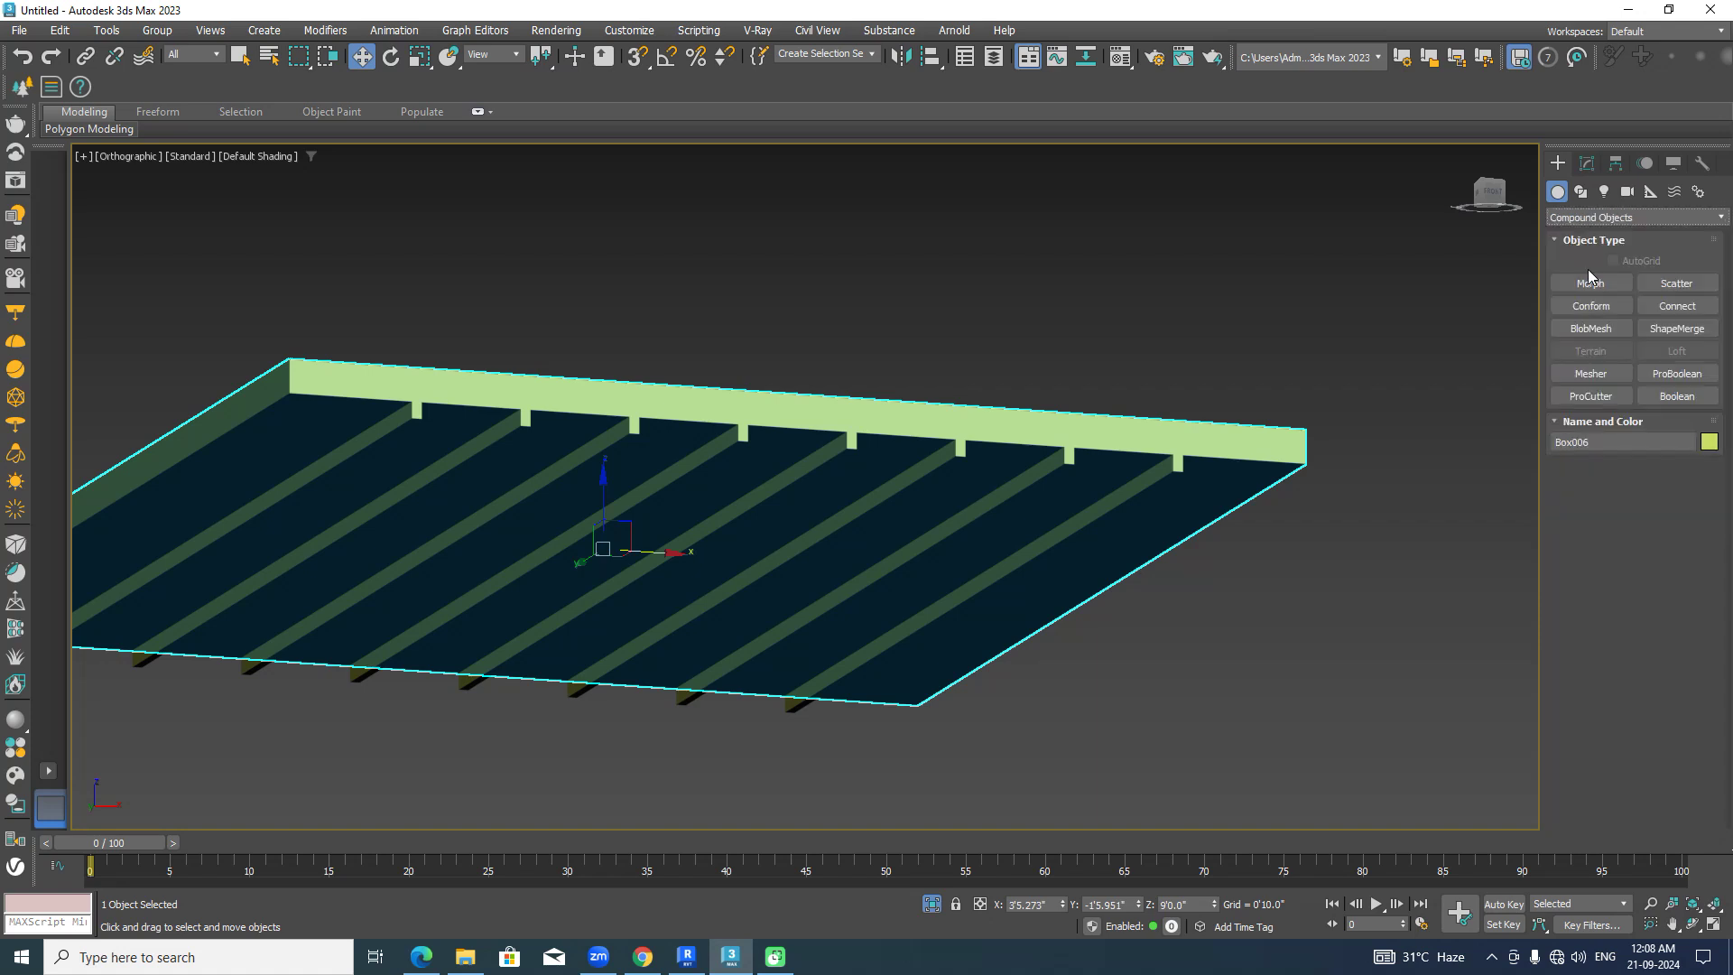
{"action": "left_click", "coordinate": [1677, 372]}
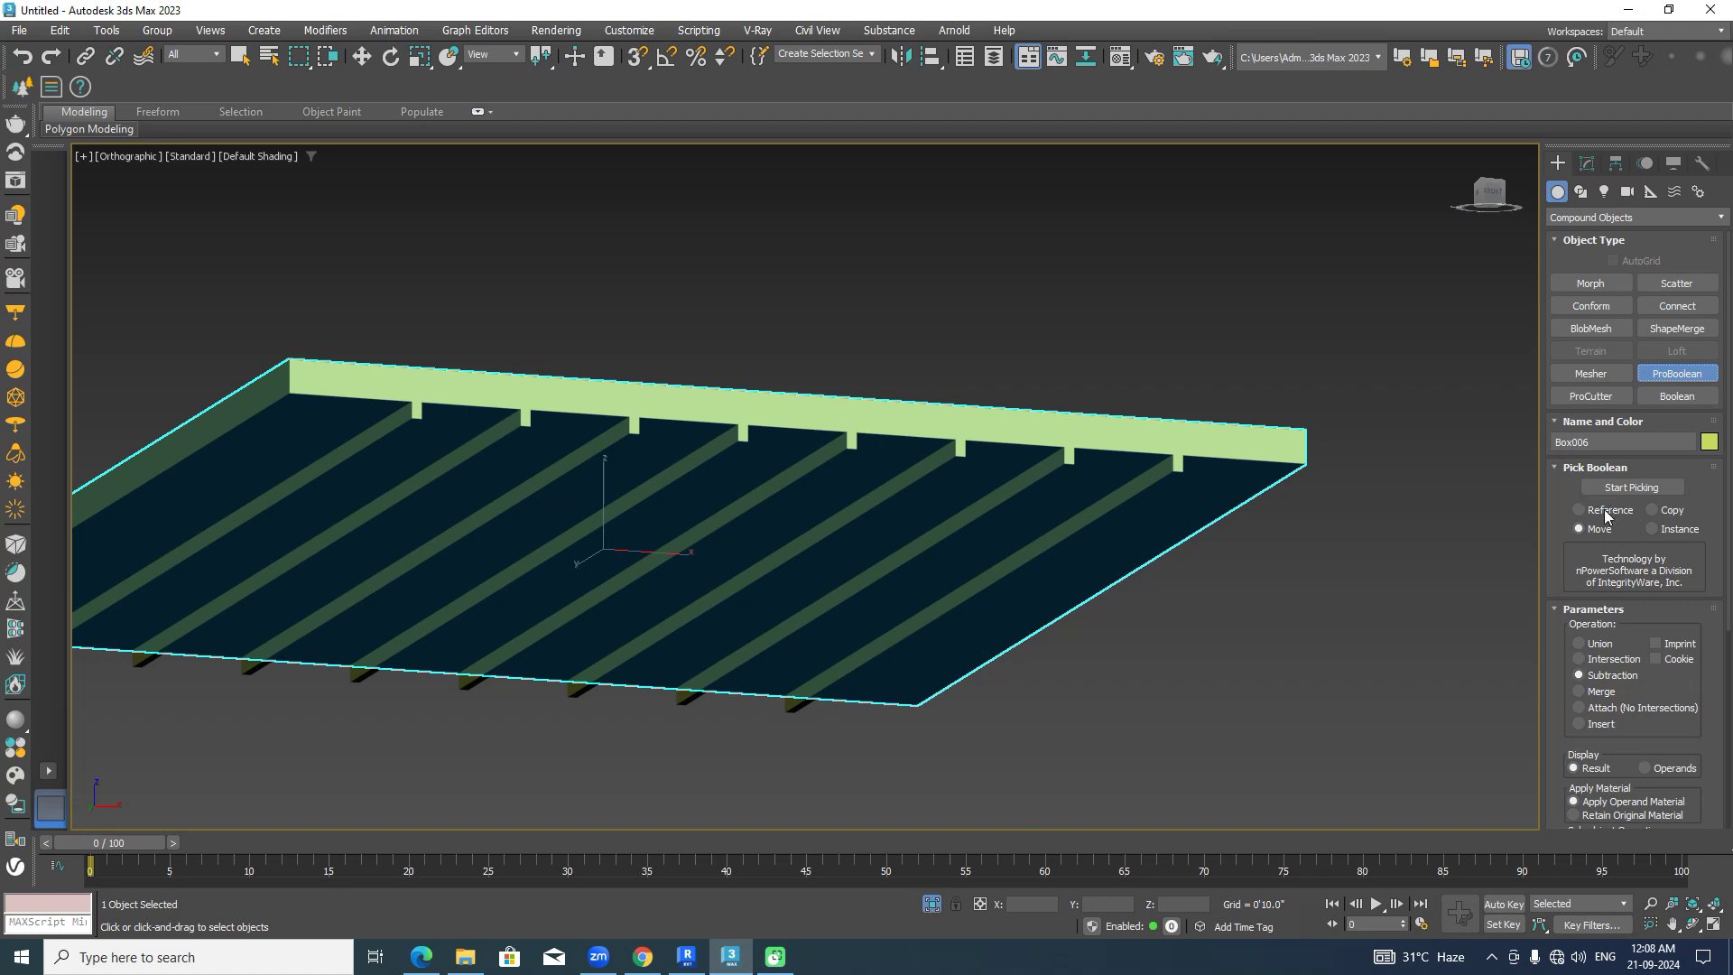
{"action": "left_click", "coordinate": [1653, 530]}
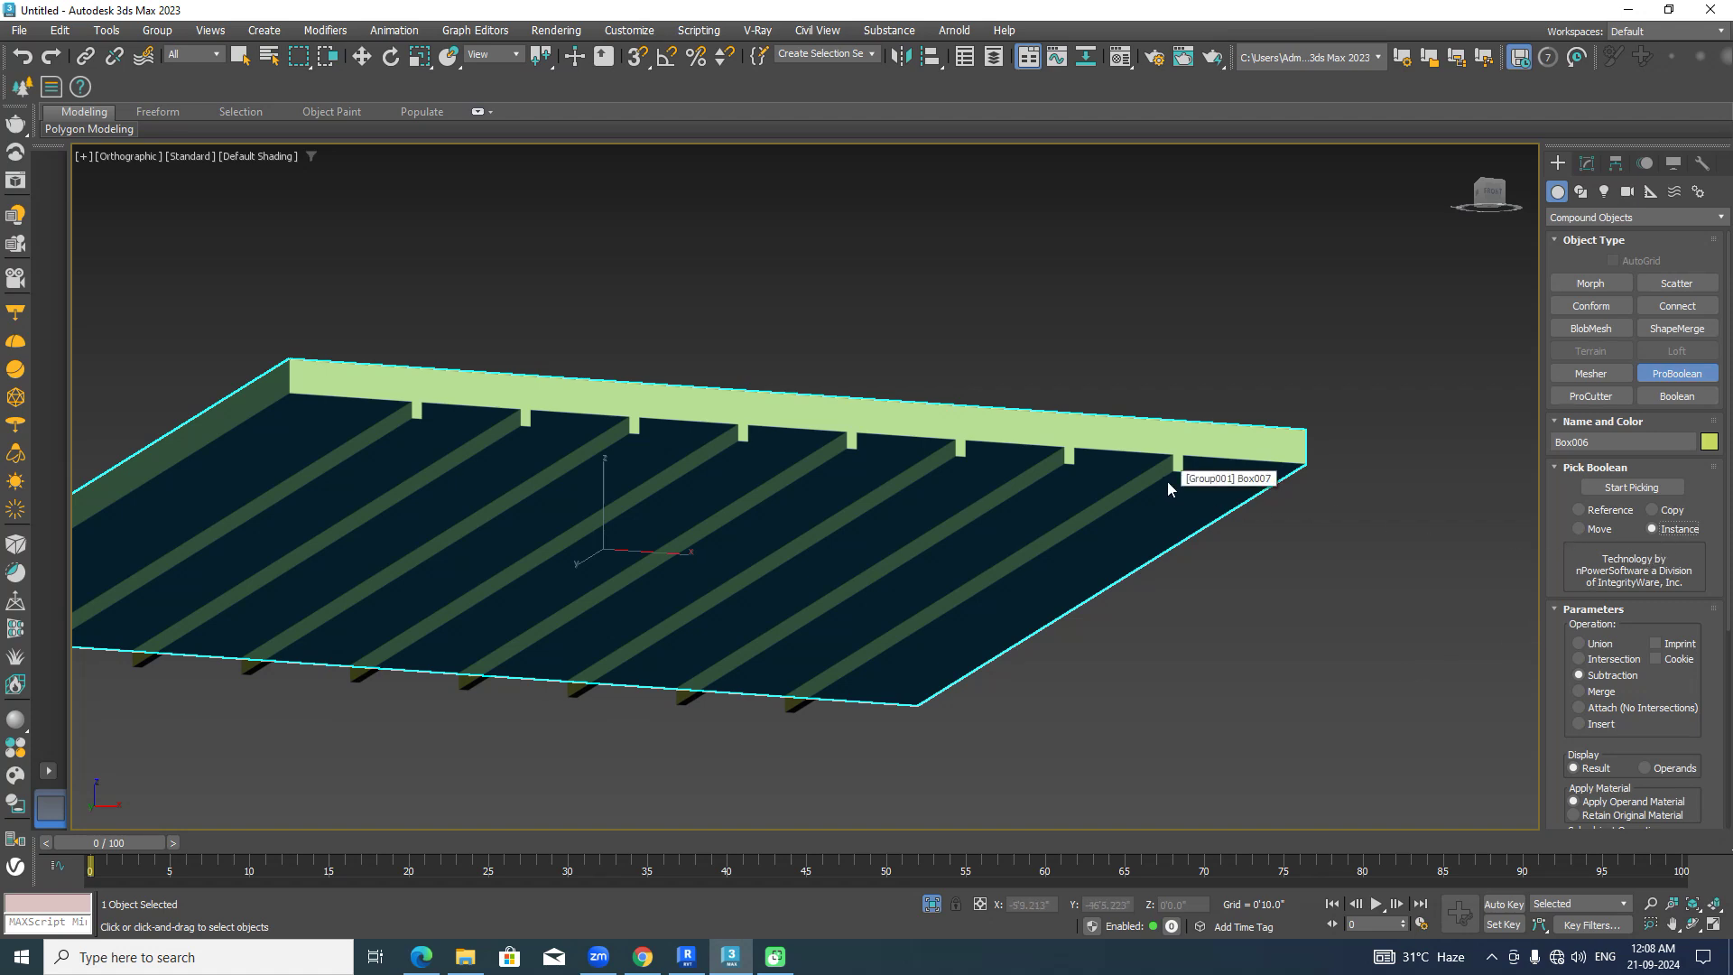
{"action": "left_click", "coordinate": [1617, 482]}
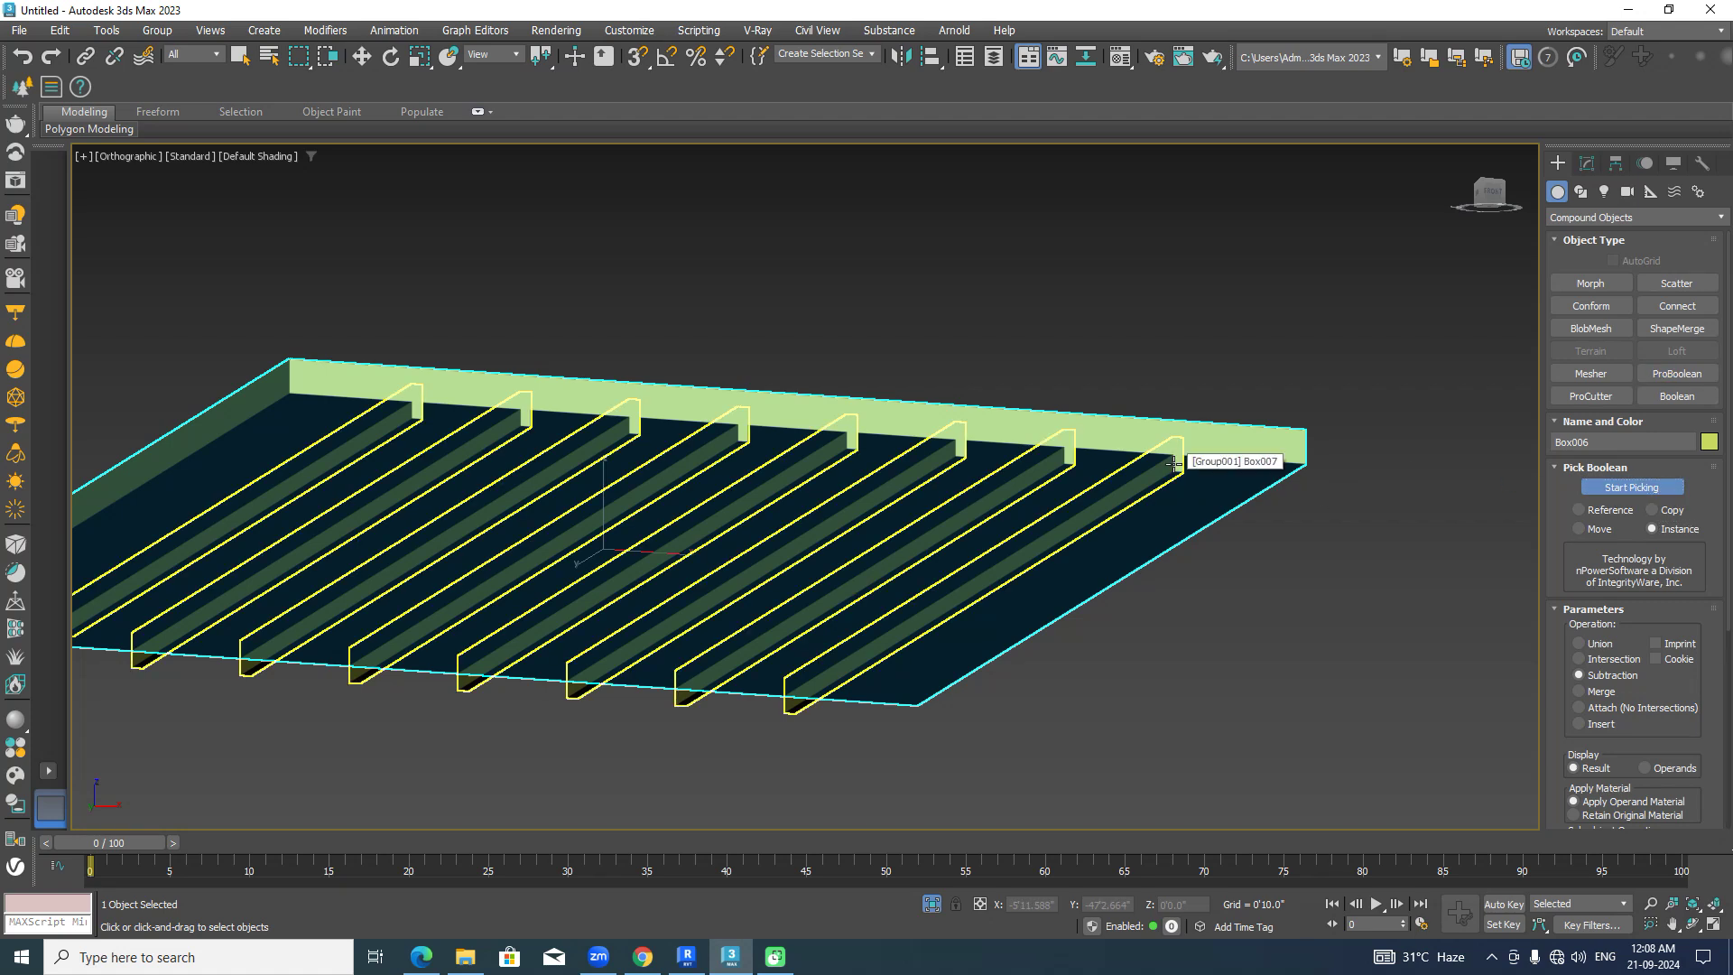
{"action": "left_click", "coordinate": [1174, 464]}
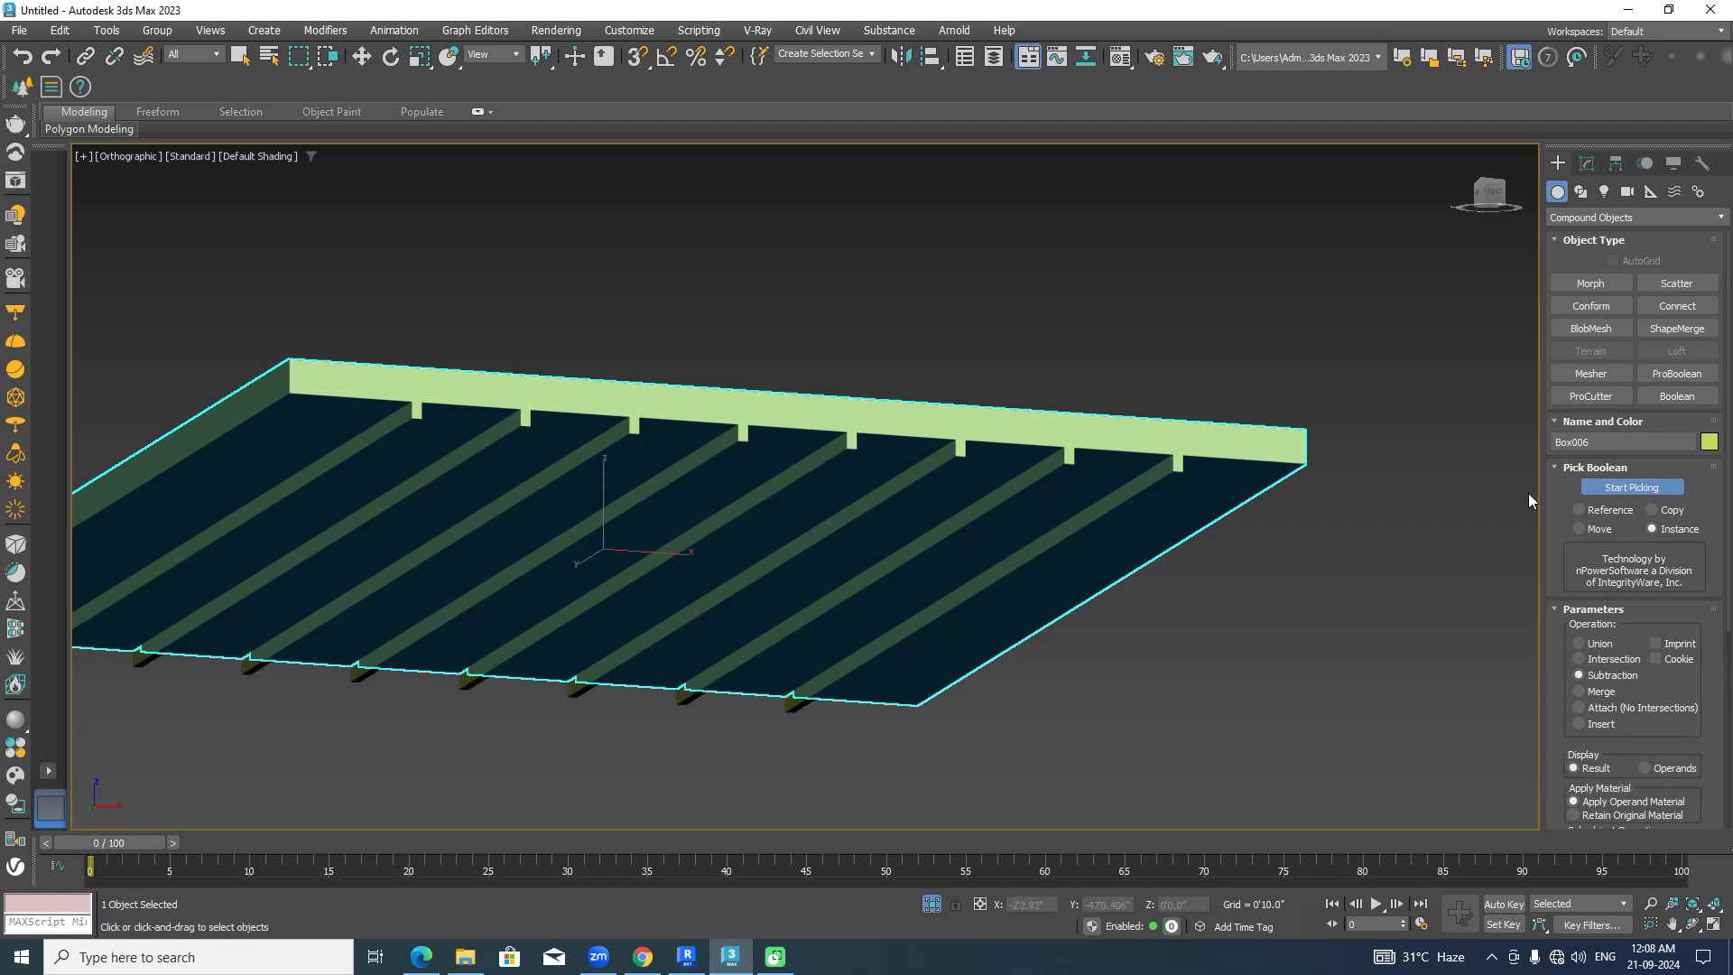
{"action": "left_click", "coordinate": [1611, 488]}
{"action": "left_click", "coordinate": [1585, 217]}
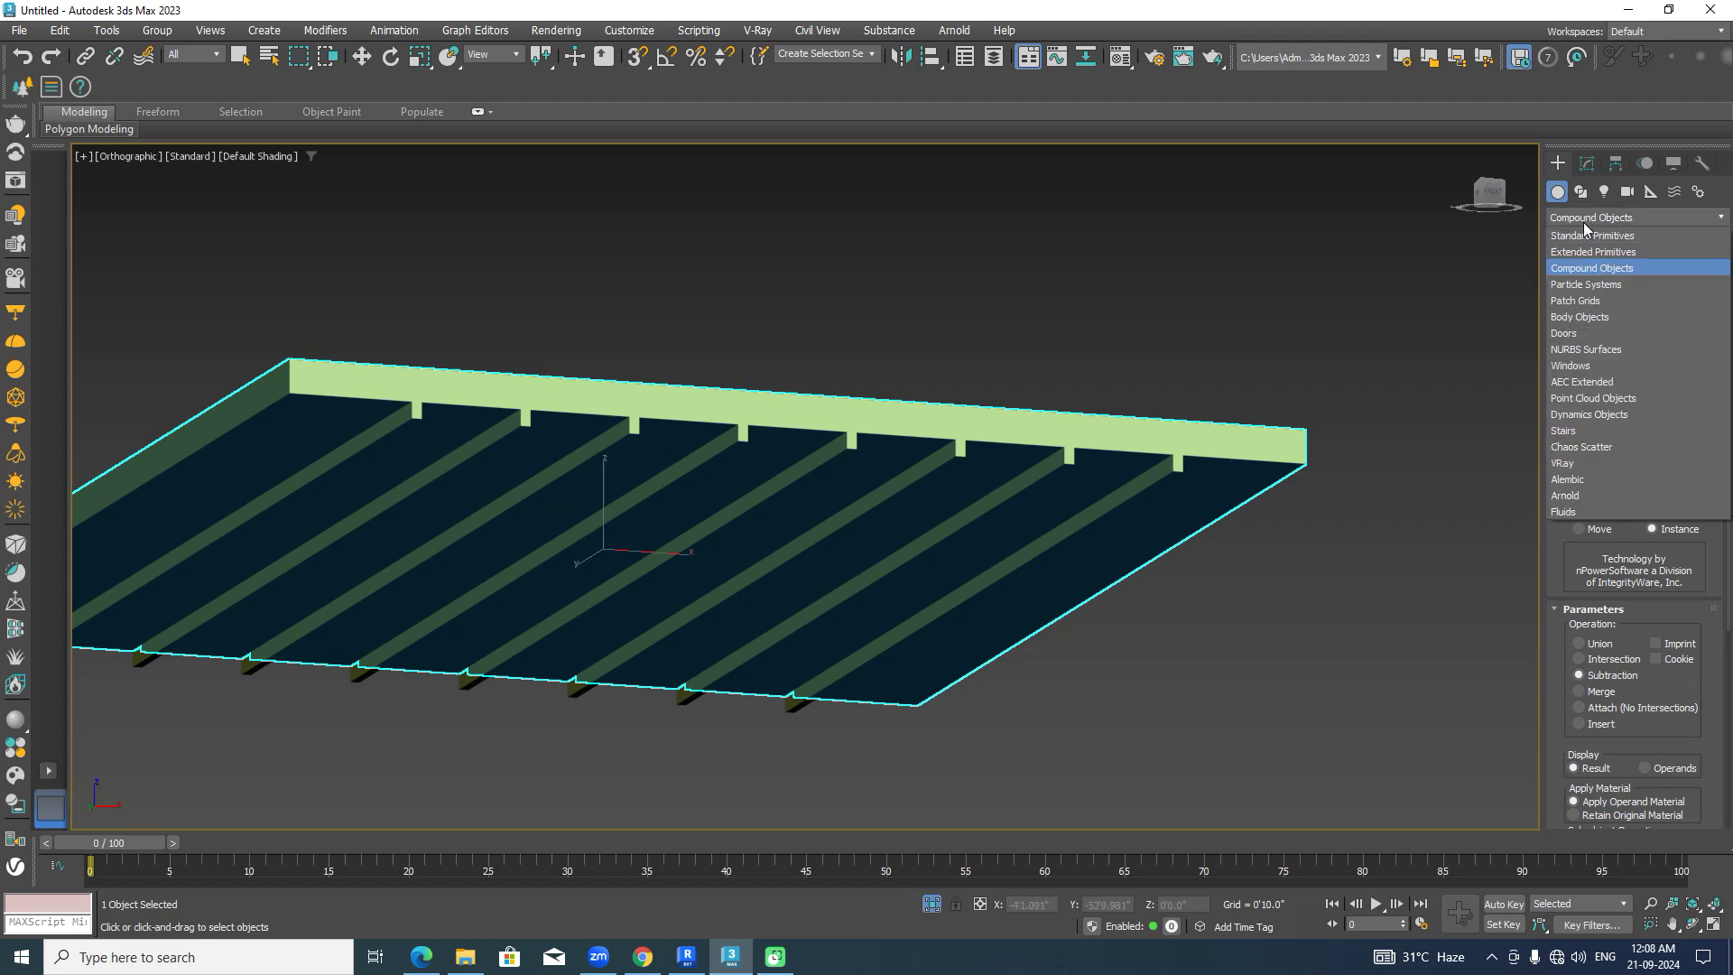
{"action": "left_click", "coordinate": [1579, 233]}
{"action": "left_click", "coordinate": [1282, 555]}
Move the strip group along the X axis until it lies clear beside the grooved slab.
{"action": "left_click", "coordinate": [1162, 483]}
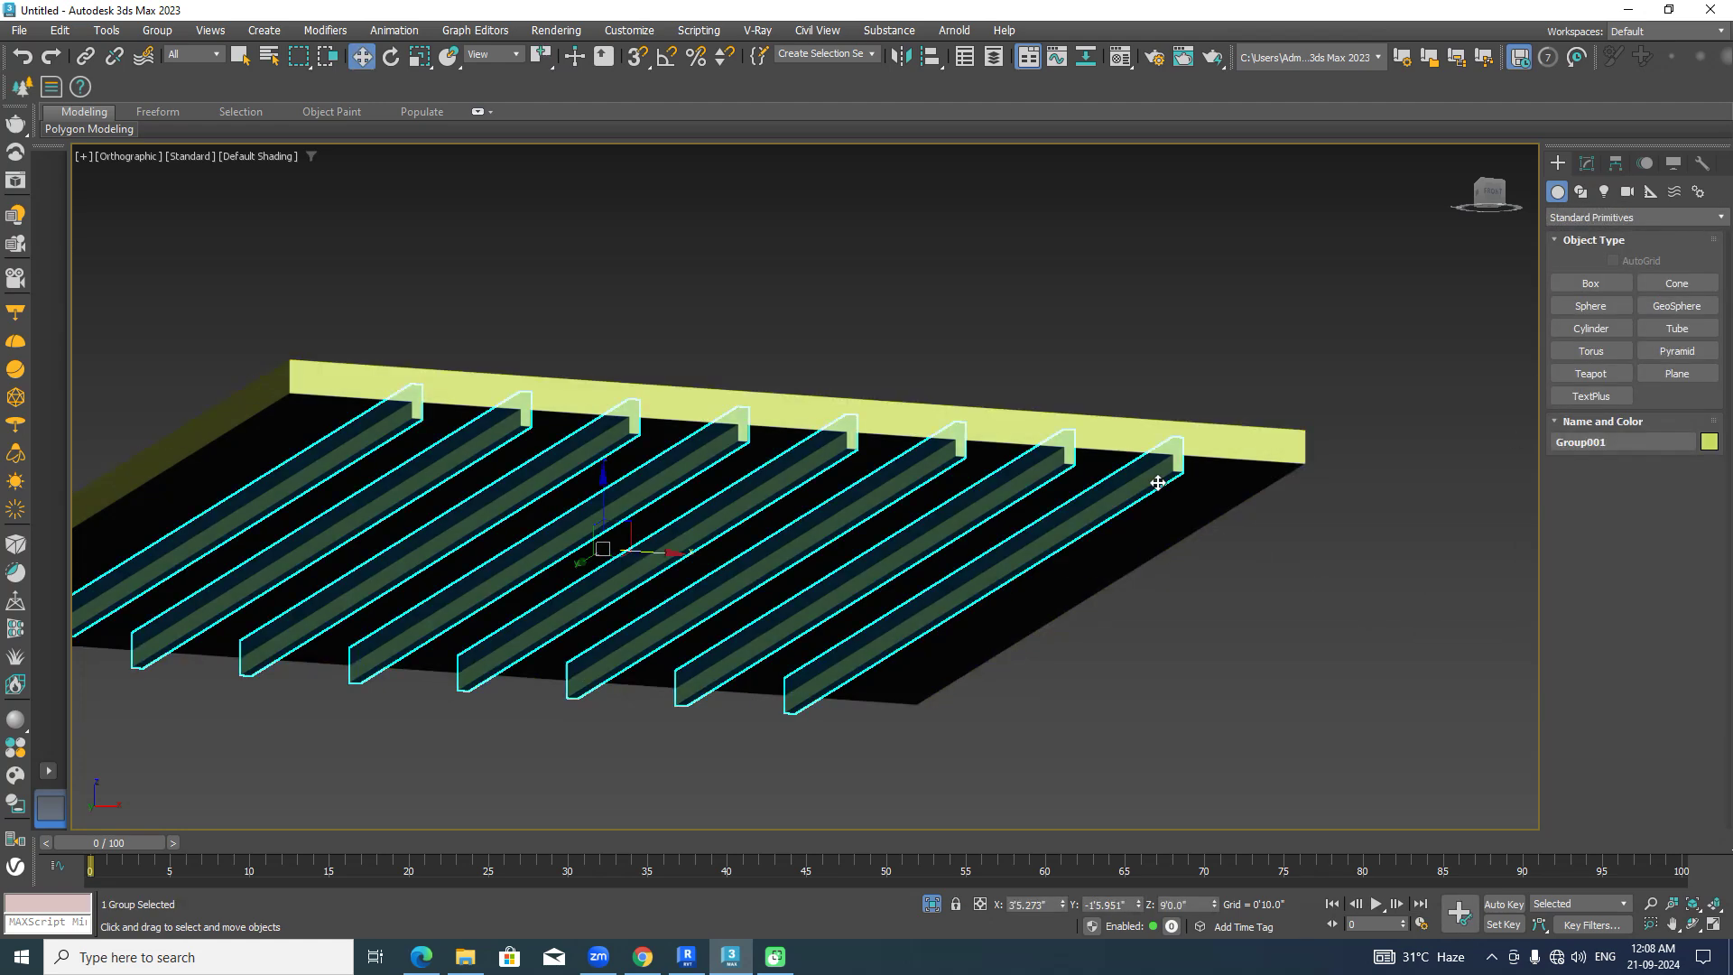
{"action": "left_click_drag", "start_coordinate": [656, 557], "coordinate": [1729, 654]}
{"action": "middle_click_drag", "start_coordinate": [1411, 426], "coordinate": [1224, 382]}
{"action": "left_click", "coordinate": [1225, 386]}
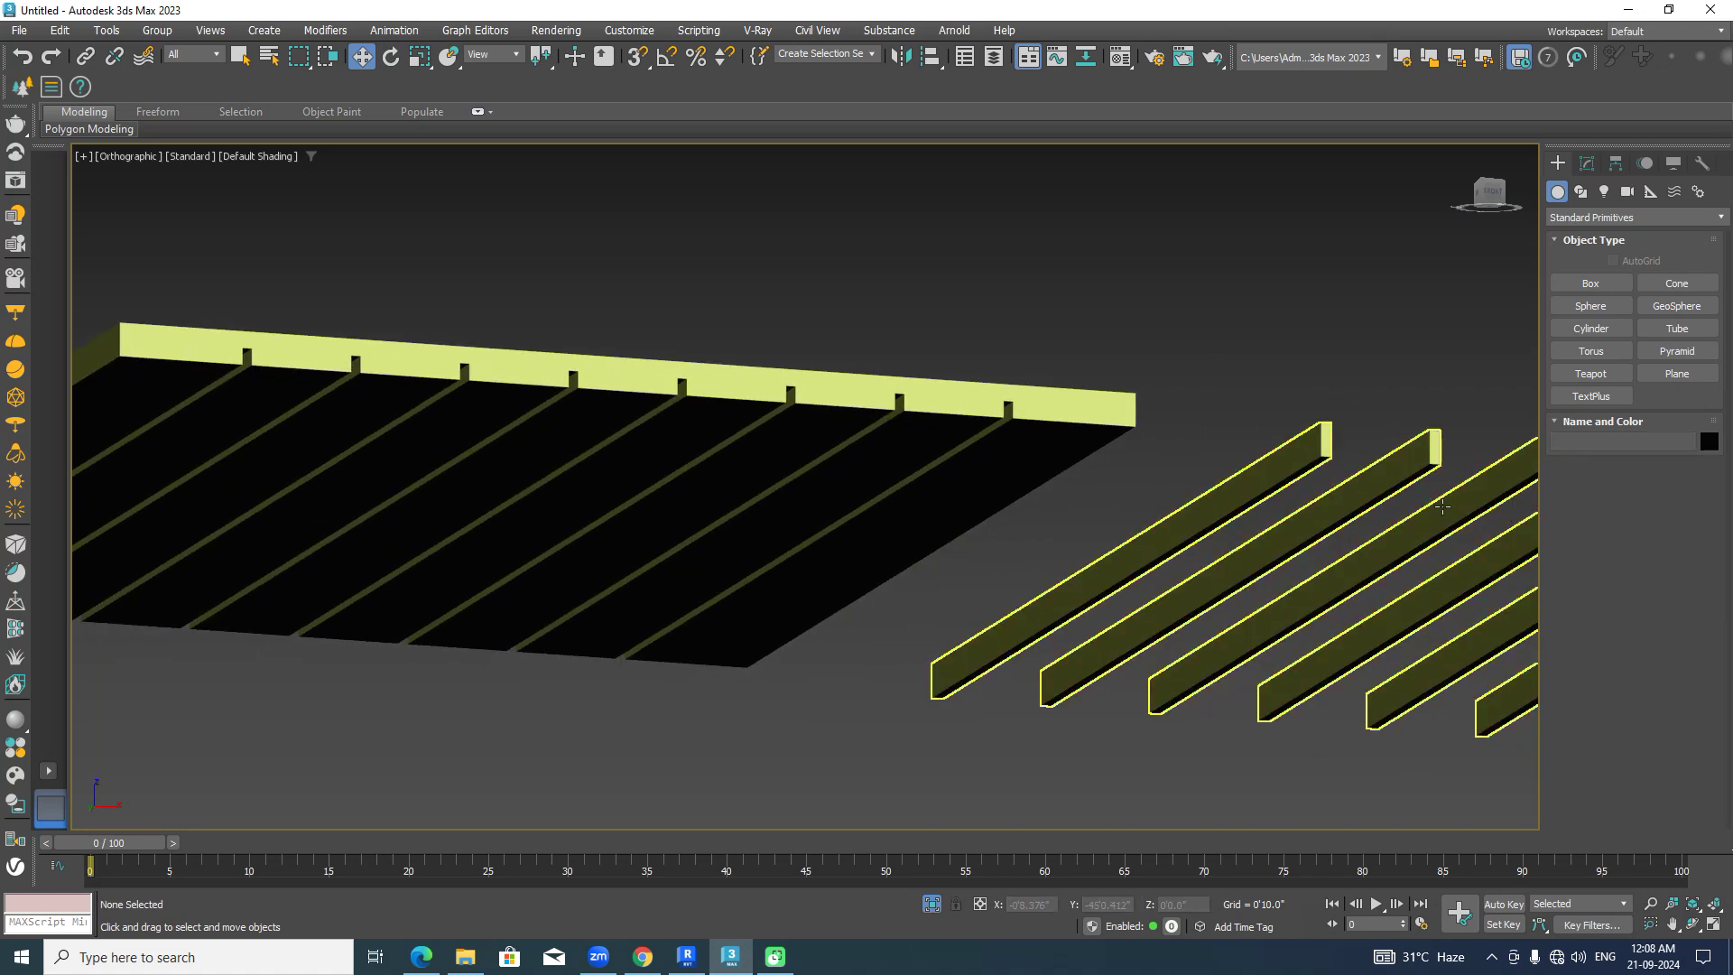
{"action": "scroll", "coordinate": [1442, 507], "scroll_direction": "down", "scroll_amount": 2}
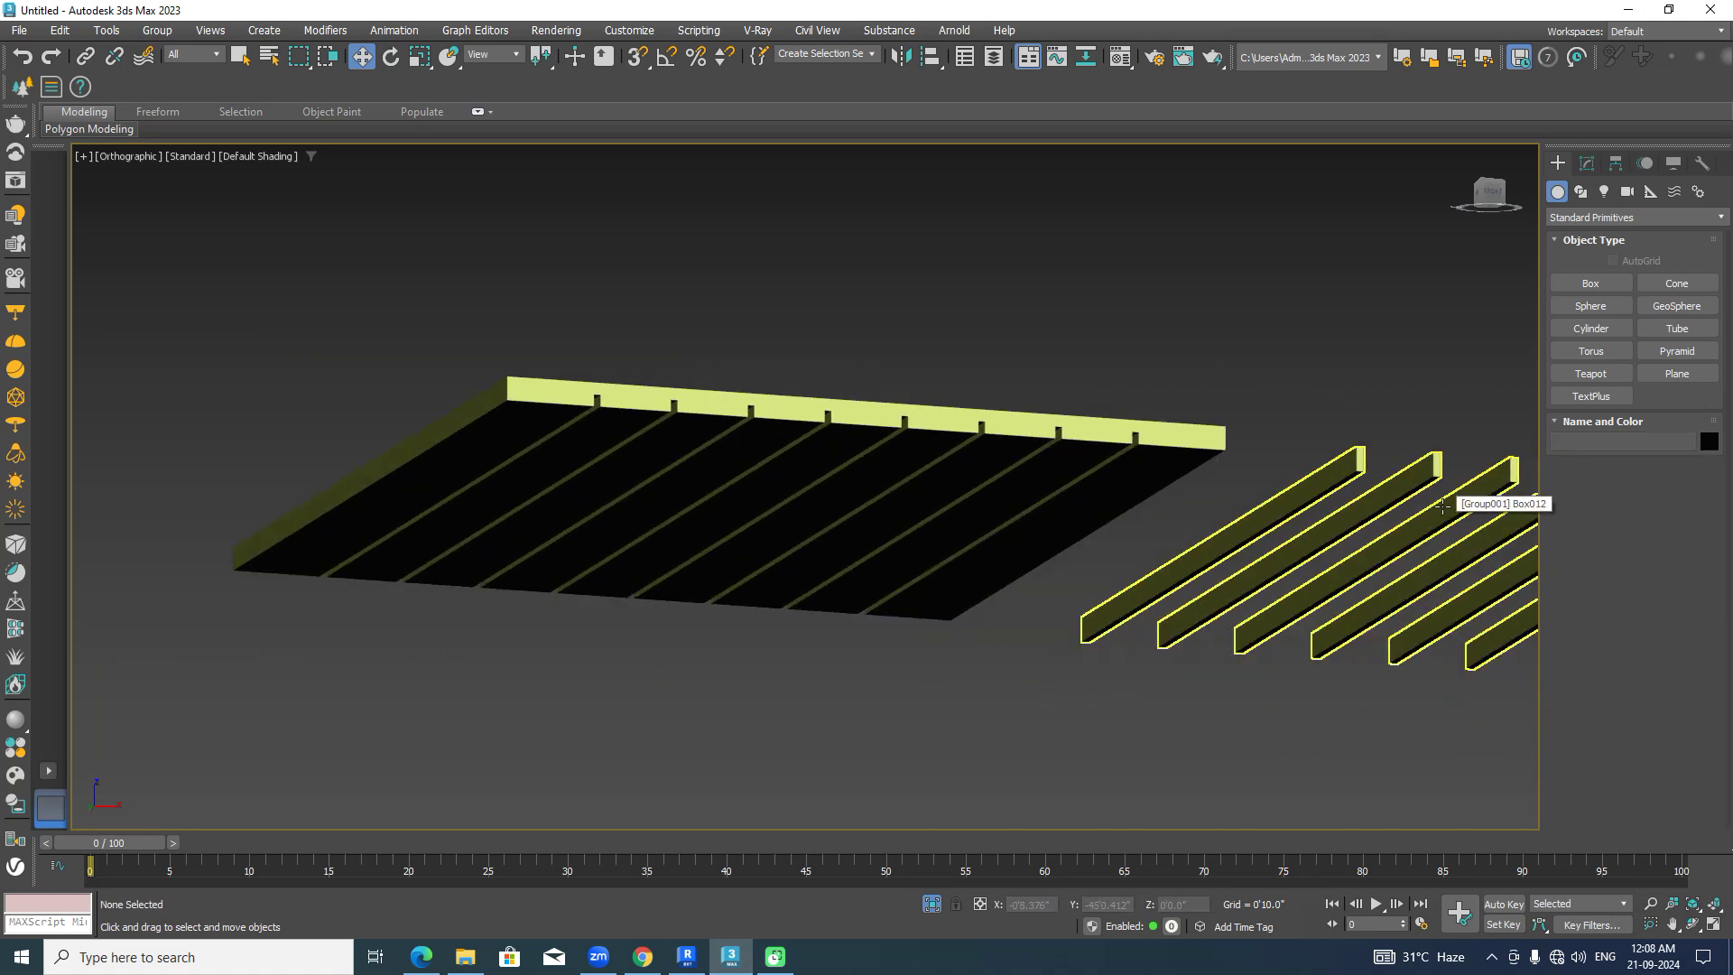
{"action": "middle_click_drag", "start_coordinate": [1441, 507], "coordinate": [1238, 505]}
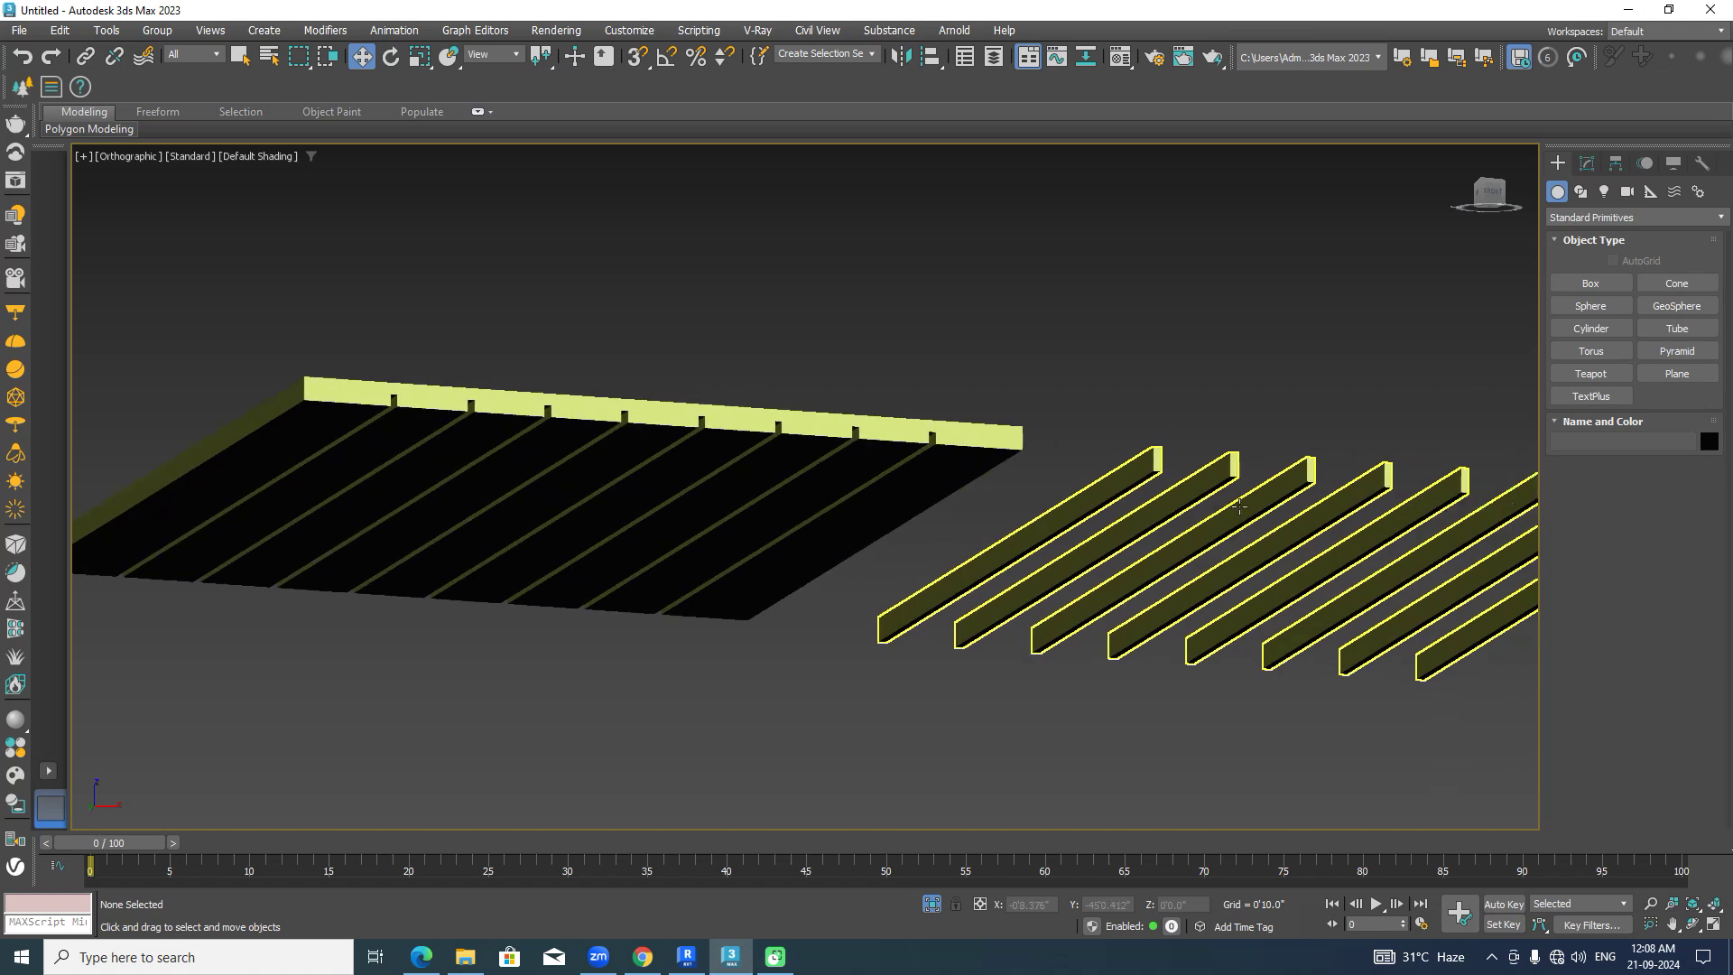
Open the strip group for editing of its individual boxes.
{"action": "left_click", "coordinate": [1227, 476]}
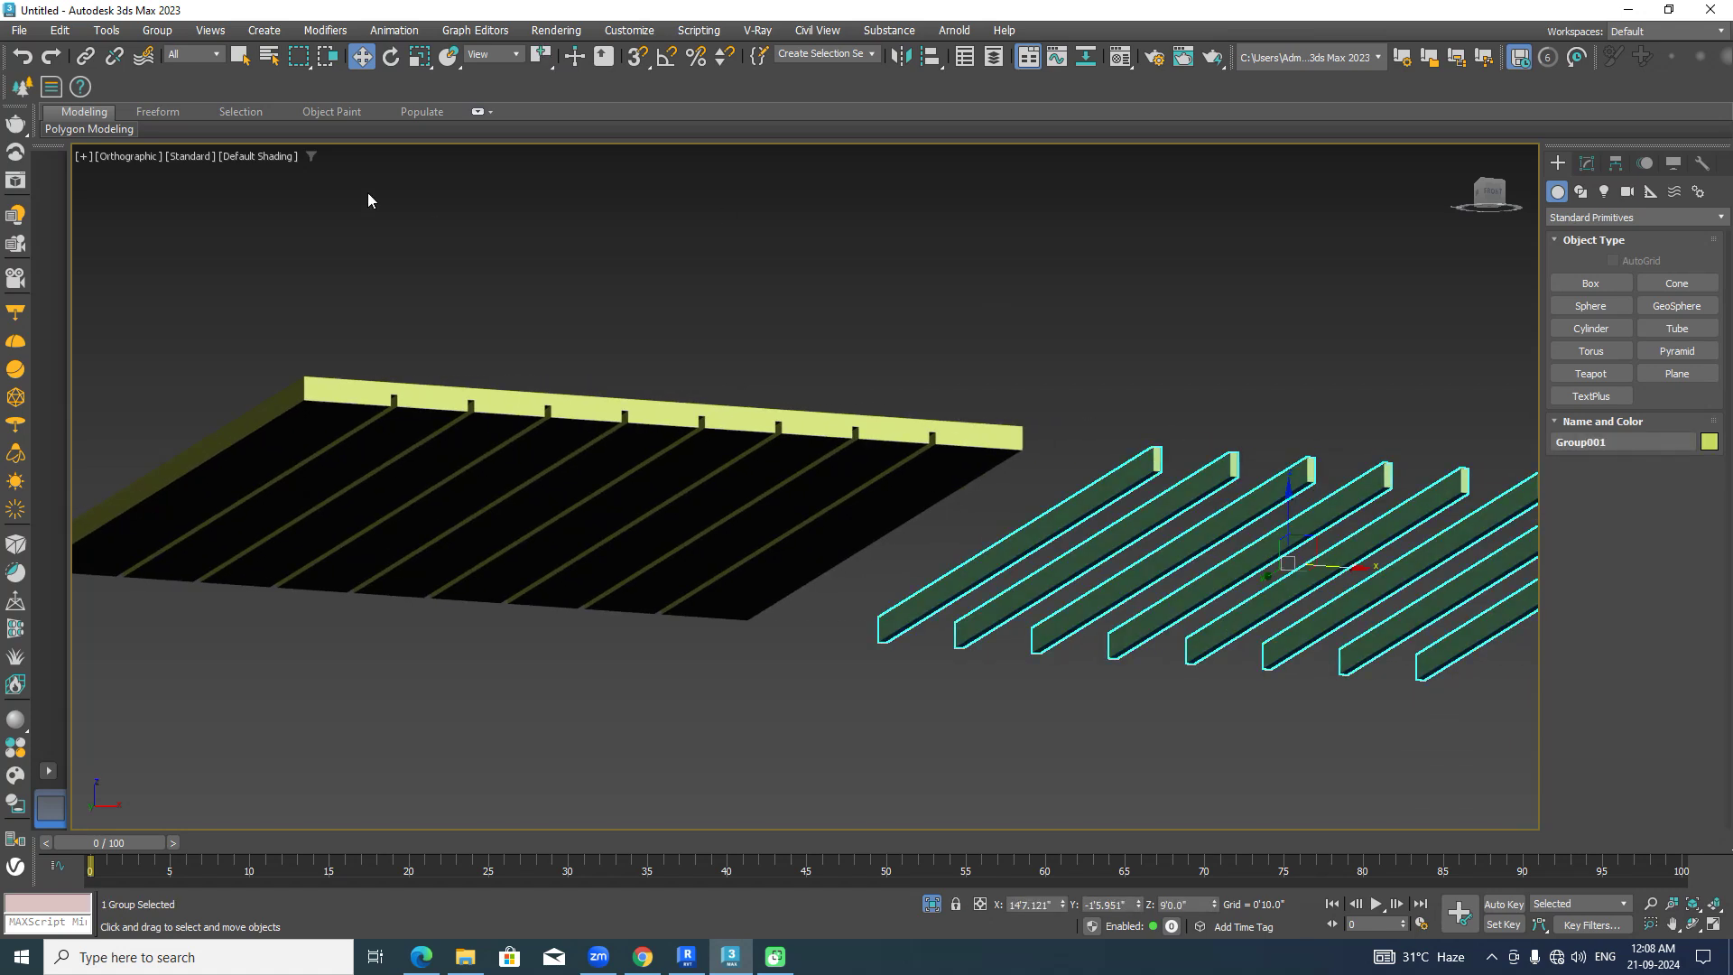
{"action": "left_click", "coordinate": [157, 30]}
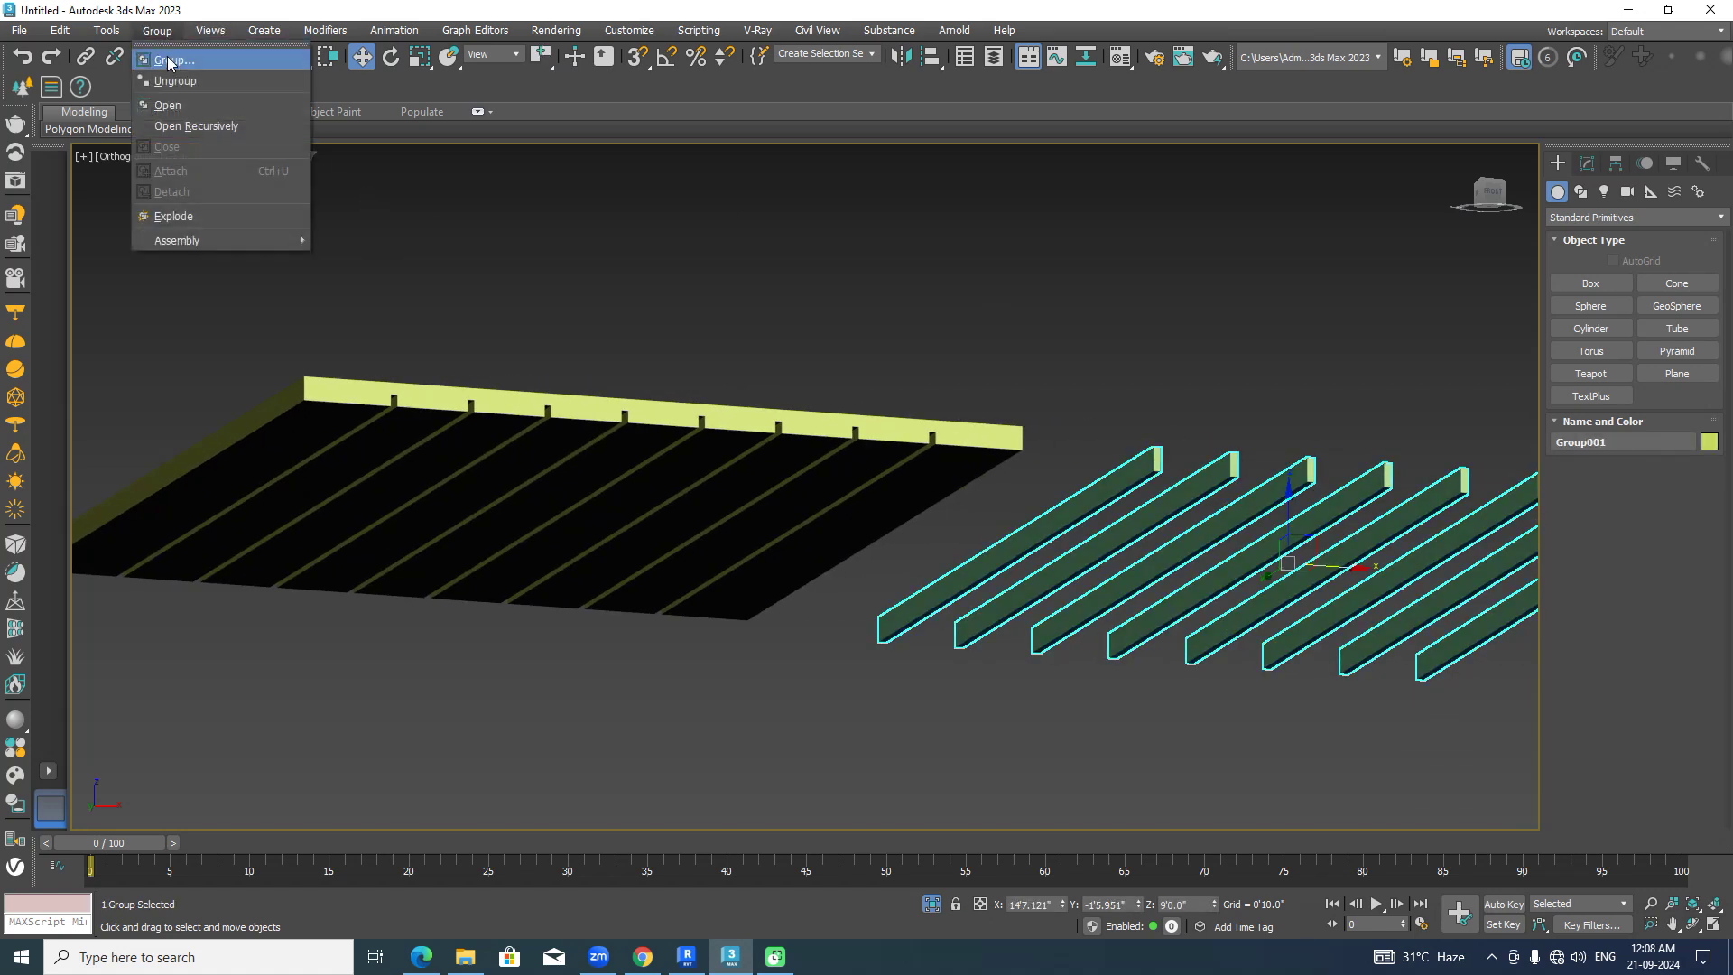
{"action": "left_click", "coordinate": [185, 105]}
{"action": "left_click", "coordinate": [1134, 493]}
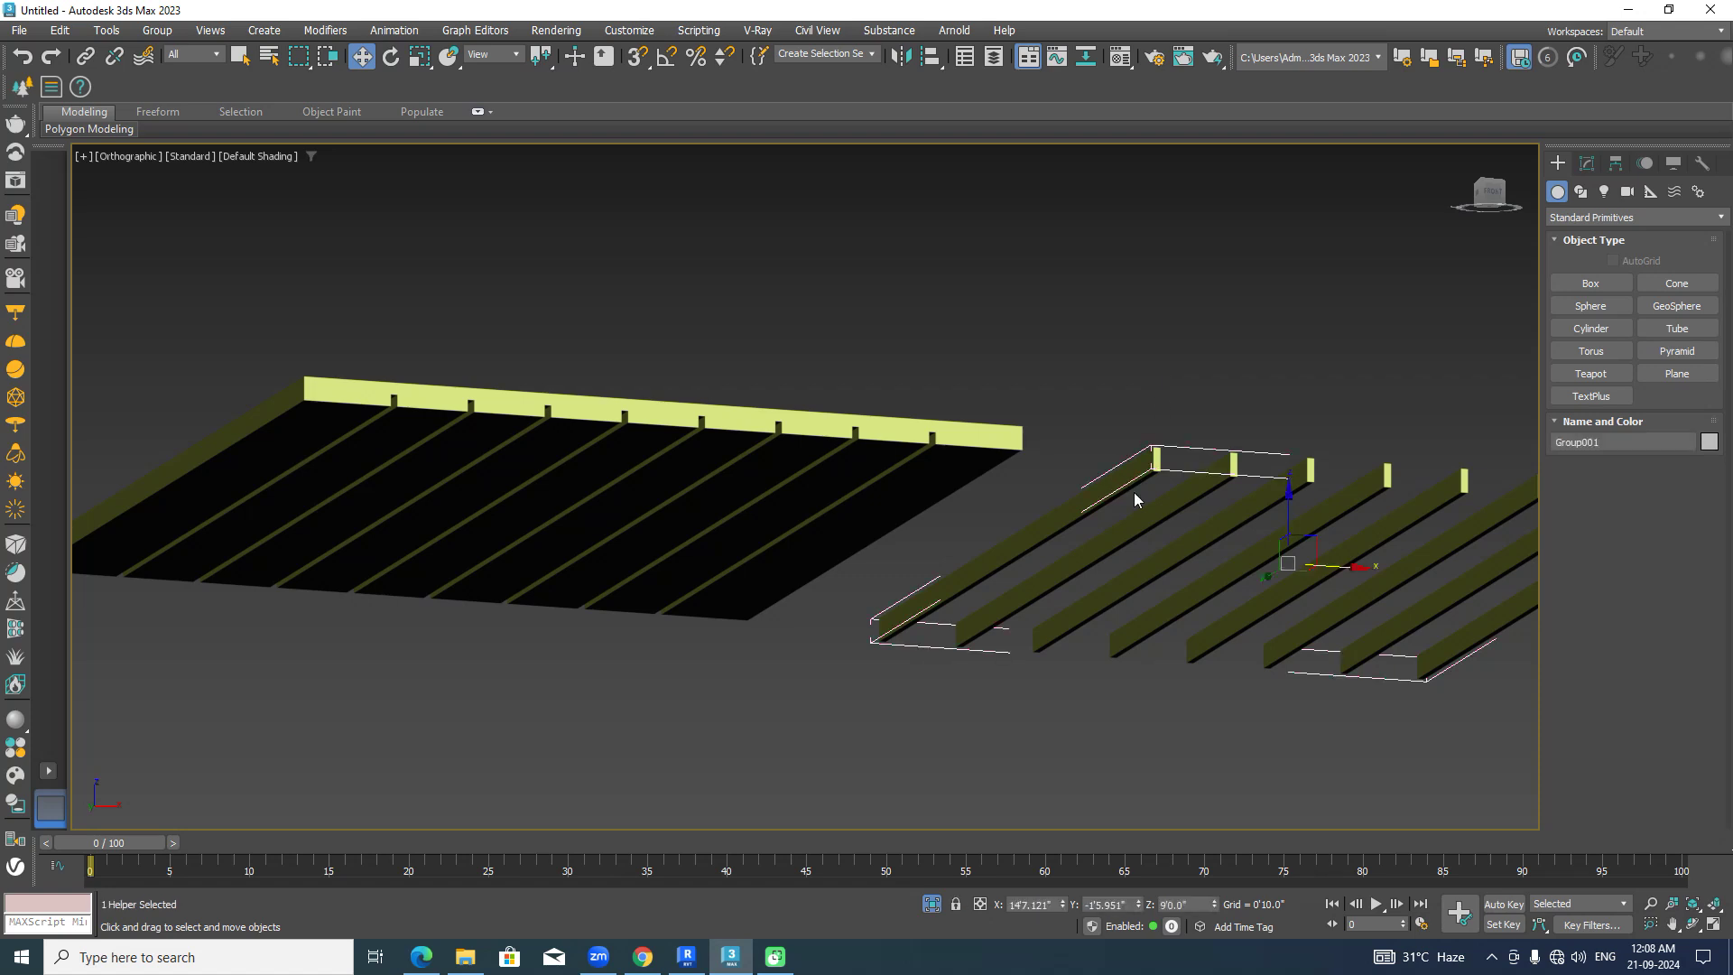
Set the second strip's width to 0'1.192" and its height to 0'2.96", and check the linked grooves in the slab.
{"action": "left_click", "coordinate": [1586, 163]}
{"action": "left_click", "coordinate": [1220, 440]}
{"action": "left_click", "coordinate": [1163, 508]}
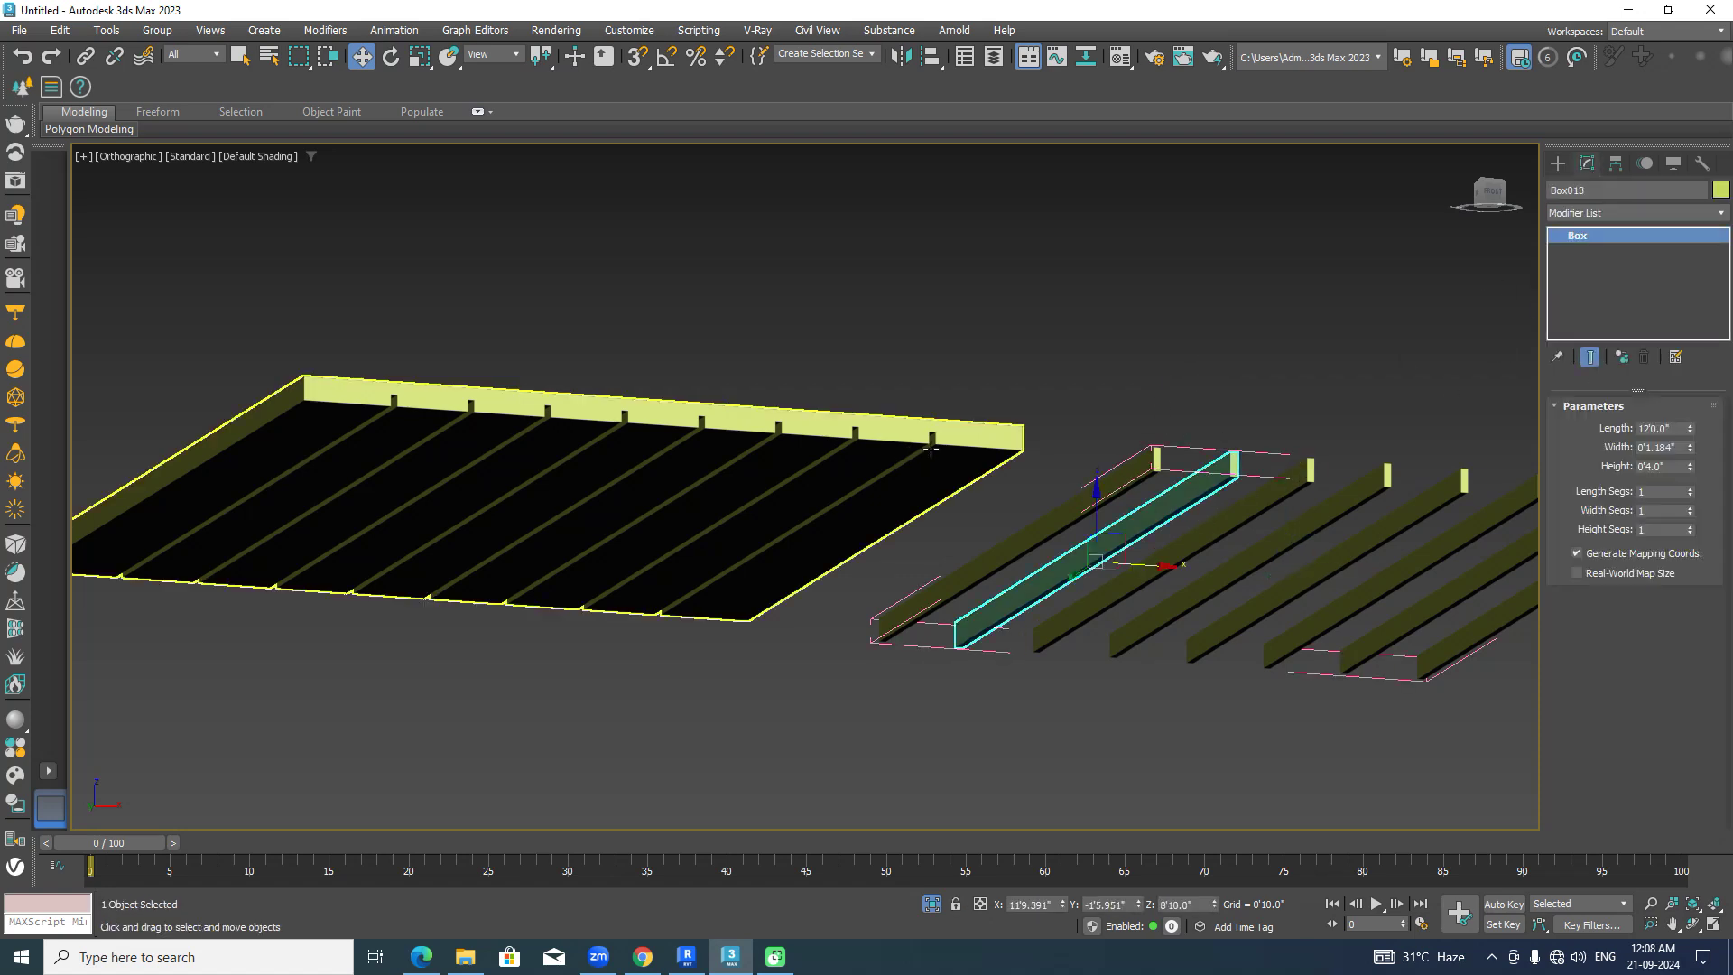
{"action": "scroll", "coordinate": [930, 448], "scroll_direction": "up", "scroll_amount": 2}
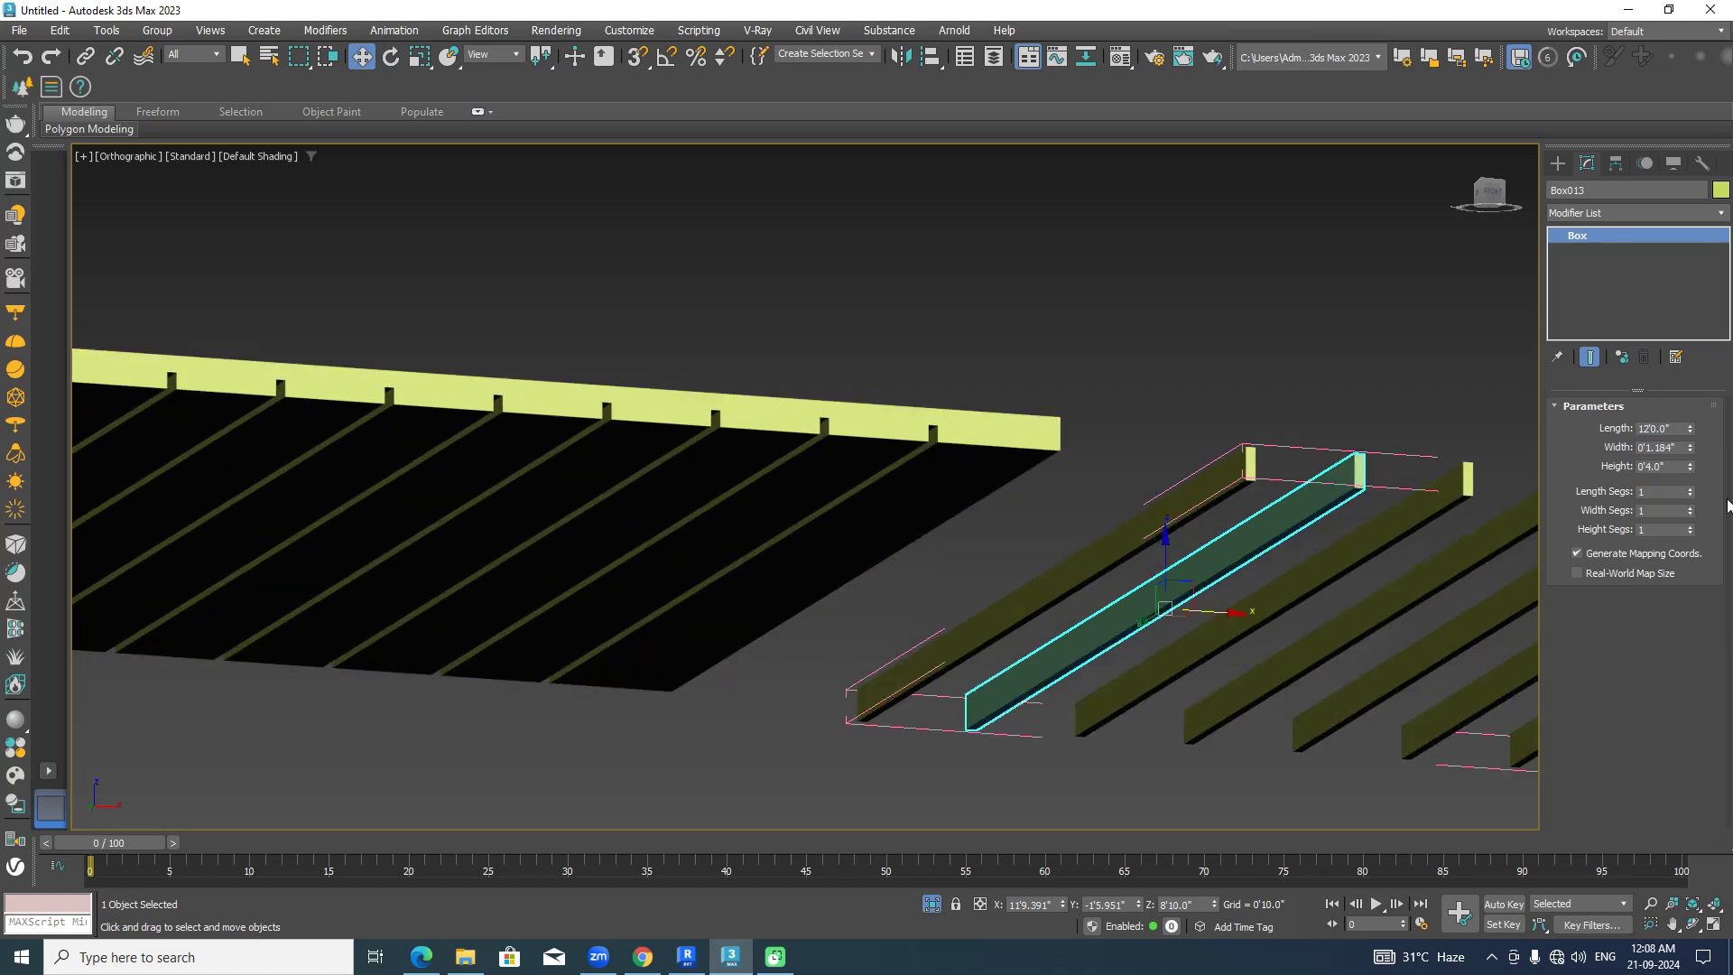
{"action": "left_click_drag", "start_coordinate": [1691, 450], "coordinate": [11, 474]}
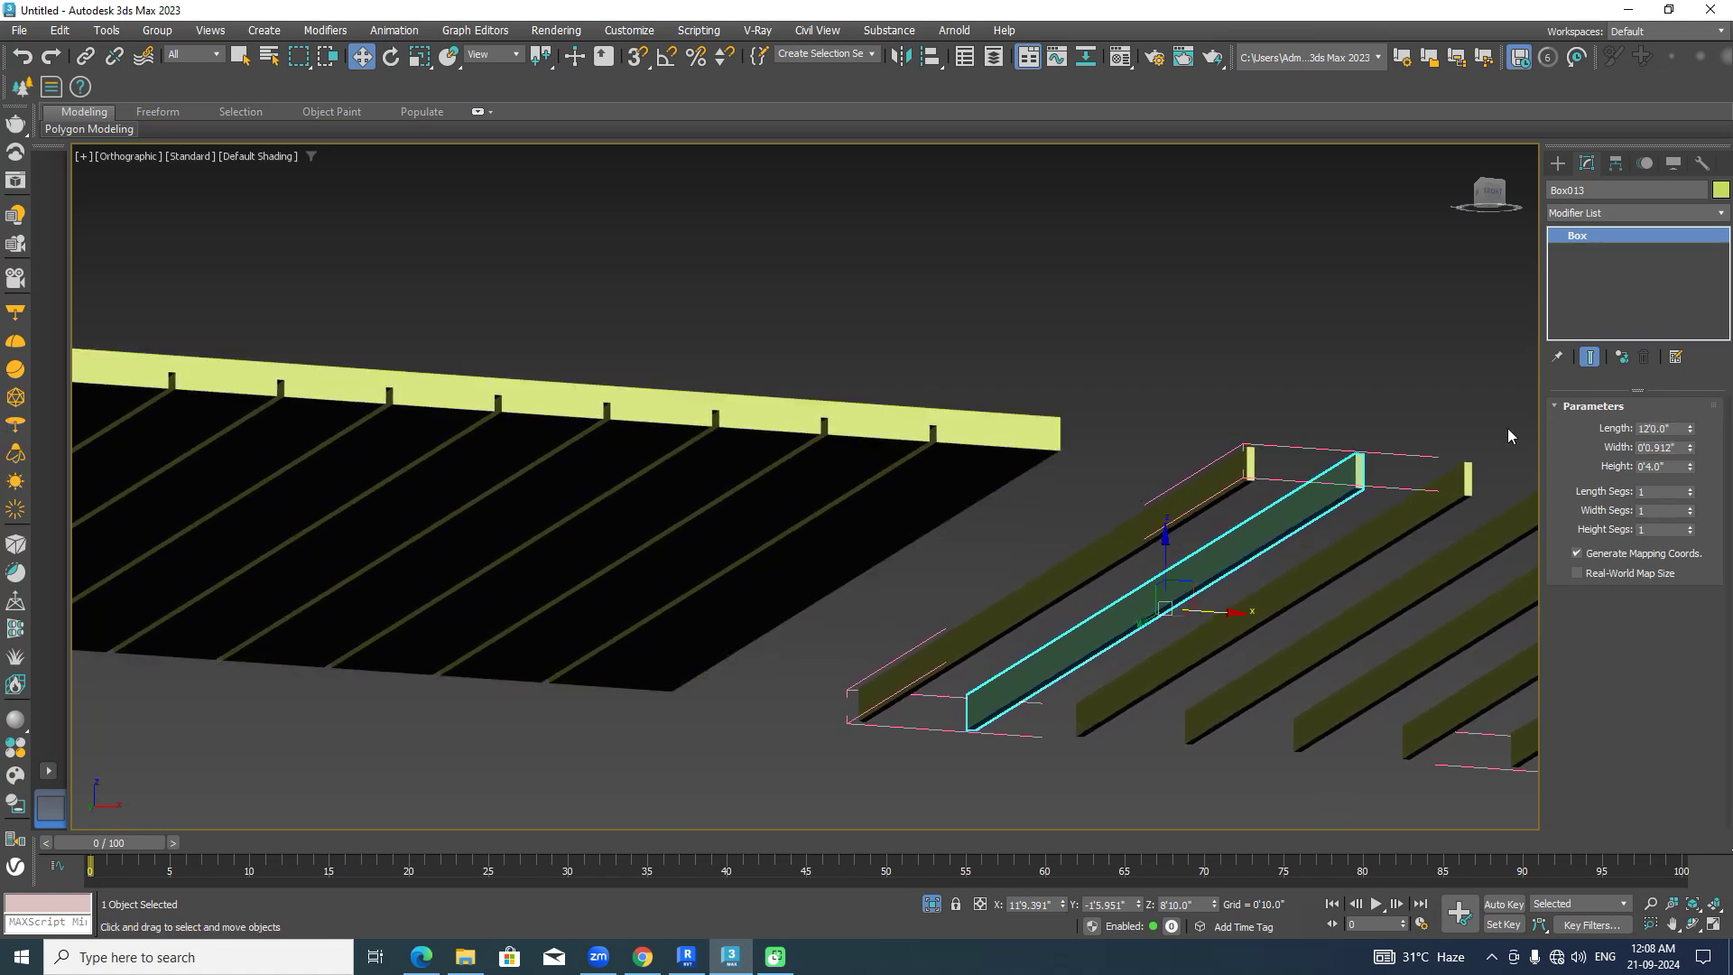
{"action": "left_click_drag", "start_coordinate": [1689, 470], "coordinate": [1692, 435]}
{"action": "scroll", "coordinate": [1280, 388], "scroll_direction": "down", "scroll_amount": 4}
{"action": "middle_click_drag", "start_coordinate": [1280, 383], "coordinate": [1131, 349], "text": "alt"}
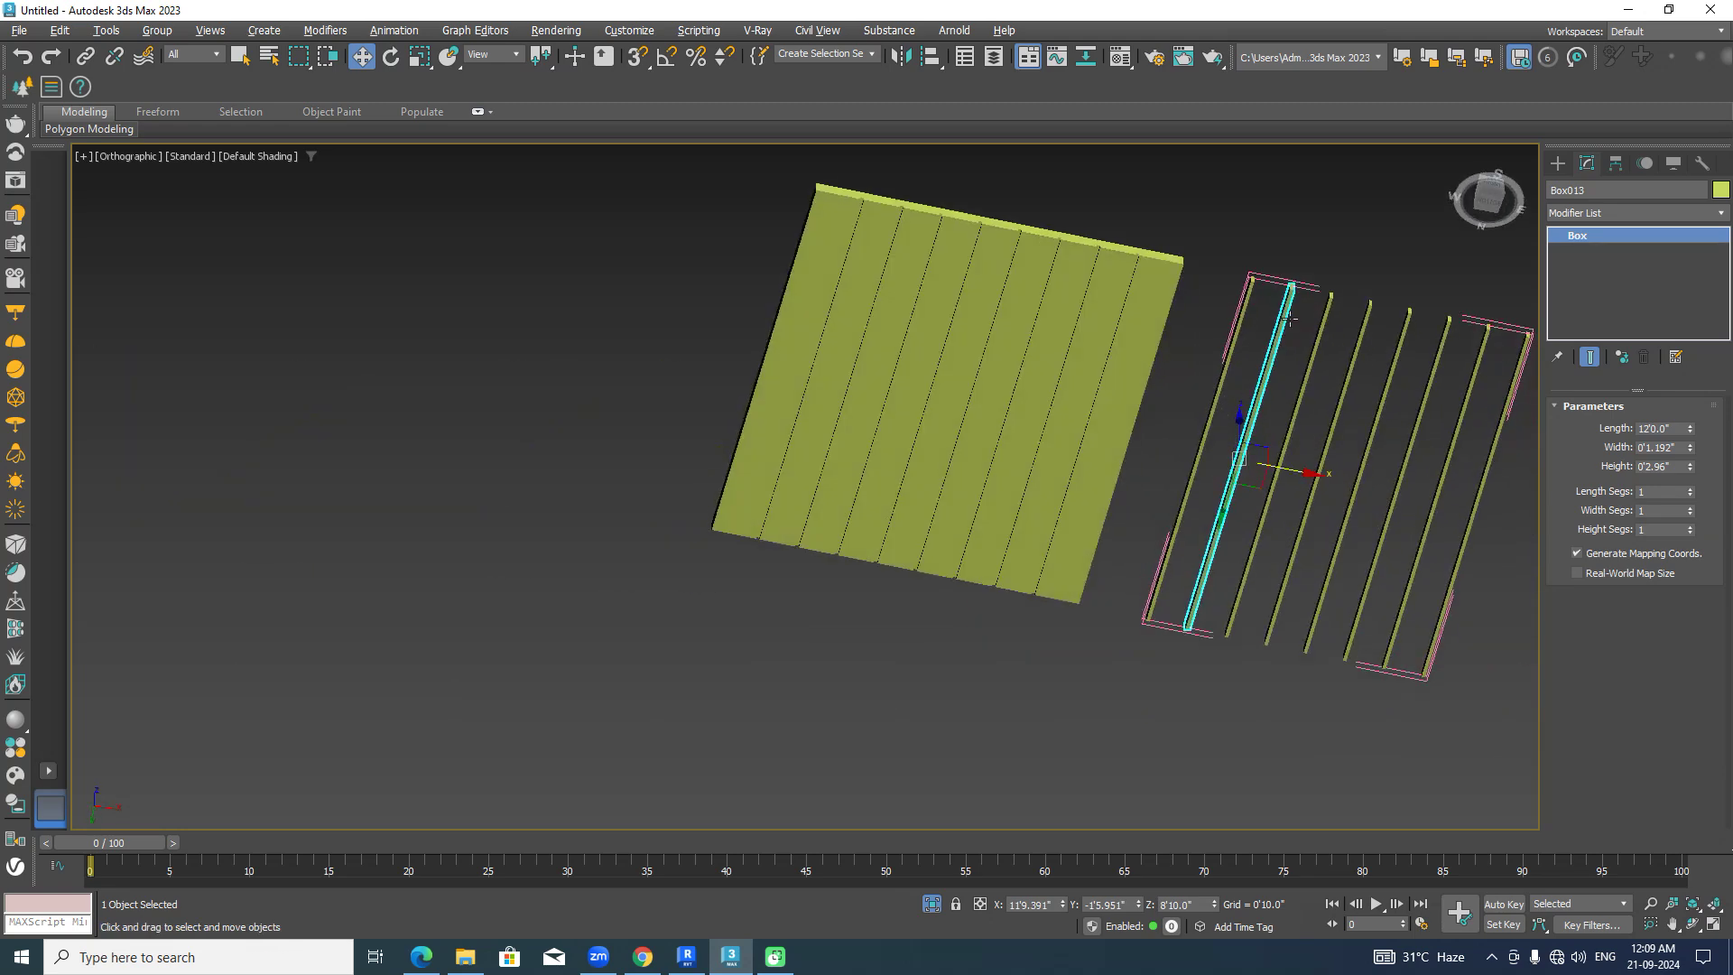
{"action": "scroll", "coordinate": [1131, 348], "scroll_direction": "up", "scroll_amount": 5}
{"action": "scroll", "coordinate": [1135, 279], "scroll_direction": "down", "scroll_amount": 5}
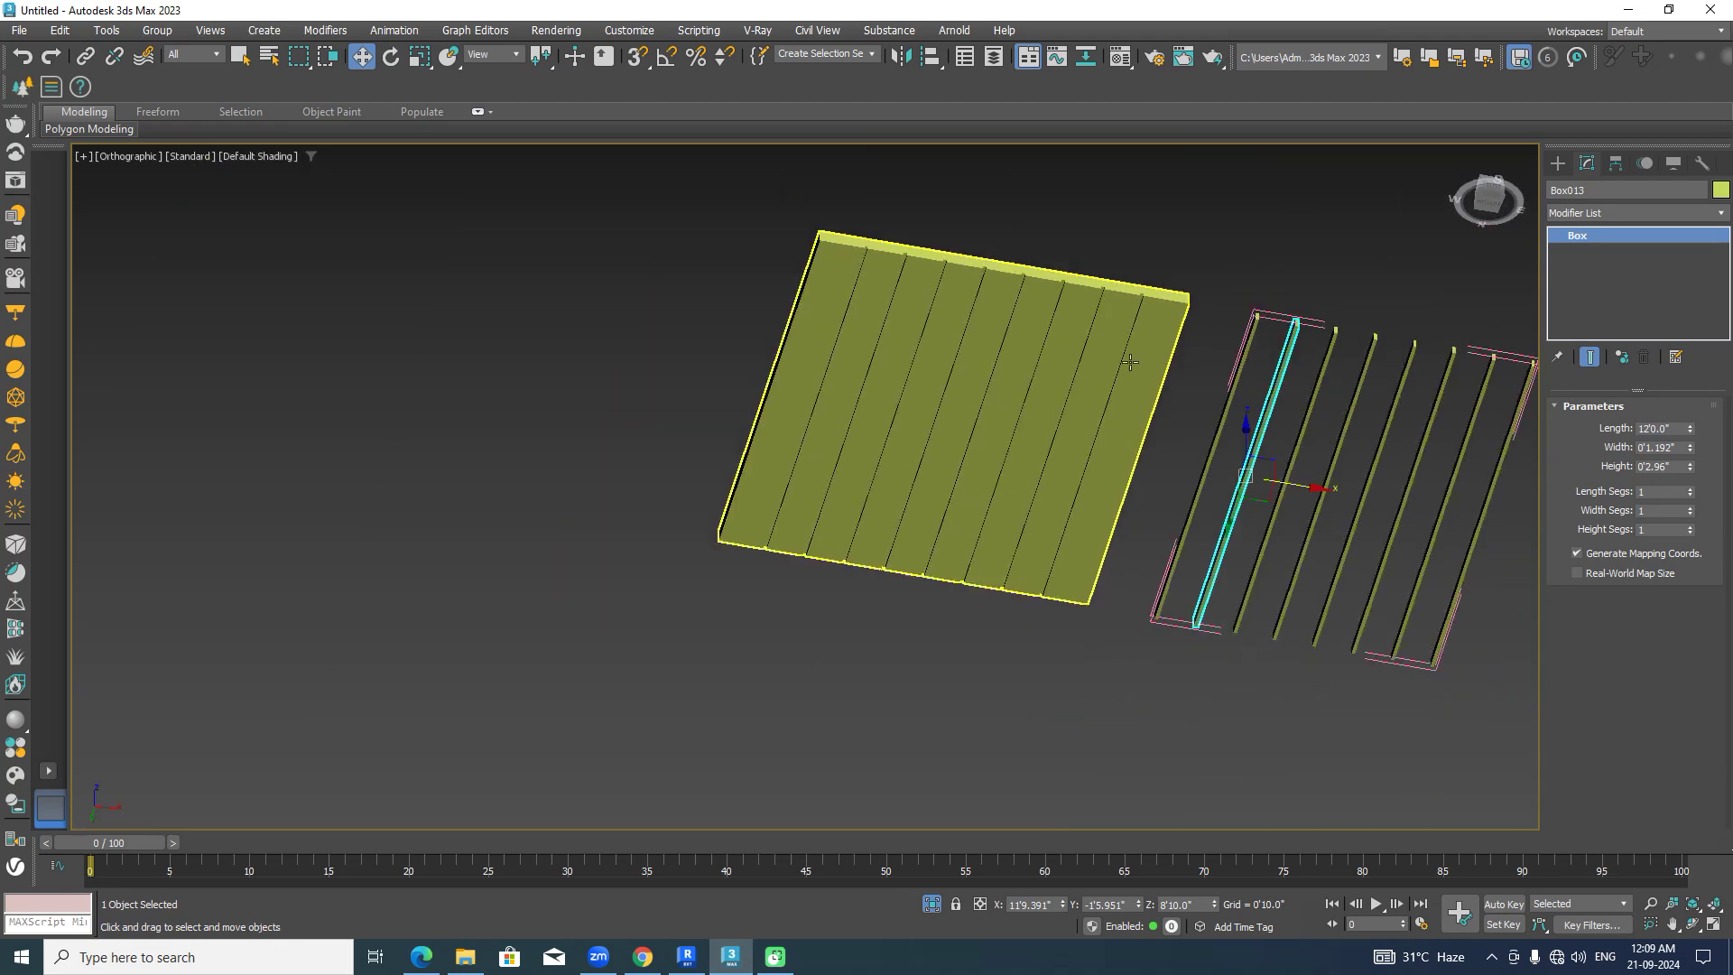
{"action": "scroll", "coordinate": [1024, 410], "scroll_direction": "up", "scroll_amount": 2}
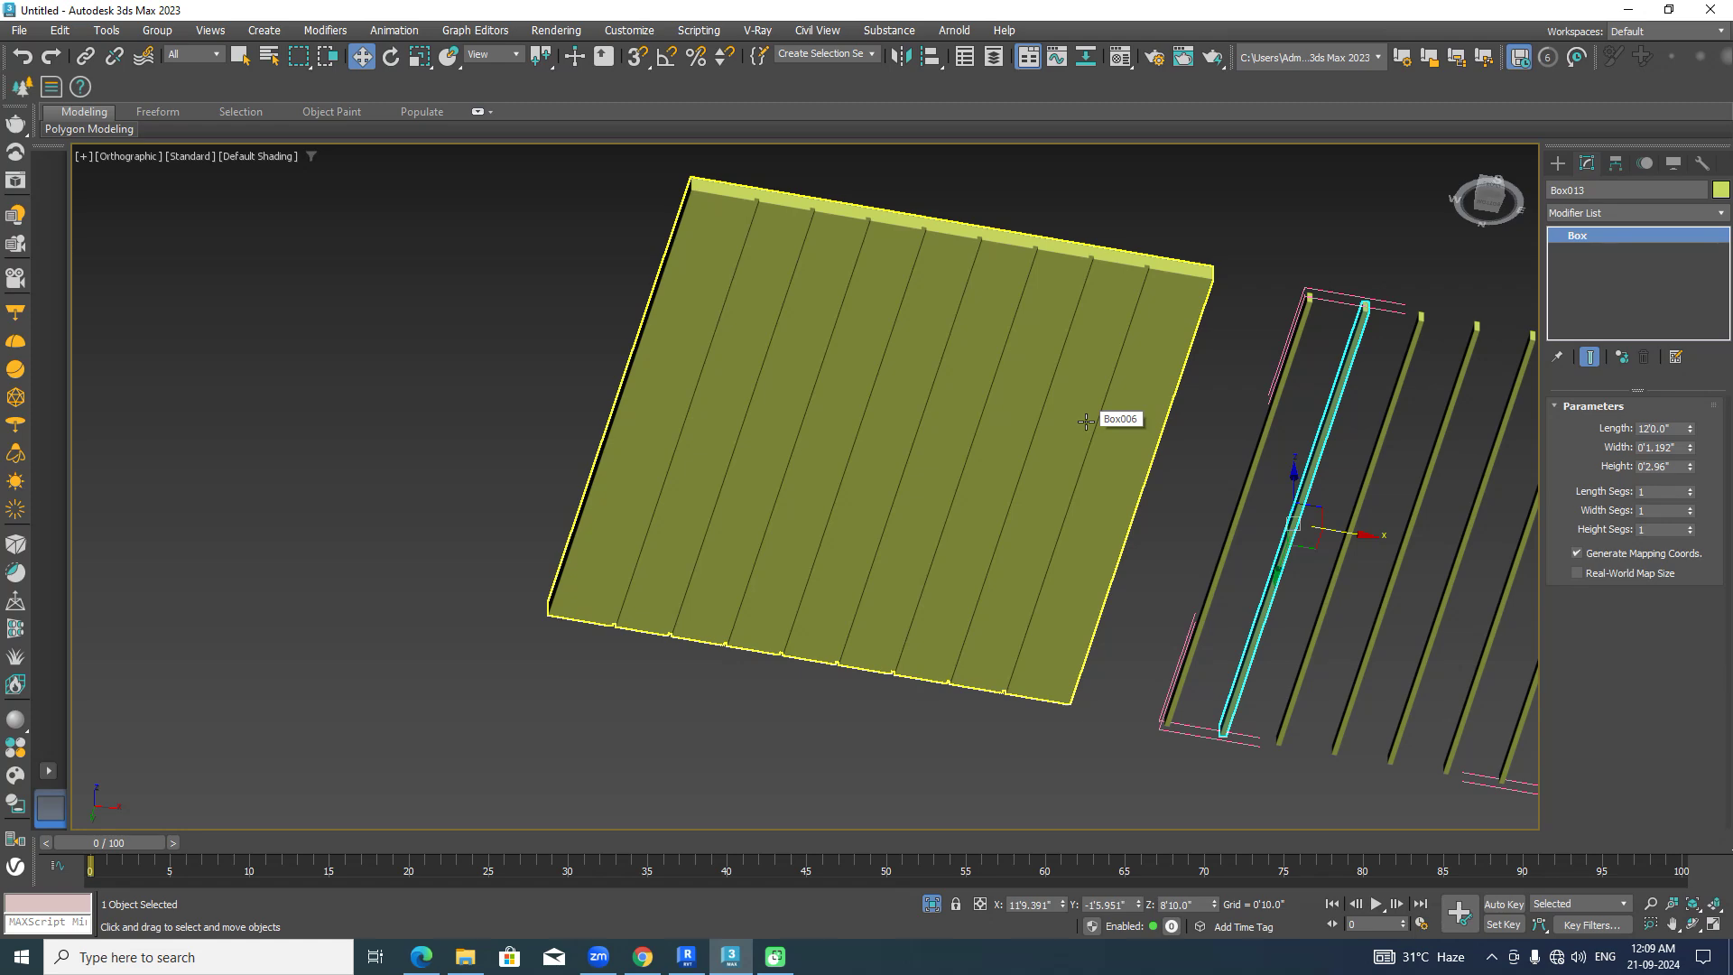
Select the grooved slab and enable angle snap with a 90-degree increment.
{"action": "left_click", "coordinate": [1558, 163]}
{"action": "left_click", "coordinate": [1261, 240]}
{"action": "left_click", "coordinate": [1121, 376]}
{"action": "middle_click_drag", "start_coordinate": [1048, 410], "coordinate": [1238, 544], "text": "alt"}
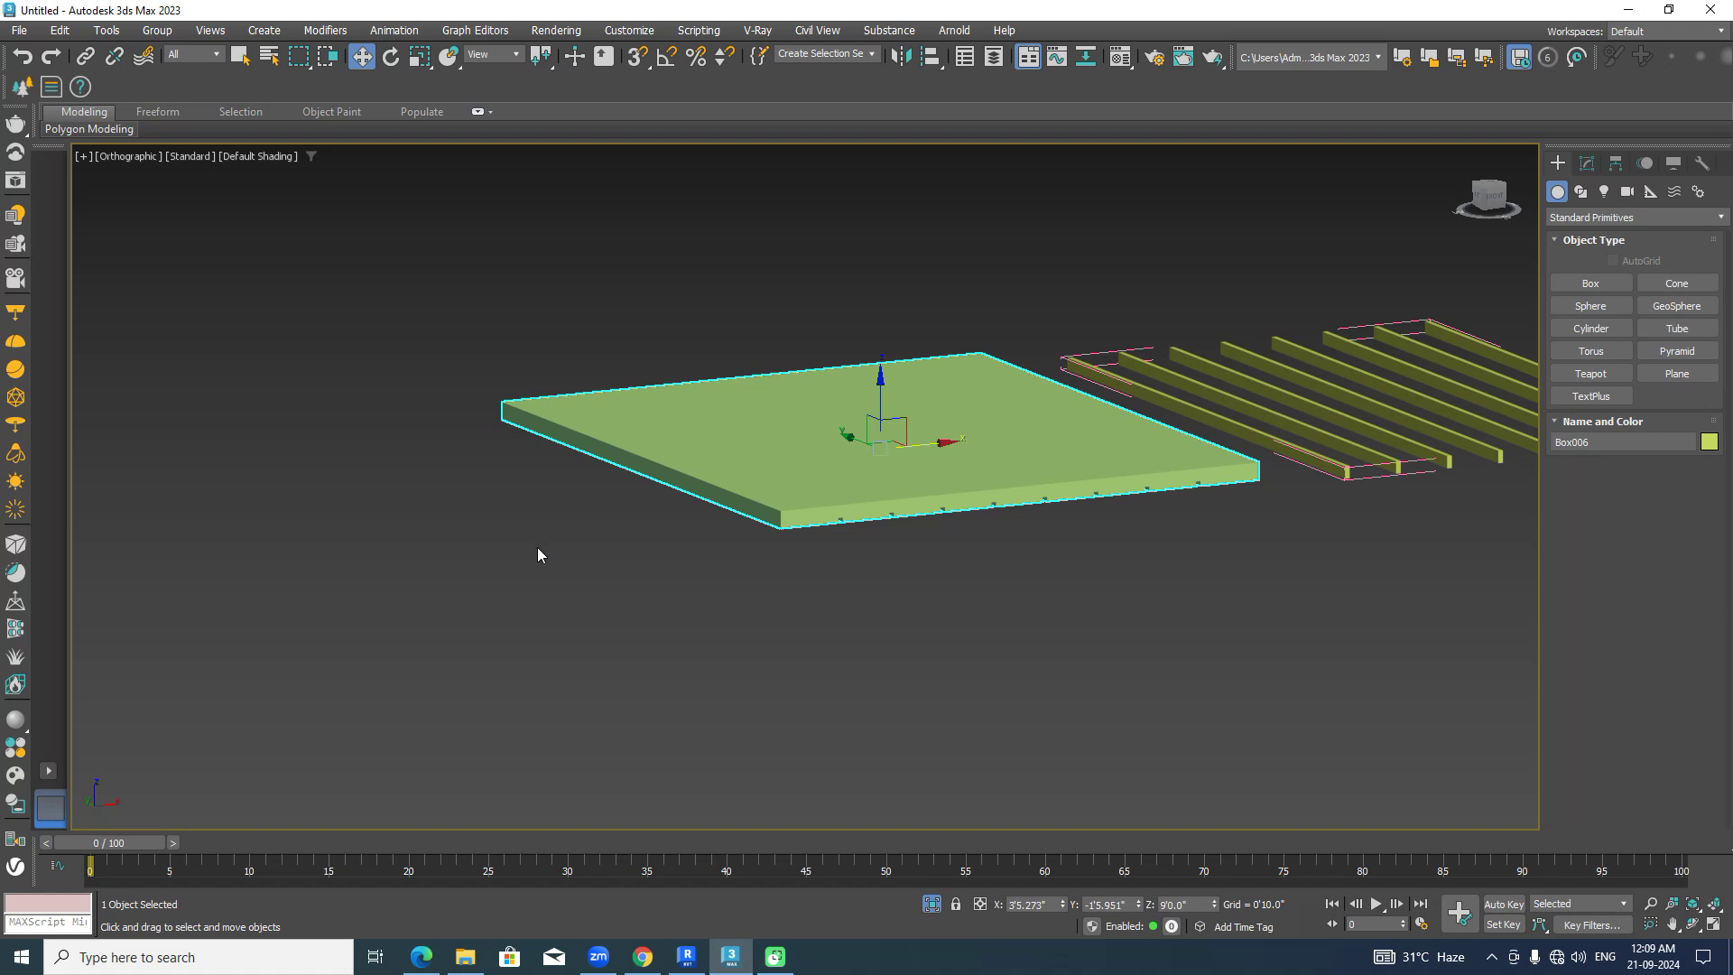
{"action": "scroll", "coordinate": [840, 522], "scroll_direction": "up", "scroll_amount": 4}
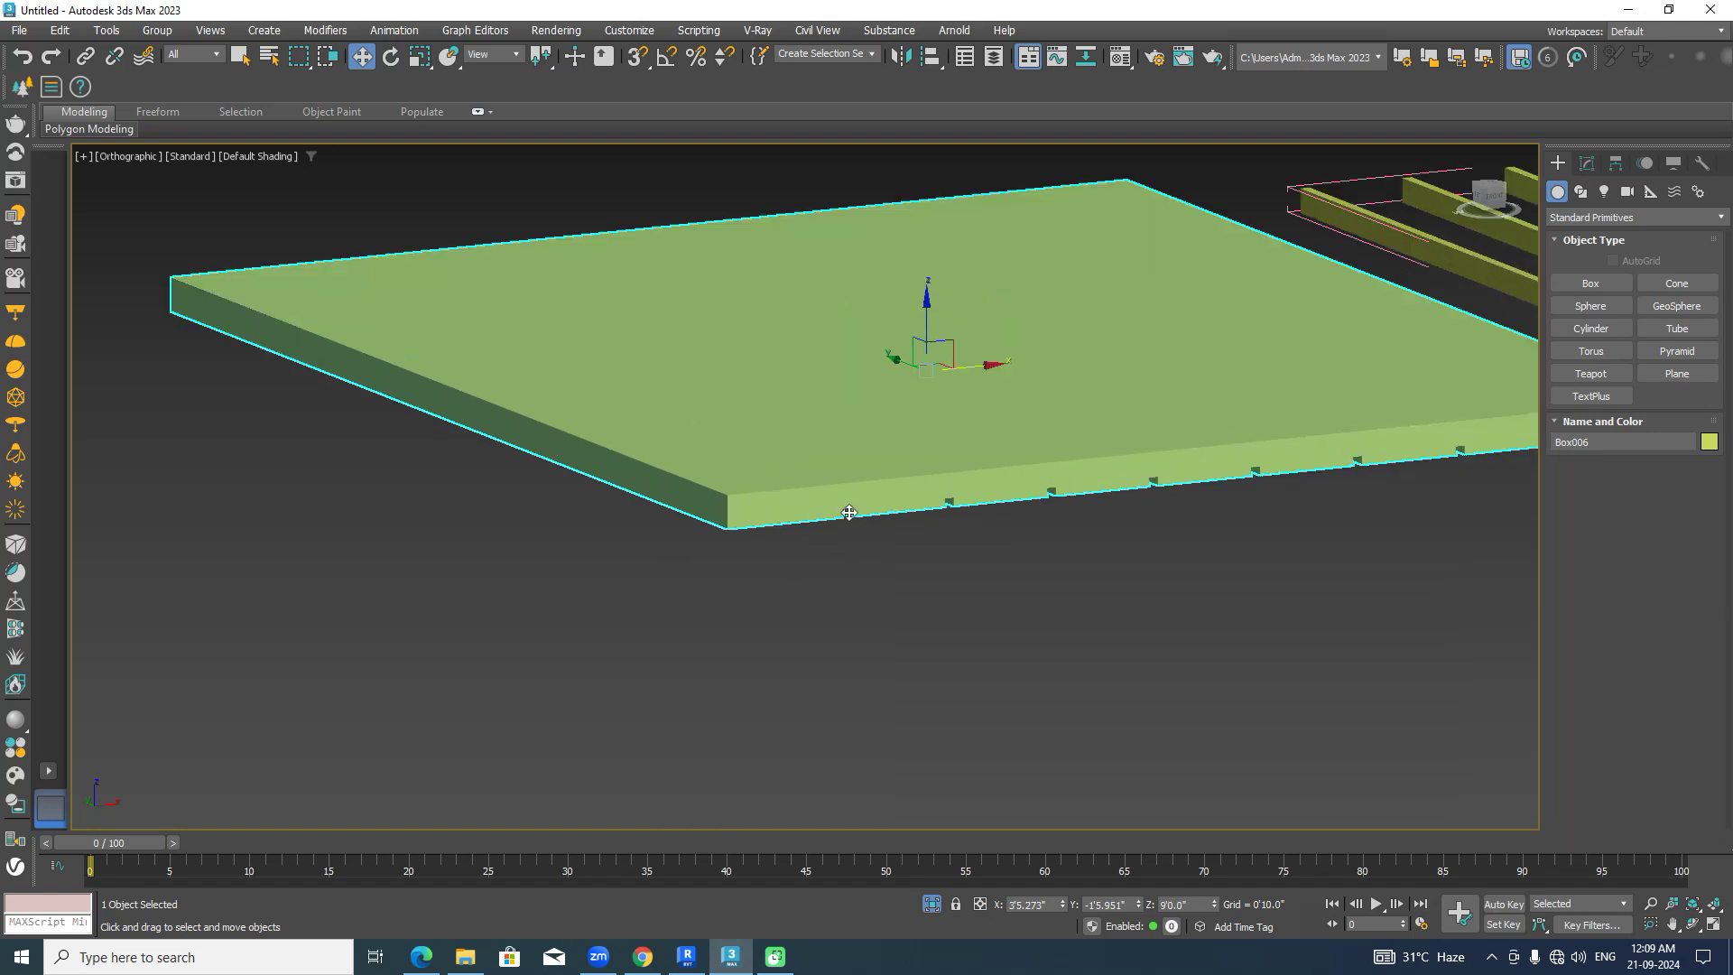
{"action": "scroll", "coordinate": [843, 548], "scroll_direction": "down", "scroll_amount": 5}
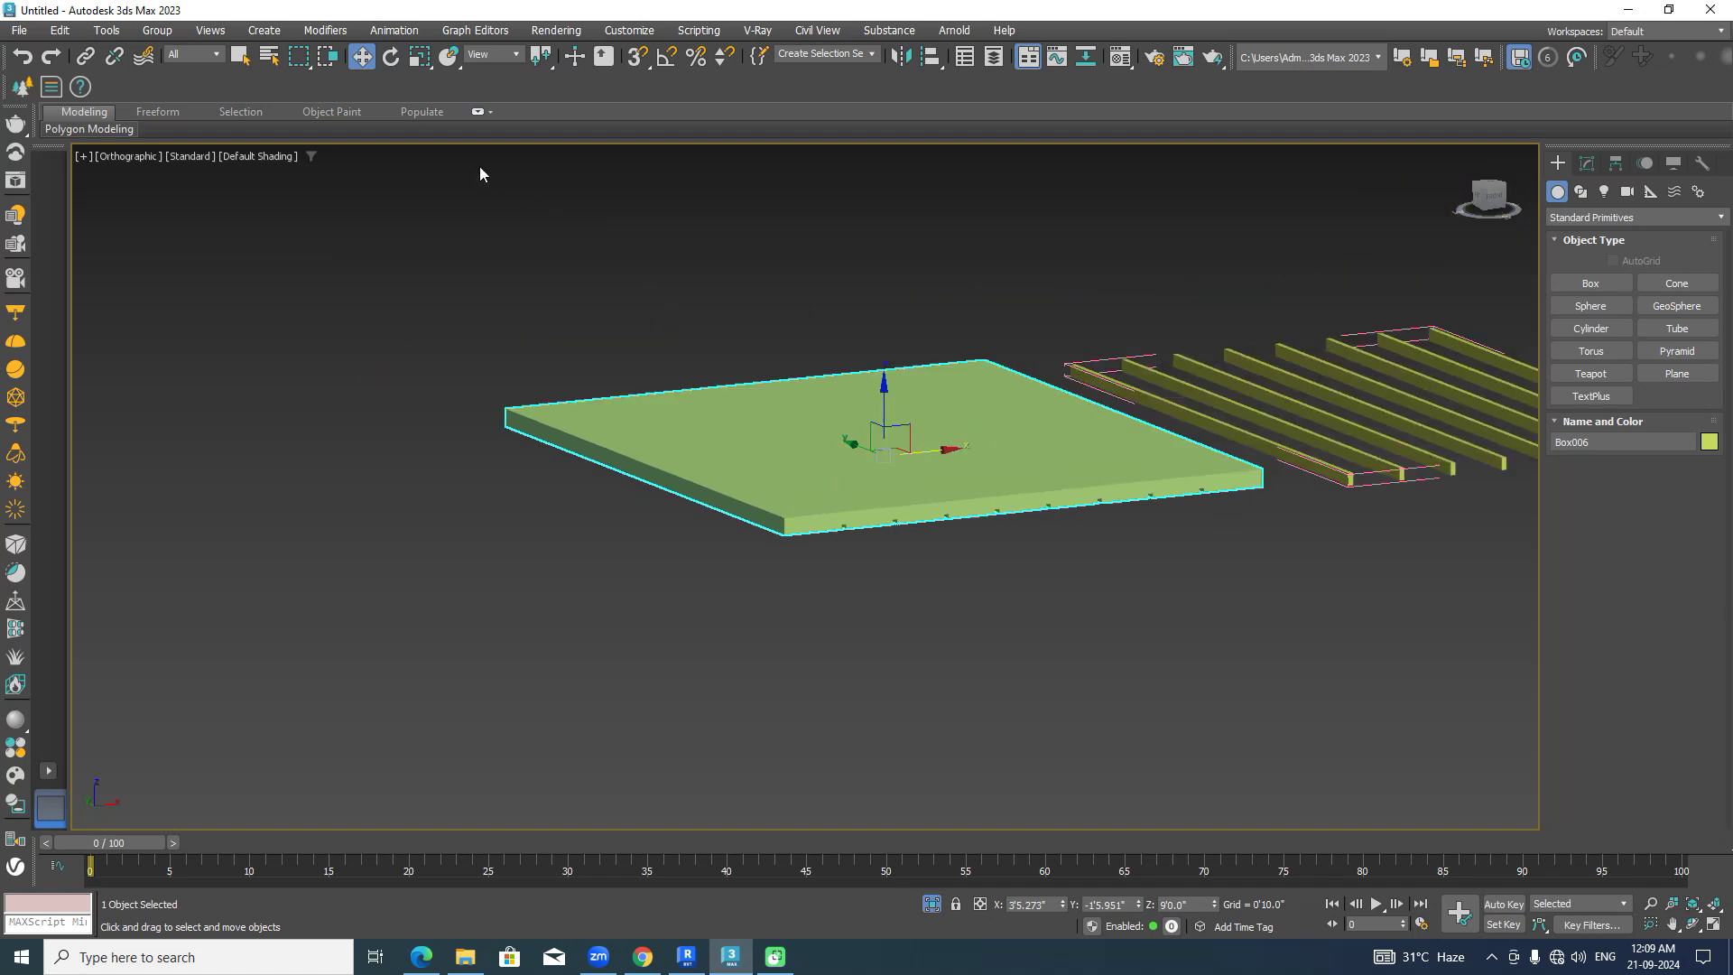
{"action": "right_click", "coordinate": [666, 56]}
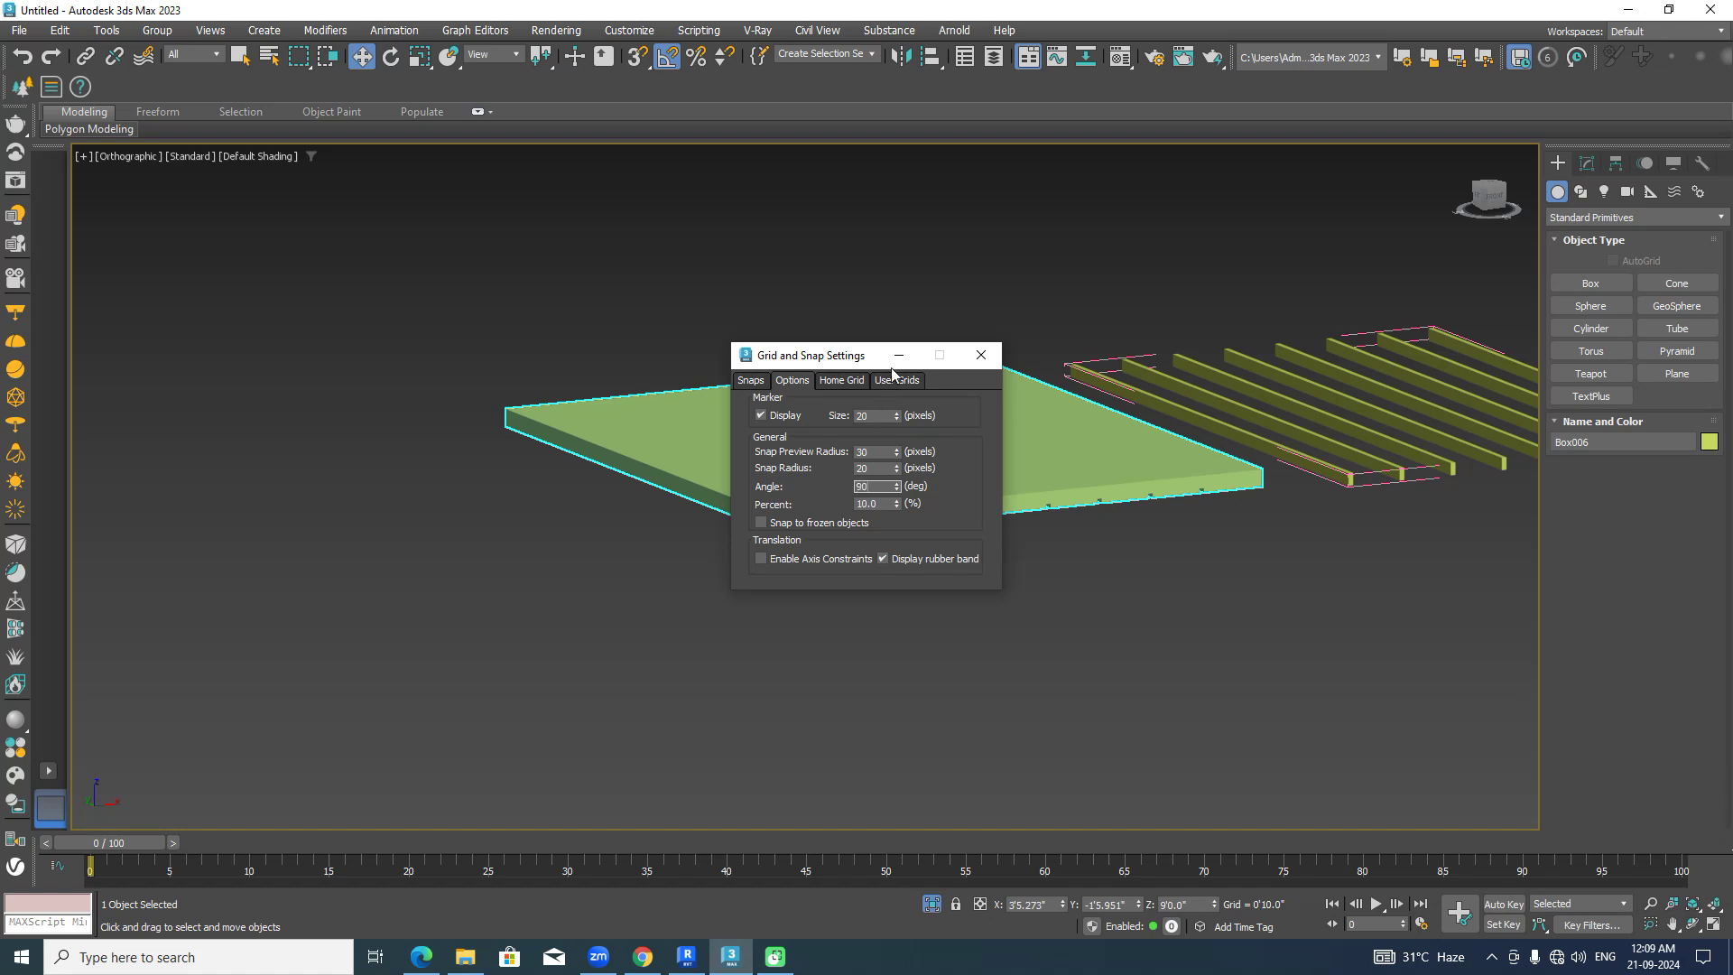
{"action": "left_click", "coordinate": [981, 355]}
Rotate the grooved slab -90 degrees about the X axis as one independent copy.
{"action": "left_click", "coordinate": [391, 57]}
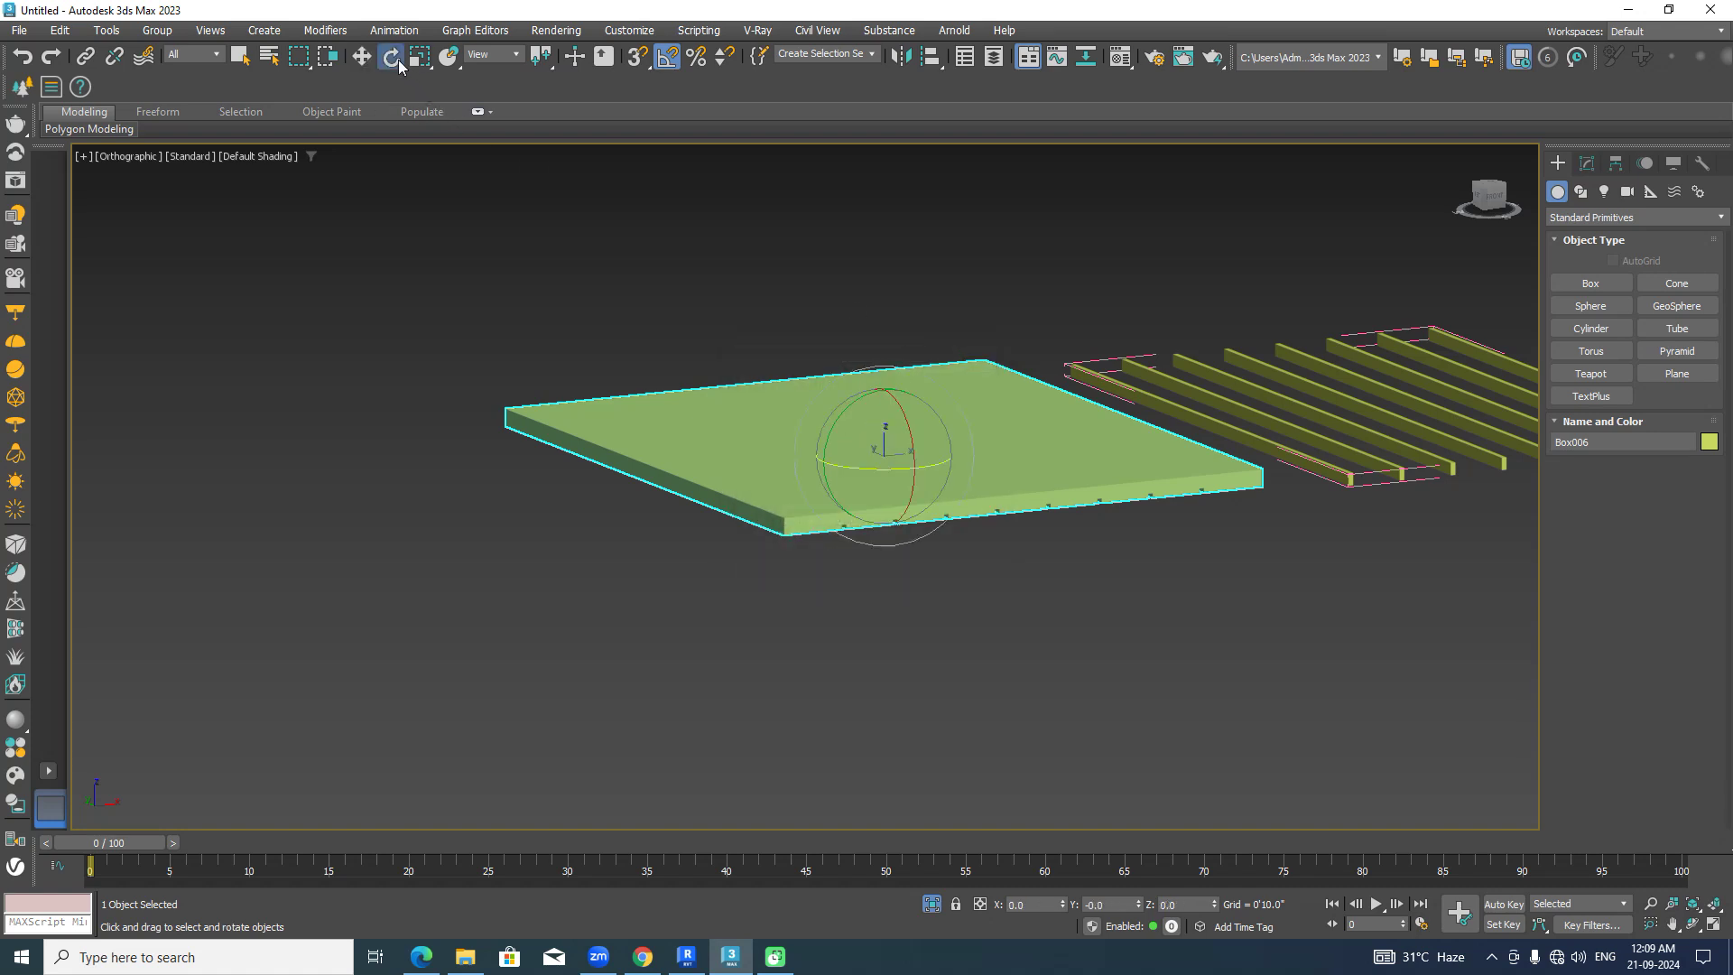
{"action": "left_click_drag", "start_coordinate": [903, 415], "coordinate": [904, 474], "text": "shift"}
{"action": "left_click", "coordinate": [795, 440]}
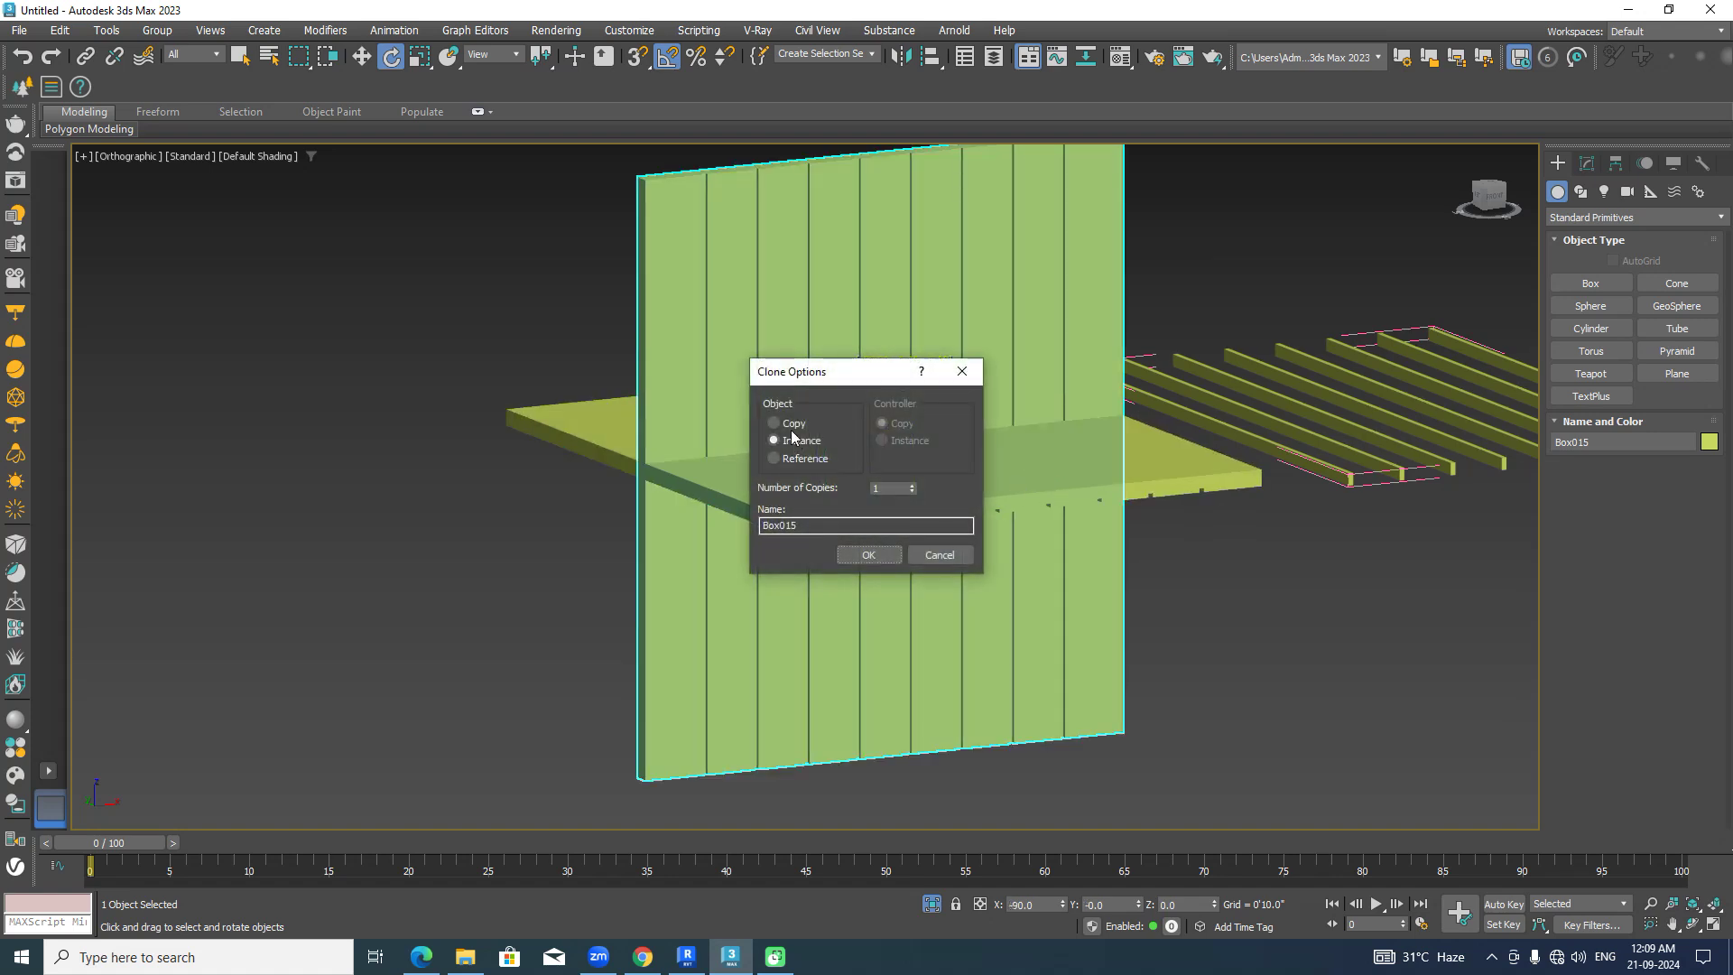
{"action": "left_click", "coordinate": [800, 426]}
{"action": "left_click", "coordinate": [868, 554]}
{"action": "left_click", "coordinate": [1215, 636]}
With 3D snap on, move the vertical grooved panel so its upper outer corner meets the horizontal slab's matching top corner.
{"action": "scroll", "coordinate": [921, 502], "scroll_direction": "down", "scroll_amount": 2}
{"action": "middle_click_drag", "start_coordinate": [905, 472], "coordinate": [938, 479], "text": "alt"}
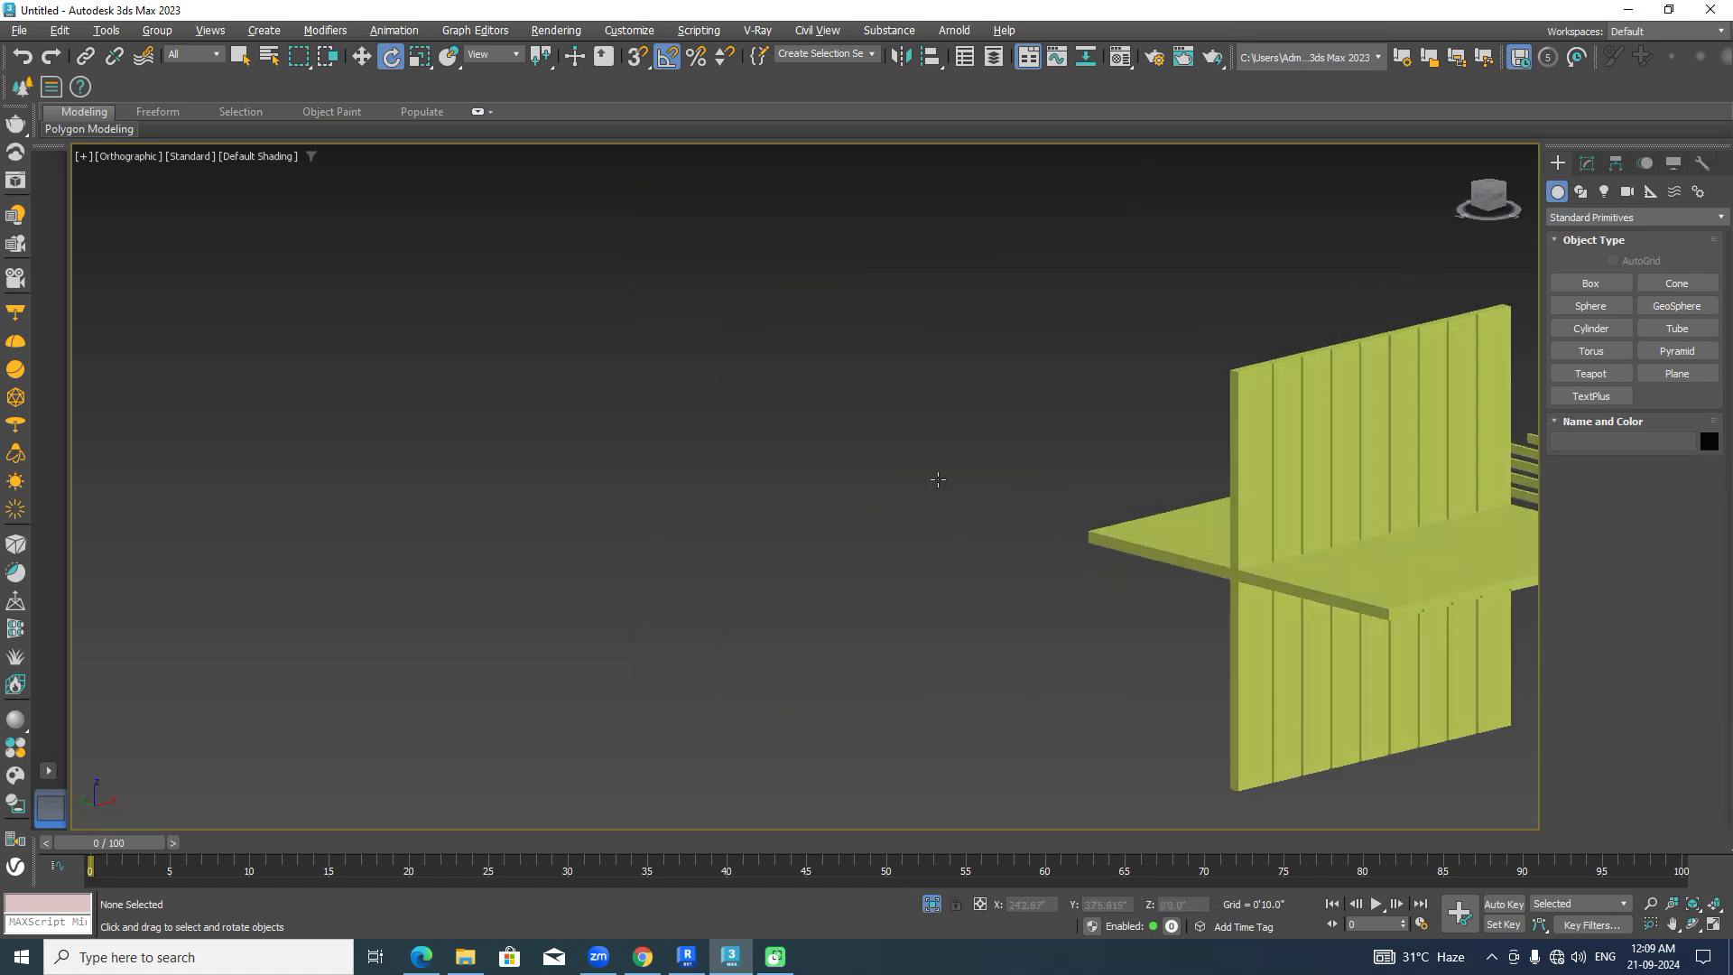
{"action": "left_click", "coordinate": [1239, 397]}
{"action": "key", "text": "s"}
{"action": "scroll", "coordinate": [1133, 404], "scroll_direction": "up", "scroll_amount": 2}
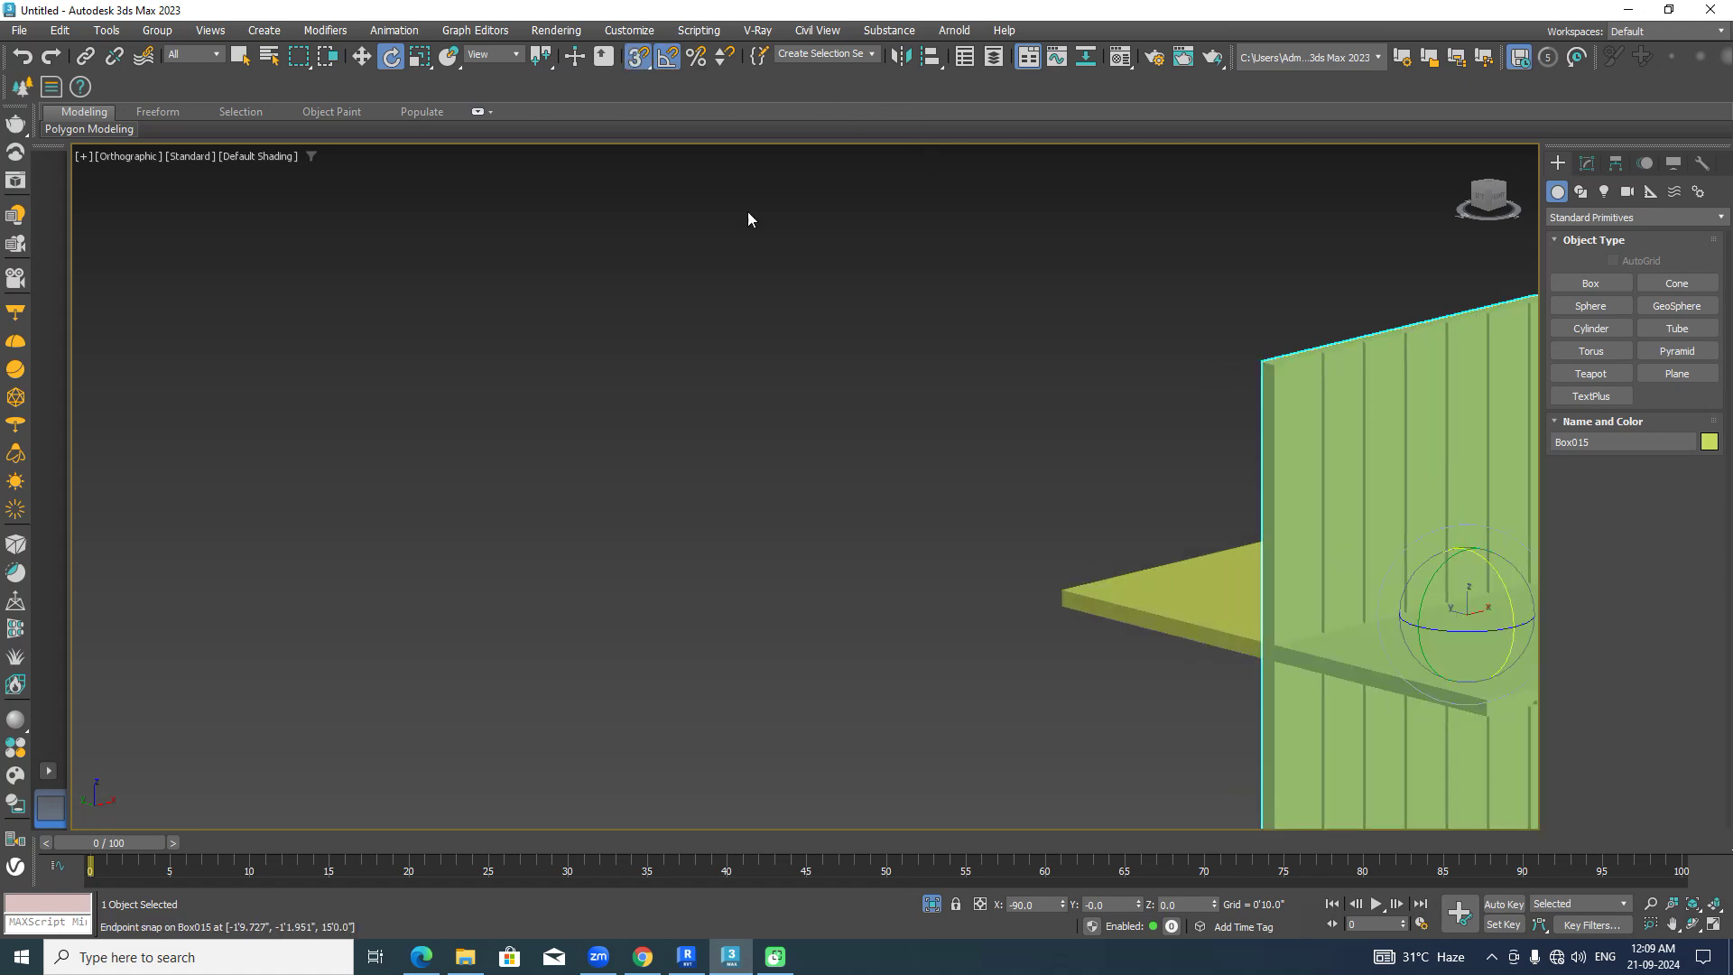
{"action": "left_click", "coordinate": [365, 56]}
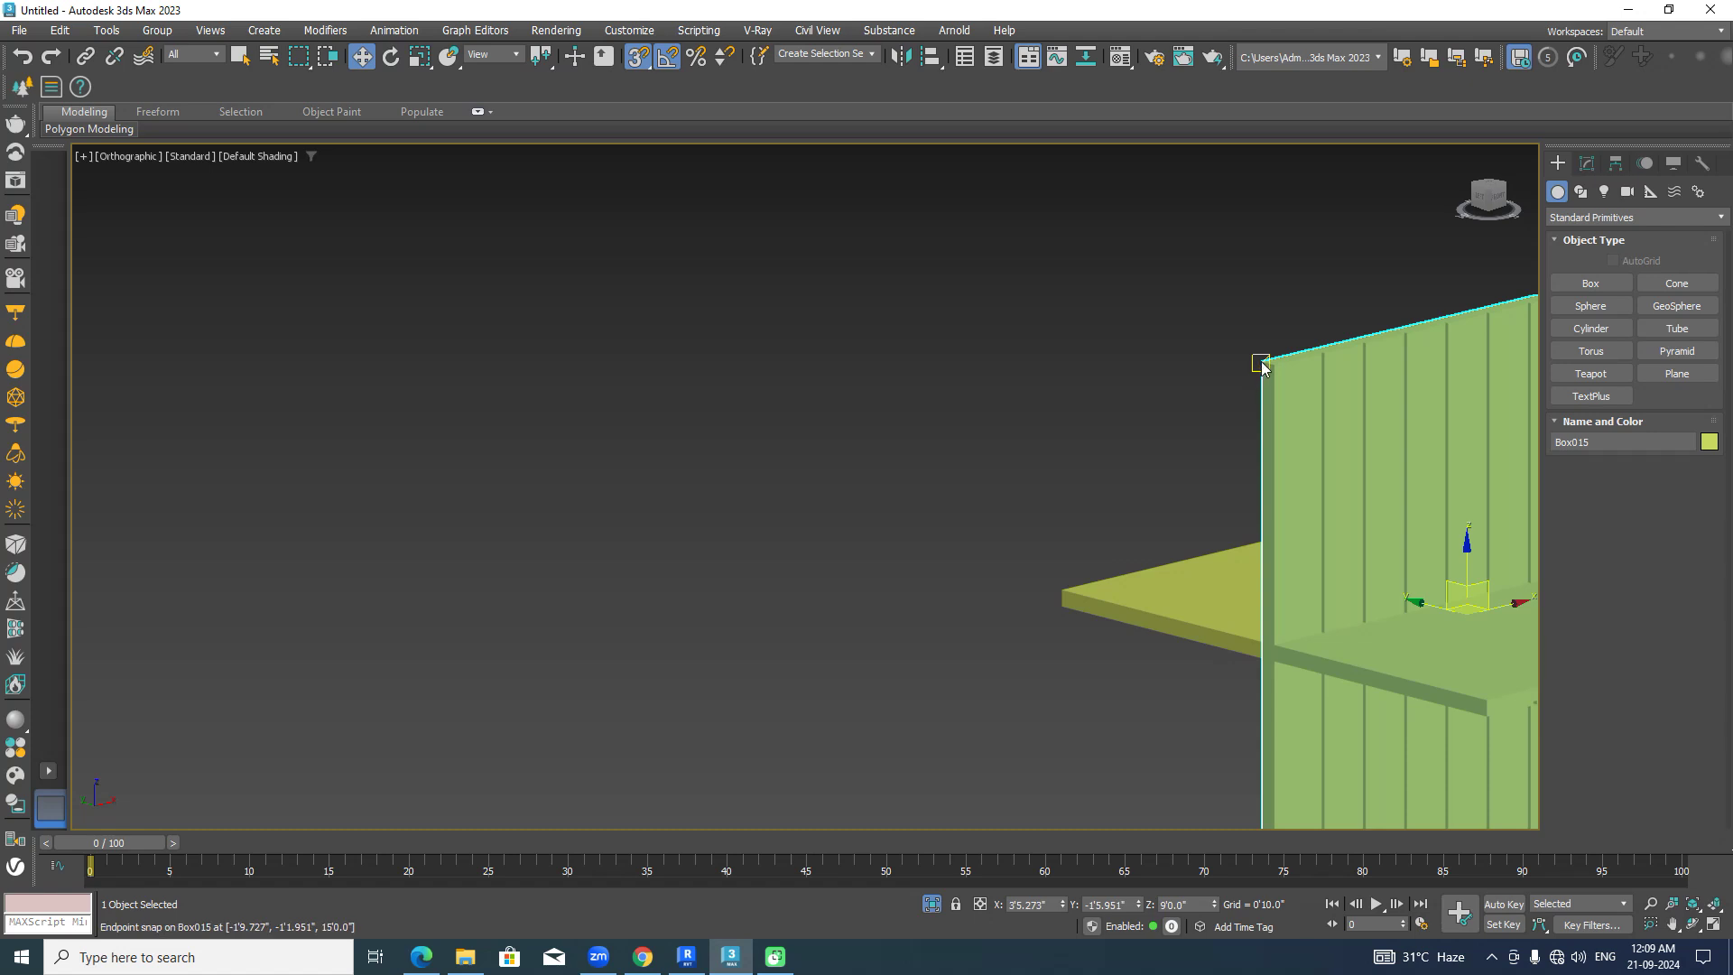
{"action": "left_click_drag", "start_coordinate": [1261, 364], "coordinate": [1063, 580]}
{"action": "left_click", "coordinate": [882, 467]}
Pull the vertical panel away from the slab and snap its upper corner back onto the slab's top corner.
{"action": "scroll", "coordinate": [1110, 627], "scroll_direction": "up", "scroll_amount": 7}
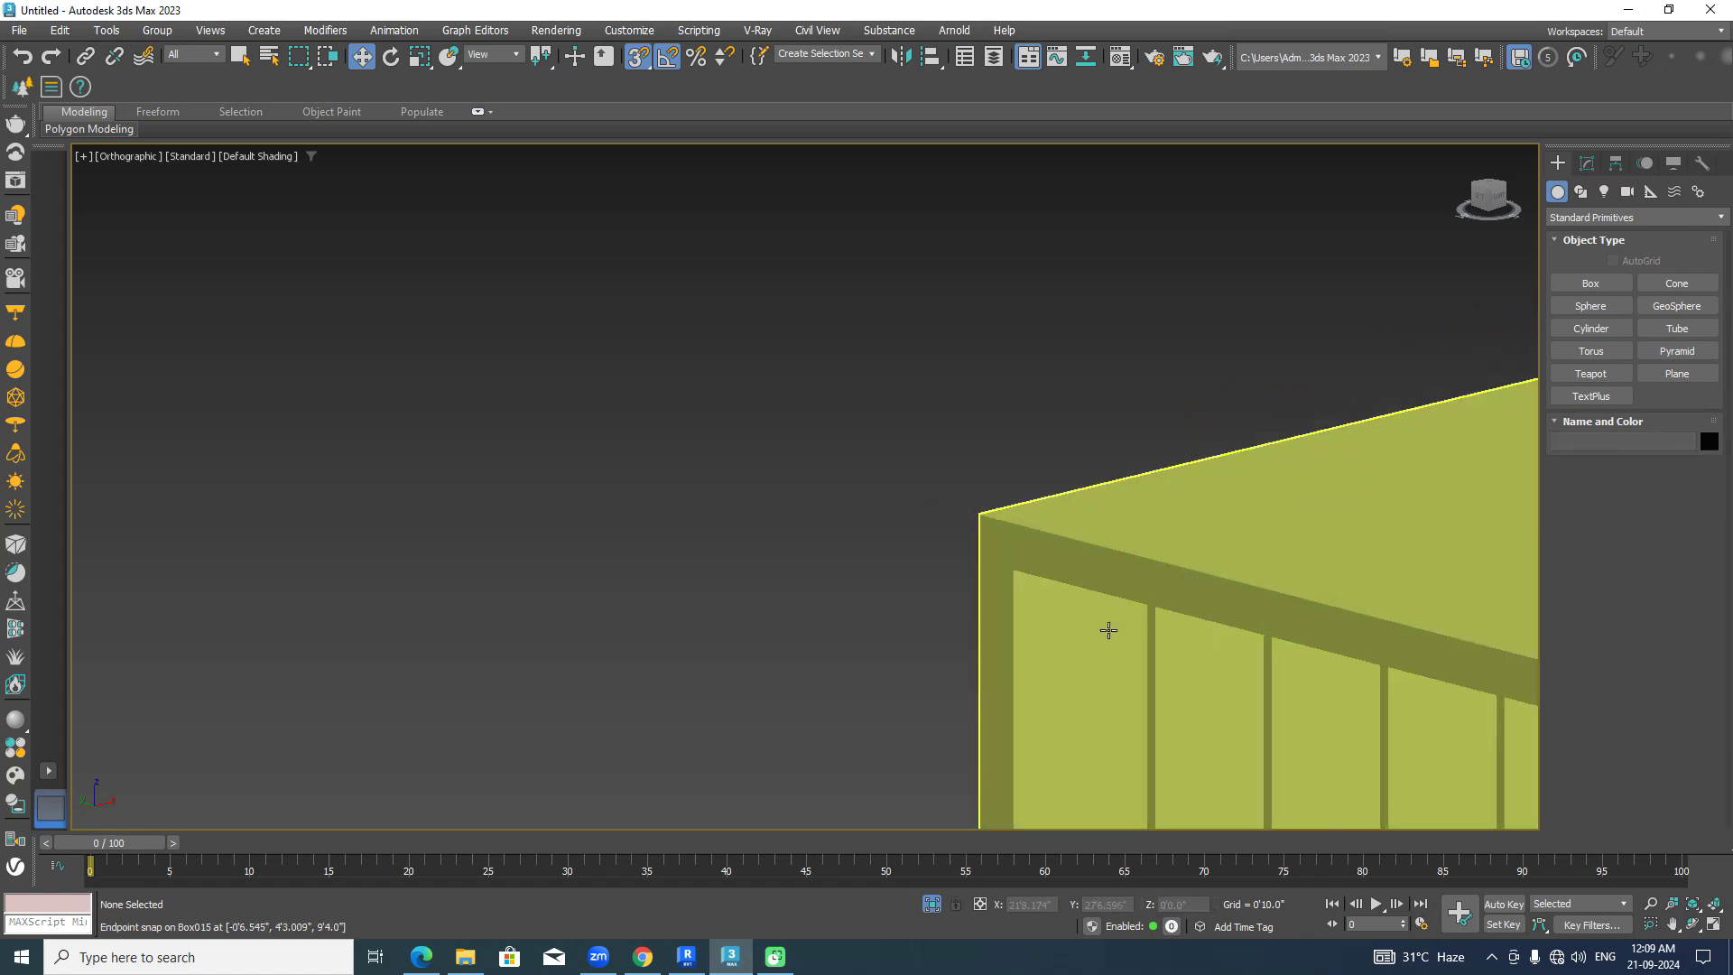
{"action": "left_click", "coordinate": [968, 613]}
{"action": "scroll", "coordinate": [921, 623], "scroll_direction": "down", "scroll_amount": 8}
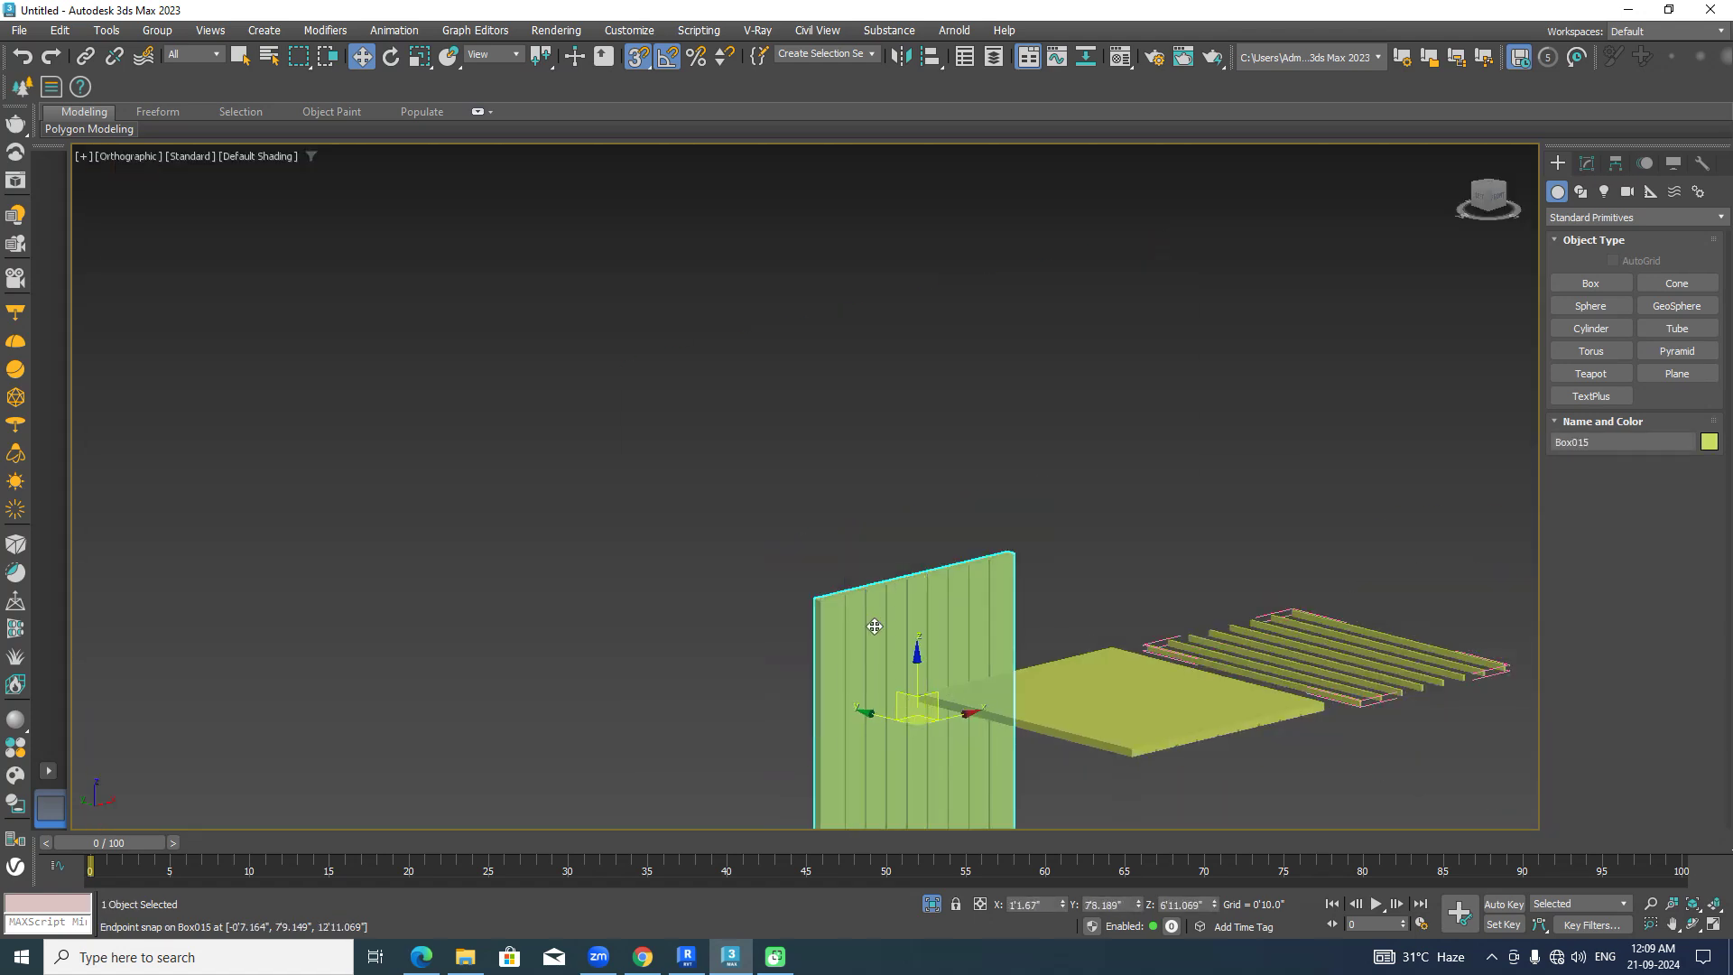
{"action": "scroll", "coordinate": [875, 625], "scroll_direction": "up", "scroll_amount": 6}
{"action": "left_click_drag", "start_coordinate": [701, 533], "coordinate": [1167, 648]}
{"action": "scroll", "coordinate": [882, 578], "scroll_direction": "down", "scroll_amount": 5}
{"action": "scroll", "coordinate": [928, 794], "scroll_direction": "up", "scroll_amount": 5}
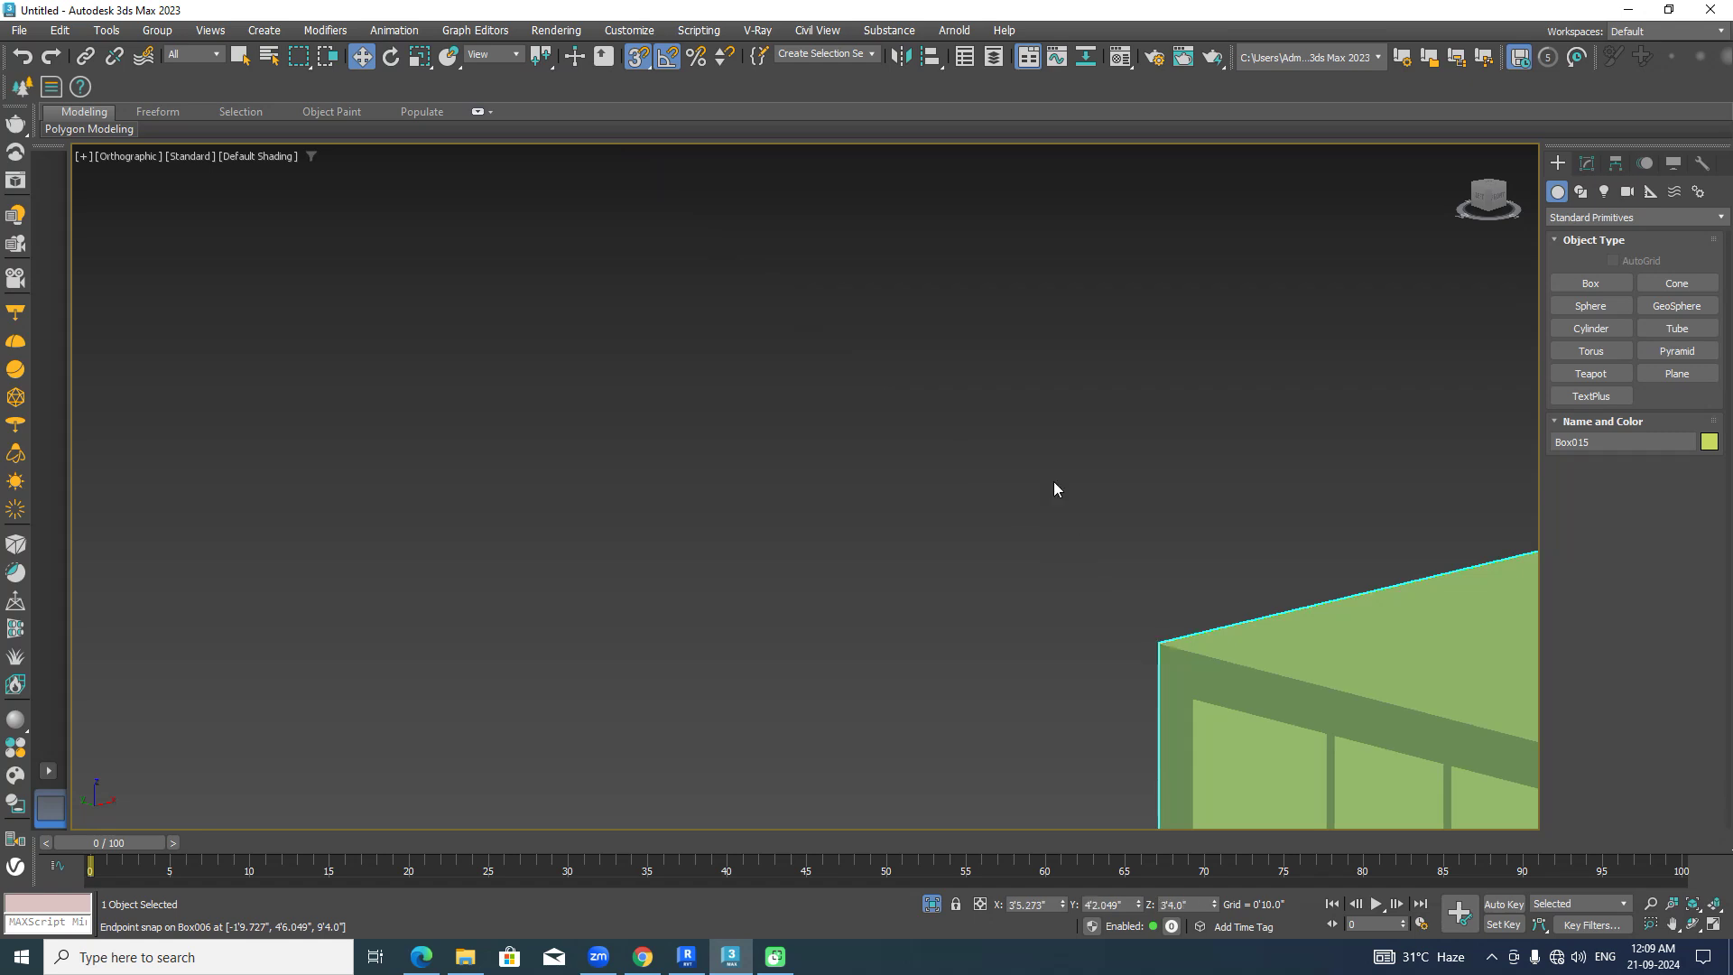
Examine the corner joint between the horizontal and vertical grooved panels from close up and from below.
{"action": "left_click", "coordinate": [1047, 469]}
{"action": "scroll", "coordinate": [1047, 469], "scroll_direction": "down", "scroll_amount": 3}
{"action": "middle_click_drag", "start_coordinate": [1047, 469], "coordinate": [1019, 250], "text": "alt"}
{"action": "scroll", "coordinate": [1019, 250], "scroll_direction": "up", "scroll_amount": 6}
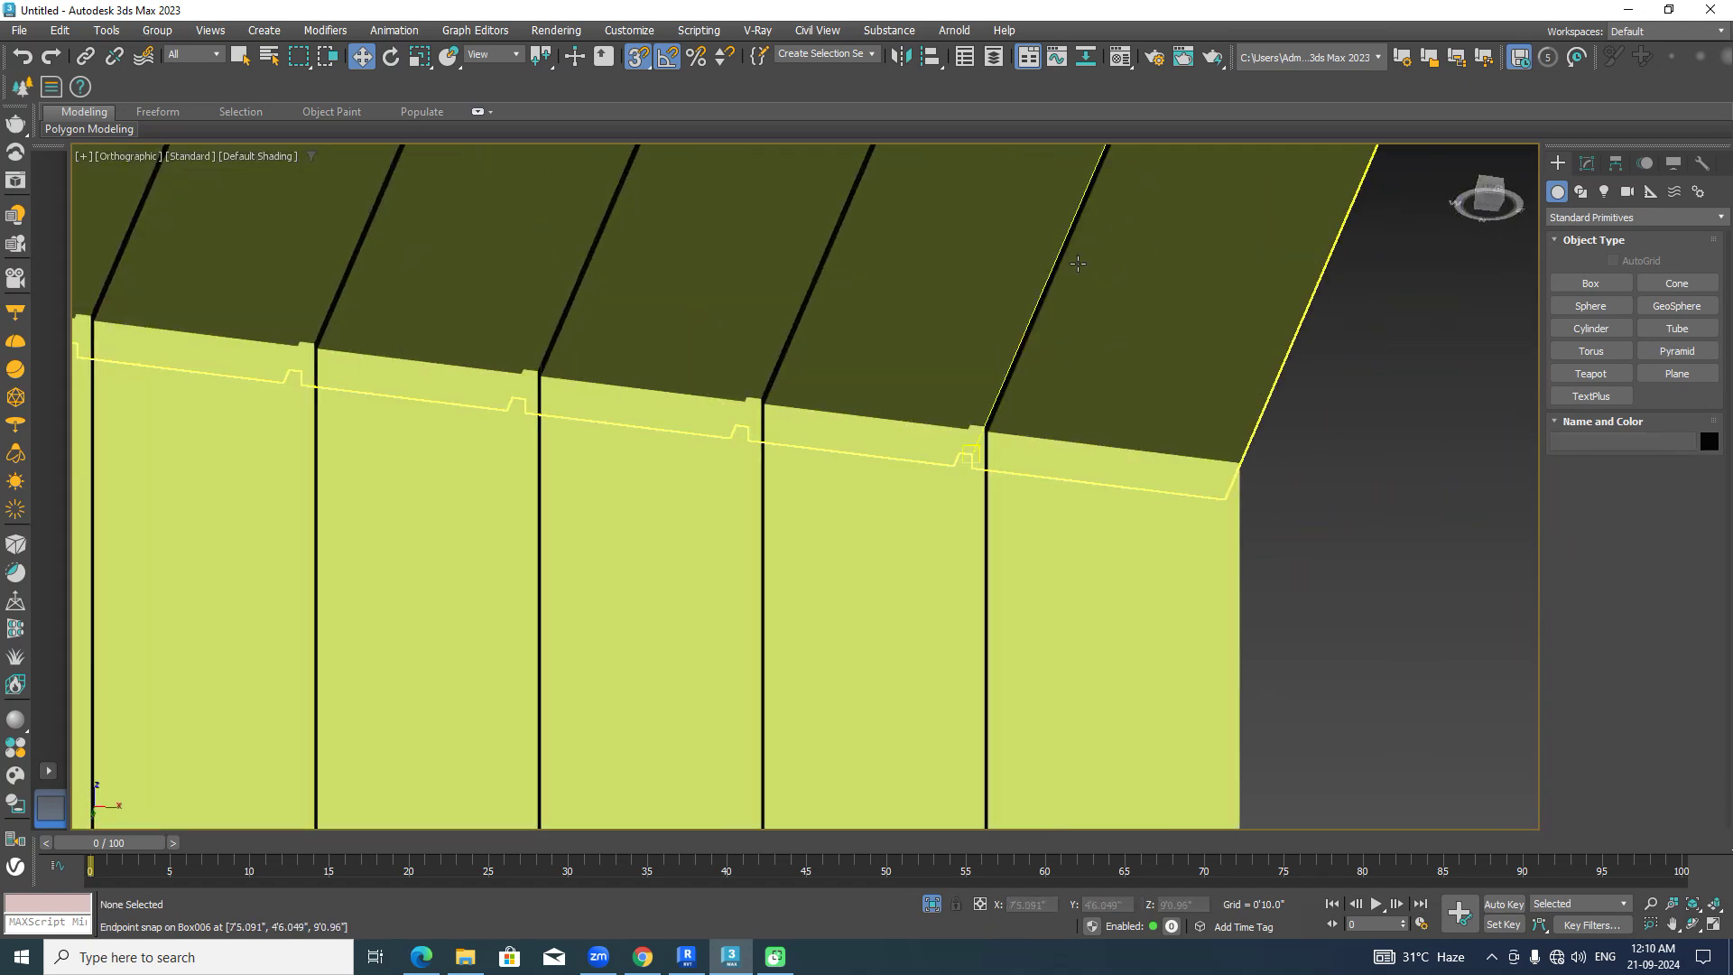
{"action": "middle_click_drag", "start_coordinate": [987, 375], "coordinate": [990, 458], "text": "alt"}
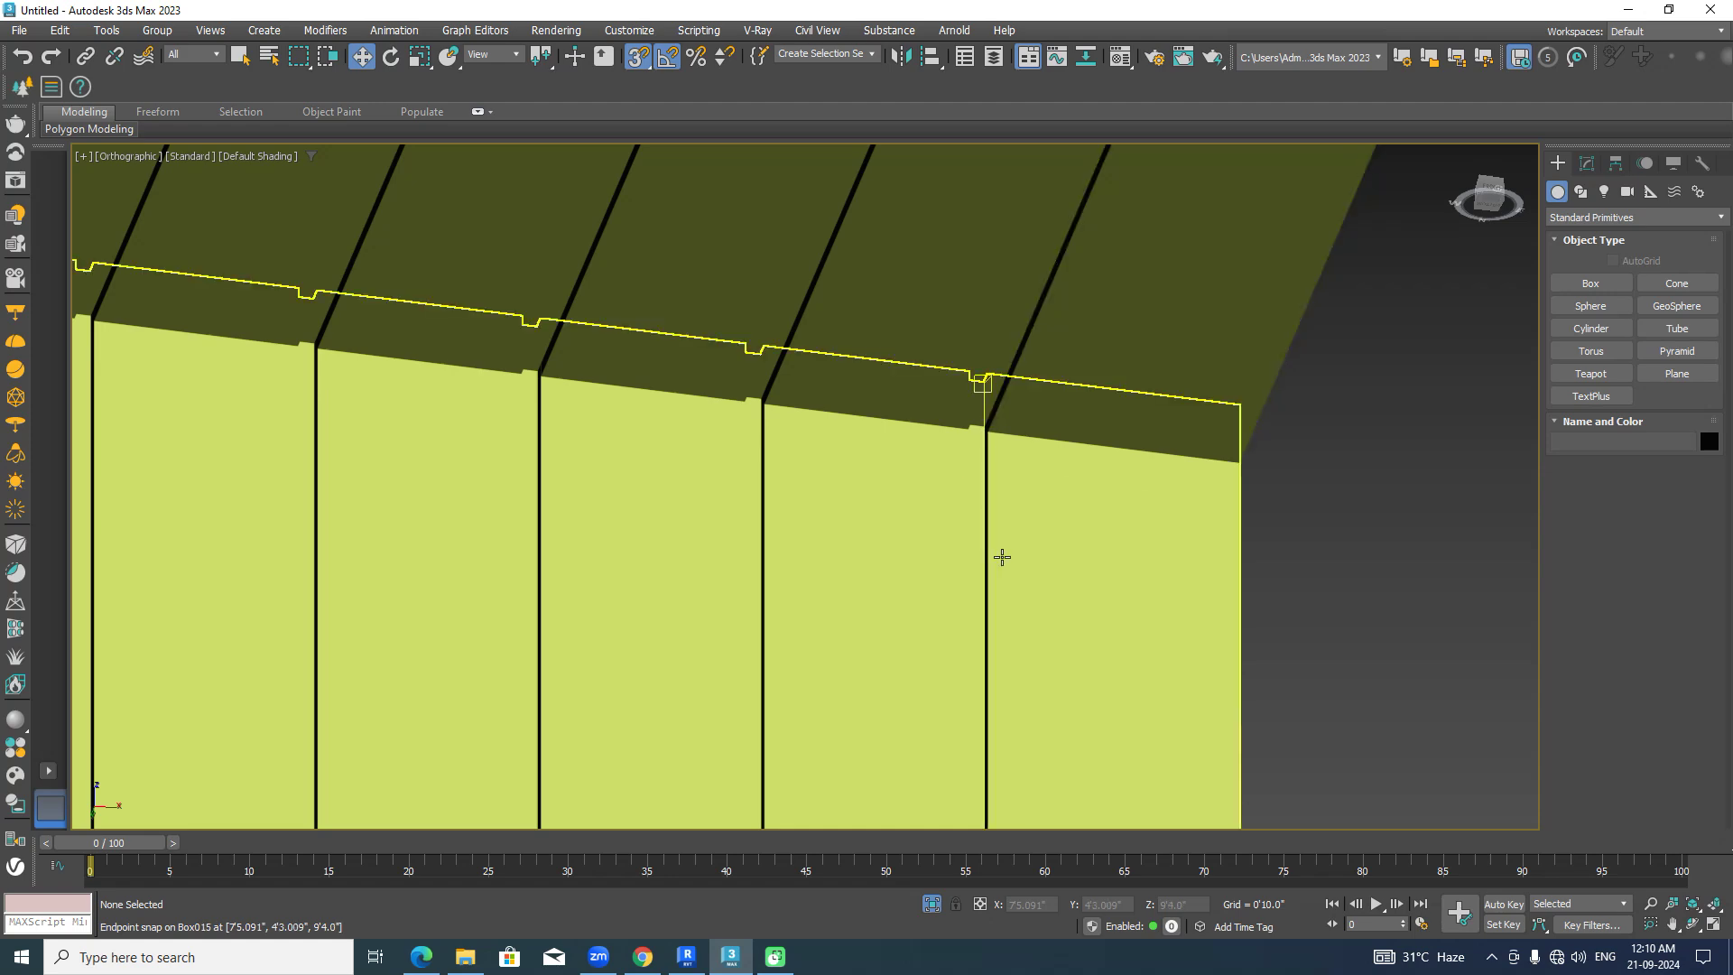
{"action": "scroll", "coordinate": [1013, 597], "scroll_direction": "down", "scroll_amount": 2}
{"action": "scroll", "coordinate": [1013, 597], "scroll_direction": "down", "scroll_amount": 3}
{"action": "middle_click_drag", "start_coordinate": [1013, 596], "coordinate": [1199, 631], "text": "alt"}
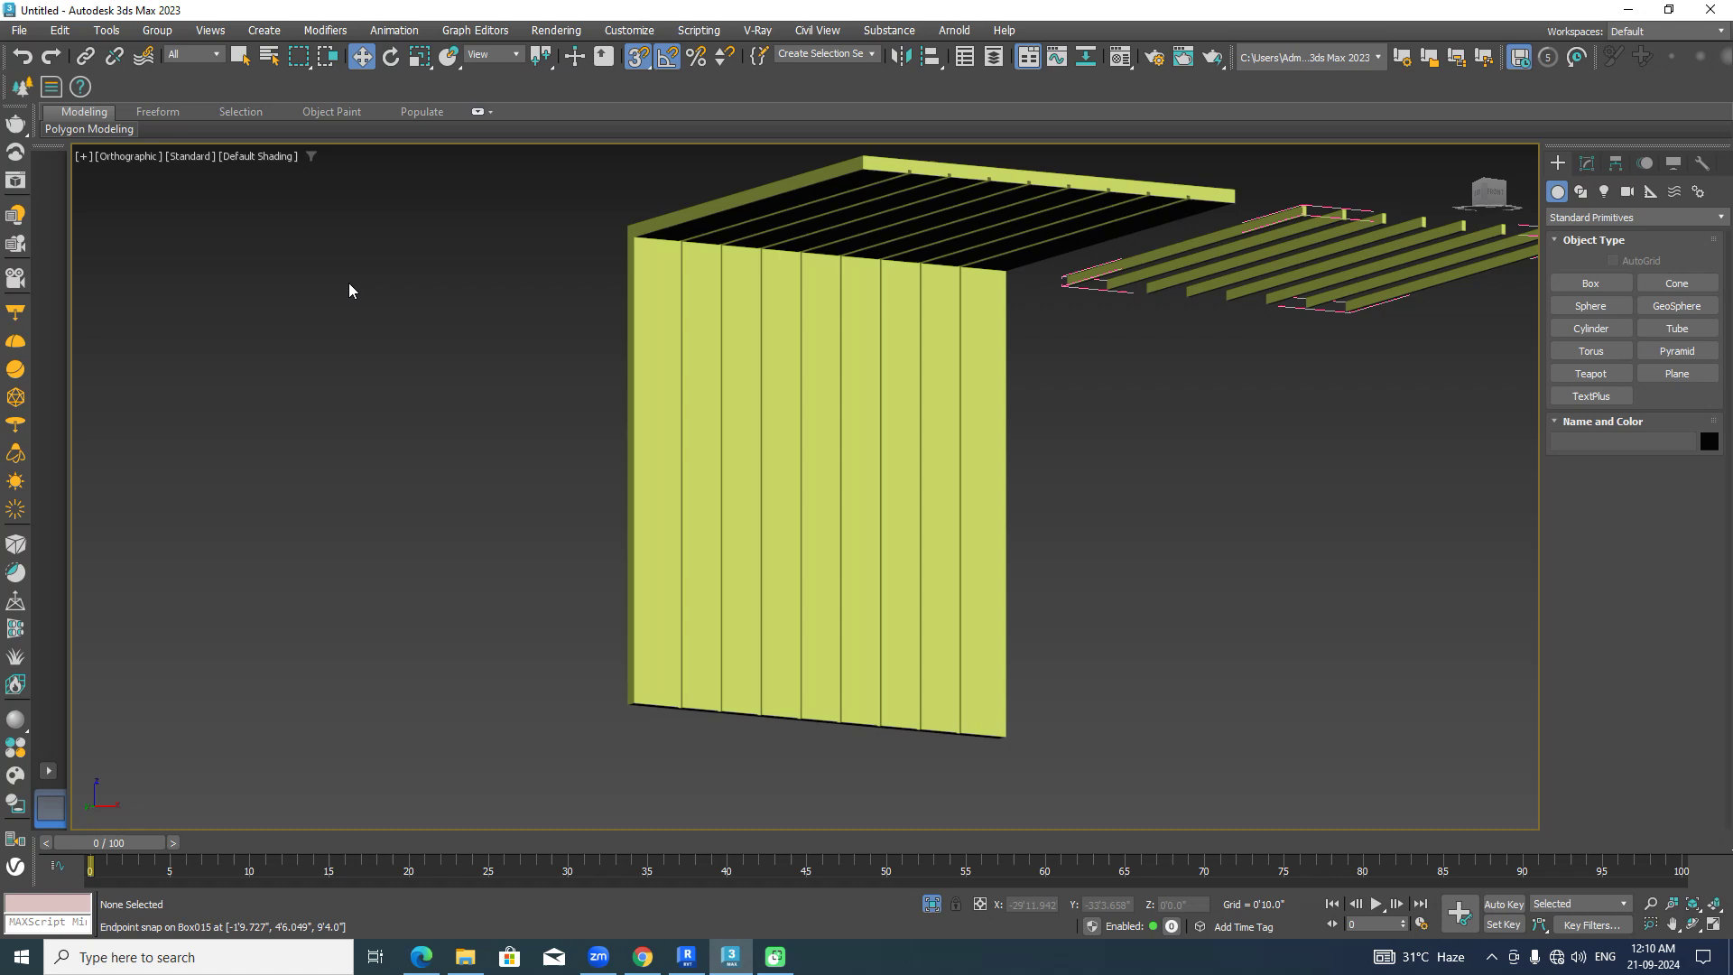
Set the viewport shading to Clay with Edged Faces.
{"action": "left_click", "coordinate": [273, 159]}
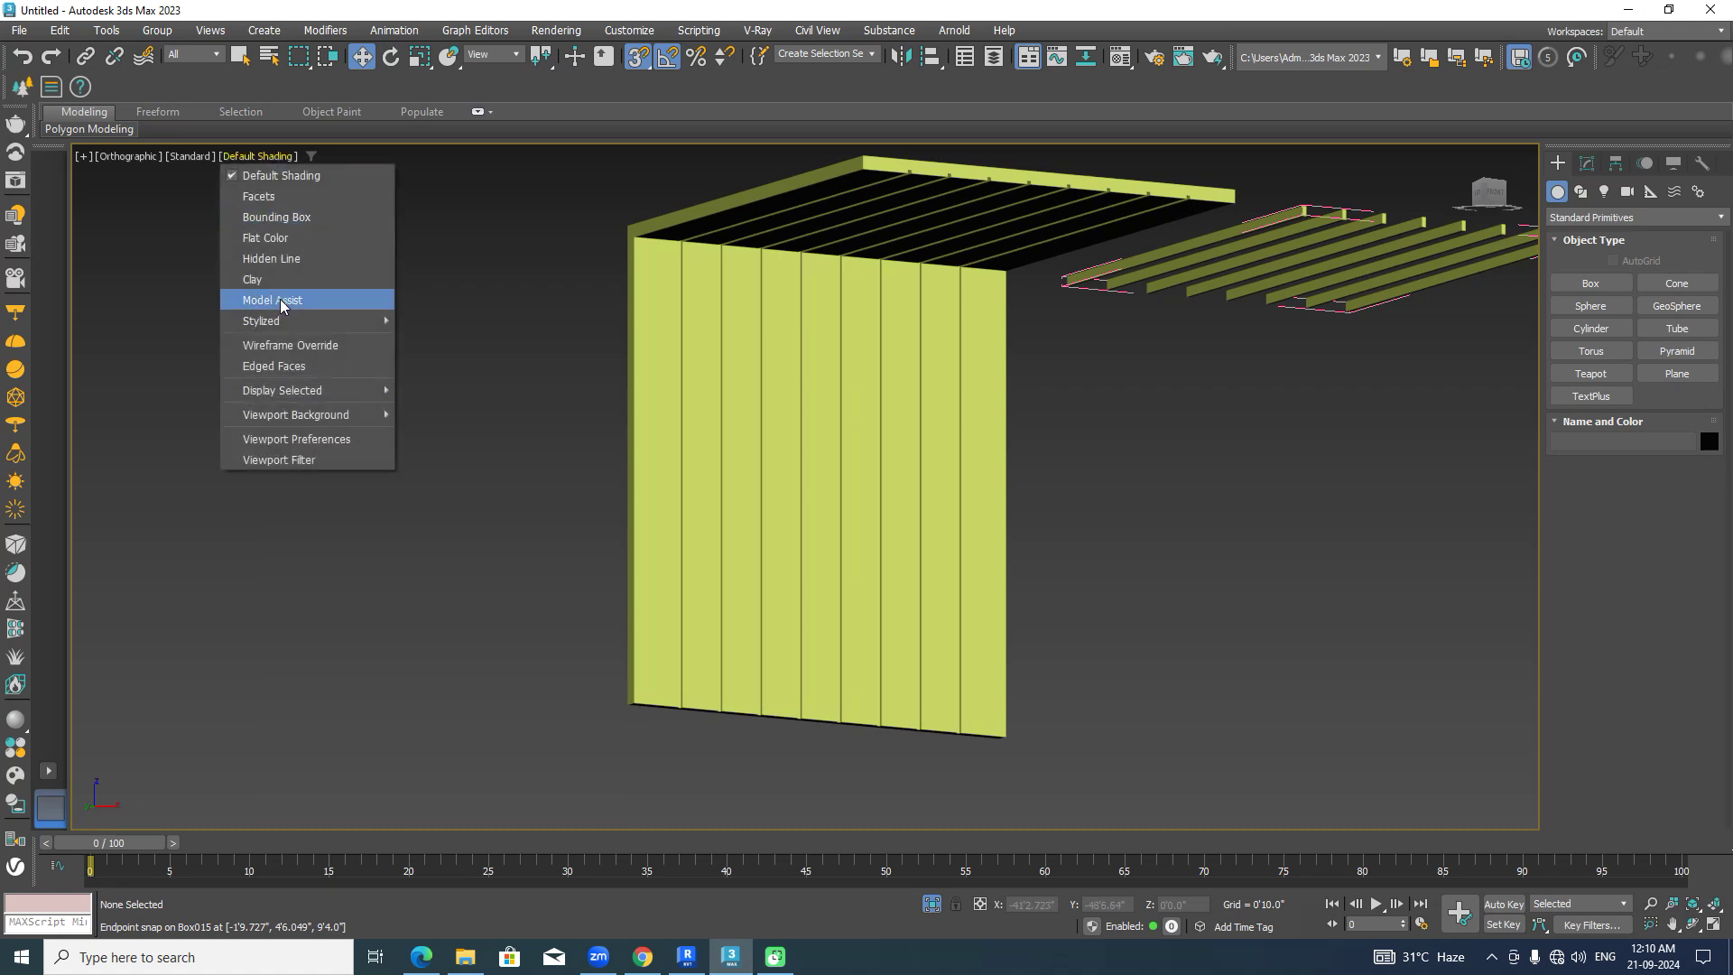
{"action": "left_click", "coordinate": [305, 280]}
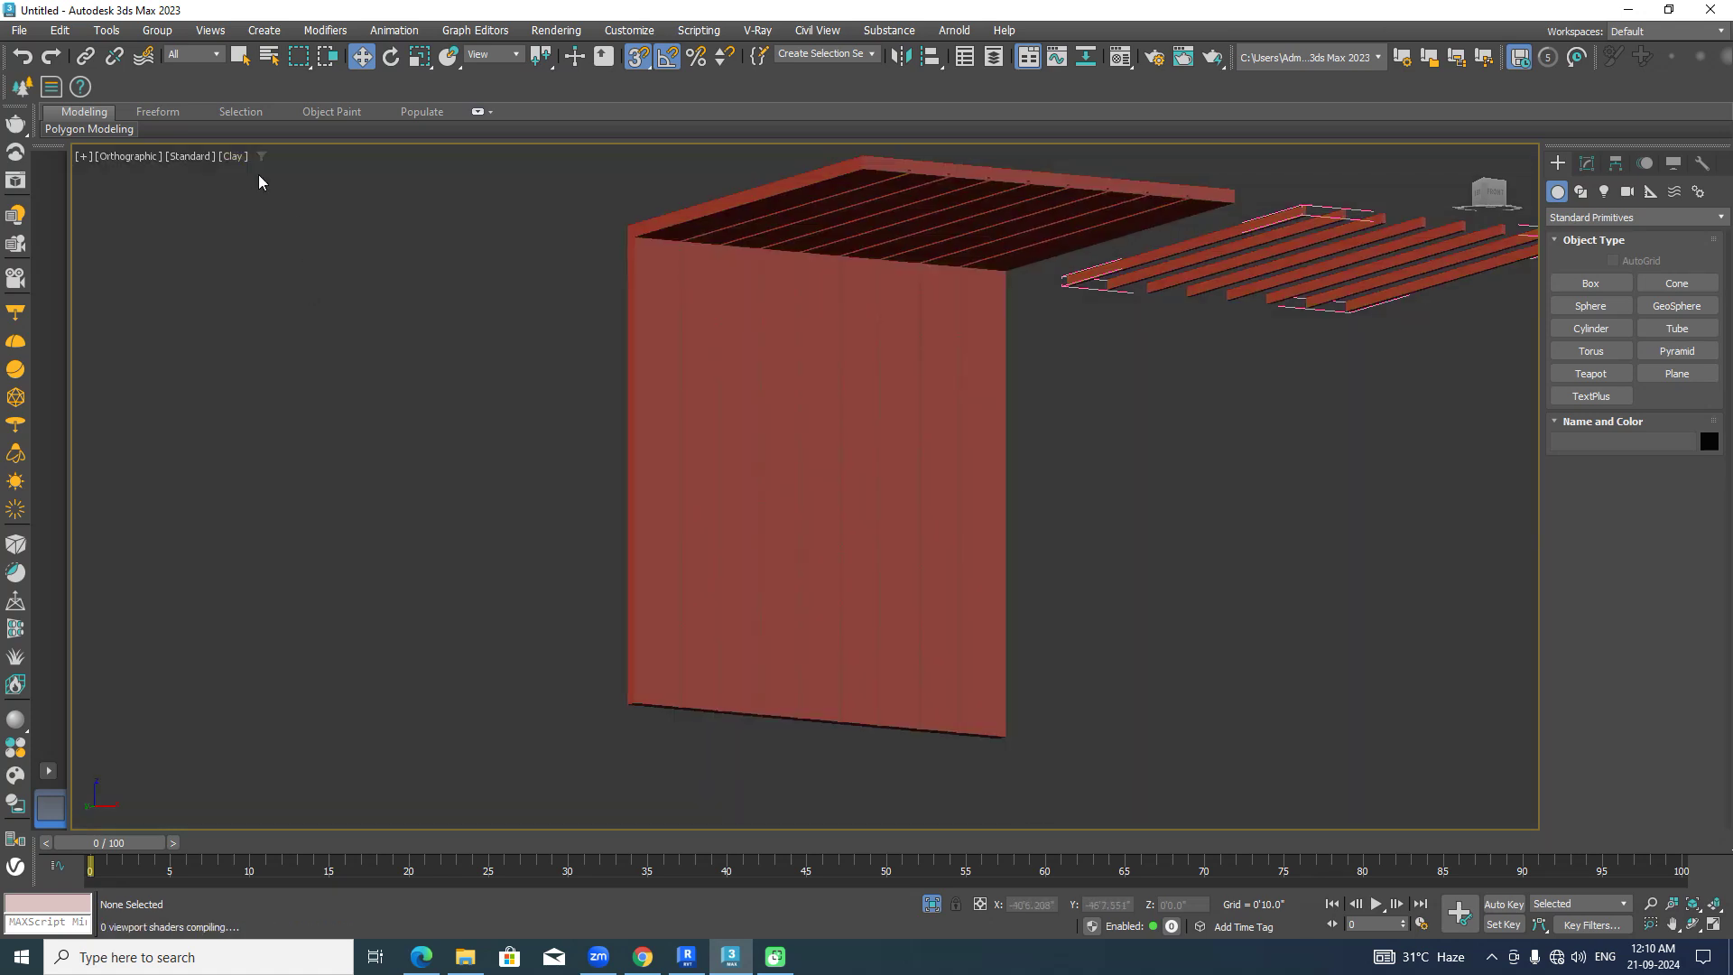
{"action": "left_click", "coordinate": [274, 366]}
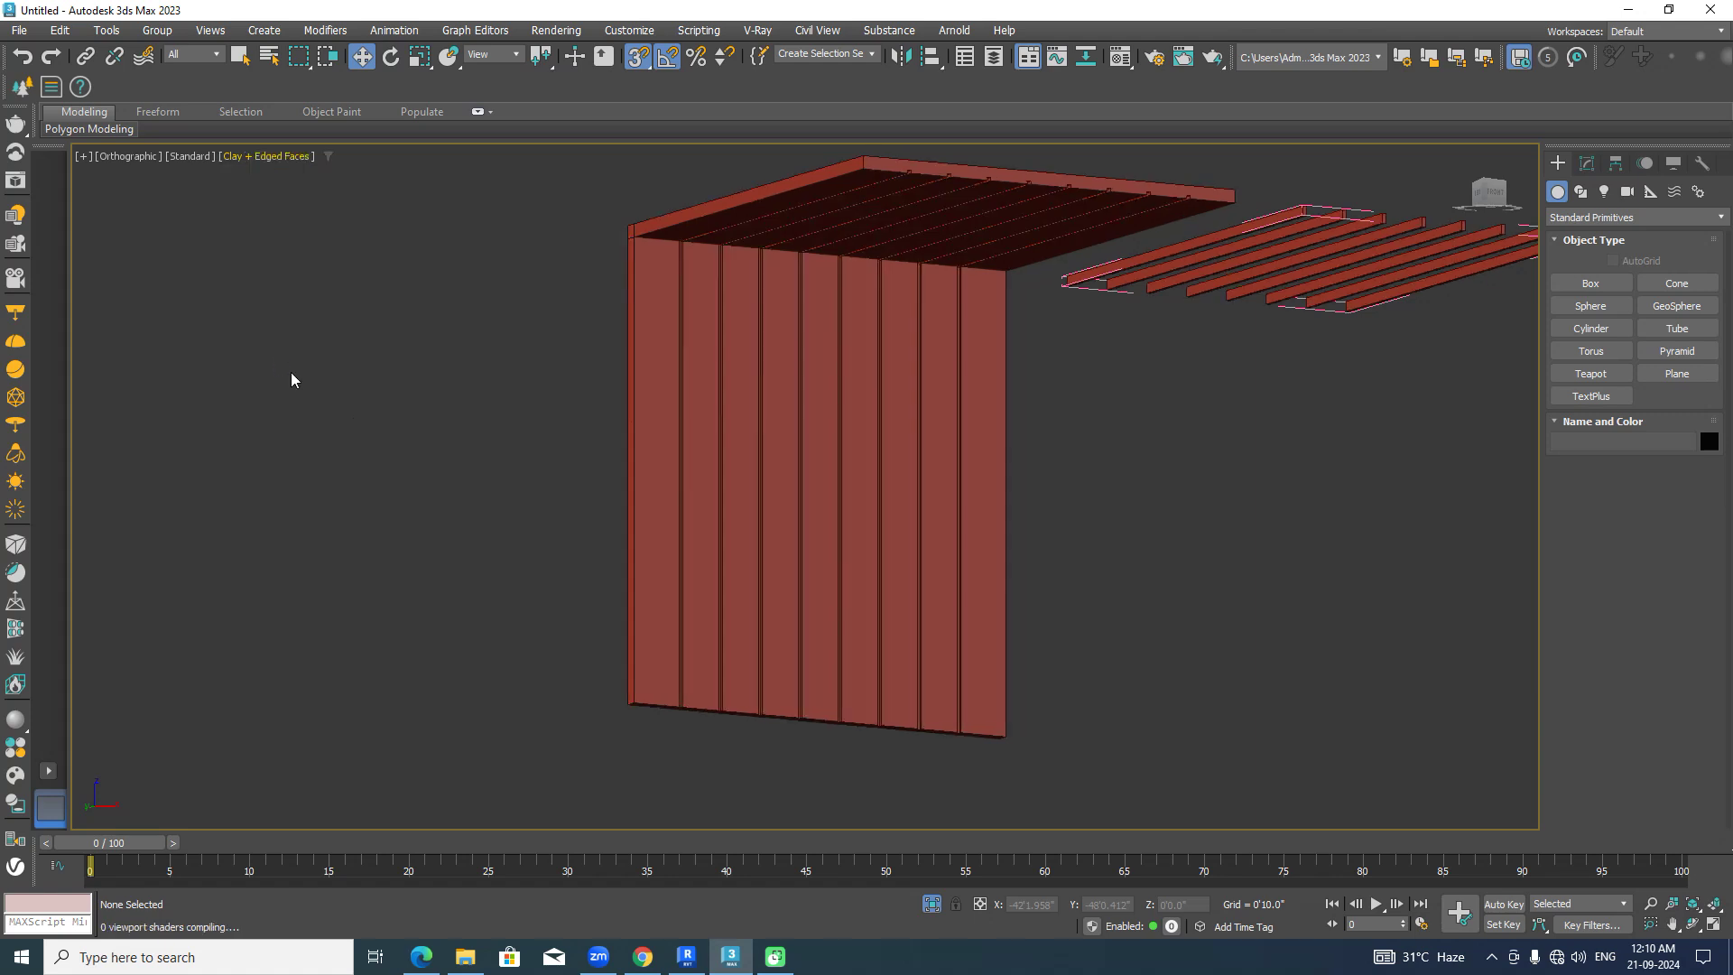
{"action": "middle_click_drag", "start_coordinate": [1086, 561], "coordinate": [1037, 491], "text": "alt"}
{"action": "scroll", "coordinate": [1037, 491], "scroll_direction": "up", "scroll_amount": 2}
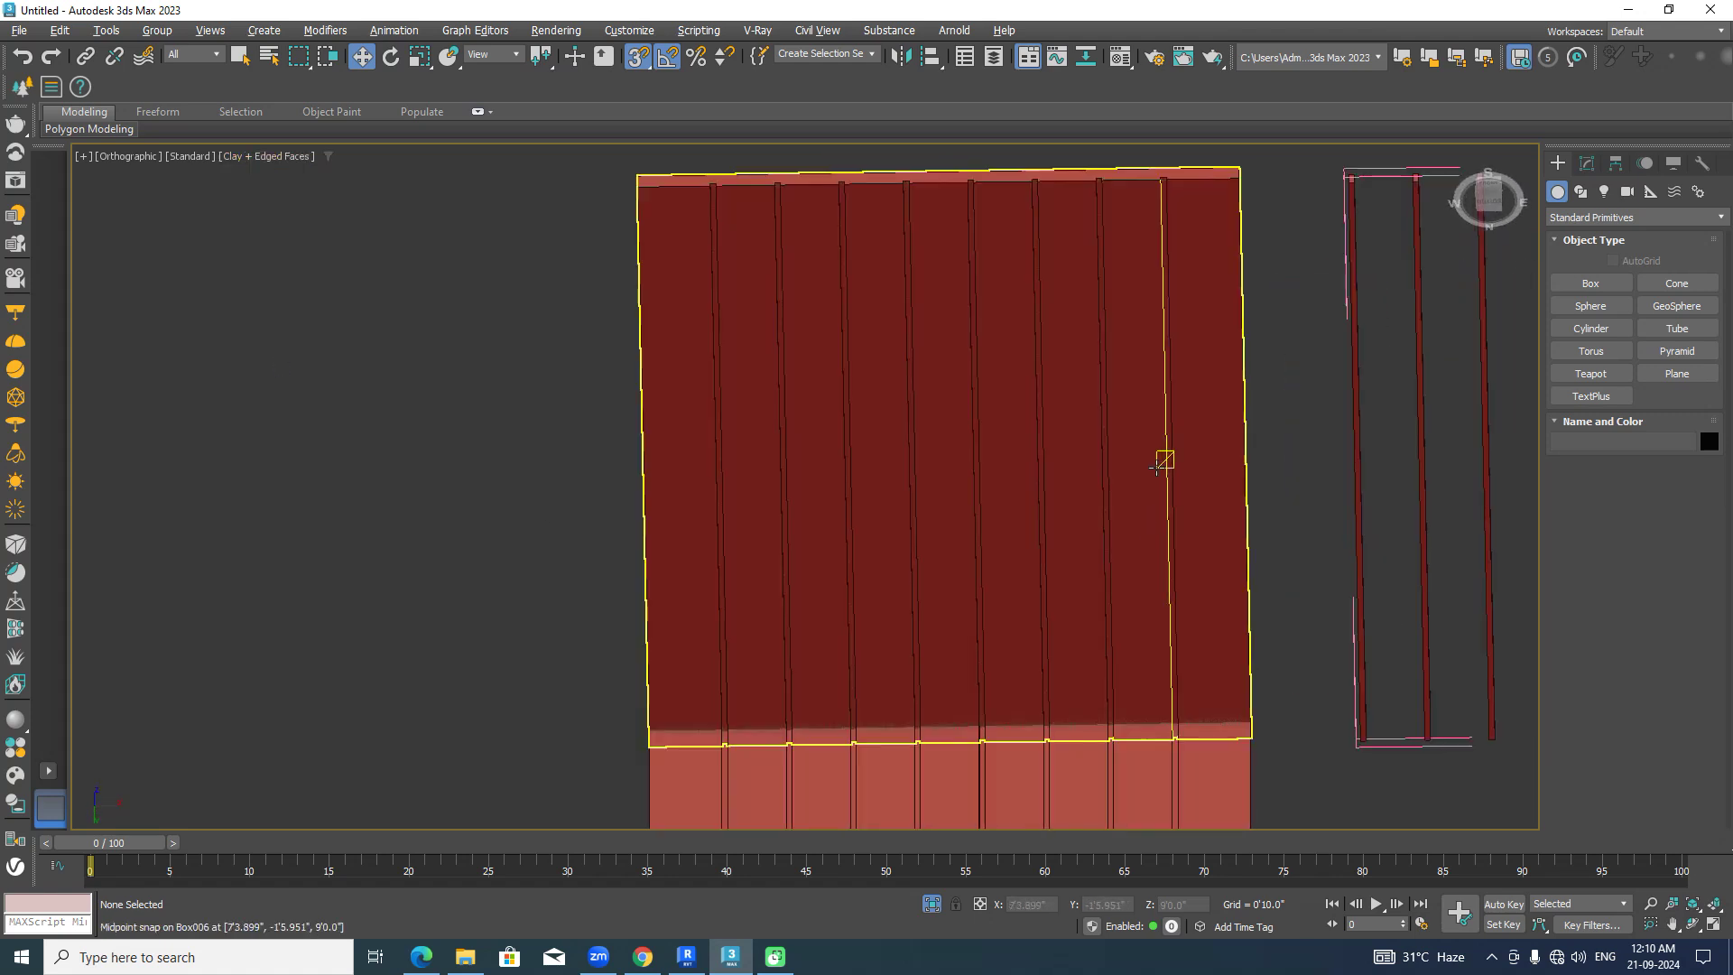
{"action": "middle_click_drag", "start_coordinate": [1203, 548], "coordinate": [1089, 579], "text": "alt"}
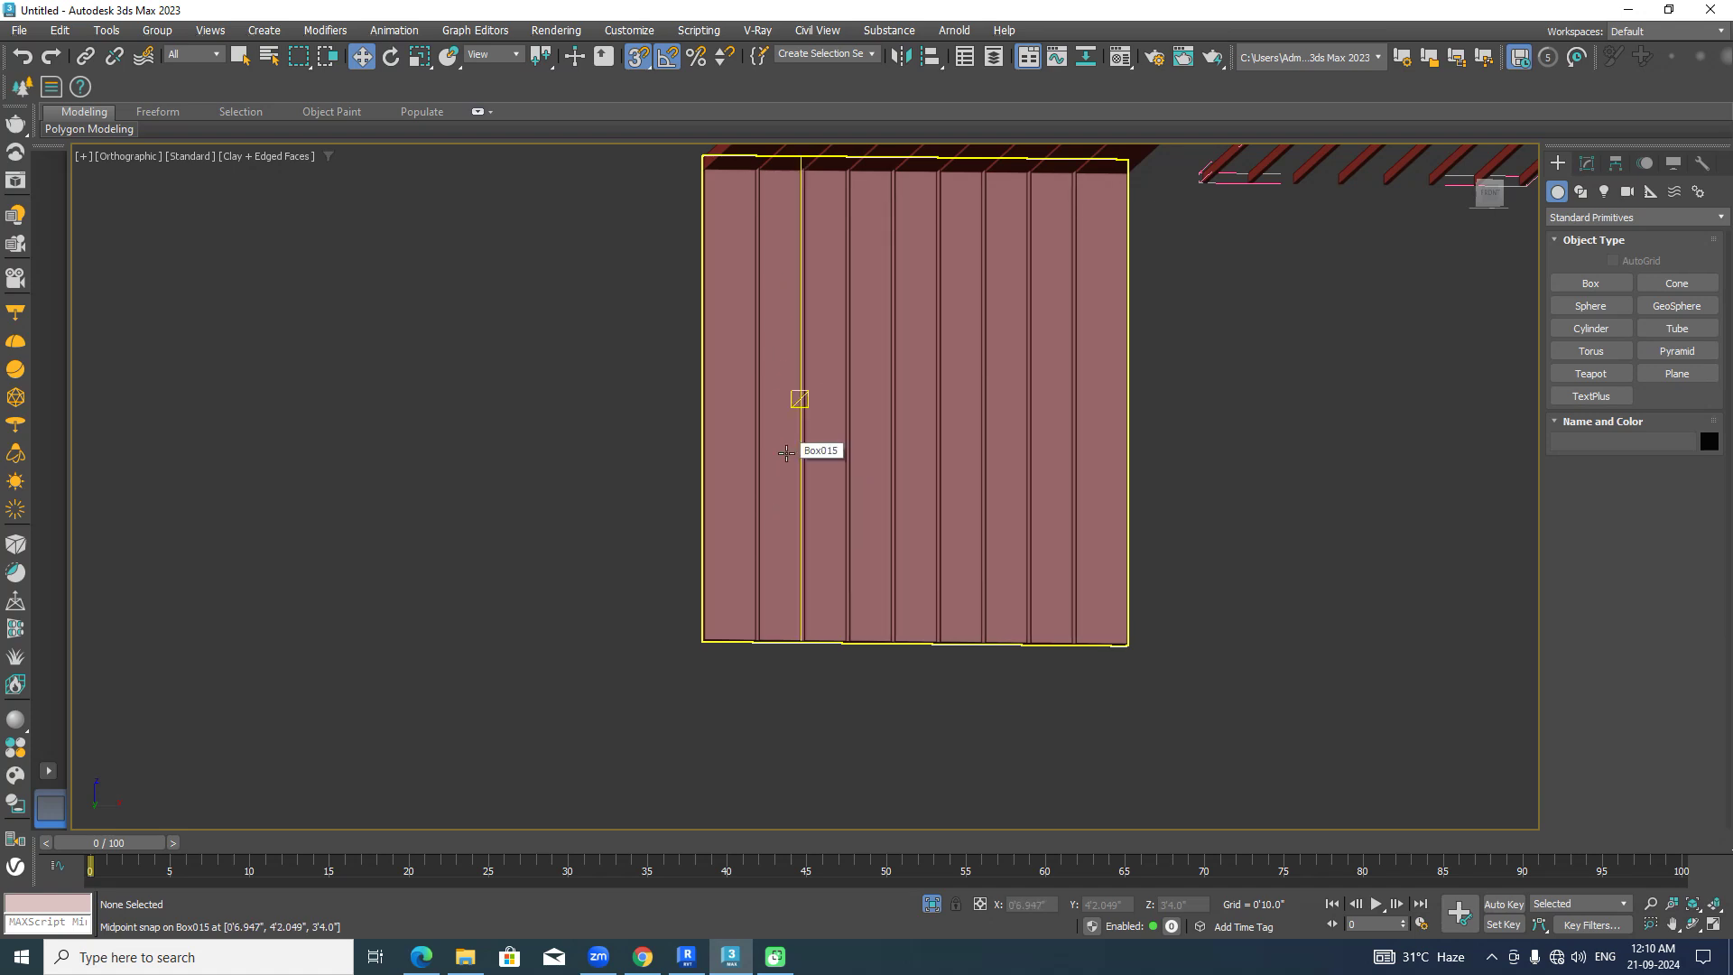
Show the whole room and, in the Front view, create a snapped box 10'6" wide, 2'8" long and about 7'9" deep over the vertical panel's lower overhang.
{"action": "left_click", "coordinate": [933, 906]}
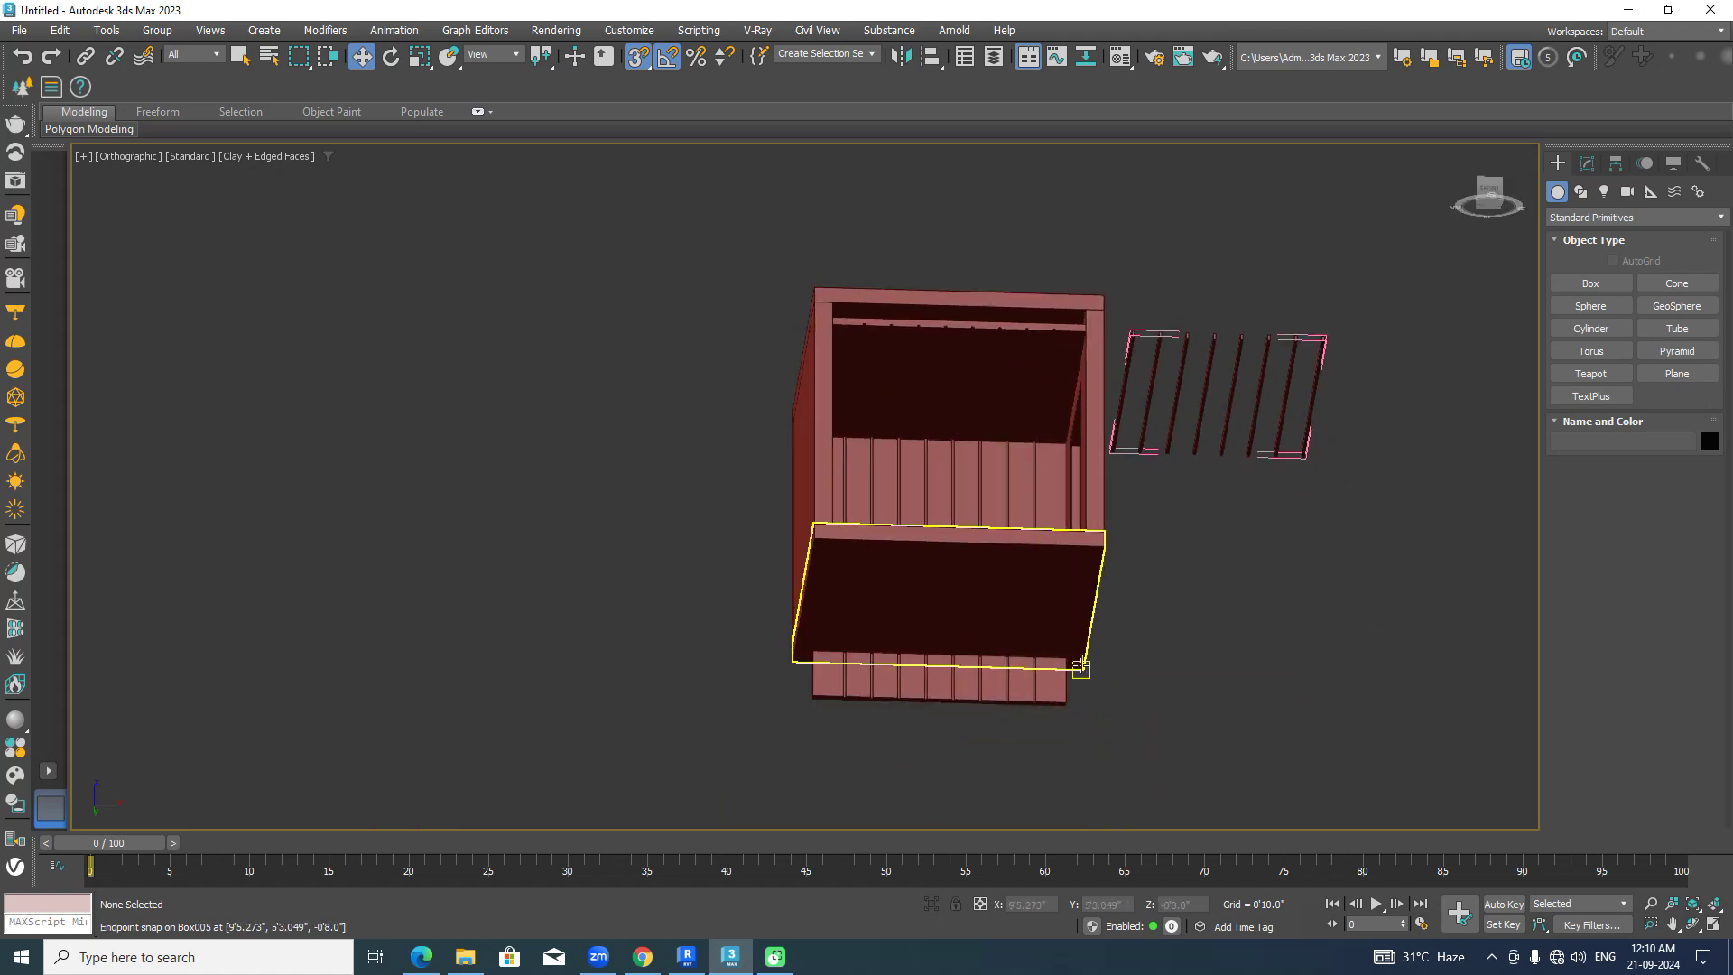
{"action": "left_click", "coordinate": [1491, 197]}
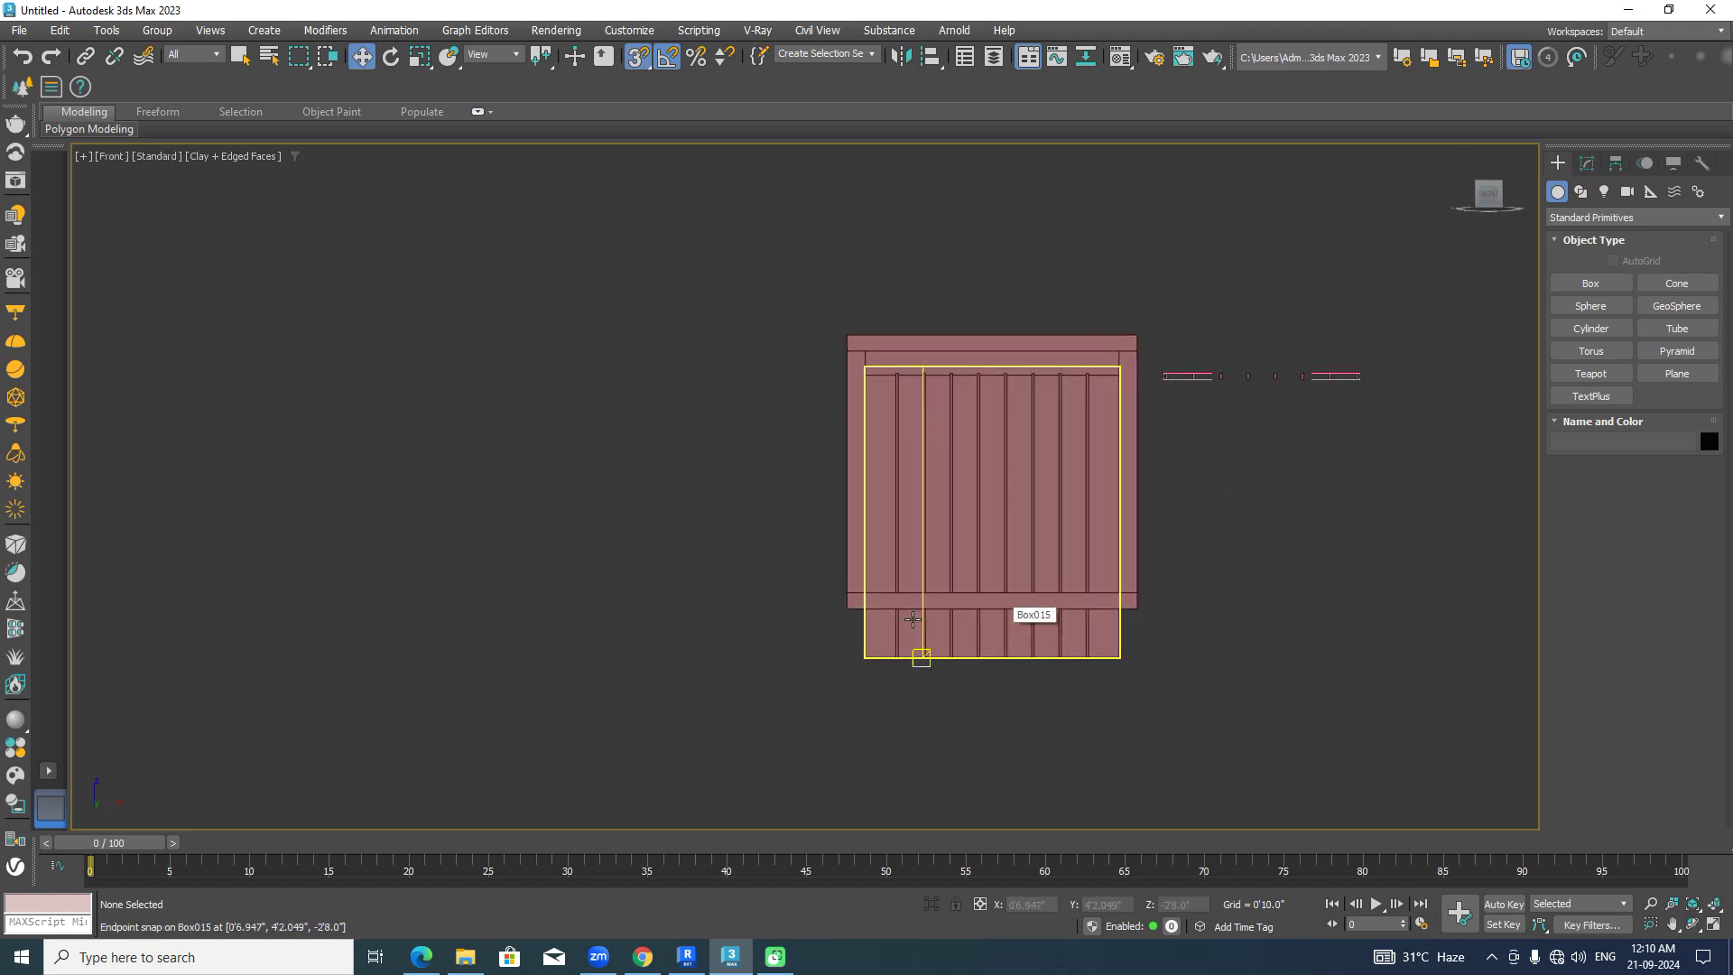
{"action": "scroll", "coordinate": [999, 616], "scroll_direction": "up", "scroll_amount": 2}
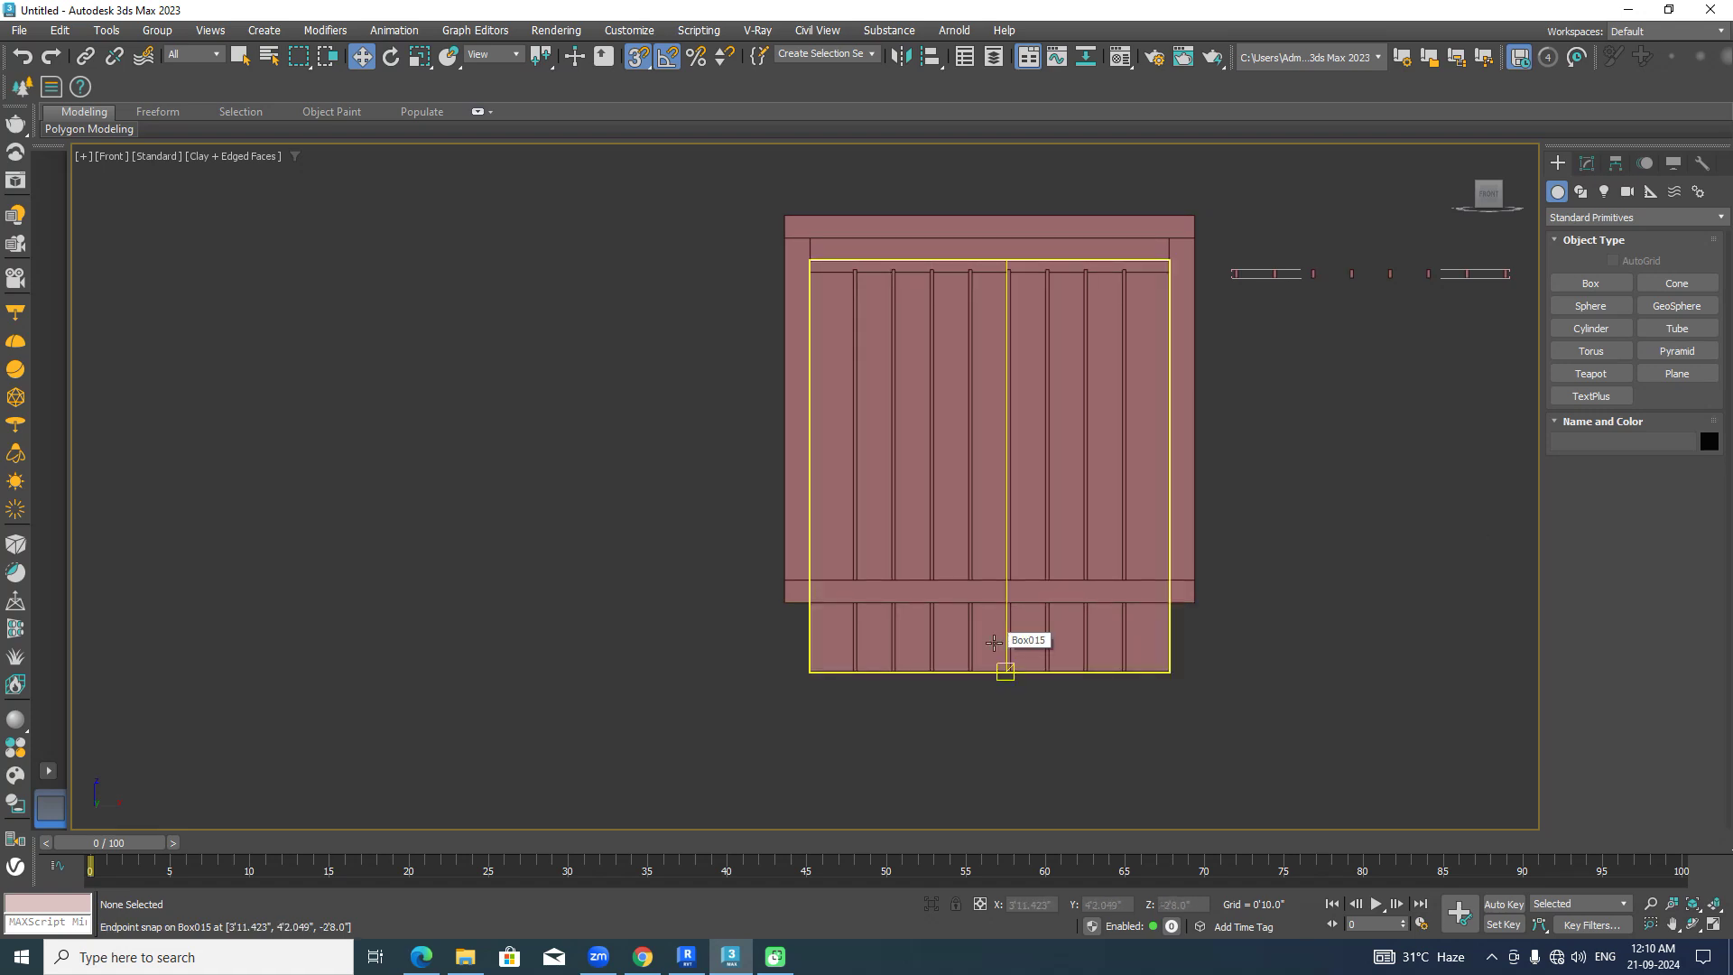
{"action": "left_click", "coordinate": [1590, 283]}
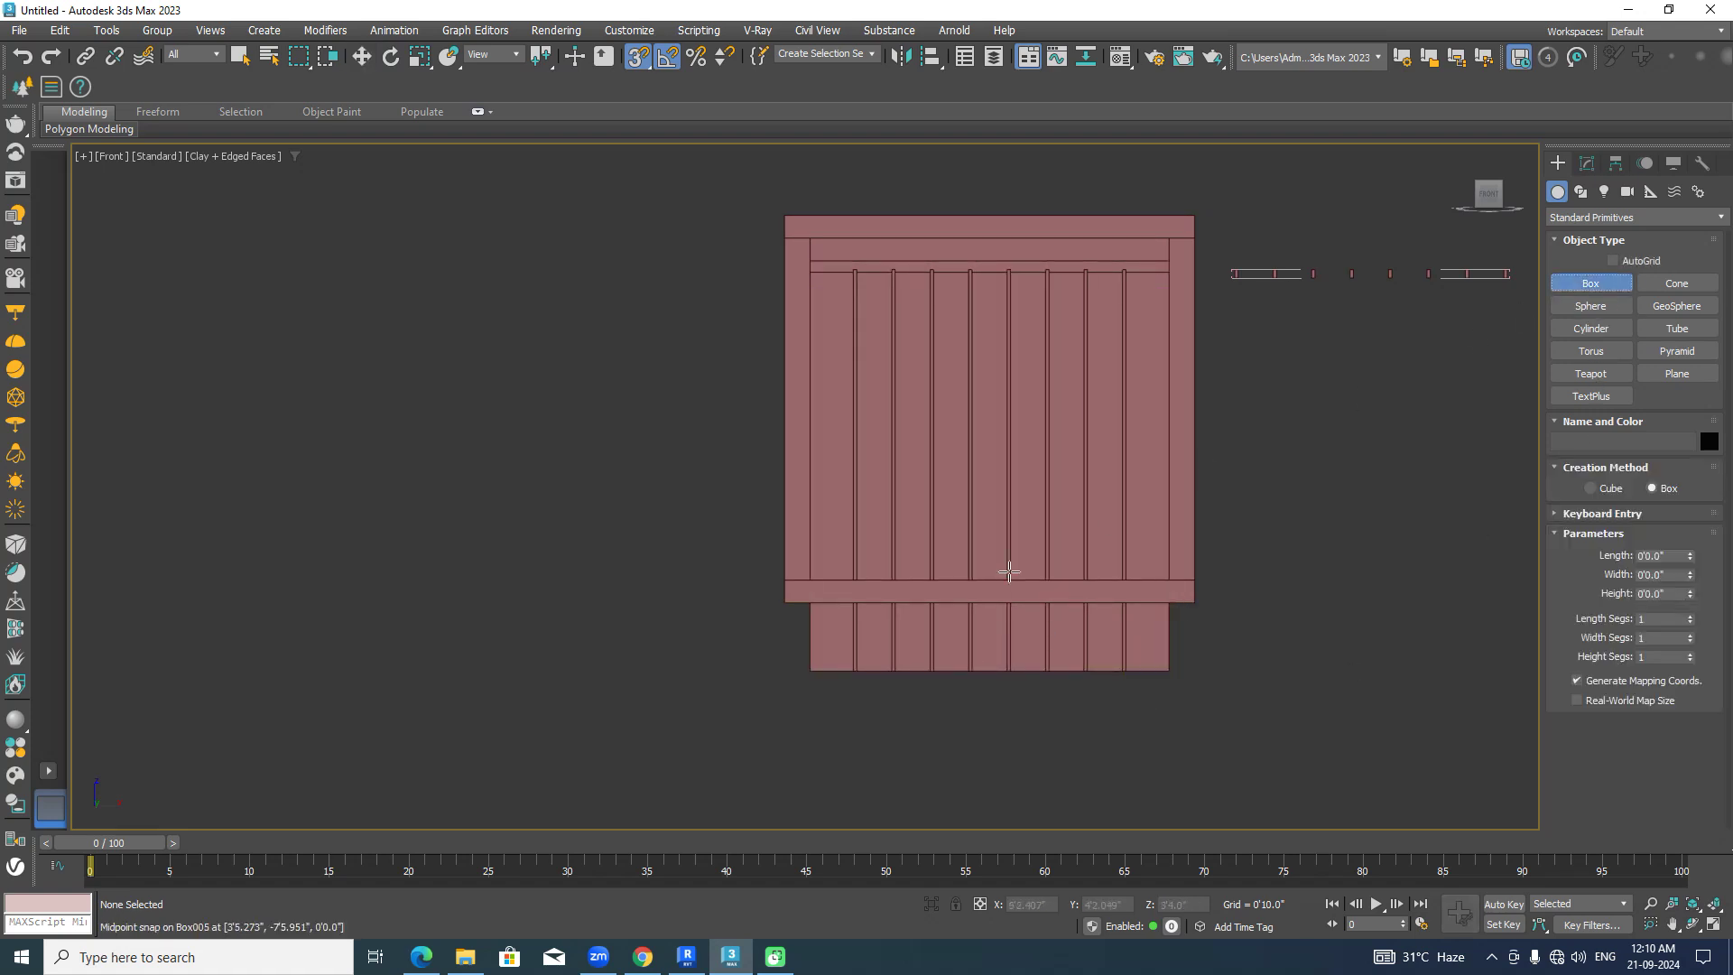
{"action": "left_click_drag", "start_coordinate": [809, 669], "coordinate": [1164, 574]}
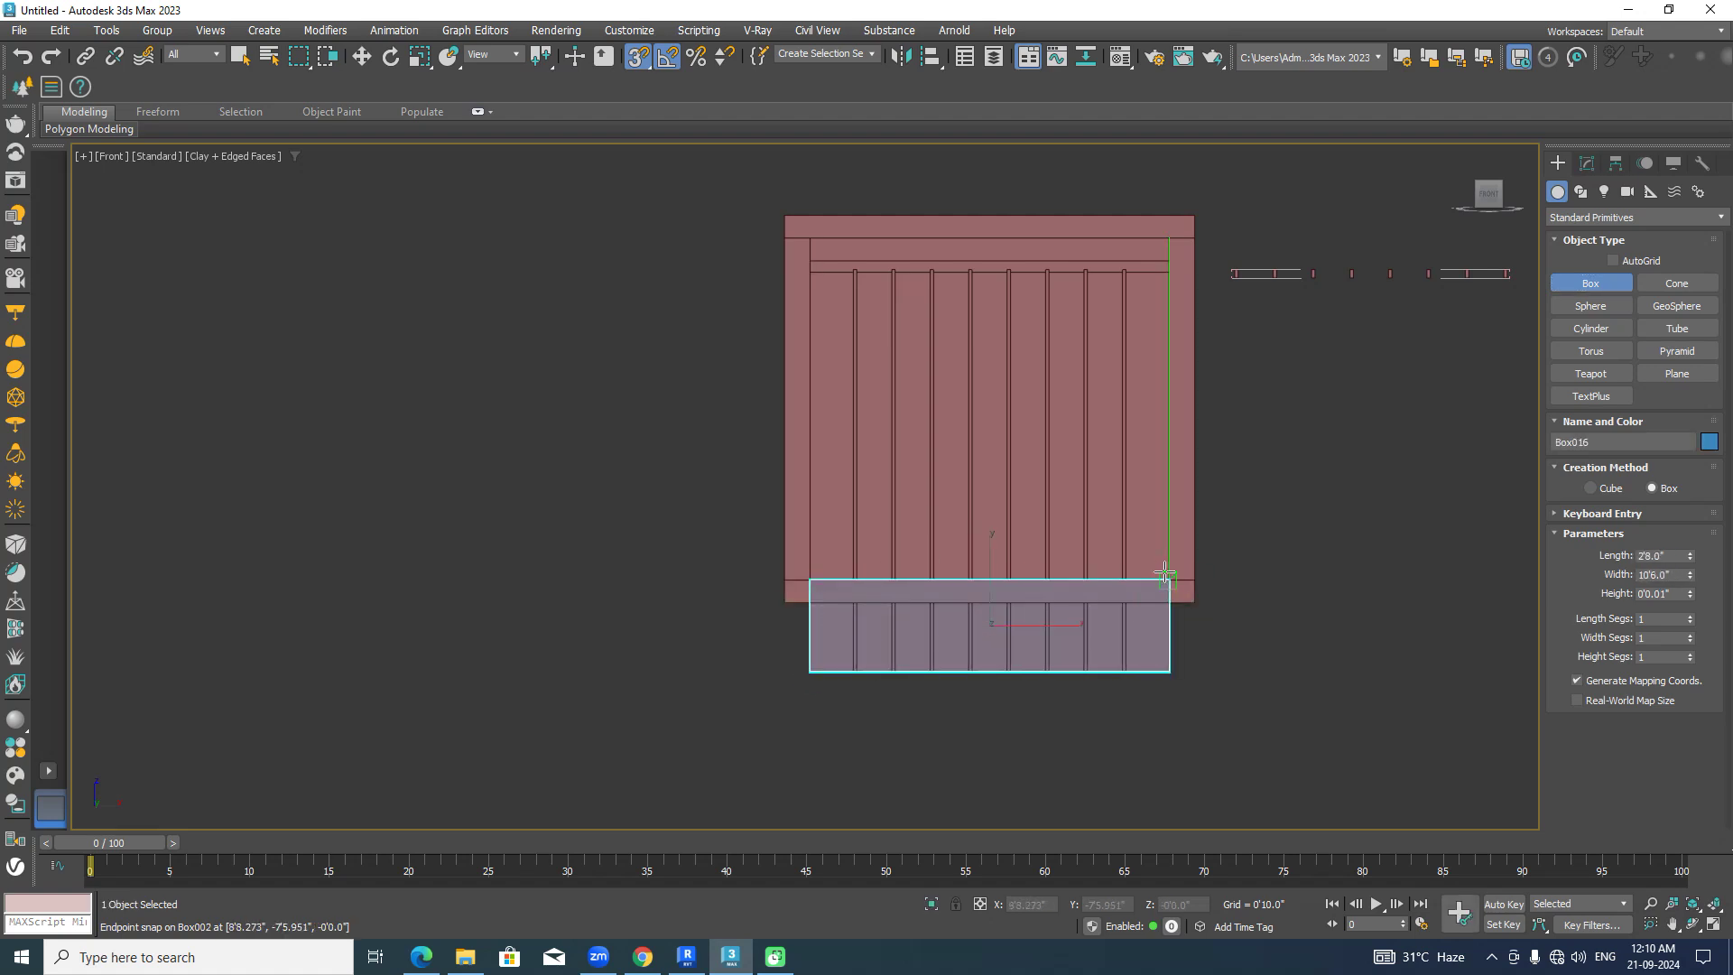
{"action": "middle_click_drag", "start_coordinate": [1164, 574], "coordinate": [1245, 608], "text": "alt"}
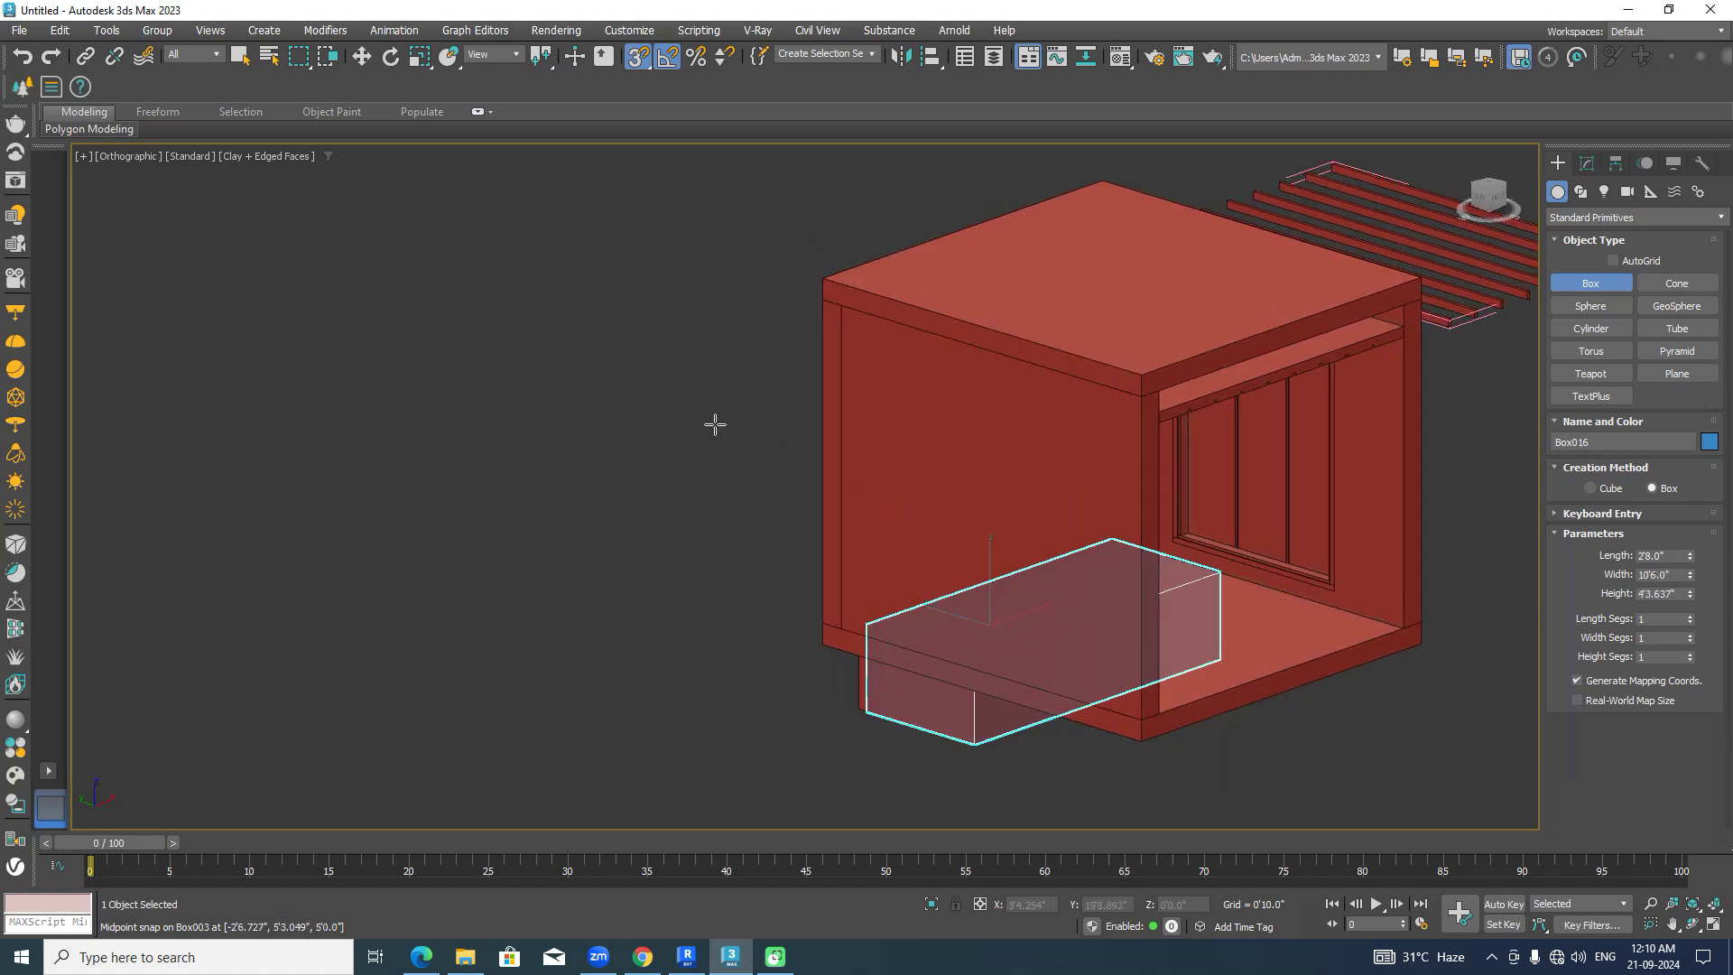
{"action": "key", "text": "s"}
{"action": "left_click", "coordinate": [1339, 837]}
Move the new box along Y until it passes through the lower end of the vertical grooved panel.
{"action": "key", "text": "w"}
{"action": "left_click_drag", "start_coordinate": [944, 607], "coordinate": [978, 659]}
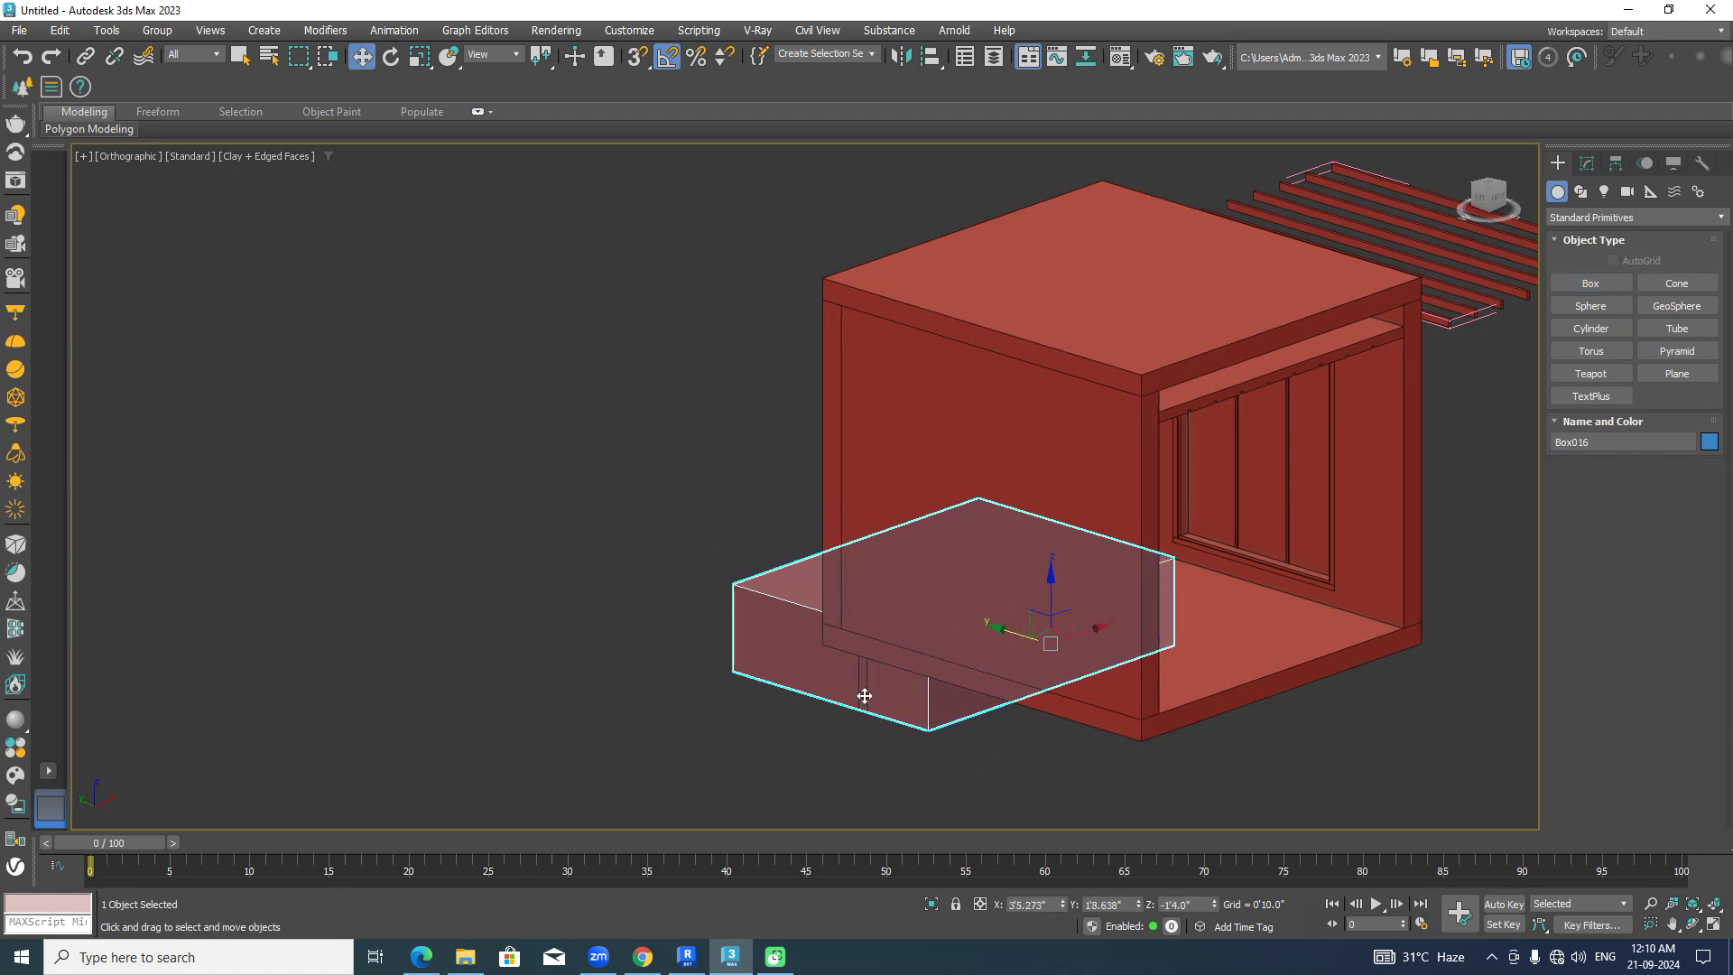
{"action": "left_click", "coordinate": [932, 904]}
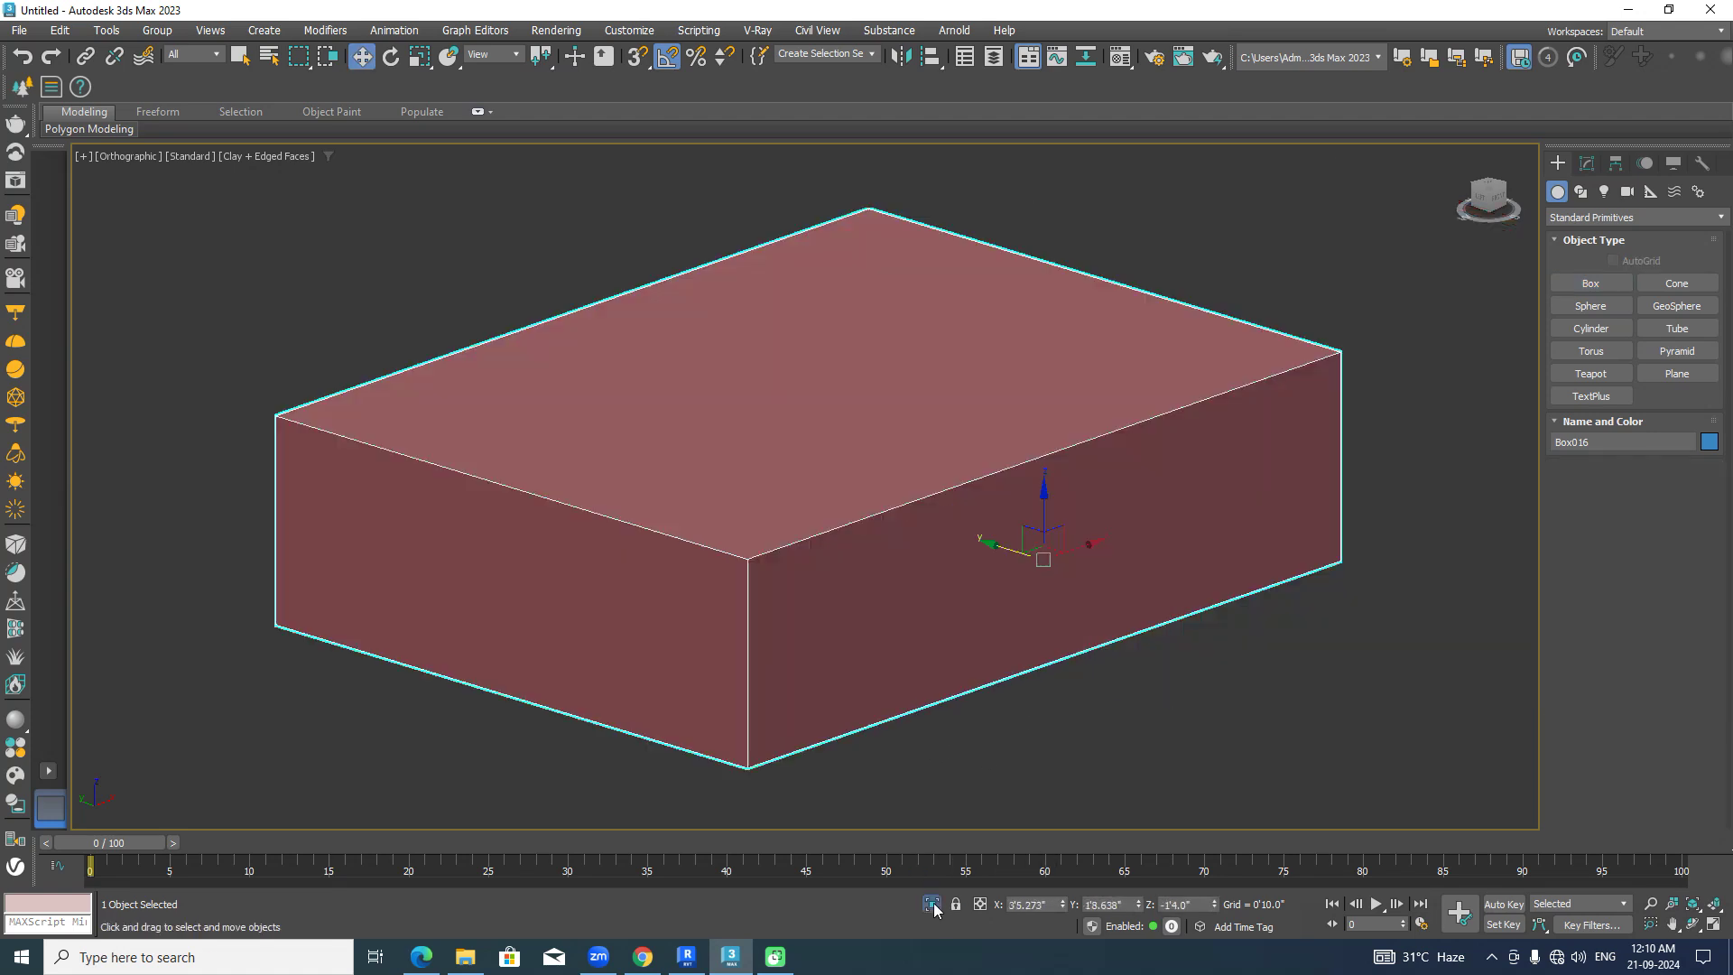
{"action": "left_click", "coordinate": [933, 905]}
{"action": "middle_click_drag", "start_coordinate": [1307, 783], "coordinate": [1245, 774], "text": "alt"}
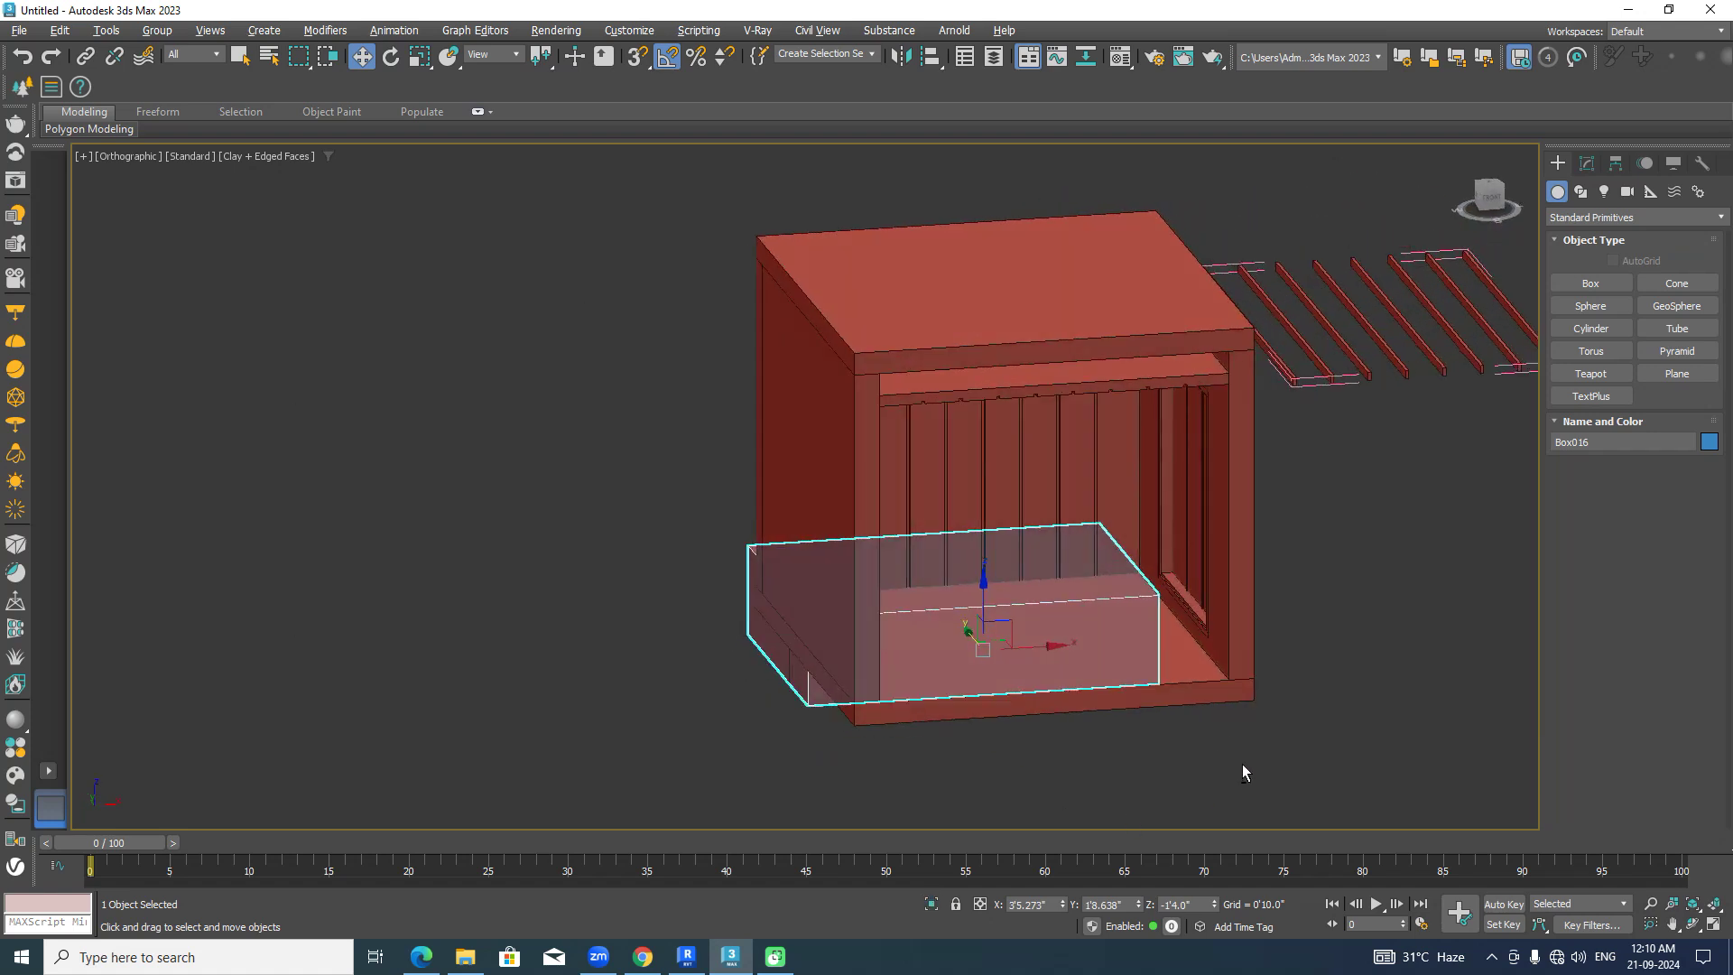
Isolate the cutting box together with the vertical grooved panel.
{"action": "left_click", "coordinate": [1039, 467], "text": "ctrl"}
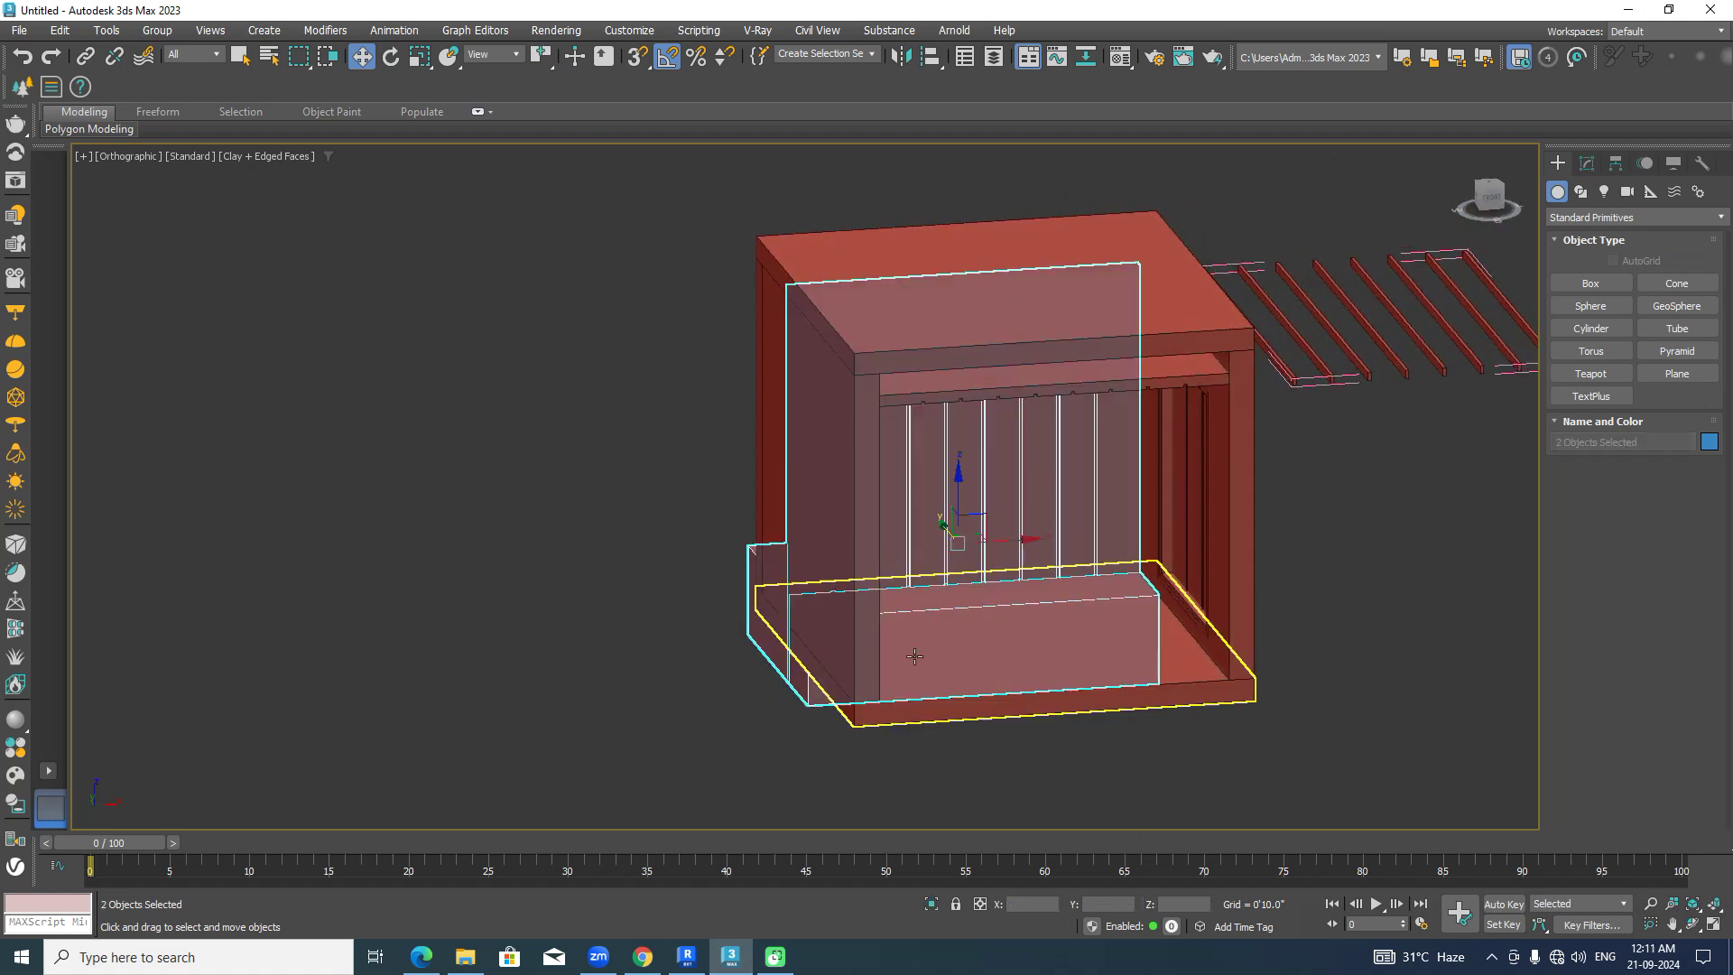
{"action": "left_click", "coordinate": [933, 905]}
{"action": "left_click", "coordinate": [1240, 760]}
{"action": "middle_click_drag", "start_coordinate": [1224, 737], "coordinate": [1095, 642]}
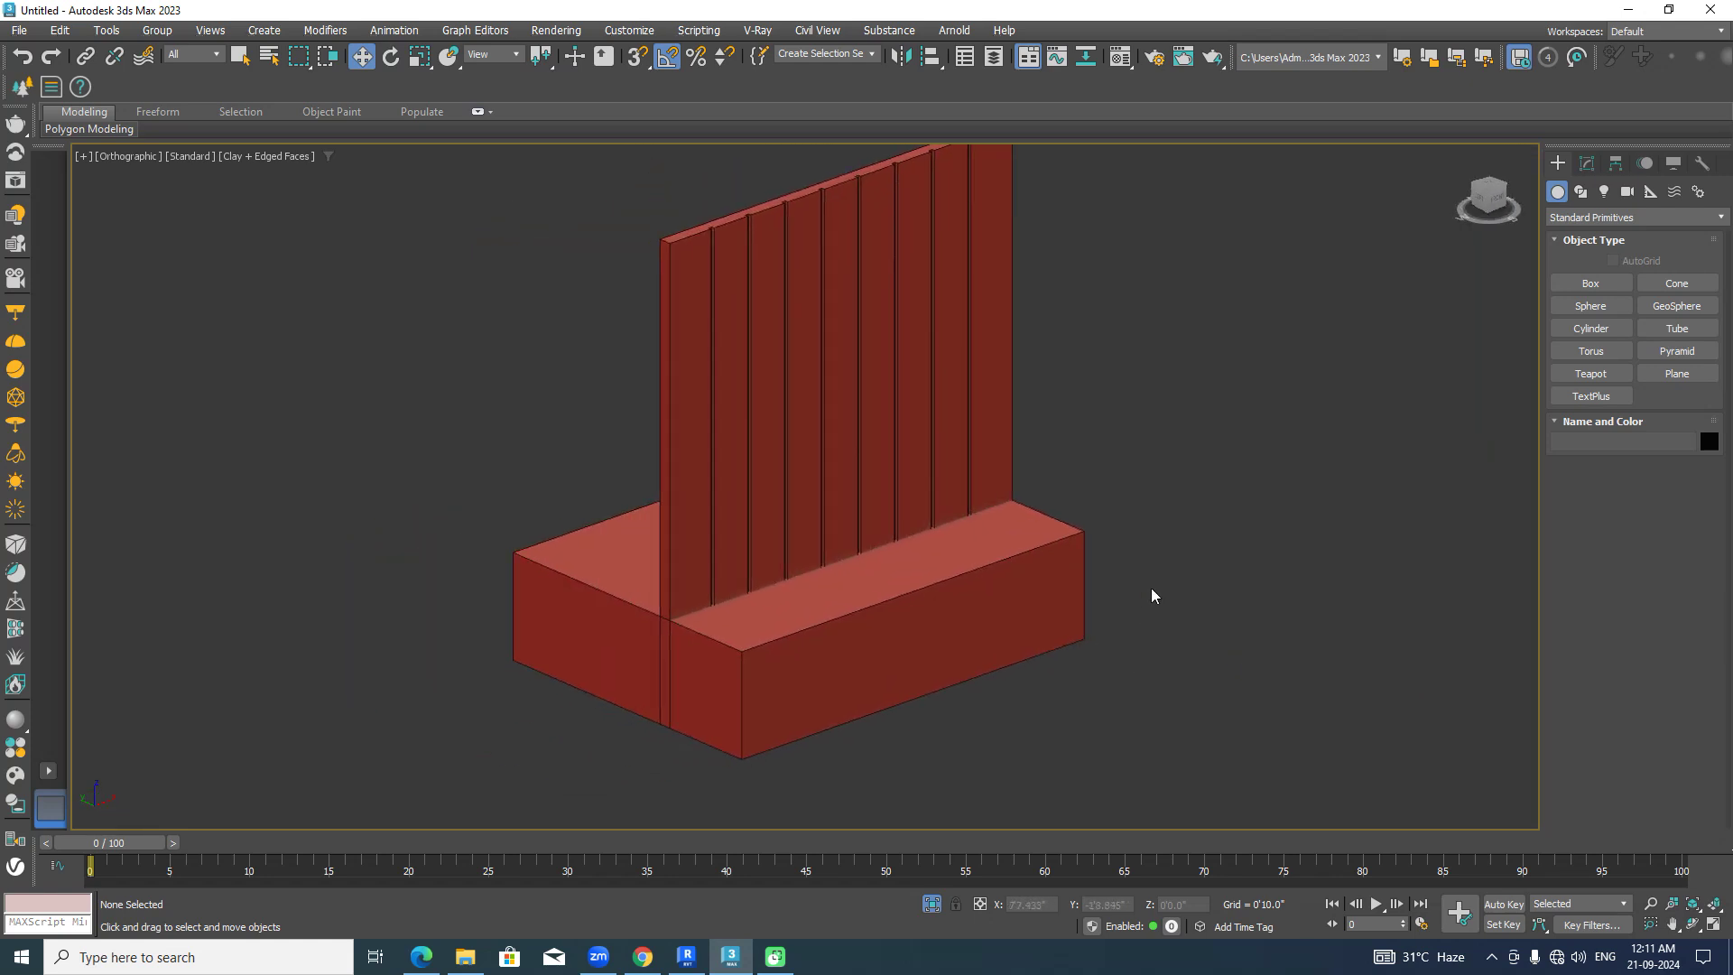
Increase the cutting box's width slightly so it extends past both sides of the panel.
{"action": "left_click", "coordinate": [1586, 163]}
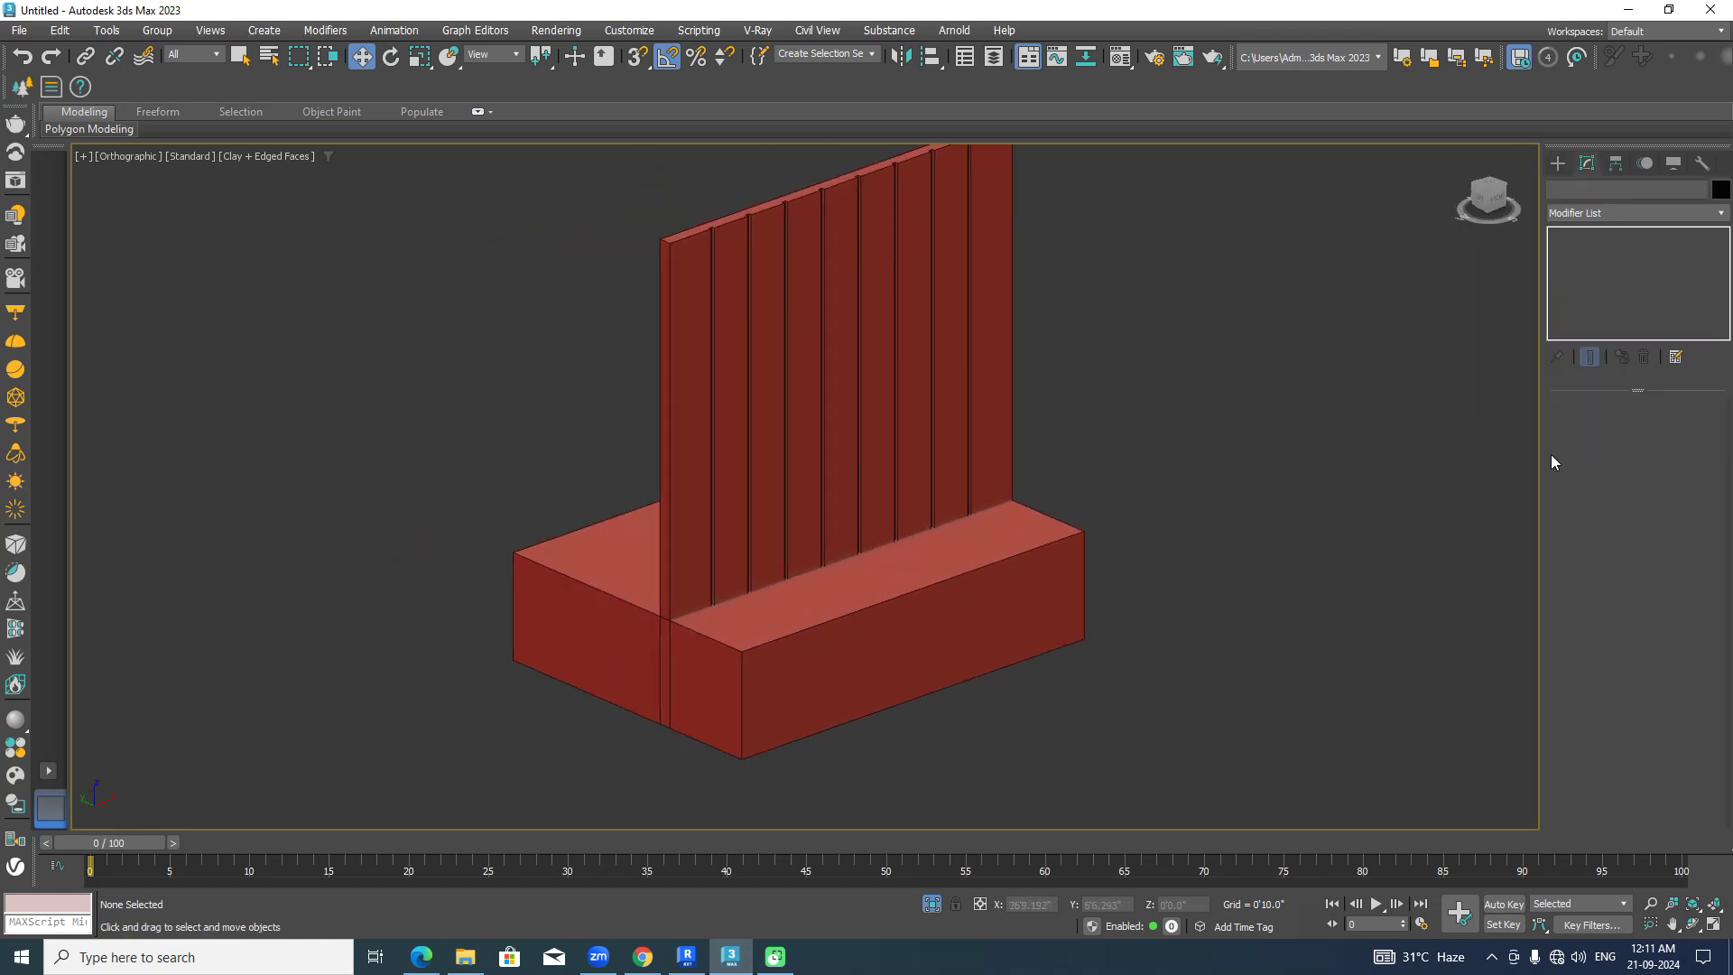
{"action": "left_click", "coordinate": [1067, 558]}
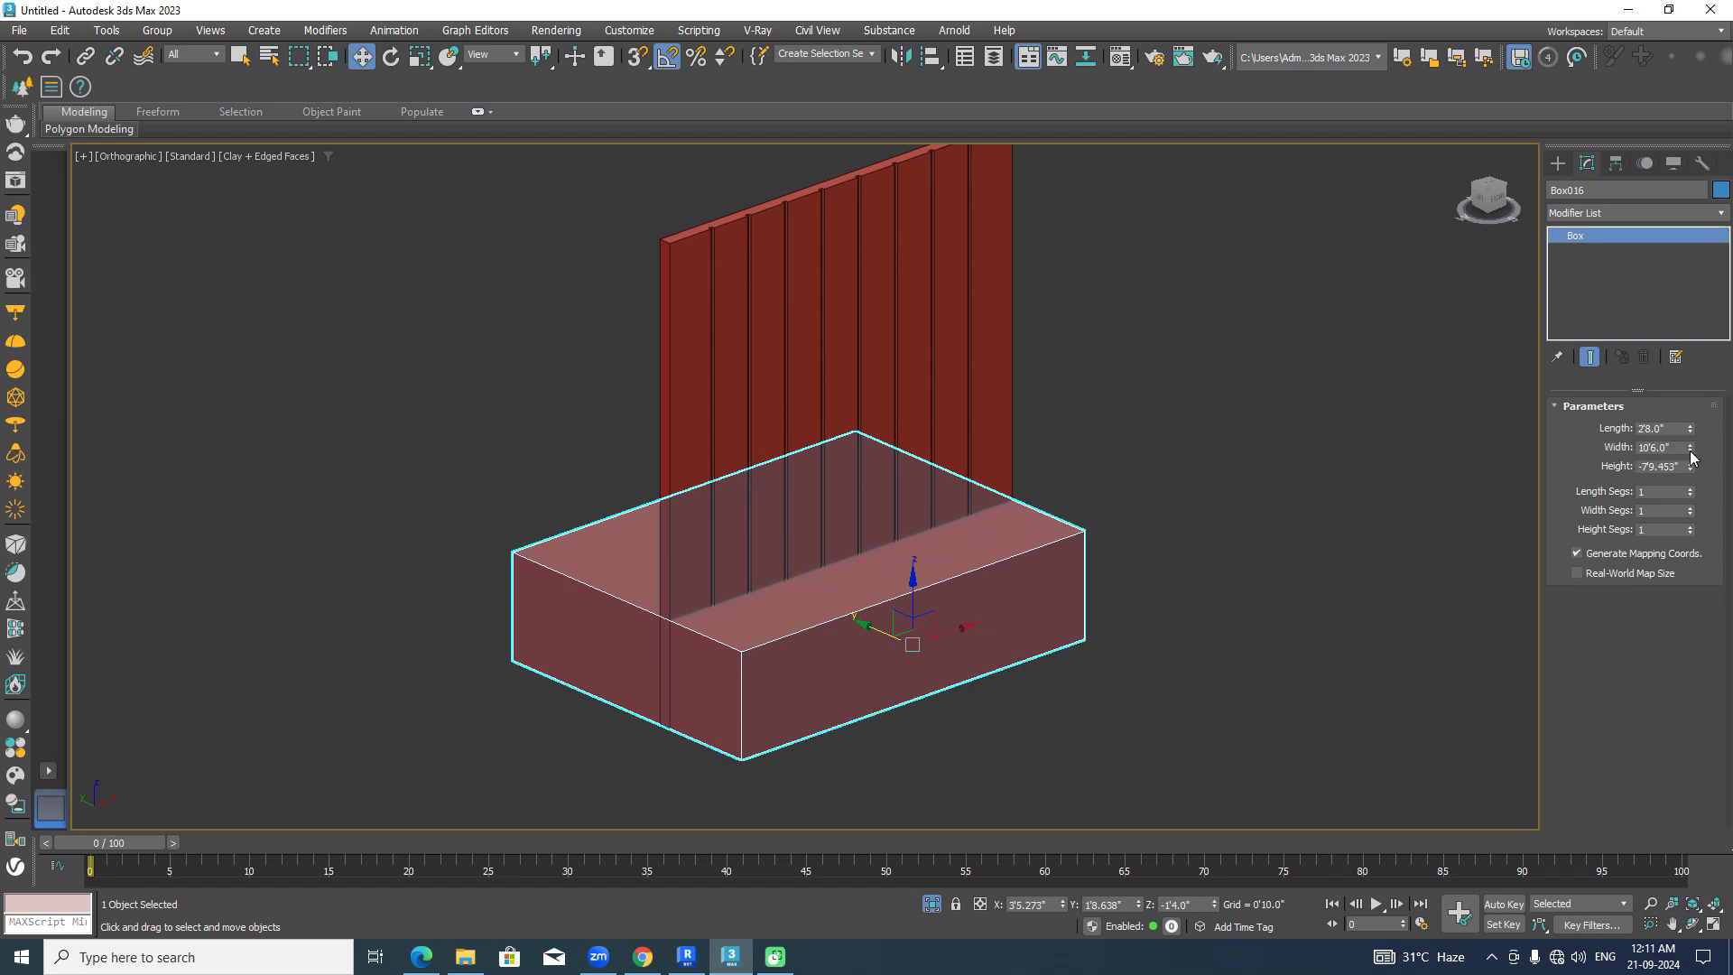
{"action": "left_click", "coordinate": [1508, 533]}
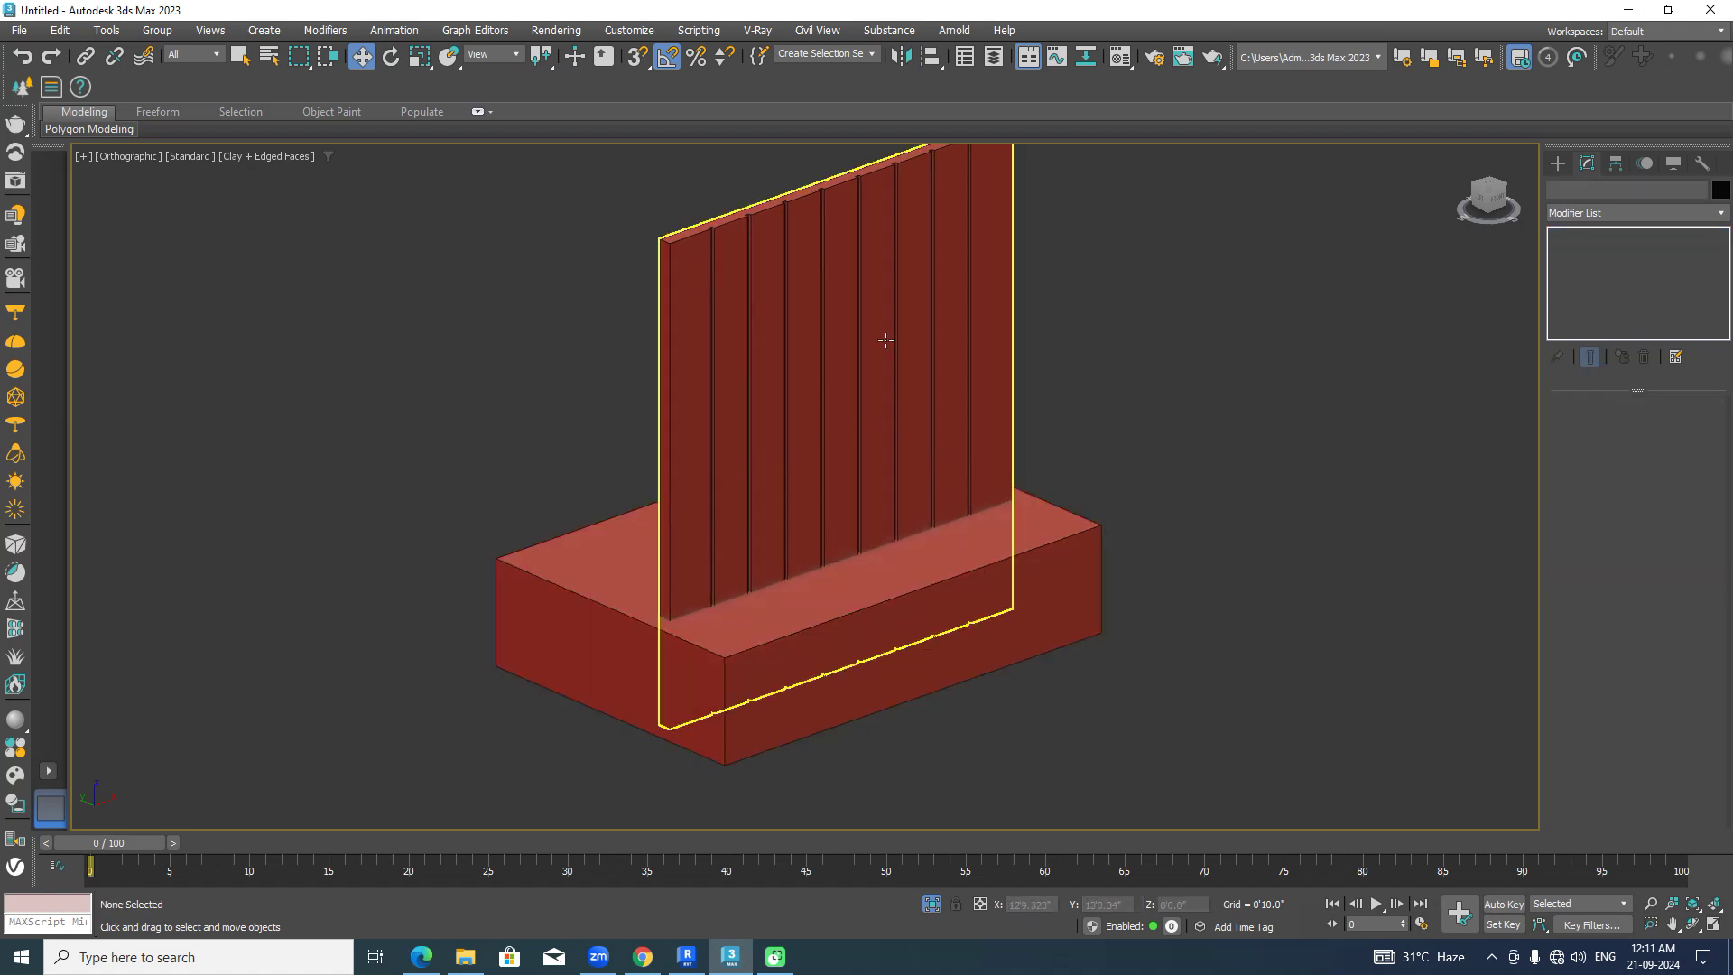
Subtract the cutting box from the vertical panel with ProBoolean in Move mode, and end isolation.
{"action": "left_click", "coordinate": [885, 341]}
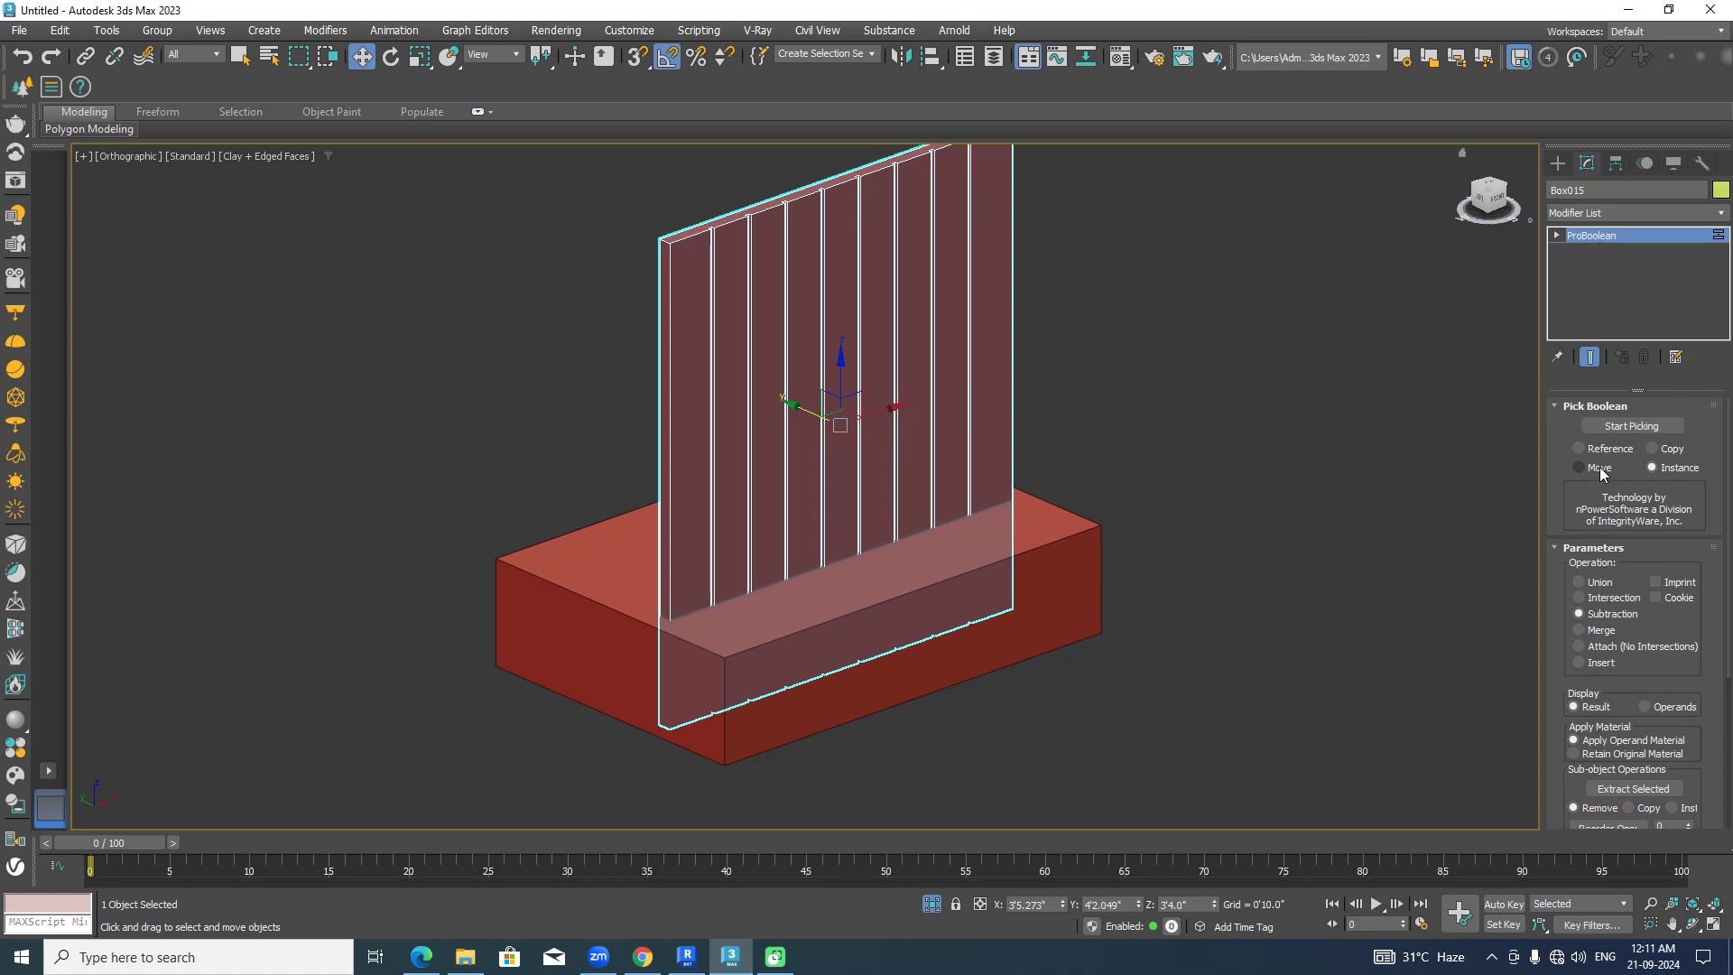
{"action": "left_click", "coordinate": [1589, 467]}
{"action": "left_click", "coordinate": [1630, 426]}
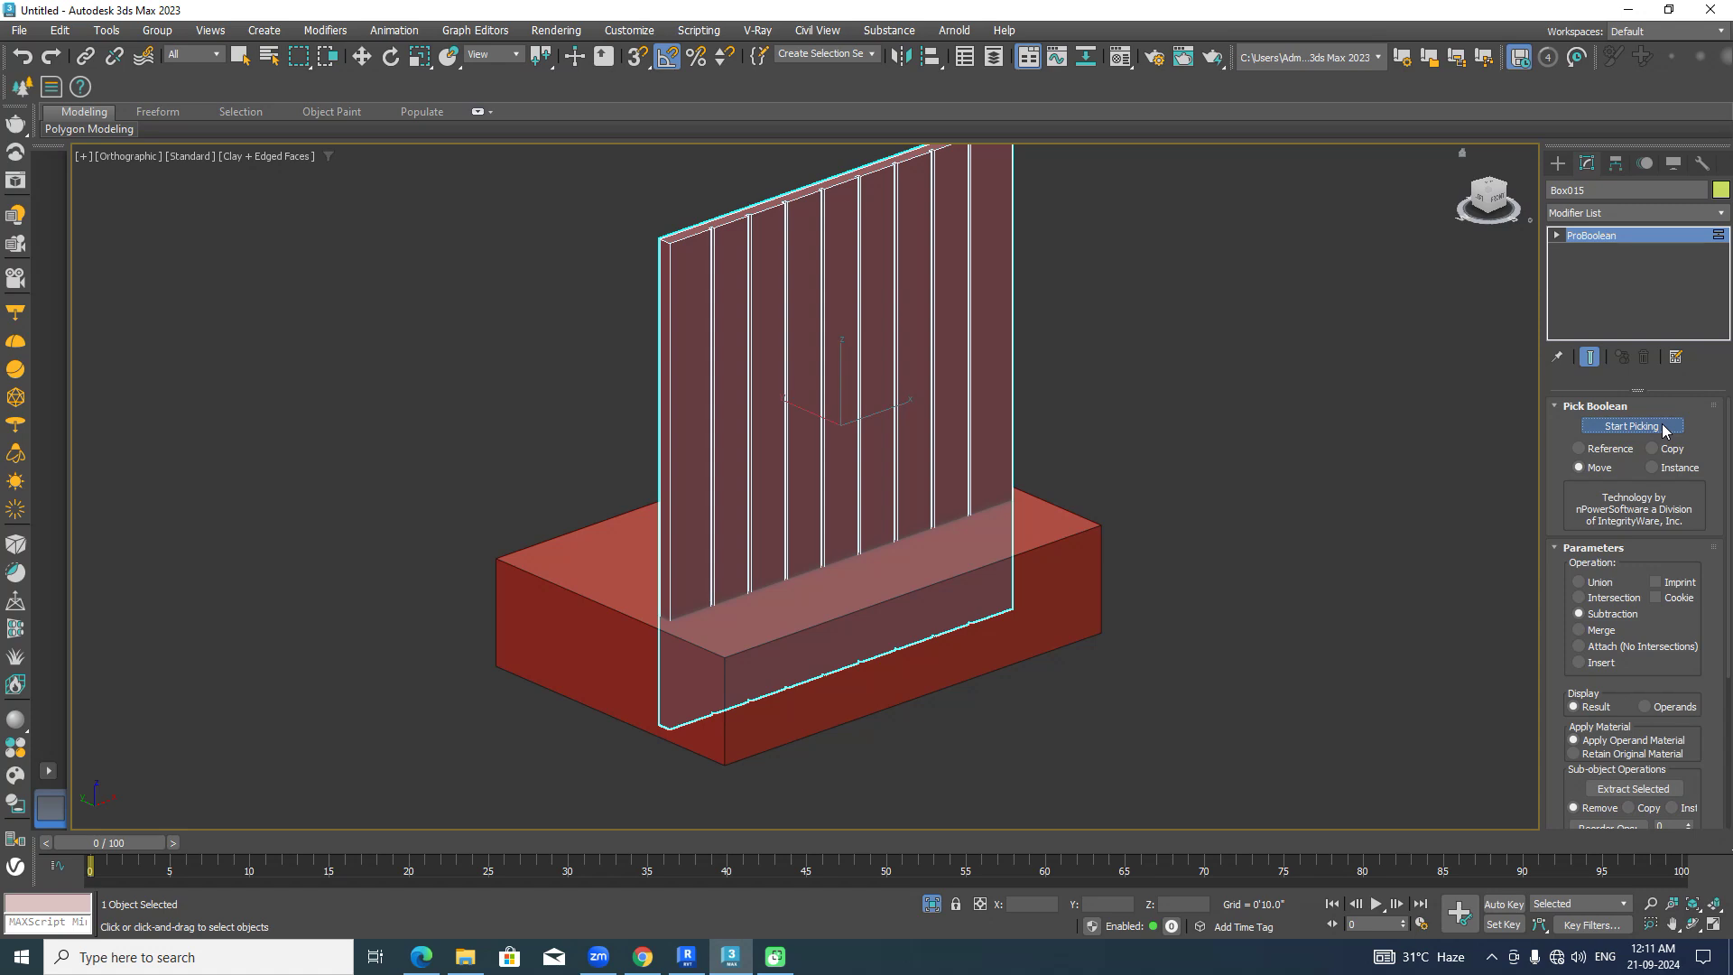
{"action": "left_click", "coordinate": [1049, 562]}
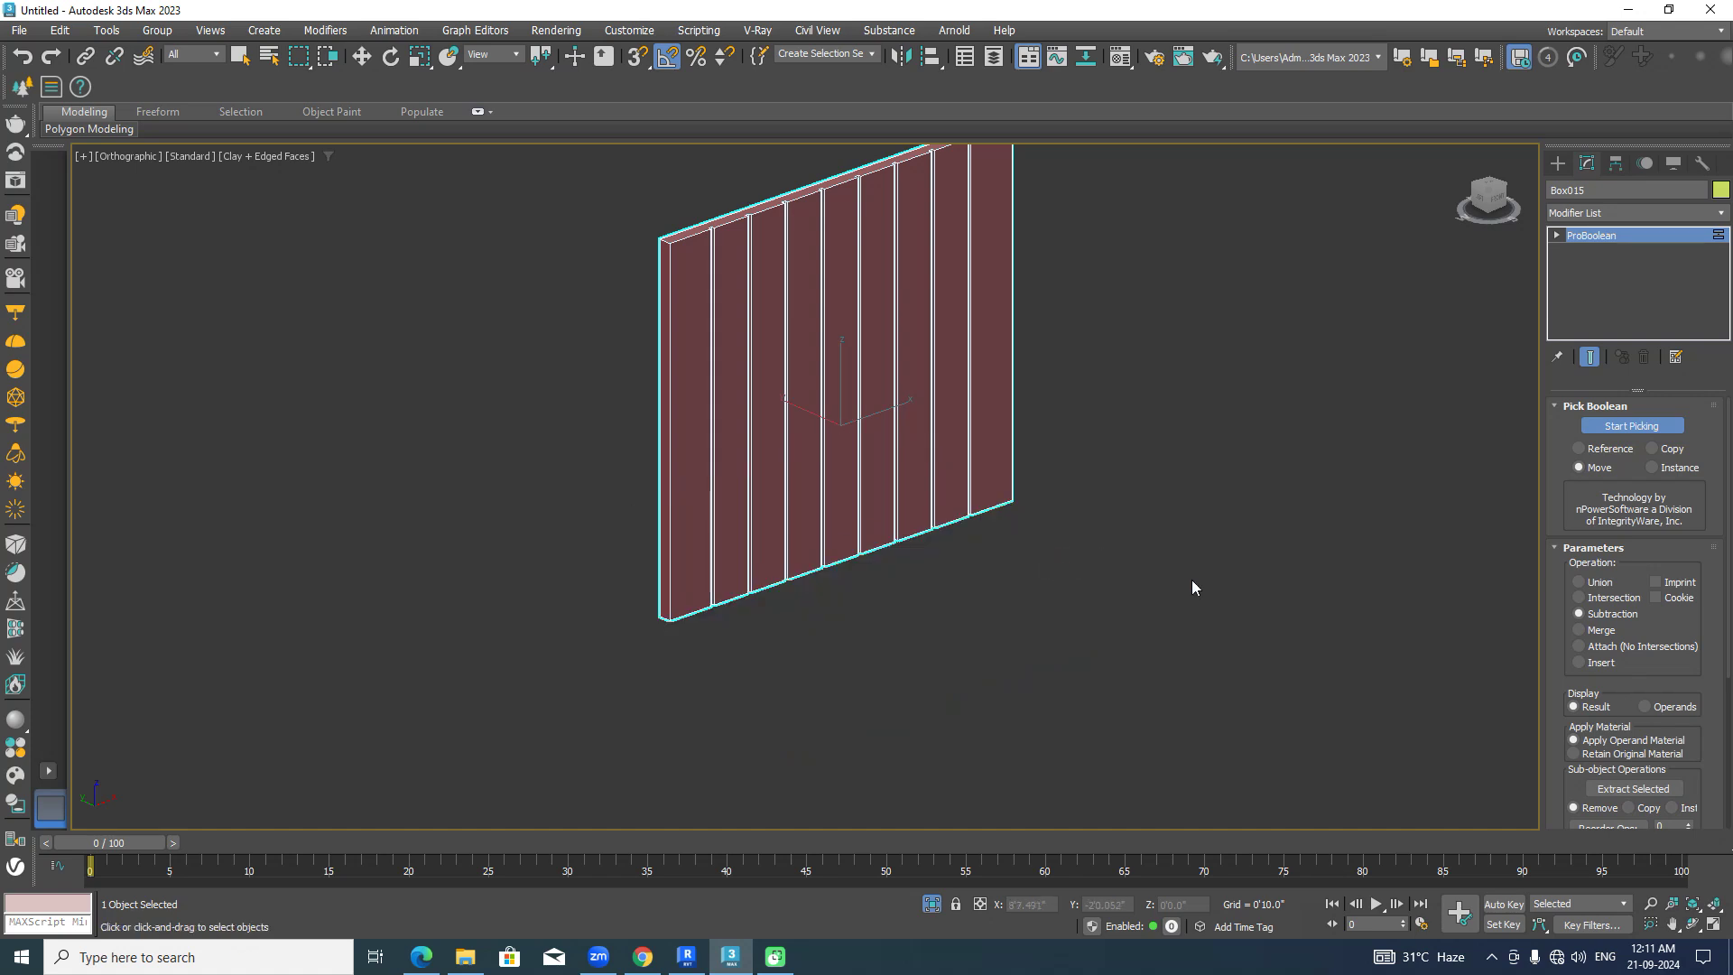
{"action": "left_click", "coordinate": [932, 904]}
{"action": "key", "text": "w"}
{"action": "left_click", "coordinate": [1556, 163]}
{"action": "left_click", "coordinate": [1416, 655]}
{"action": "middle_click_drag", "start_coordinate": [1400, 690], "coordinate": [1372, 659], "text": "alt"}
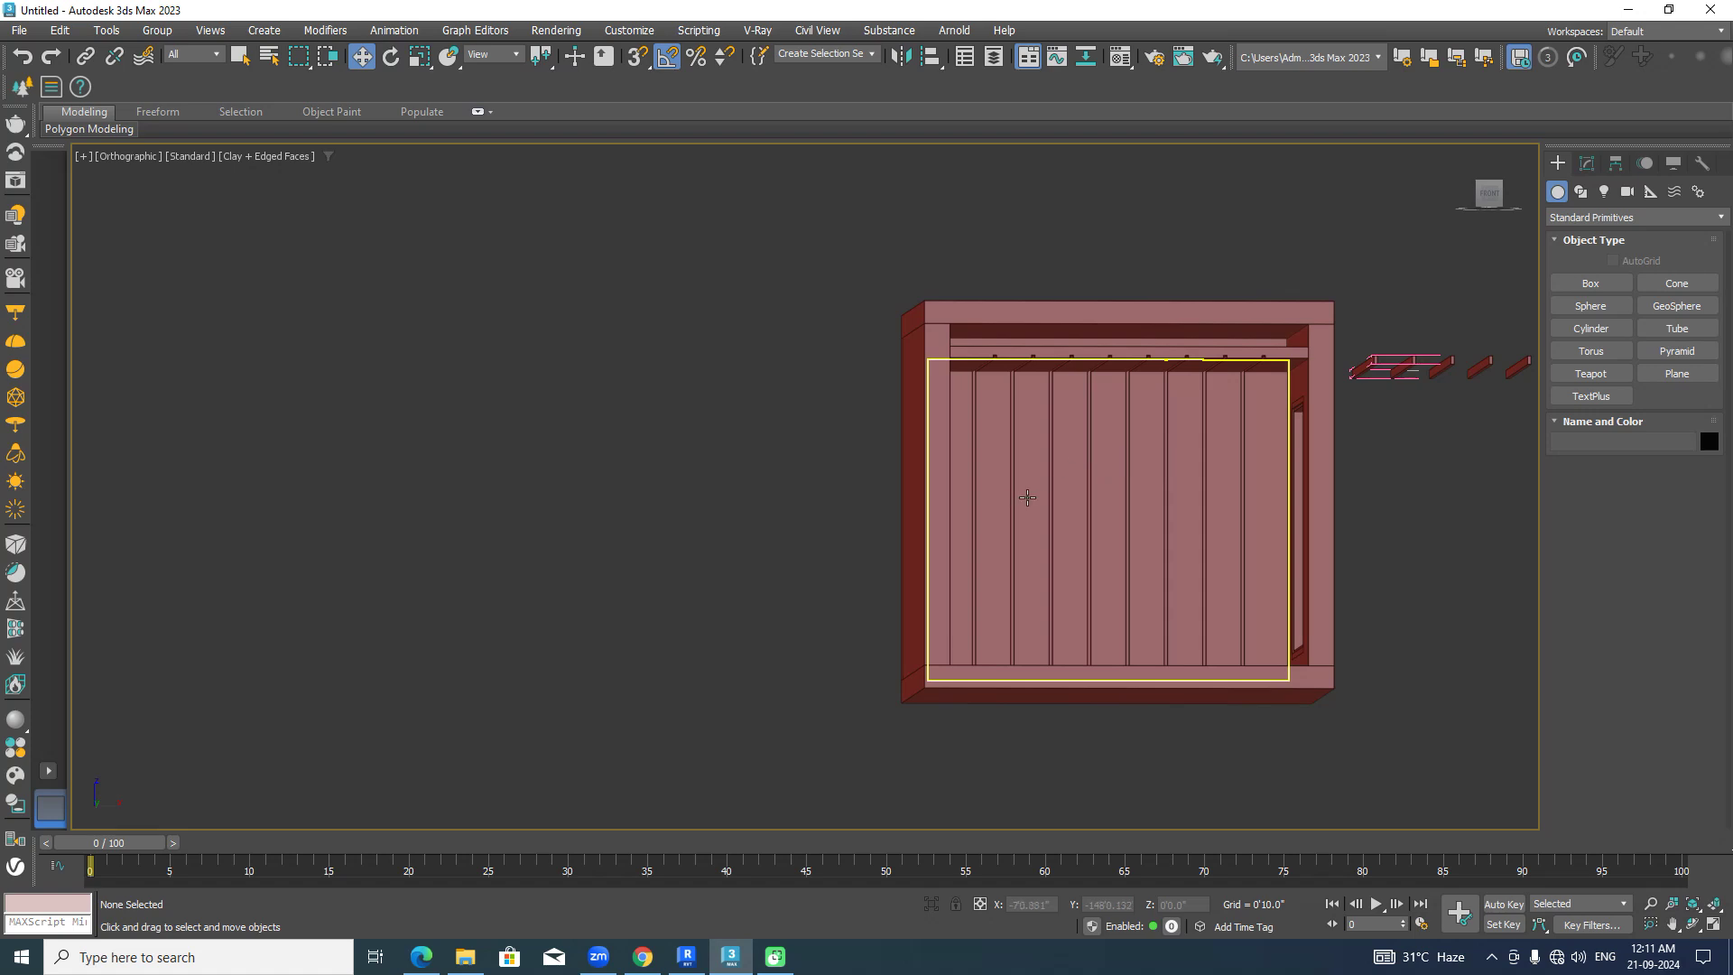
In the Front view, create a snapped box 10'6" wide and 9'4" long over the full vertical grooved panel, about 2'11" deep.
{"action": "left_click", "coordinate": [1082, 503]}
{"action": "left_click", "coordinate": [1575, 285]}
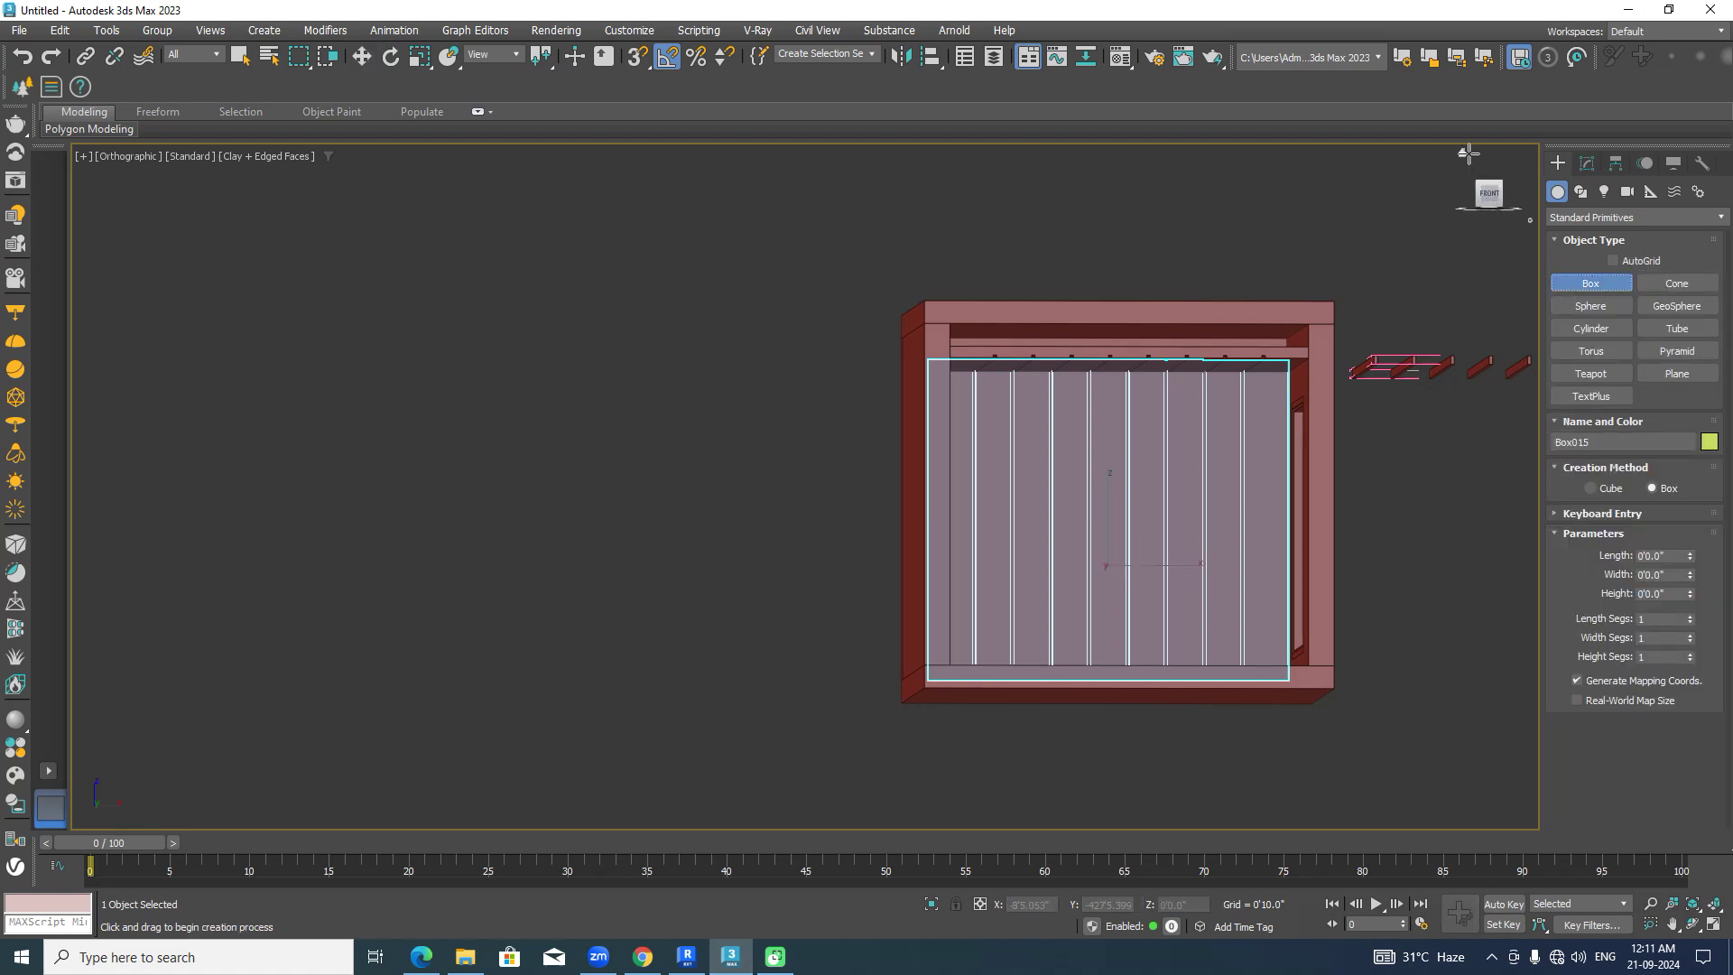
{"action": "left_click", "coordinate": [1489, 192]}
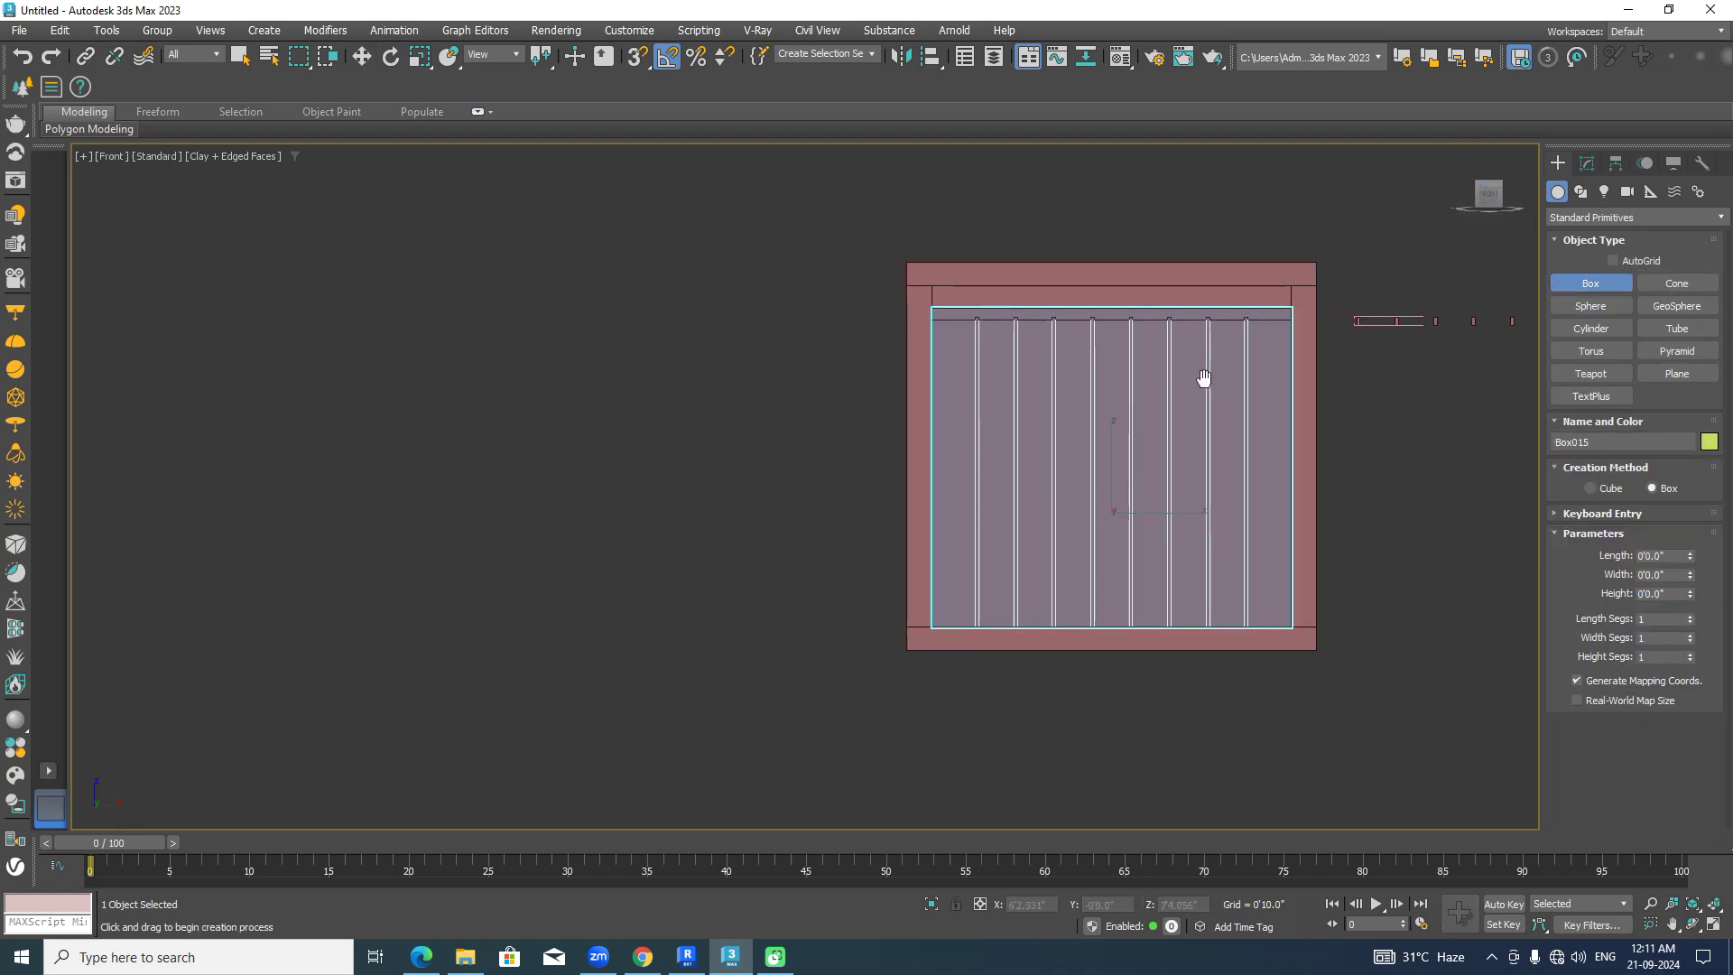
{"action": "key", "text": "F3"}
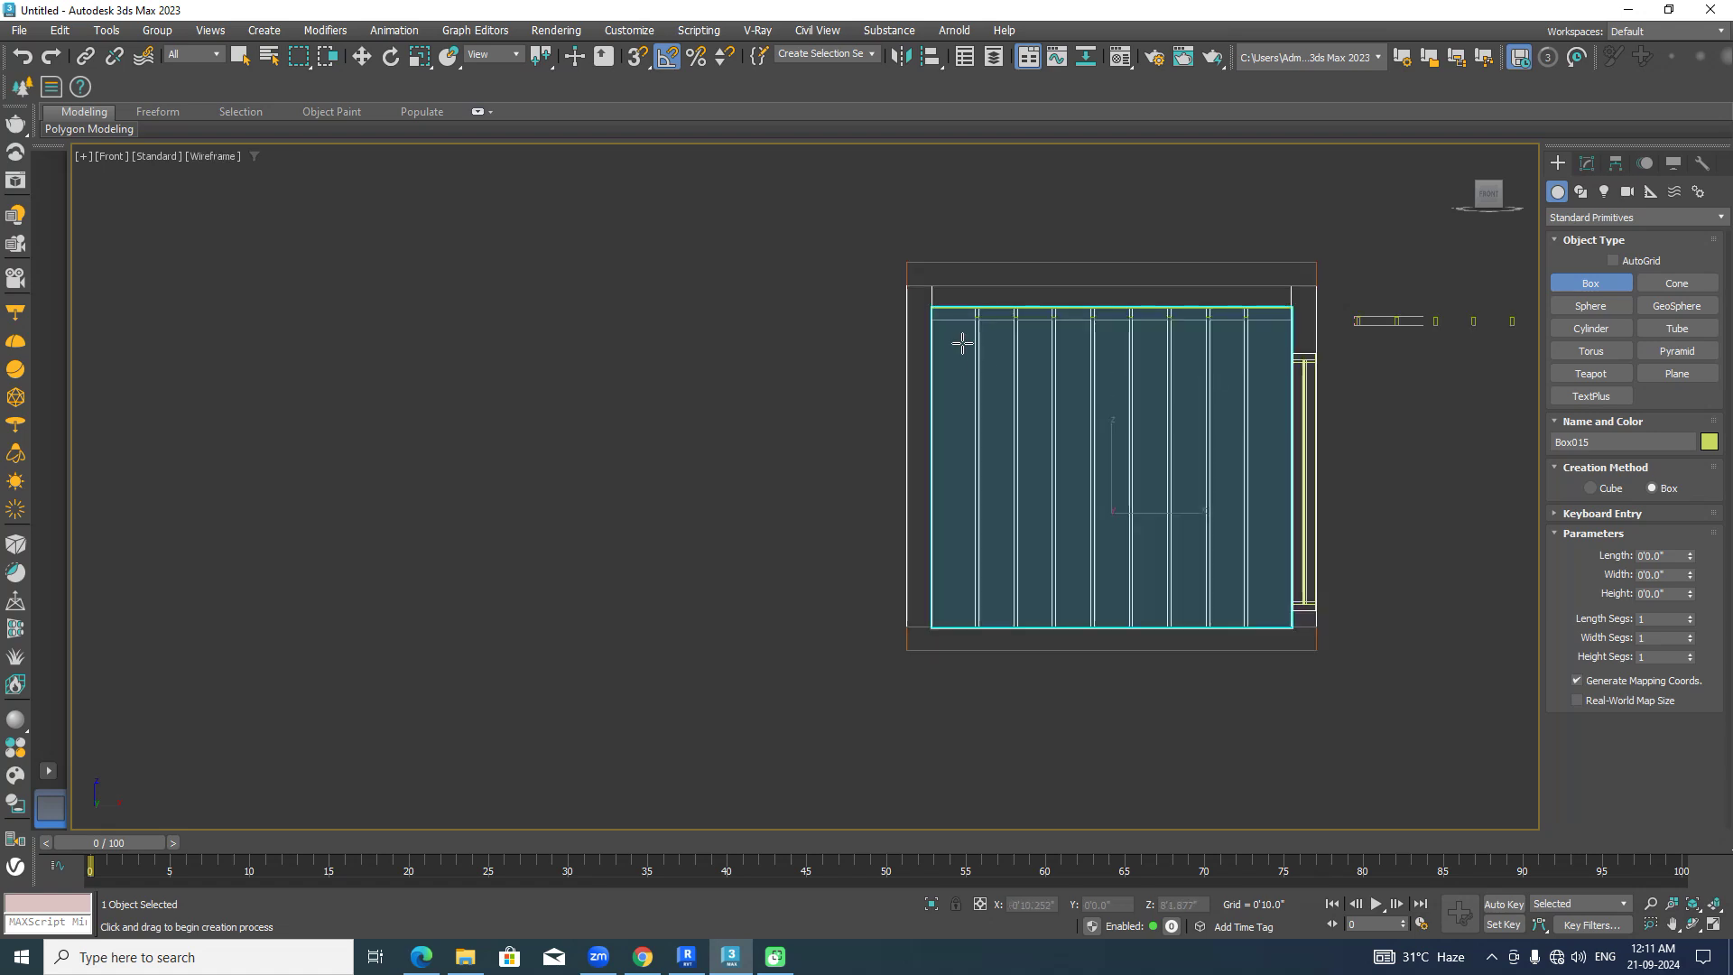
{"action": "left_click", "coordinate": [638, 56]}
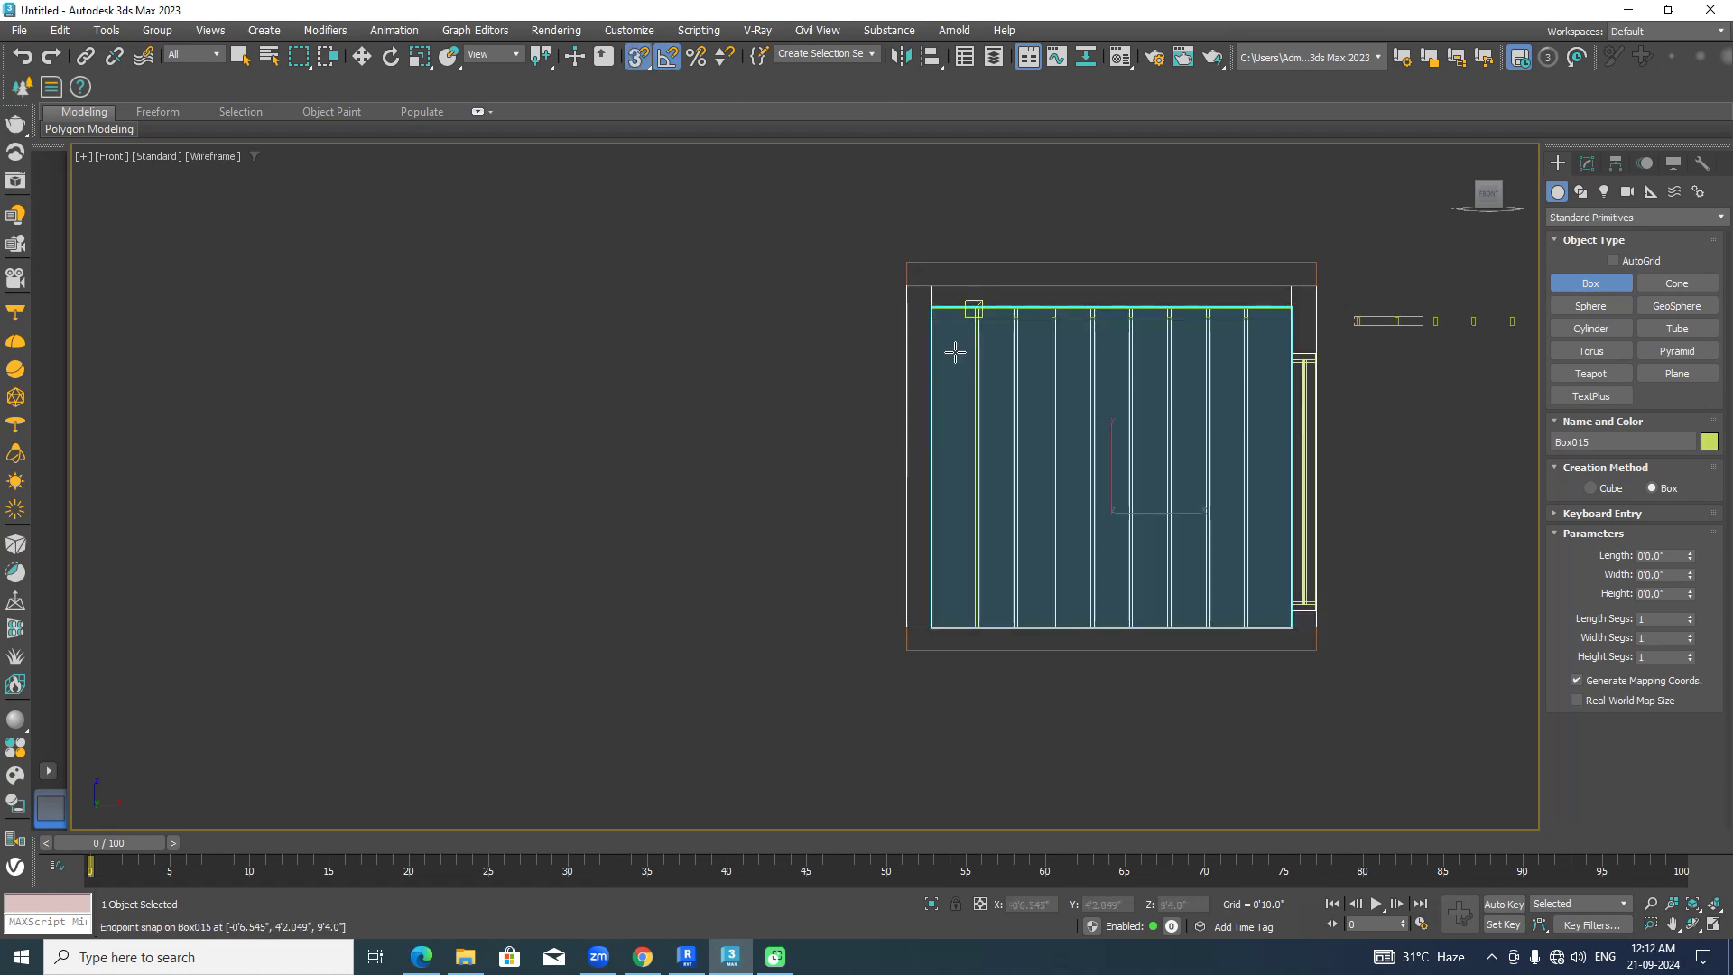
{"action": "left_click_drag", "start_coordinate": [931, 308], "coordinate": [1287, 627]}
{"action": "key", "text": "F3"}
{"action": "scroll", "coordinate": [1346, 723], "scroll_direction": "down", "scroll_amount": 2}
{"action": "middle_click_drag", "start_coordinate": [1345, 722], "coordinate": [1396, 635], "text": "alt"}
{"action": "key", "text": "w"}
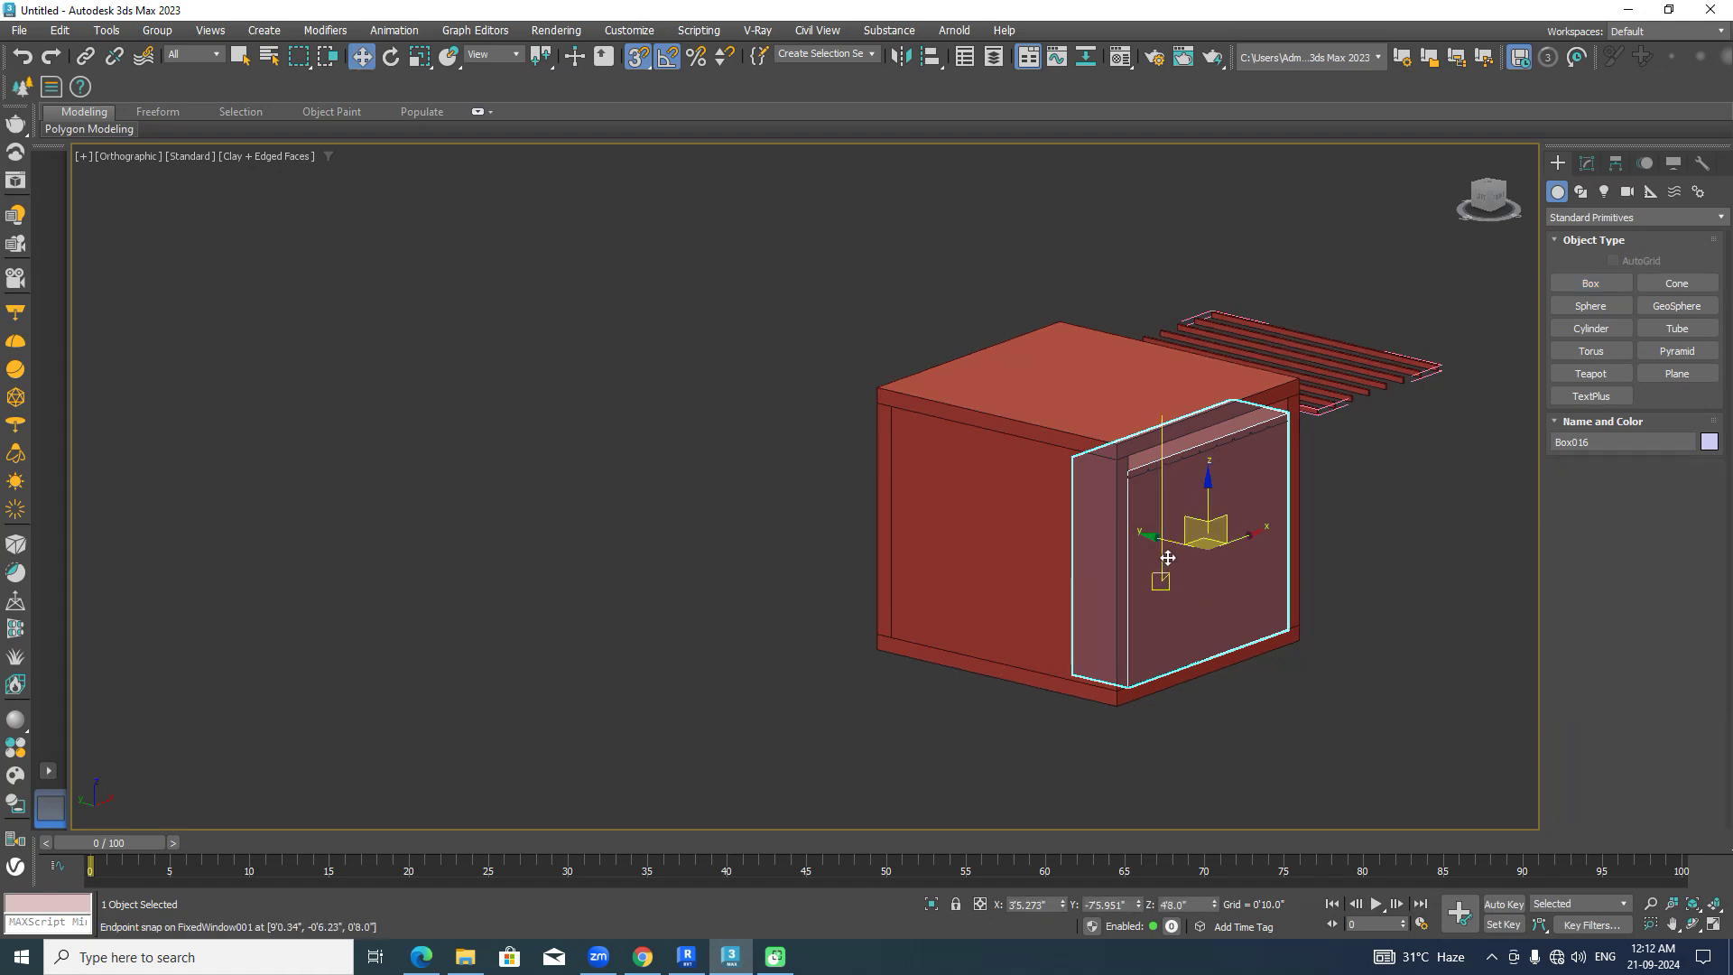
Move the new box along Y back to the vertical grooved panel, and return to the Front view.
{"action": "left_click_drag", "start_coordinate": [1152, 538], "coordinate": [925, 522]}
{"action": "middle_click_drag", "start_coordinate": [924, 522], "coordinate": [1140, 478], "text": "alt"}
{"action": "left_click", "coordinate": [1489, 195]}
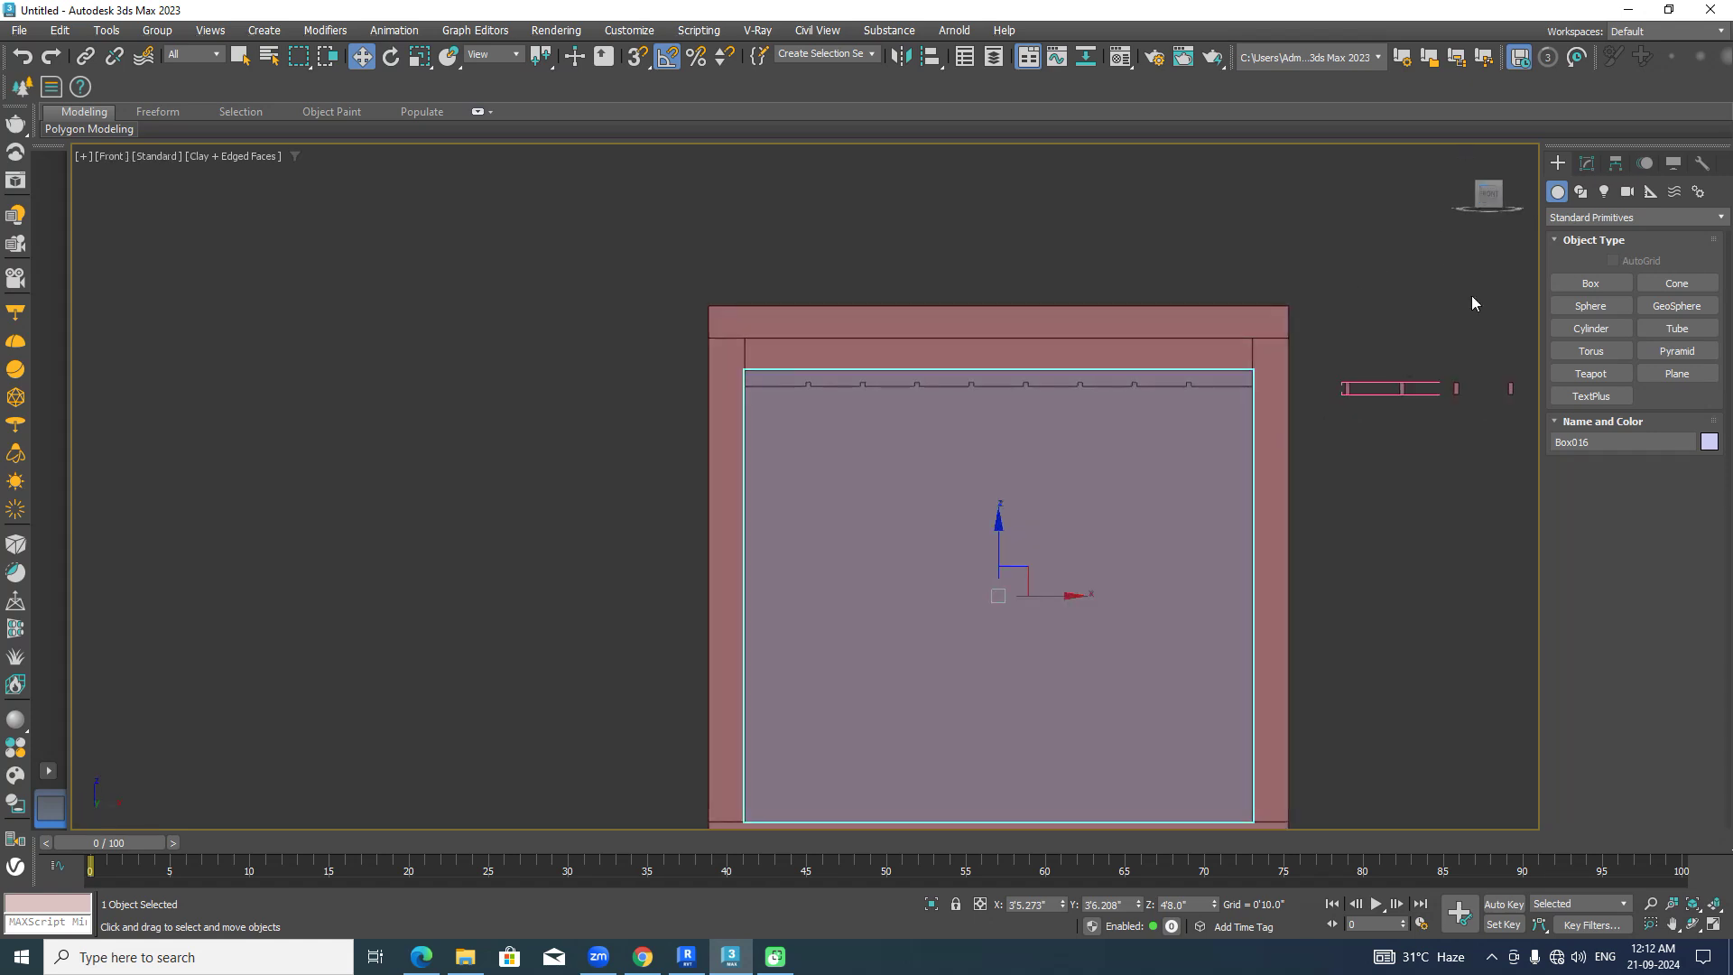
Reduce the new box's width to about 5'4" so that its sides lie close to the panel grooves.
{"action": "left_click", "coordinate": [1587, 162]}
{"action": "middle_click_drag", "start_coordinate": [1431, 478], "coordinate": [1408, 451]}
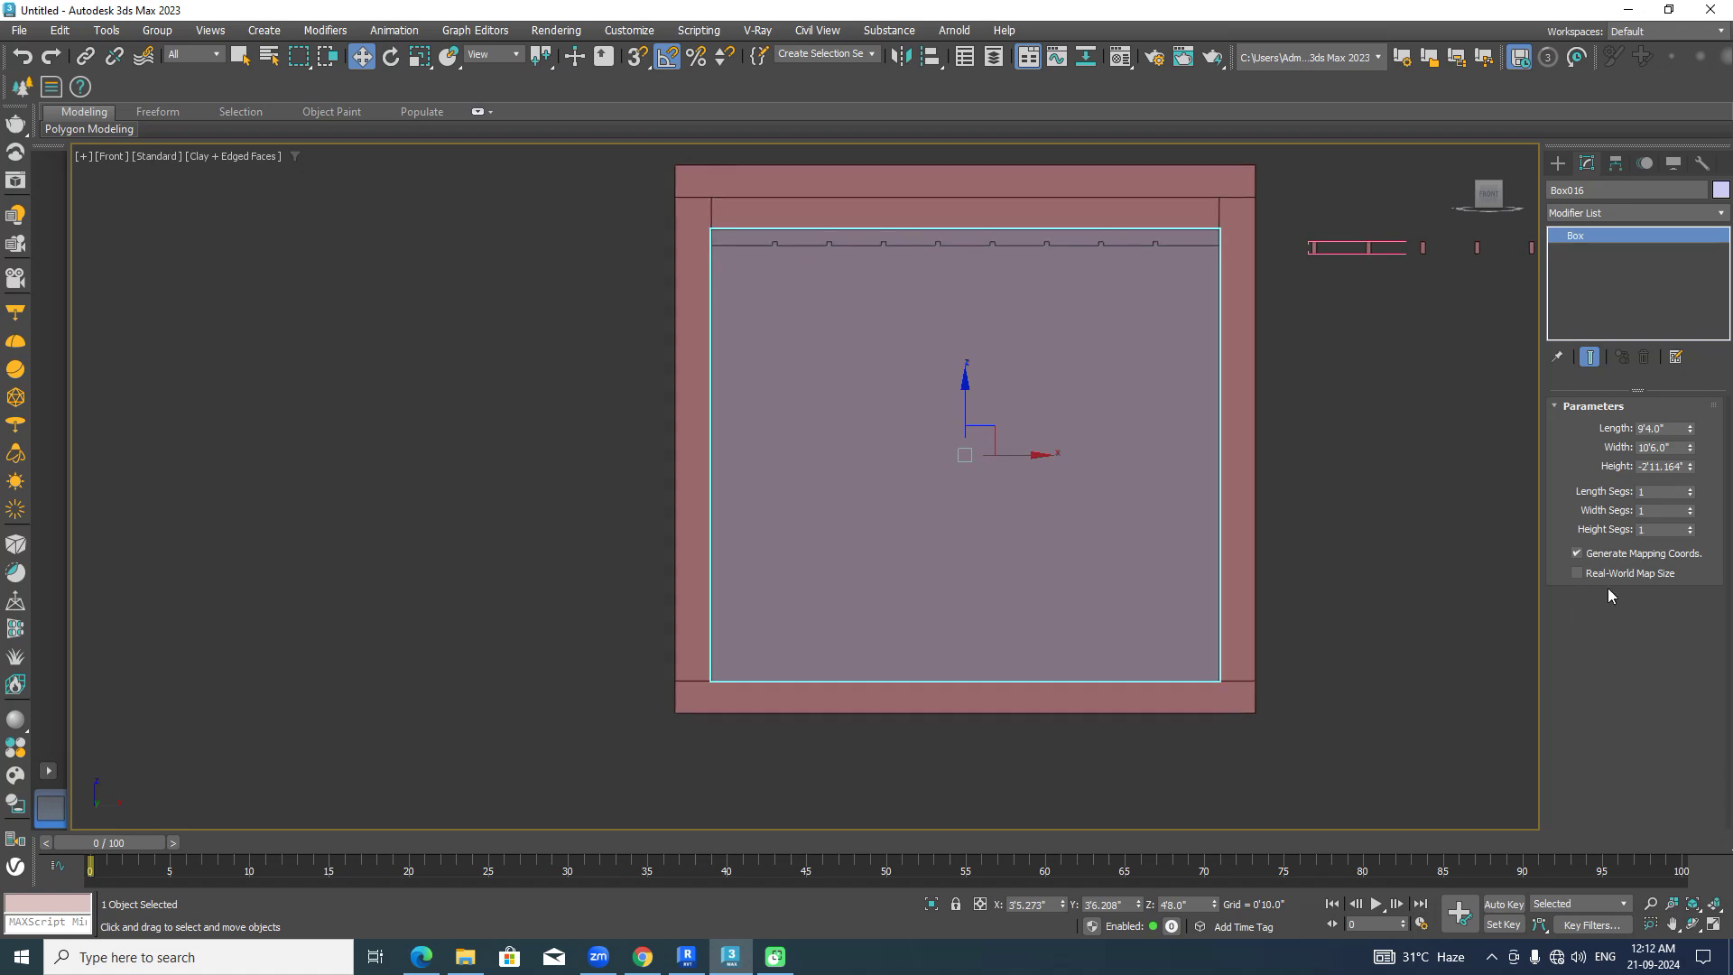
{"action": "mouse_move", "coordinate": [1692, 454]}
{"action": "left_mouse_down"}
{"action": "mouse_move", "coordinate": [1707, 534]}
{"action": "mouse_move", "coordinate": [1718, 488]}
{"action": "mouse_move", "coordinate": [1691, 461]}
{"action": "left_mouse_up"}
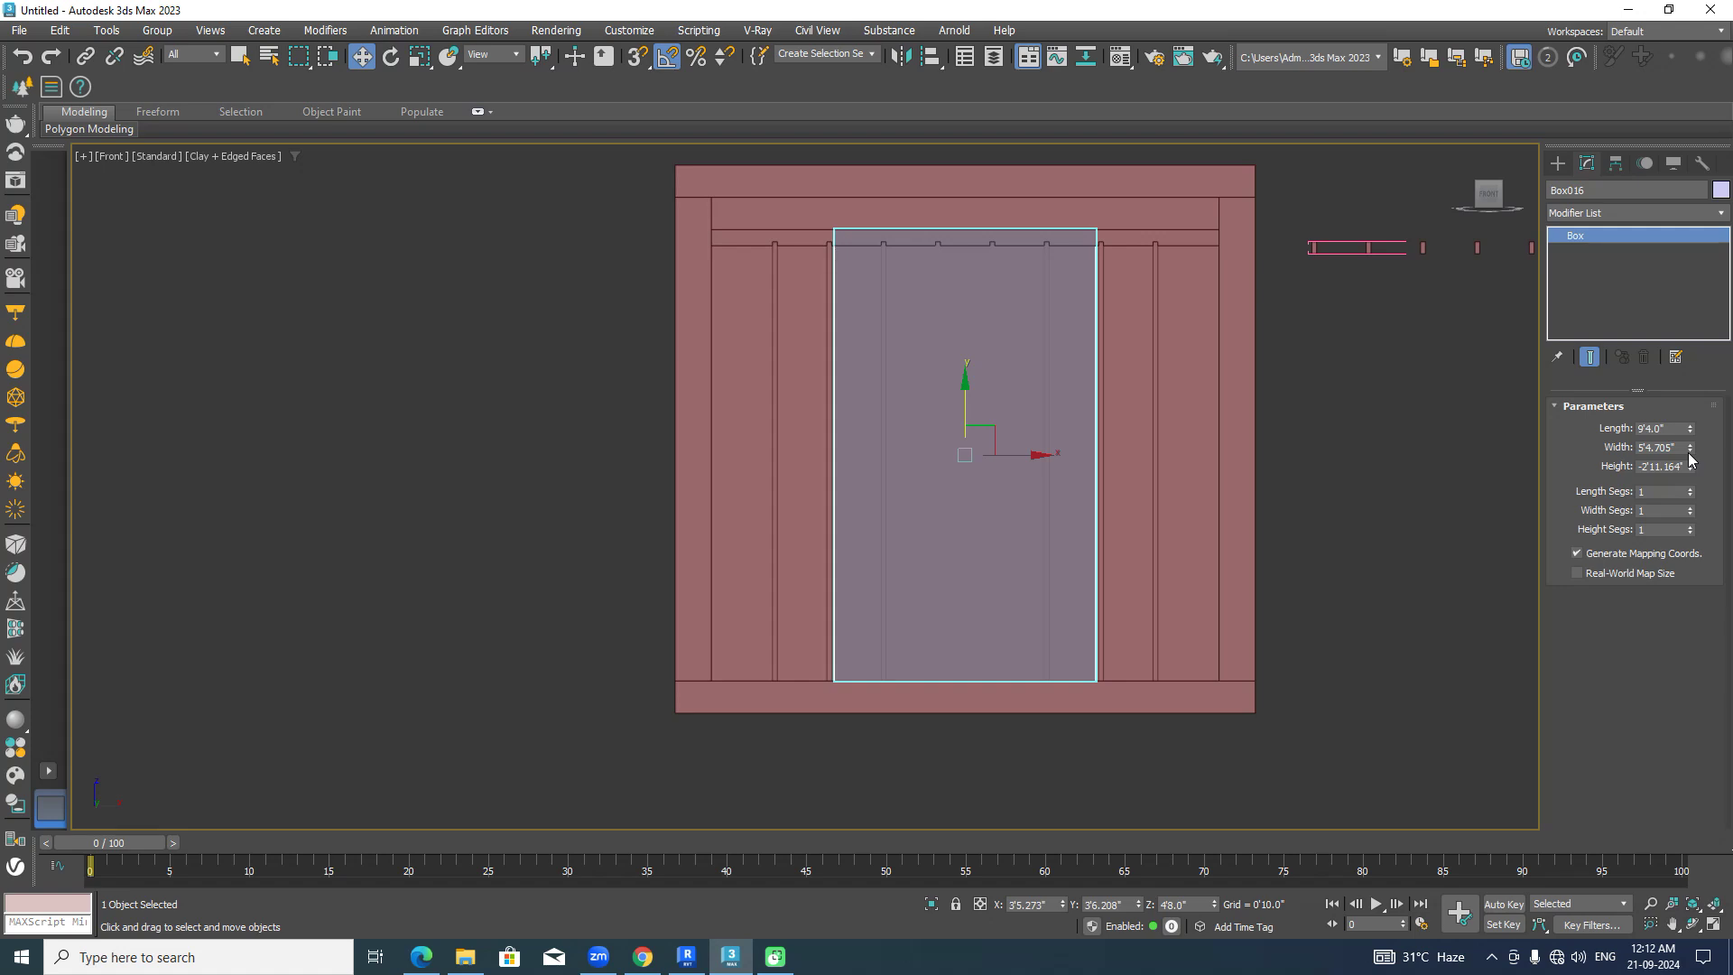
{"action": "left_click_drag", "start_coordinate": [1691, 462], "coordinate": [1691, 462]}
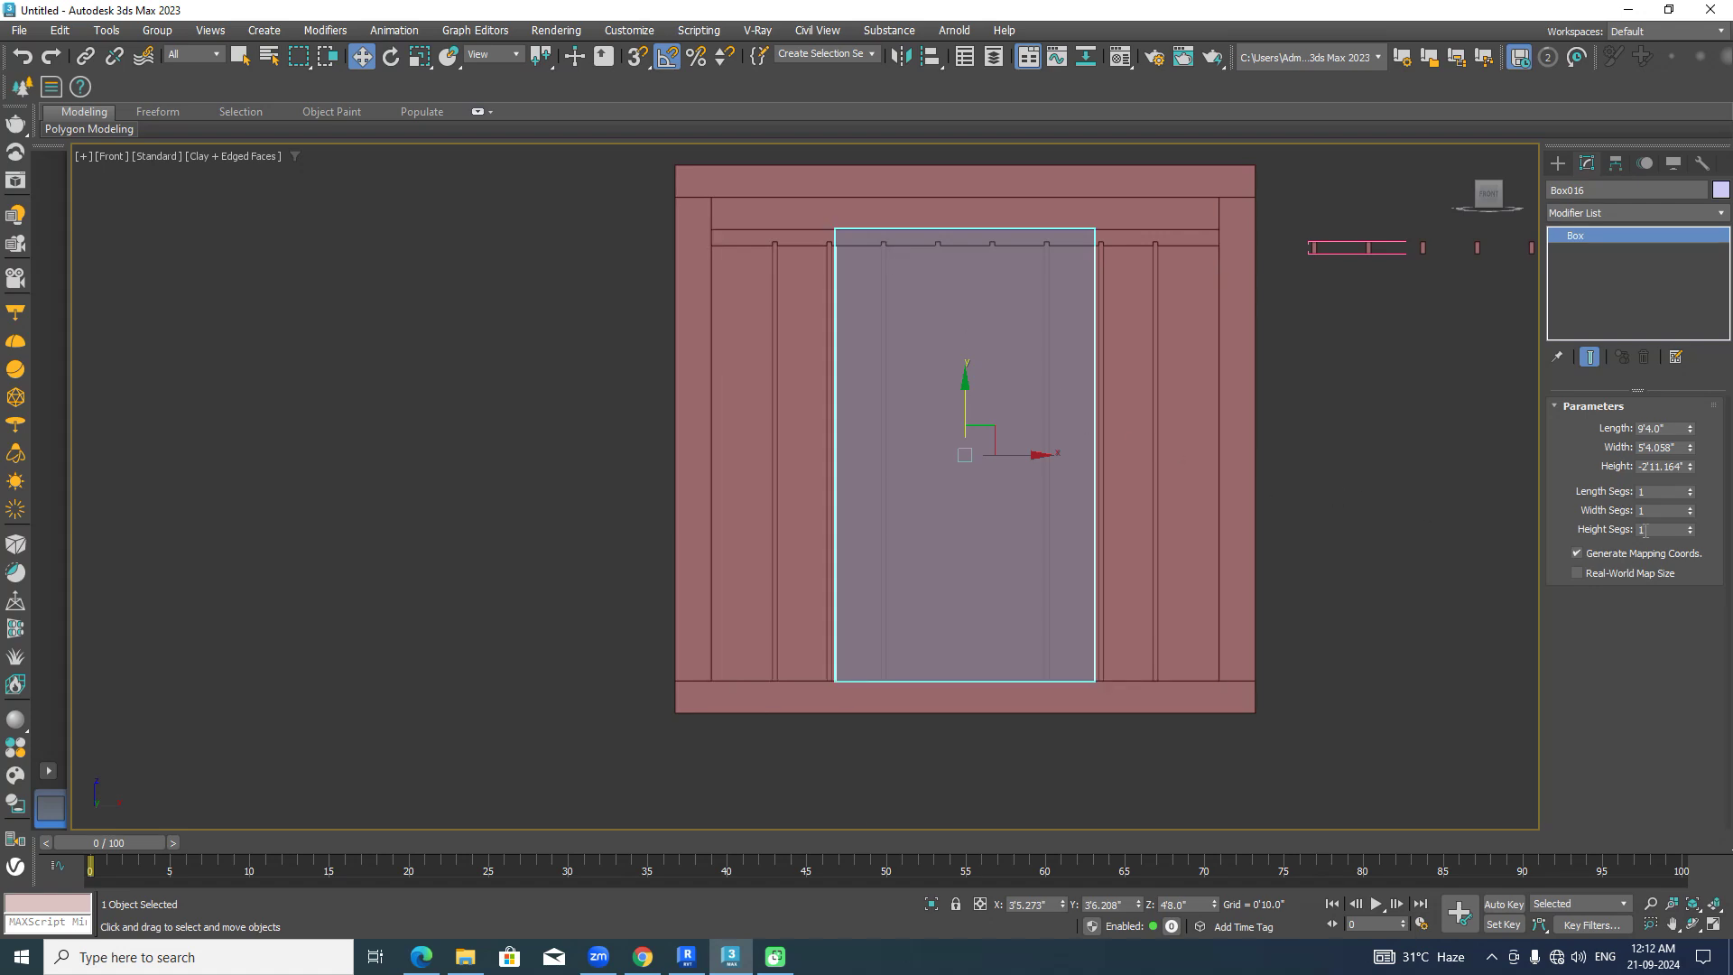
Isolate the vertical grooved panel together with the narrower box in front of it, viewed at an angle.
{"action": "left_click", "coordinate": [1466, 530]}
{"action": "left_click", "coordinate": [1157, 400]}
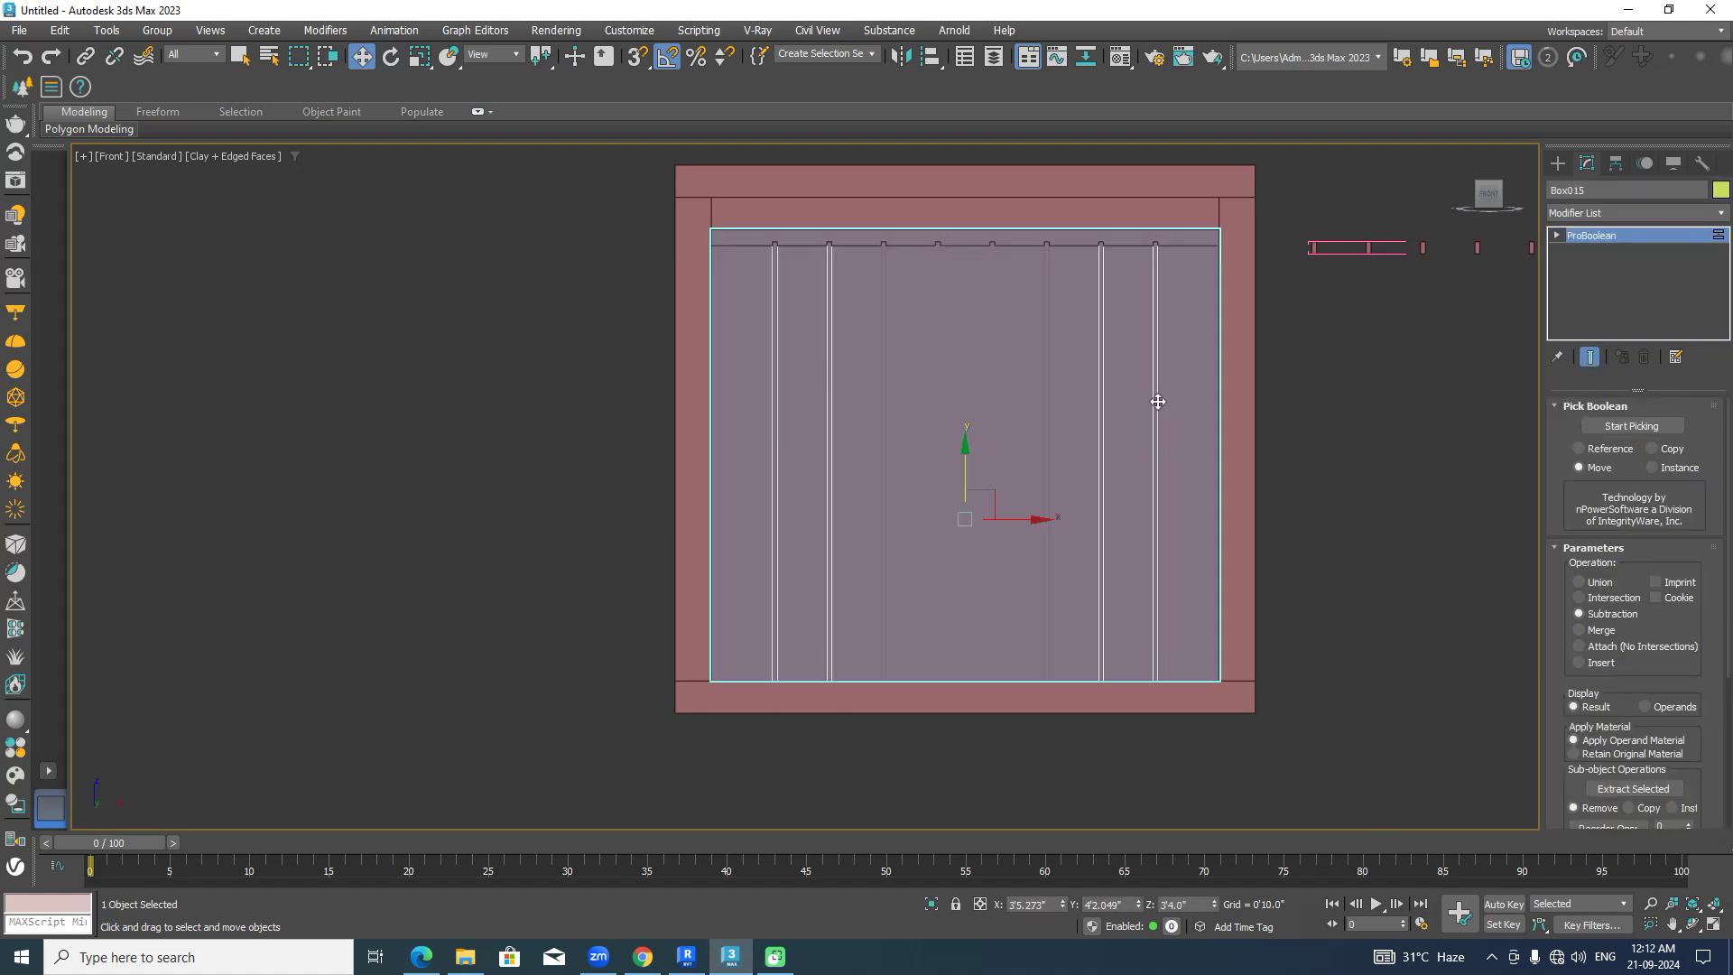
{"action": "middle_click_drag", "start_coordinate": [1094, 441], "coordinate": [1142, 460], "text": "alt"}
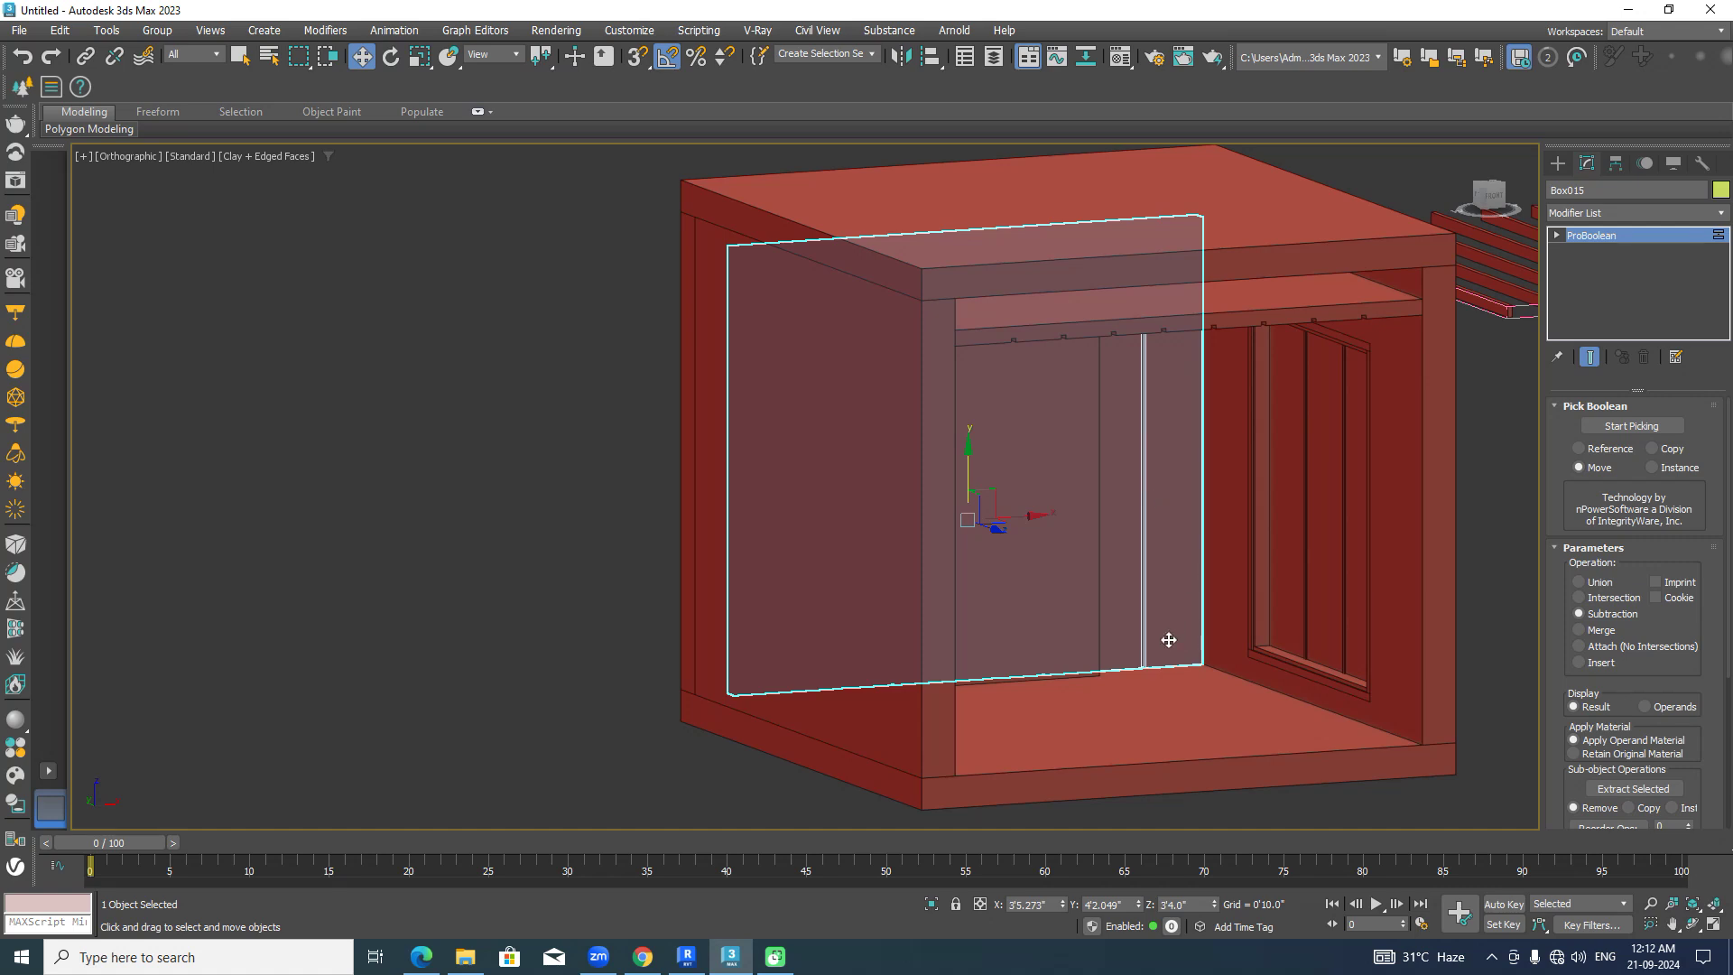
{"action": "left_click", "coordinate": [1108, 639], "text": "ctrl"}
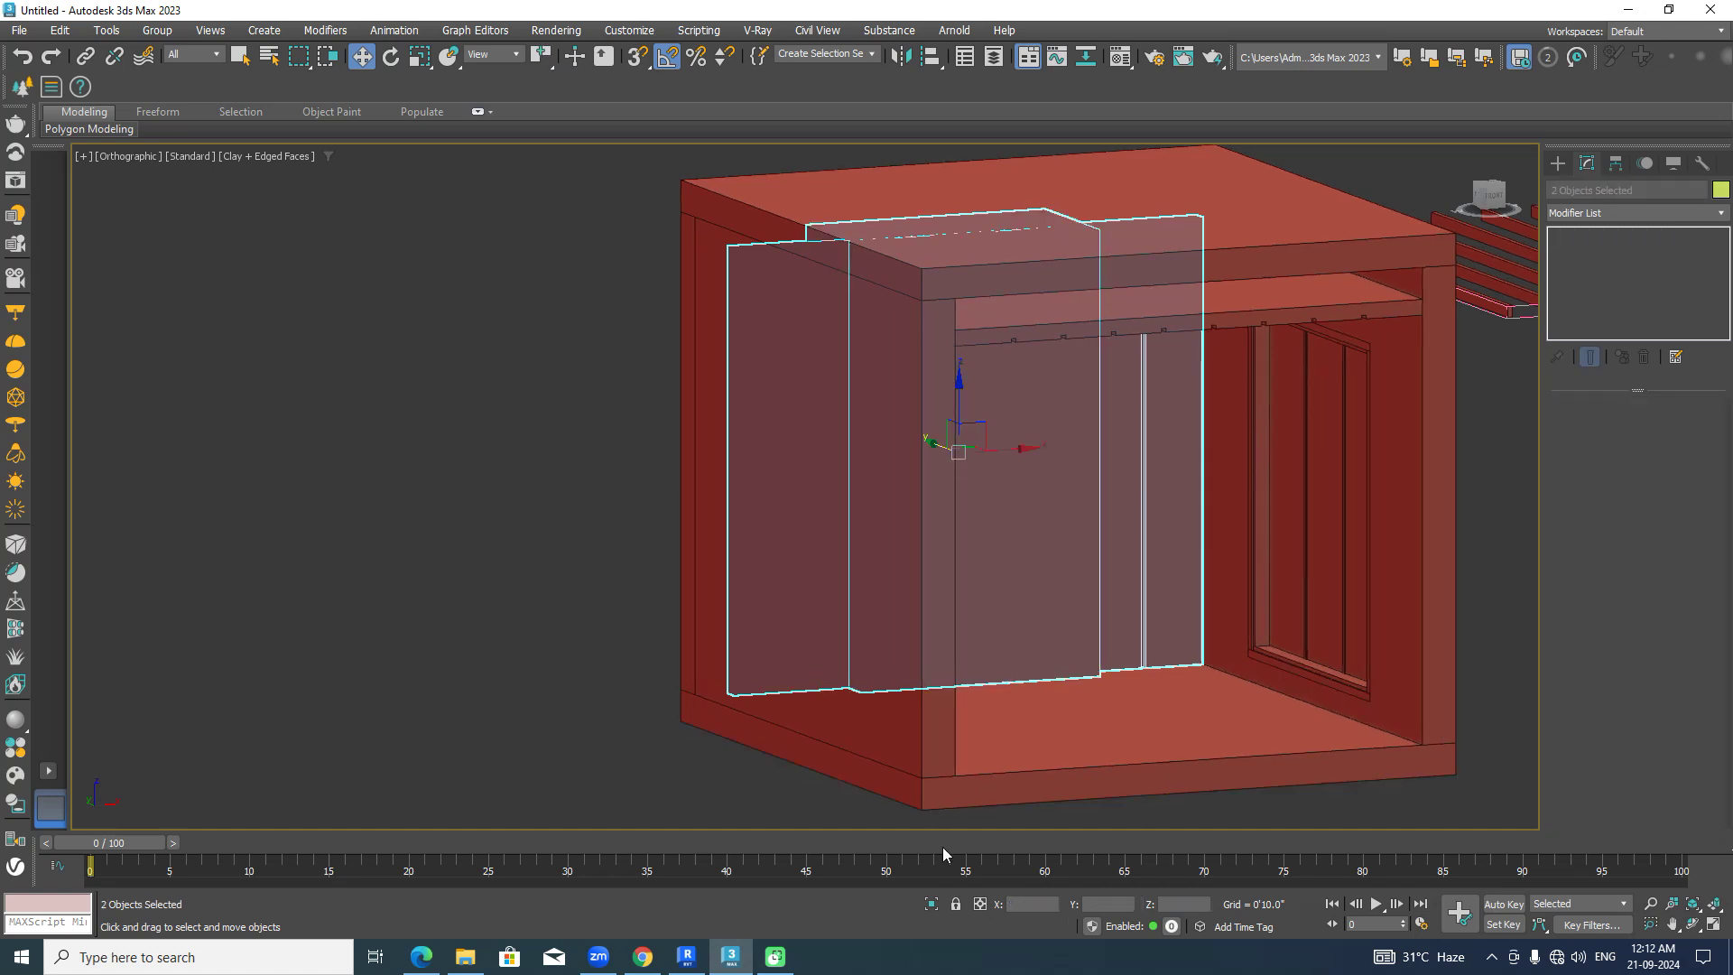
{"action": "left_click", "coordinate": [931, 905]}
{"action": "left_click", "coordinate": [1300, 690]}
{"action": "middle_click_drag", "start_coordinate": [1271, 614], "coordinate": [1359, 511], "text": "alt"}
Move the box's pivot to its lower front corner at the panel's base with Affect Pivot Only and vertex snapping.
{"action": "left_click", "coordinate": [1047, 479]}
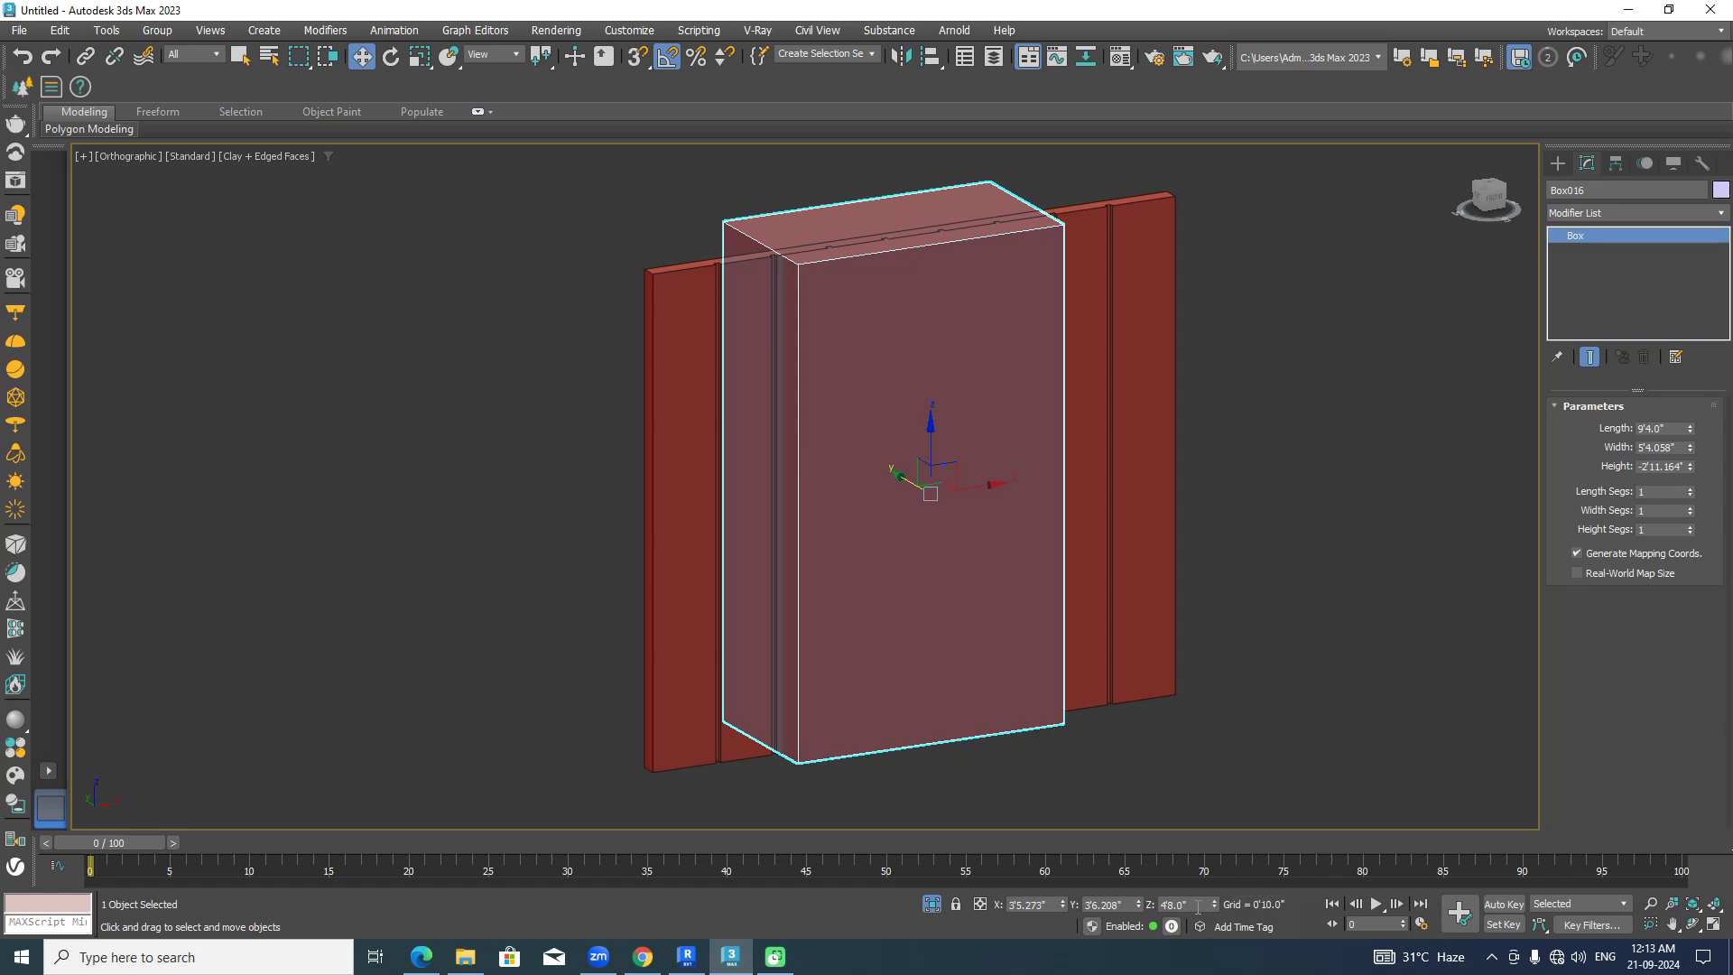
{"action": "middle_click_drag", "start_coordinate": [1221, 727], "coordinate": [1238, 619]}
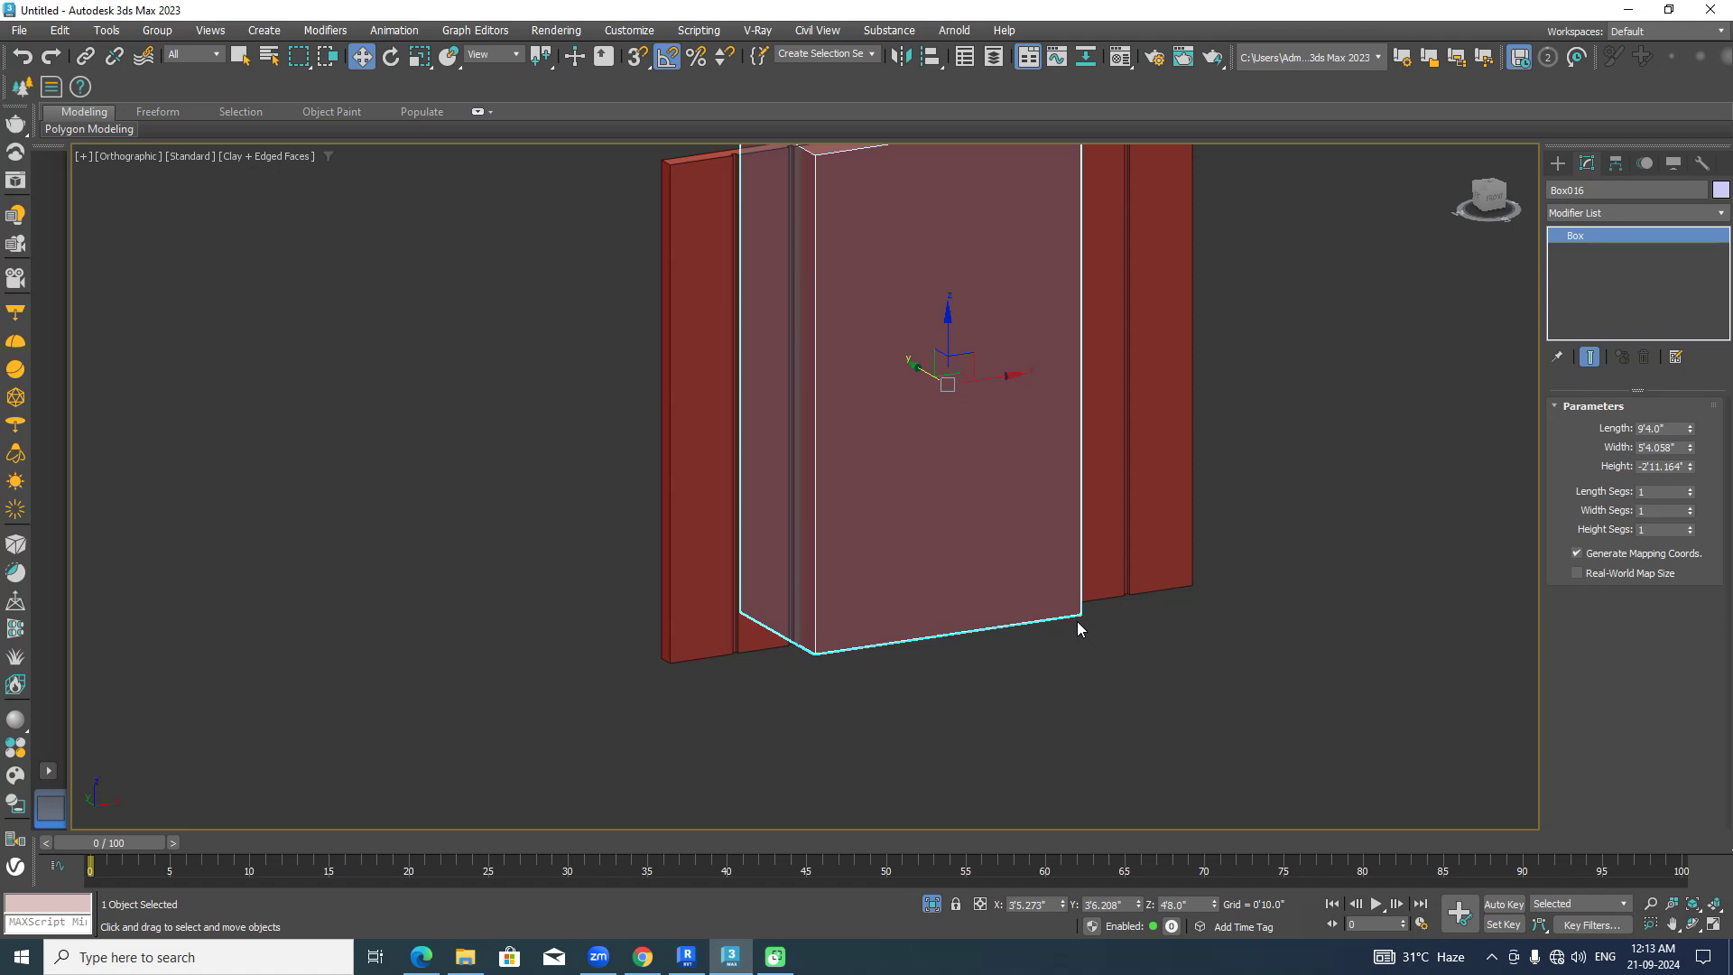
{"action": "left_click", "coordinate": [1615, 164]}
{"action": "left_click", "coordinate": [1616, 288]}
{"action": "left_click_drag", "start_coordinate": [948, 381], "coordinate": [1082, 614]}
{"action": "key", "text": "s"}
{"action": "left_click", "coordinate": [1634, 288]}
{"action": "left_click", "coordinate": [1558, 163]}
Lower the box to a Z position of -0'4" so that it extends below the grooved panel.
{"action": "left_click", "coordinate": [1304, 645]}
{"action": "left_click", "coordinate": [924, 538]}
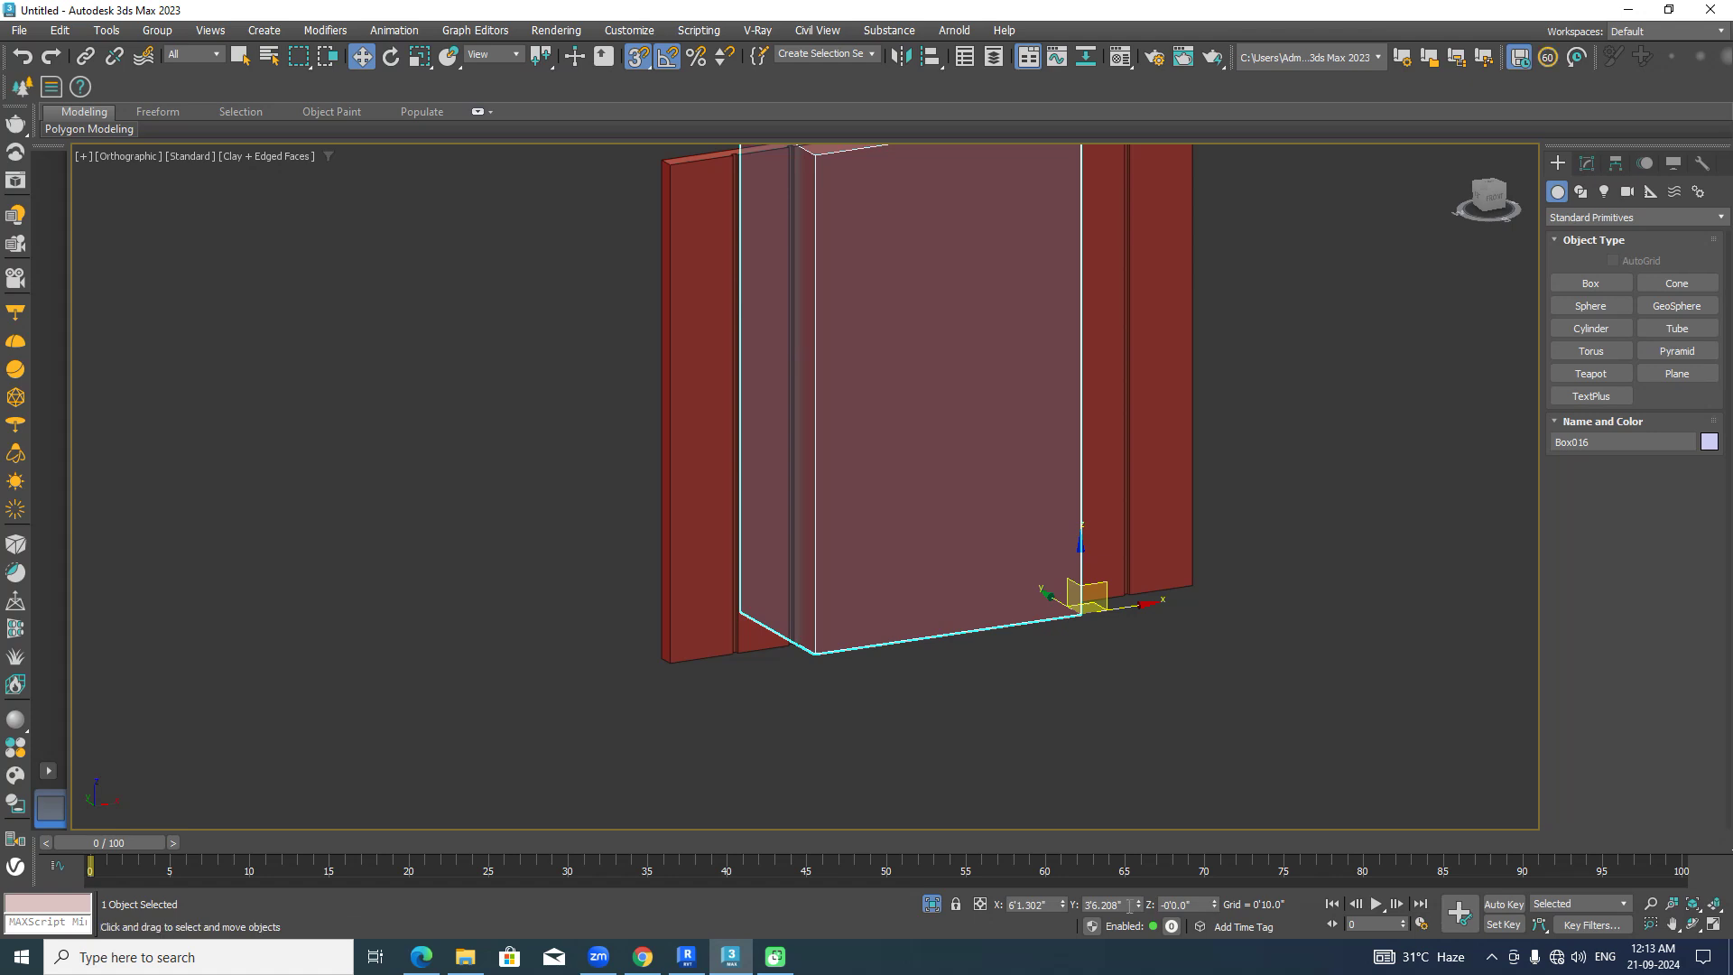
{"action": "double_click", "coordinate": [1195, 903]}
{"action": "type", "text": "-2"}
{"action": "key", "text": "Return"}
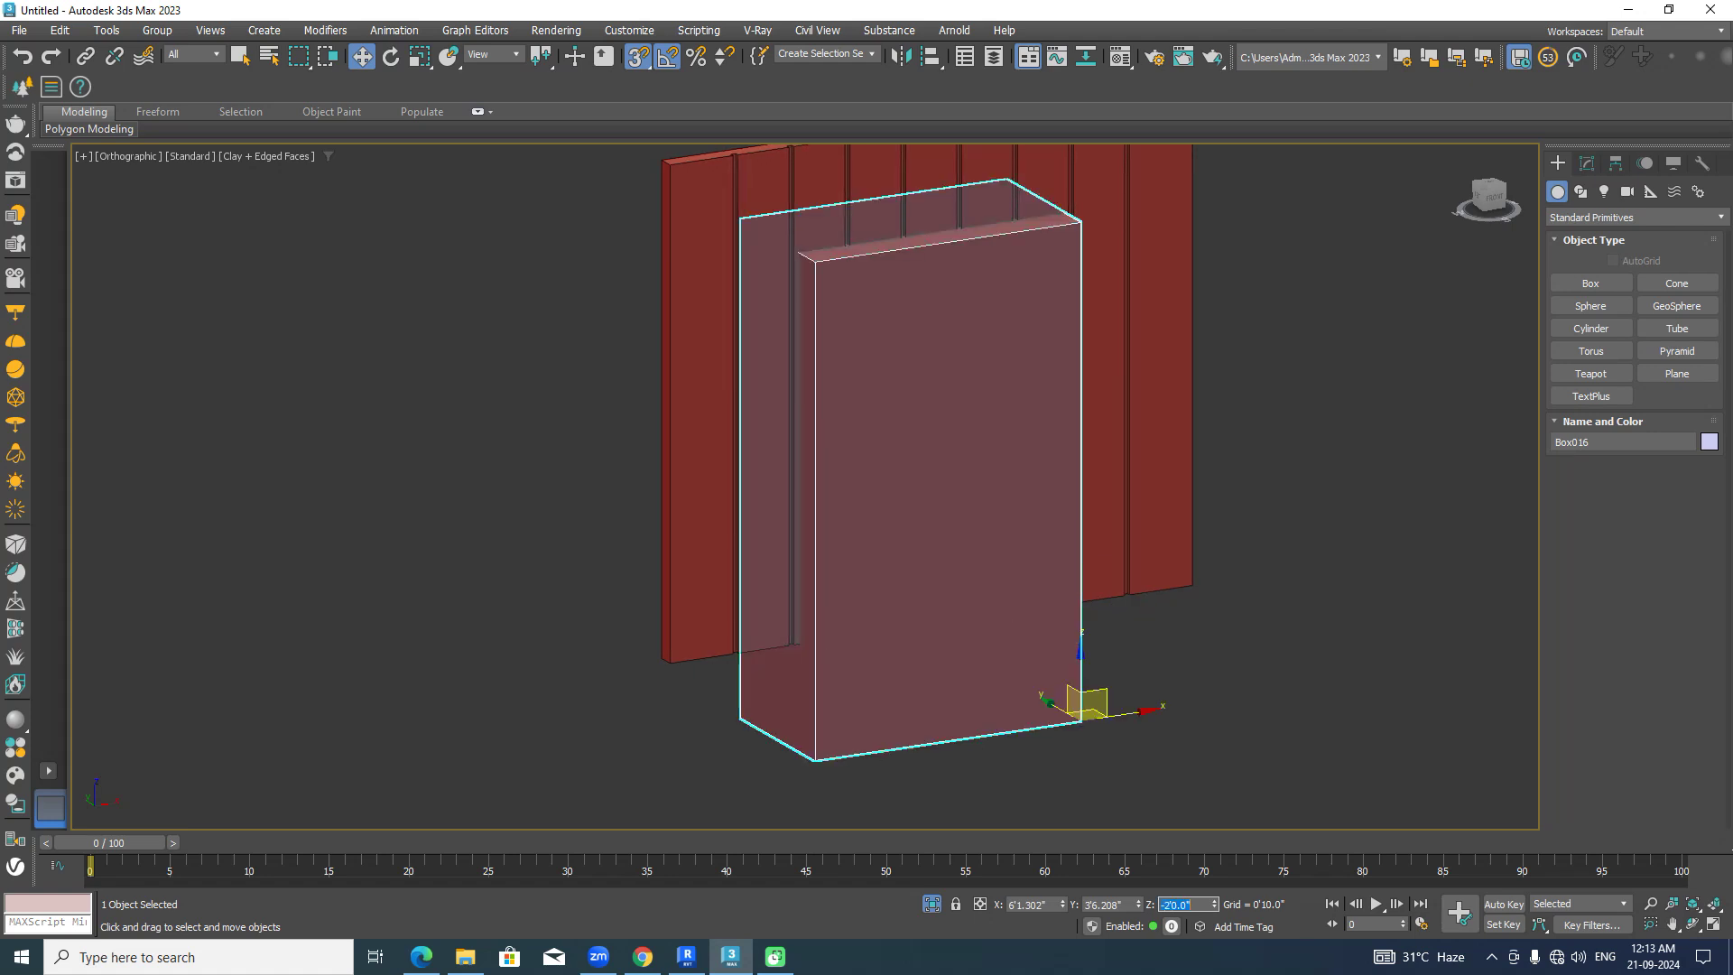
{"action": "key", "text": "Return"}
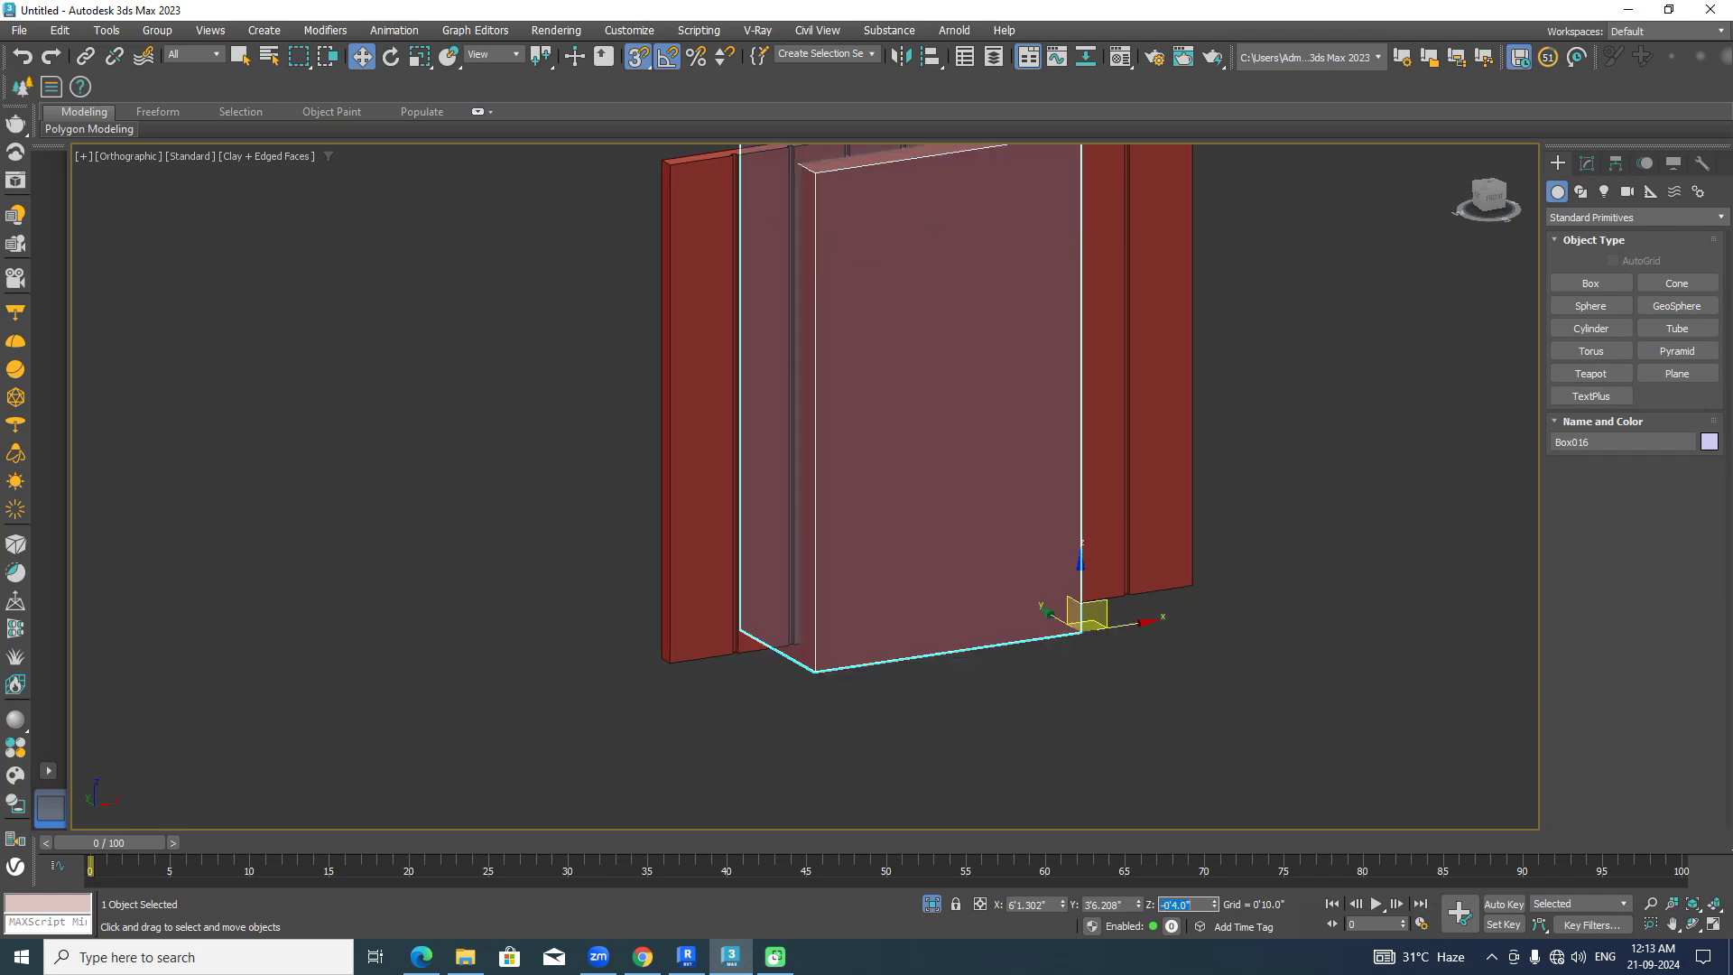
{"action": "middle_click_drag", "start_coordinate": [938, 754], "coordinate": [910, 794]}
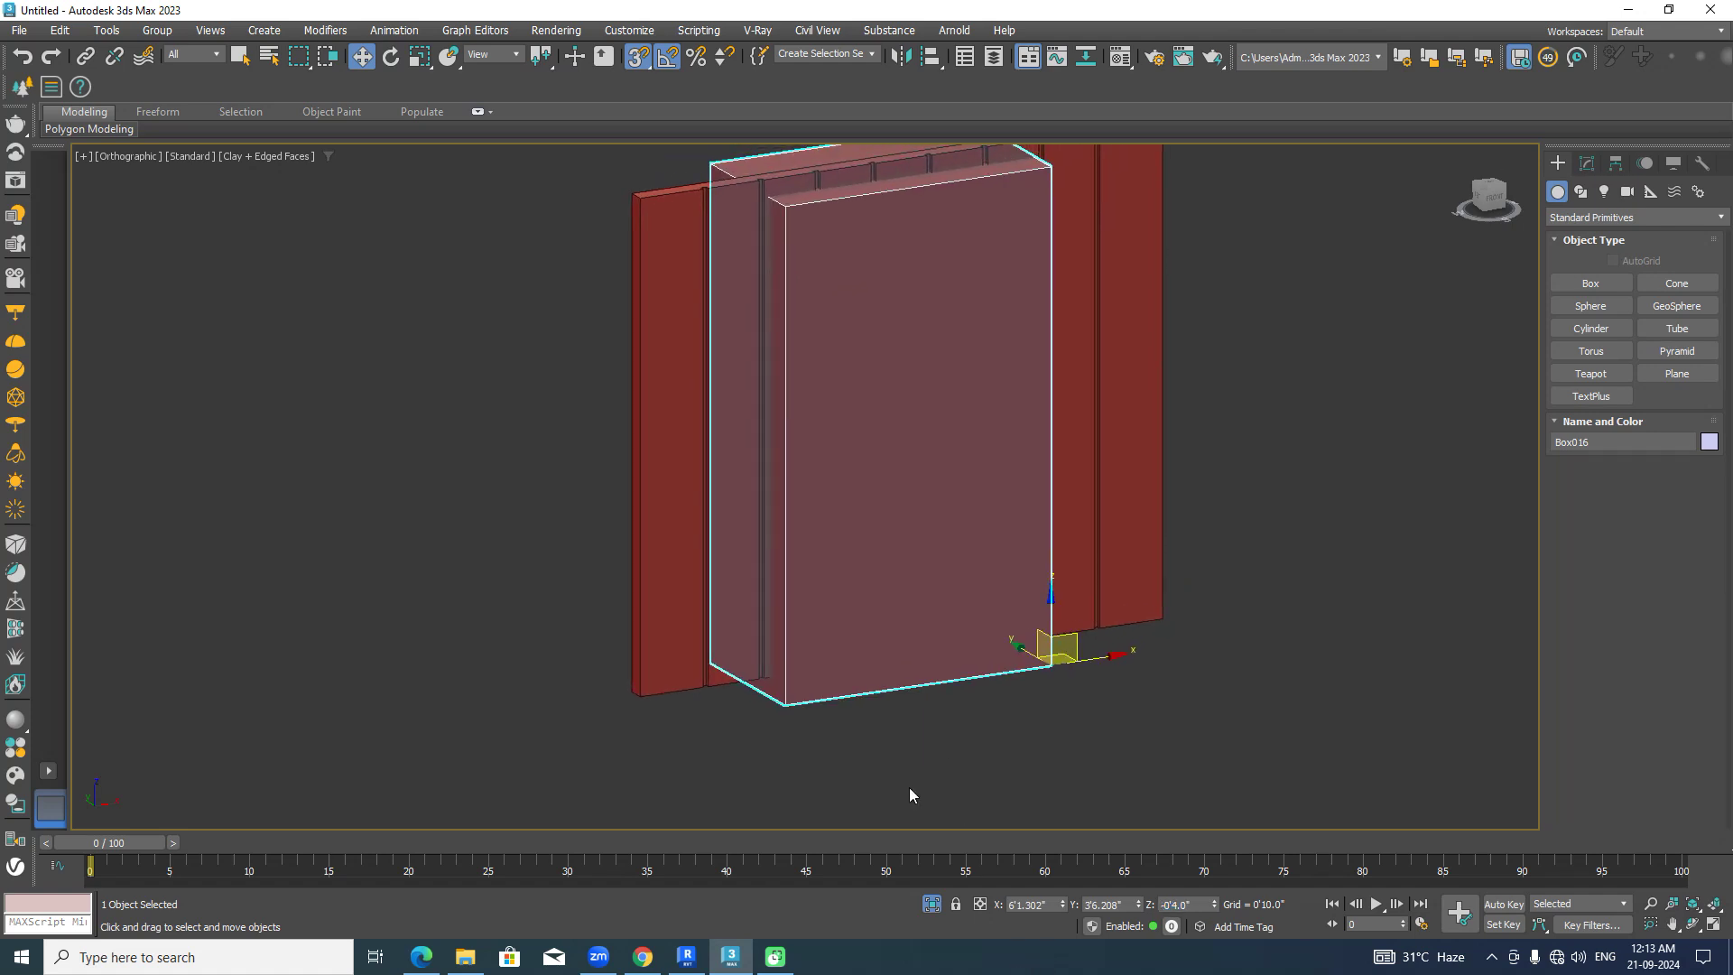
{"action": "left_click", "coordinate": [1076, 776]}
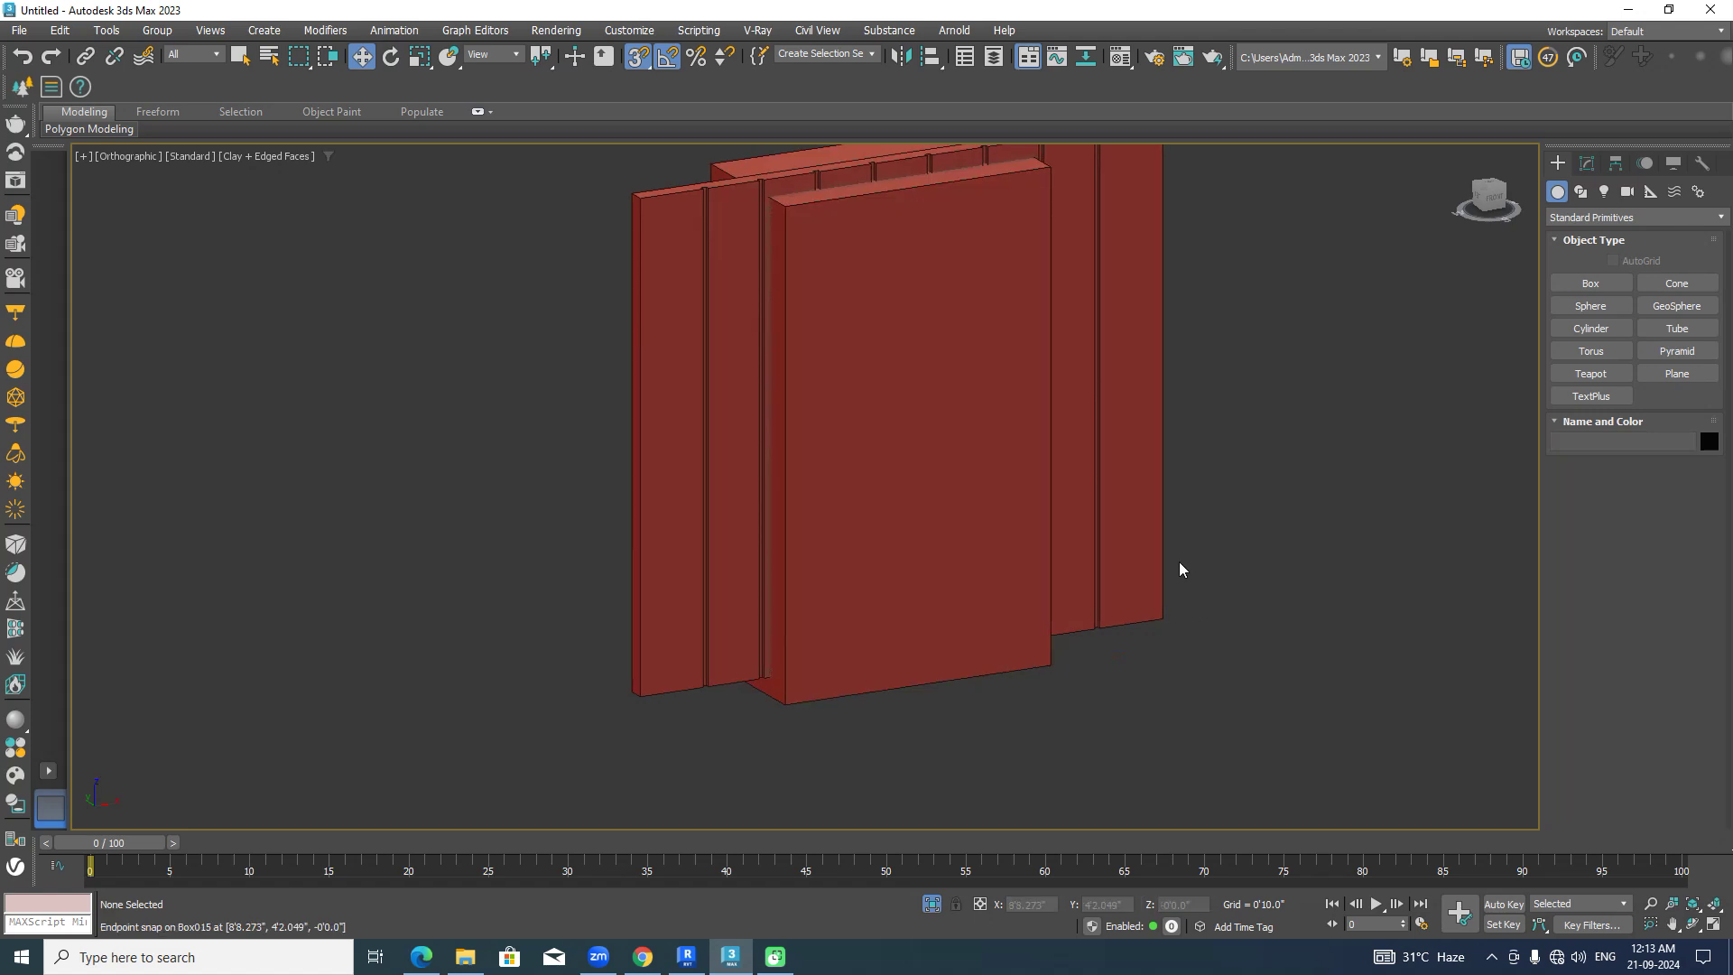
Subtract the narrower box from the vertical grooved panel with ProBoolean, and end isolation.
{"action": "left_click", "coordinate": [1145, 529]}
{"action": "left_click", "coordinate": [1603, 219]}
{"action": "left_click", "coordinate": [1593, 271]}
{"action": "left_click", "coordinate": [1678, 375]}
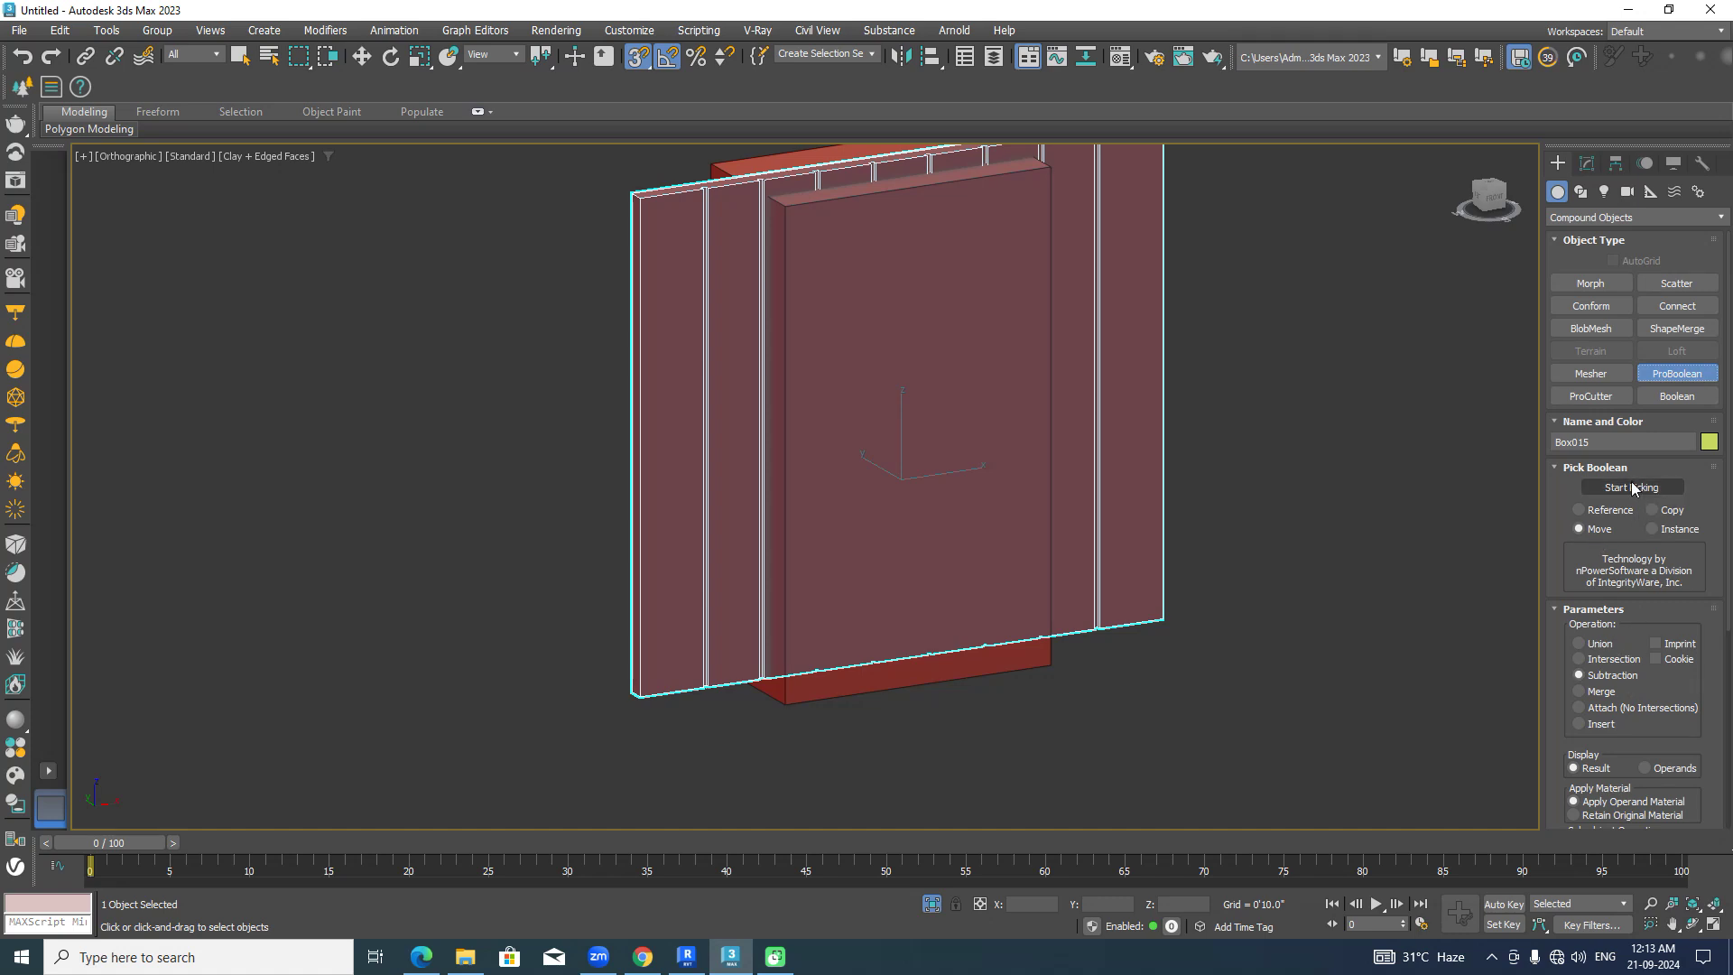
{"action": "left_click", "coordinate": [1634, 488]}
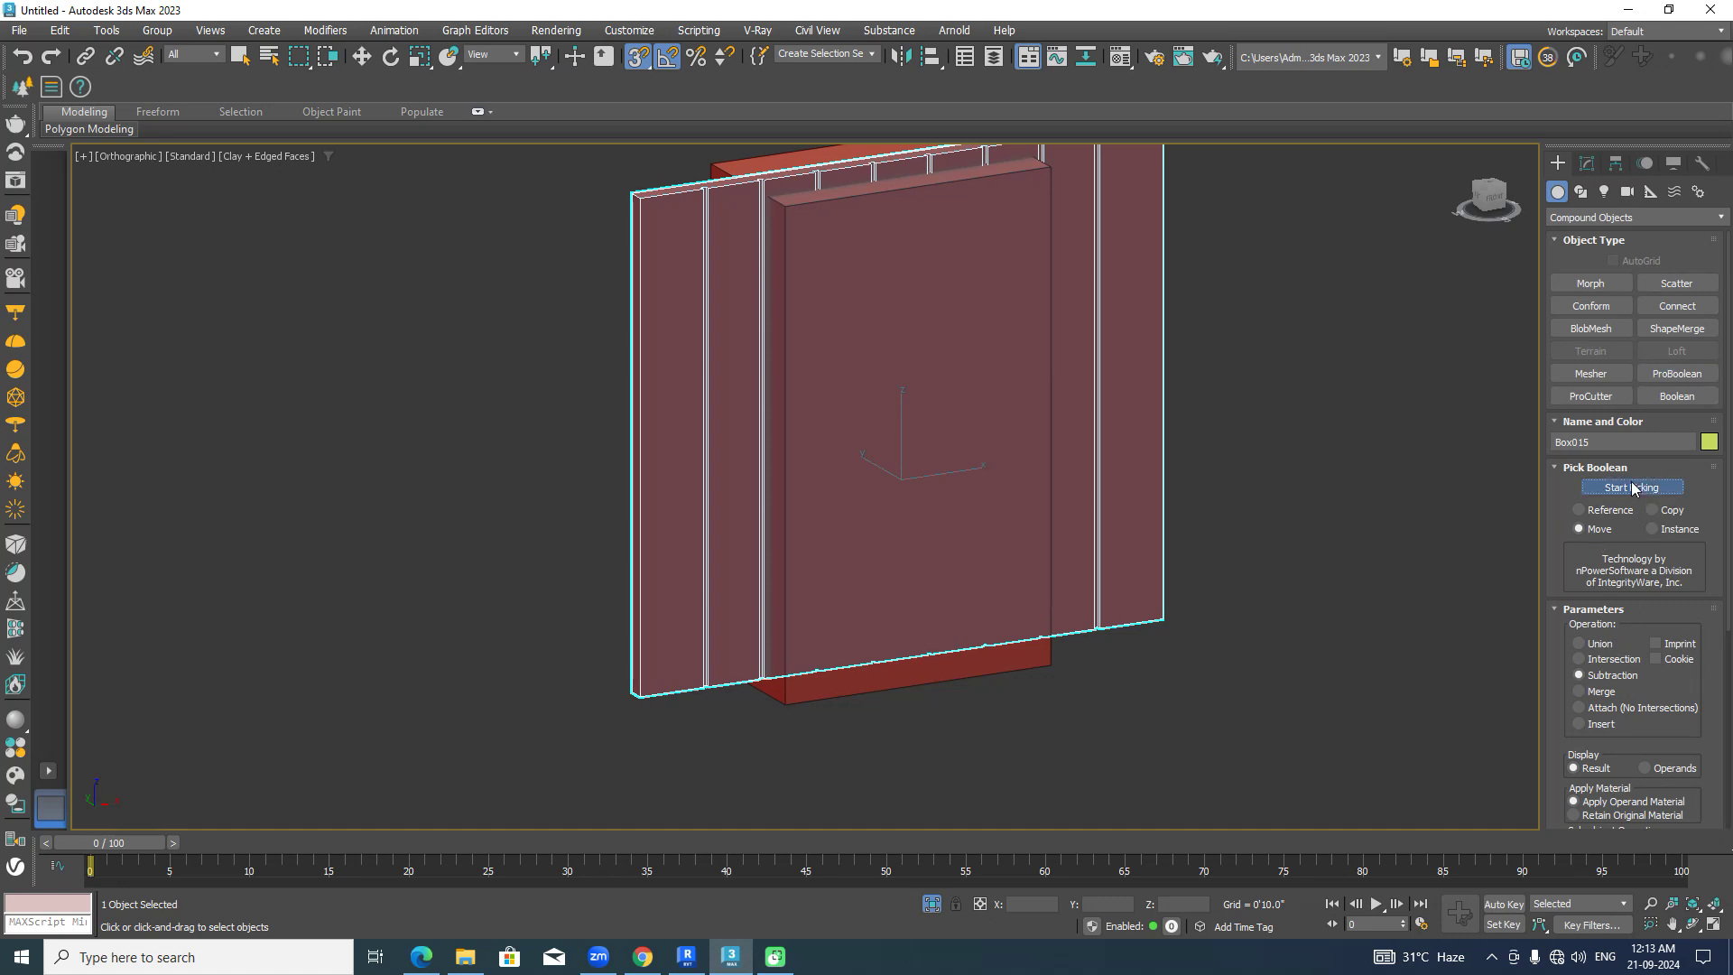
{"action": "left_click", "coordinate": [978, 430]}
{"action": "left_click", "coordinate": [1593, 218]}
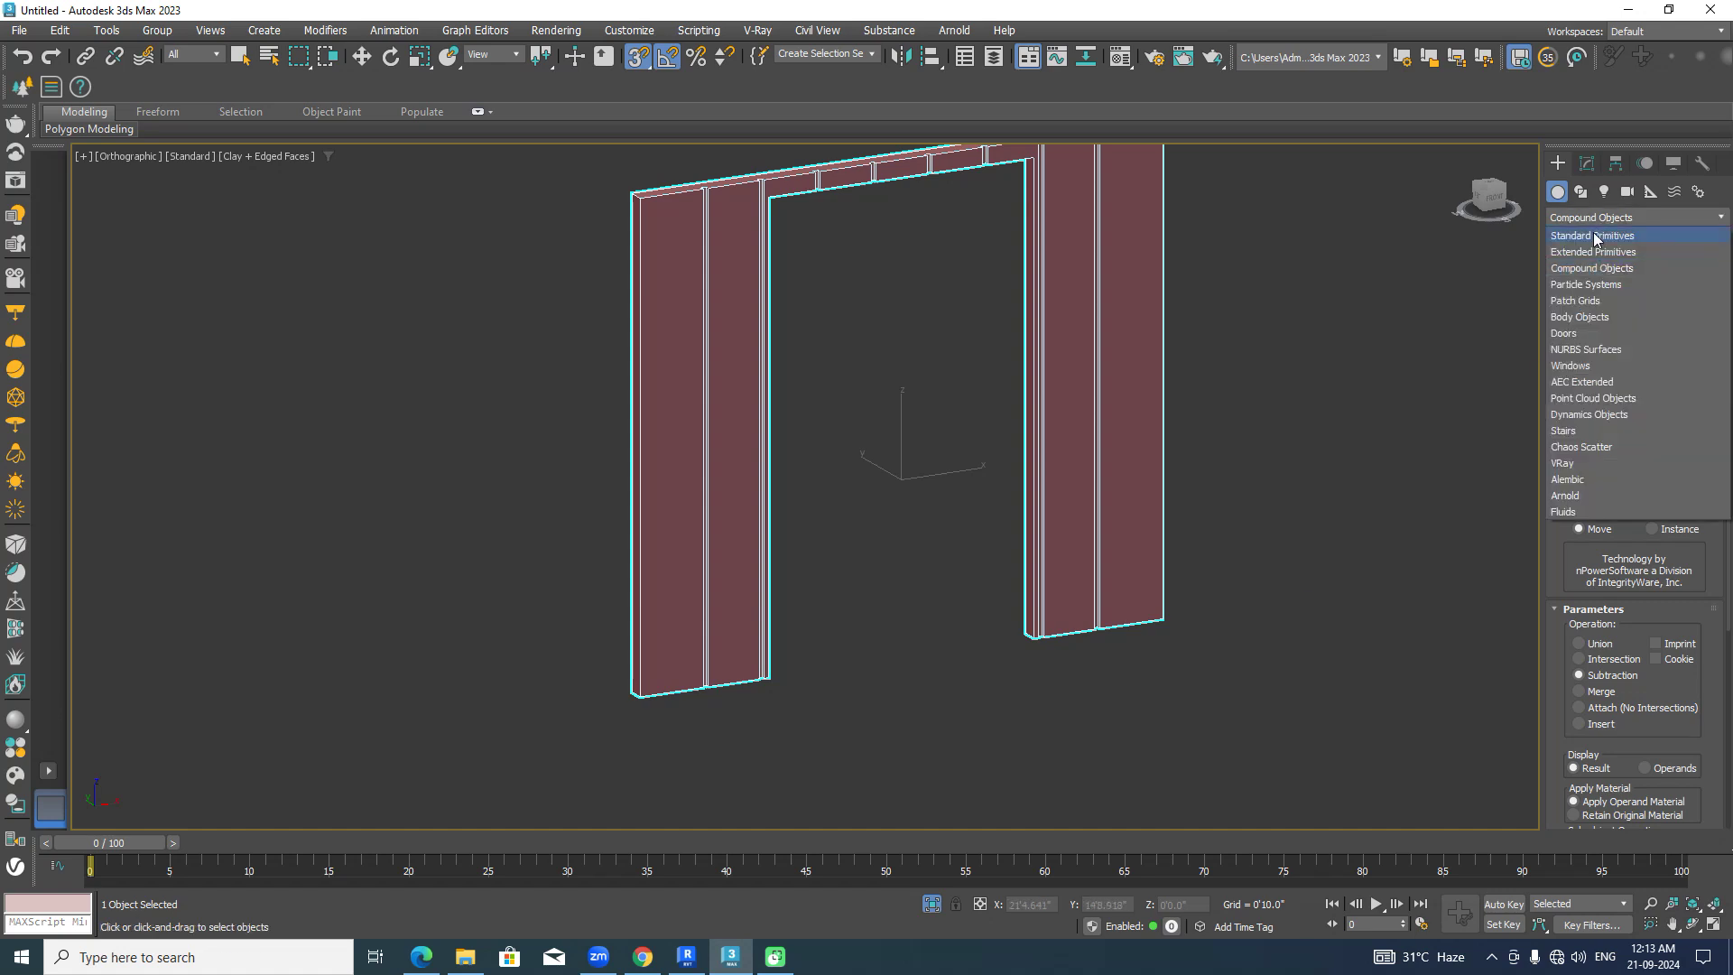
{"action": "left_click", "coordinate": [1595, 236]}
{"action": "left_click", "coordinate": [1083, 740]}
{"action": "left_click", "coordinate": [931, 904]}
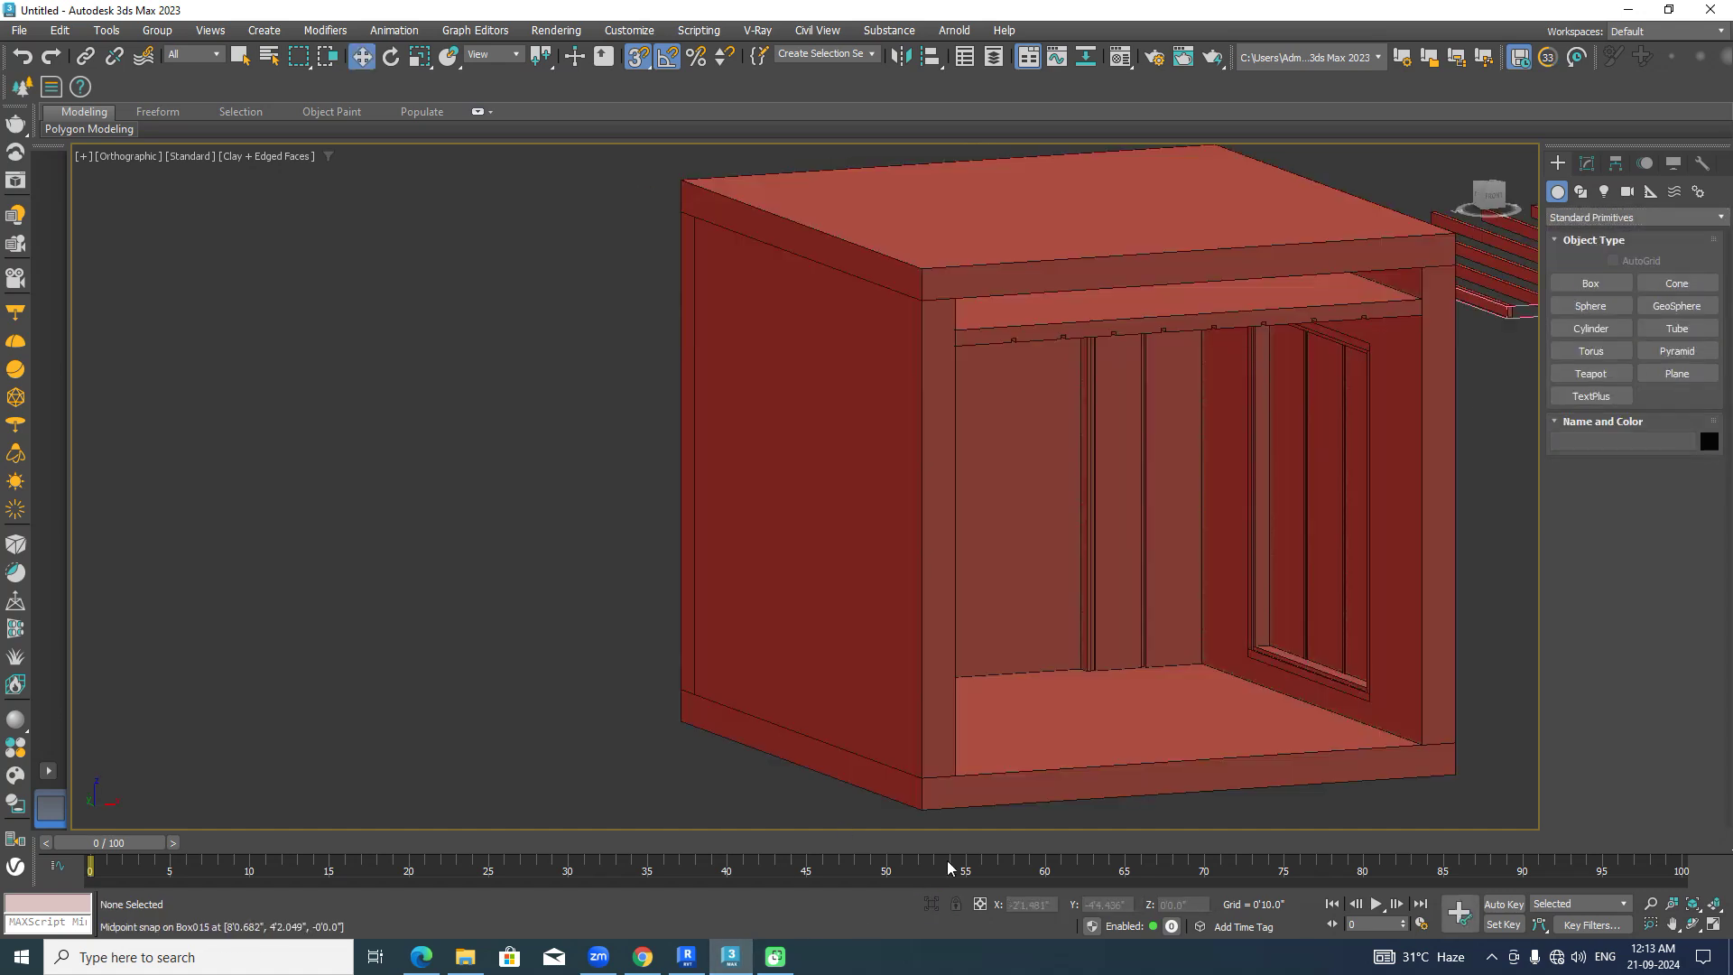
Isolate the grooved ceiling panel and show it in the Top view.
{"action": "middle_click_drag", "start_coordinate": [1308, 705], "coordinate": [1307, 262], "text": "alt"}
{"action": "left_click", "coordinate": [1330, 257]}
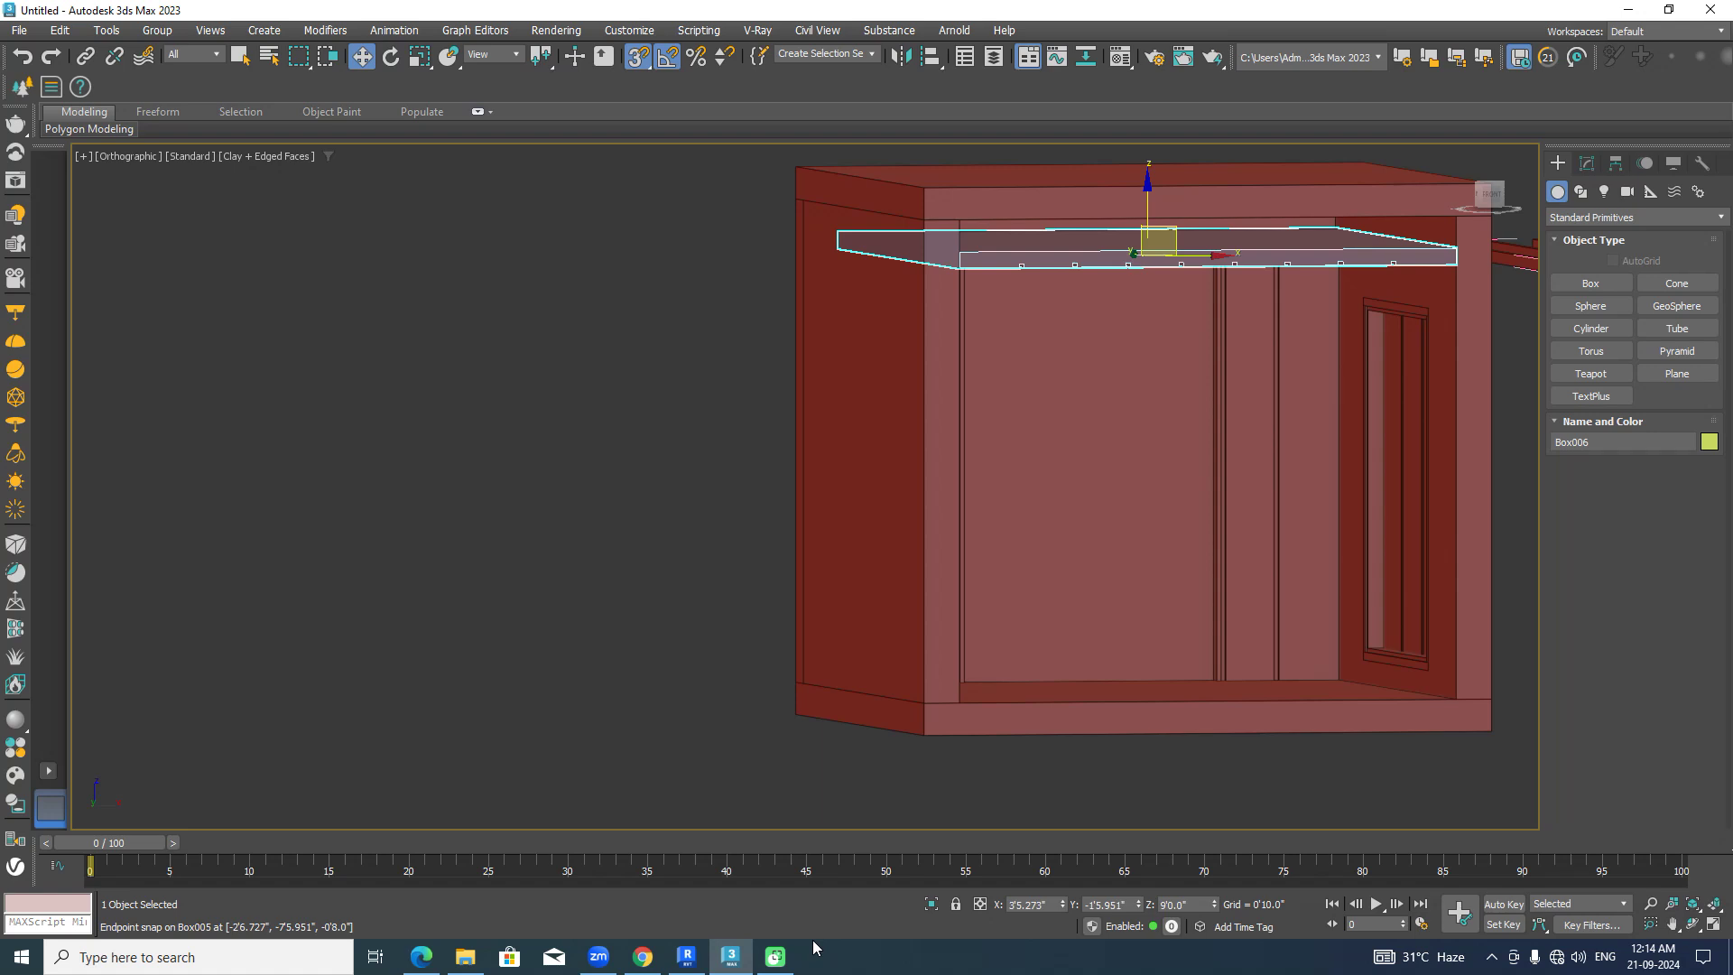
{"action": "key", "text": "alt+q"}
{"action": "middle_click_drag", "start_coordinate": [1292, 348], "coordinate": [1271, 487], "text": "alt"}
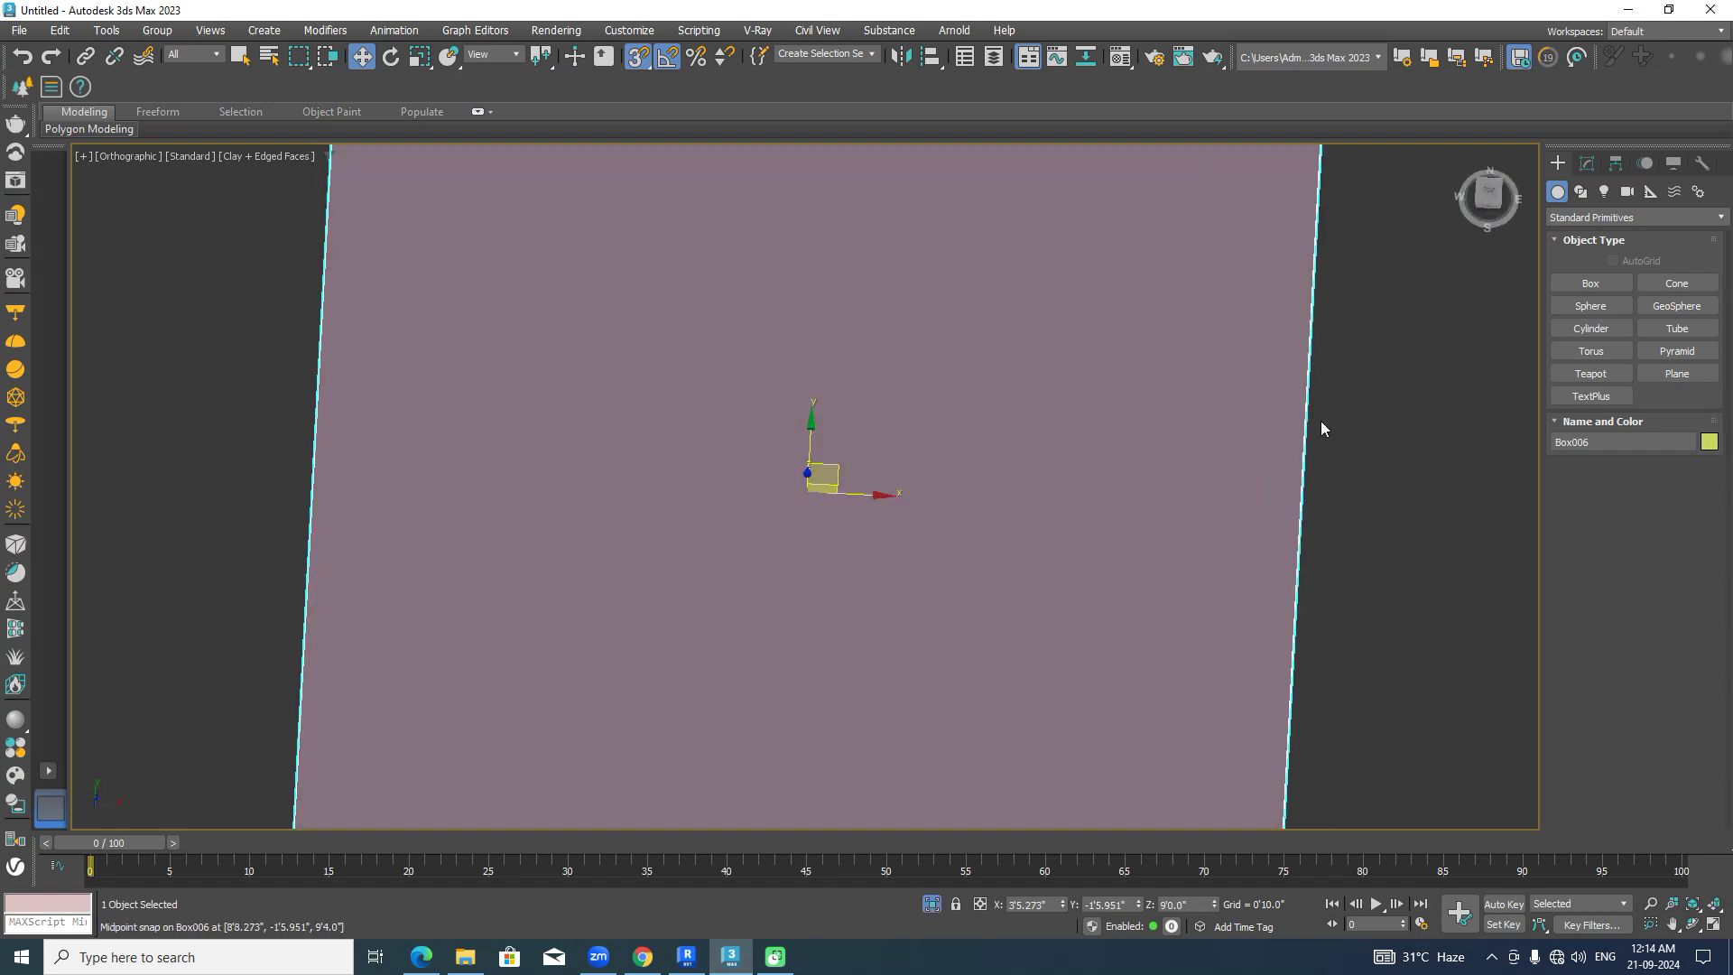
{"action": "middle_click_drag", "start_coordinate": [475, 387], "coordinate": [1144, 478], "text": "alt"}
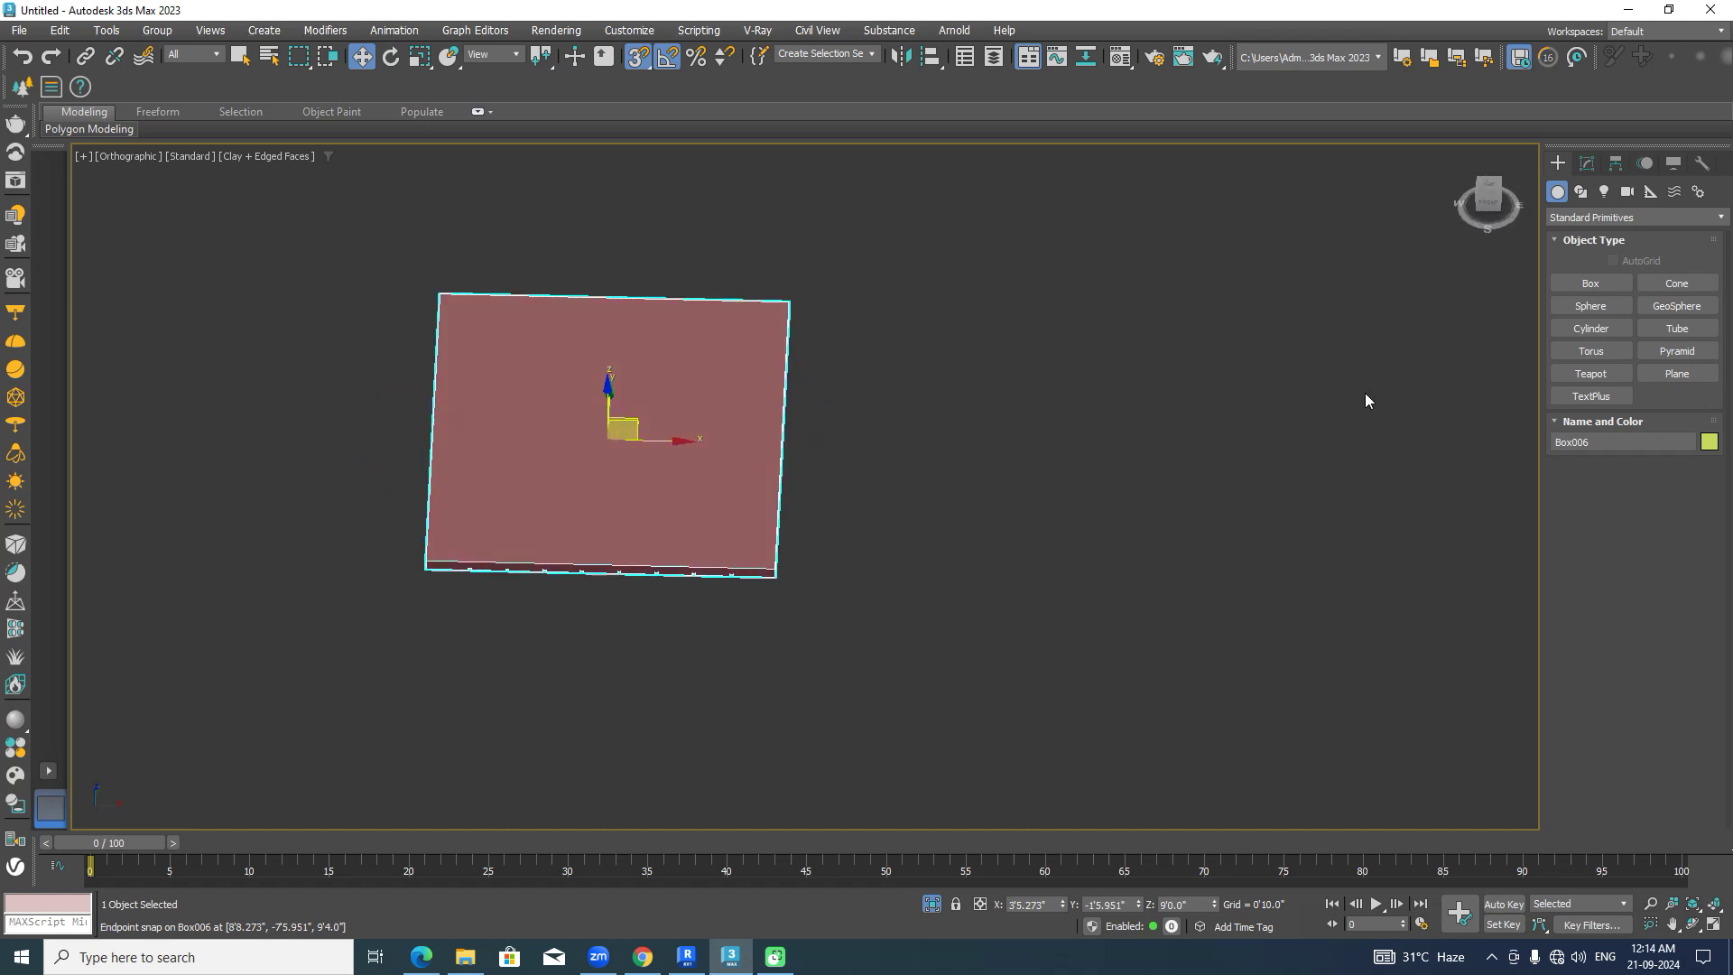
{"action": "left_click", "coordinate": [1485, 200]}
Create a snapped box 12' long and 10'6" wide over the full ceiling panel, about 3" thick.
{"action": "left_click", "coordinate": [1590, 282]}
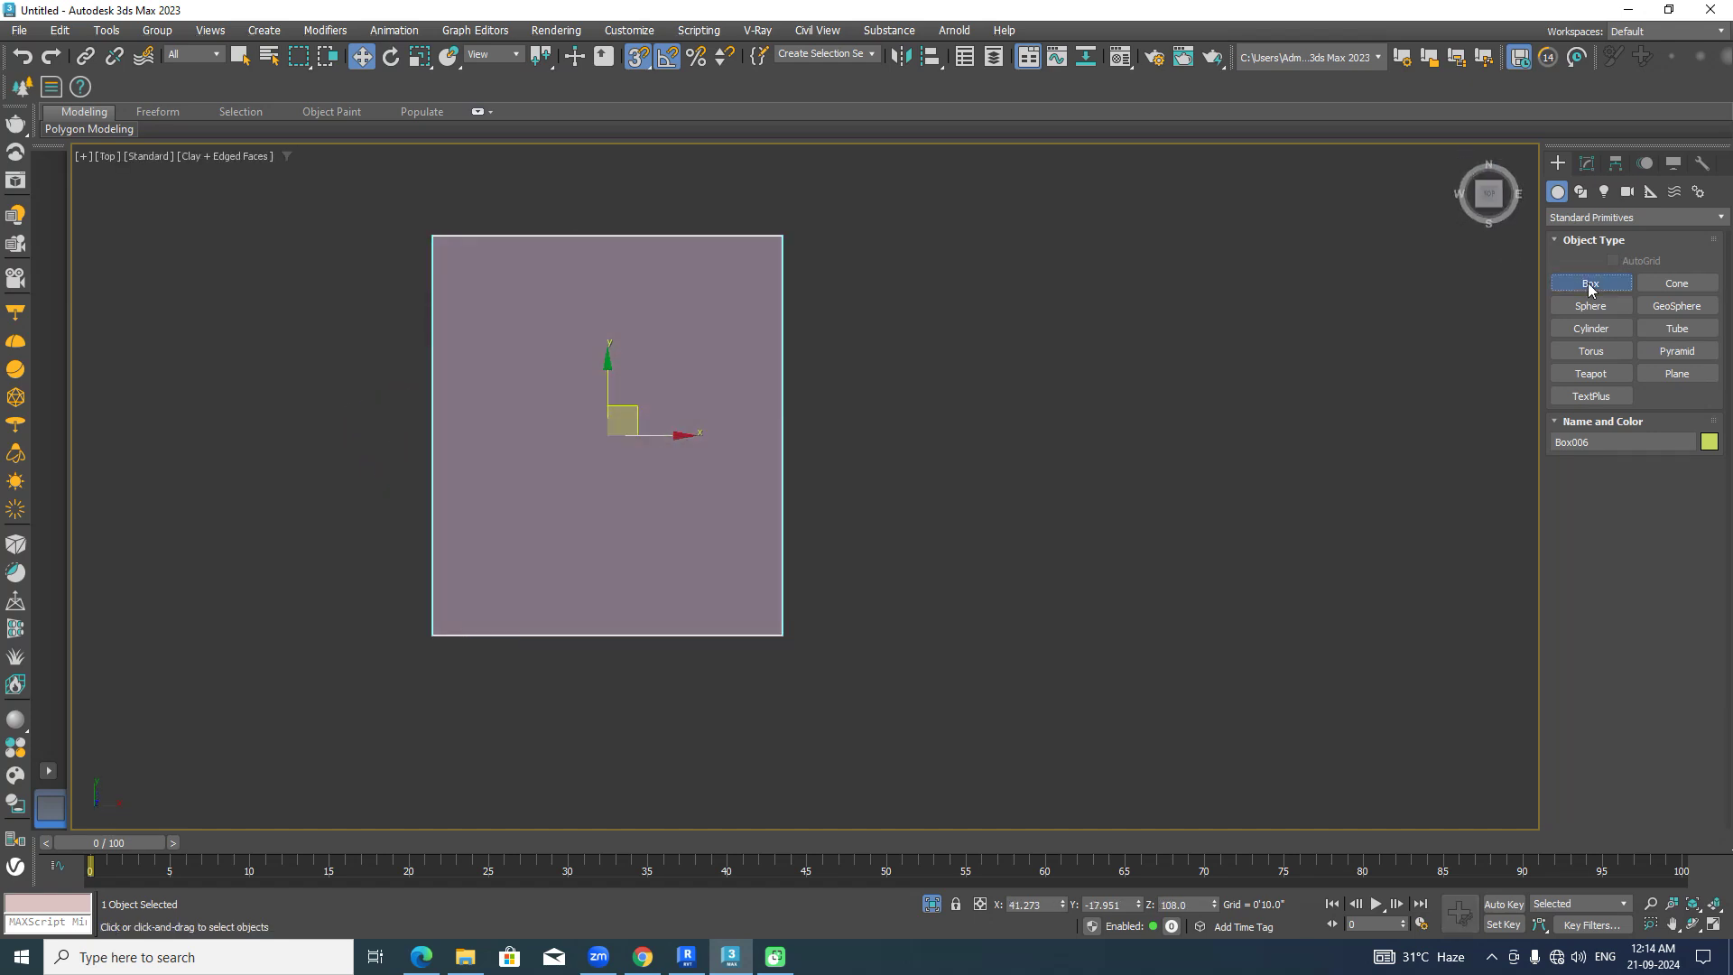
{"action": "middle_click_drag", "start_coordinate": [1107, 430], "coordinate": [1156, 428]}
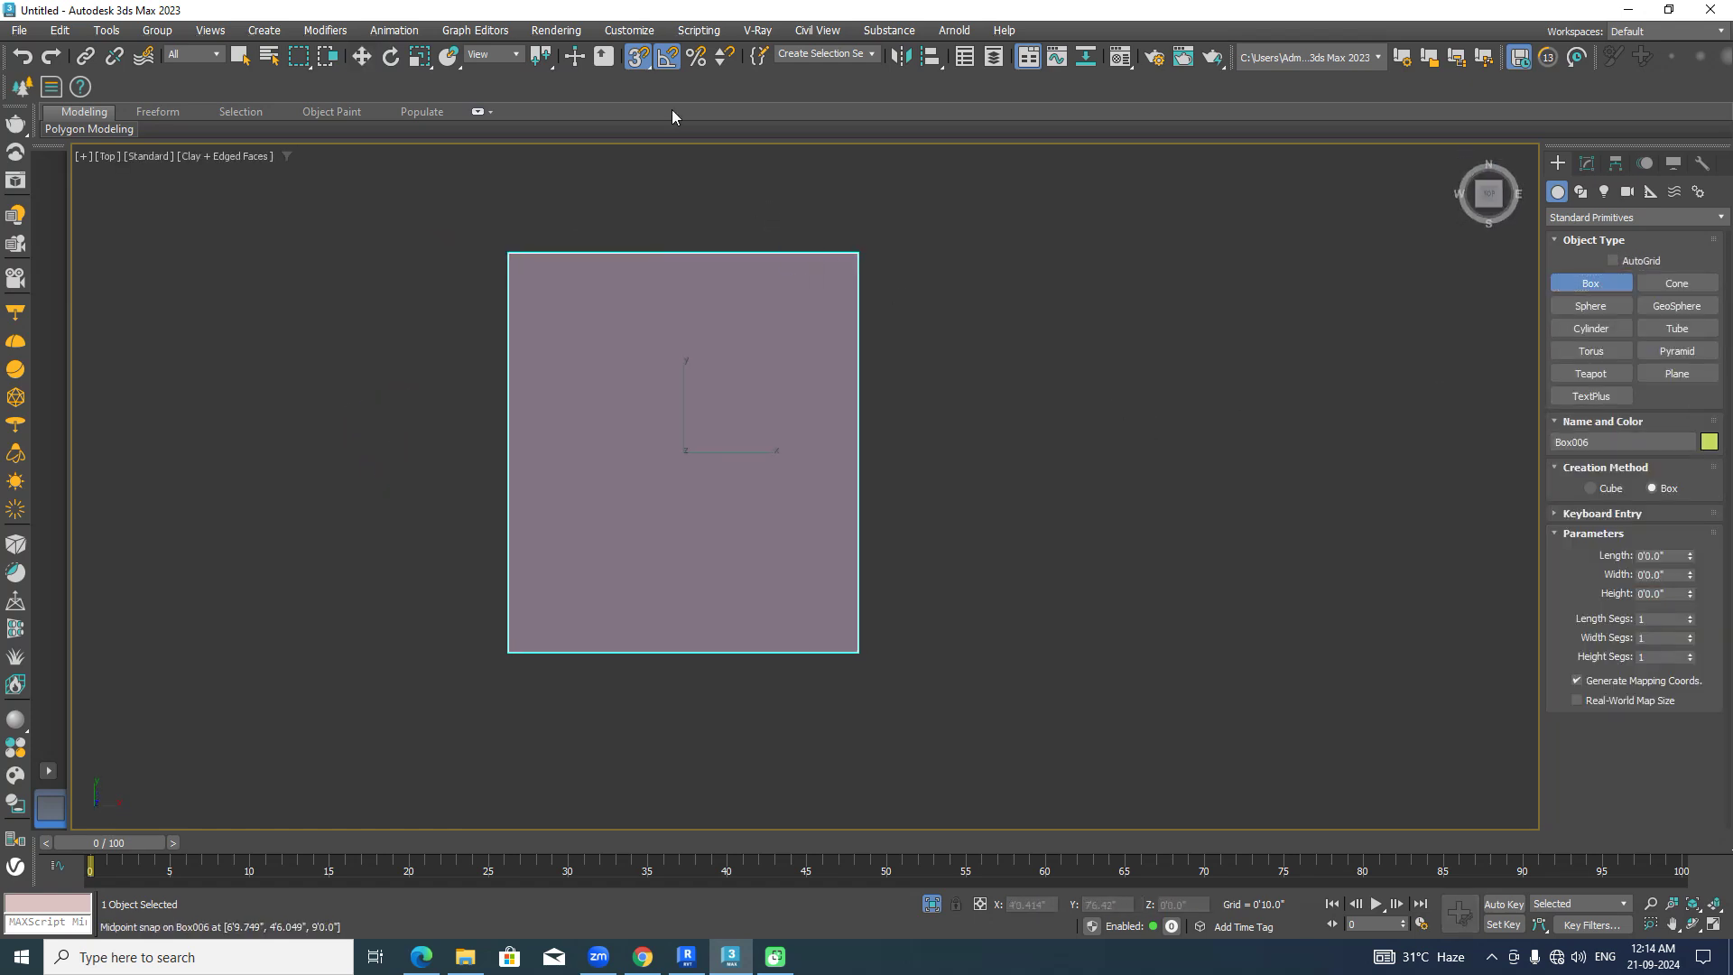
{"action": "left_click", "coordinate": [641, 58]}
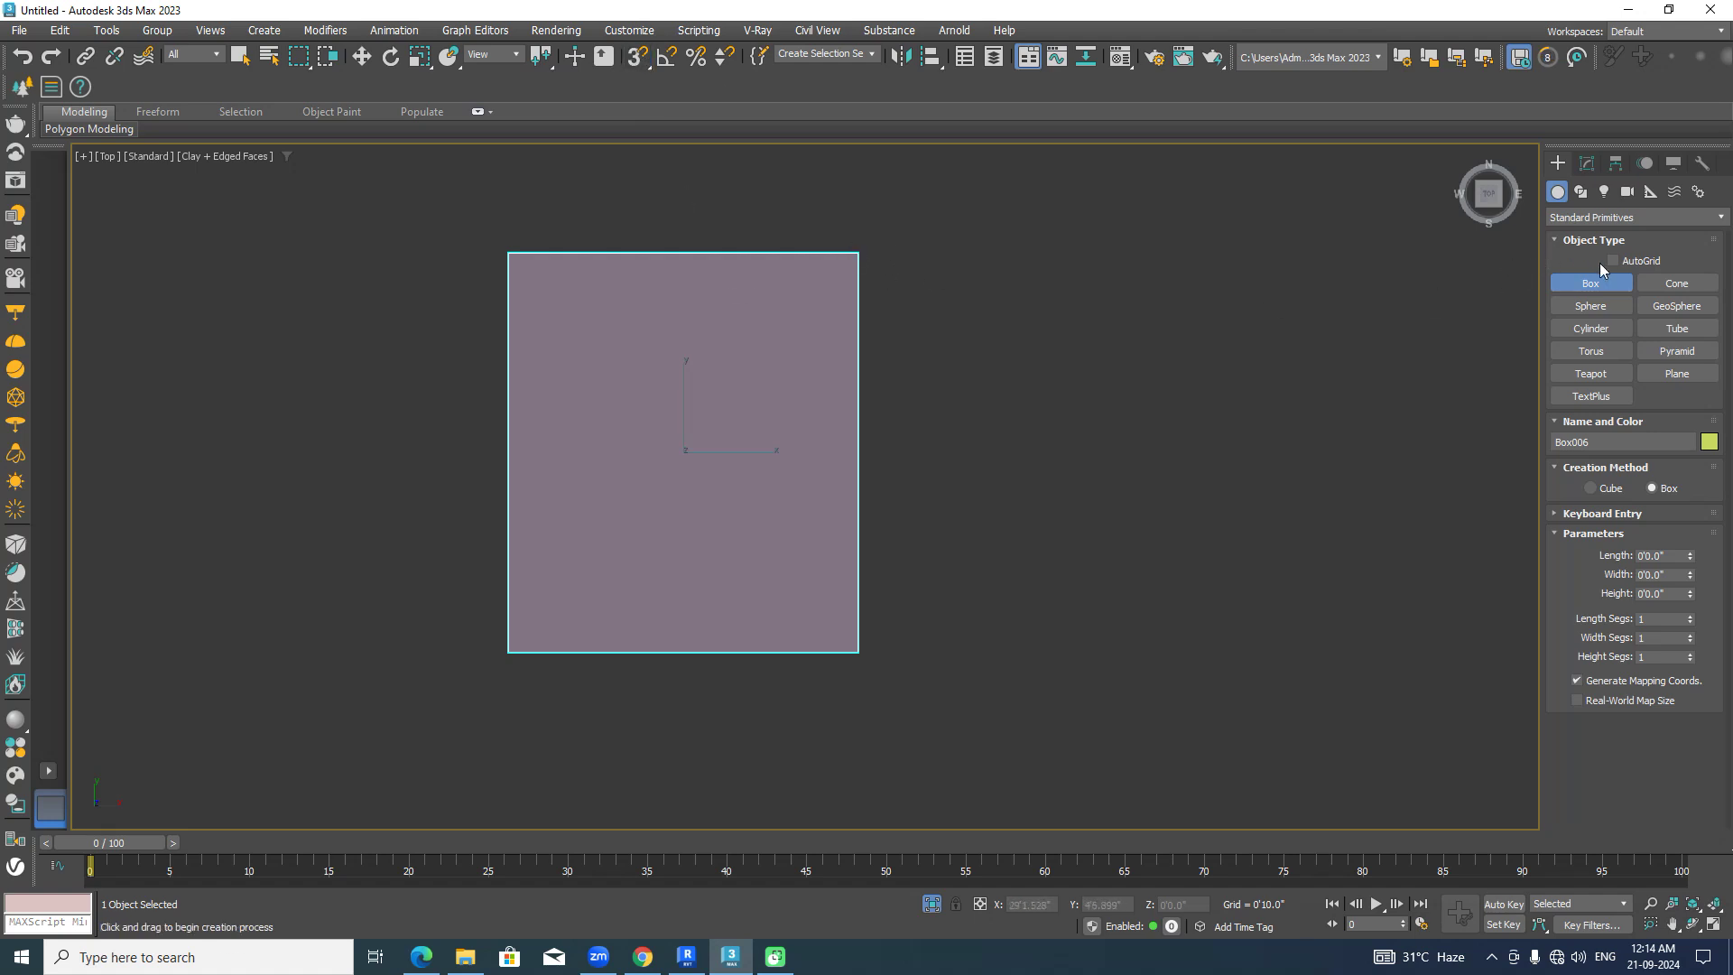
{"action": "left_click", "coordinate": [637, 57]}
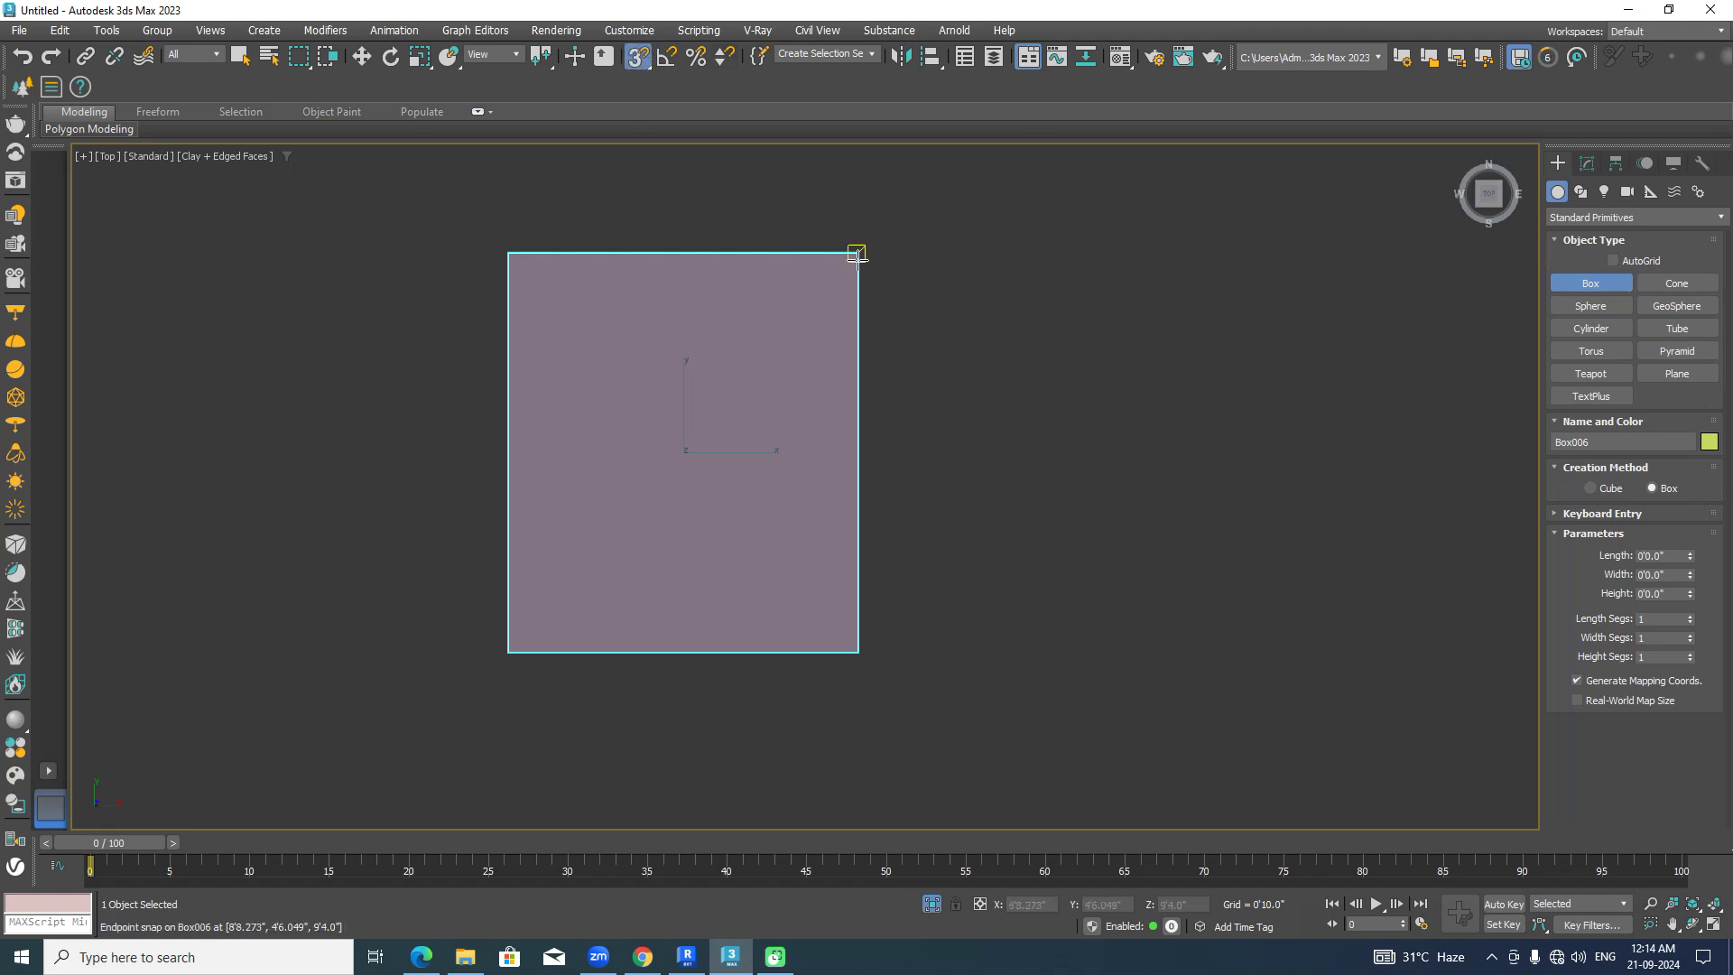
{"action": "left_click_drag", "start_coordinate": [857, 256], "coordinate": [510, 653]}
{"action": "key", "text": "w"}
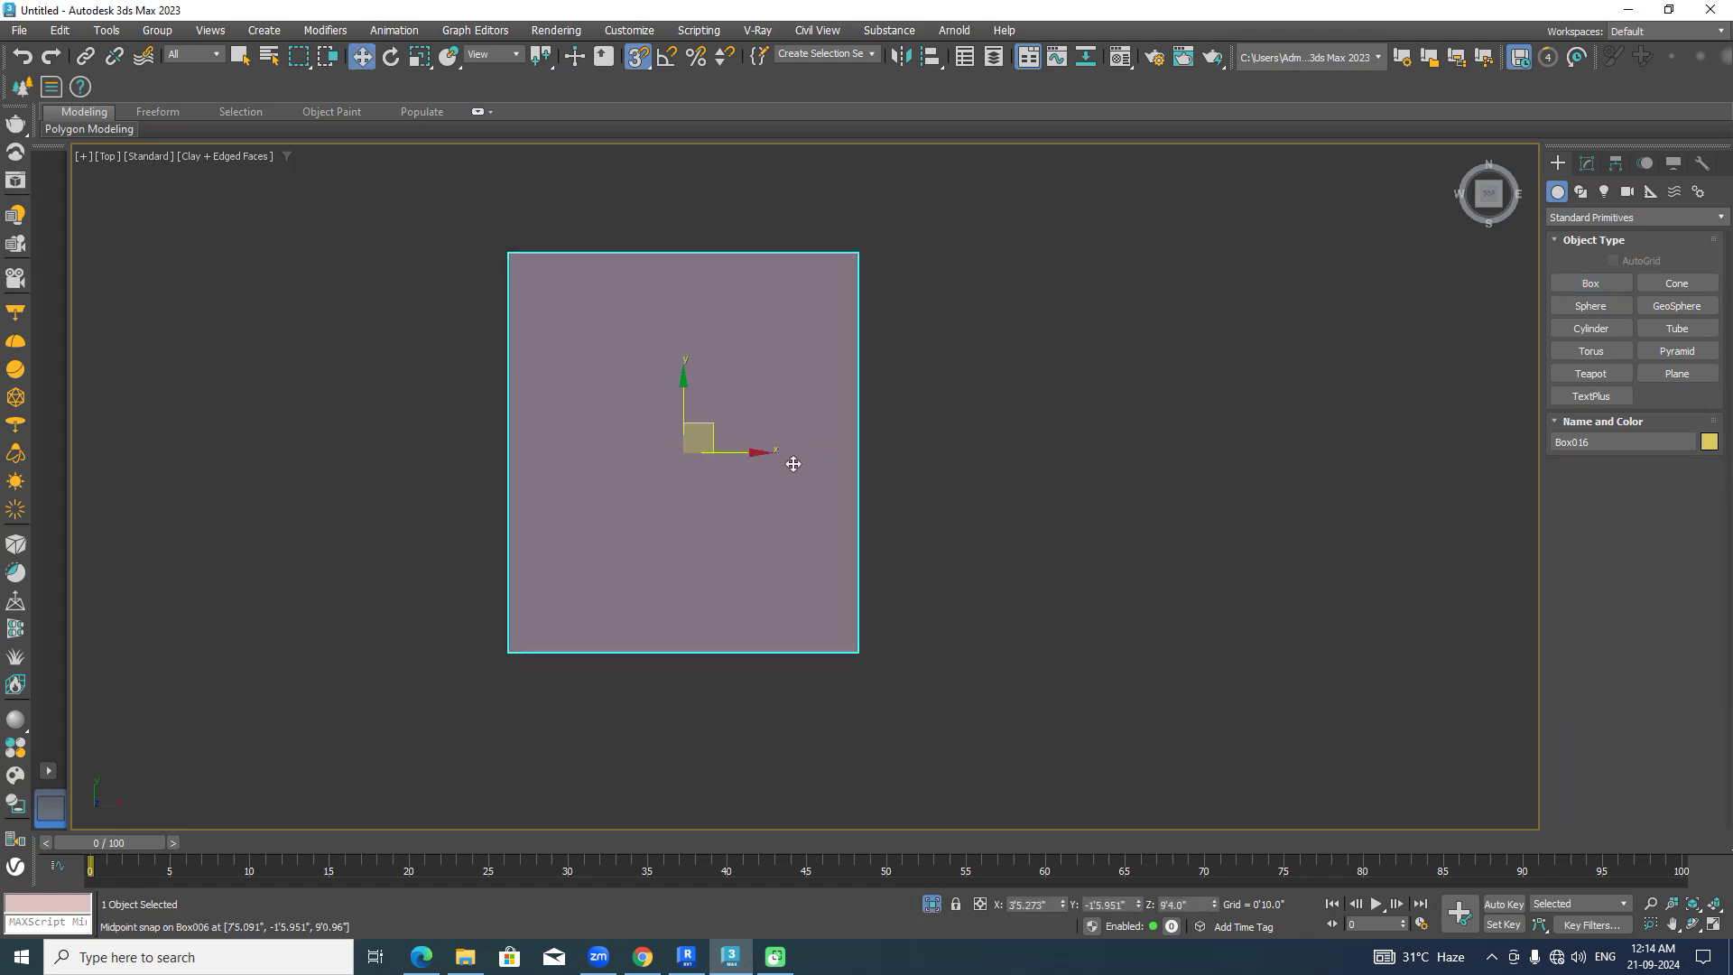
Move the new box along X clear of the ceiling panel, and set its width to 1' and length to 6'.
{"action": "left_click", "coordinate": [637, 56]}
{"action": "left_click_drag", "start_coordinate": [719, 450], "coordinate": [1155, 486]}
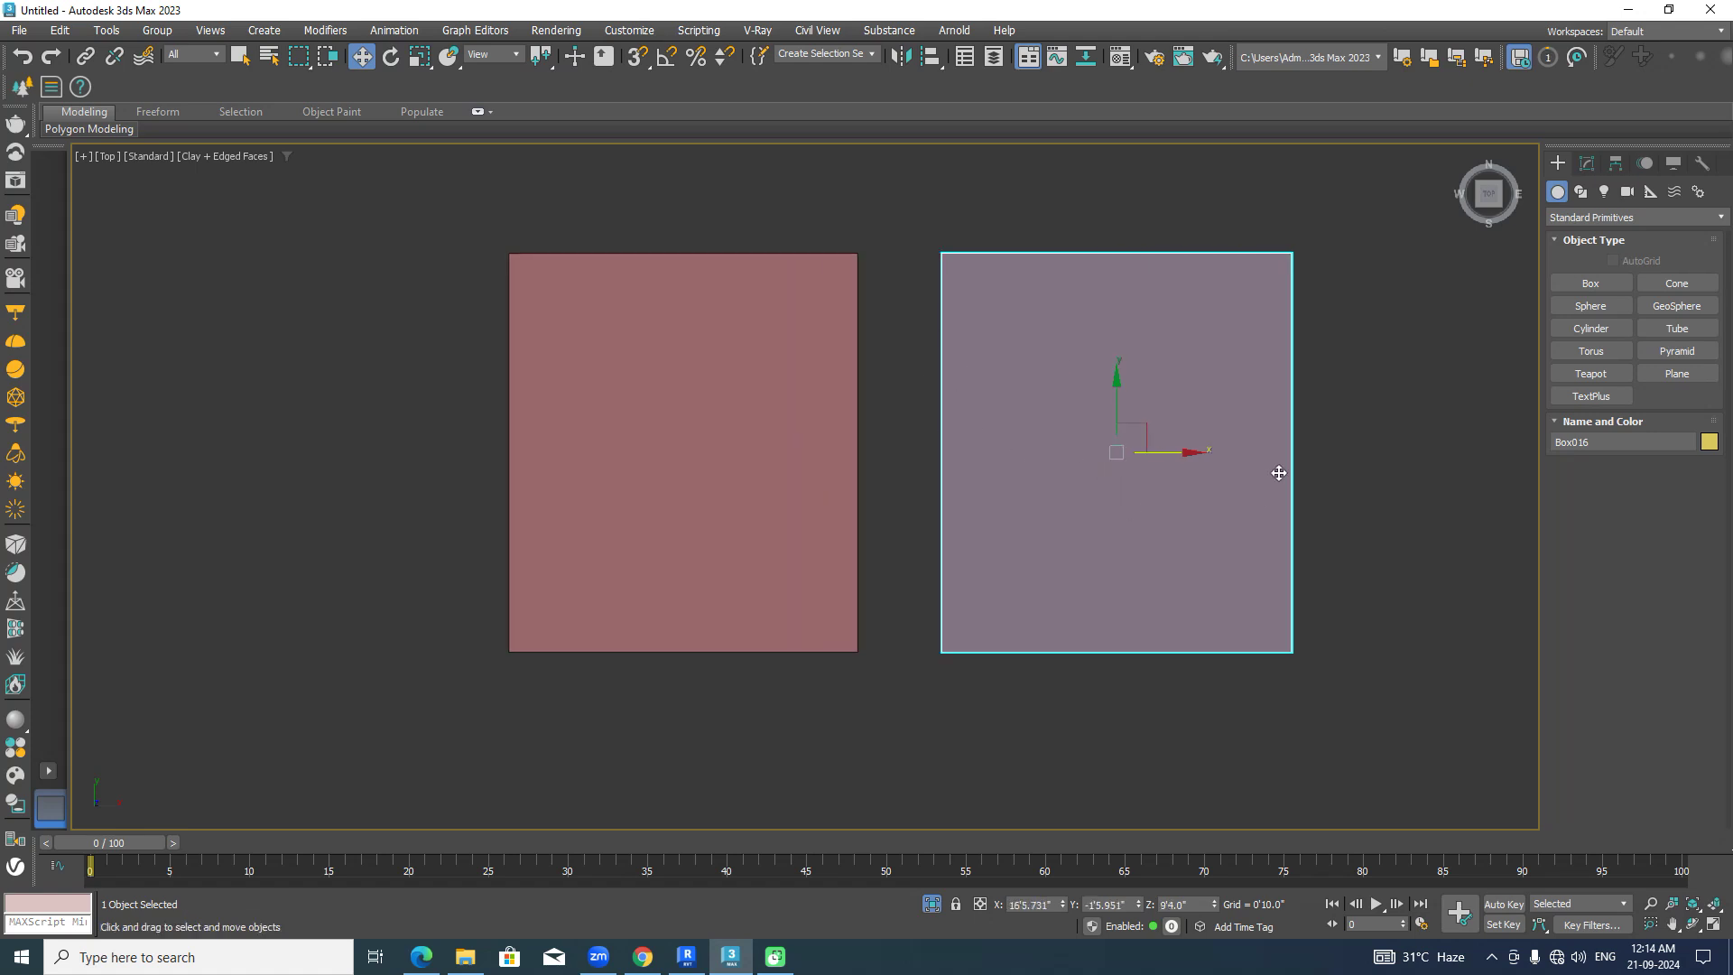
{"action": "left_click", "coordinate": [1588, 171]}
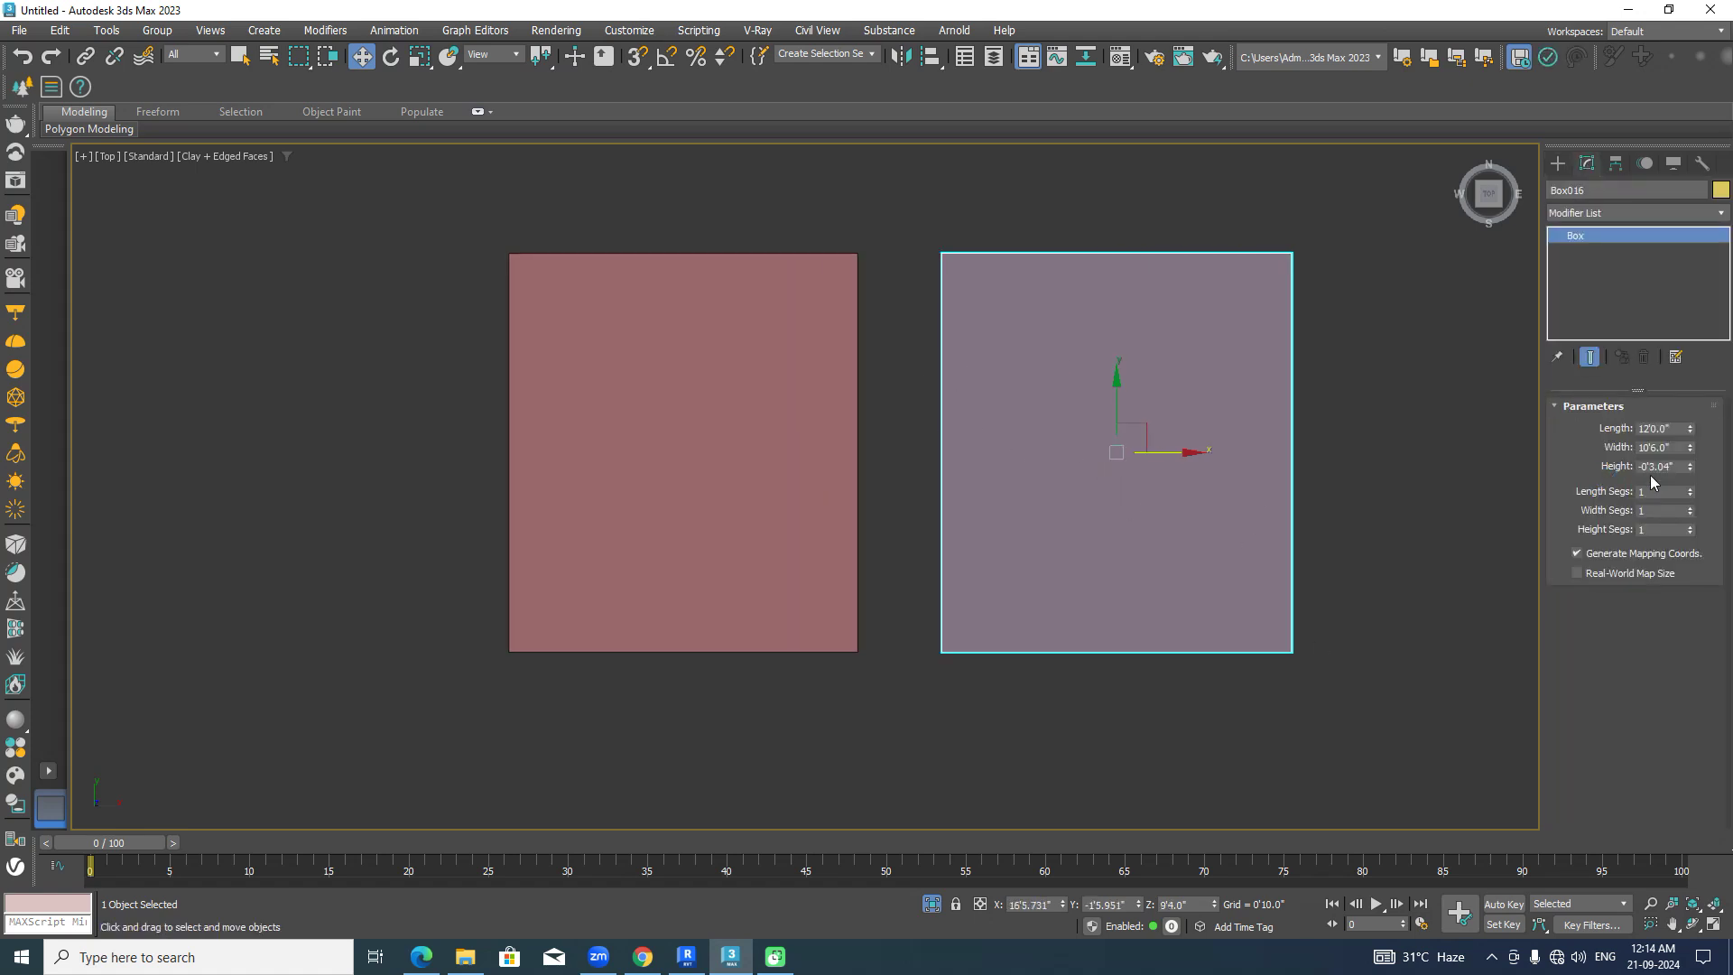
{"action": "left_click_drag", "start_coordinate": [1692, 456], "coordinate": [1704, 498]}
{"action": "double_click", "coordinate": [1676, 444]}
{"action": "type", "text": "1"}
{"action": "key", "text": "Return"}
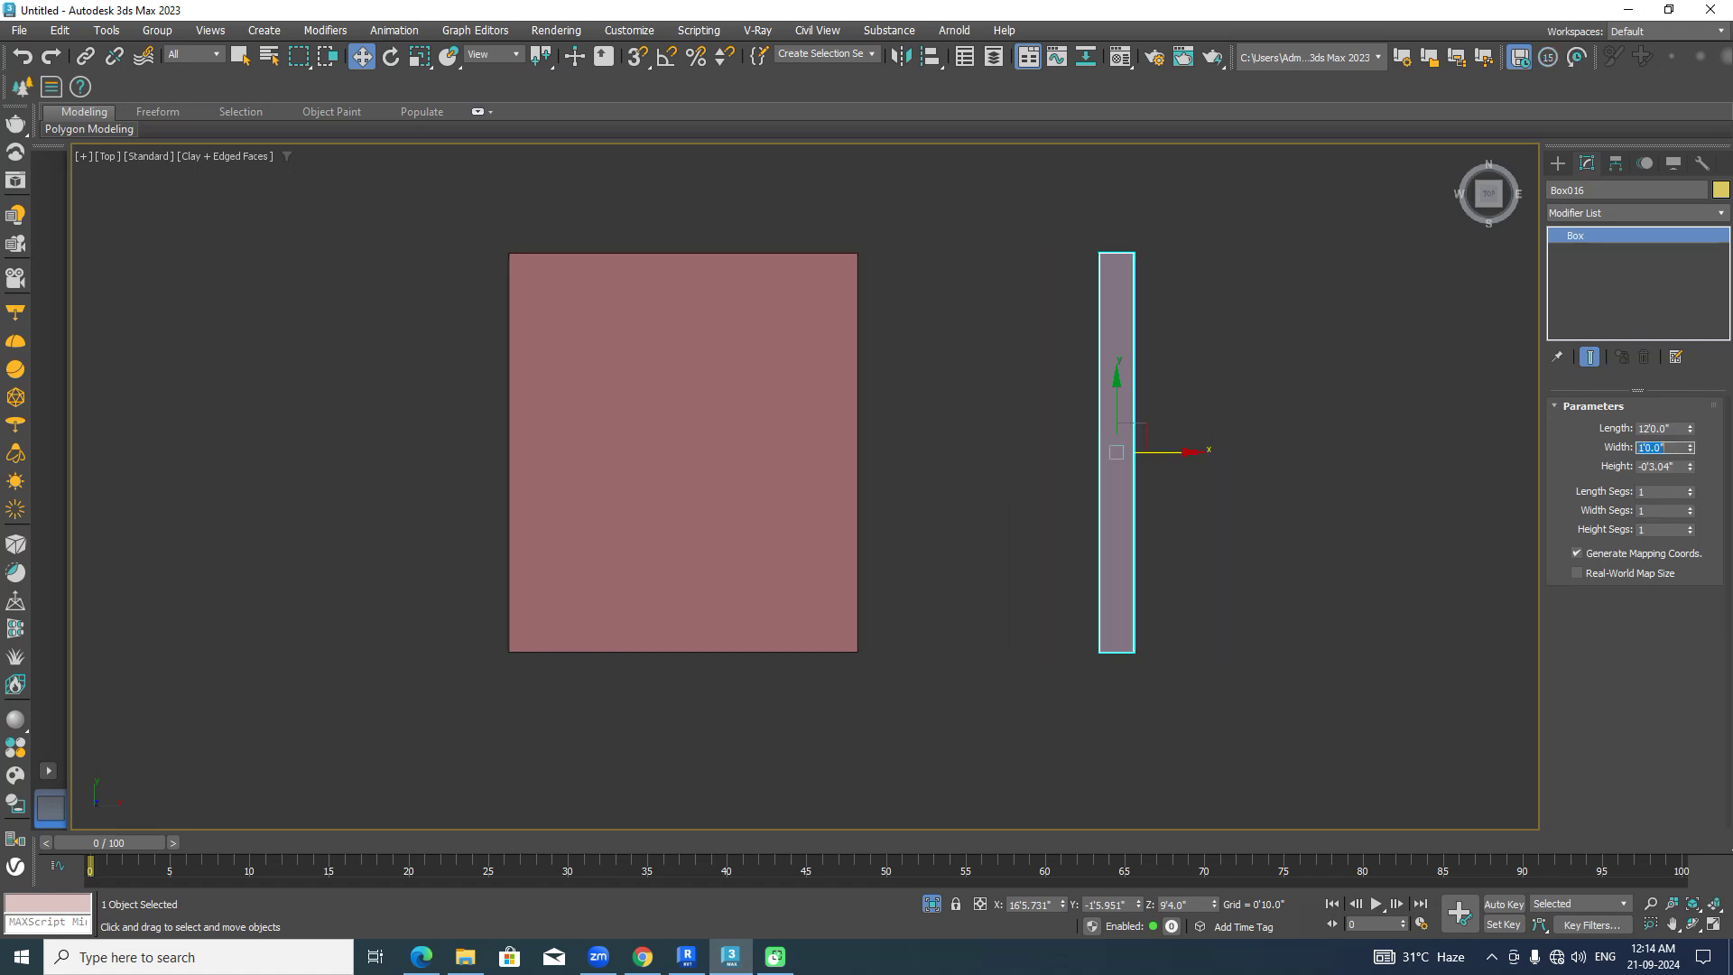
{"action": "key", "text": "shift+Tab"}
{"action": "type", "text": "6"}
{"action": "key", "text": "Return"}
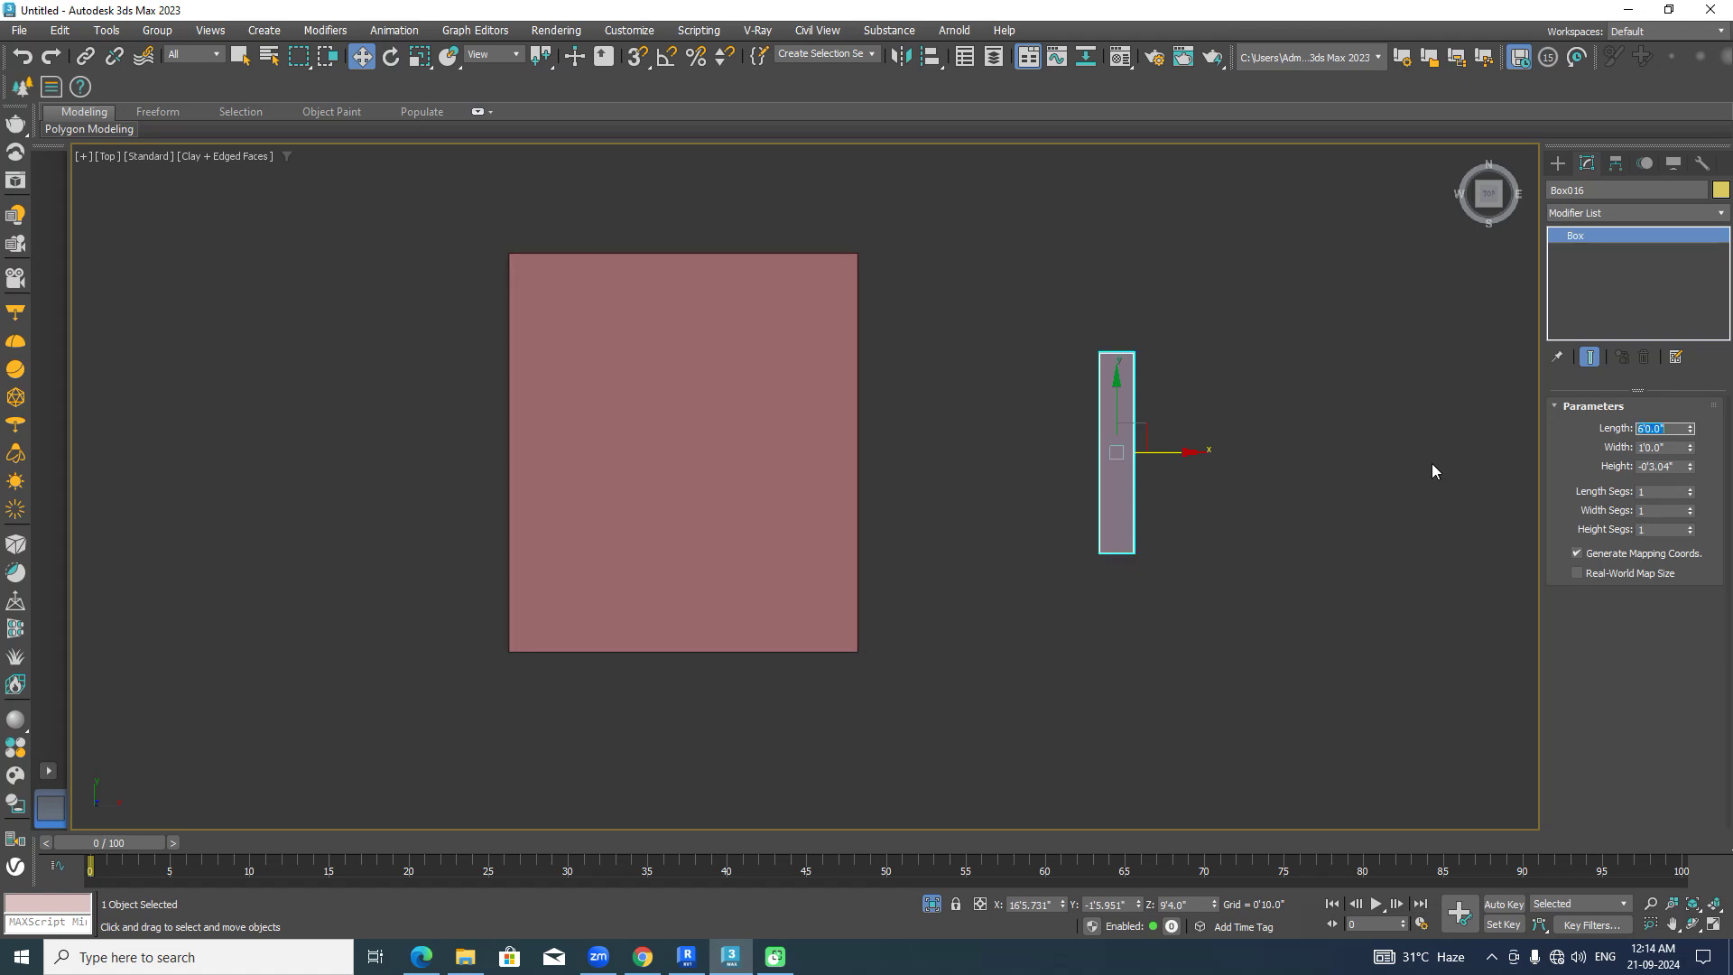
Move the resized box back to the ceiling panel's side edge and snap its lower end corner to the panel's corner.
{"action": "scroll", "coordinate": [1188, 452], "scroll_direction": "up", "scroll_amount": 2}
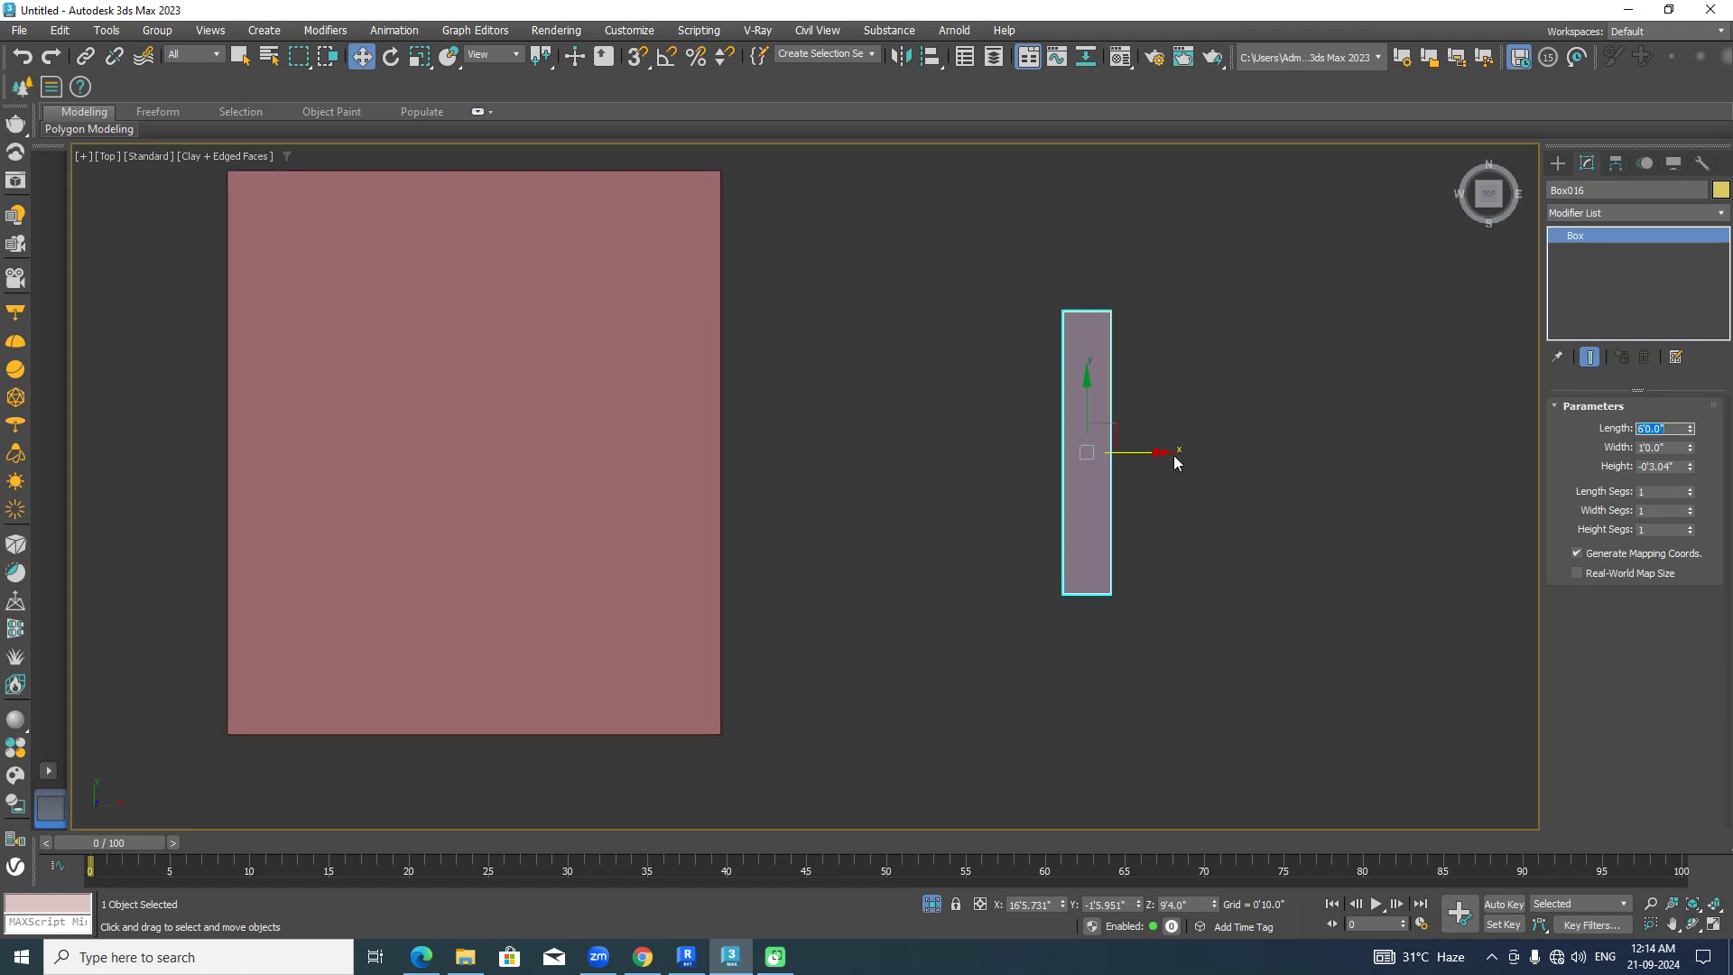
{"action": "left_click_drag", "start_coordinate": [1160, 454], "coordinate": [786, 452]}
{"action": "middle_click_drag", "start_coordinate": [786, 452], "coordinate": [851, 545], "text": "alt"}
{"action": "scroll", "coordinate": [696, 542], "scroll_direction": "up", "scroll_amount": 3}
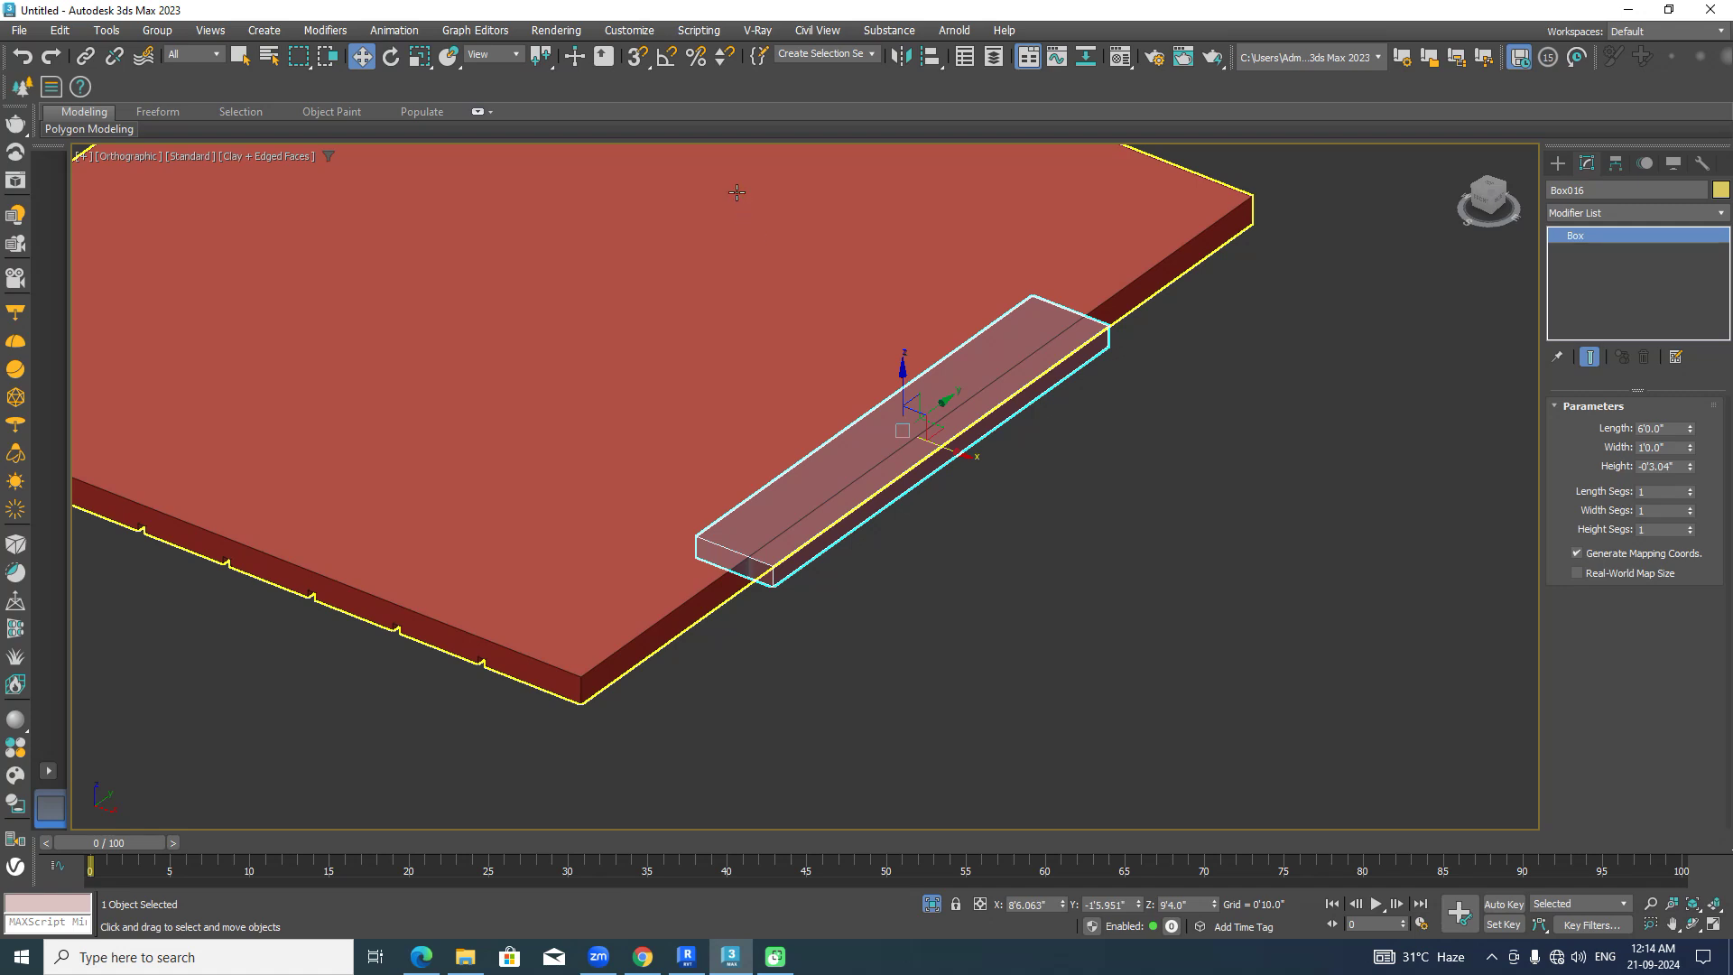
{"action": "left_click", "coordinate": [637, 58]}
{"action": "left_click_drag", "start_coordinate": [773, 580], "coordinate": [578, 675]}
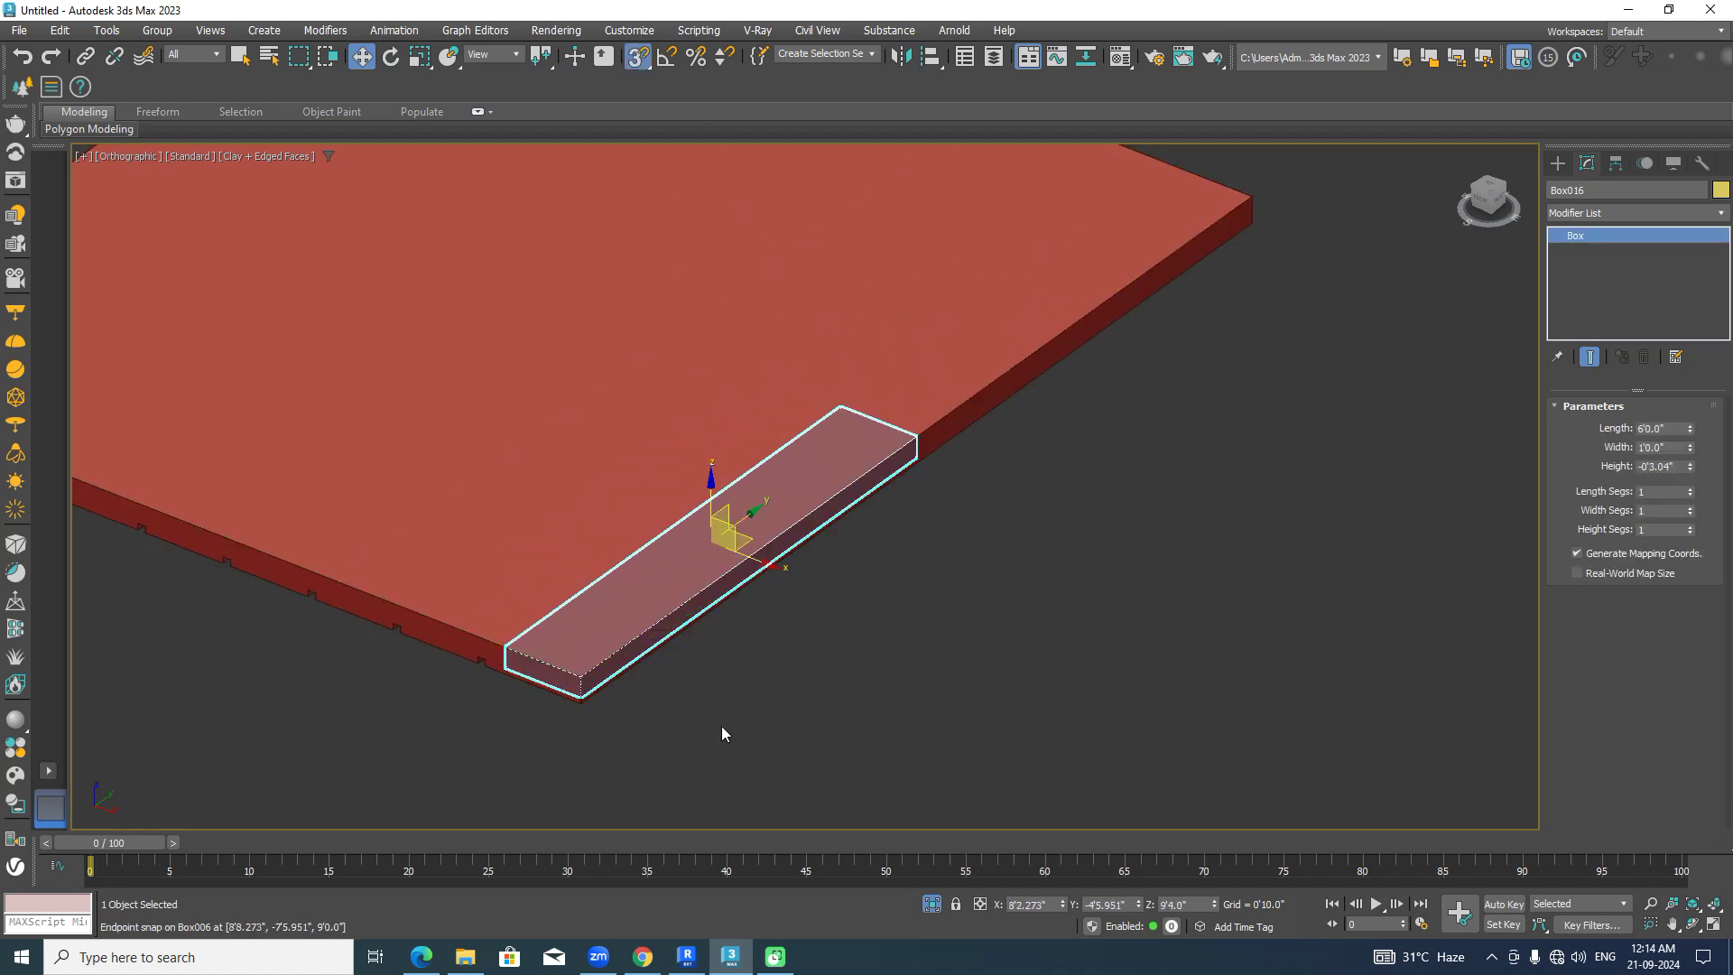
Align the box to the ceiling panel in Y and Z by pivot points, and deepen its height to about -0'11.9".
{"action": "left_click", "coordinate": [930, 56]}
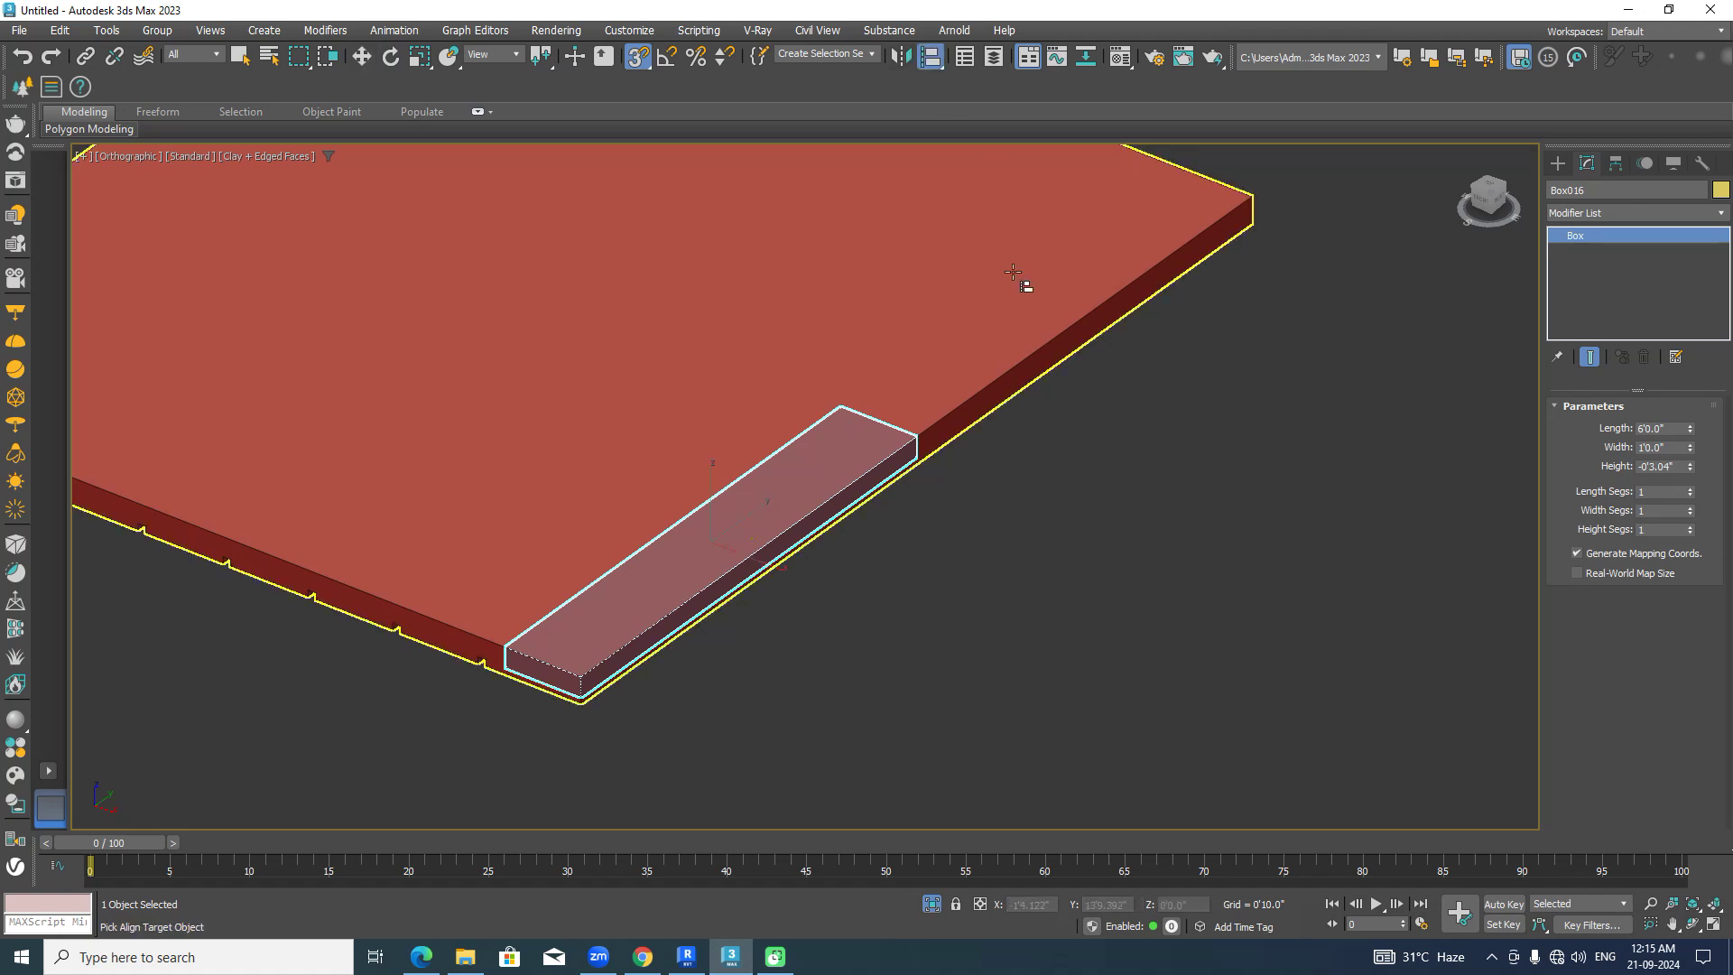
{"action": "left_click", "coordinate": [977, 304]}
{"action": "left_click", "coordinate": [1182, 404]}
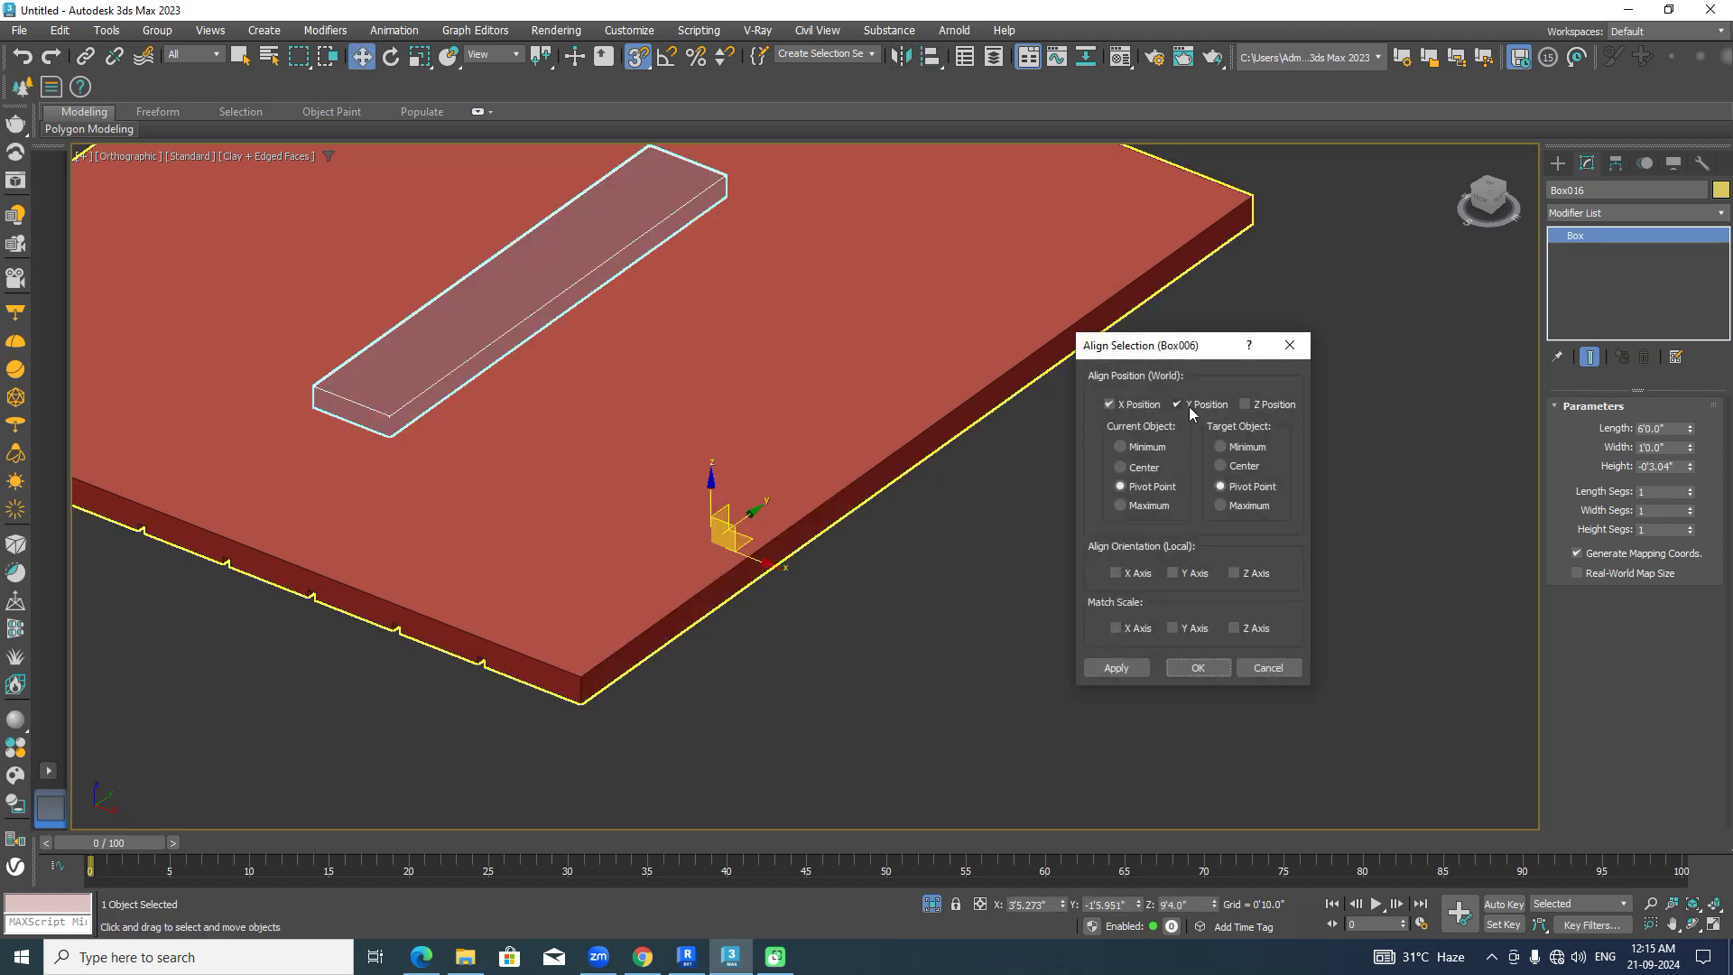
{"action": "left_click", "coordinate": [1134, 405]}
{"action": "left_click", "coordinate": [1270, 404]}
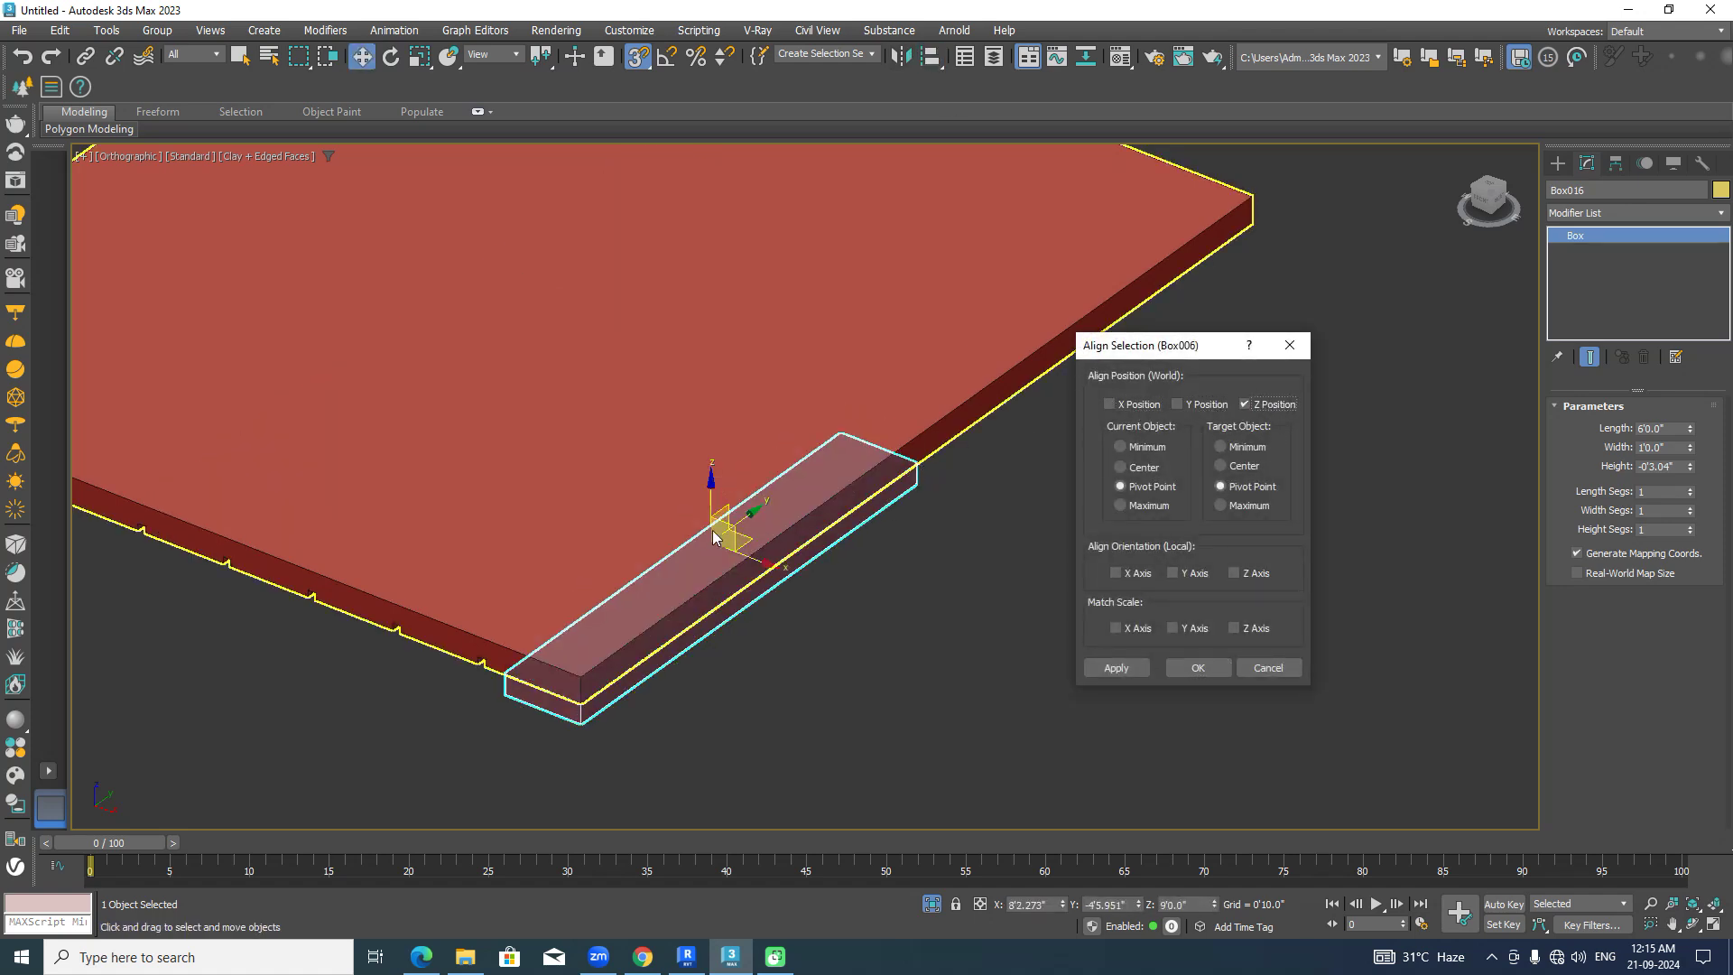
{"action": "left_click", "coordinate": [1206, 404]}
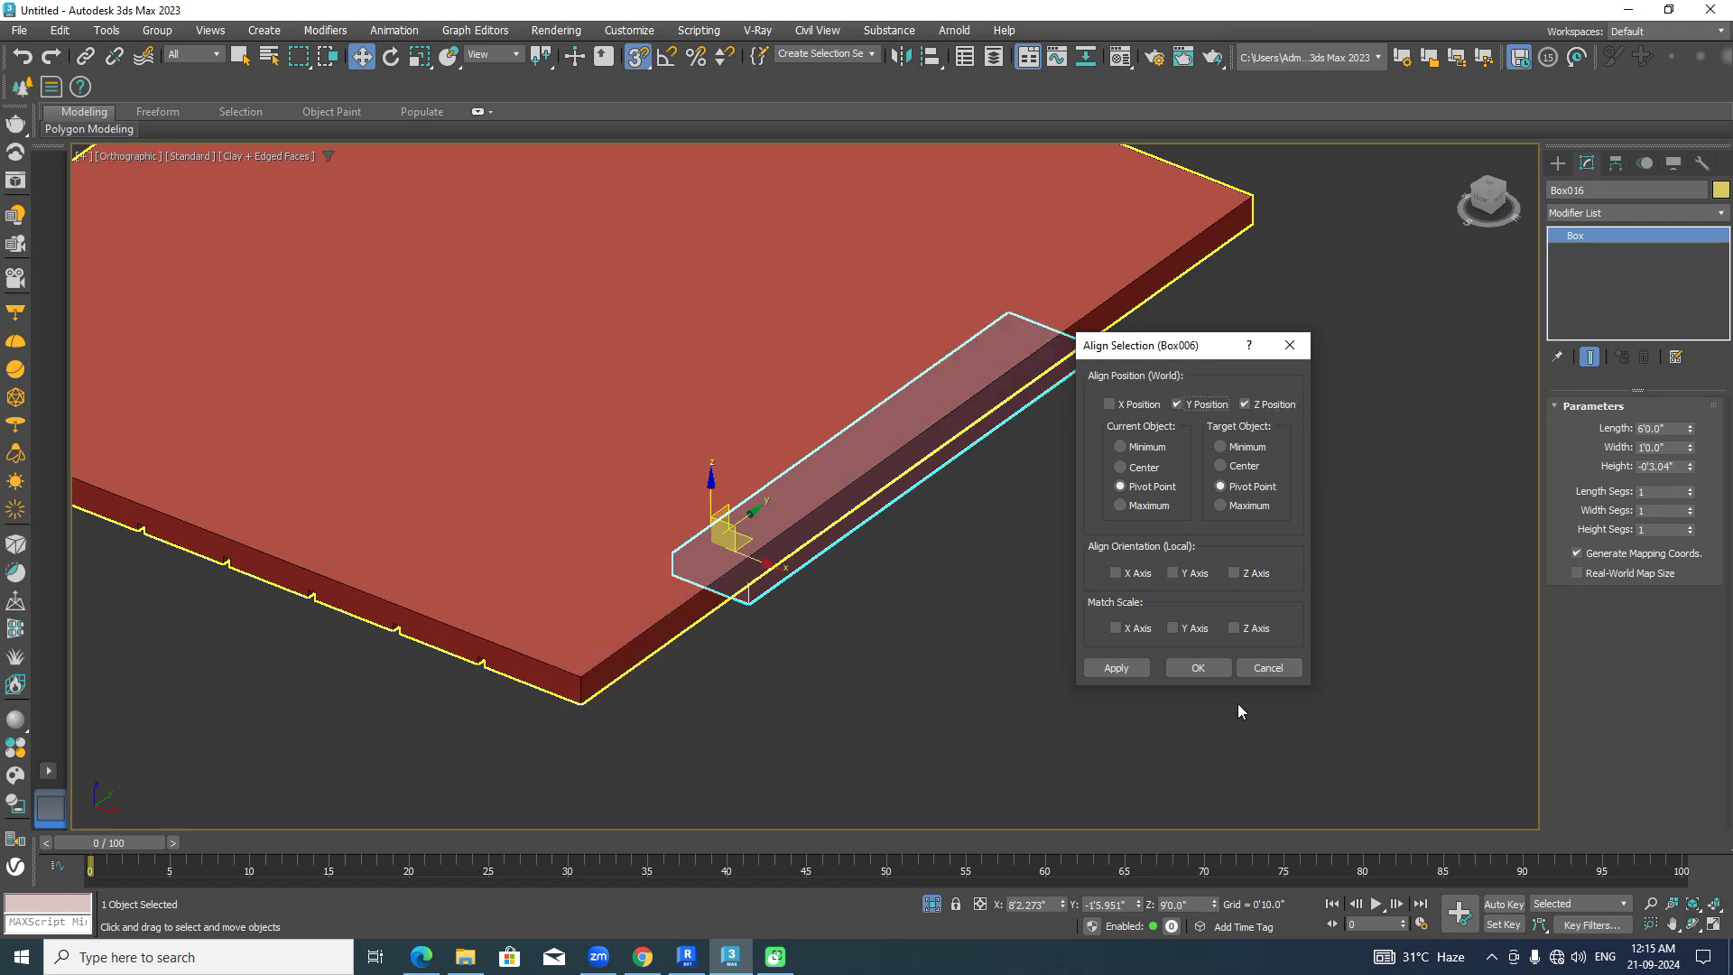
{"action": "left_click", "coordinate": [1215, 669]}
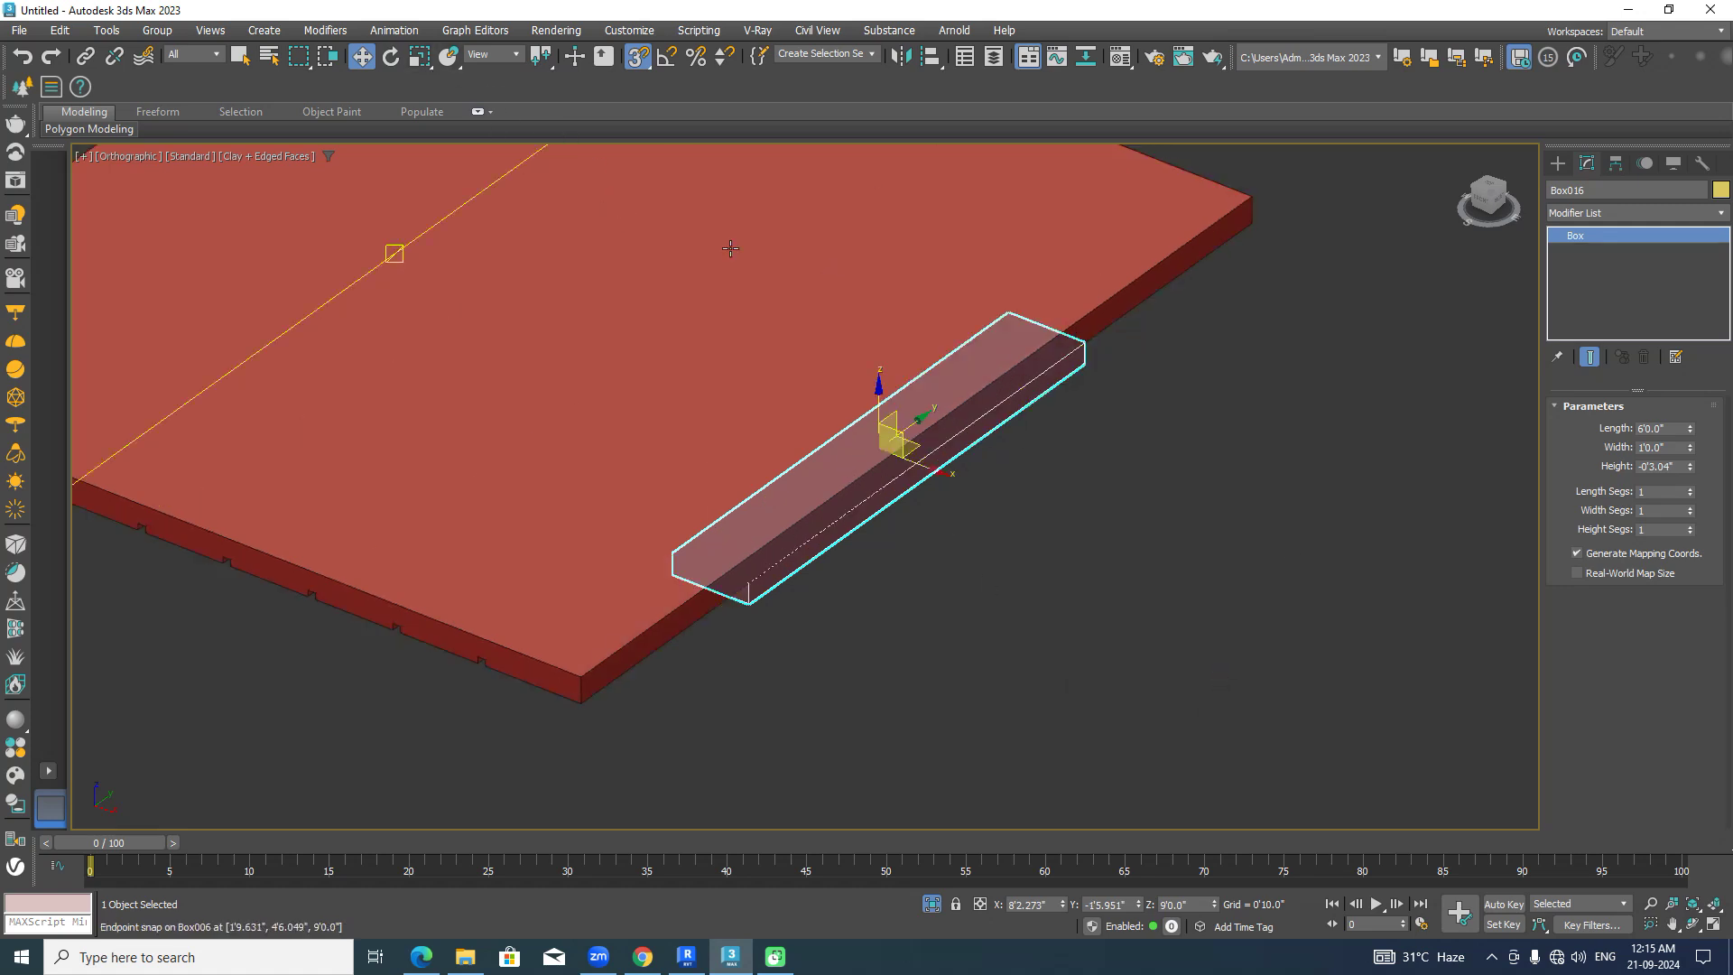
{"action": "left_click_drag", "start_coordinate": [1691, 470], "coordinate": [1690, 499]}
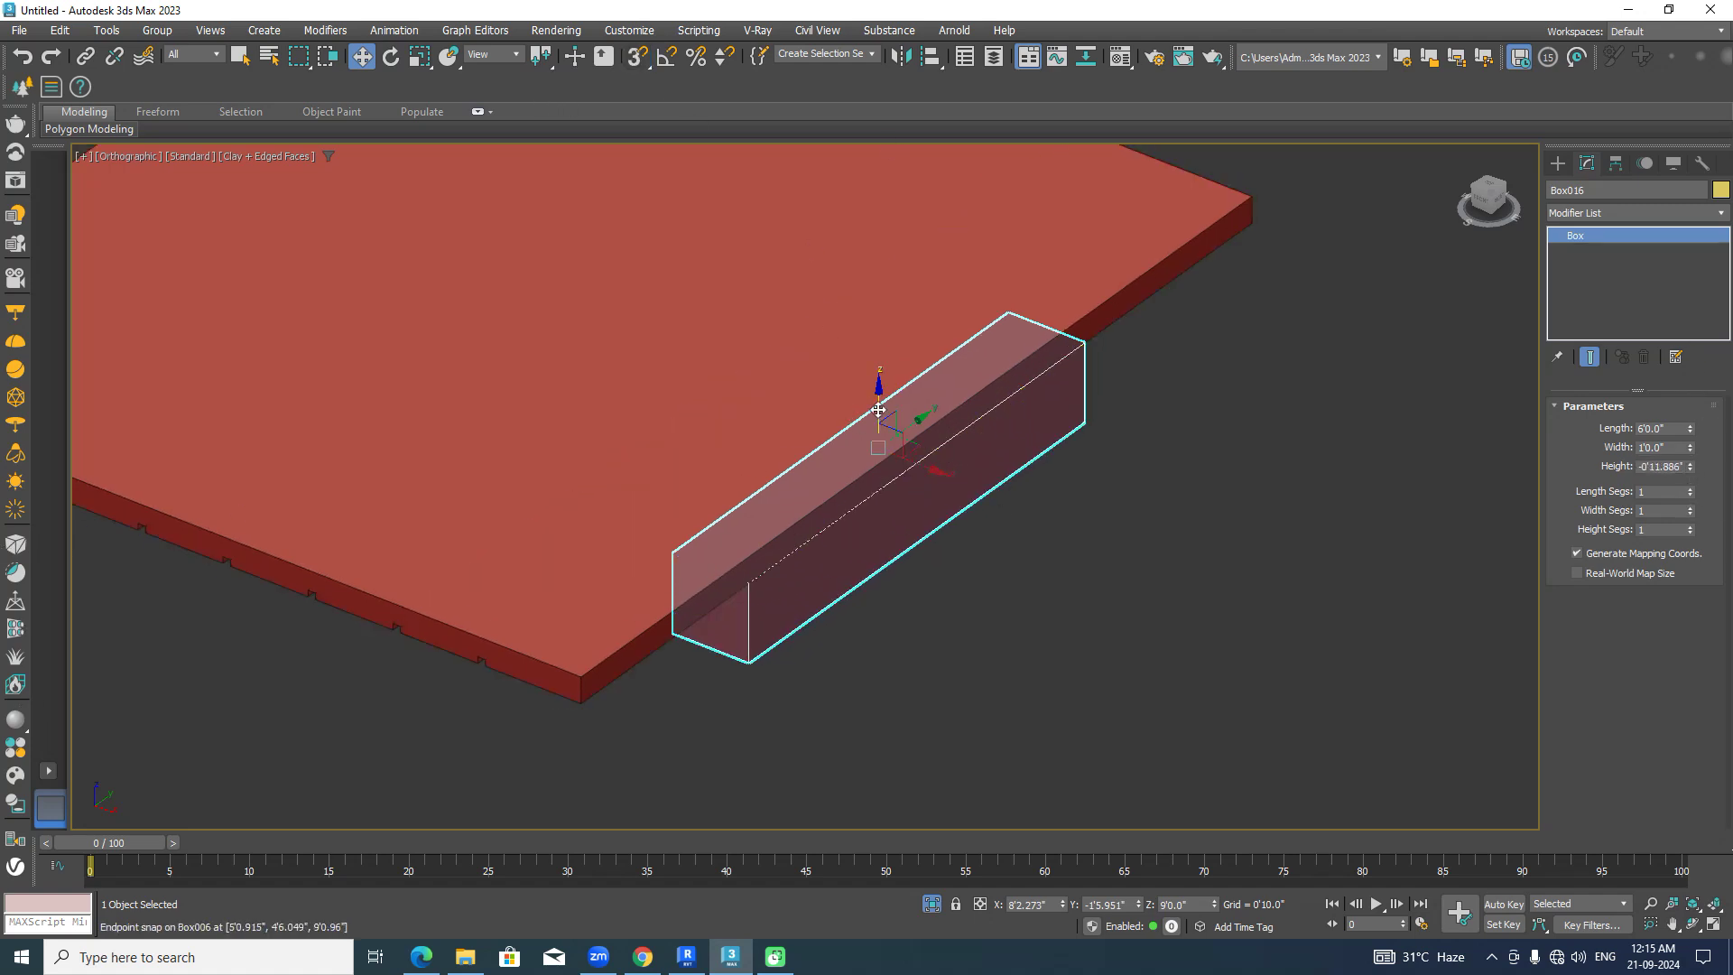
Make one independent copy of the cutter box along X, placed just beyond the ceiling panel's opposite side edge.
{"action": "left_click", "coordinate": [1051, 507]}
{"action": "scroll", "coordinate": [1051, 507], "scroll_direction": "down", "scroll_amount": 5}
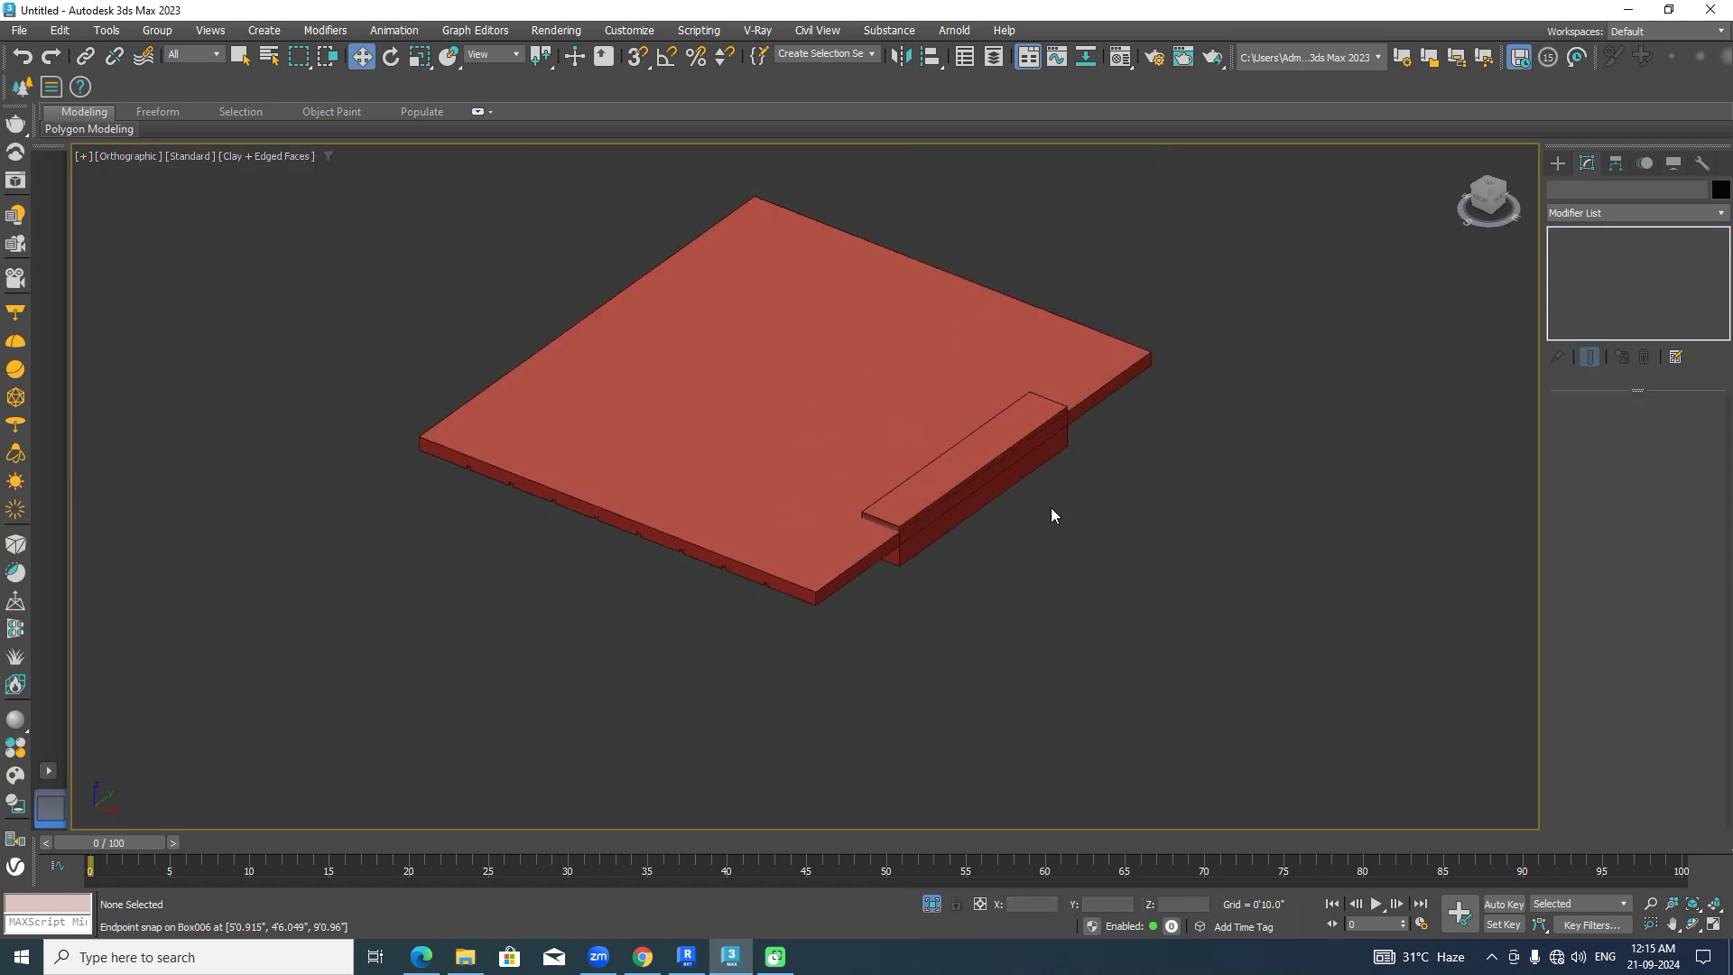
{"action": "left_click", "coordinate": [1027, 424]}
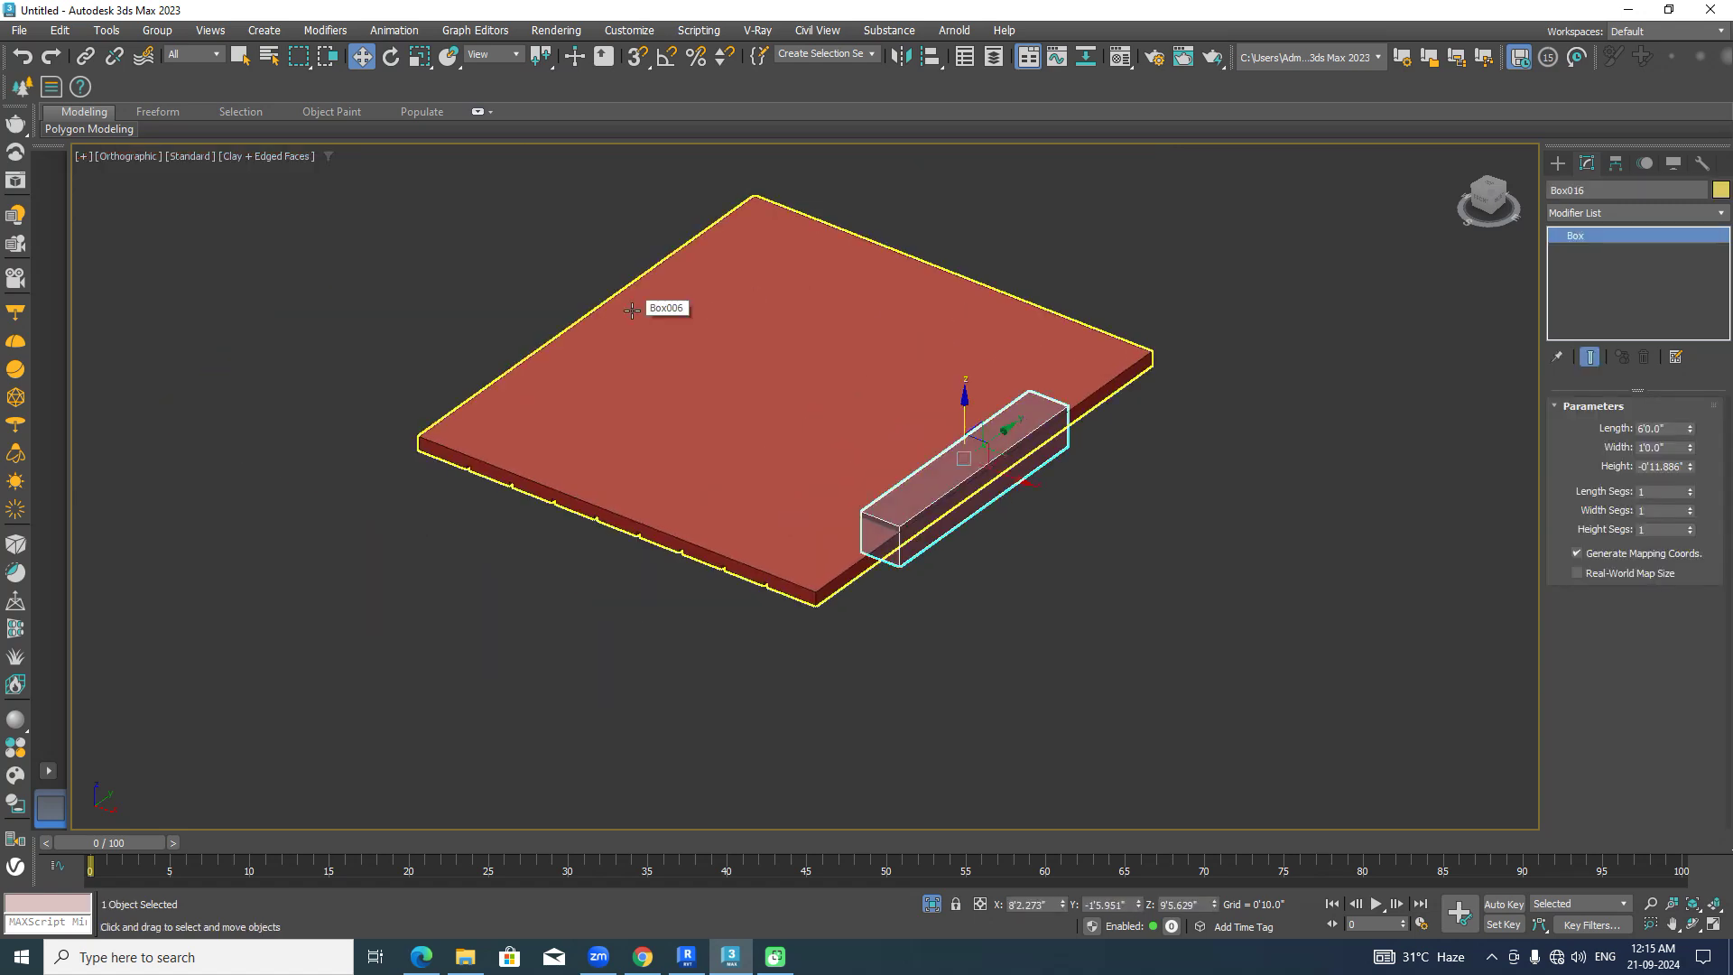
{"action": "left_click_drag", "start_coordinate": [1014, 484], "coordinate": [542, 312], "text": "shift"}
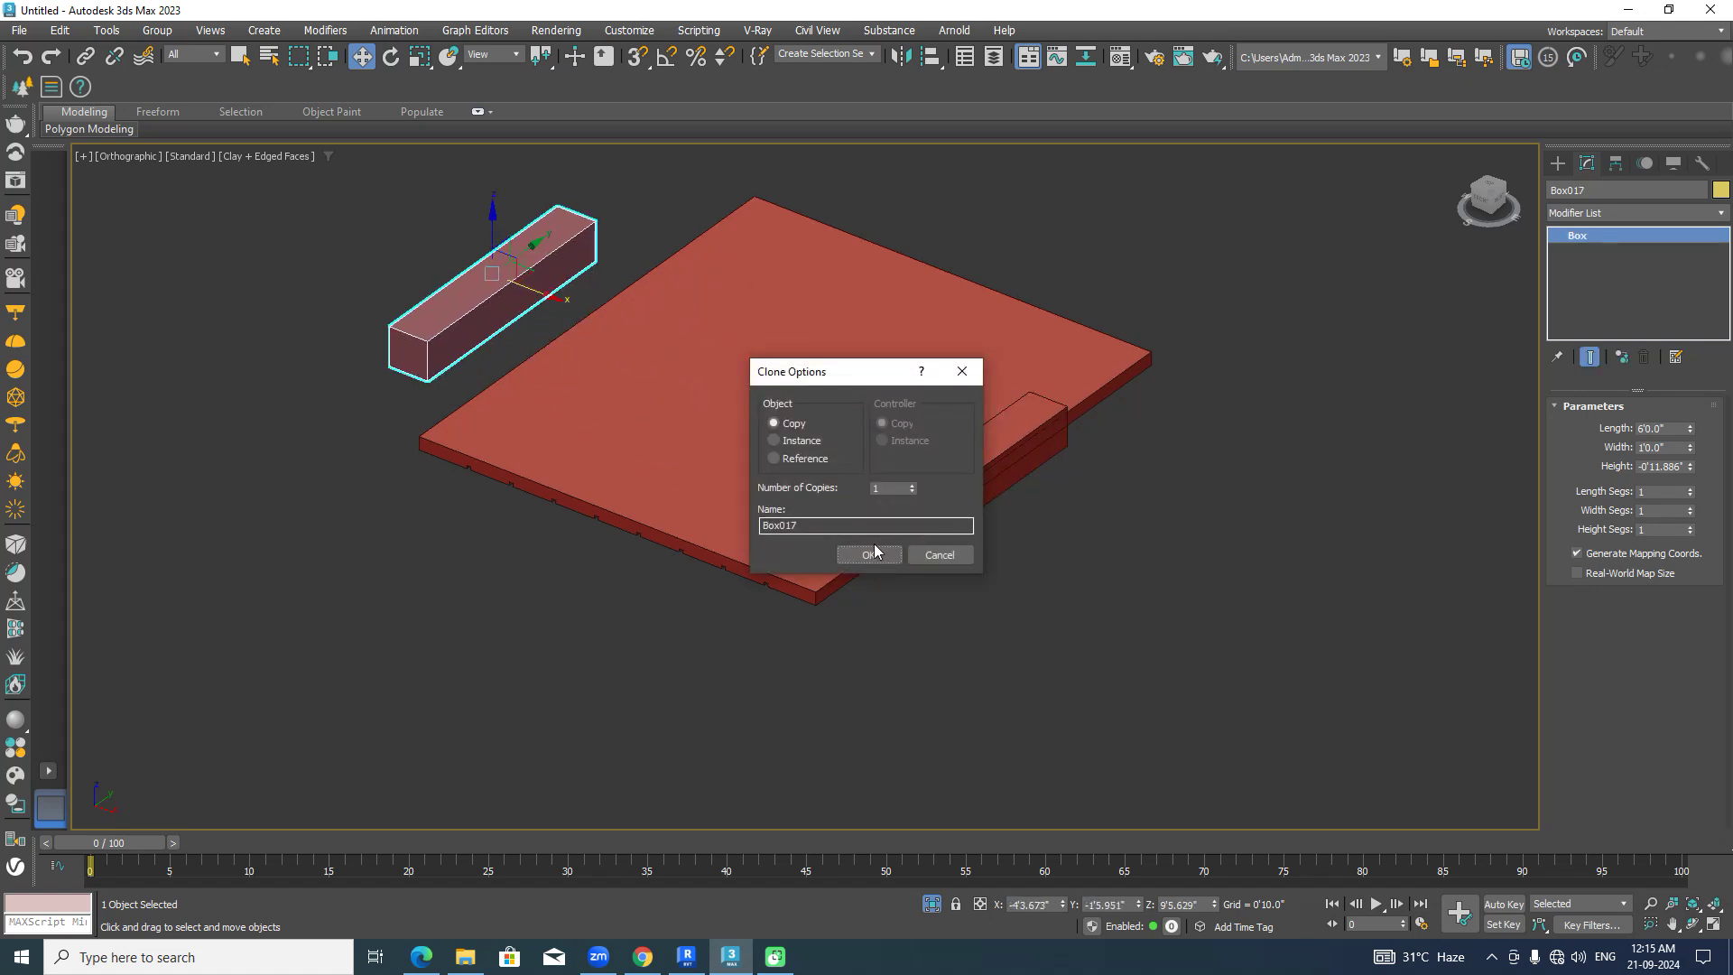
{"action": "left_click", "coordinate": [868, 552]}
{"action": "scroll", "coordinate": [361, 370], "scroll_direction": "up", "scroll_amount": 2}
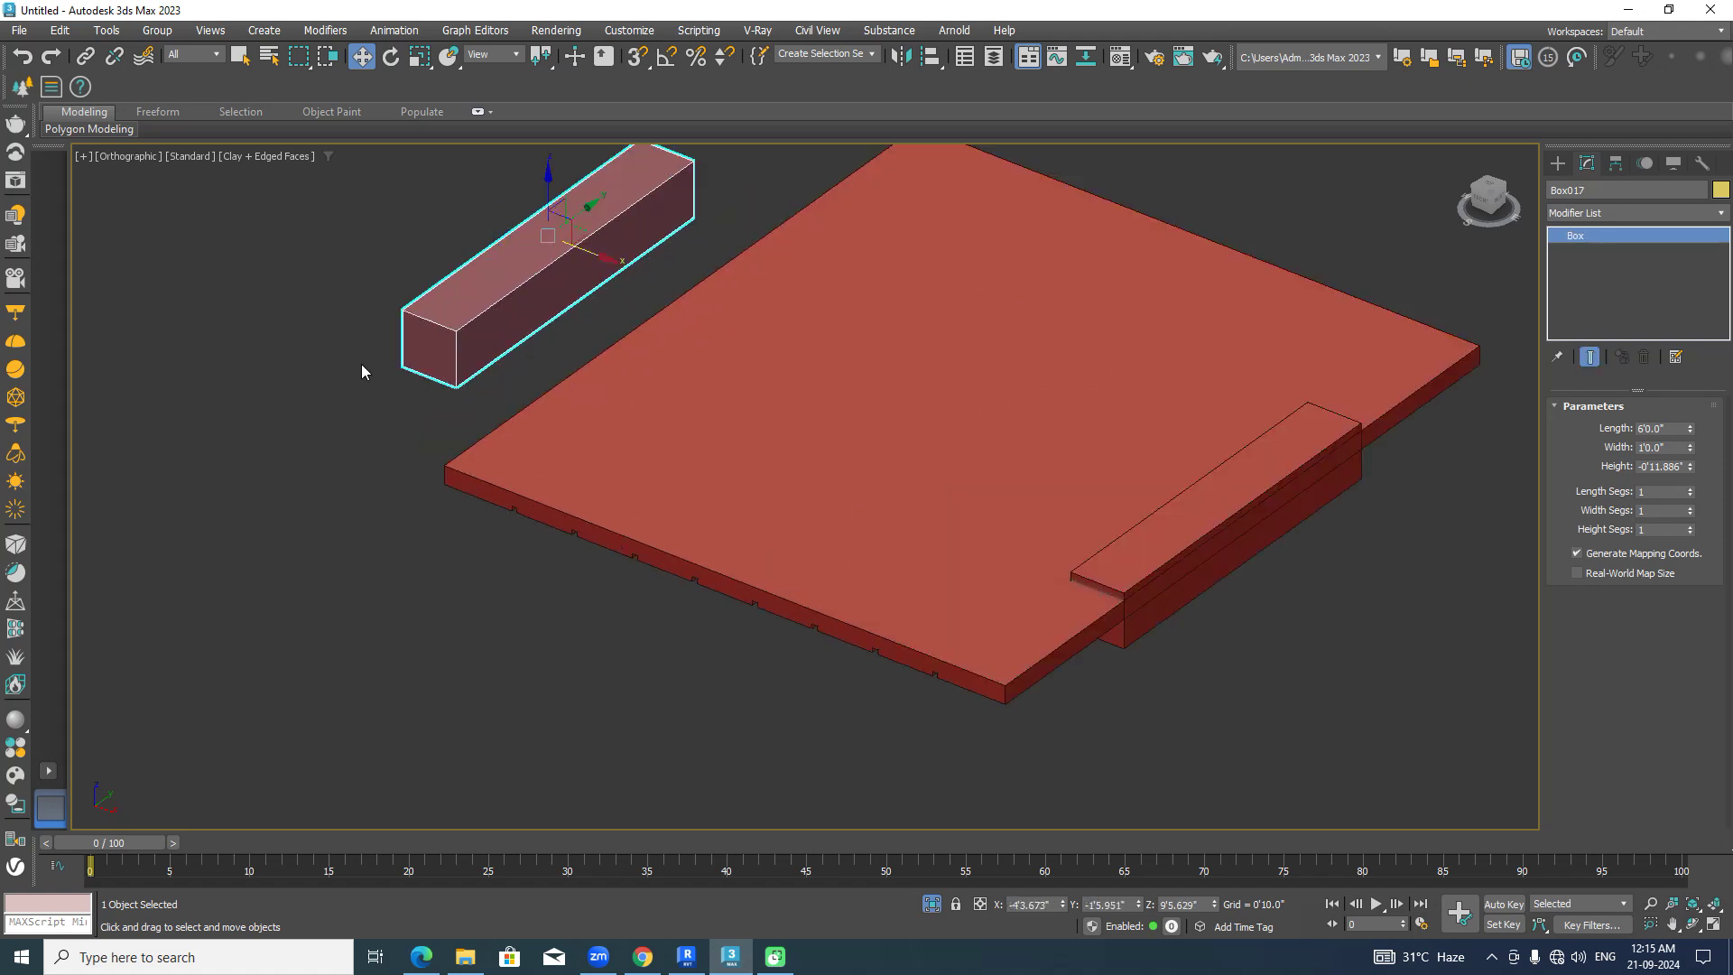
Snap the copied box's lower end corner to the ceiling panel's corner, and align it to the panel in Y only by pivot points.
{"action": "left_click", "coordinate": [631, 62]}
{"action": "left_click_drag", "start_coordinate": [402, 366], "coordinate": [424, 551]}
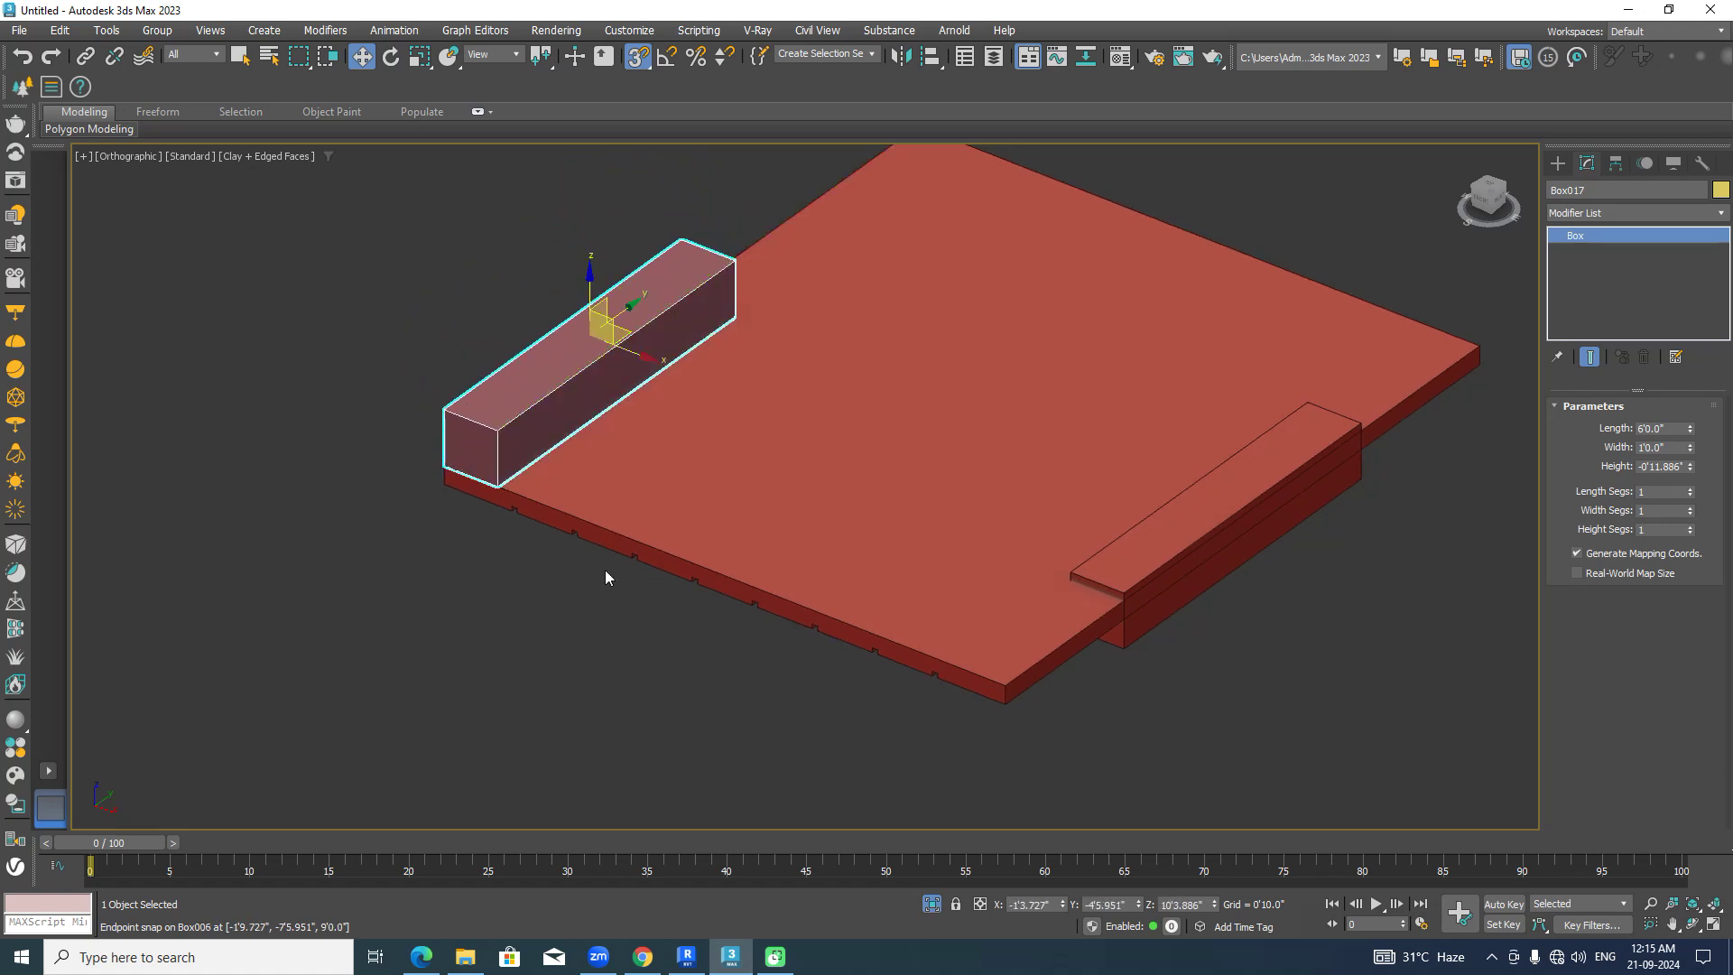
{"action": "left_click", "coordinate": [933, 58]}
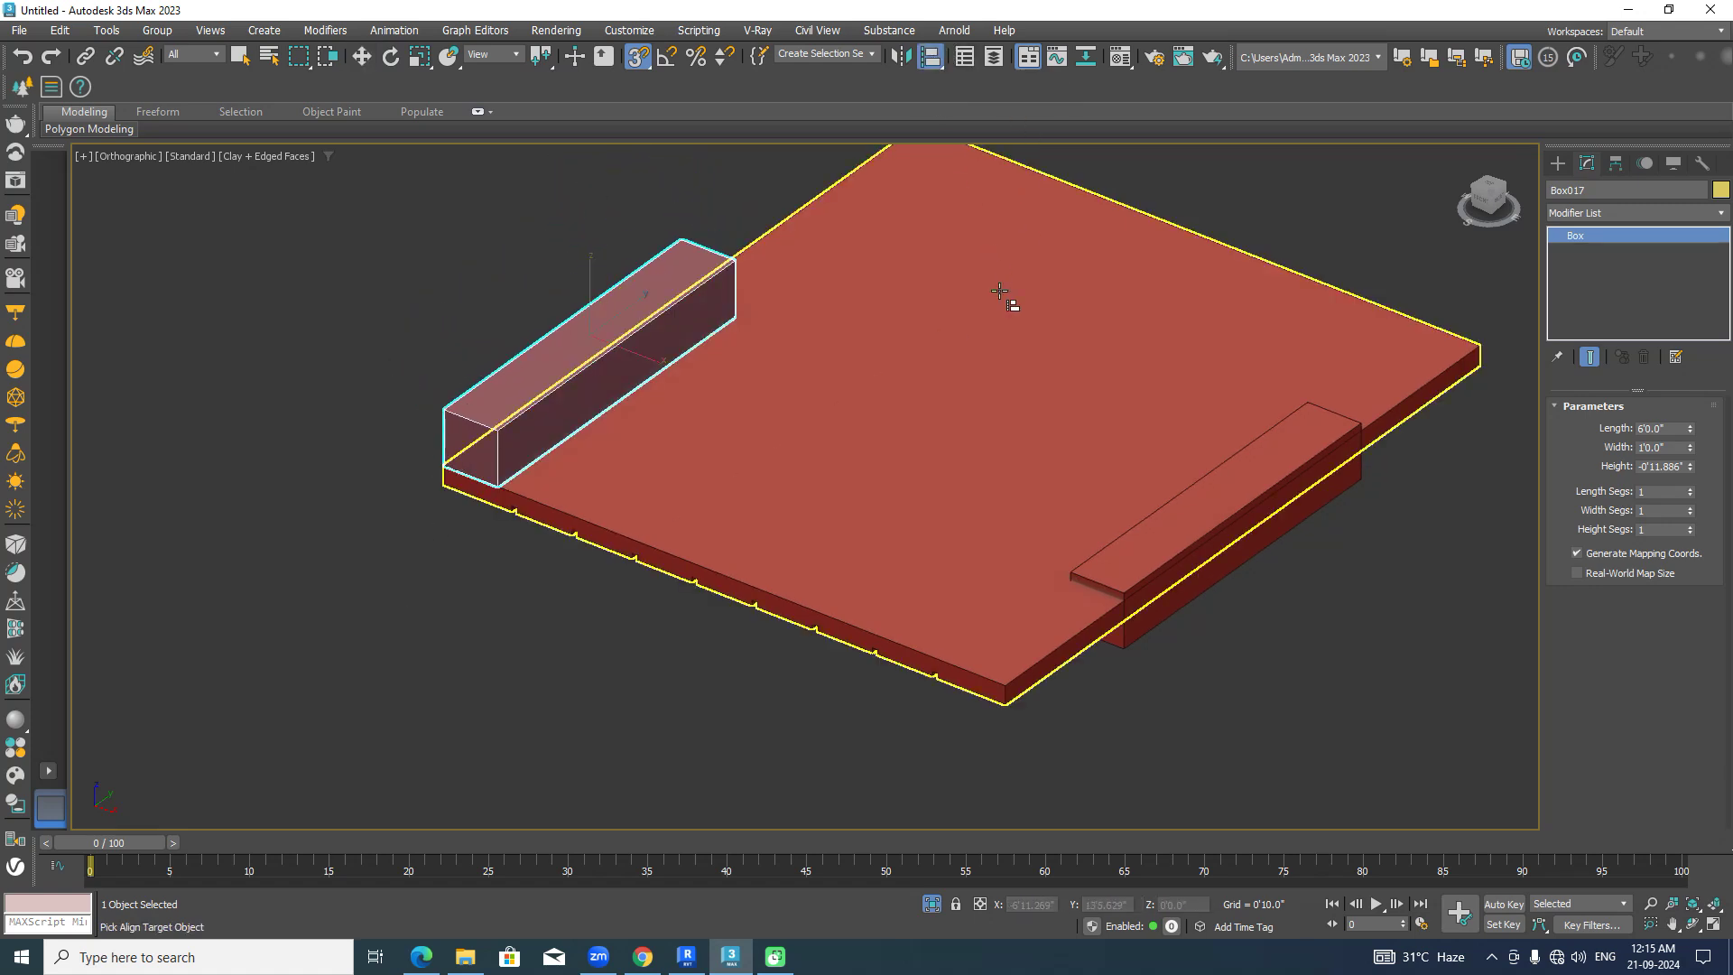
{"action": "left_click", "coordinate": [999, 290]}
{"action": "left_click", "coordinate": [1122, 406]}
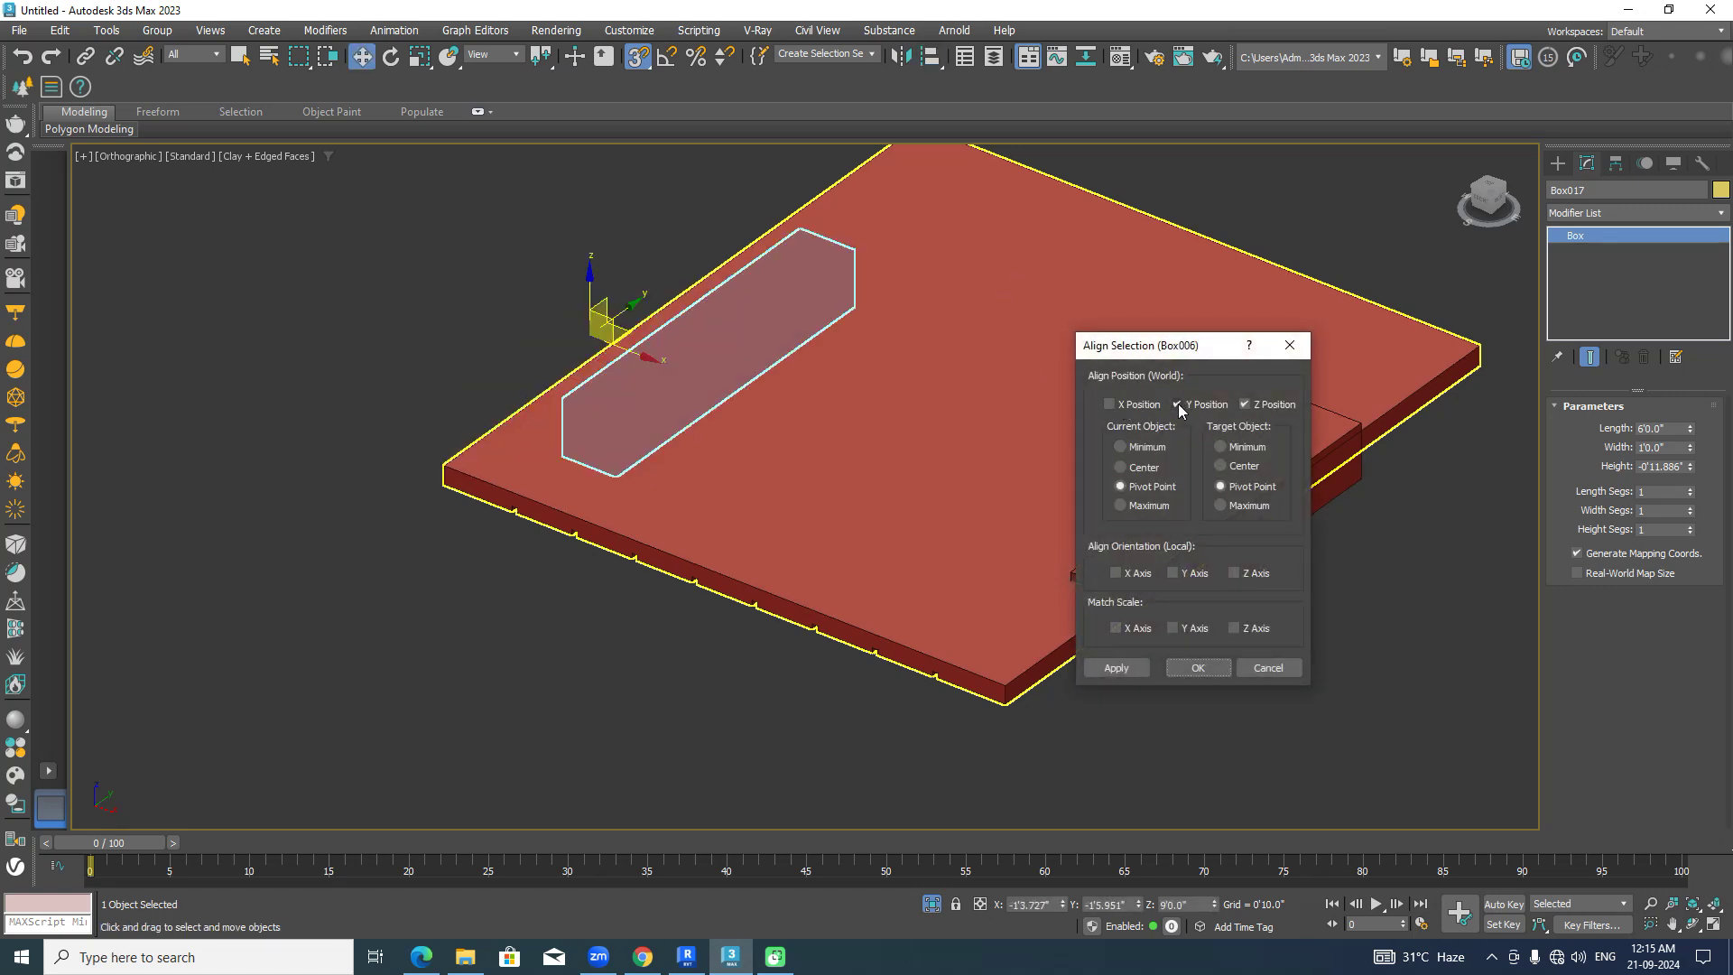
{"action": "left_click", "coordinate": [1245, 403]}
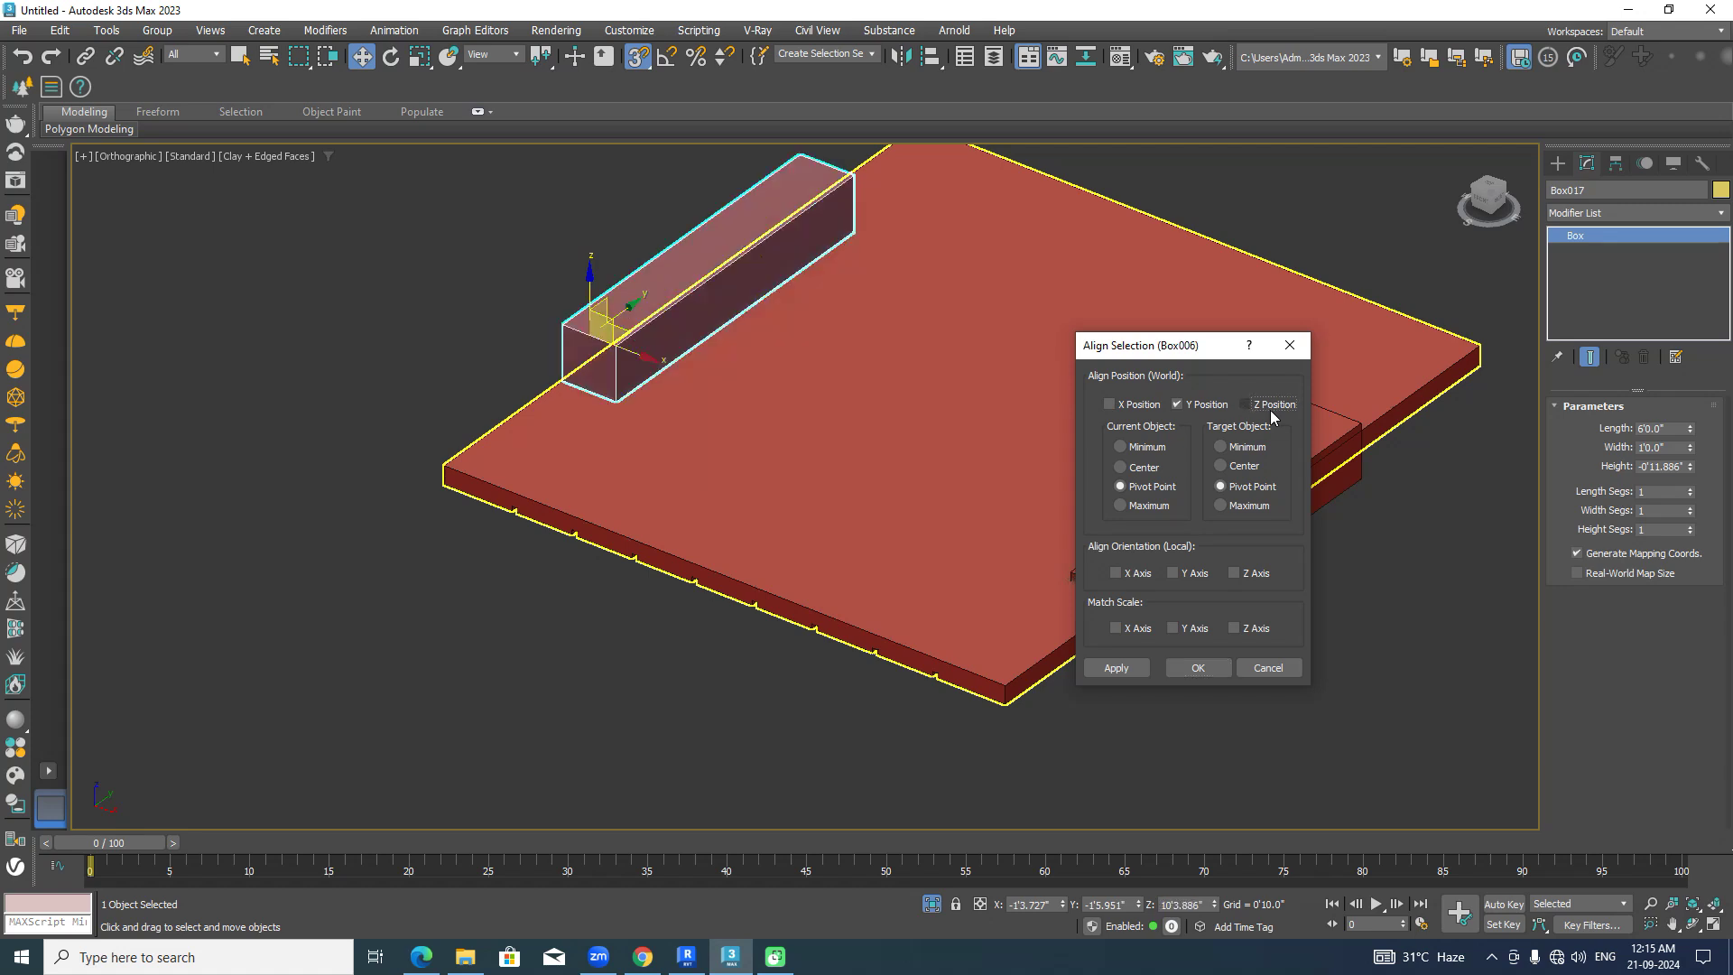
{"action": "left_click", "coordinate": [1189, 671]}
Turn off snapping and lower the copied box to about Z 9'8.3" so it passes through the ceiling panel.
{"action": "left_click", "coordinate": [652, 64]}
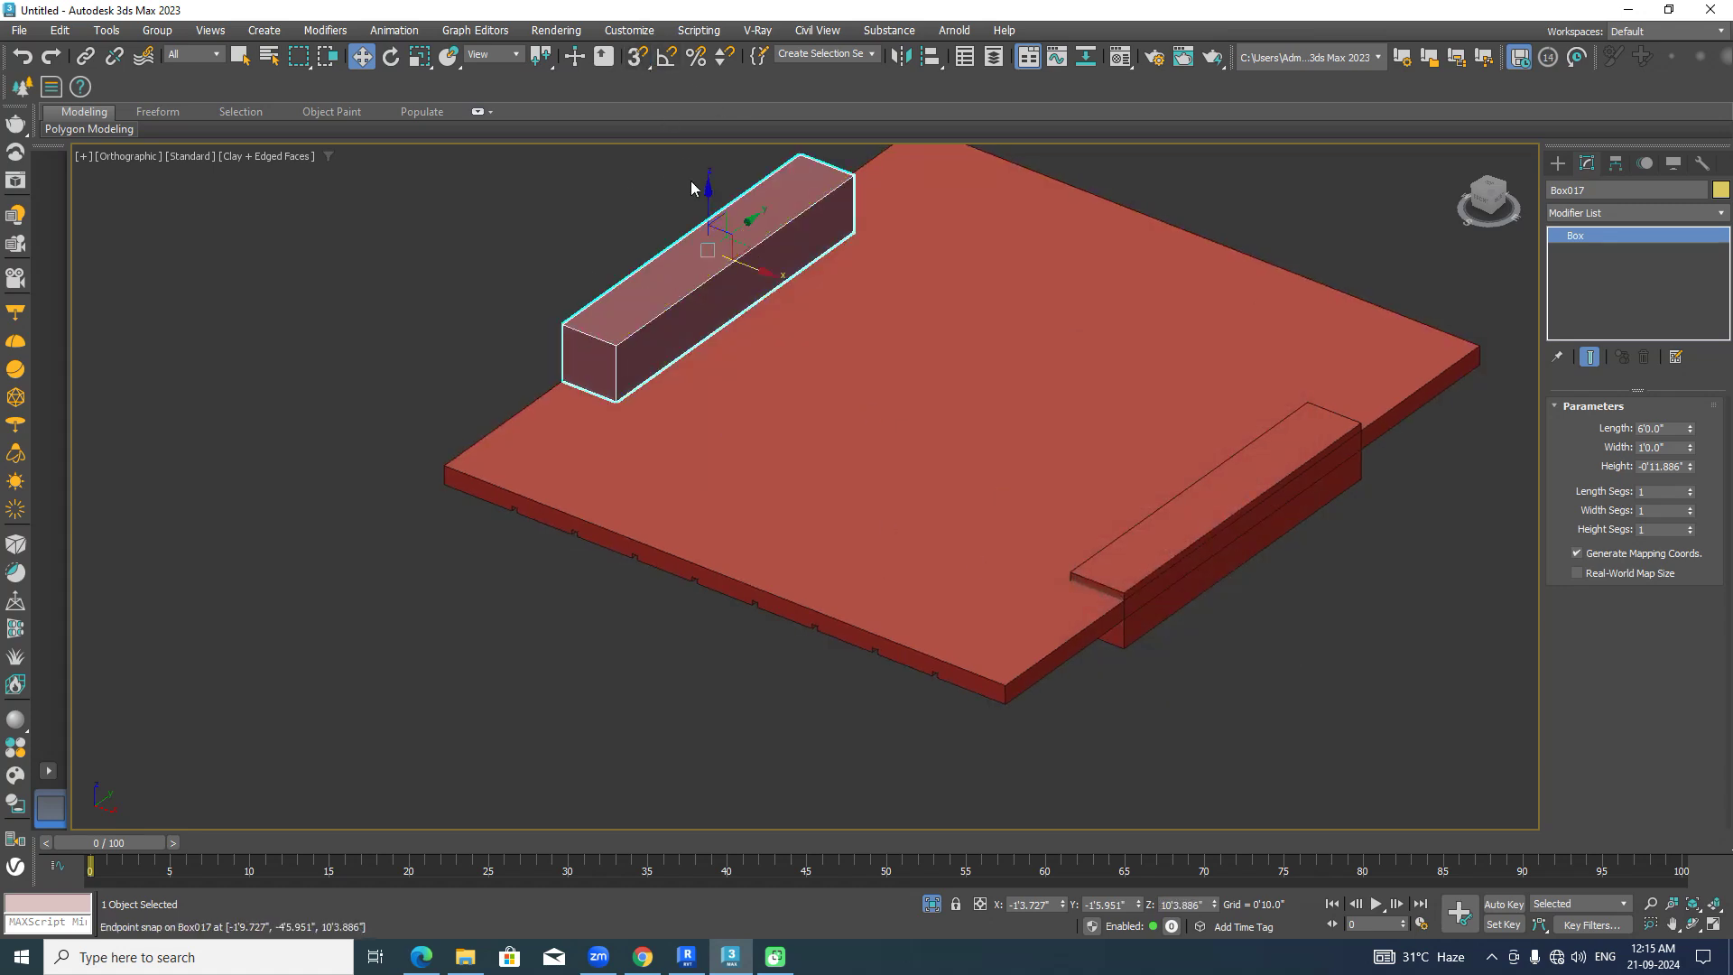
{"action": "left_click_drag", "start_coordinate": [709, 186], "coordinate": [713, 227]}
{"action": "mouse_move", "coordinate": [816, 383]}
{"action": "middle_mouse_down", "text": "alt"}
{"action": "mouse_move", "coordinate": [944, 360]}
{"action": "mouse_move", "coordinate": [966, 316]}
{"action": "mouse_move", "coordinate": [812, 375]}
{"action": "middle_mouse_up", "text": "alt"}
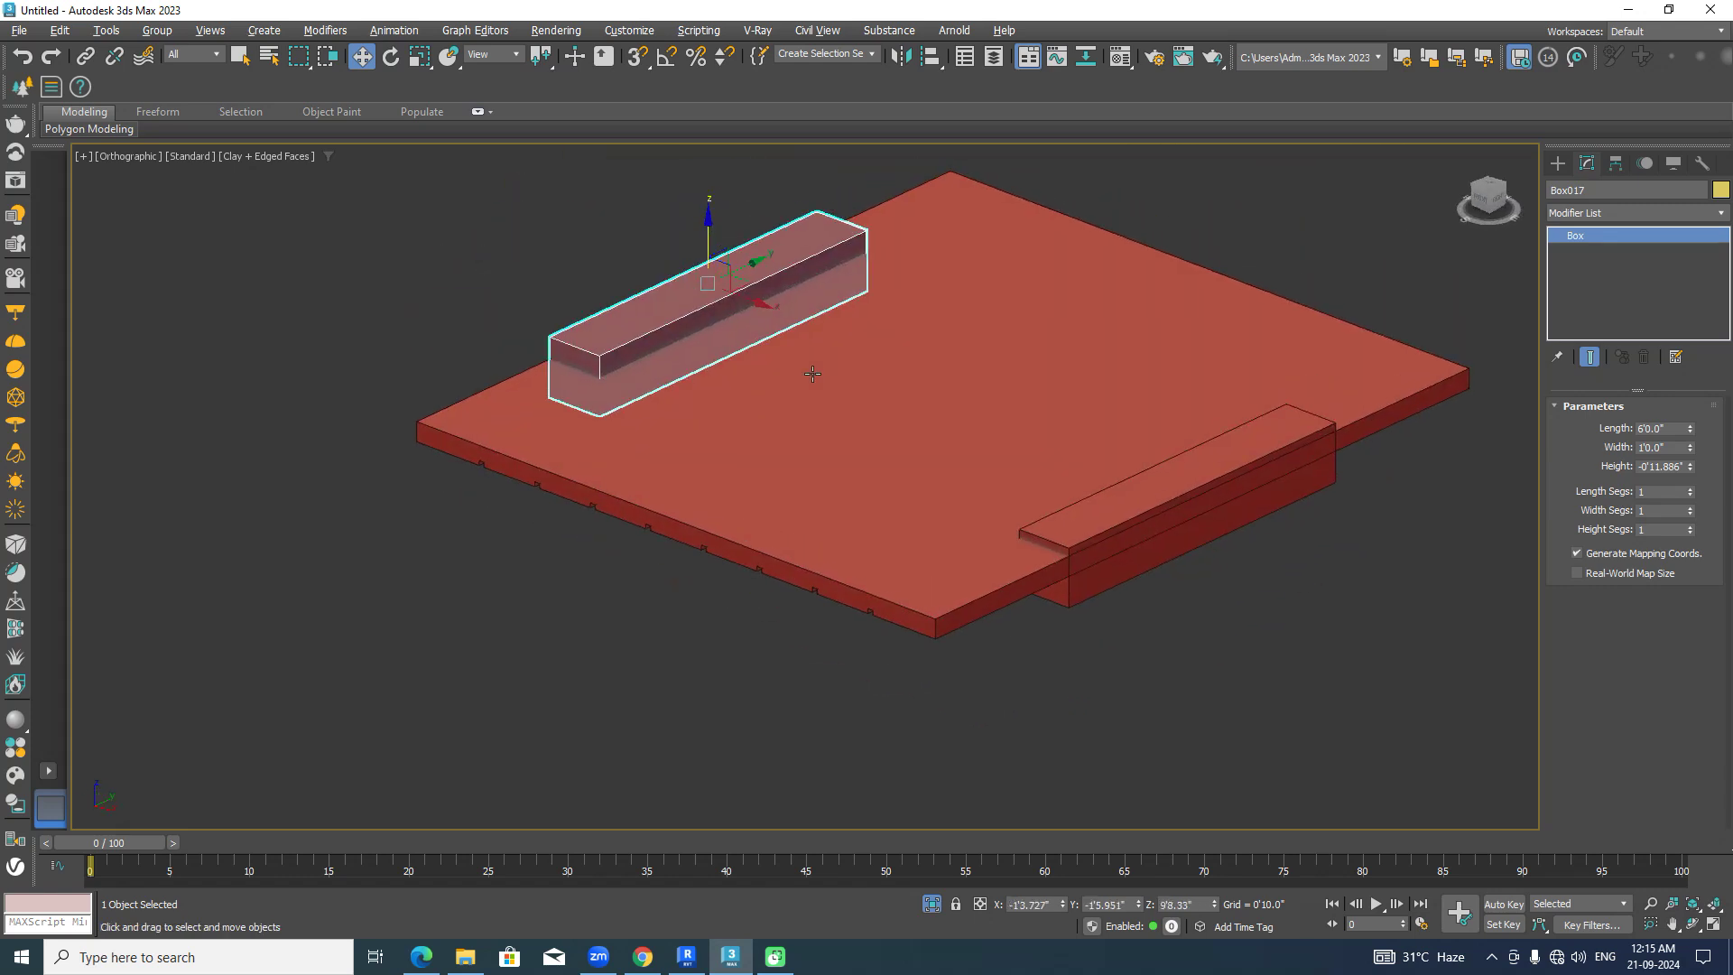
Subtract both edge boxes from the ceiling panel with its ProBoolean, then finish picking and deselect the panel.
{"action": "left_click", "coordinate": [1412, 687]}
{"action": "middle_click_drag", "start_coordinate": [1411, 688], "coordinate": [1229, 327], "text": "alt"}
{"action": "left_click", "coordinate": [1229, 326]}
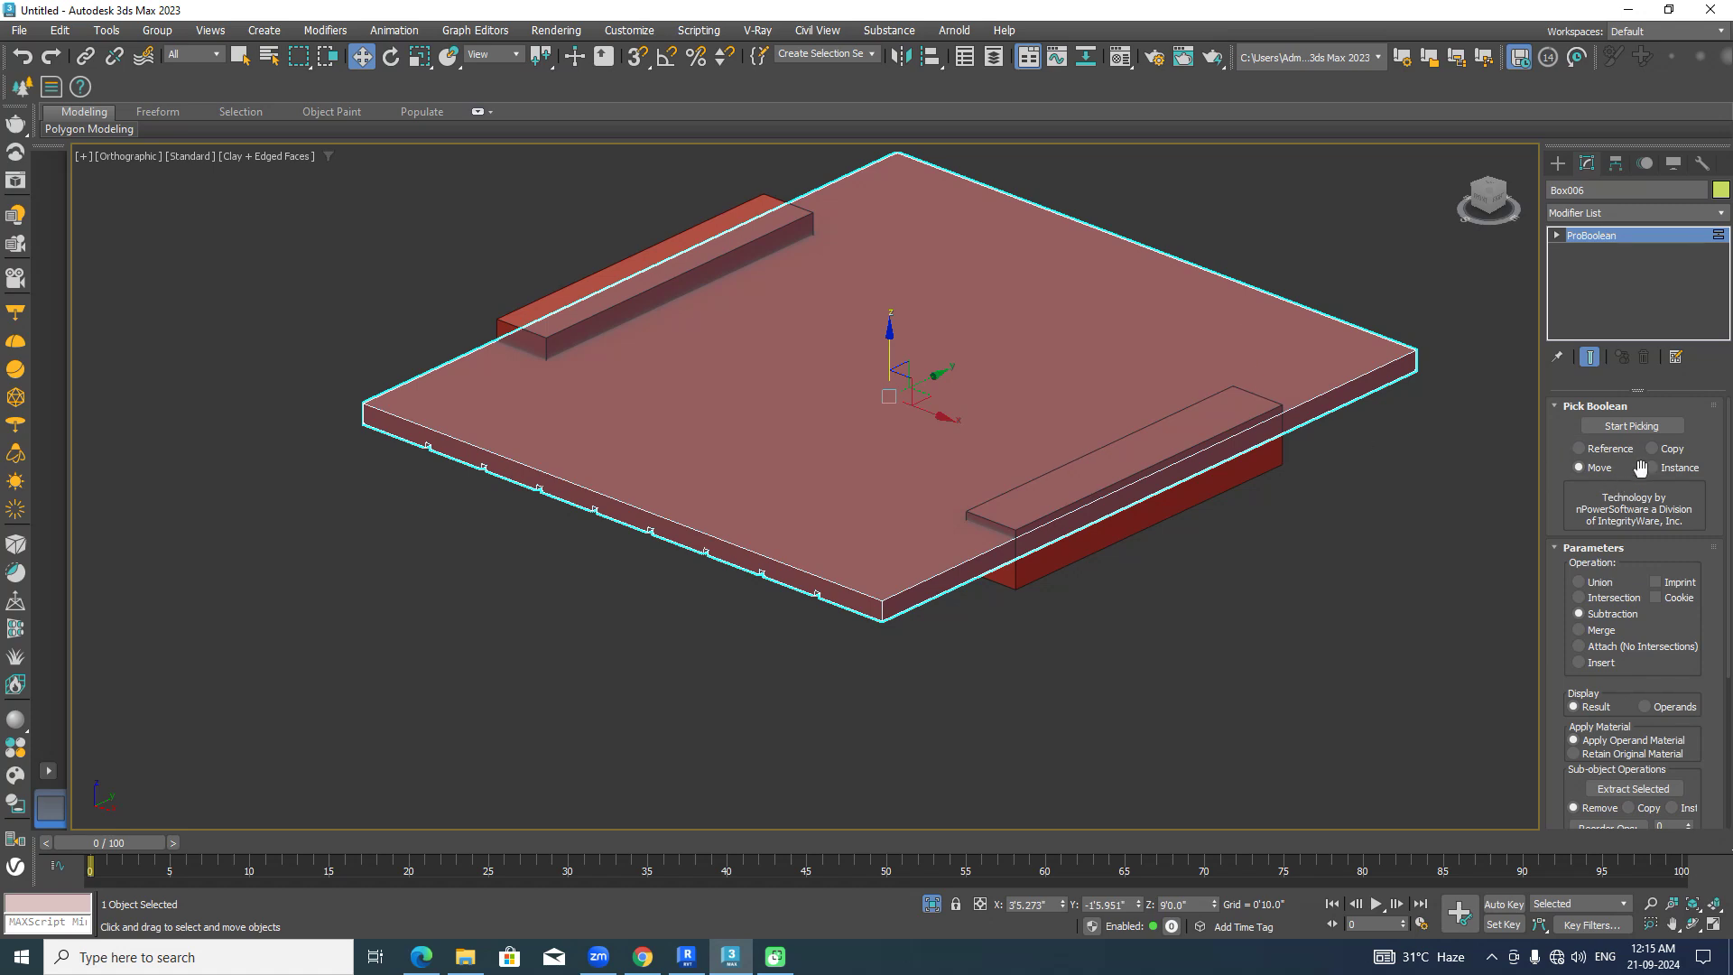
{"action": "left_click", "coordinate": [1647, 430]}
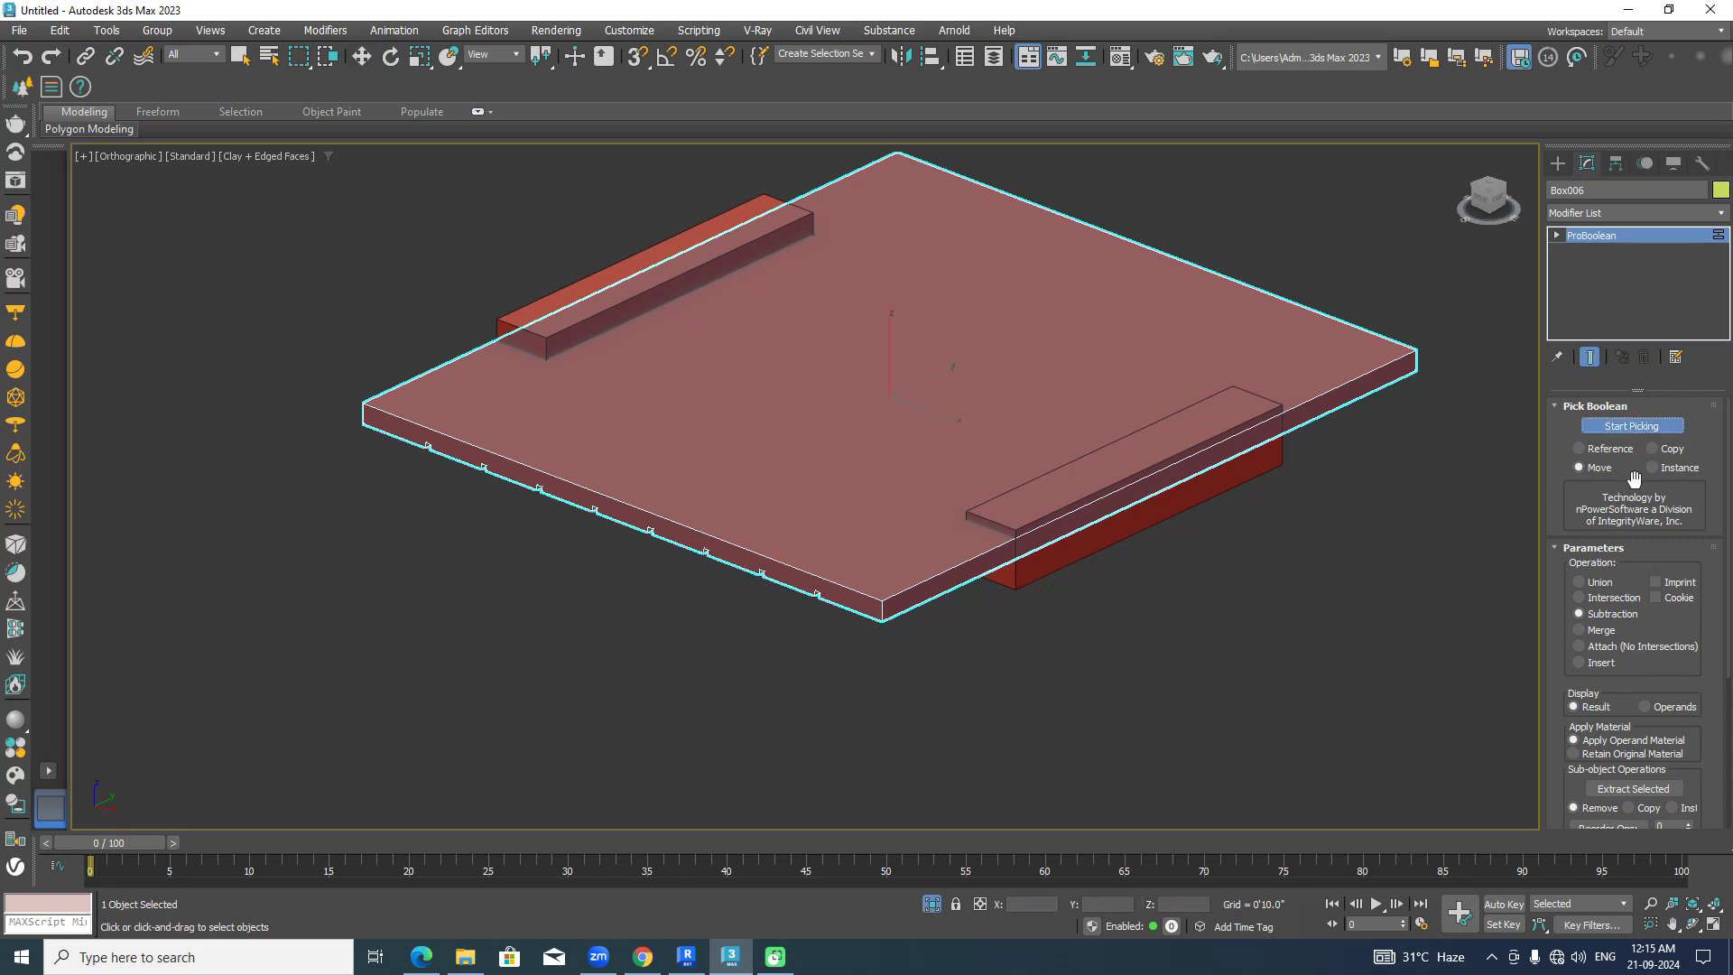
{"action": "left_click", "coordinate": [1228, 494]}
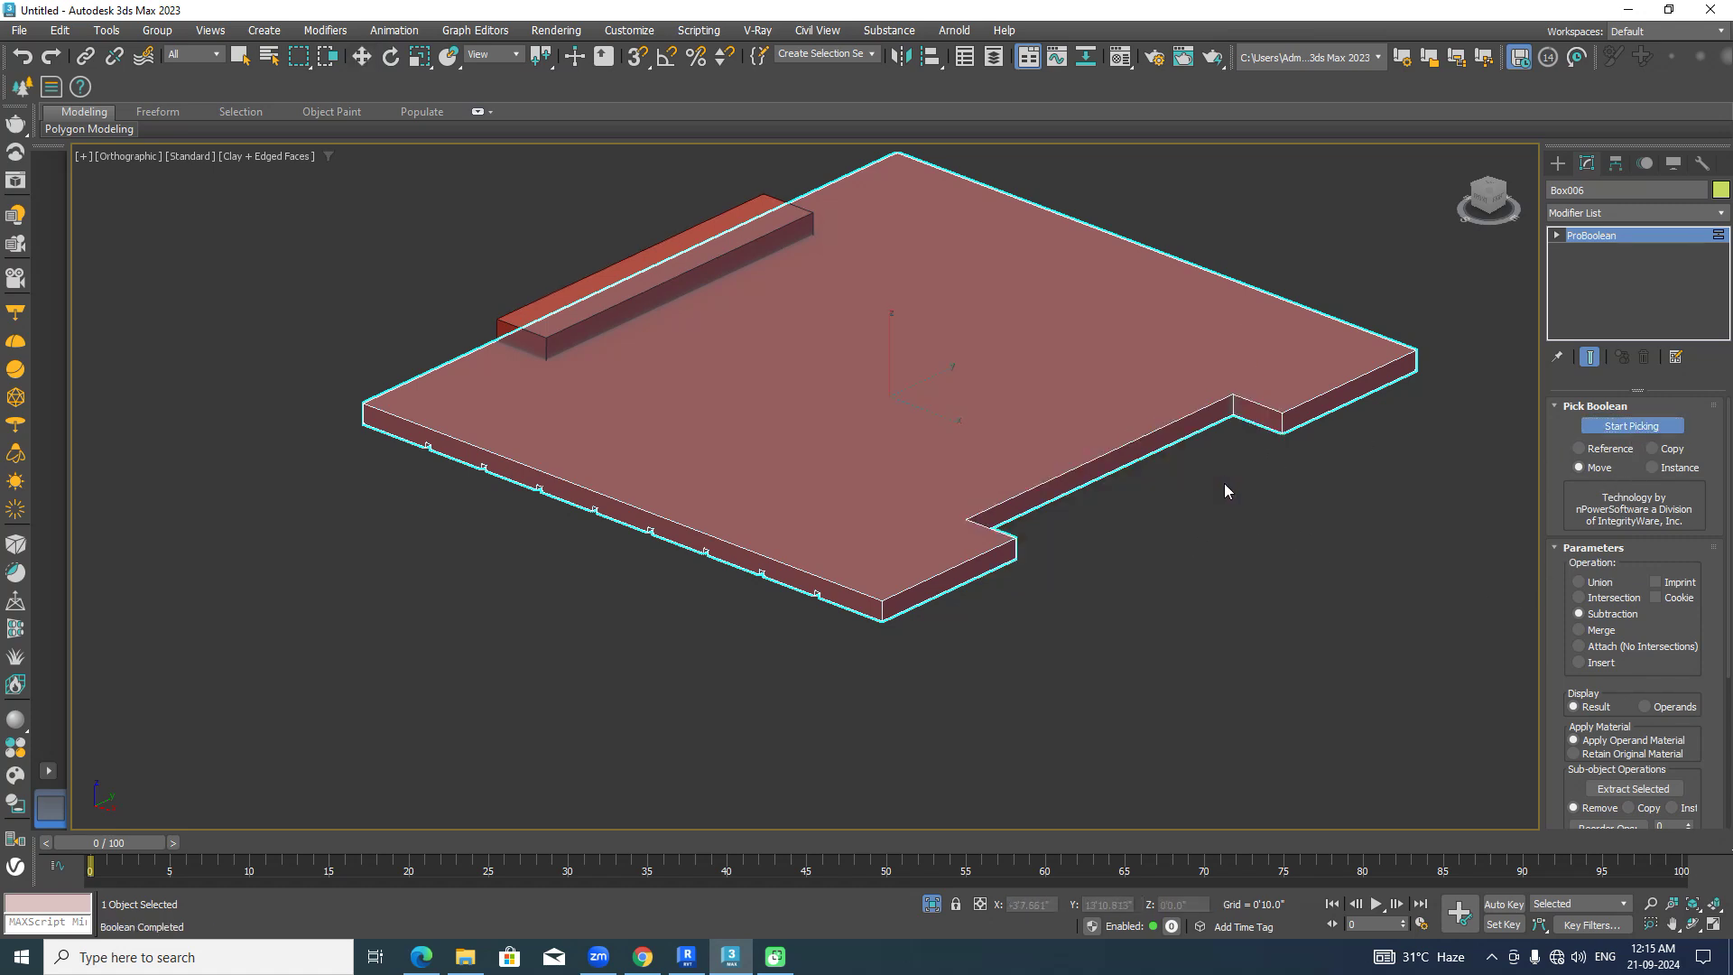
{"action": "left_click", "coordinate": [671, 237]}
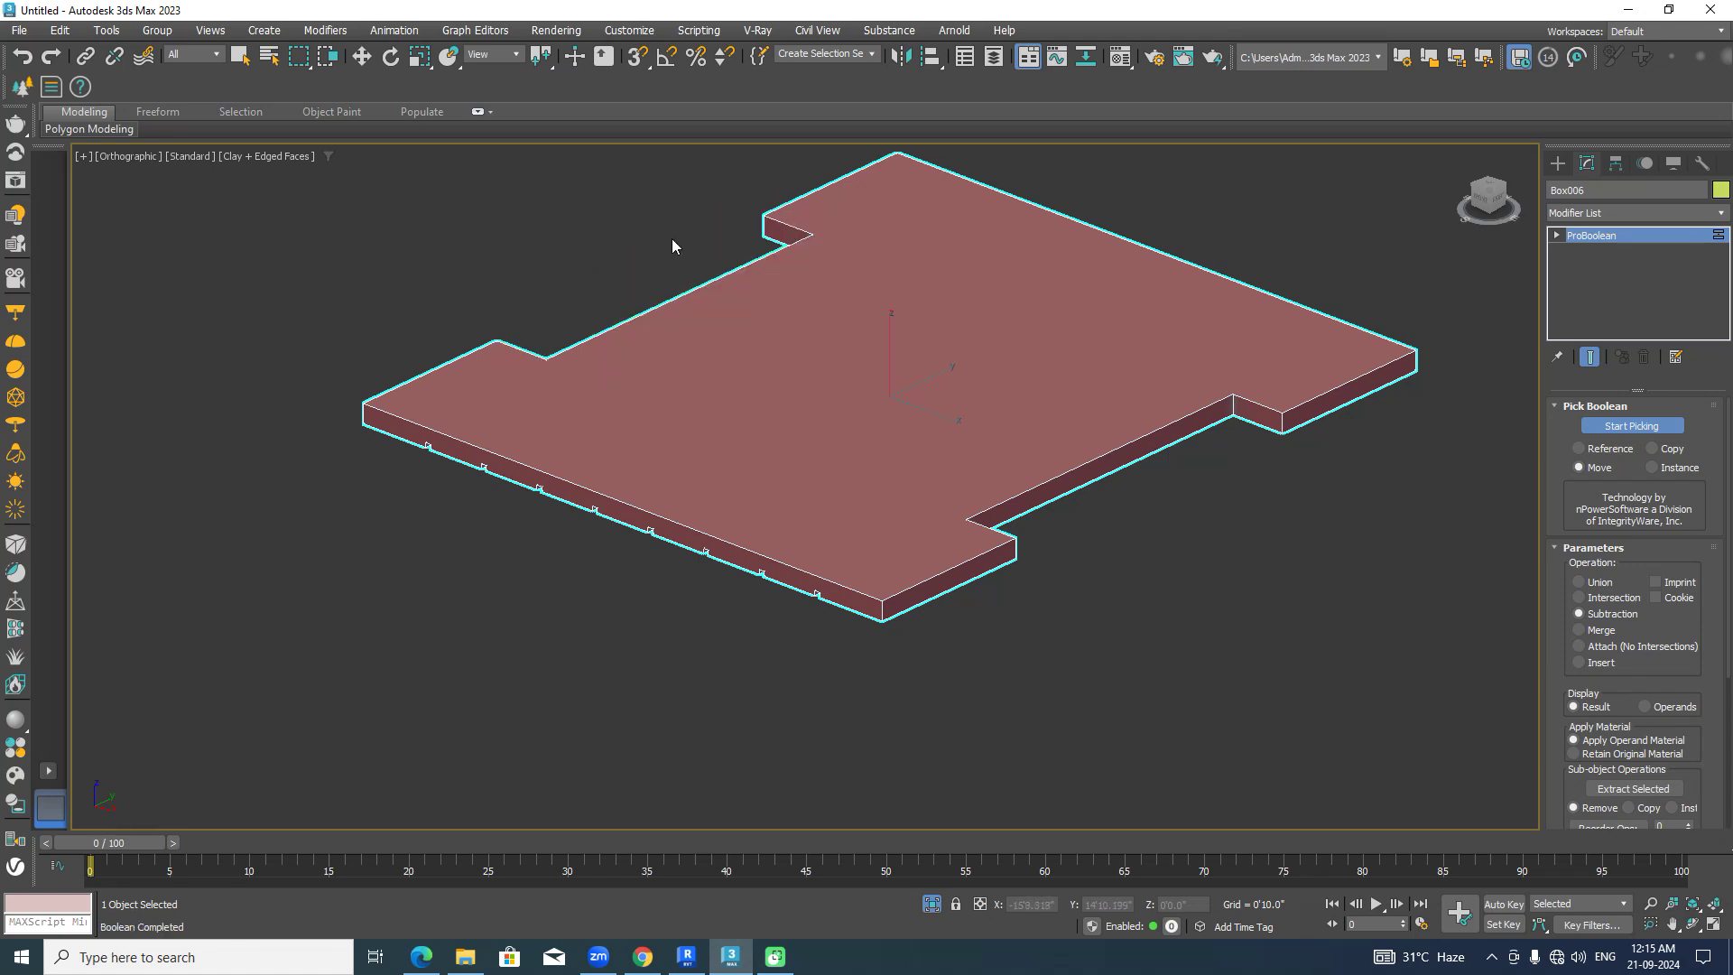
{"action": "left_click", "coordinate": [1556, 162]}
{"action": "left_click", "coordinate": [1341, 546]}
{"action": "key", "text": "w"}
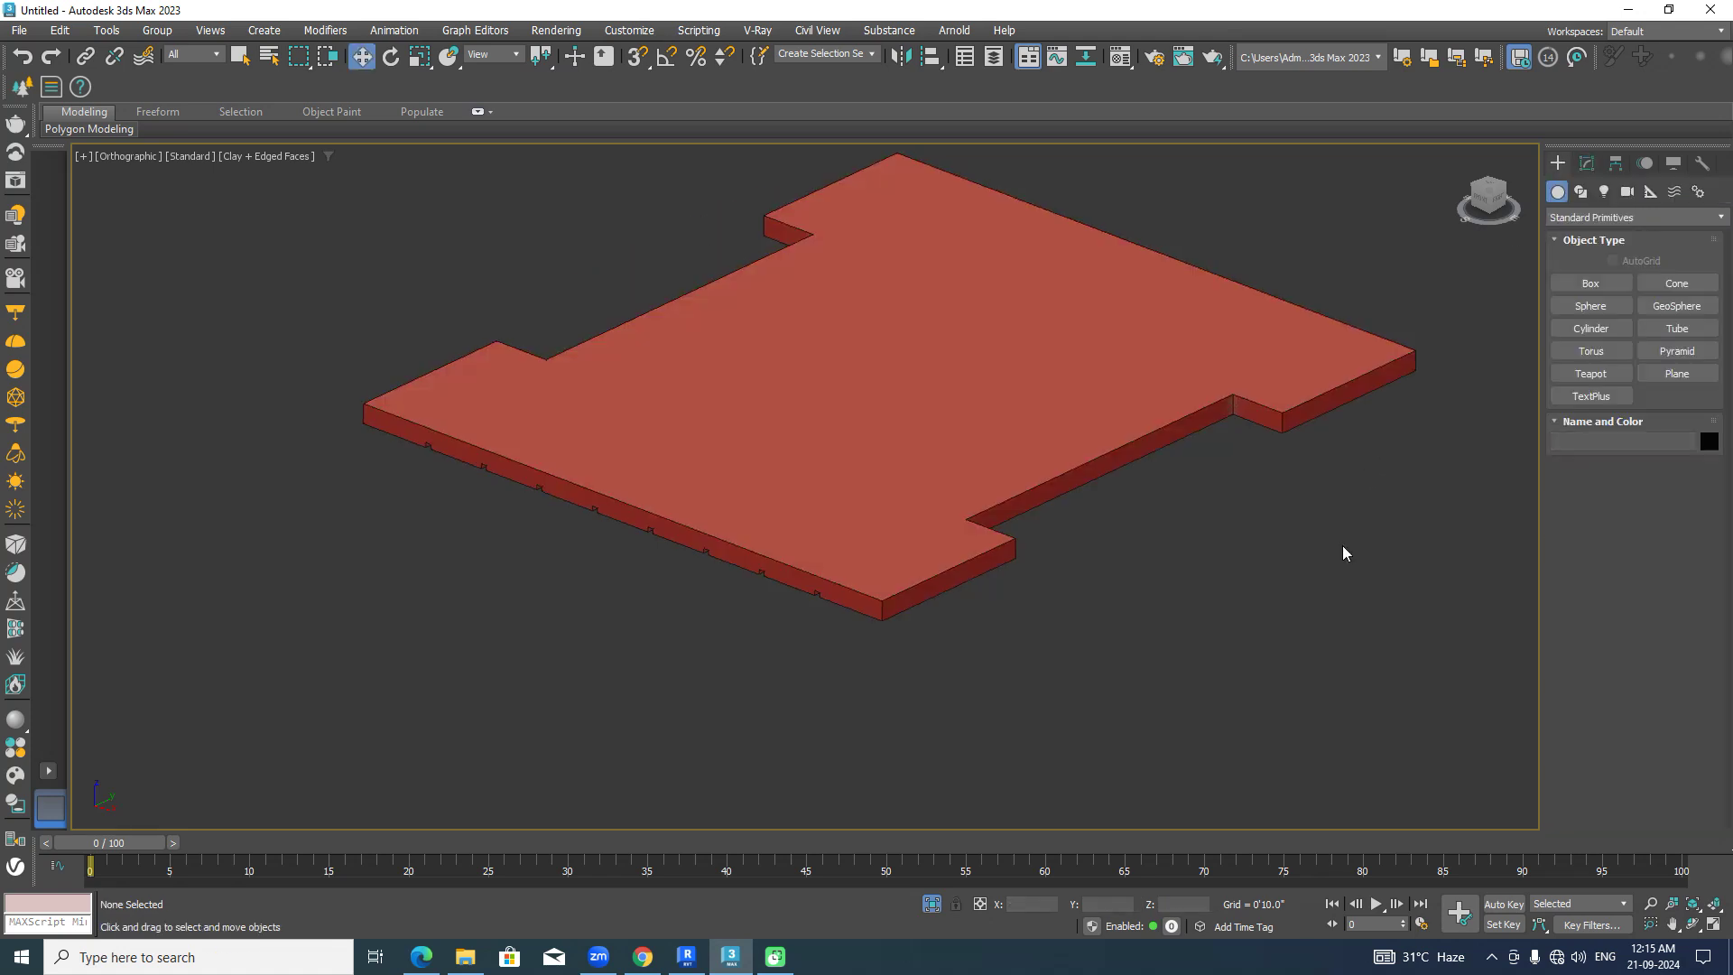
Create a tube with AutoGrid on the grooved underside of the panel, about 4.3 in outer and 3.3 in inner radius.
{"action": "scroll", "coordinate": [1298, 631], "scroll_direction": "down", "scroll_amount": 3}
{"action": "scroll", "coordinate": [1334, 544], "scroll_direction": "up", "scroll_amount": 6}
{"action": "middle_click_drag", "start_coordinate": [1334, 552], "coordinate": [1215, 637], "text": "alt"}
{"action": "middle_click_drag", "start_coordinate": [1257, 581], "coordinate": [1261, 681], "text": "alt"}
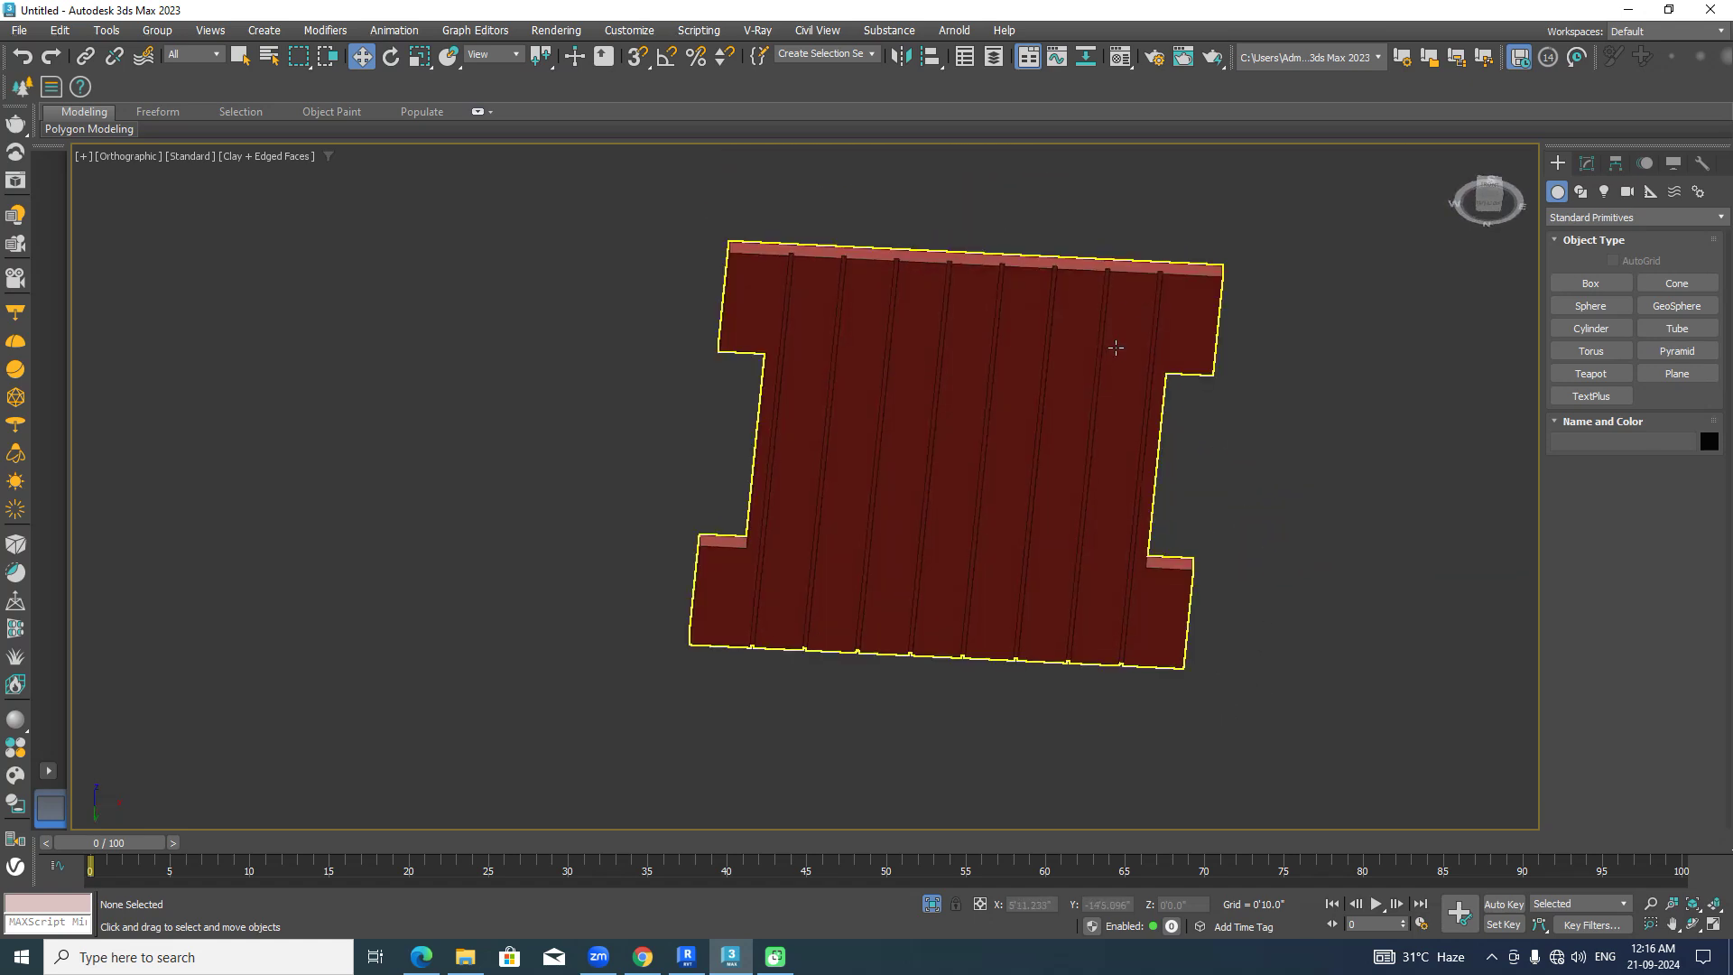
{"action": "left_click", "coordinate": [1491, 205]}
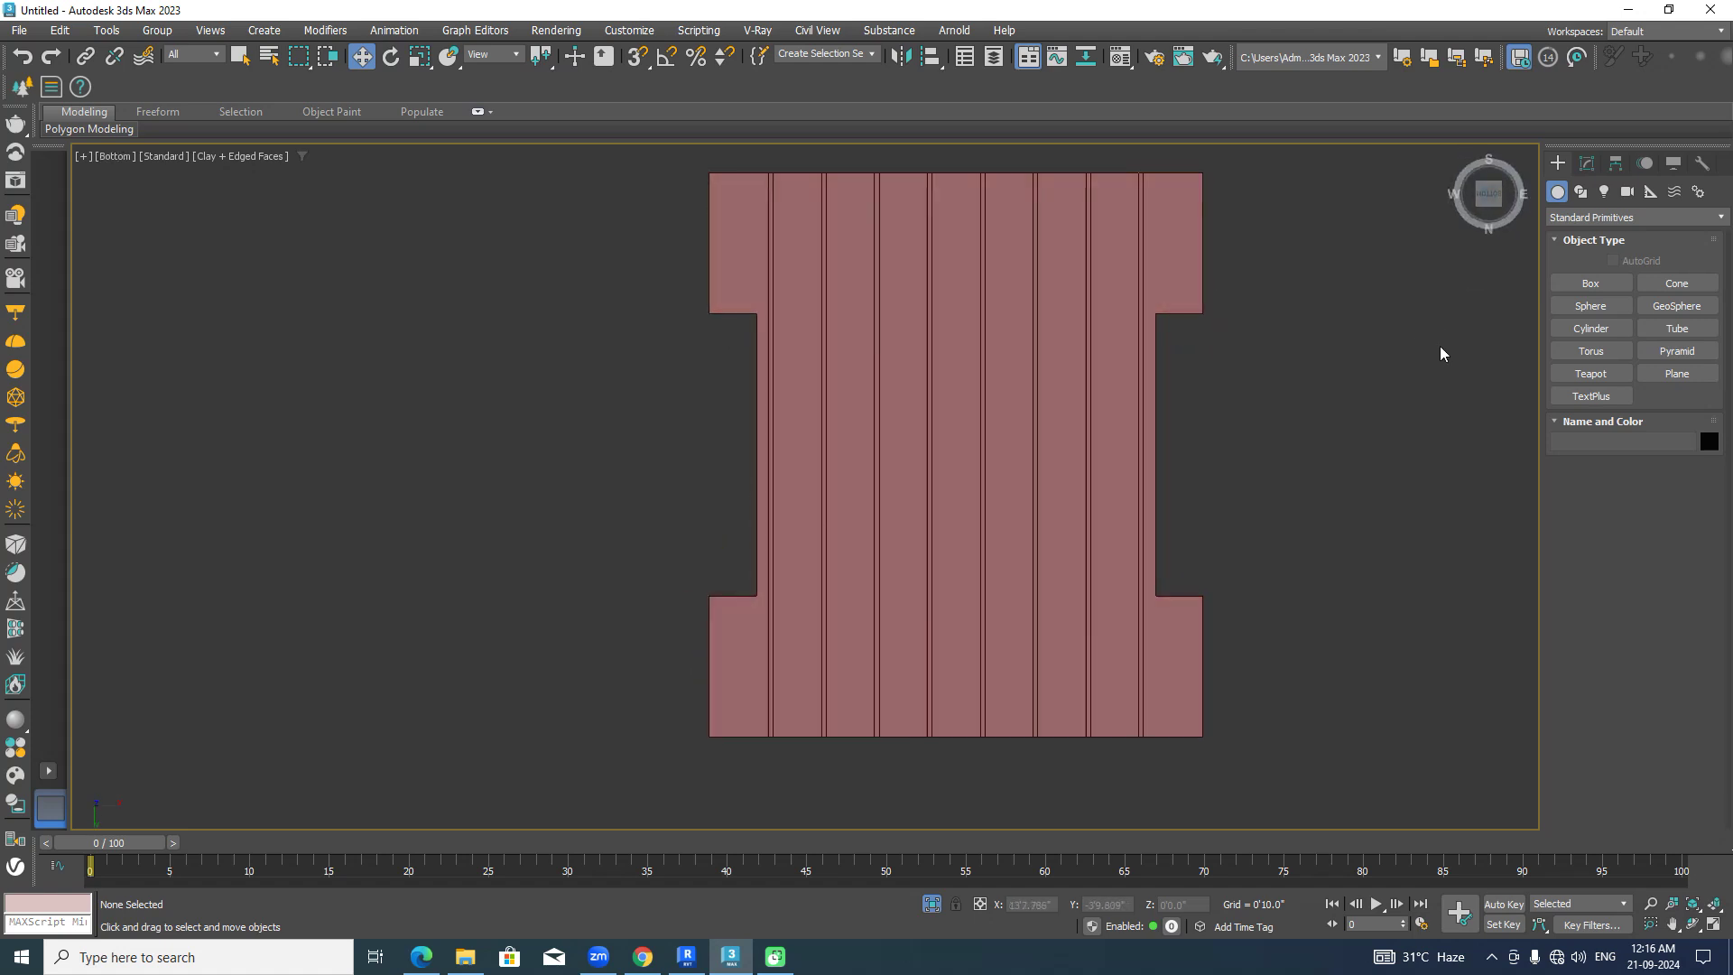
{"action": "left_click", "coordinate": [1585, 328]}
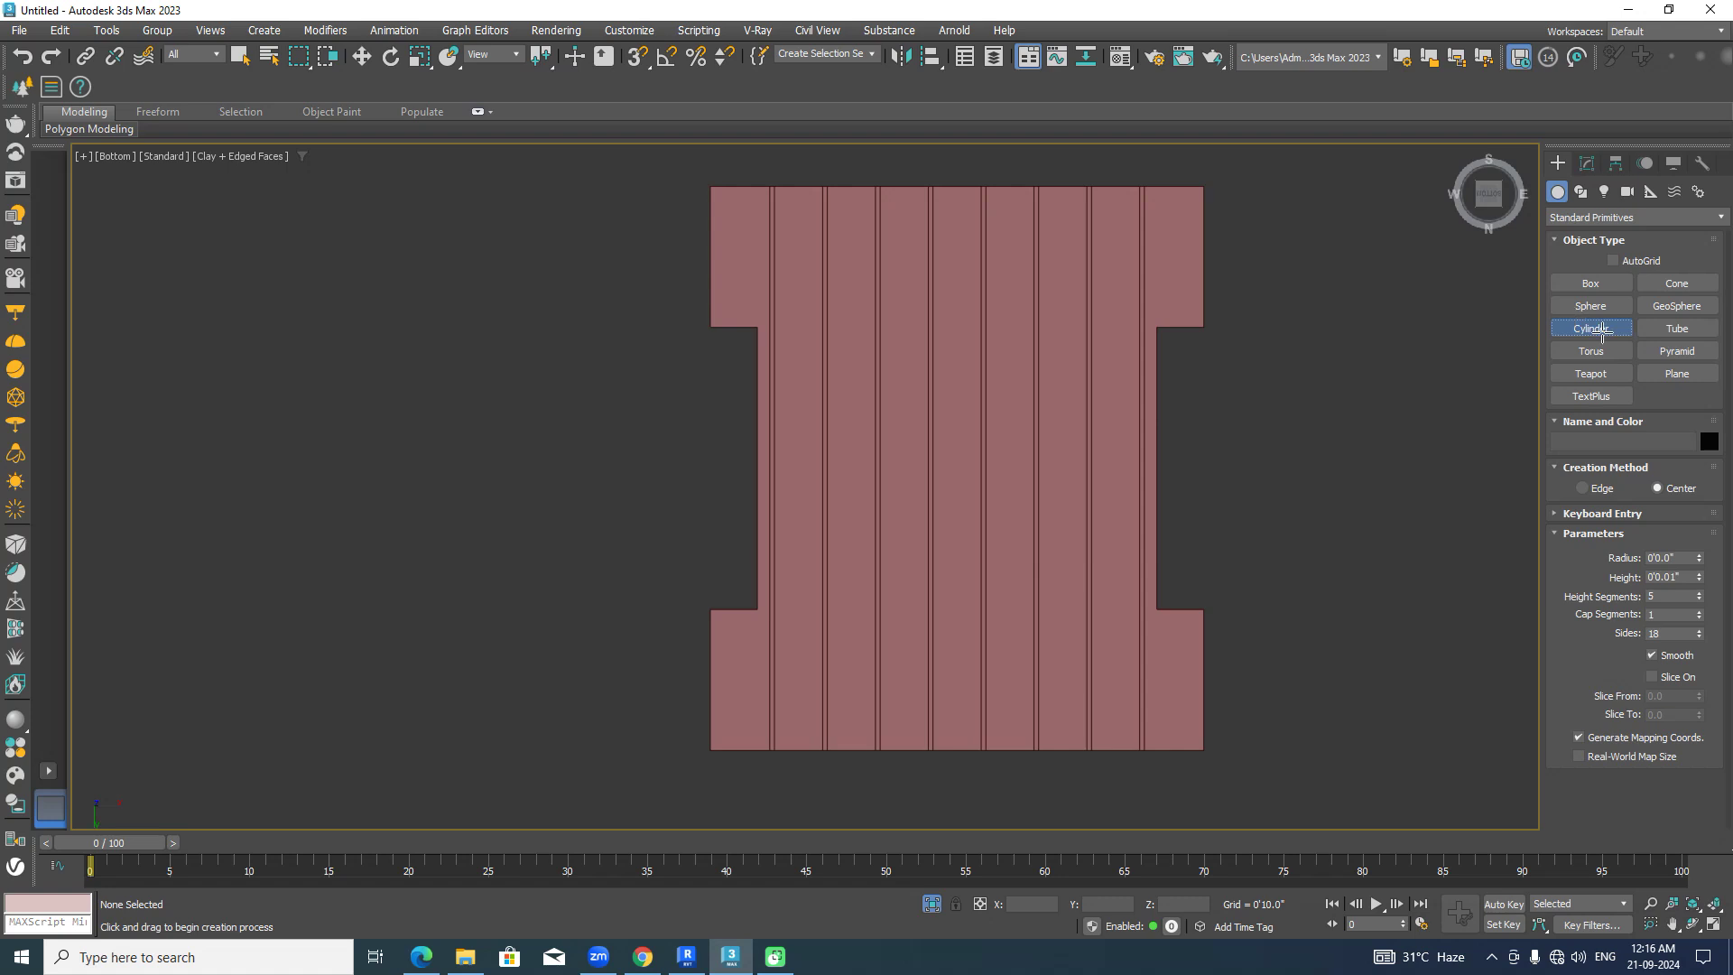
{"action": "left_click", "coordinate": [1677, 329]}
{"action": "scroll", "coordinate": [1152, 267], "scroll_direction": "up", "scroll_amount": 5}
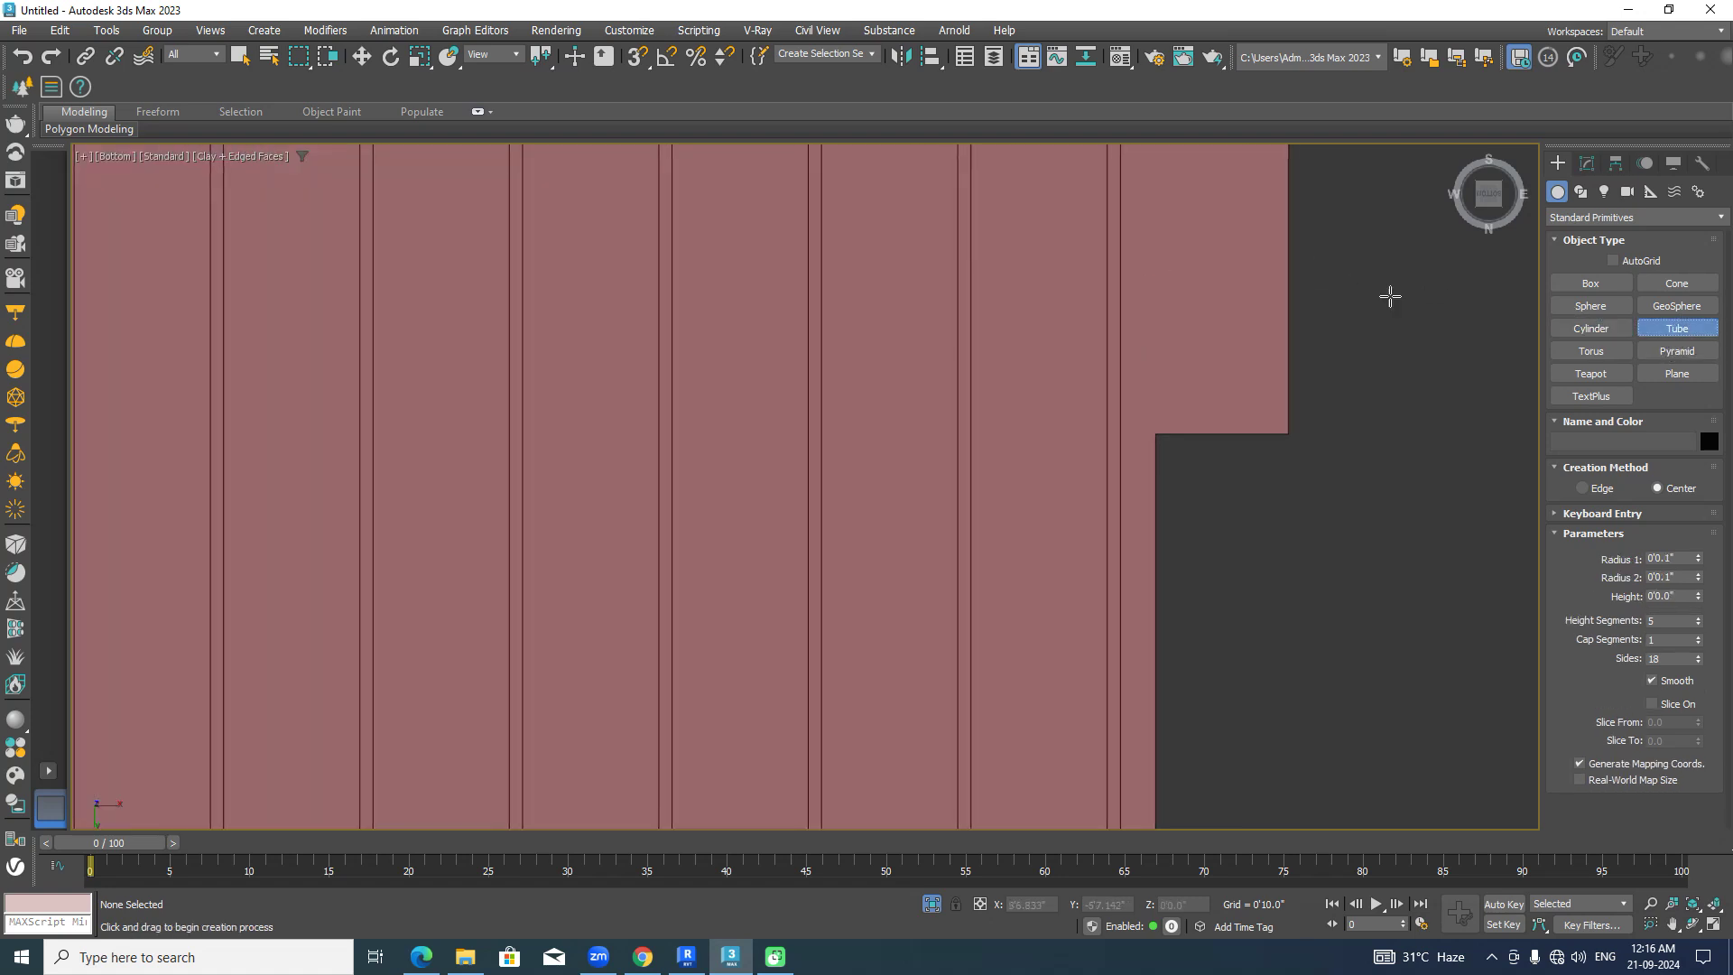
{"action": "left_click", "coordinate": [1613, 261]}
{"action": "left_click_drag", "start_coordinate": [1029, 340], "coordinate": [1054, 380]}
{"action": "left_click", "coordinate": [1049, 371]}
{"action": "middle_click_drag", "start_coordinate": [1111, 390], "coordinate": [1094, 352], "text": "alt"}
{"action": "scroll", "coordinate": [1078, 349], "scroll_direction": "up", "scroll_amount": 4}
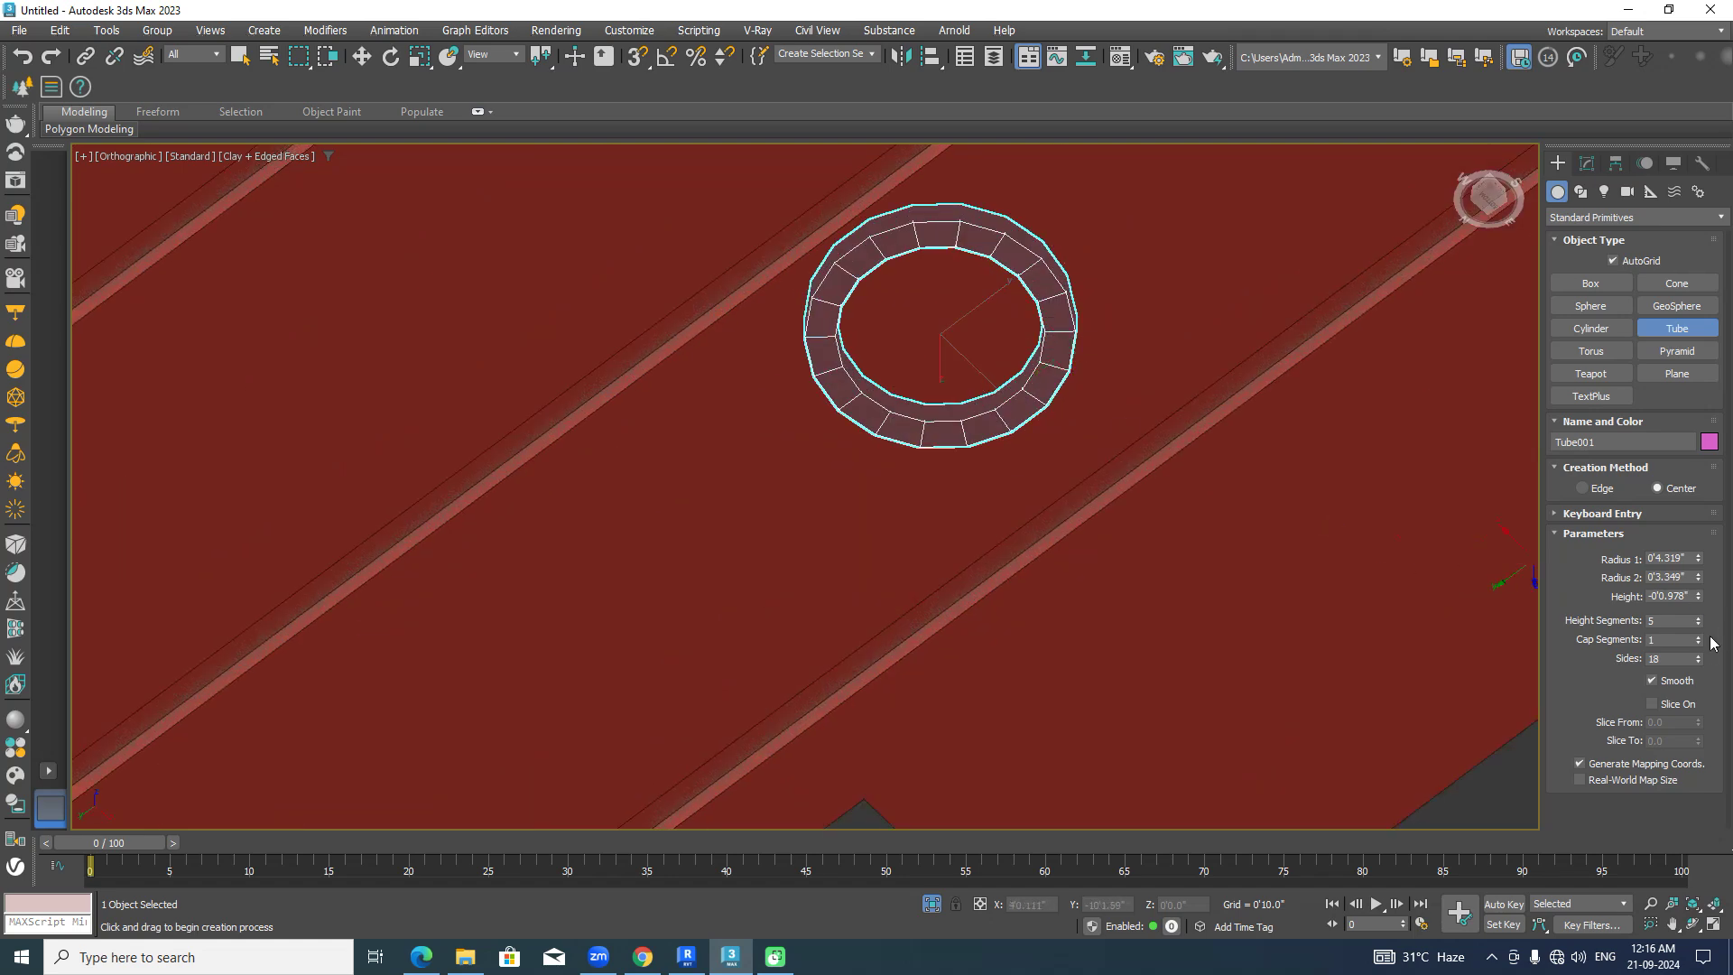
Increase the tube's sides to 248 and set its height to 0.2 in.
{"action": "mouse_move", "coordinate": [1698, 596]}
{"action": "left_mouse_down"}
{"action": "mouse_move", "coordinate": [1724, 462]}
{"action": "mouse_move", "coordinate": [1722, 581]}
{"action": "left_mouse_up"}
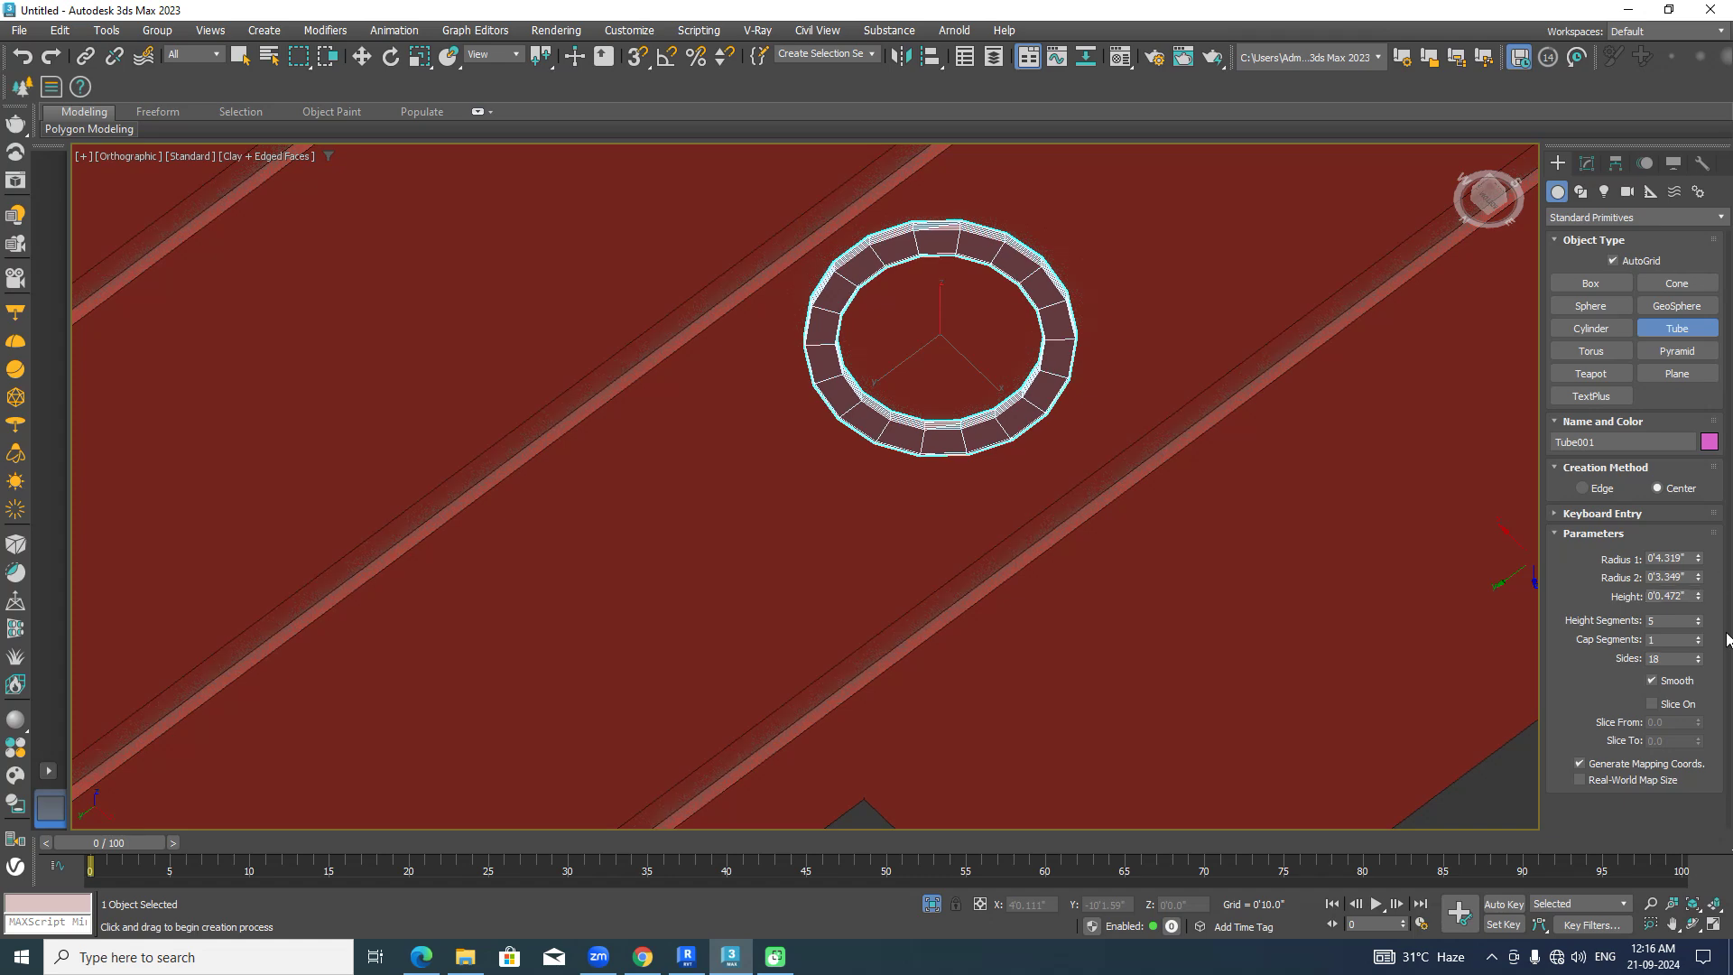
{"action": "left_click_drag", "start_coordinate": [1700, 665], "coordinate": [1726, 578]}
{"action": "double_click", "coordinate": [1687, 593]}
{"action": "type", "text": "0.2"}
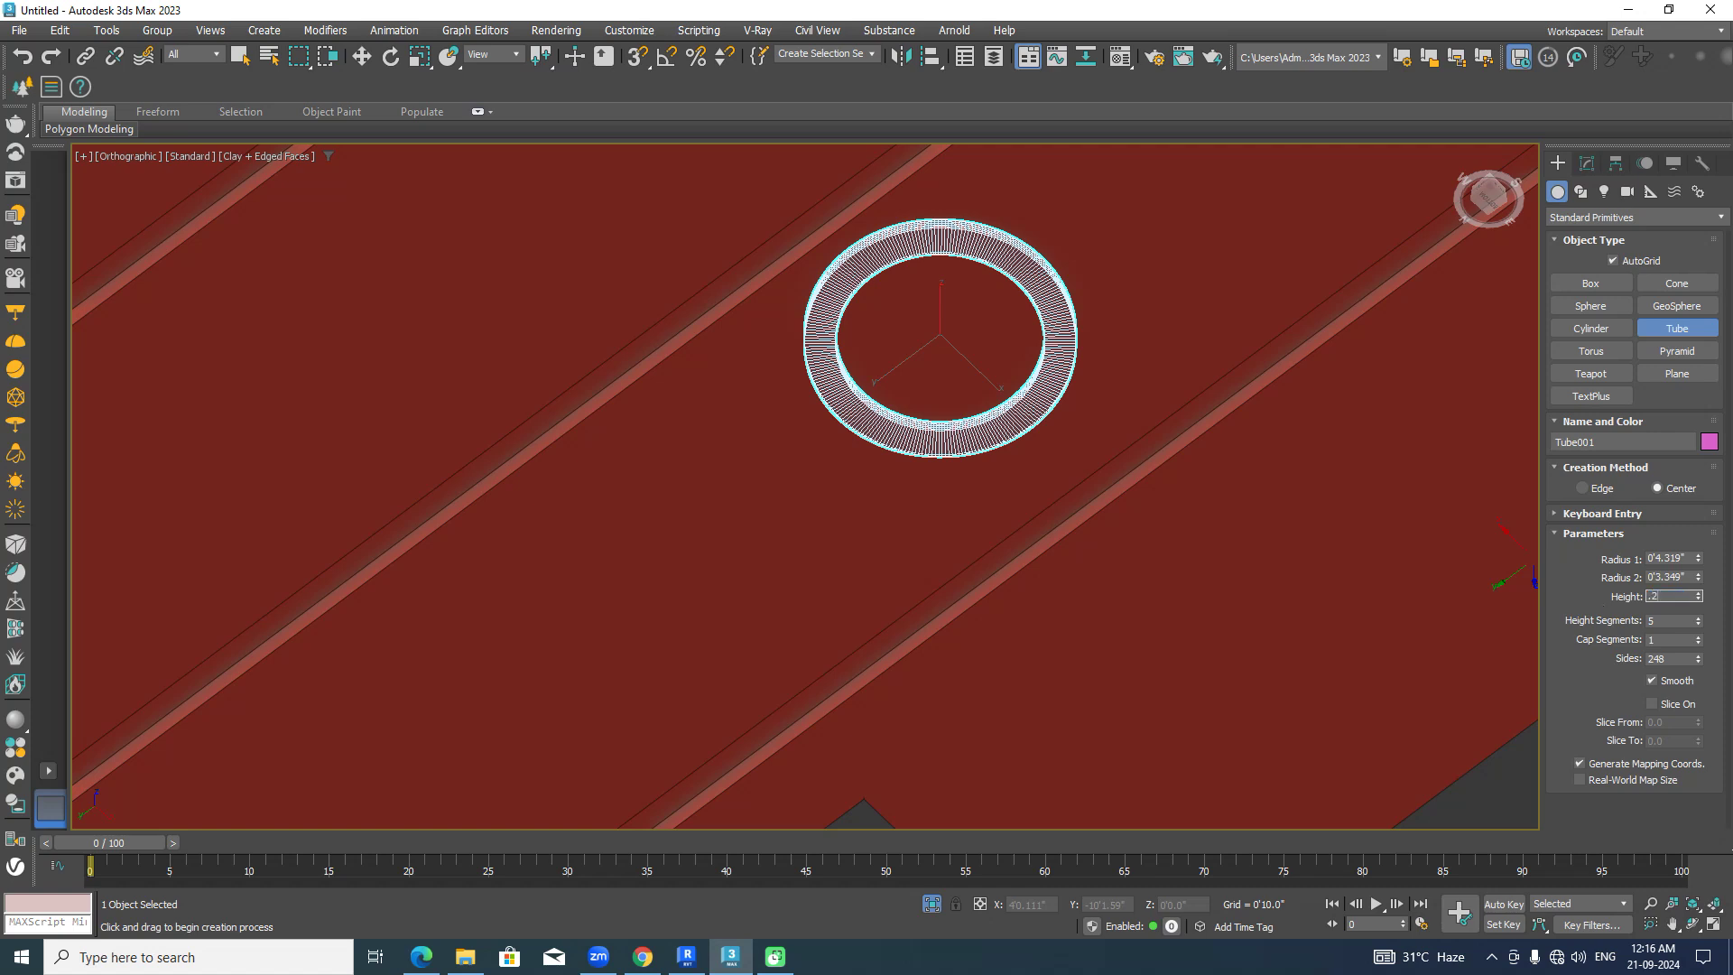
{"action": "key", "text": "Return"}
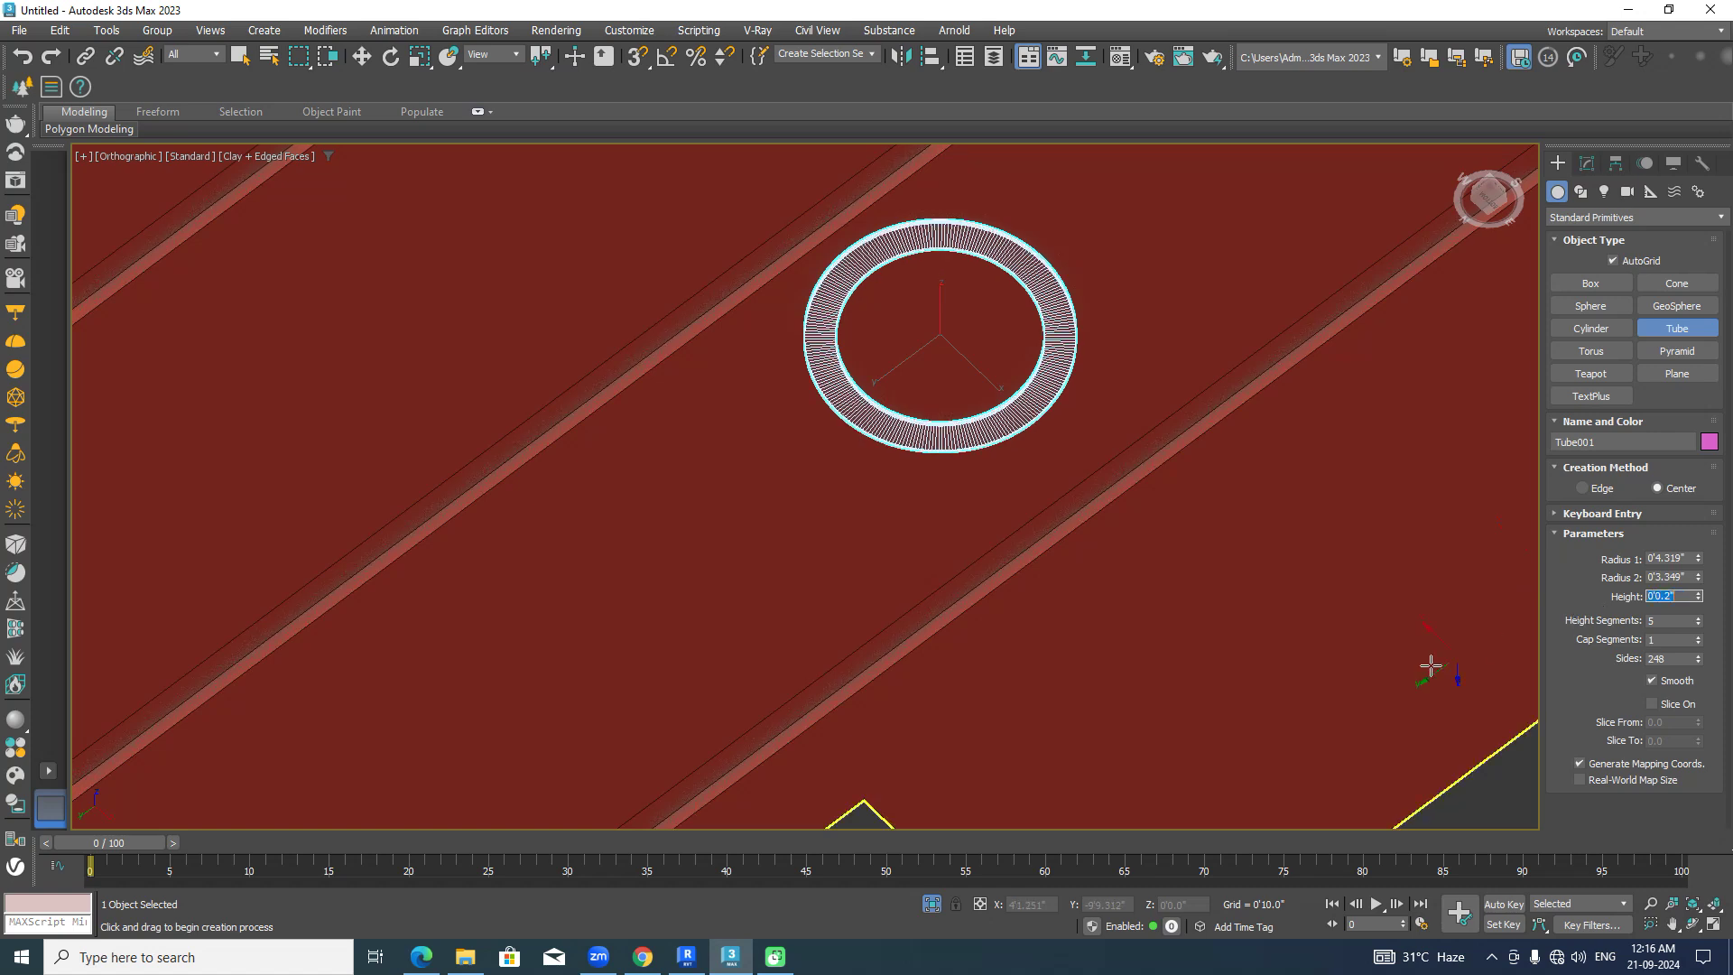
Set the tube's Radius 2 to 4 in and Radius 1 to 5 in.
{"action": "double_click", "coordinate": [1683, 577]}
{"action": "type", "text": "4"}
{"action": "key", "text": "Return"}
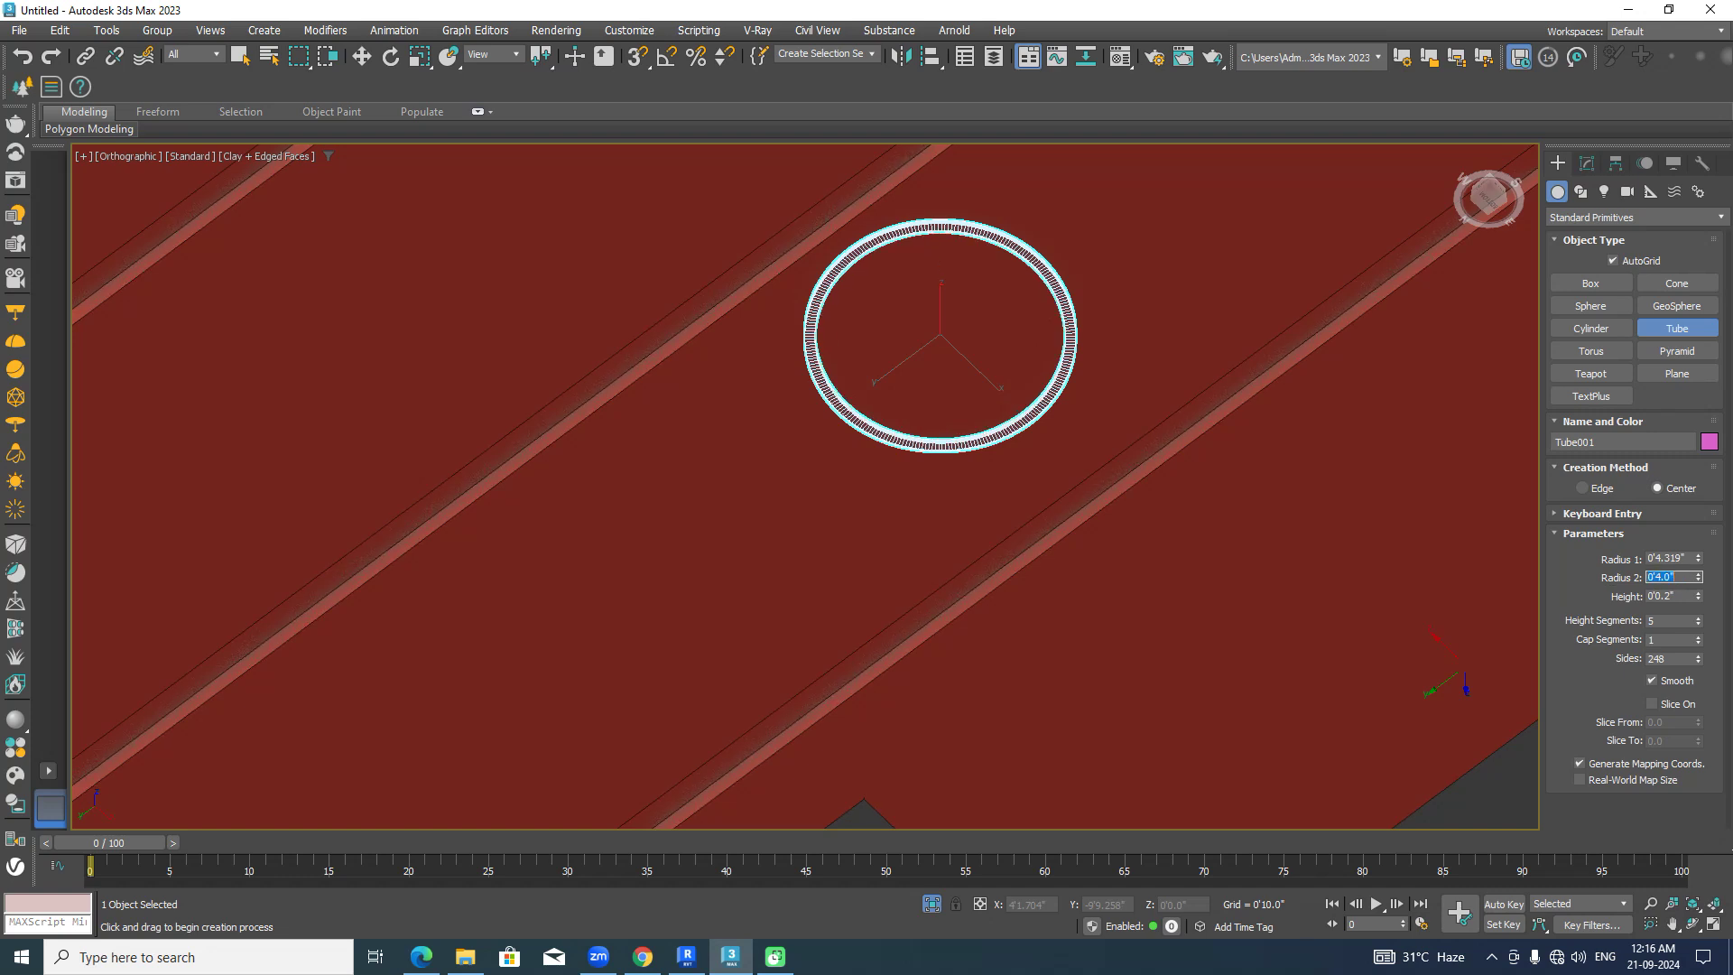
{"action": "double_click", "coordinate": [1689, 557]}
{"action": "type", "text": "6"}
{"action": "key", "text": "Return"}
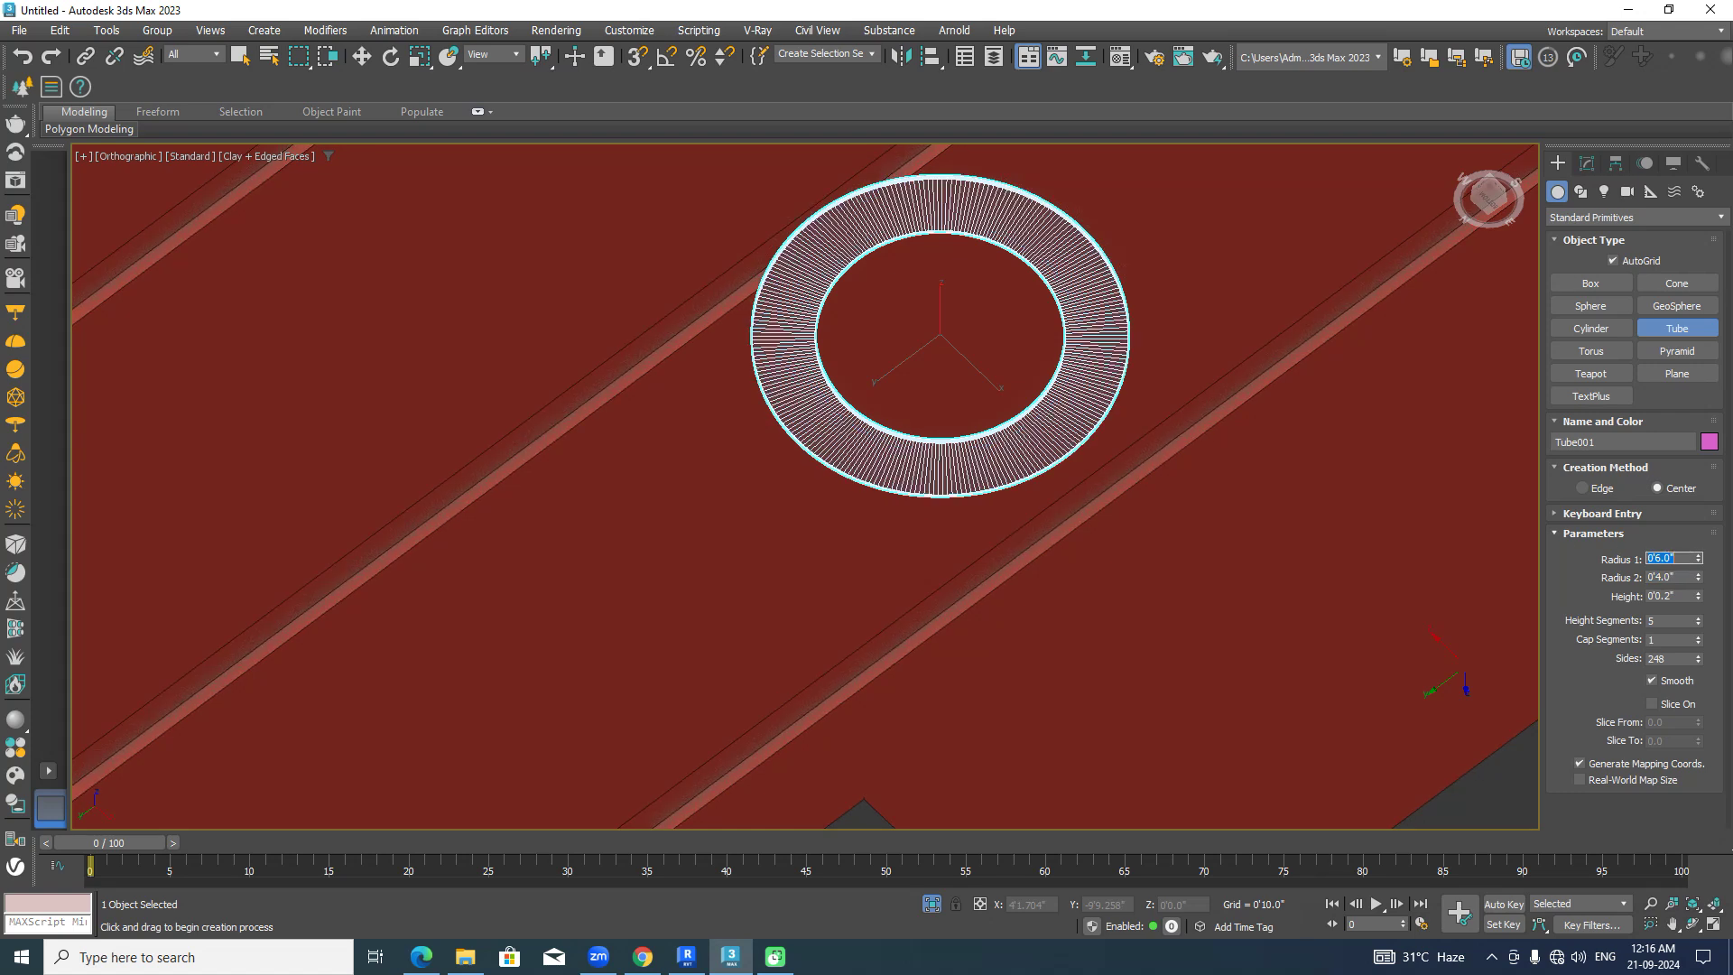
{"action": "key", "text": "Return"}
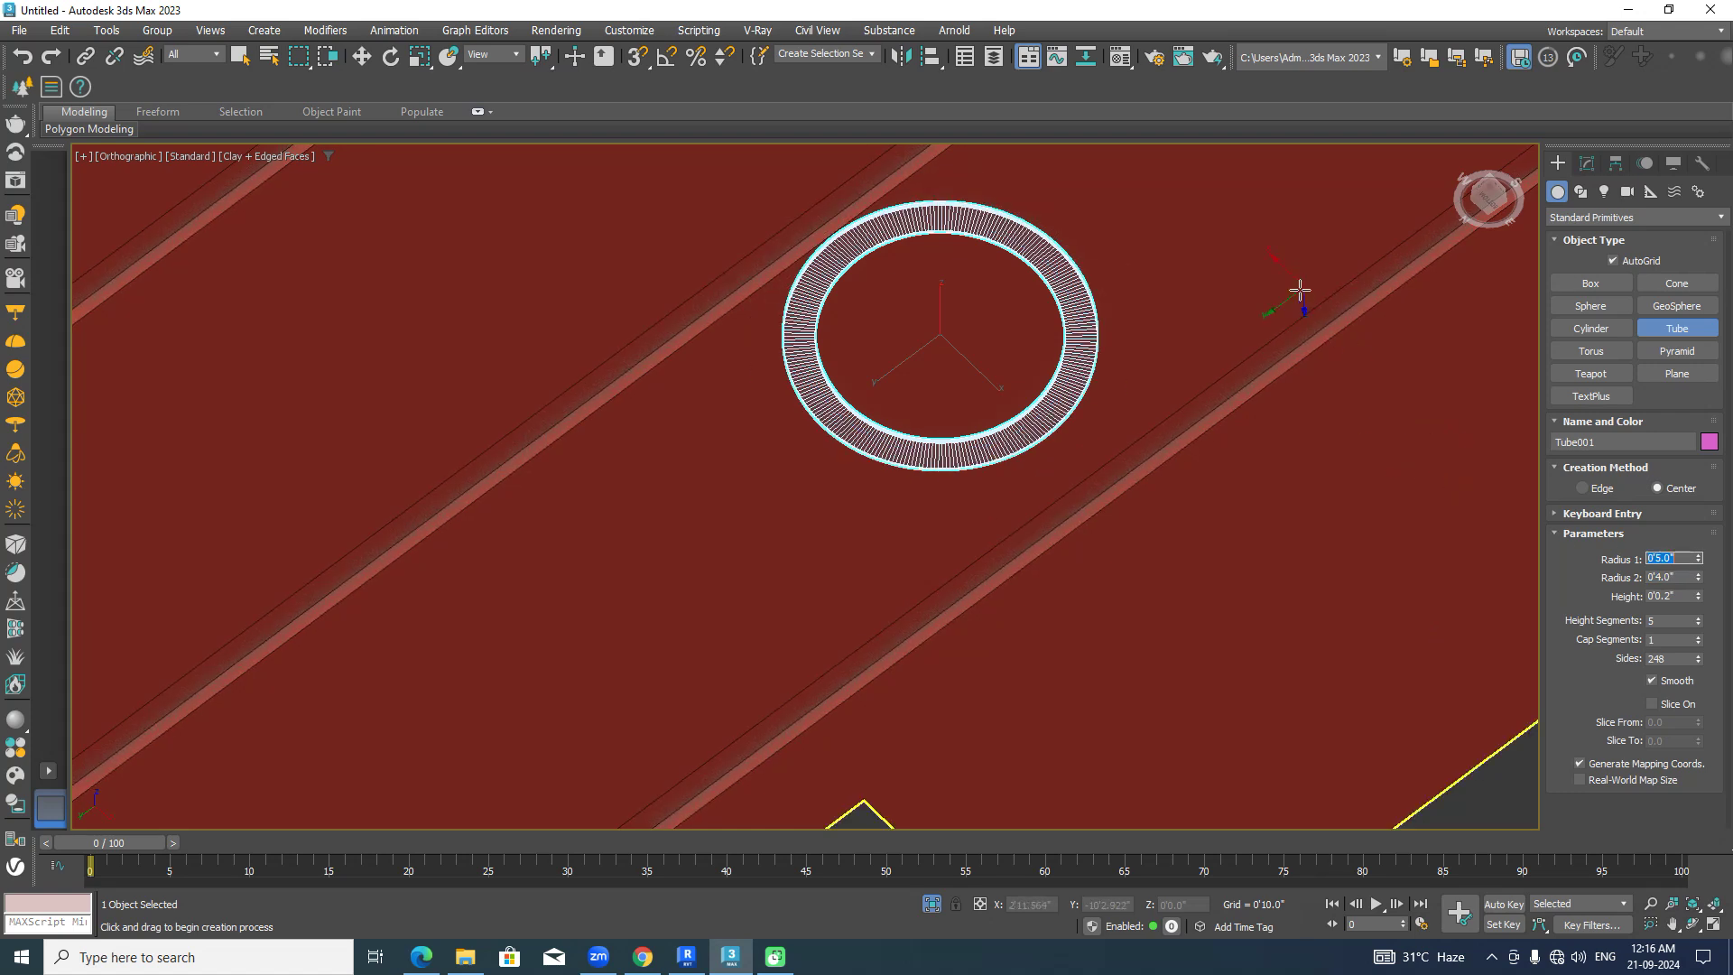
Create a cylinder beside the tube, about 3.75 in radius and 1.1 in high, and raise its sides to 141.
{"action": "key", "text": "w"}
{"action": "left_click", "coordinate": [1602, 332]}
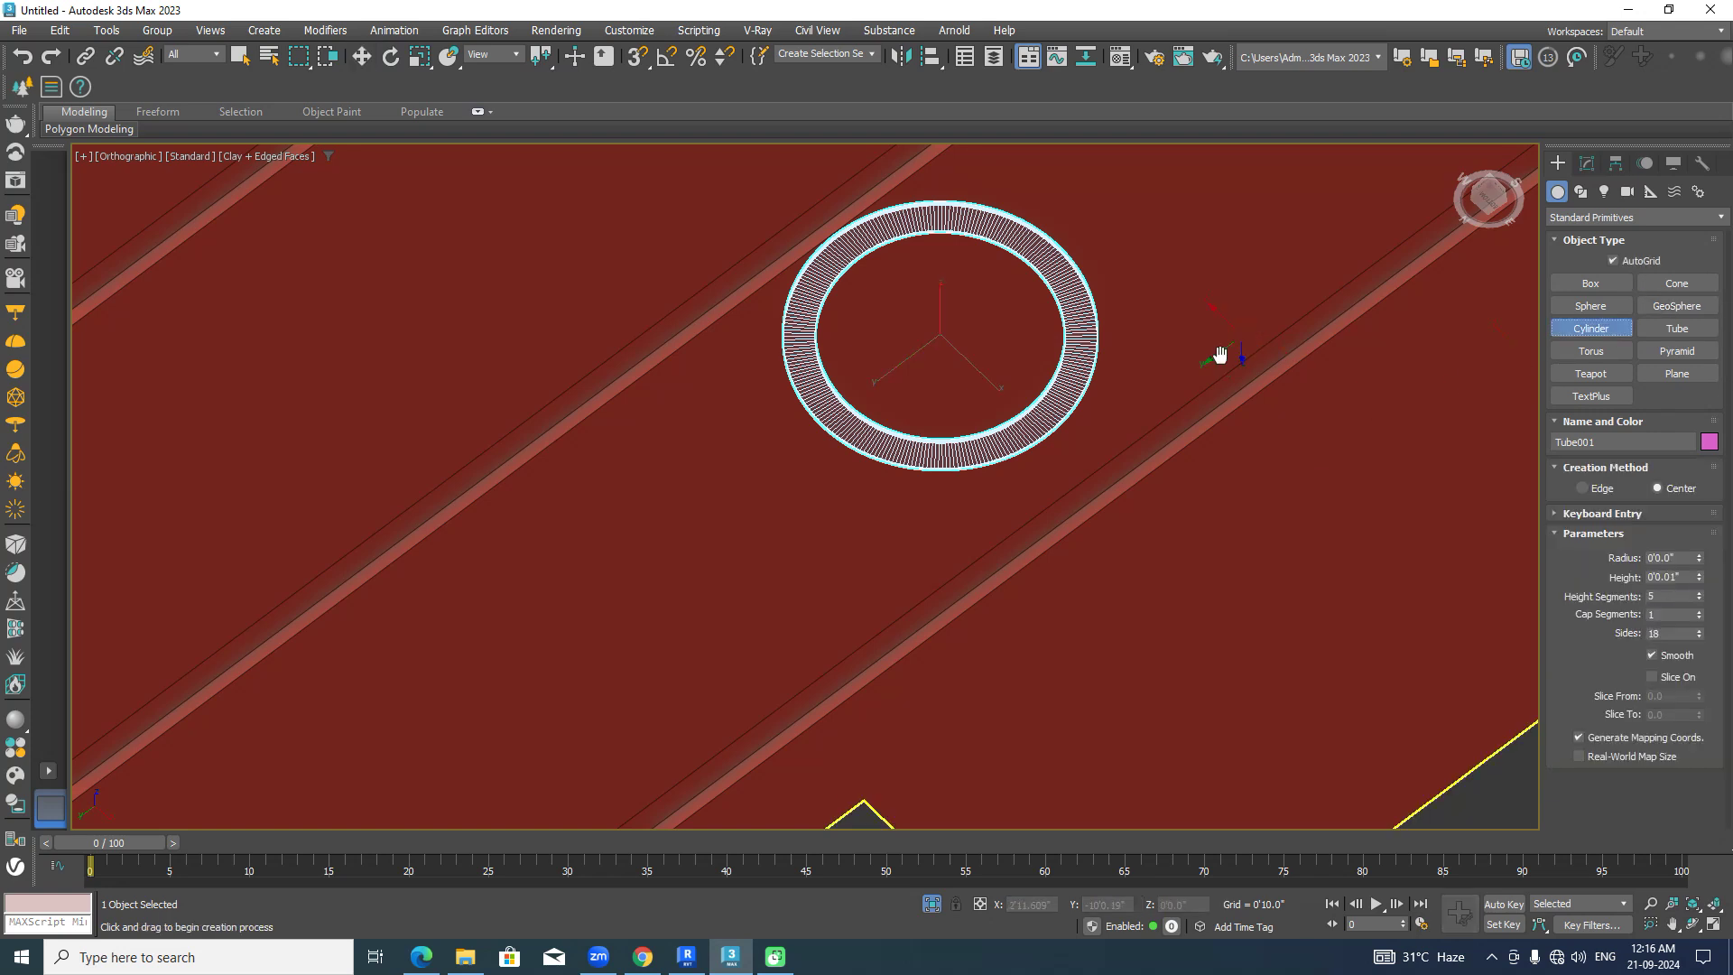
{"action": "middle_click_drag", "start_coordinate": [1246, 333], "coordinate": [1125, 439]}
{"action": "left_click_drag", "start_coordinate": [1134, 290], "coordinate": [1180, 375]}
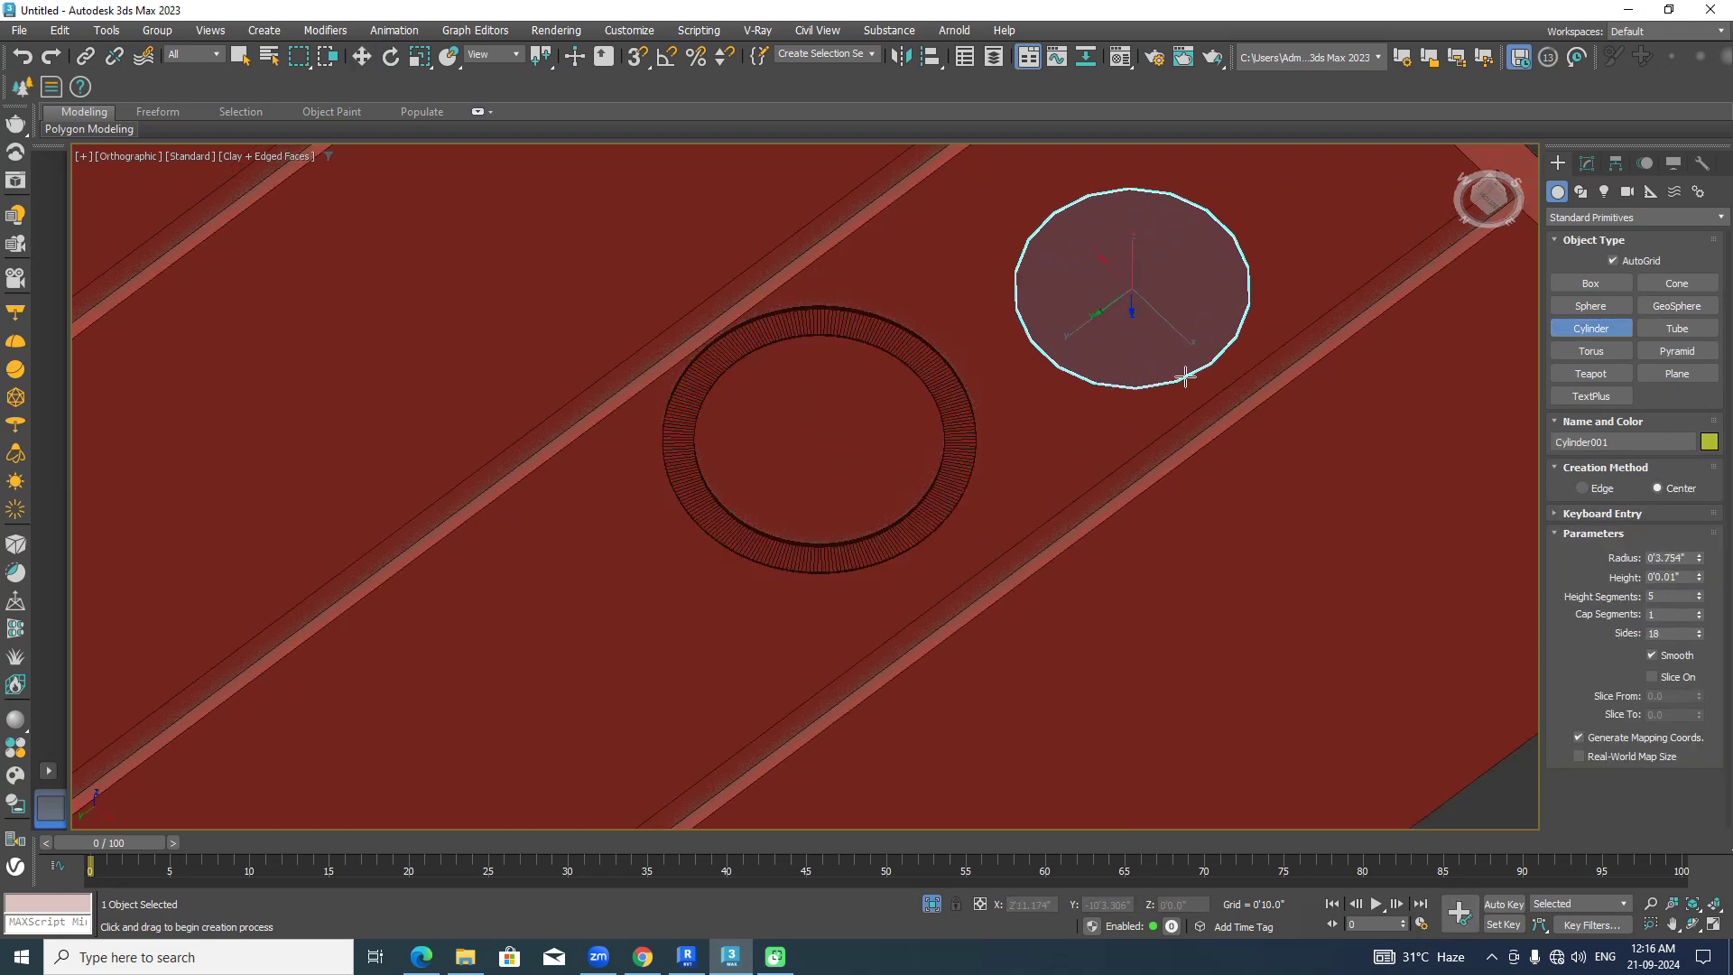
{"action": "left_click", "coordinate": [1233, 411]}
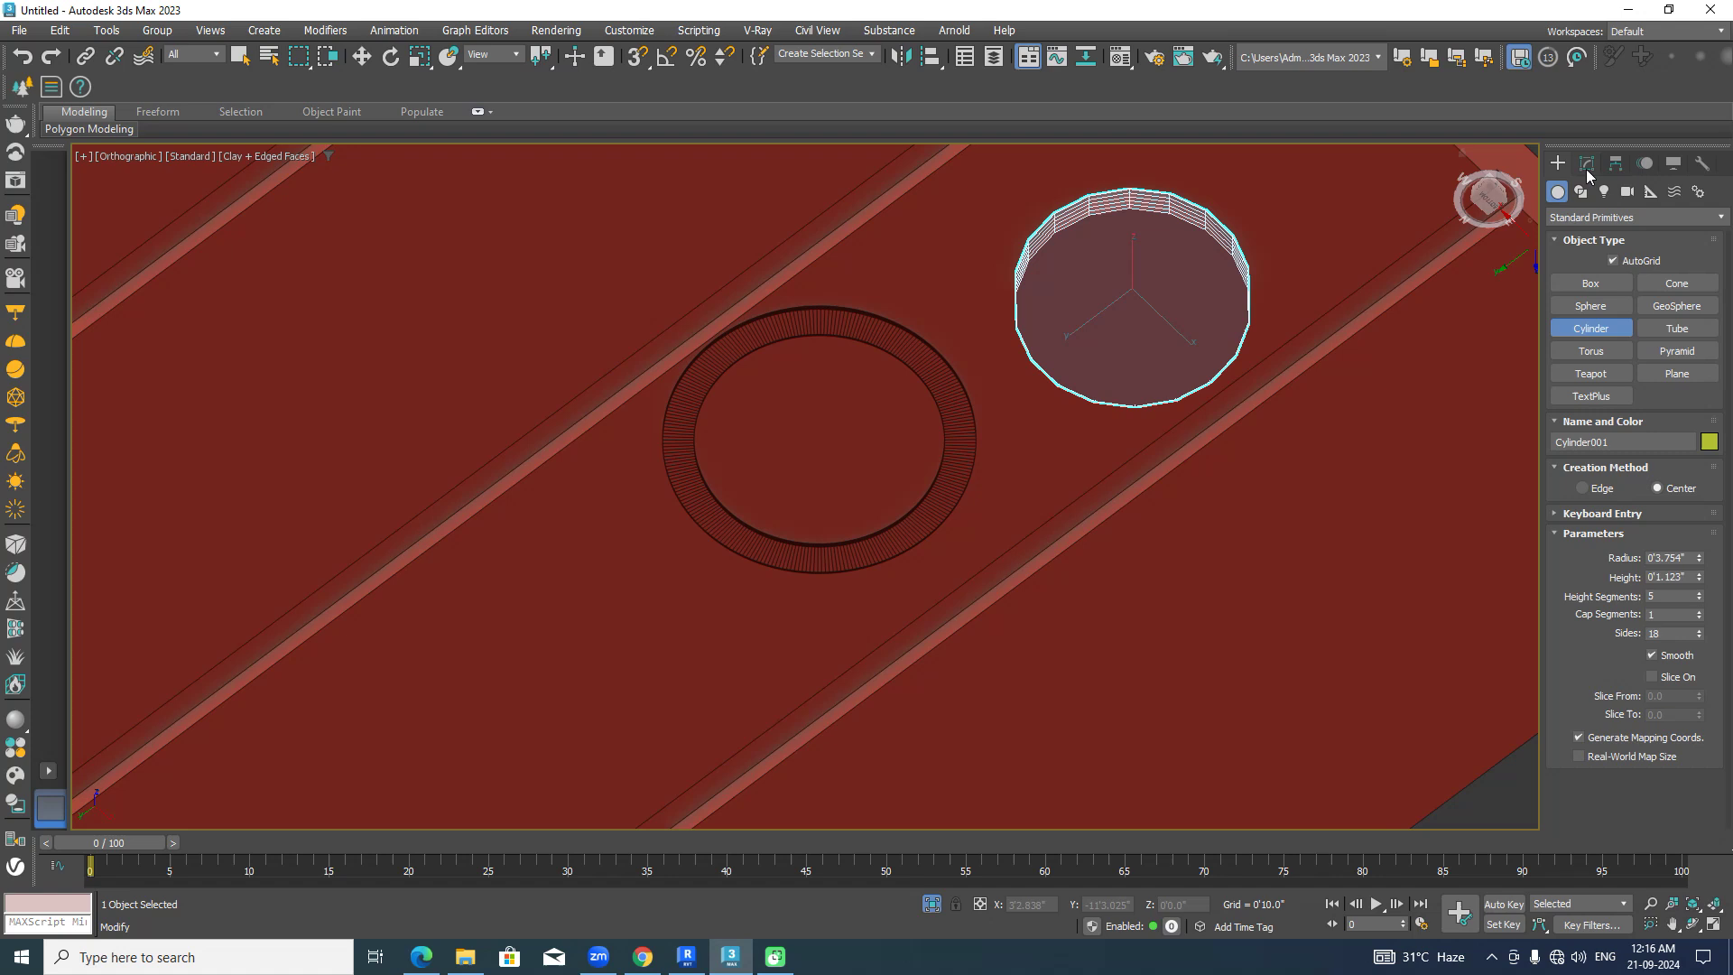
{"action": "left_click", "coordinate": [1587, 164]}
{"action": "left_click_drag", "start_coordinate": [1703, 507], "coordinate": [1703, 361]}
{"action": "right_click", "coordinate": [987, 439]}
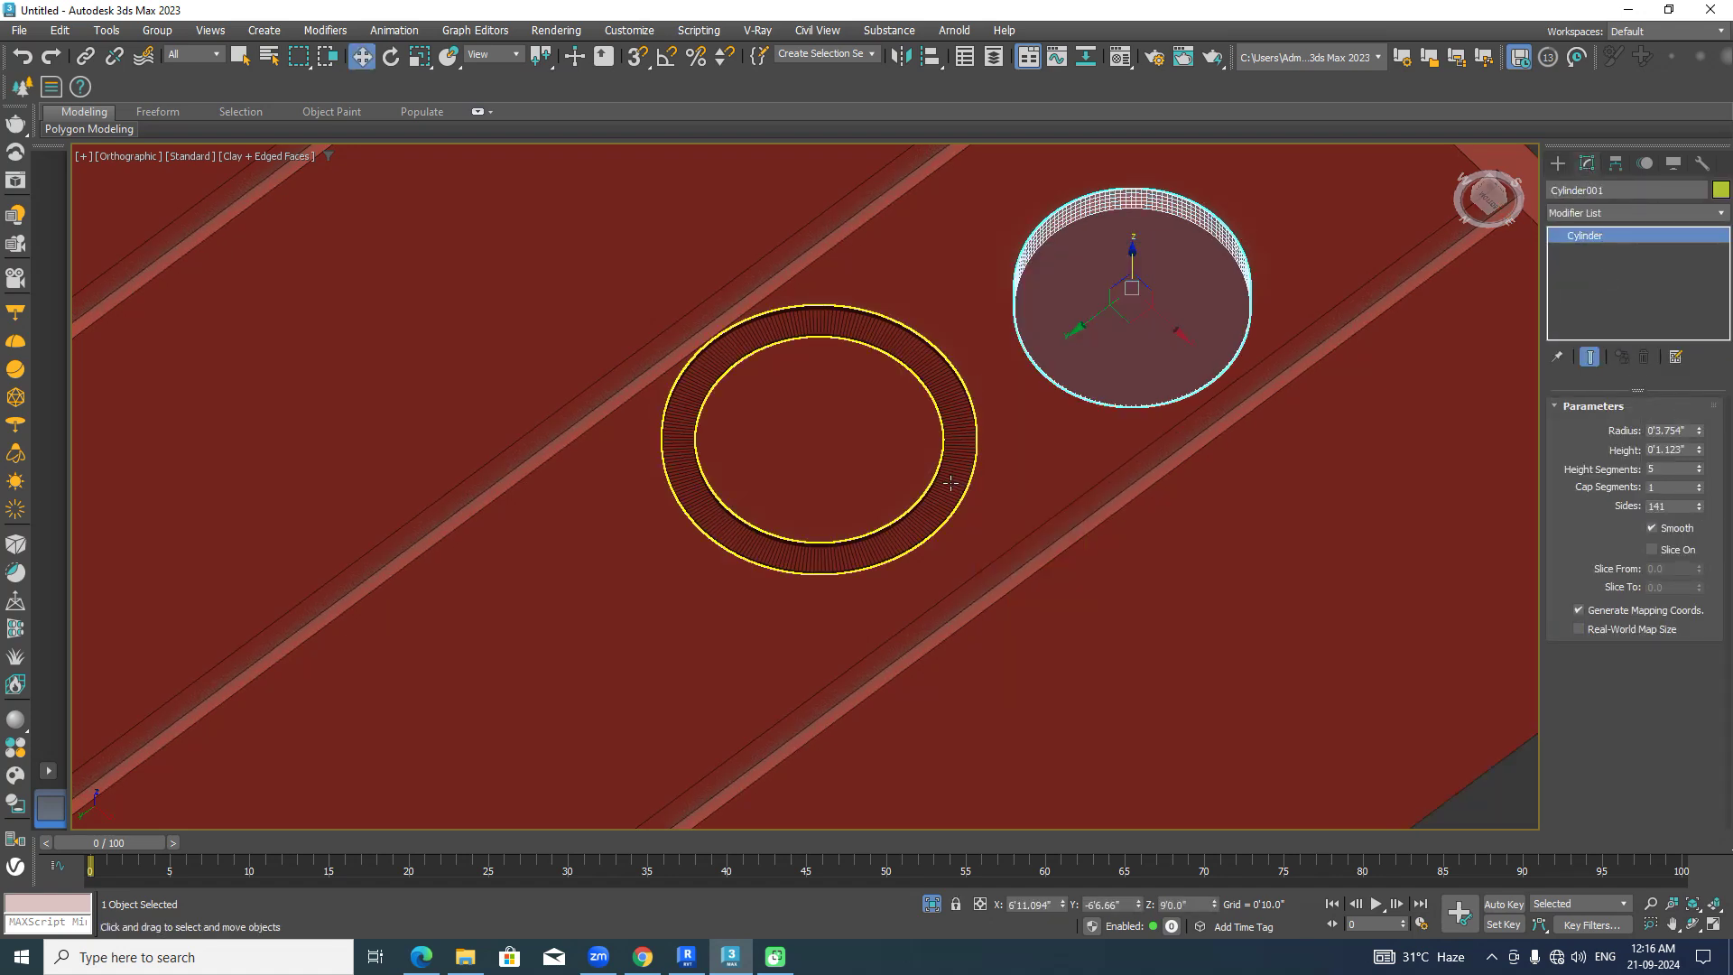
Set the cylinder's radius to 4 in and its height to 0.1 in.
{"action": "left_click", "coordinate": [955, 483]}
{"action": "left_click", "coordinate": [1173, 360]}
{"action": "double_click", "coordinate": [1672, 430]}
{"action": "type", "text": "4\""}
{"action": "key", "text": "Return"}
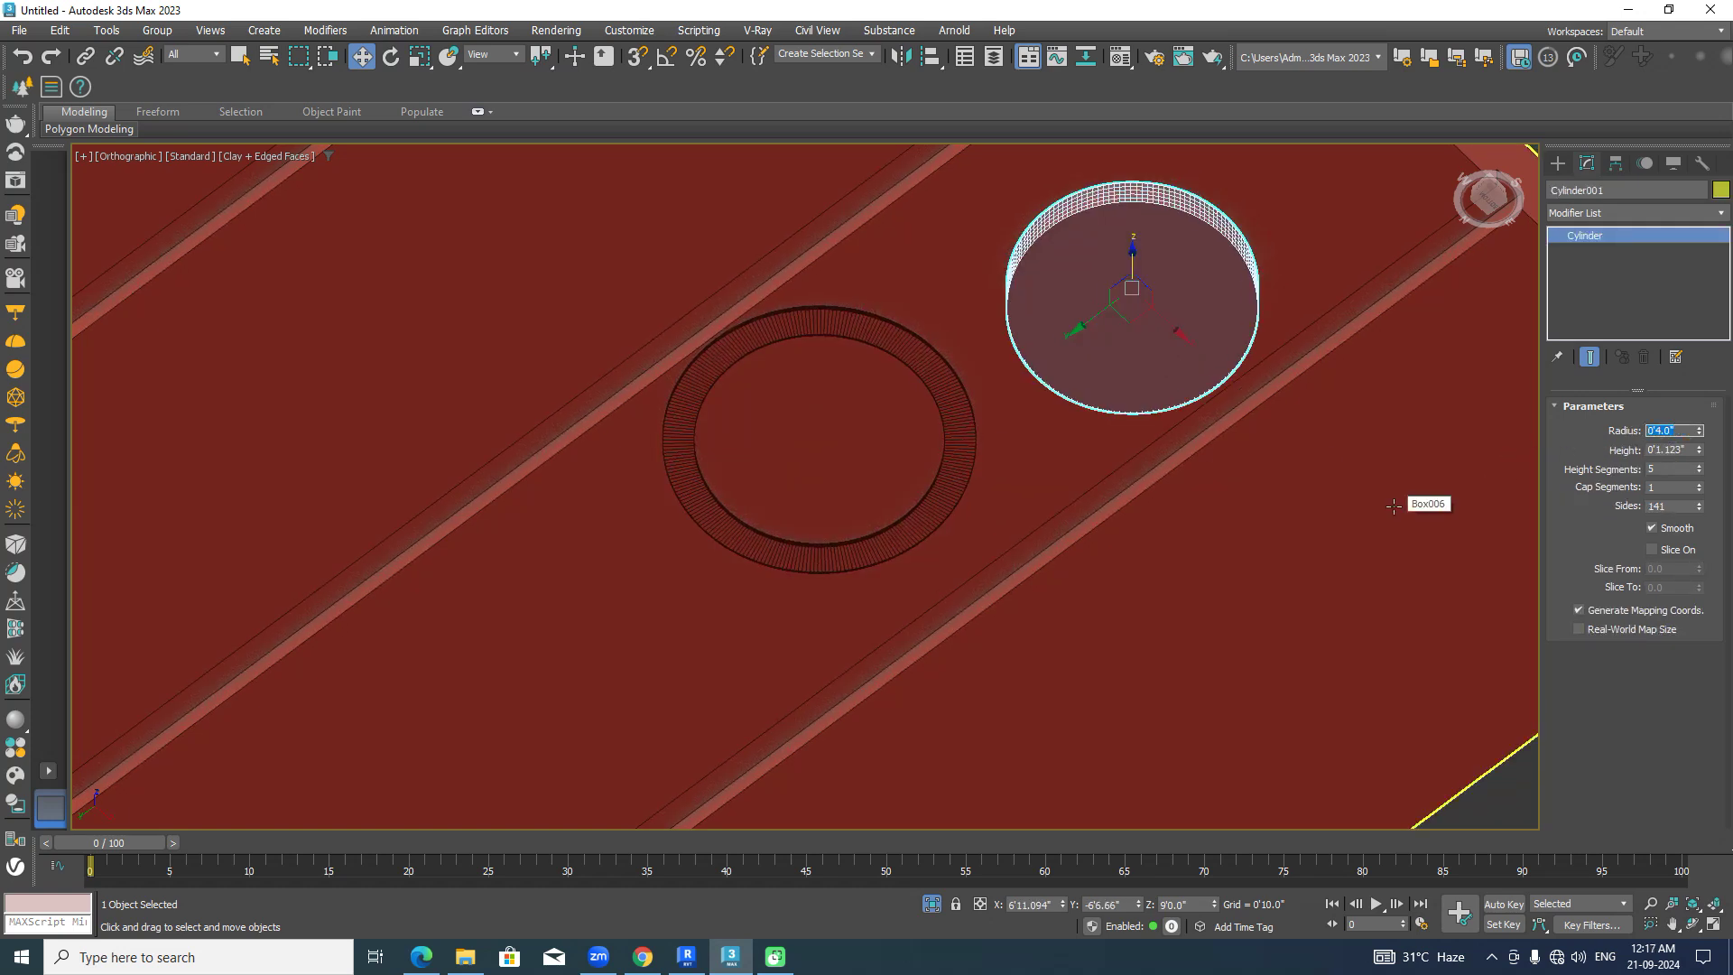
{"action": "left_click", "coordinate": [940, 487]}
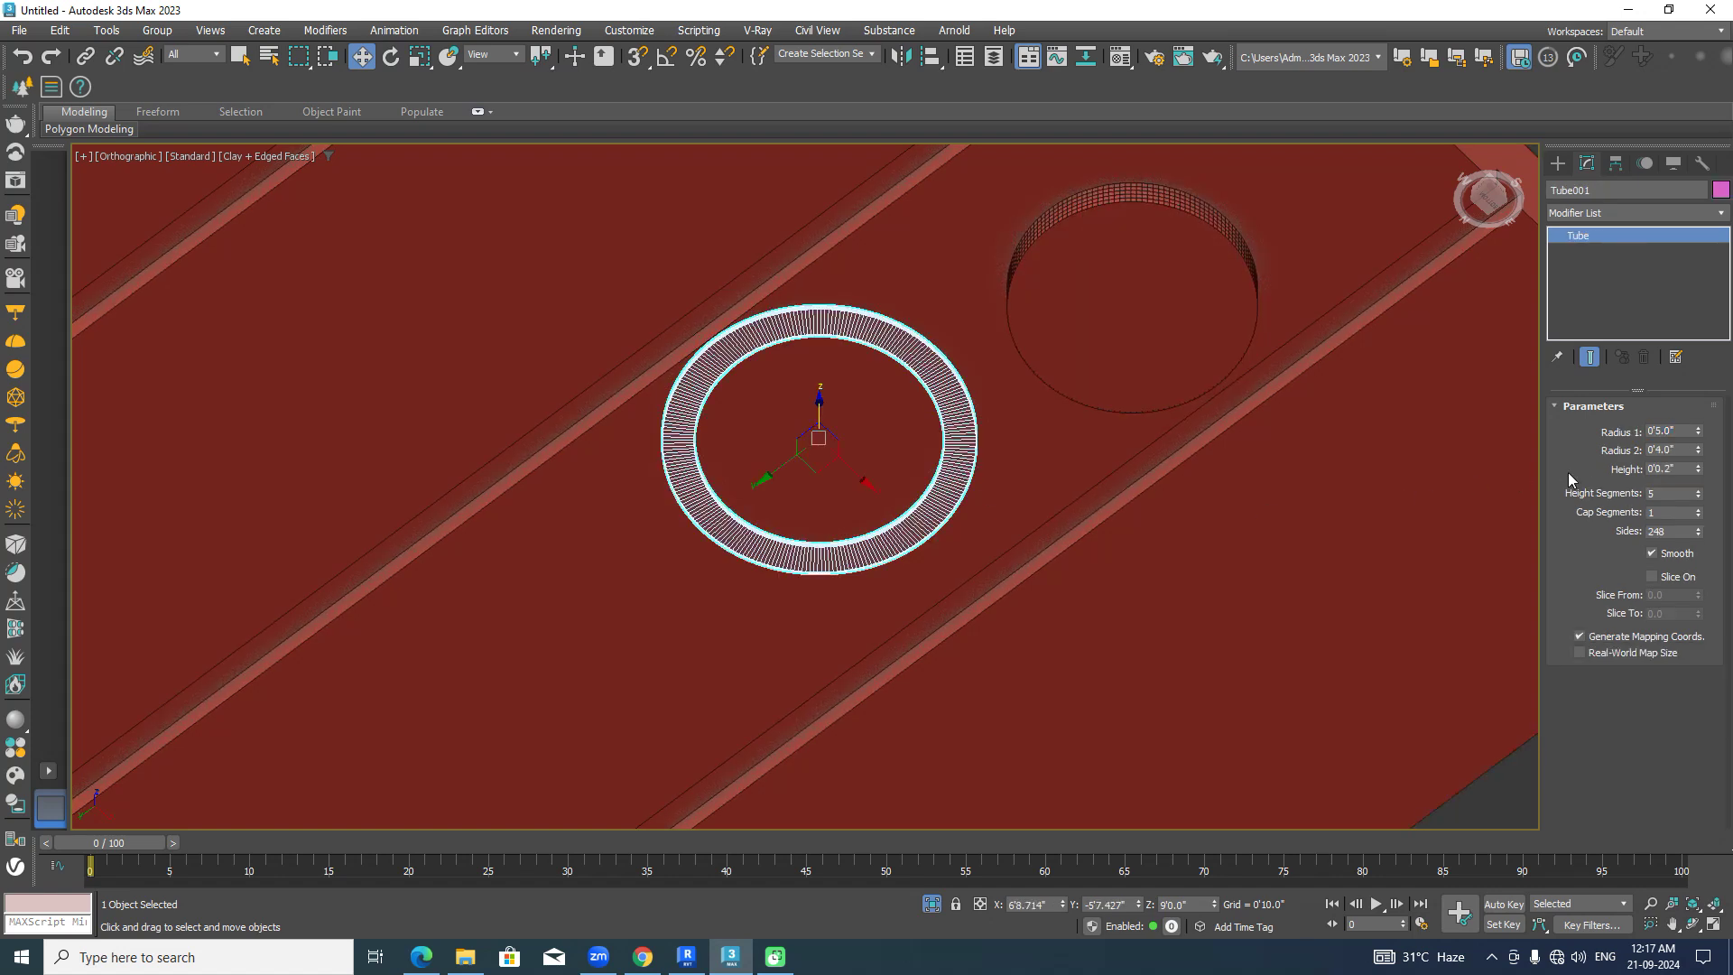
{"action": "left_click", "coordinate": [1178, 348]}
{"action": "double_click", "coordinate": [1682, 454]}
{"action": "type", "text": "0.1"}
{"action": "key", "text": "Return"}
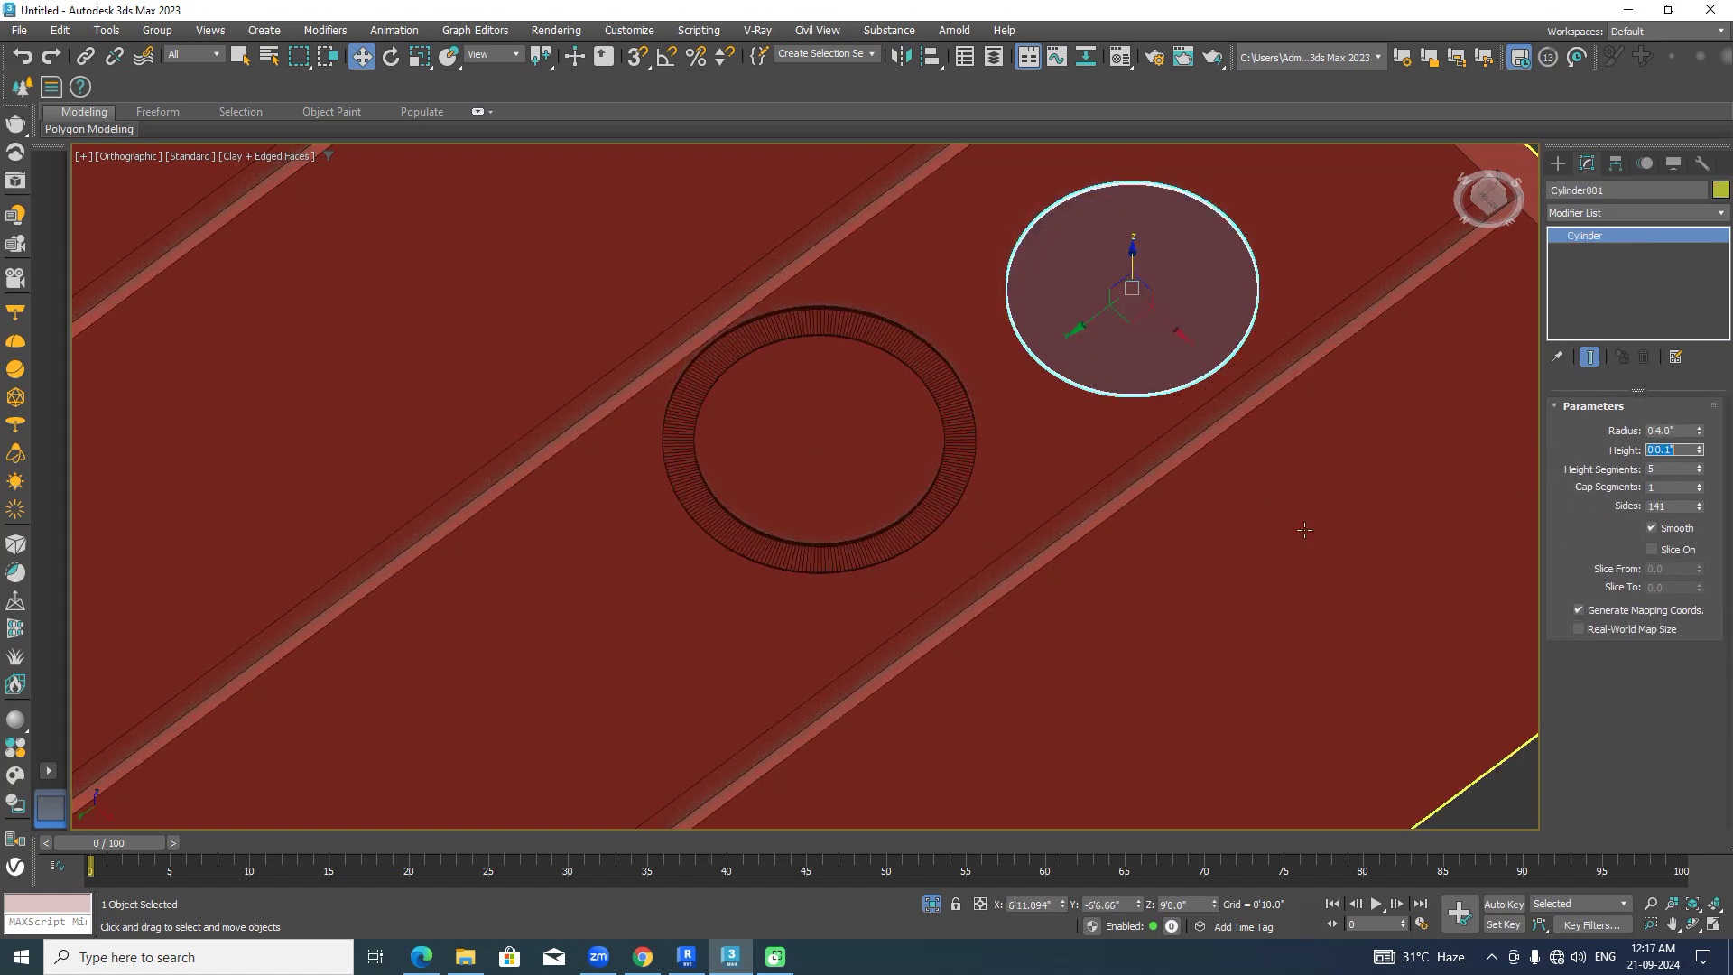
Align the cylinder to the tube in X, Y and Z position, center to center.
{"action": "left_click", "coordinate": [930, 57]}
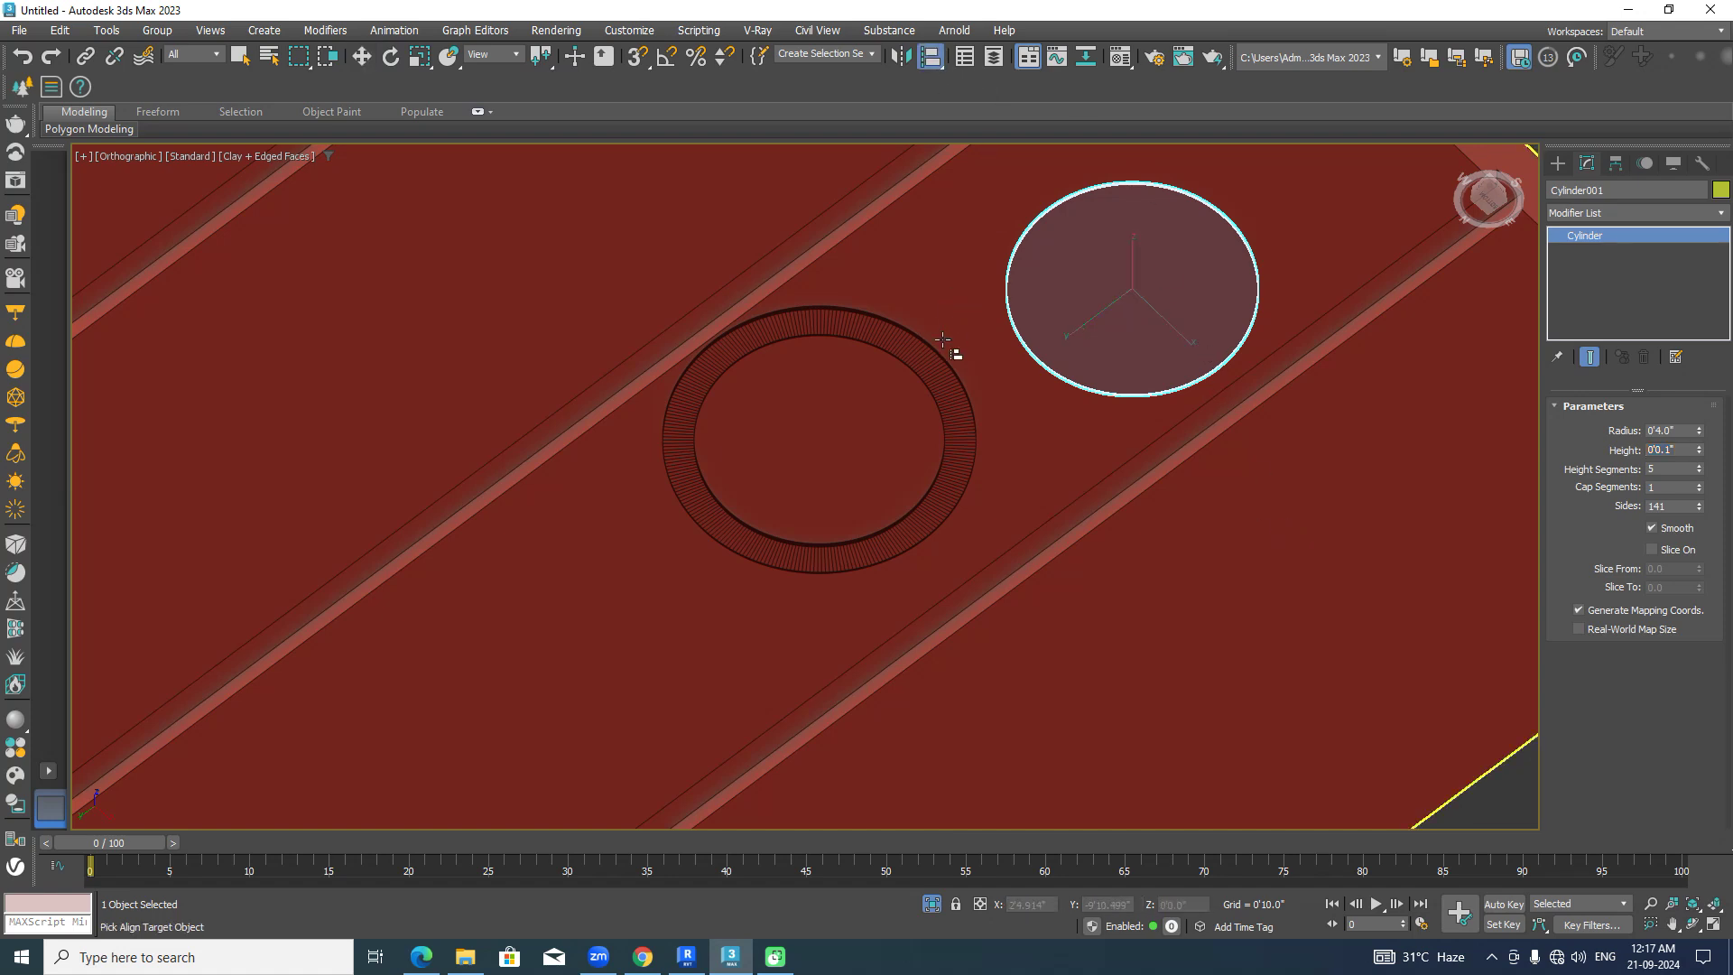
{"action": "left_click", "coordinate": [942, 338]}
{"action": "left_click", "coordinate": [1139, 404]}
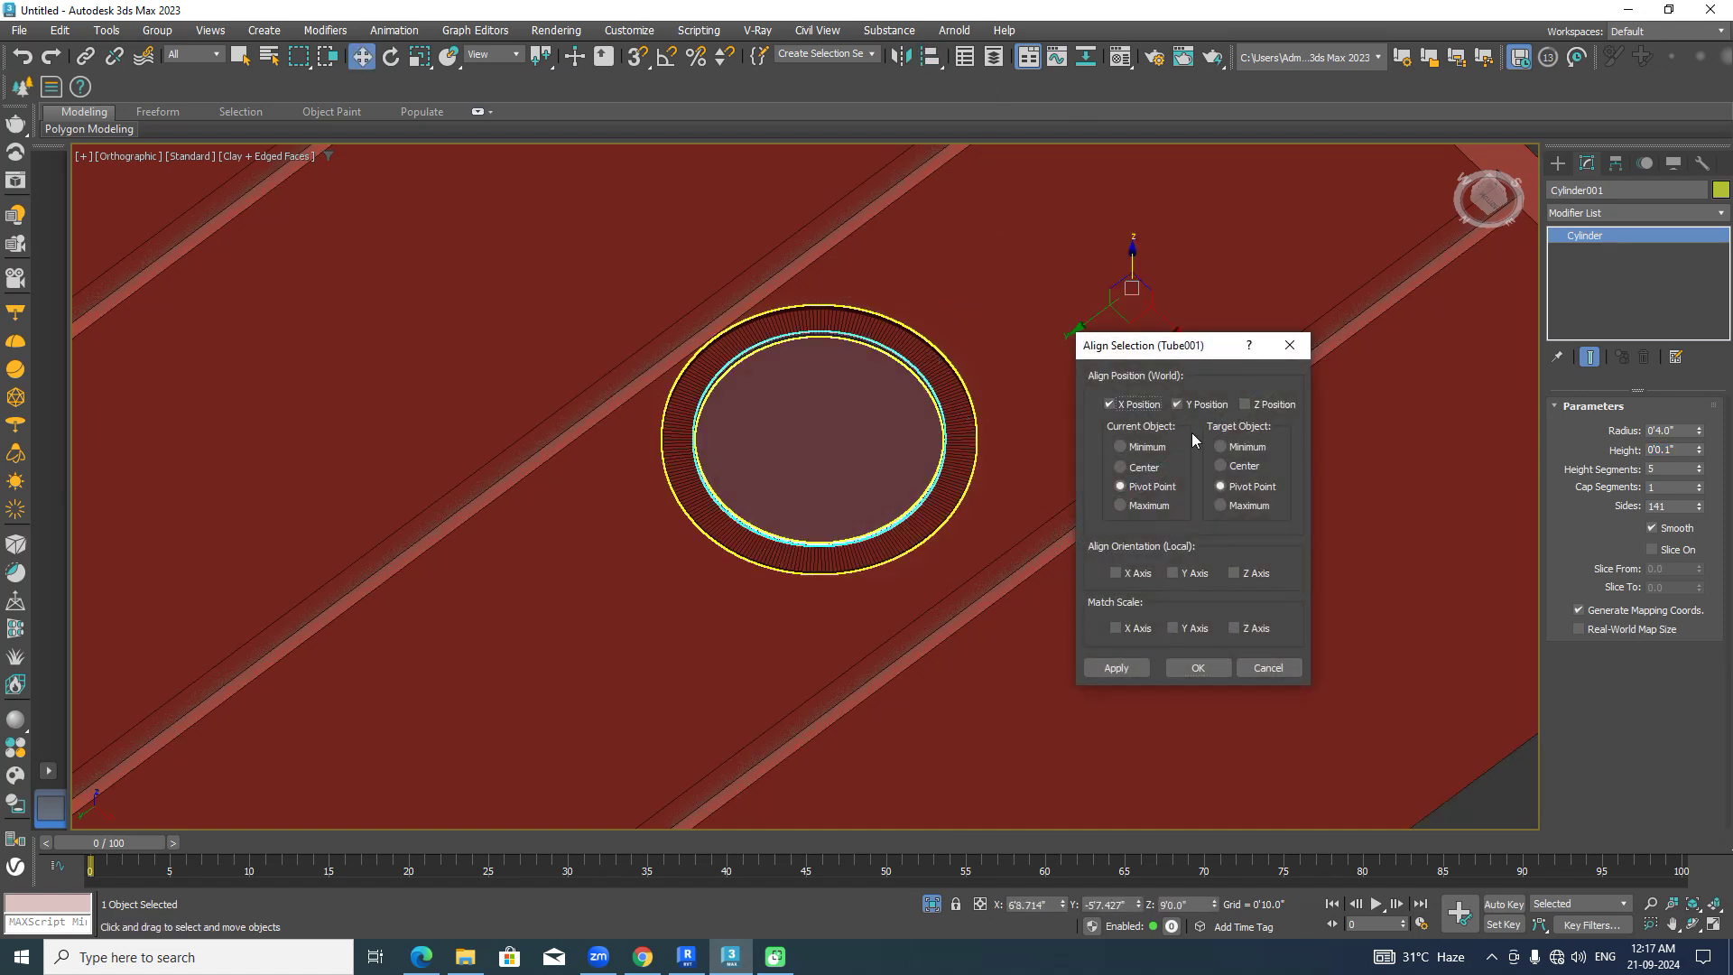
{"action": "left_click", "coordinate": [1245, 405]}
{"action": "left_click", "coordinate": [1220, 466]}
{"action": "left_click", "coordinate": [1121, 466]}
{"action": "left_click", "coordinate": [1190, 667]}
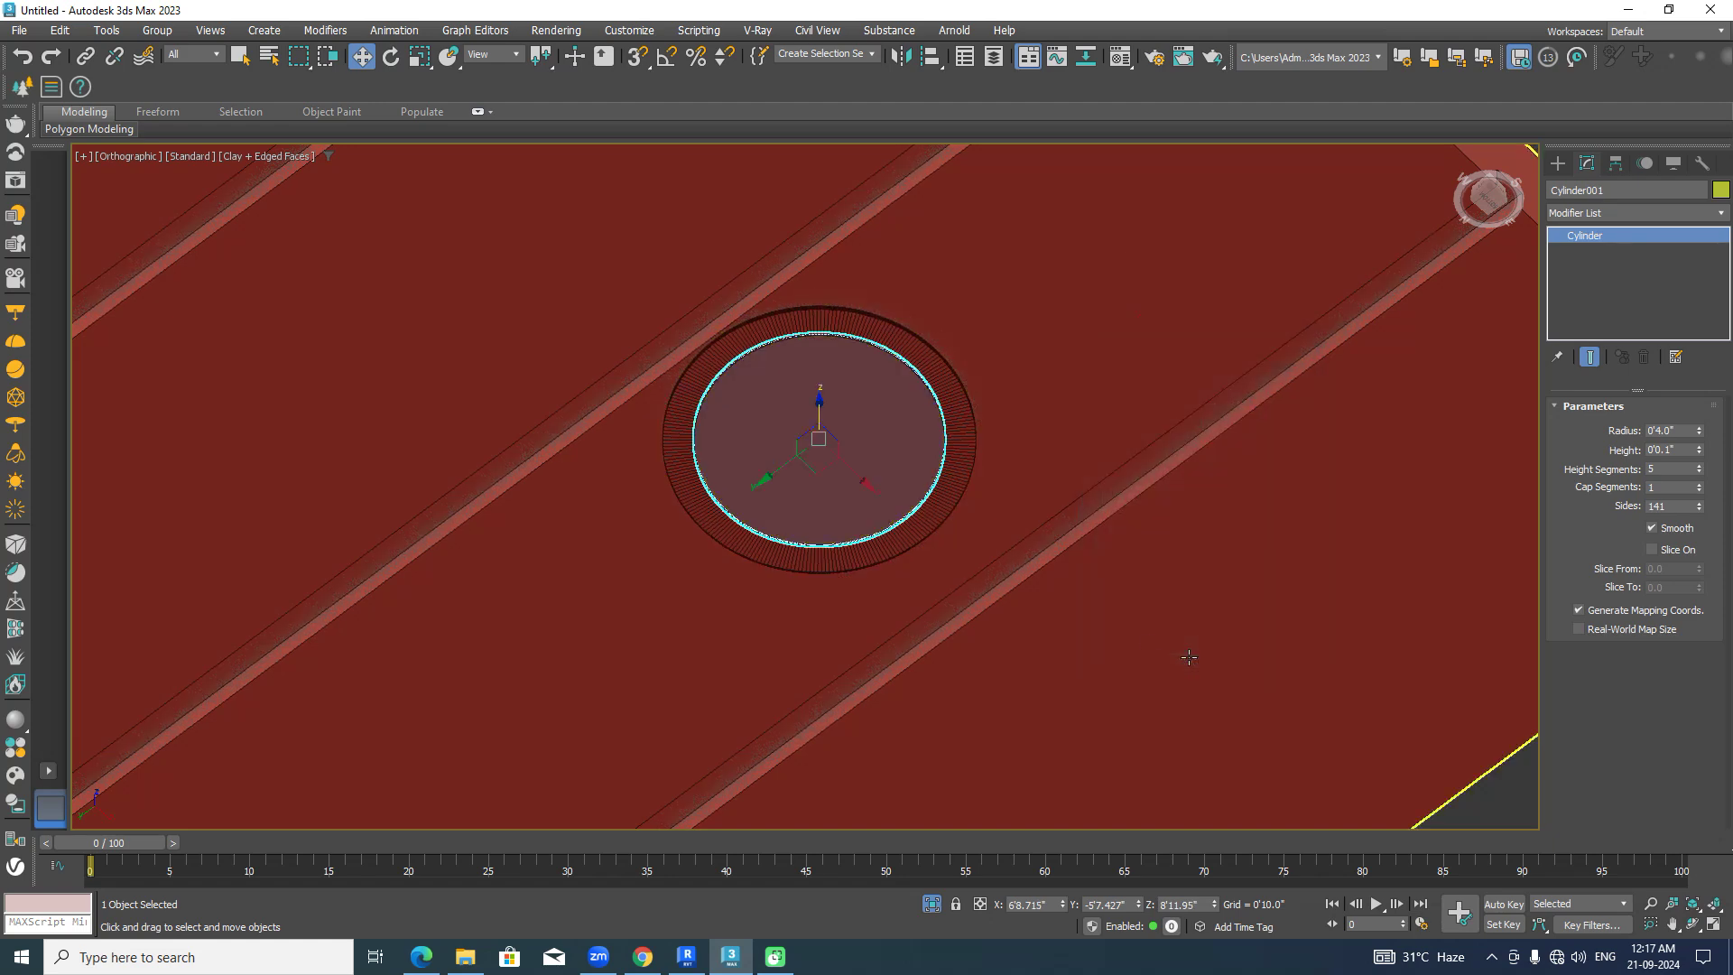
Group the tube and the cylinder under the default group name.
{"action": "left_click", "coordinate": [1078, 439]}
{"action": "left_click", "coordinate": [971, 478]}
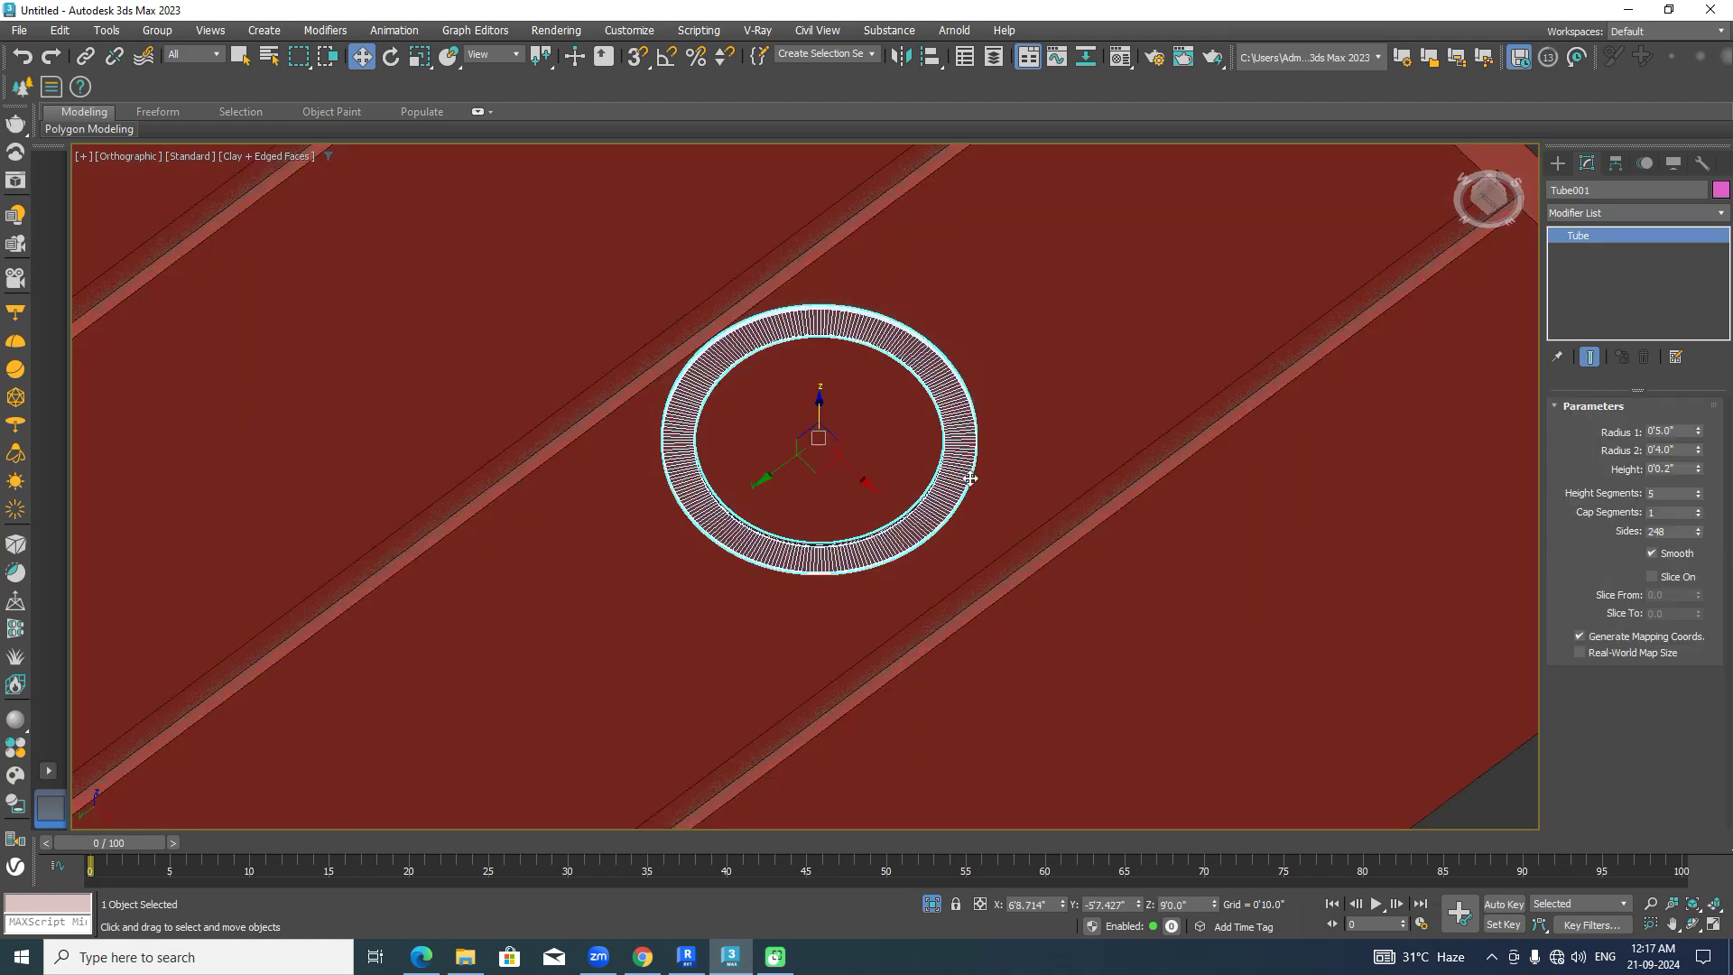
{"action": "left_click", "coordinate": [886, 431], "text": "ctrl"}
{"action": "left_click", "coordinate": [158, 30]}
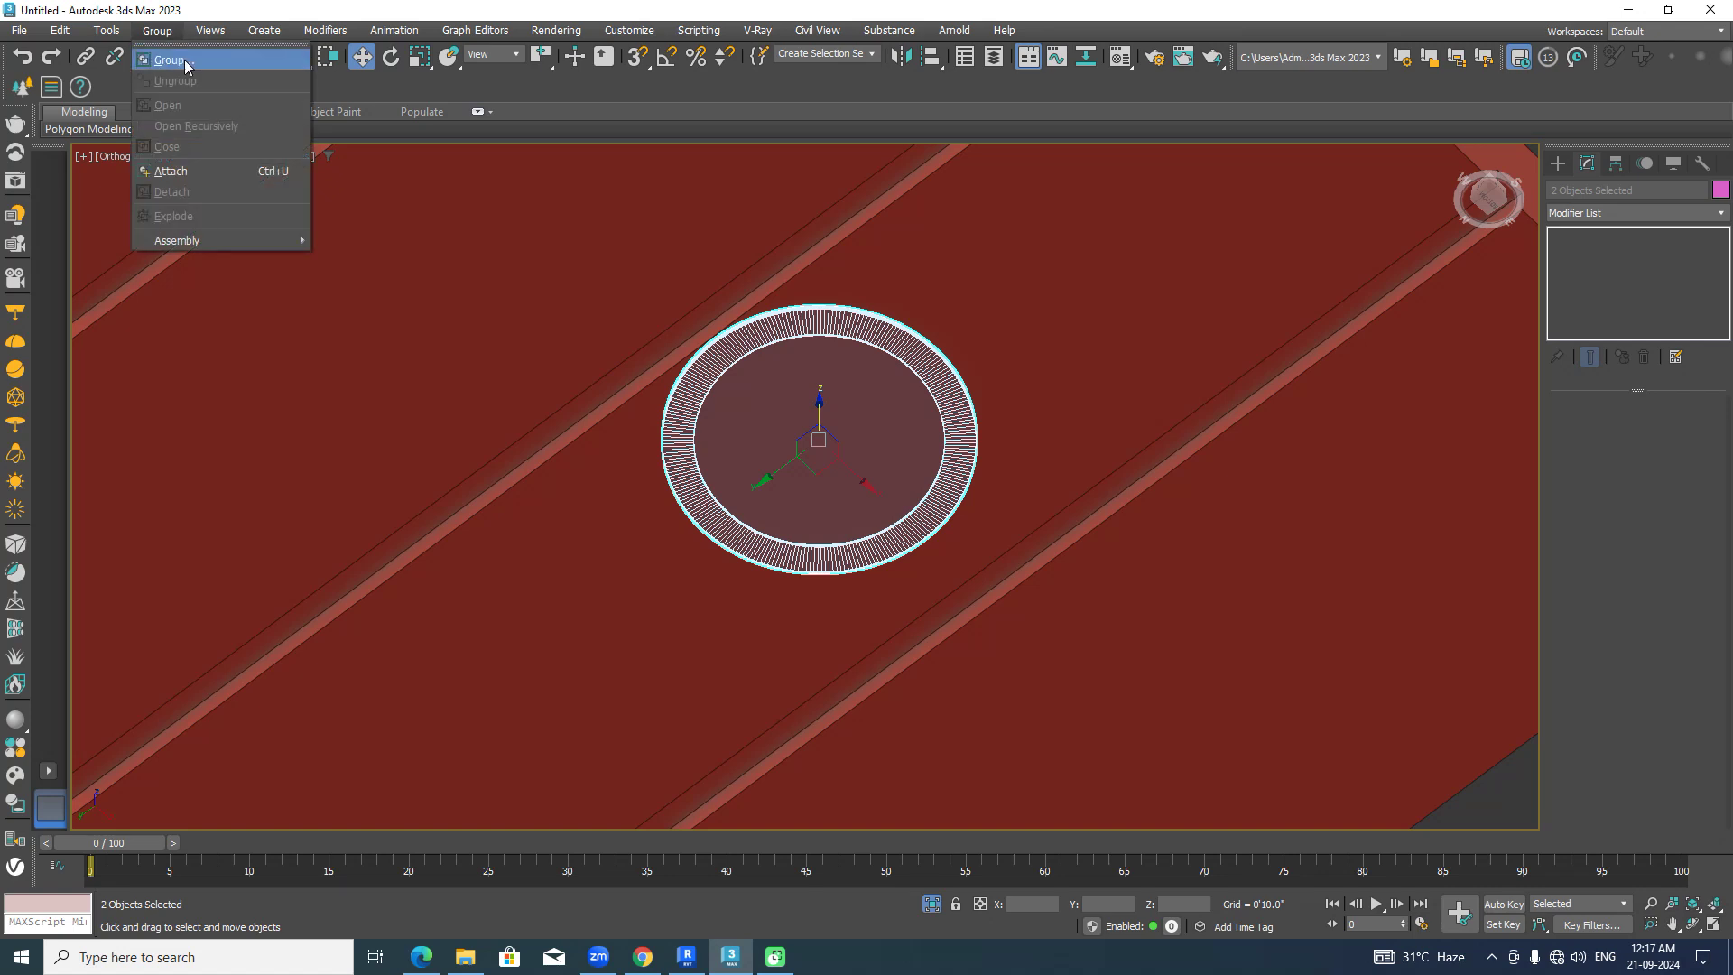
{"action": "left_click", "coordinate": [185, 61]}
{"action": "left_click", "coordinate": [877, 509]}
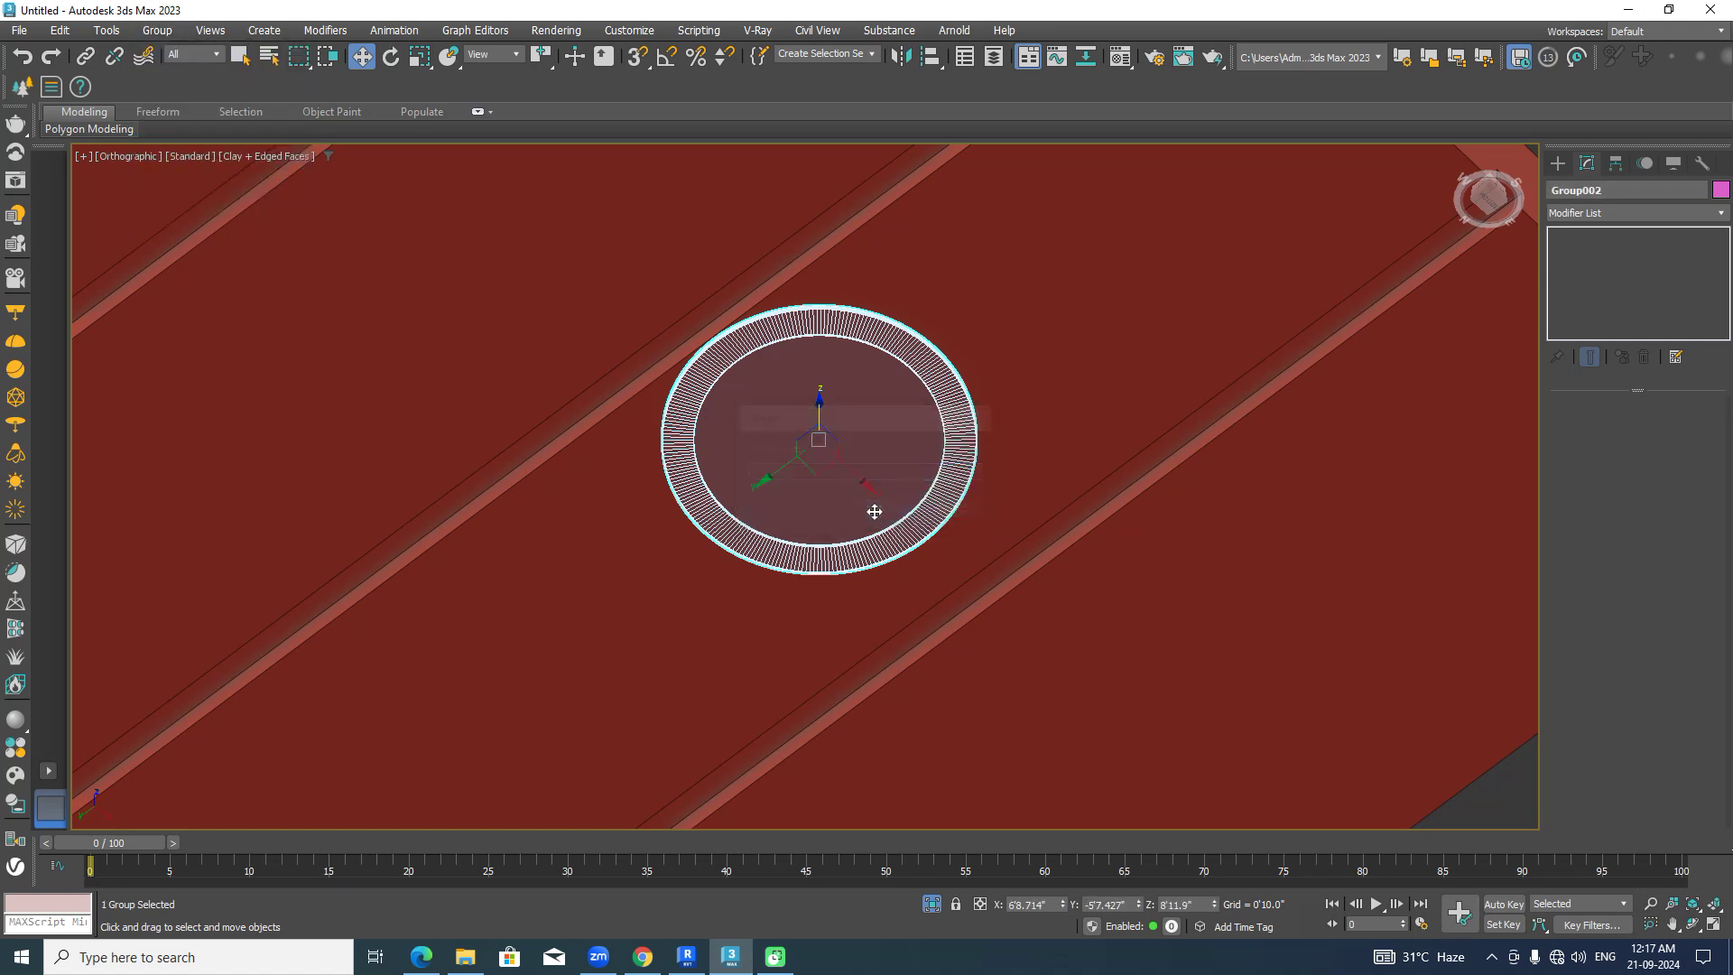
Switch the viewport to Default Shading and open the light's group for editing.
{"action": "left_click", "coordinate": [246, 163]}
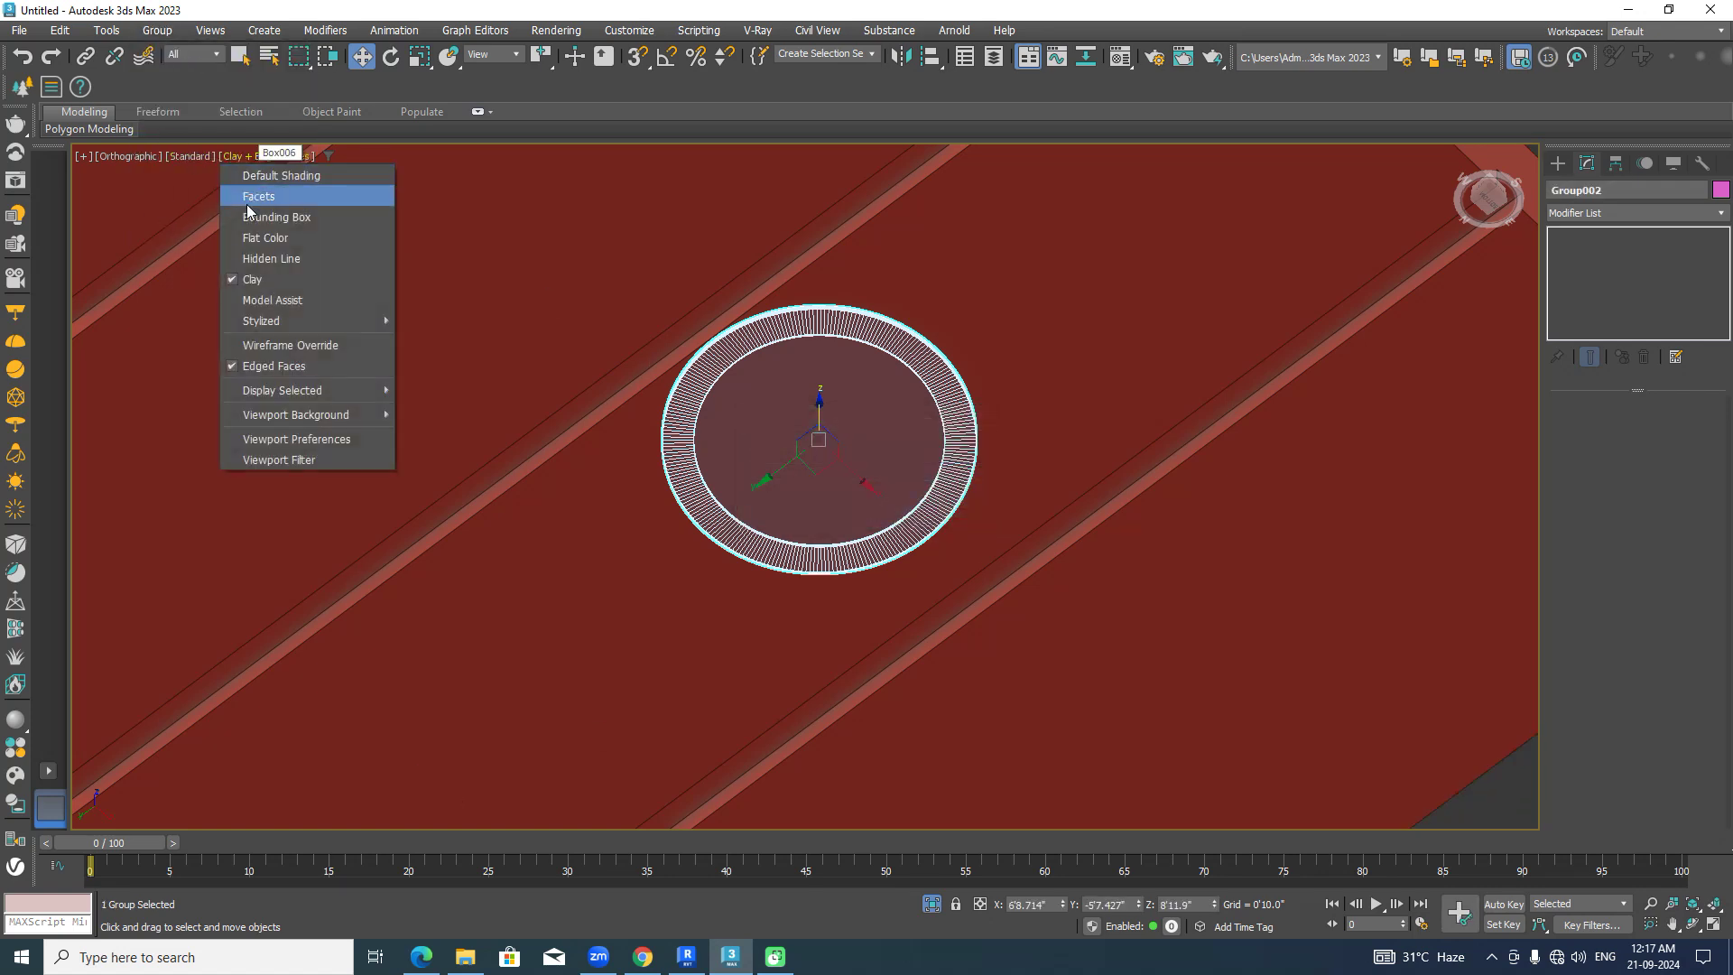
{"action": "left_click", "coordinate": [273, 175]}
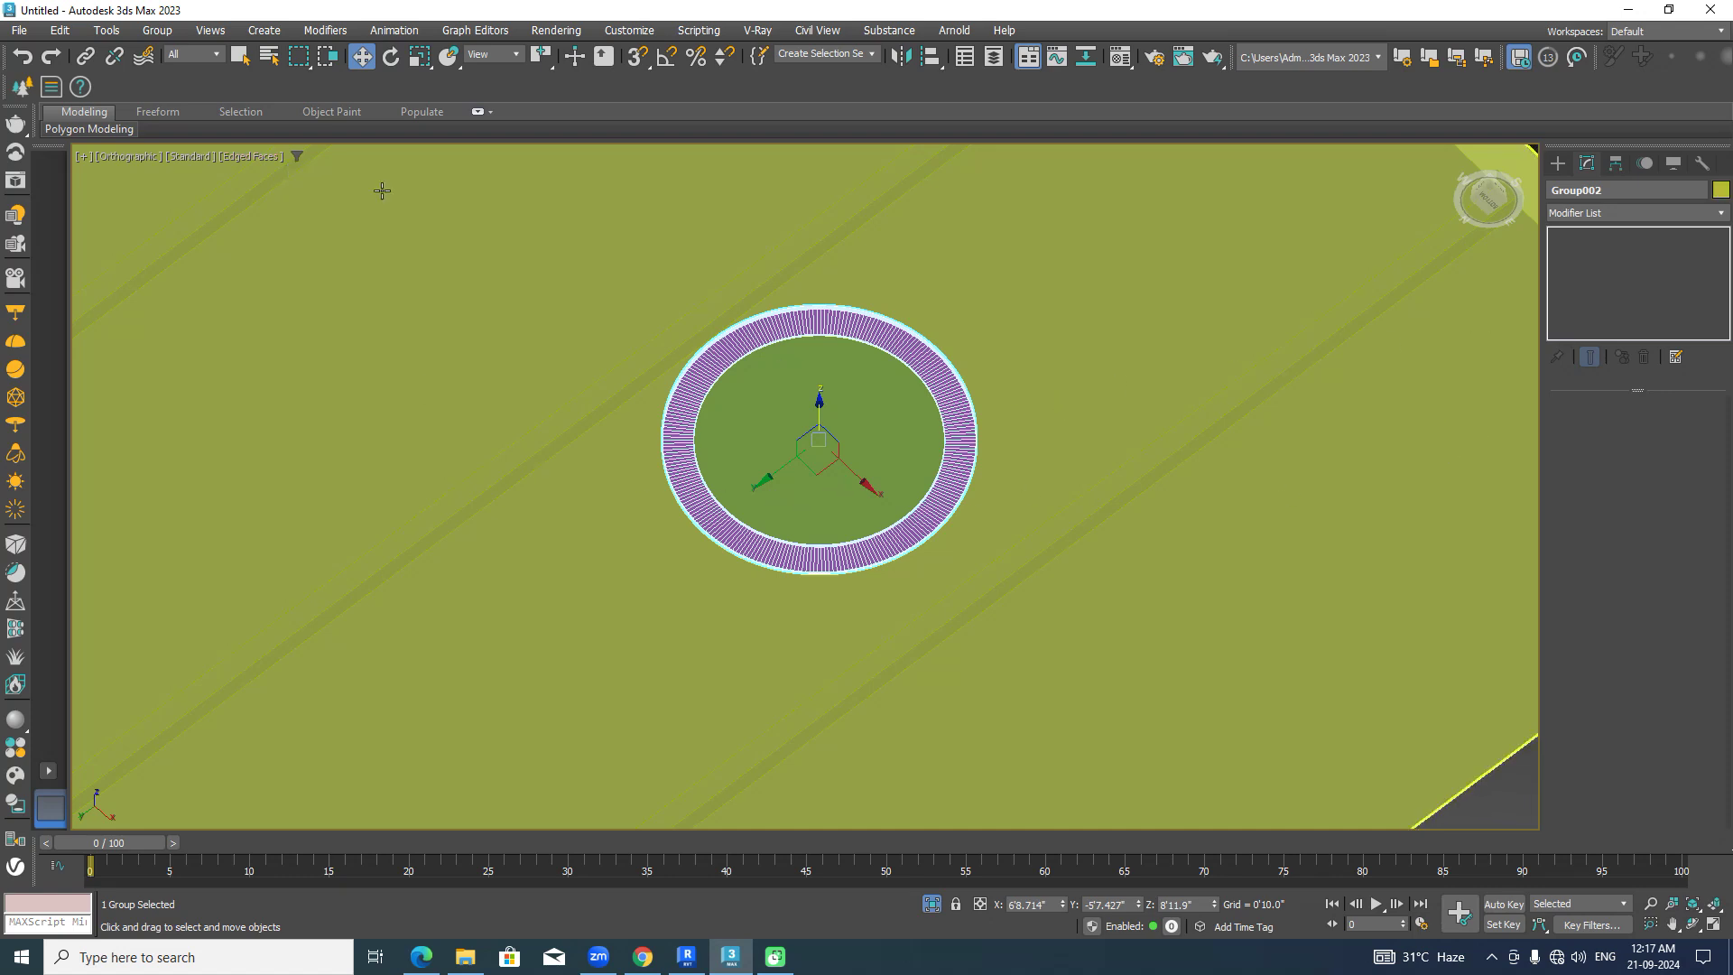
{"action": "left_click", "coordinate": [157, 30]}
{"action": "left_click", "coordinate": [167, 102]}
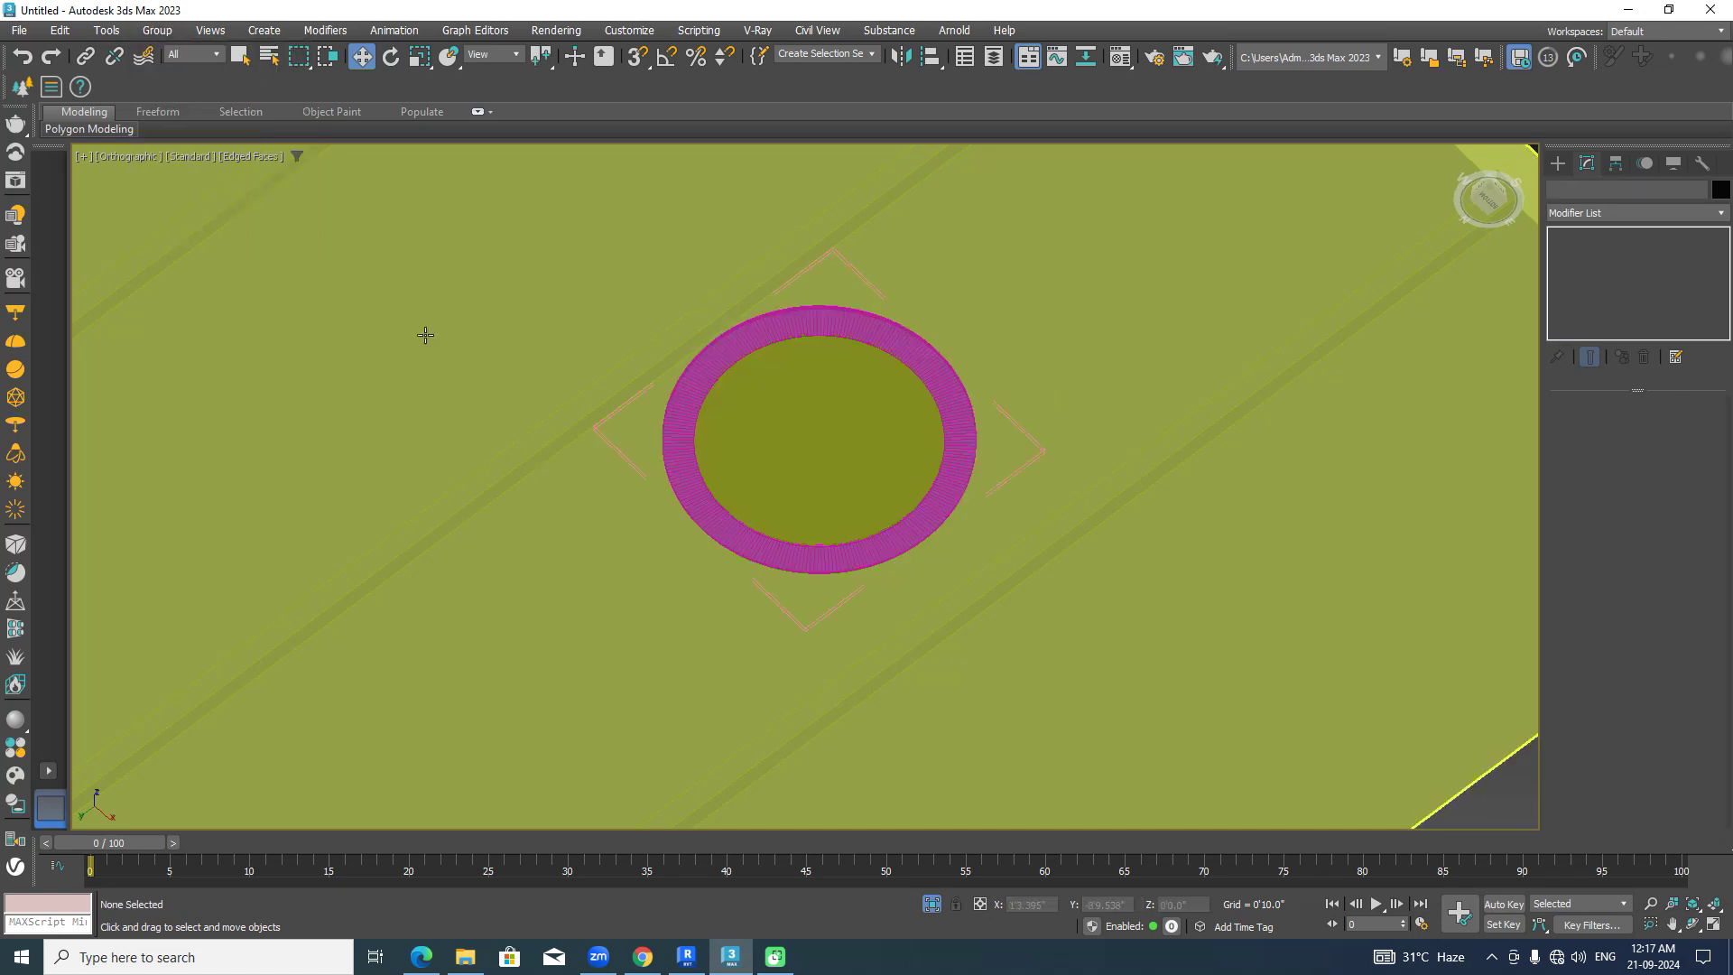
Set the inner cylinder's object color to white.
{"action": "left_click", "coordinate": [882, 453]}
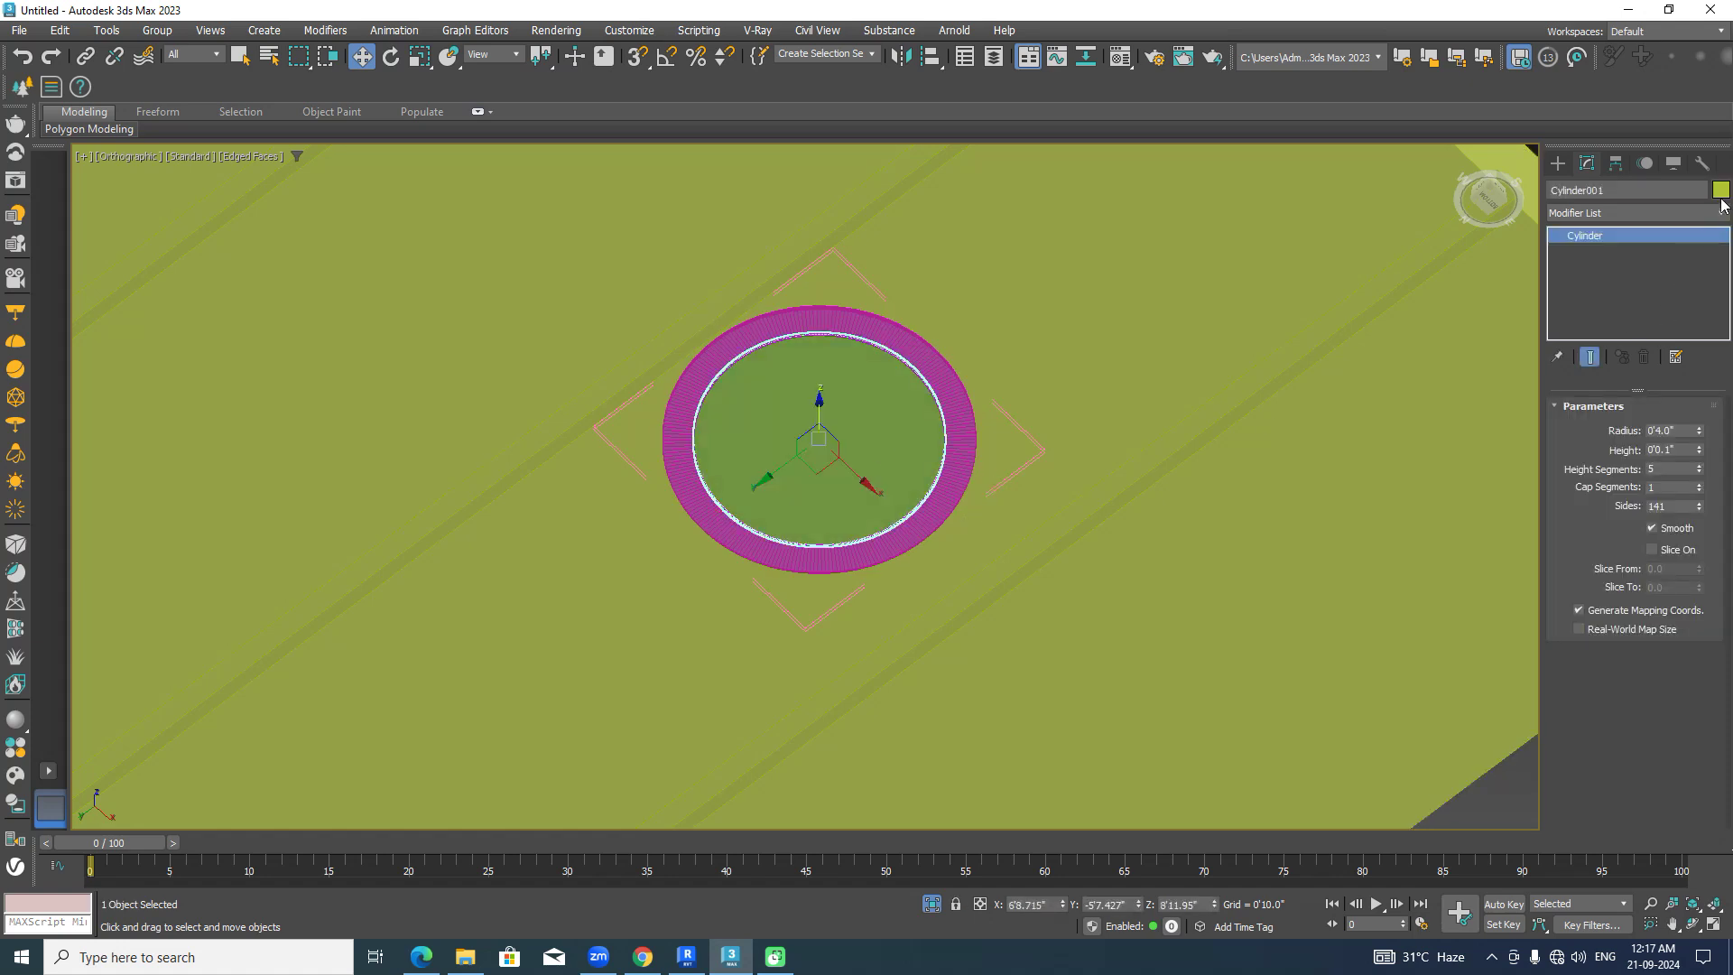
{"action": "left_click", "coordinate": [1720, 193]}
{"action": "left_click", "coordinate": [637, 378]}
{"action": "left_click", "coordinate": [567, 435]}
Set the outer tube's object color to the grey custom color.
{"action": "left_click", "coordinate": [733, 354]}
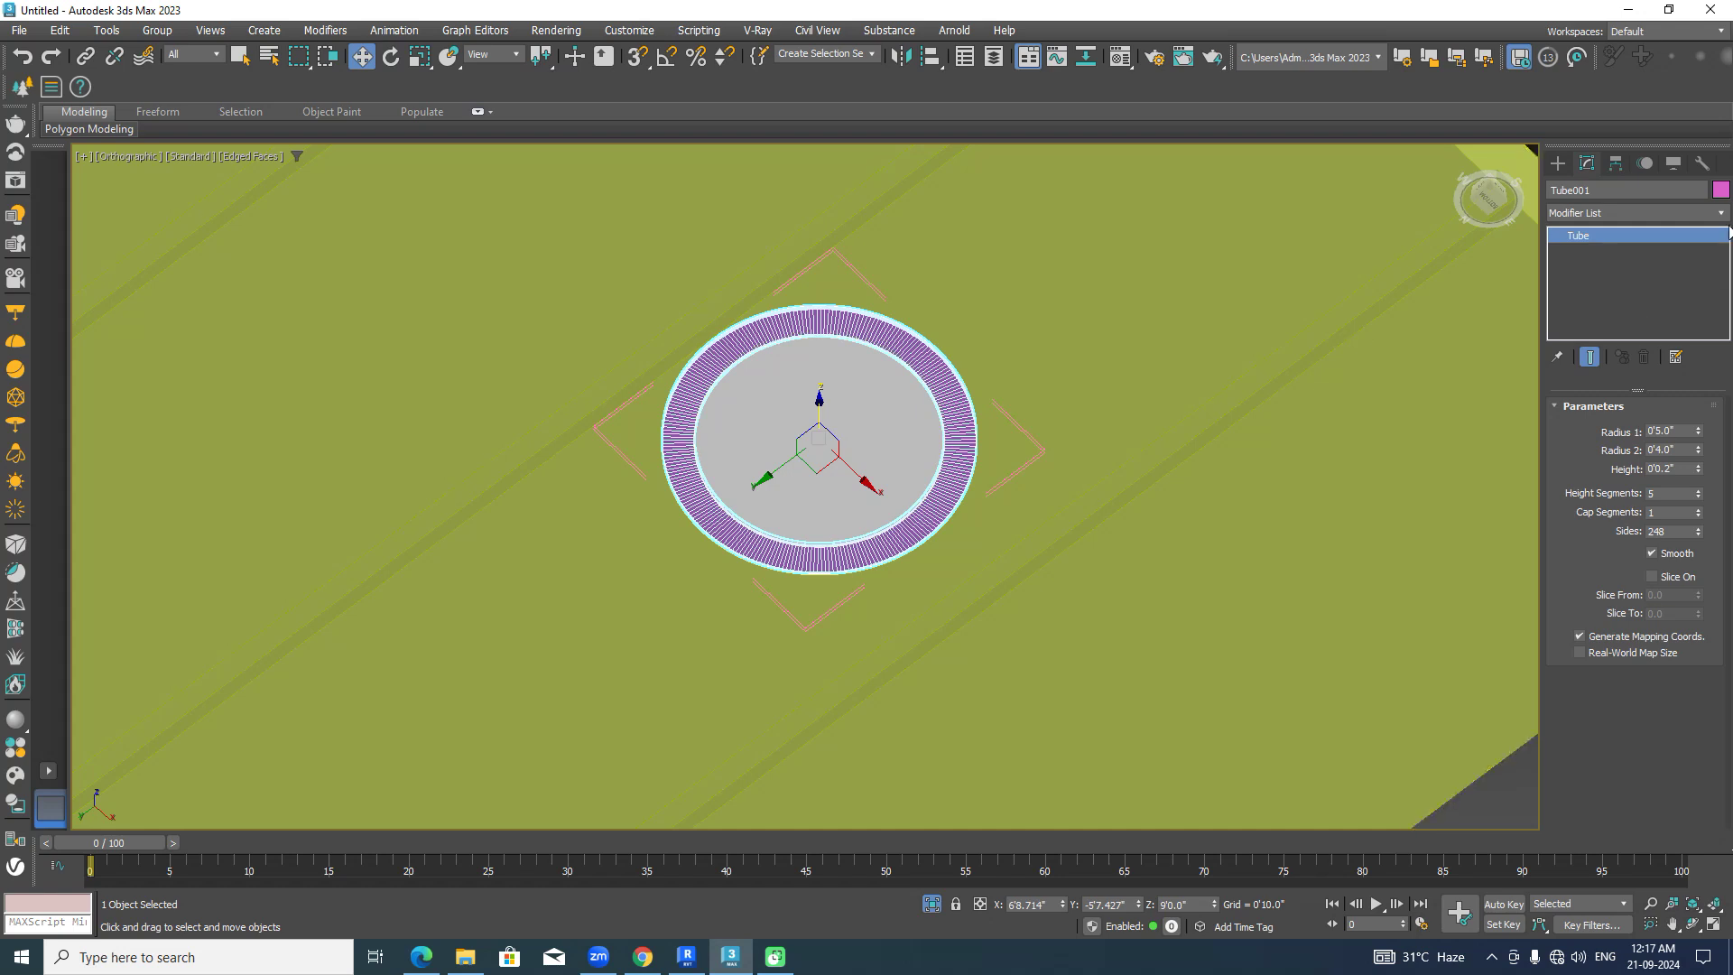
{"action": "left_click", "coordinate": [1720, 191]}
{"action": "left_click", "coordinate": [630, 372]}
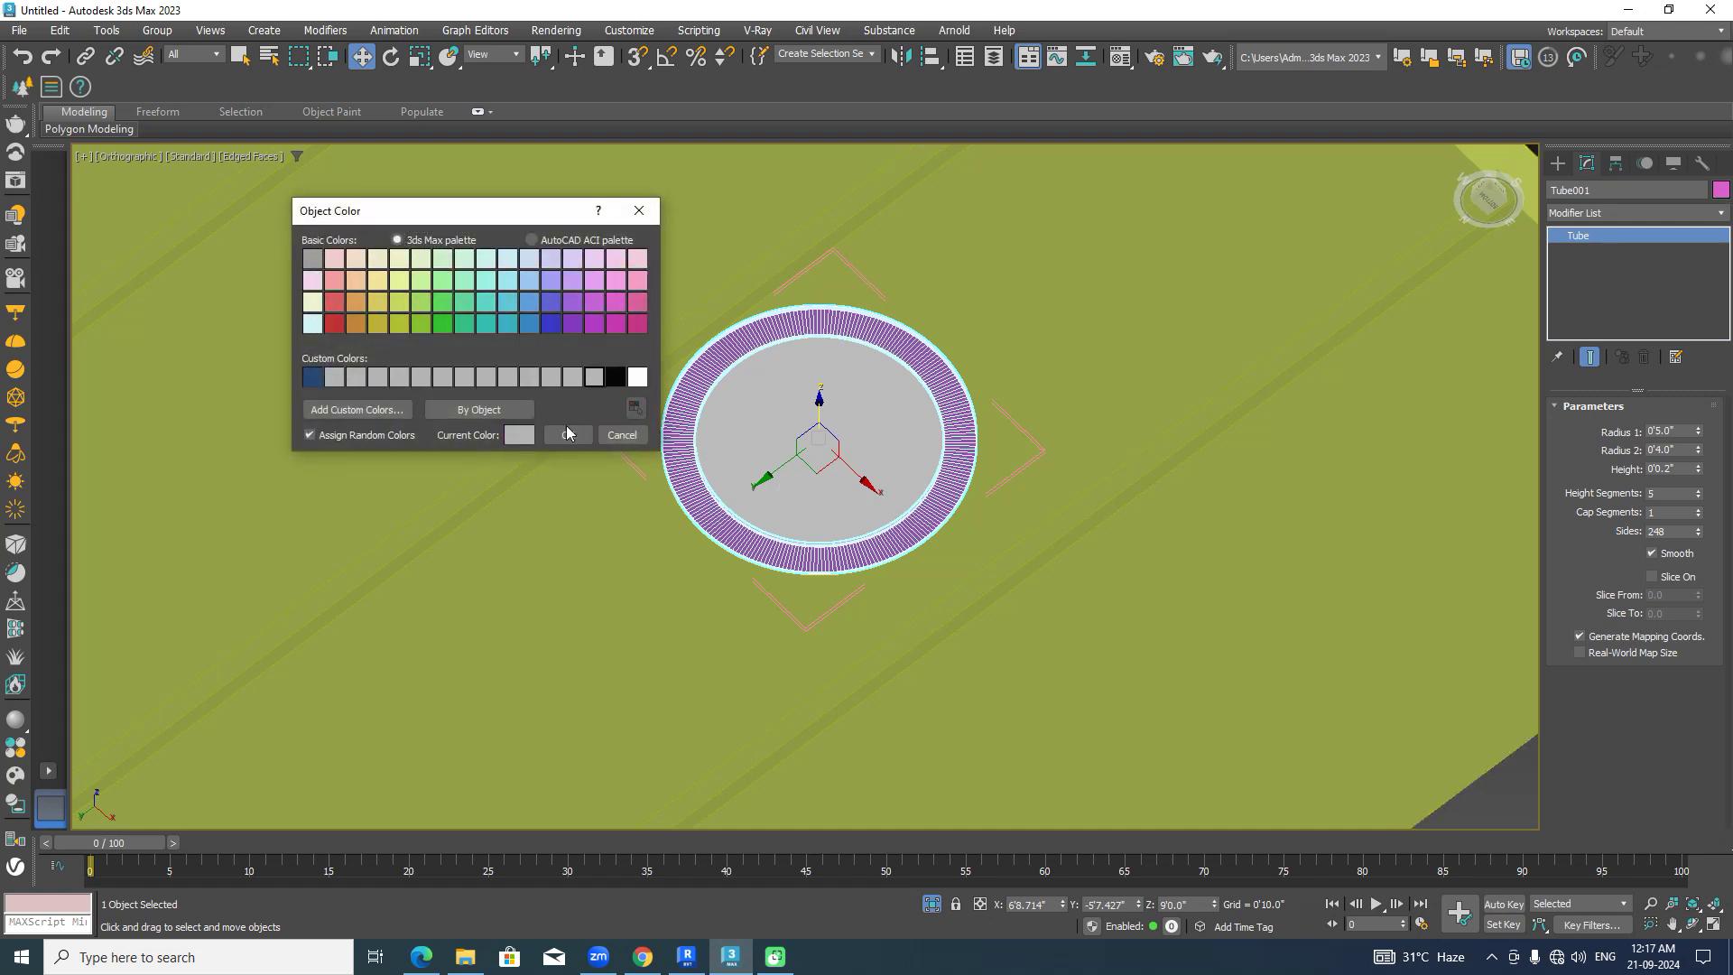
{"action": "left_click", "coordinate": [562, 430]}
Select the inner cylinder and close the open group.
{"action": "left_click", "coordinate": [1149, 414]}
{"action": "left_click", "coordinate": [844, 482]}
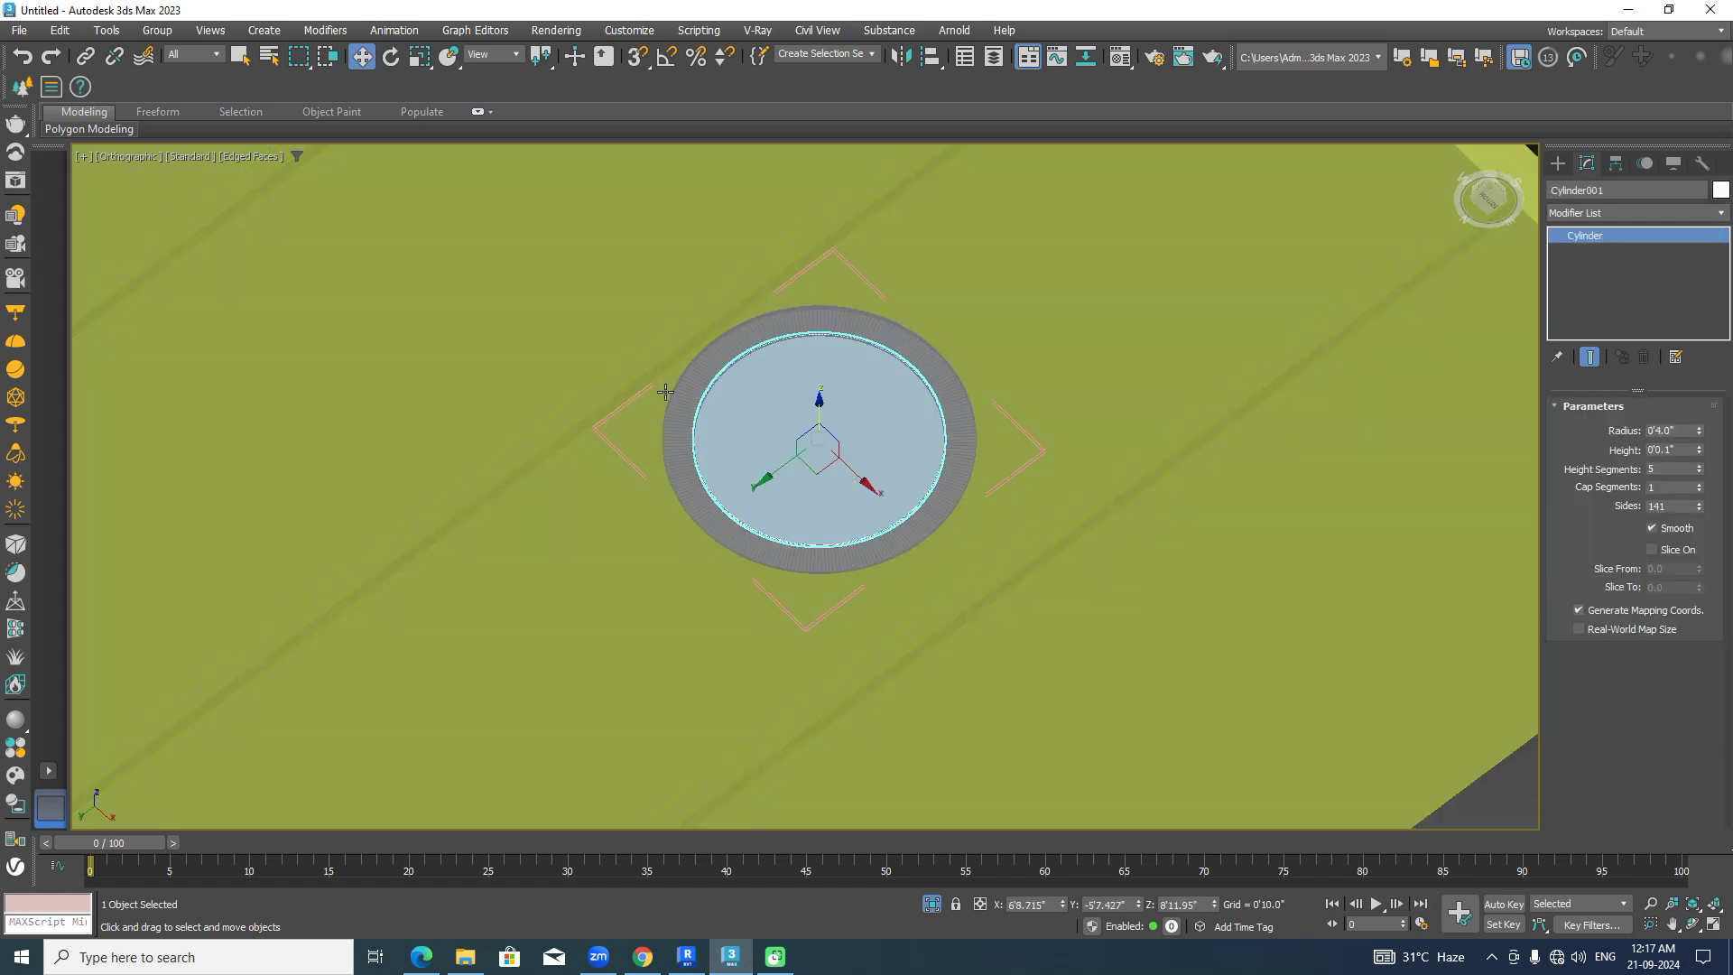
{"action": "left_click", "coordinate": [157, 30]}
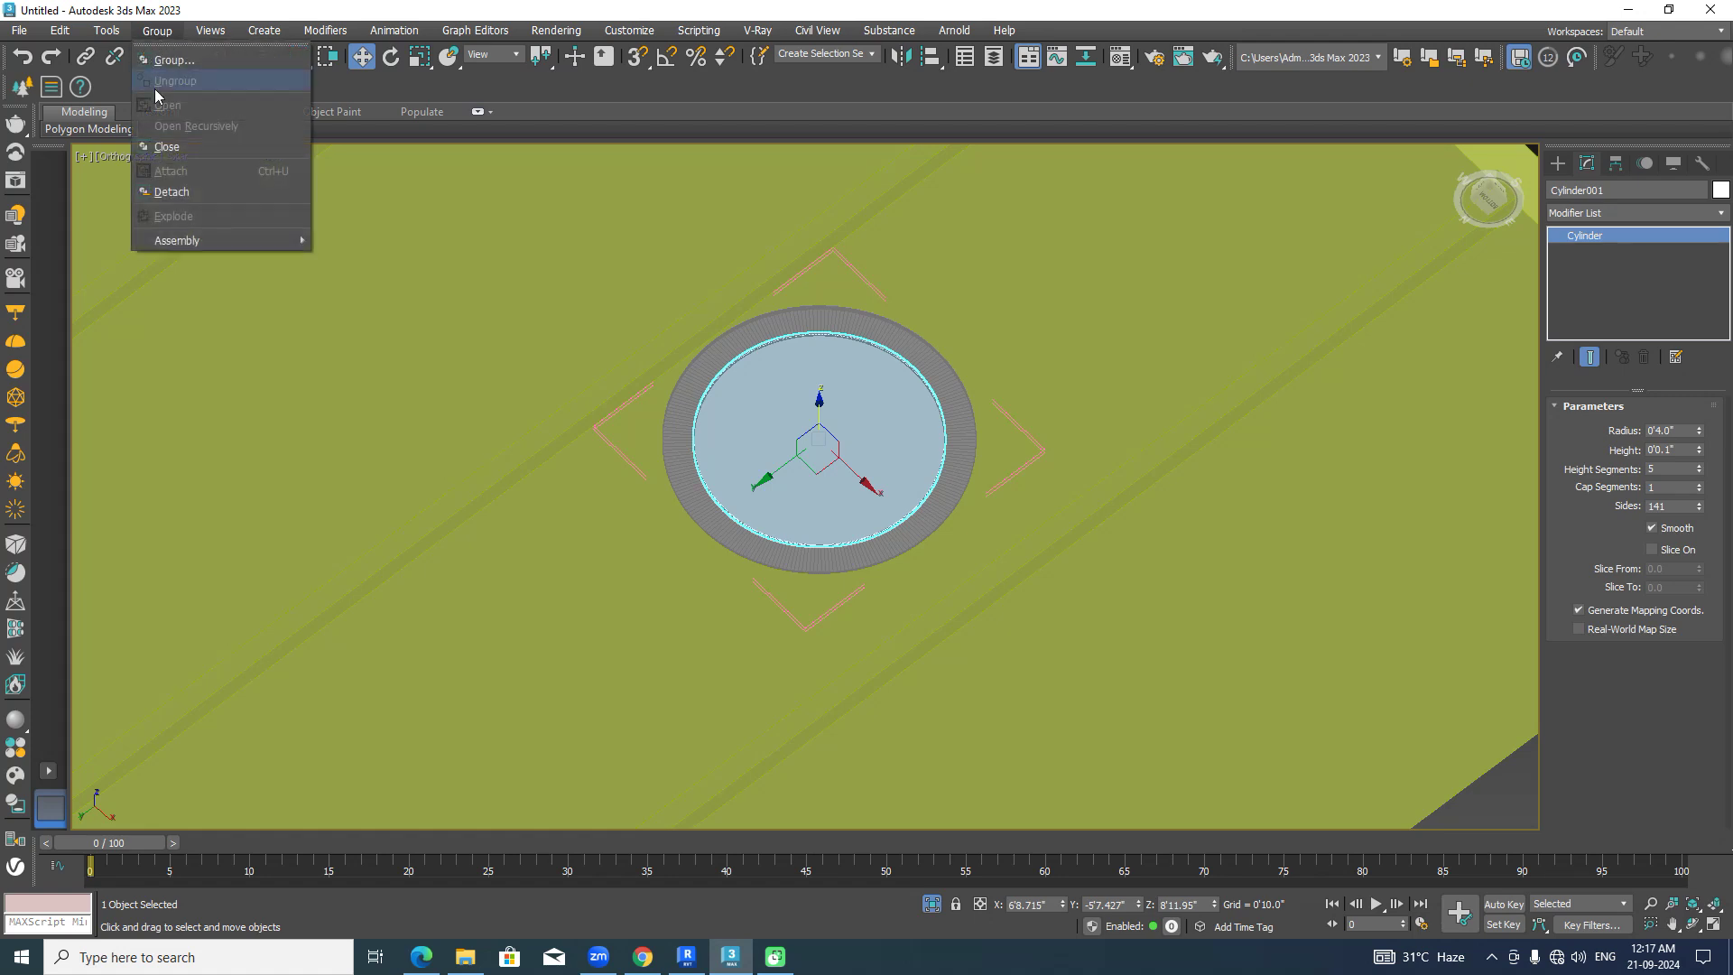
{"action": "left_click", "coordinate": [188, 149]}
Add a dark grey custom color and assign it to the grooved ceiling panel as its object color.
{"action": "scroll", "coordinate": [560, 397], "scroll_direction": "down", "scroll_amount": 5}
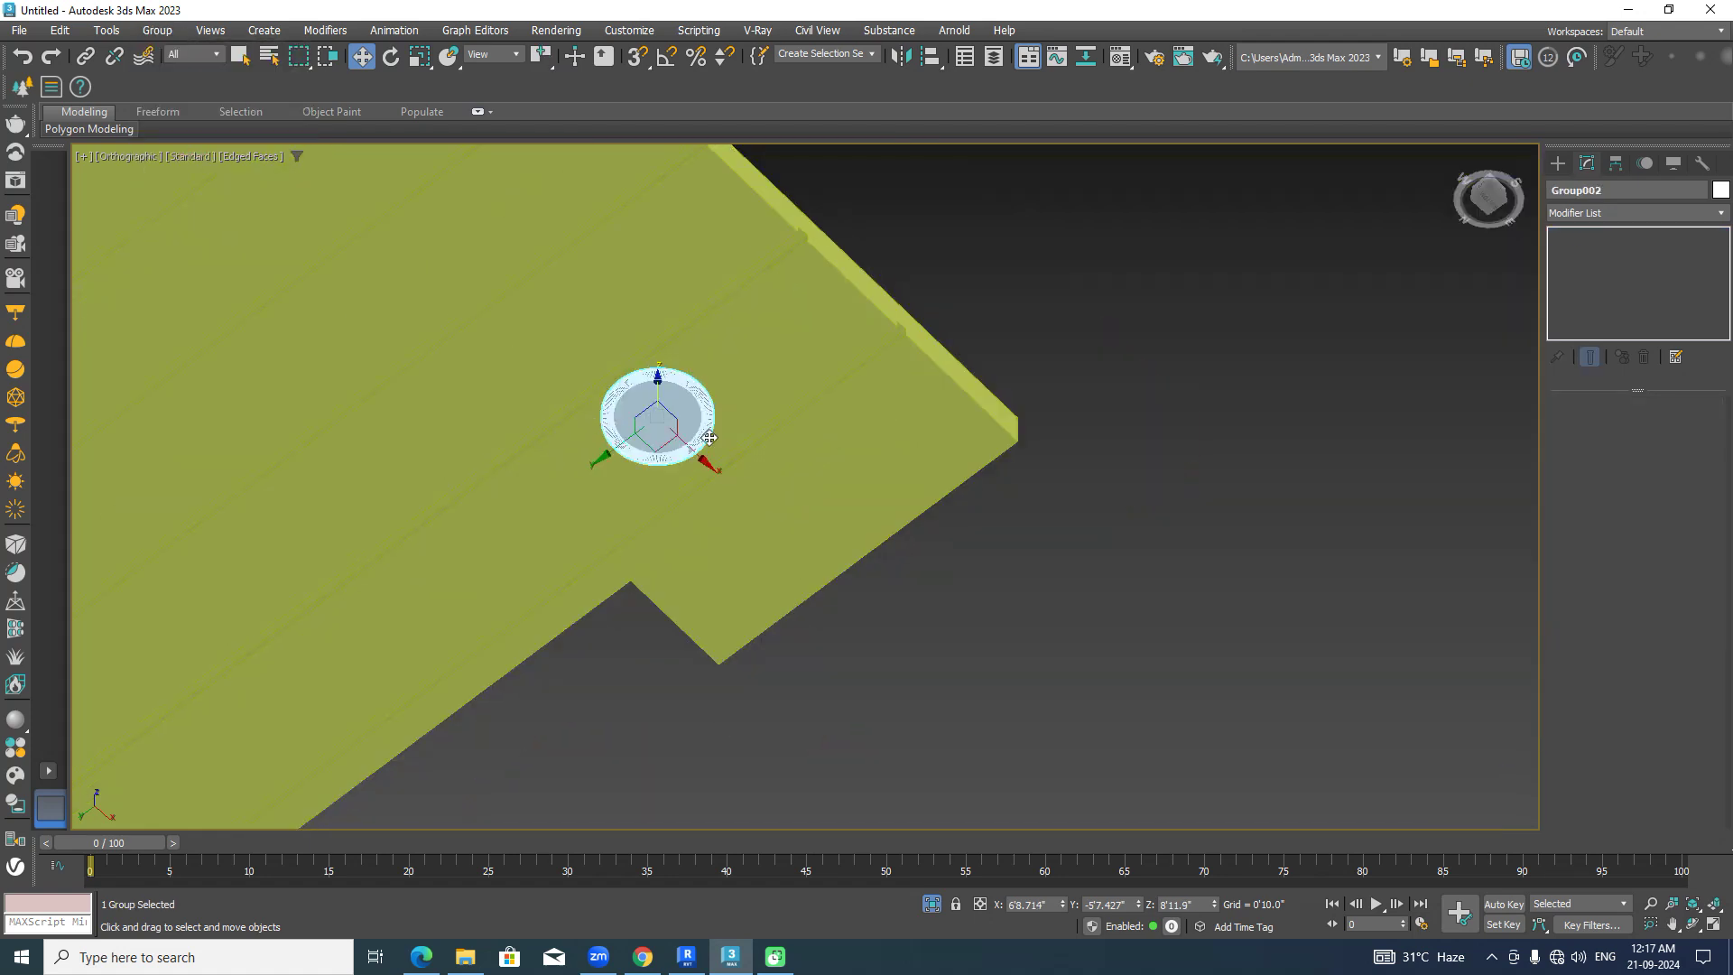
{"action": "left_click", "coordinate": [812, 433]}
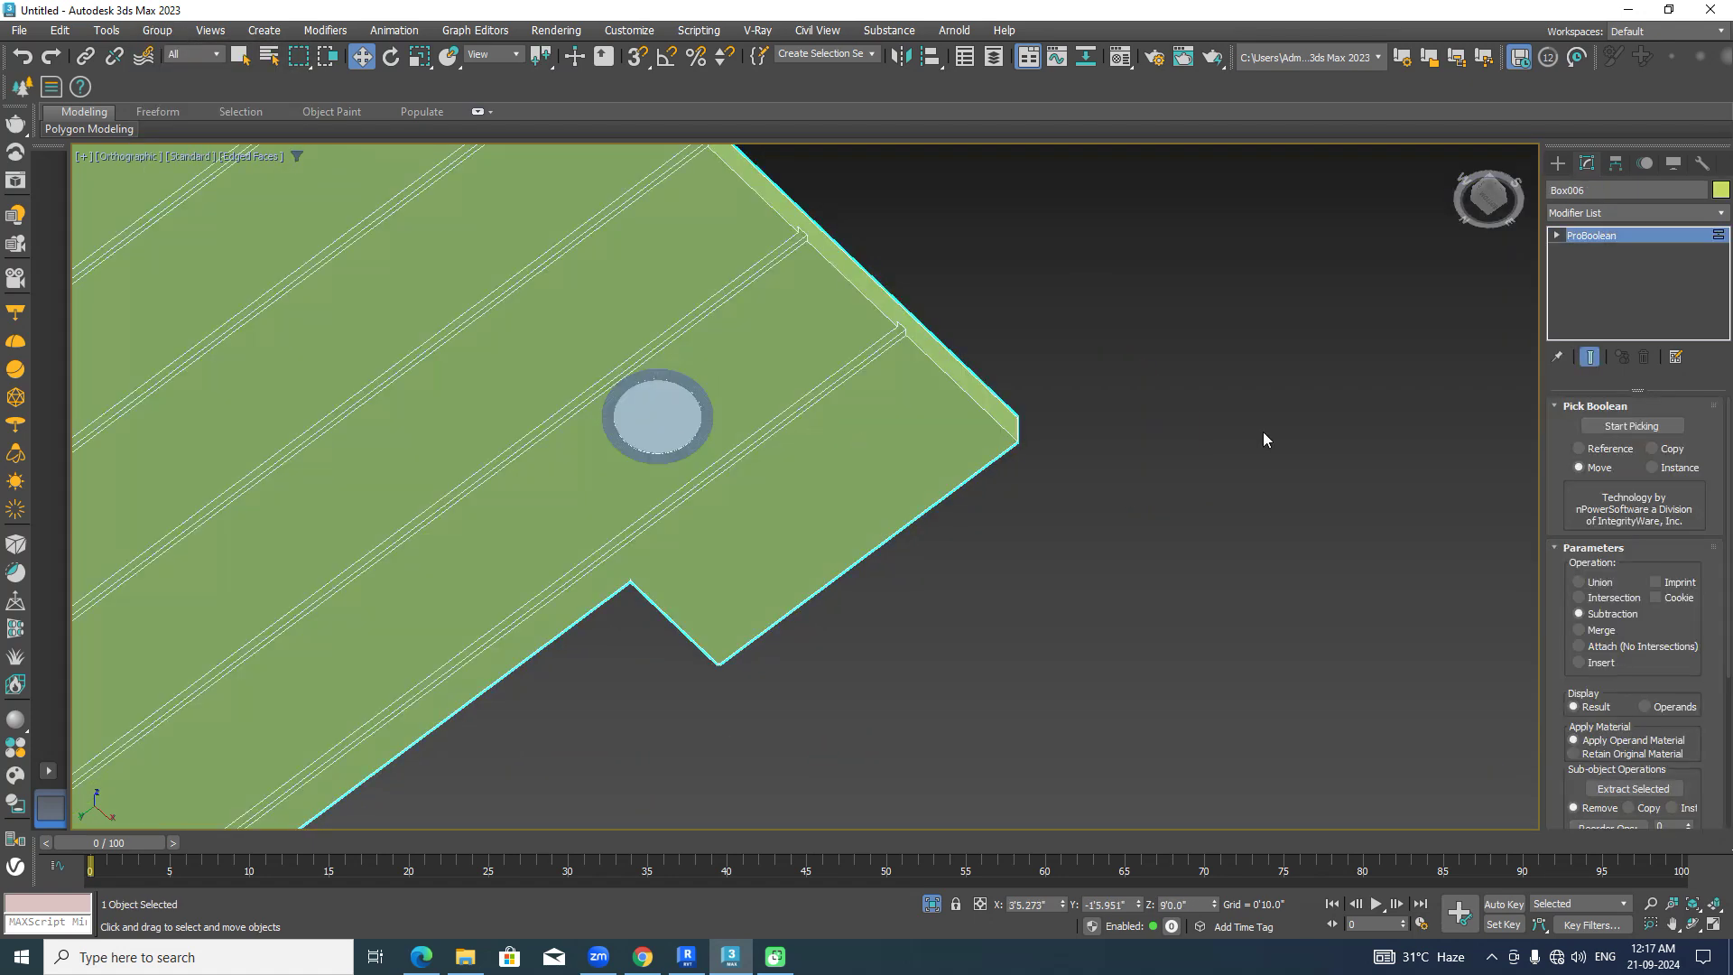
{"action": "left_click", "coordinate": [1722, 192]}
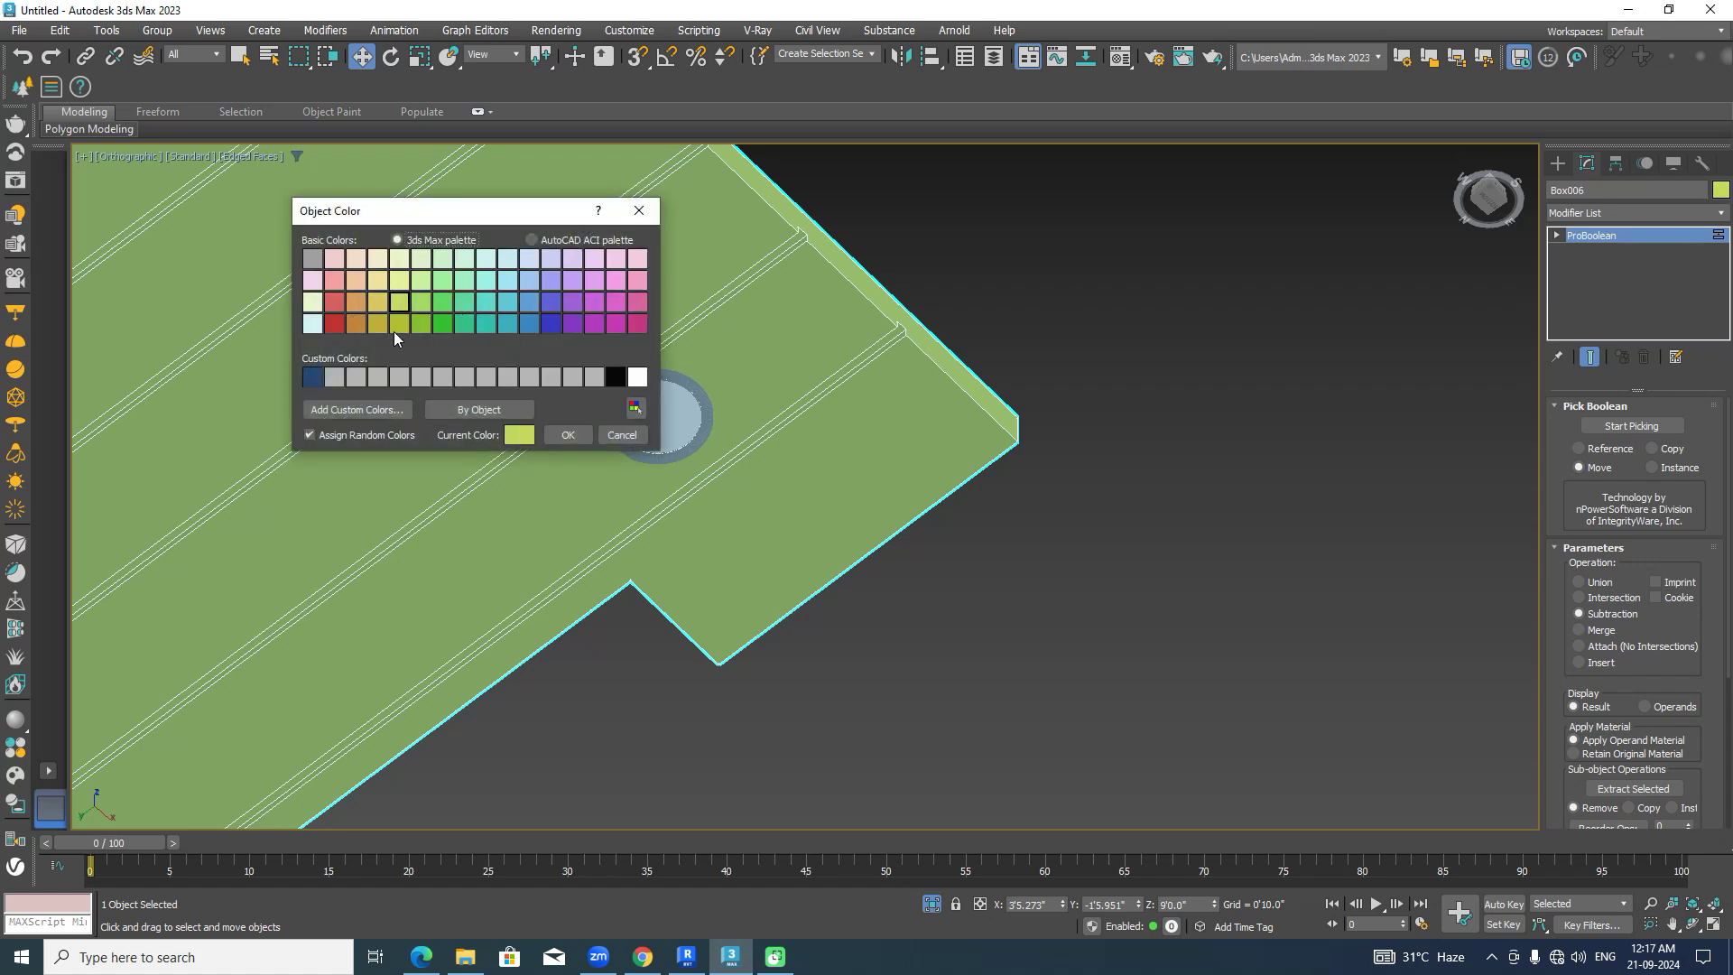
{"action": "left_click", "coordinate": [386, 418]}
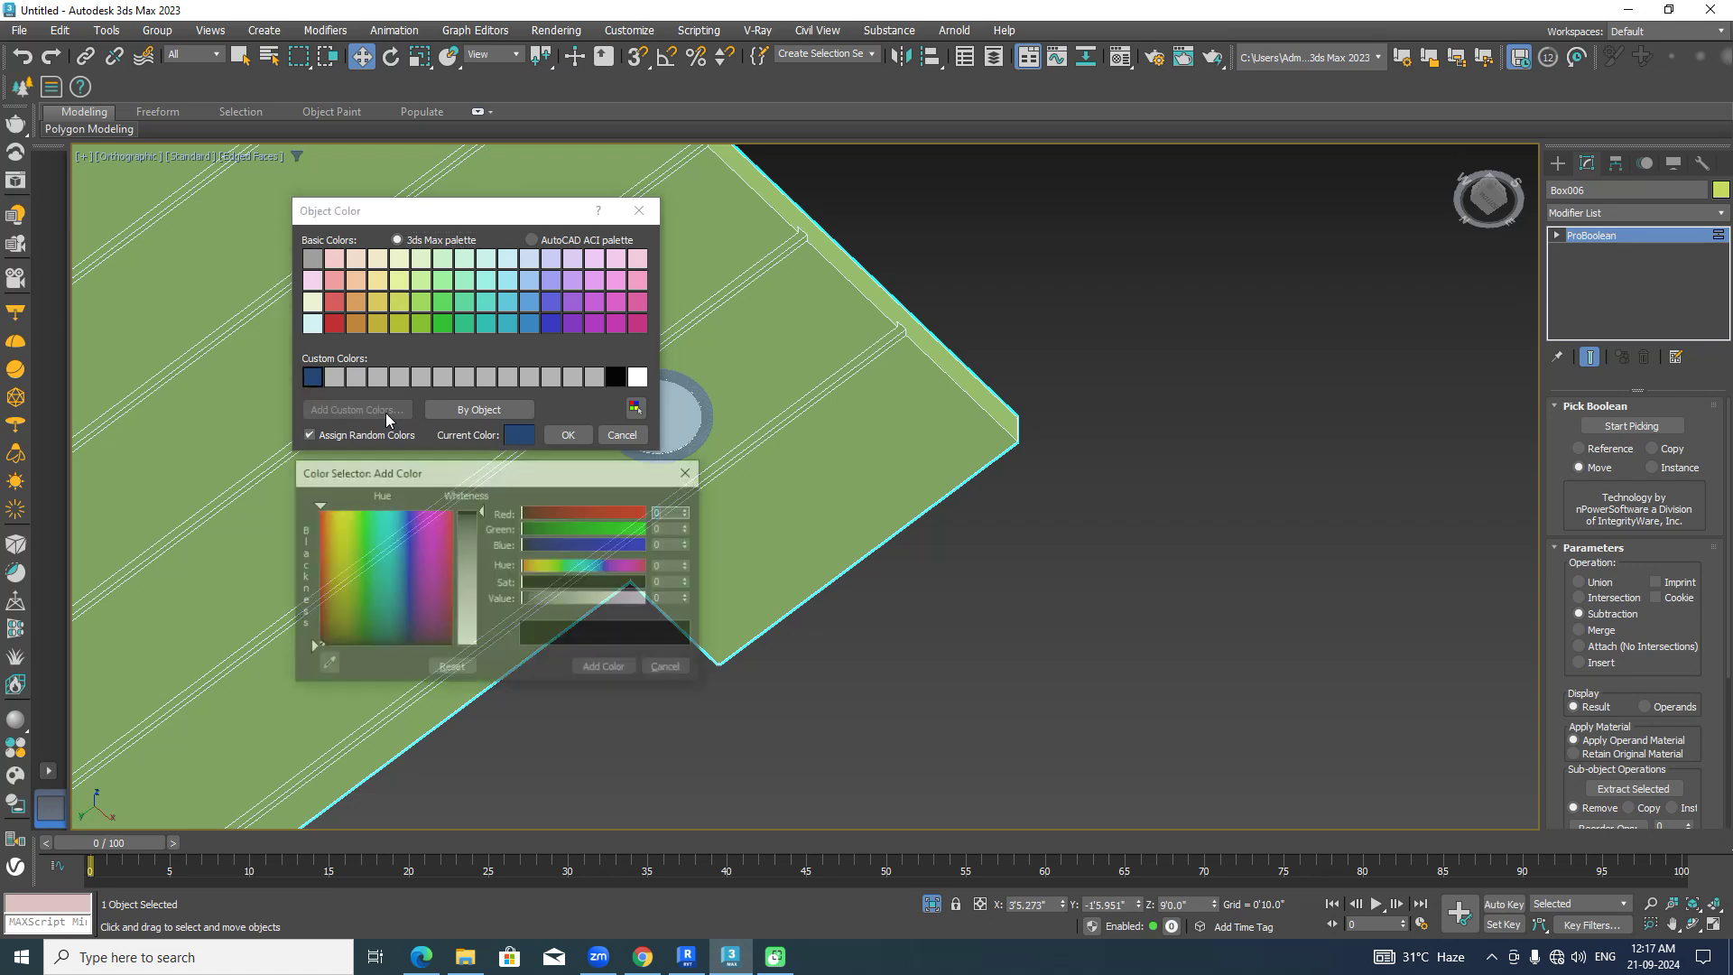
{"action": "left_click_drag", "start_coordinate": [475, 529], "coordinate": [453, 530]}
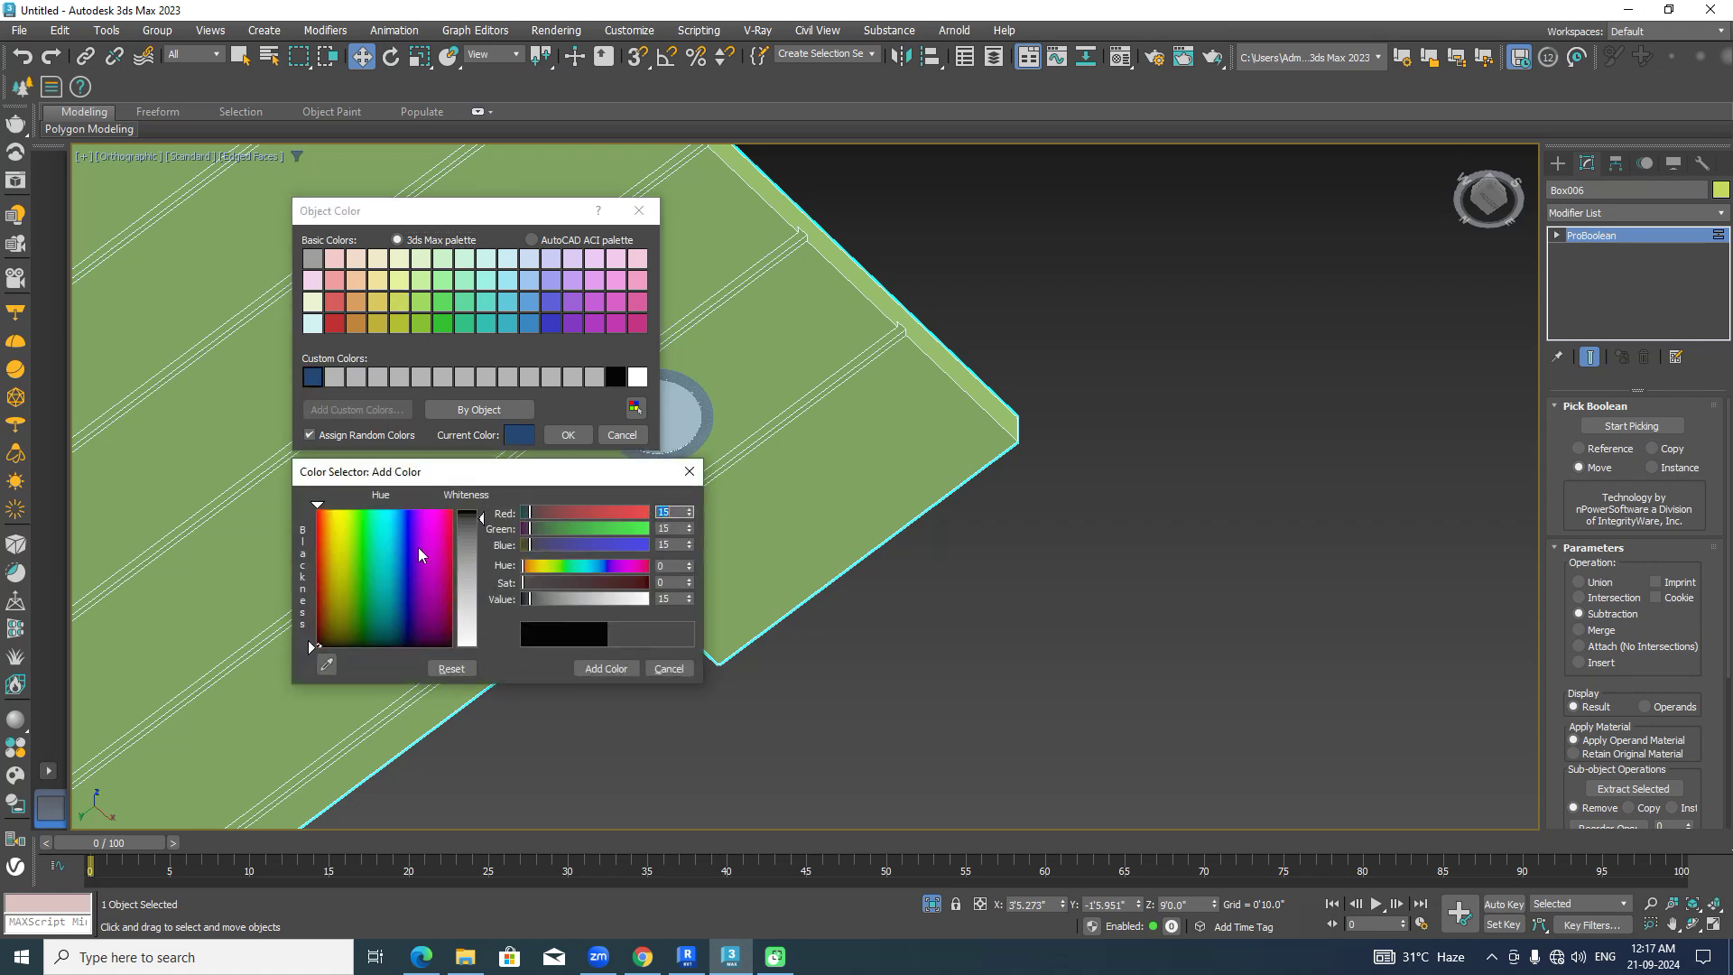
{"action": "left_click", "coordinate": [610, 673]}
{"action": "left_click", "coordinate": [669, 668]}
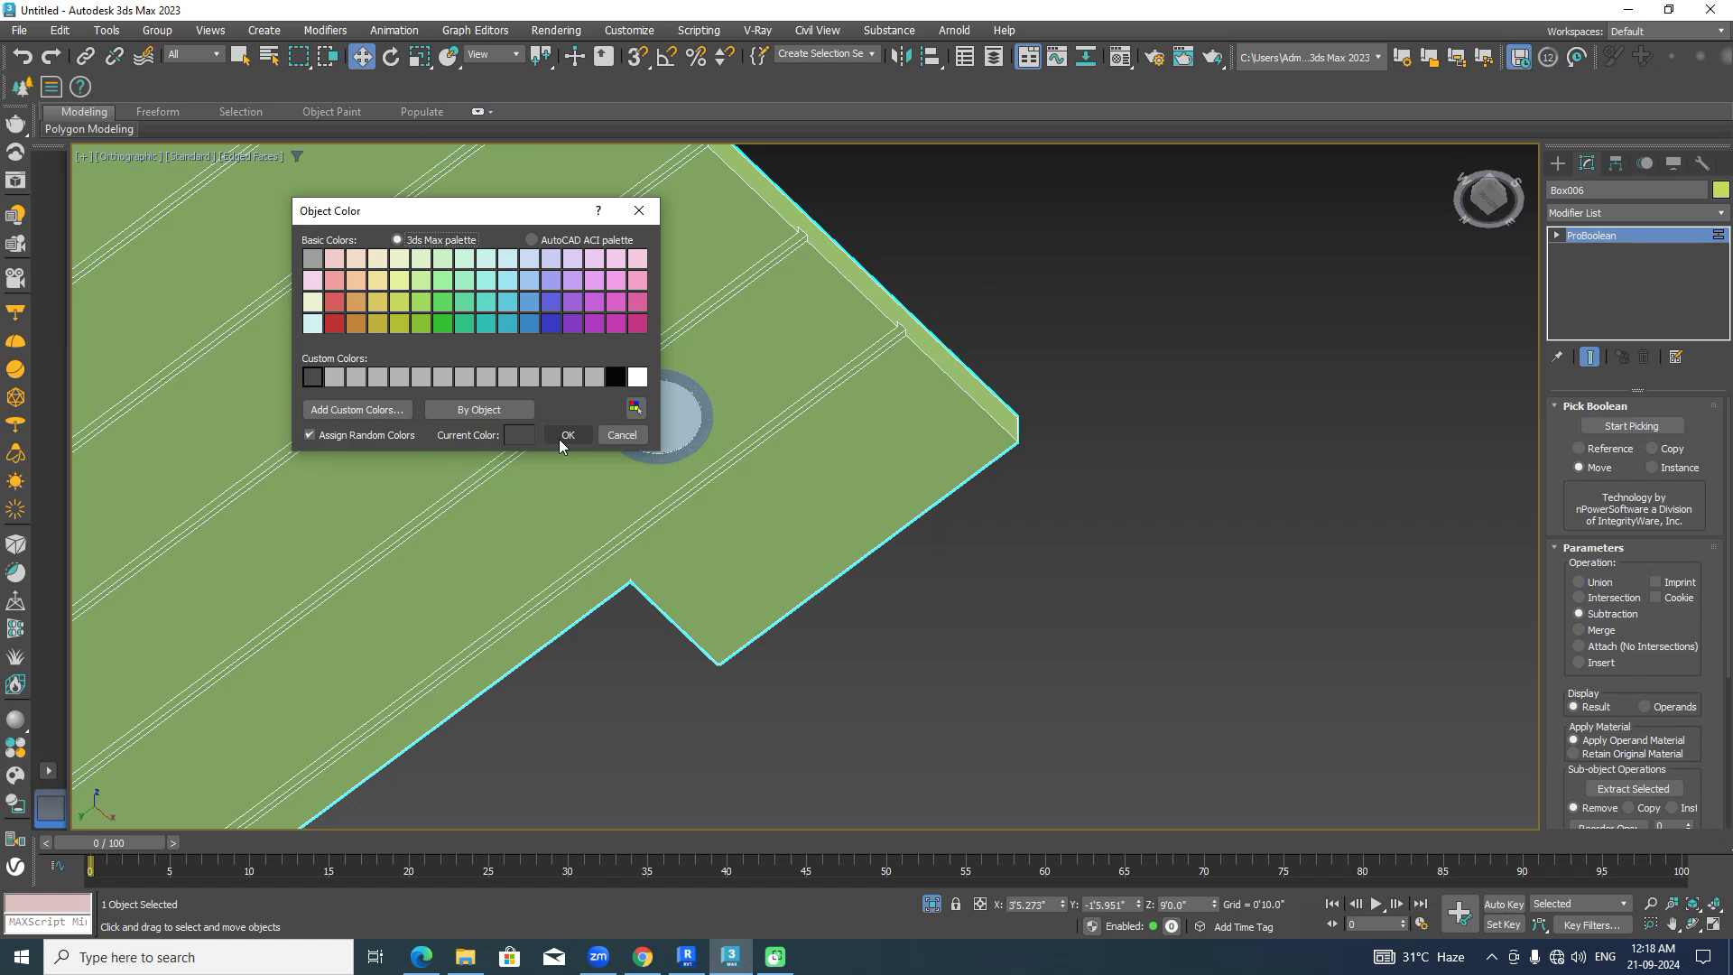
{"action": "left_click", "coordinate": [562, 436]}
{"action": "left_click", "coordinate": [1150, 679]}
Step back through earlier views and inspect the recolored ceiling panel and its round light within the room.
{"action": "scroll", "coordinate": [1147, 675], "scroll_direction": "down", "scroll_amount": 3}
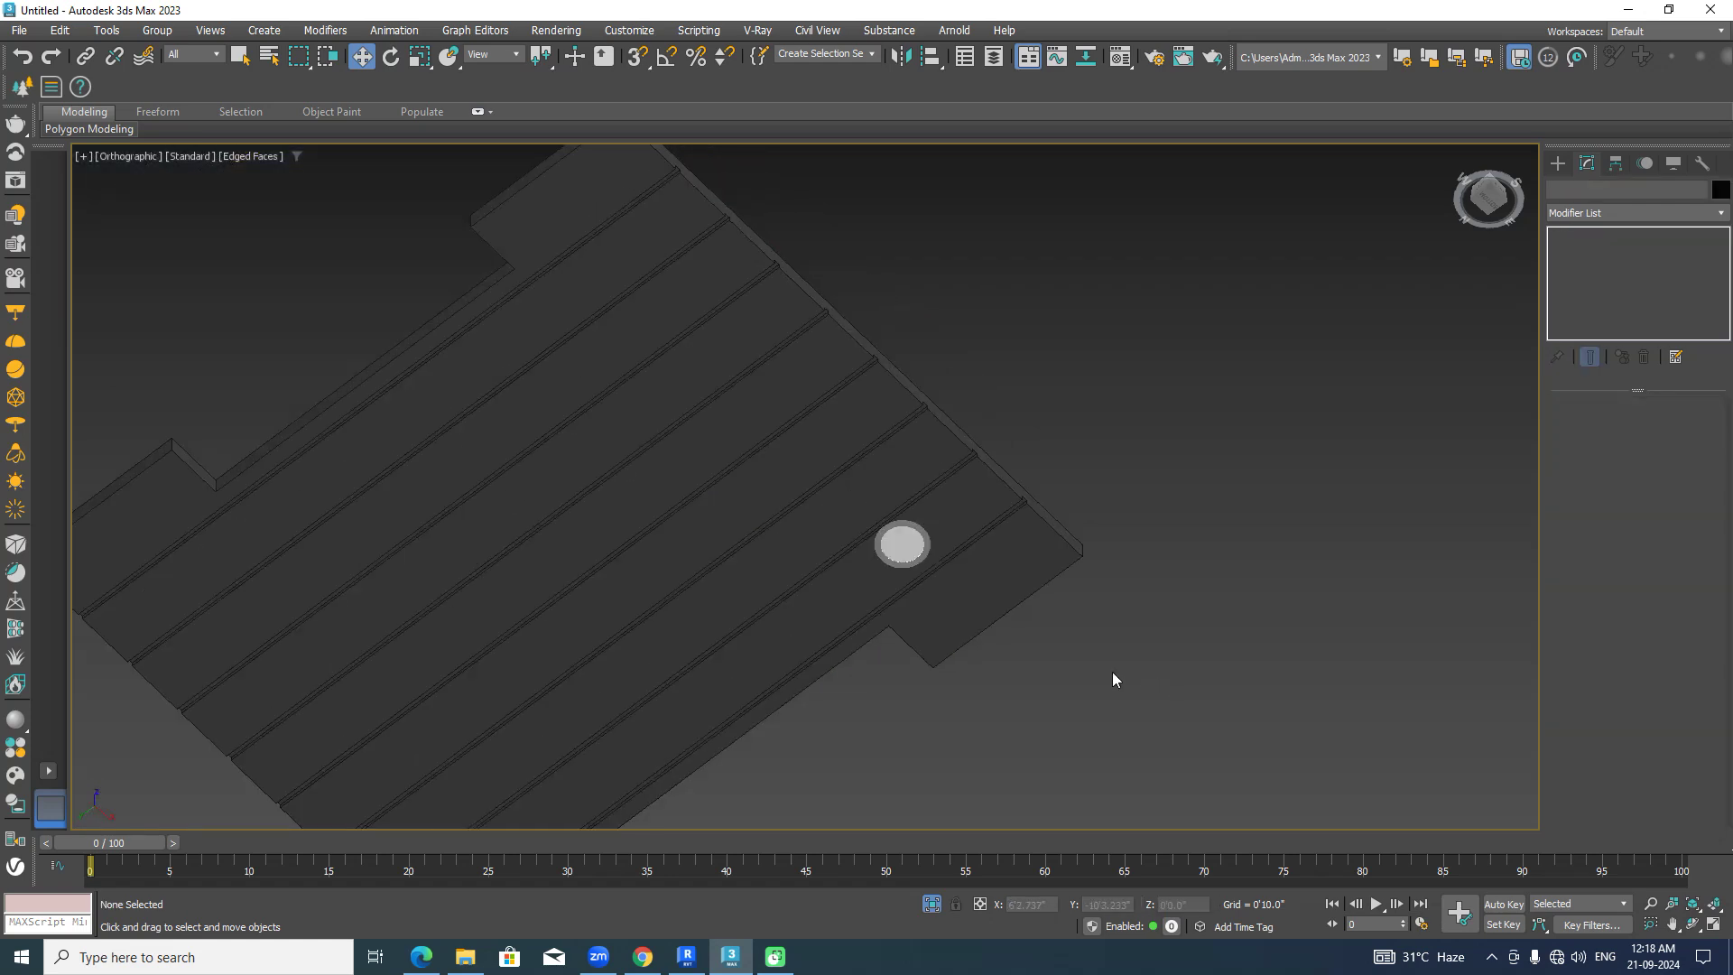
{"action": "middle_click_drag", "start_coordinate": [1115, 681], "coordinate": [1246, 624]}
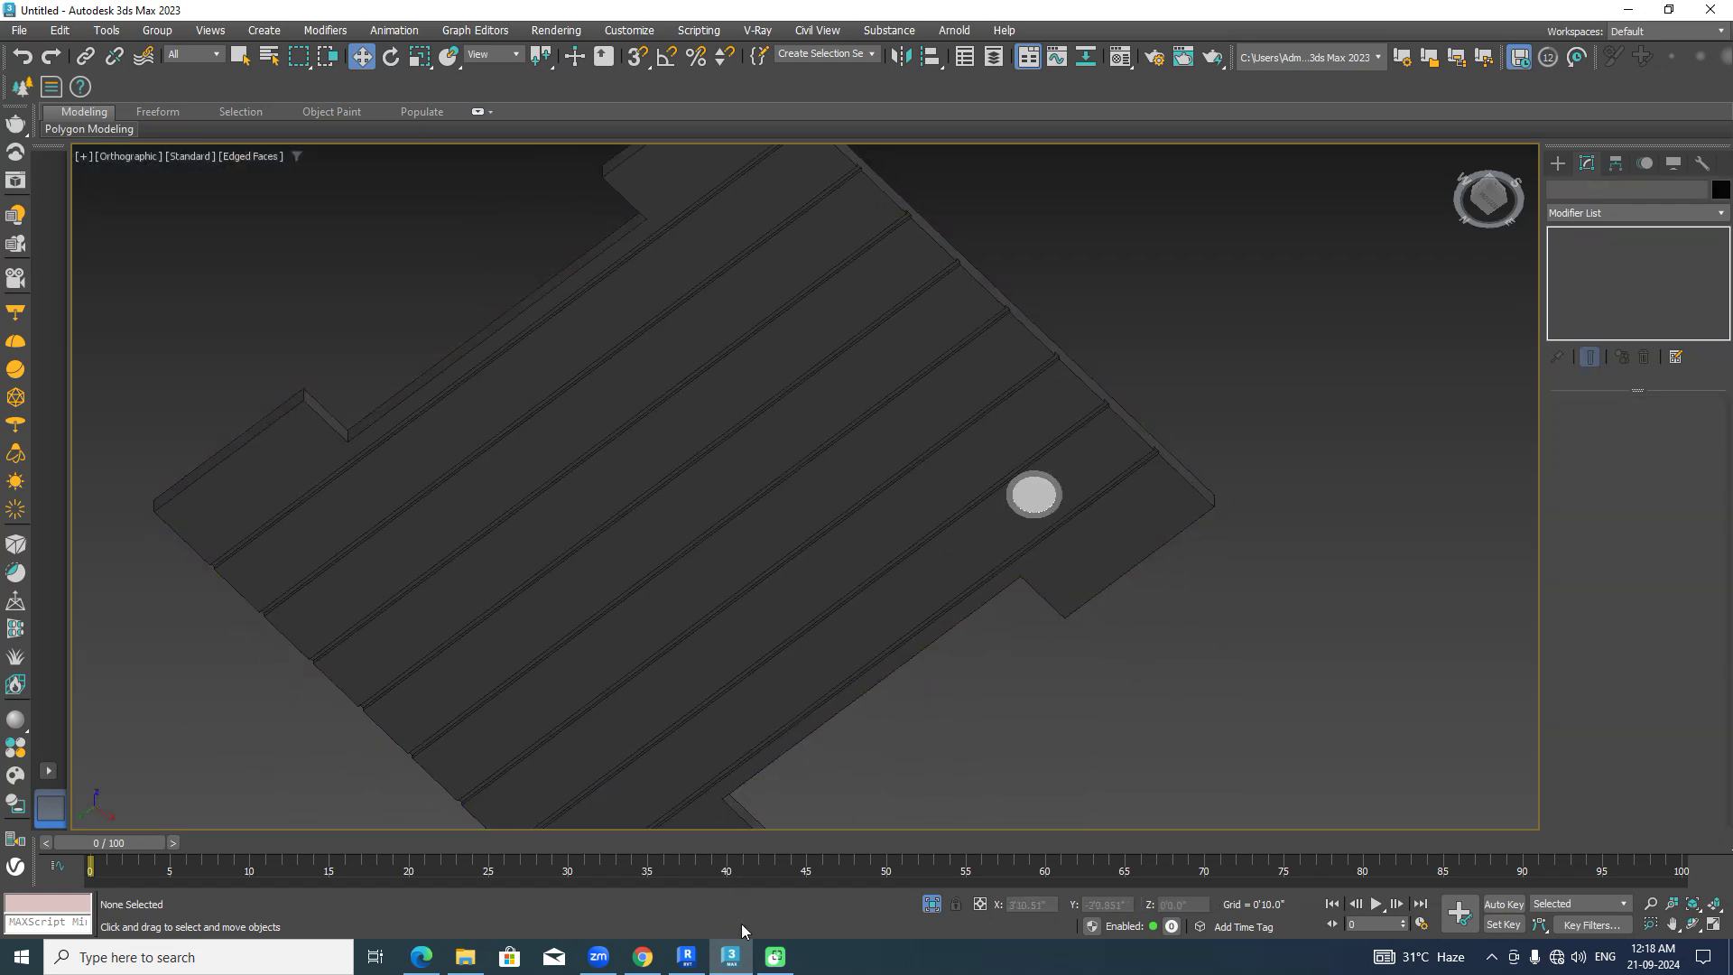
{"action": "key", "text": "shift+z"}
{"action": "key", "text": "shift+z"}
{"action": "key", "text": "shift+z"}
{"action": "key", "text": "shift+z"}
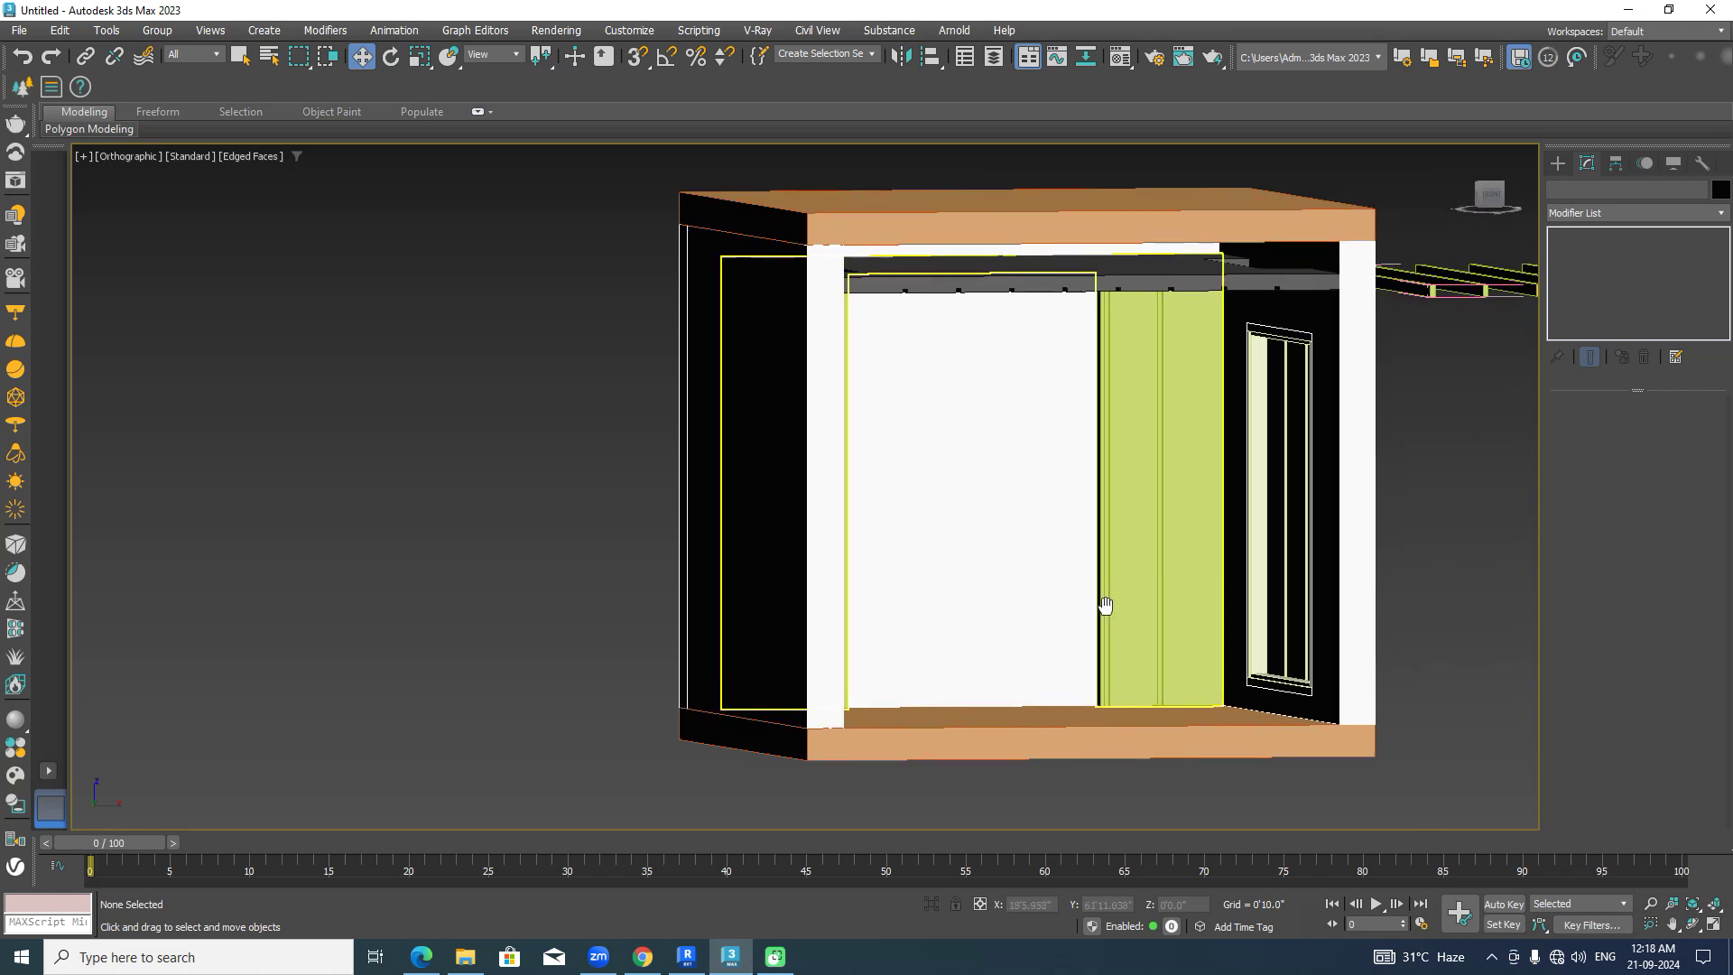
{"action": "key", "text": "shift+z"}
{"action": "key", "text": "shift+z"}
{"action": "key", "text": "shift+z"}
{"action": "key", "text": "shift+z"}
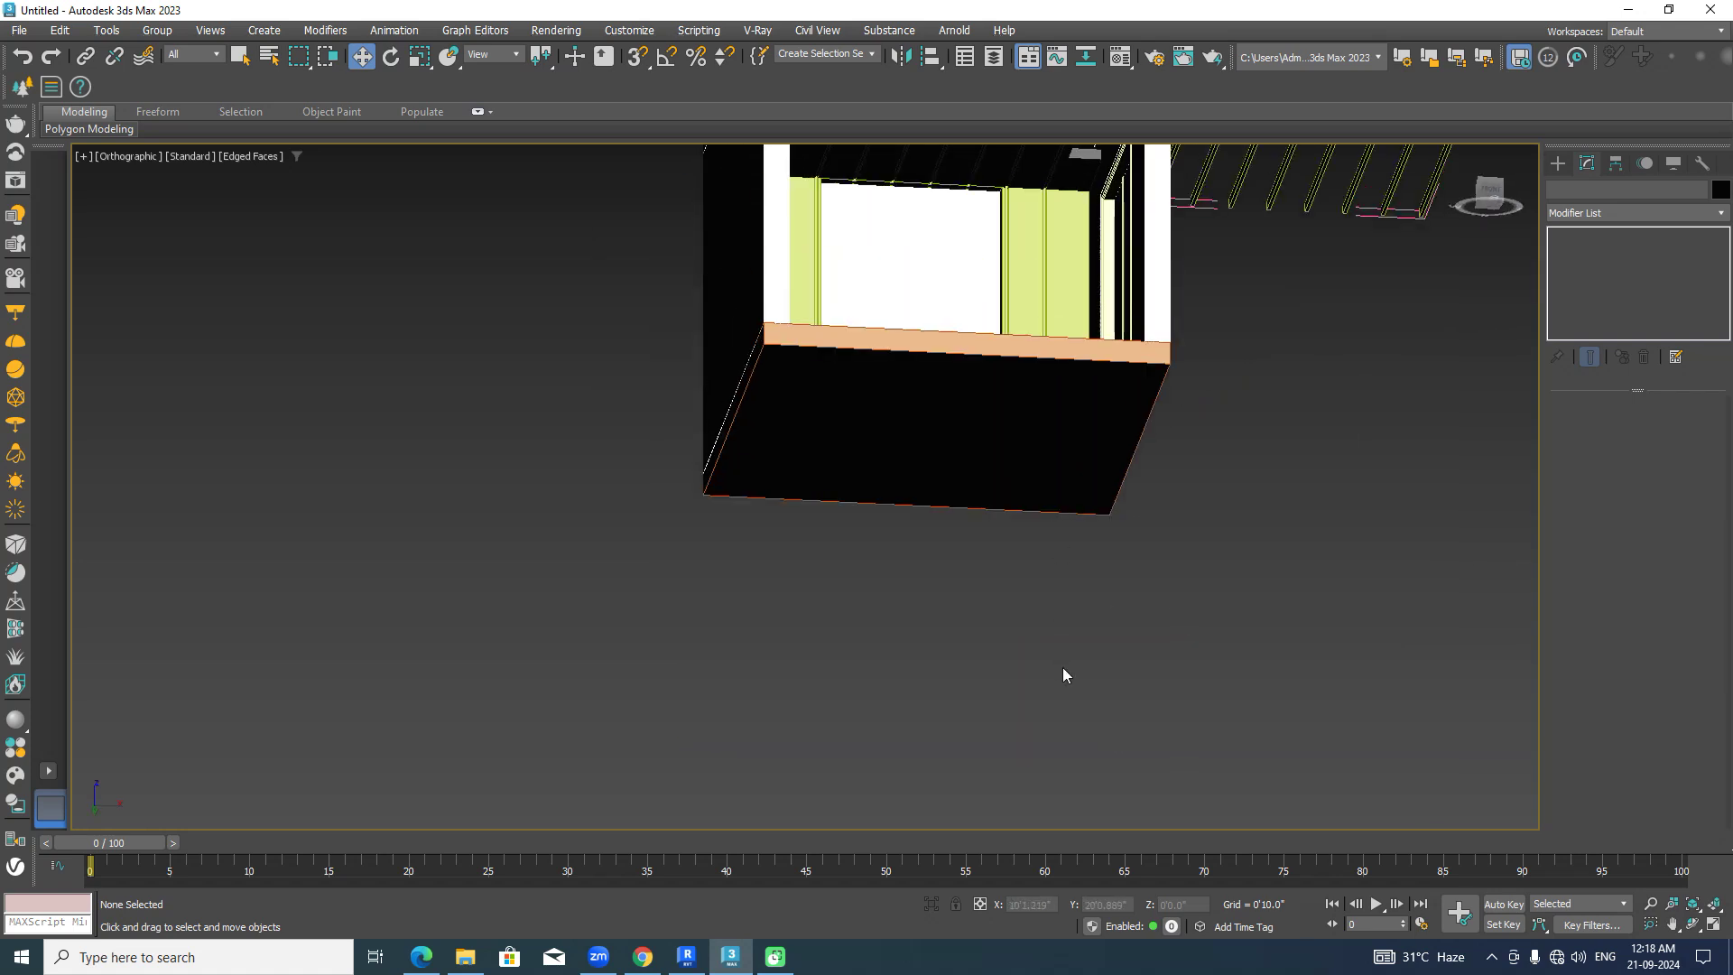
{"action": "scroll", "coordinate": [1088, 471], "scroll_direction": "up", "scroll_amount": 5}
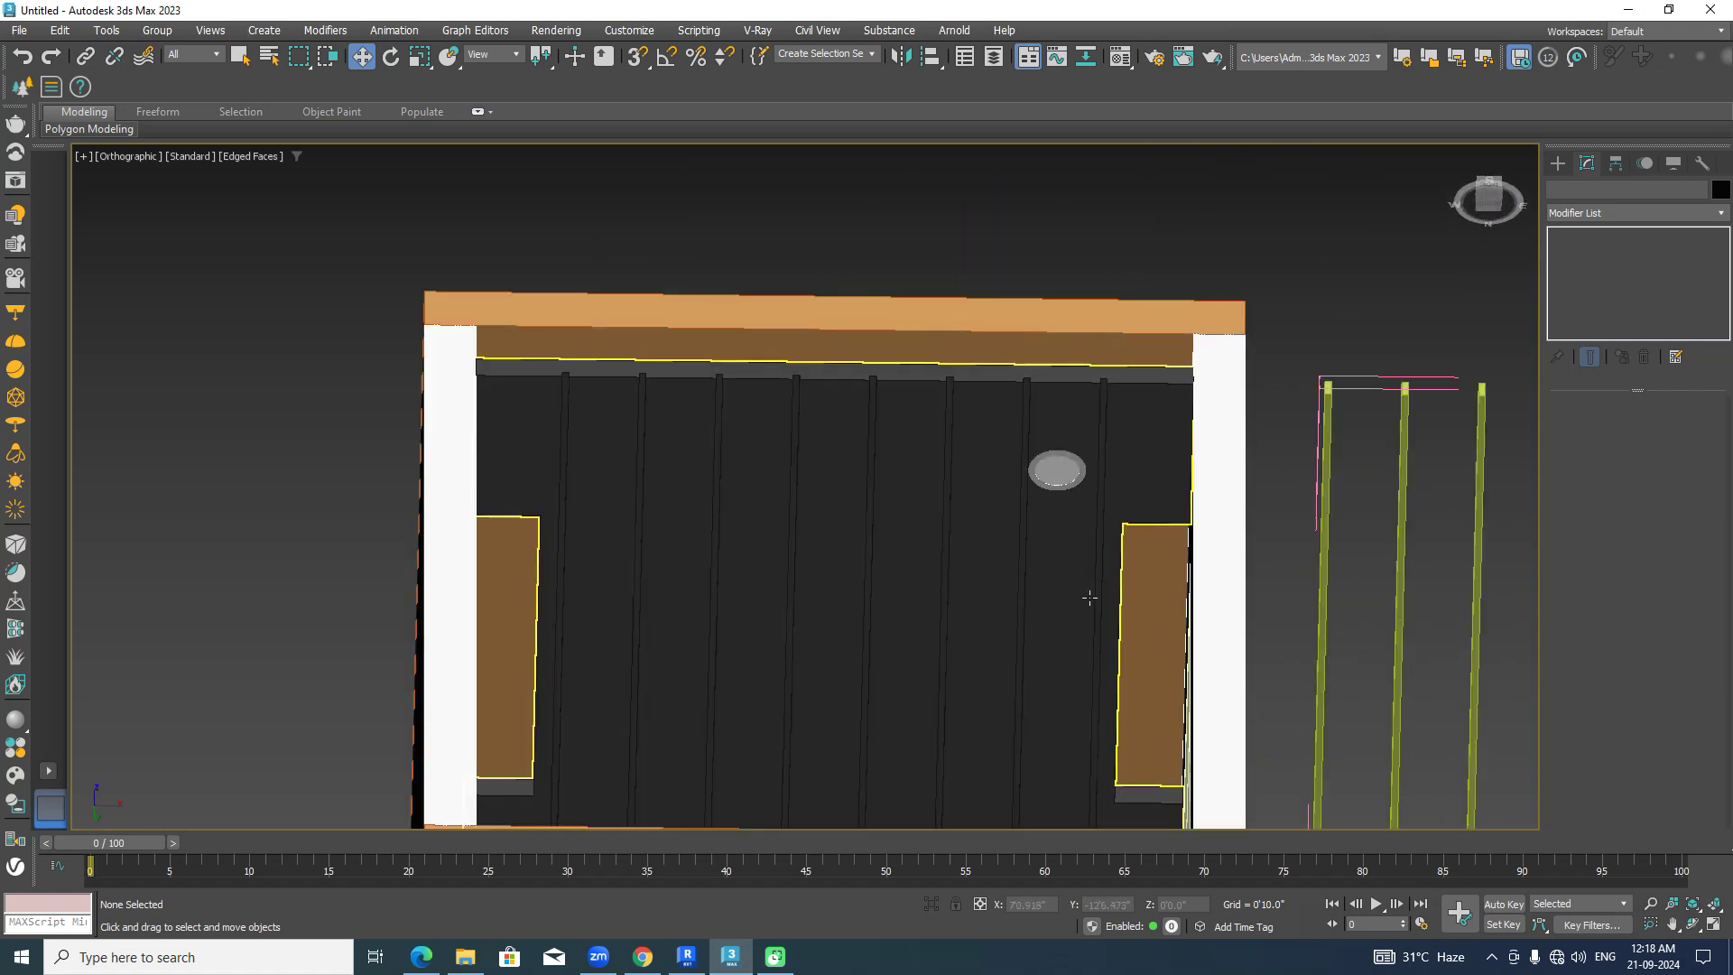
In the wireframe Top view, move the round light group along X to about 6'9.93", between two grooves.
{"action": "left_click", "coordinate": [1074, 470]}
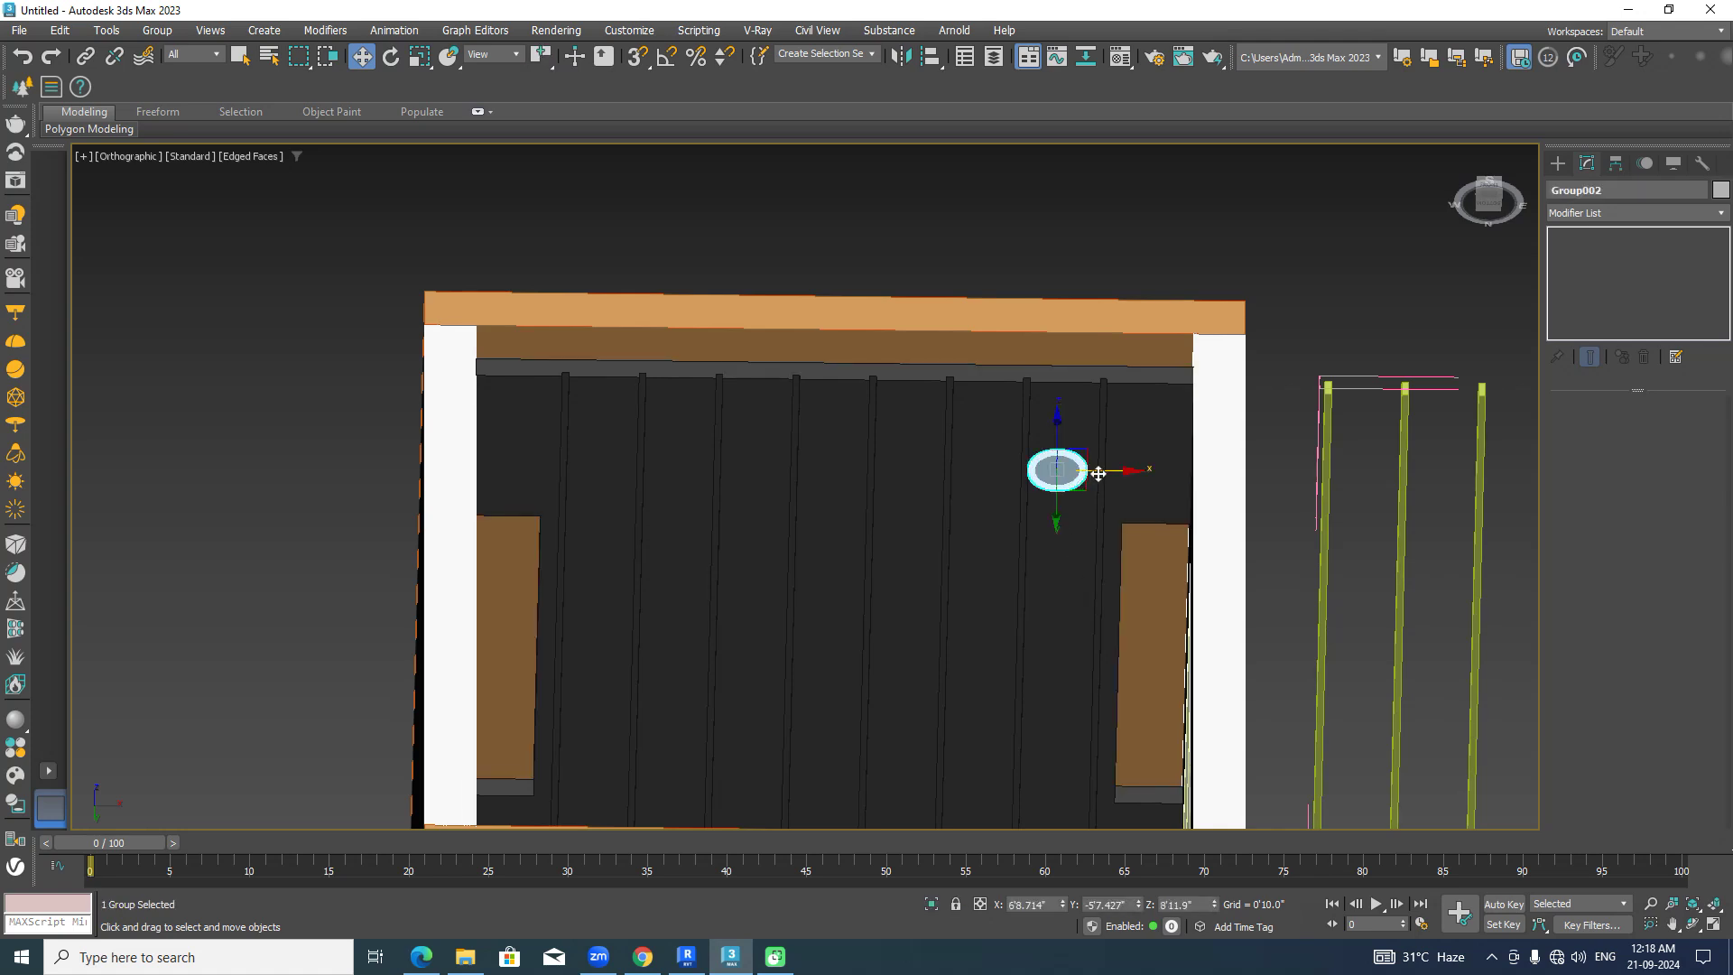
{"action": "left_click", "coordinate": [1473, 186]}
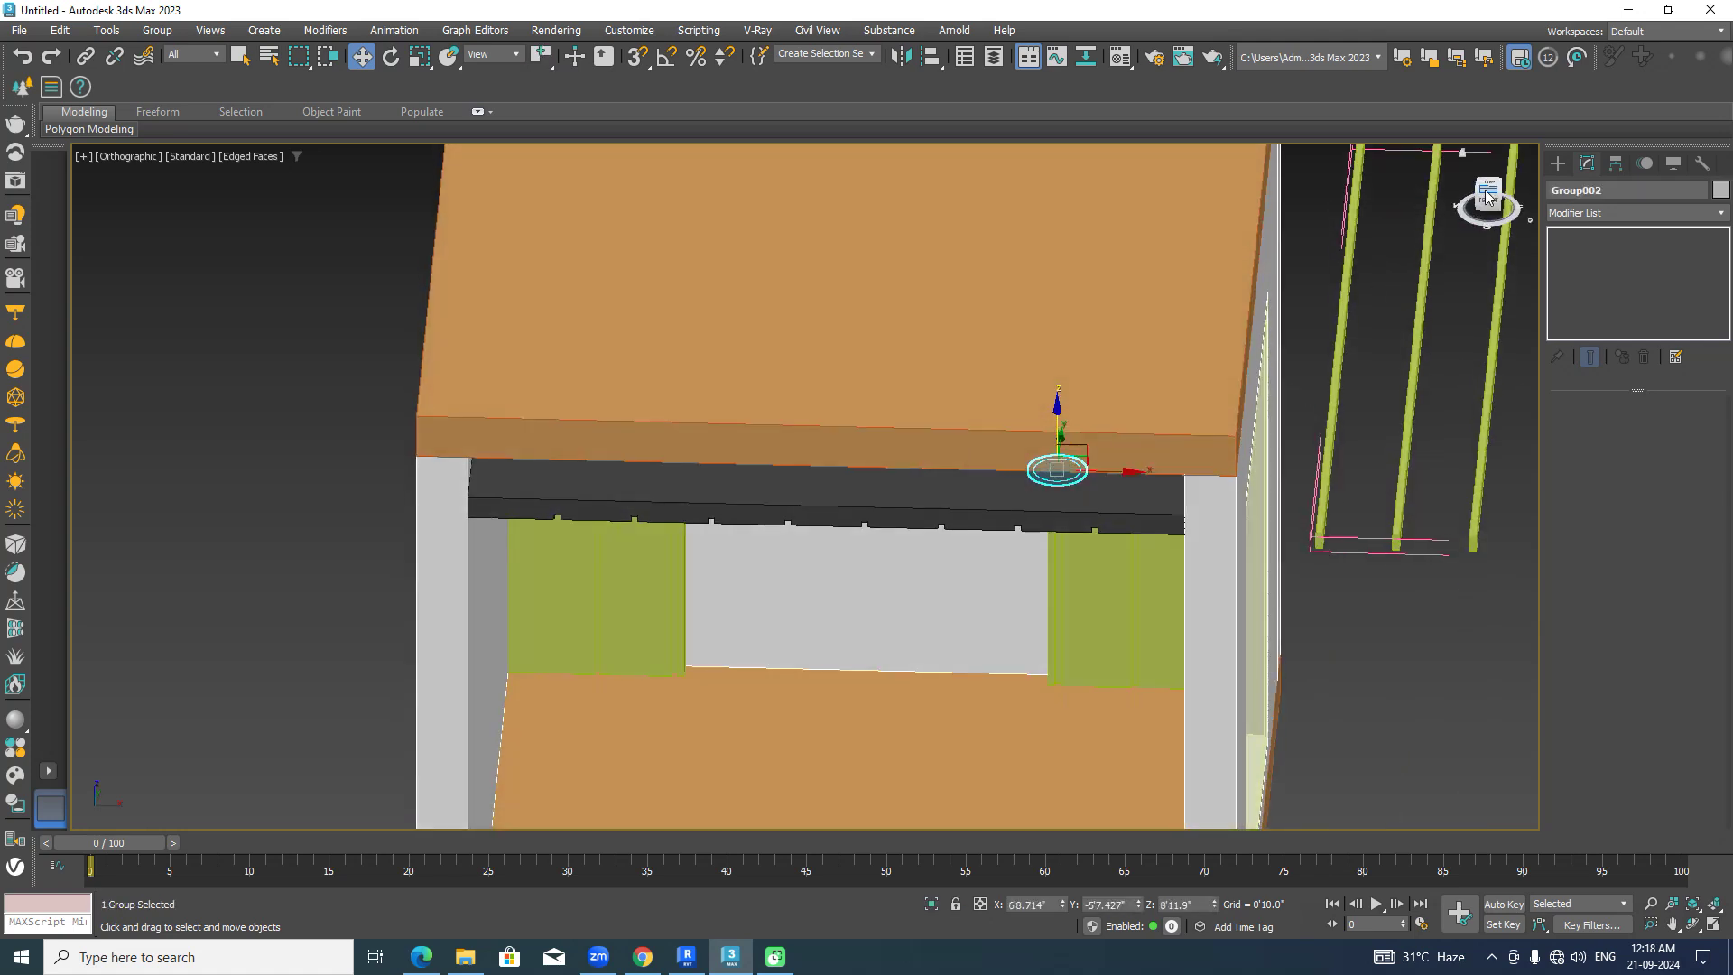
{"action": "left_click", "coordinate": [1489, 191]}
{"action": "key", "text": "t"}
{"action": "key", "text": "F3"}
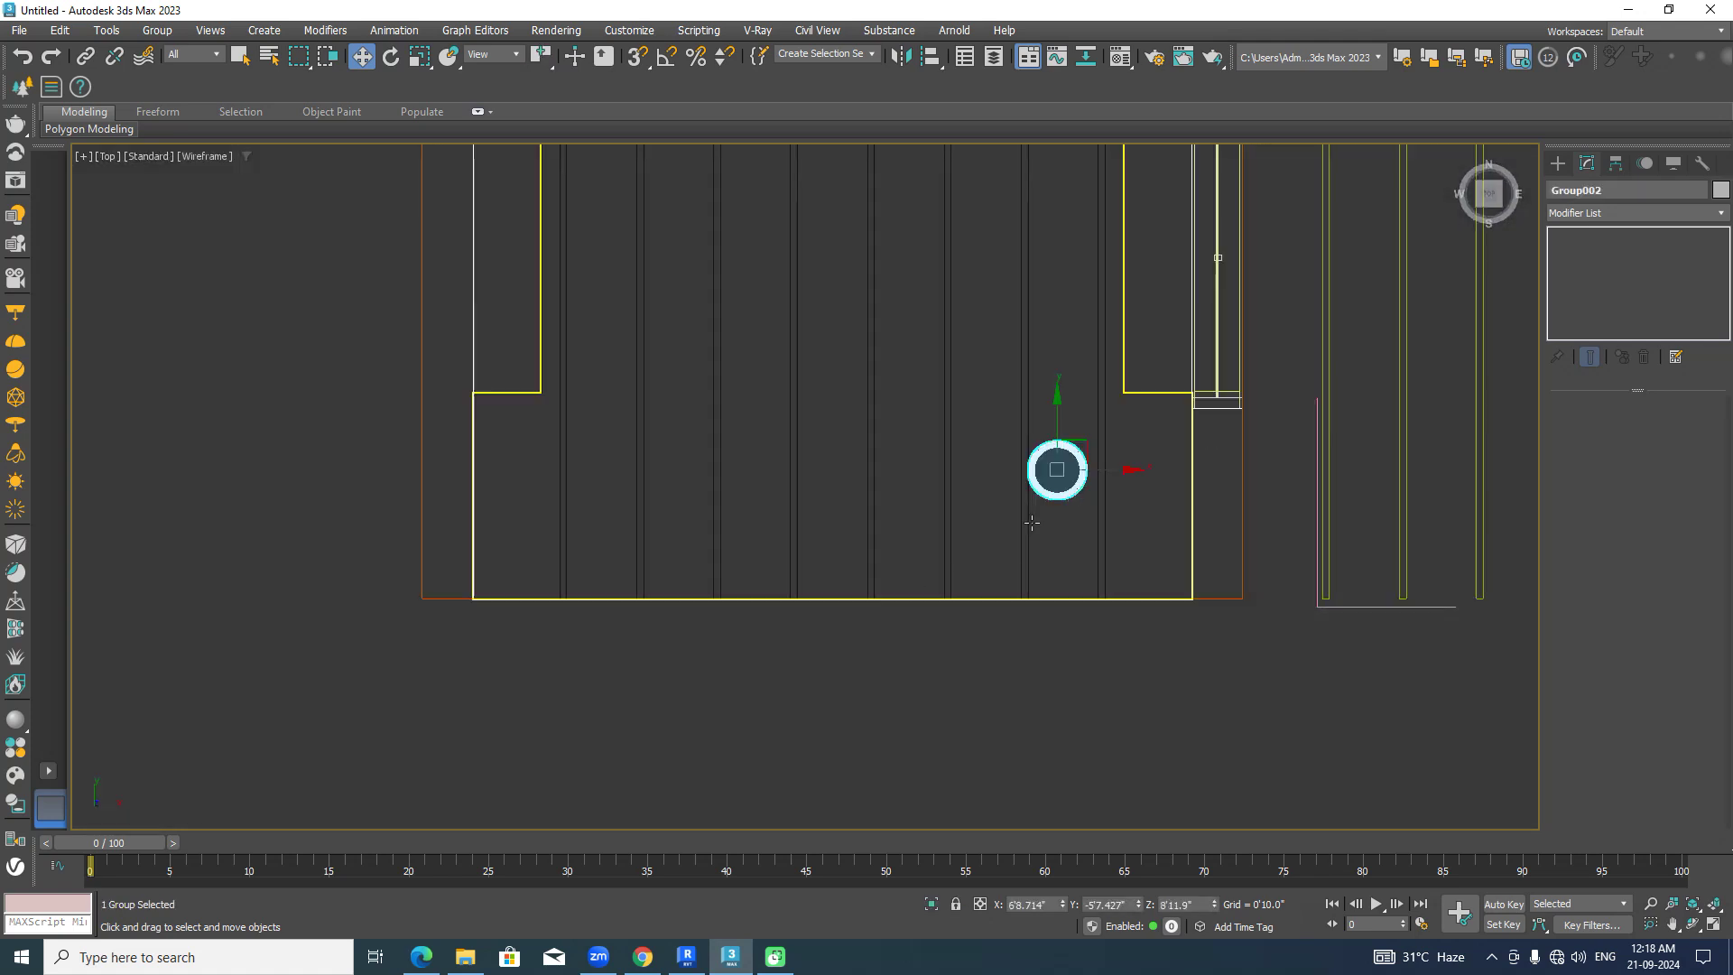
{"action": "scroll", "coordinate": [1083, 471], "scroll_direction": "up", "scroll_amount": 2}
{"action": "left_click_drag", "start_coordinate": [1089, 462], "coordinate": [1102, 464]}
Clone the round light along Y to the opposite end of the same ceiling strip as an instance.
{"action": "scroll", "coordinate": [1103, 464], "scroll_direction": "down", "scroll_amount": 5}
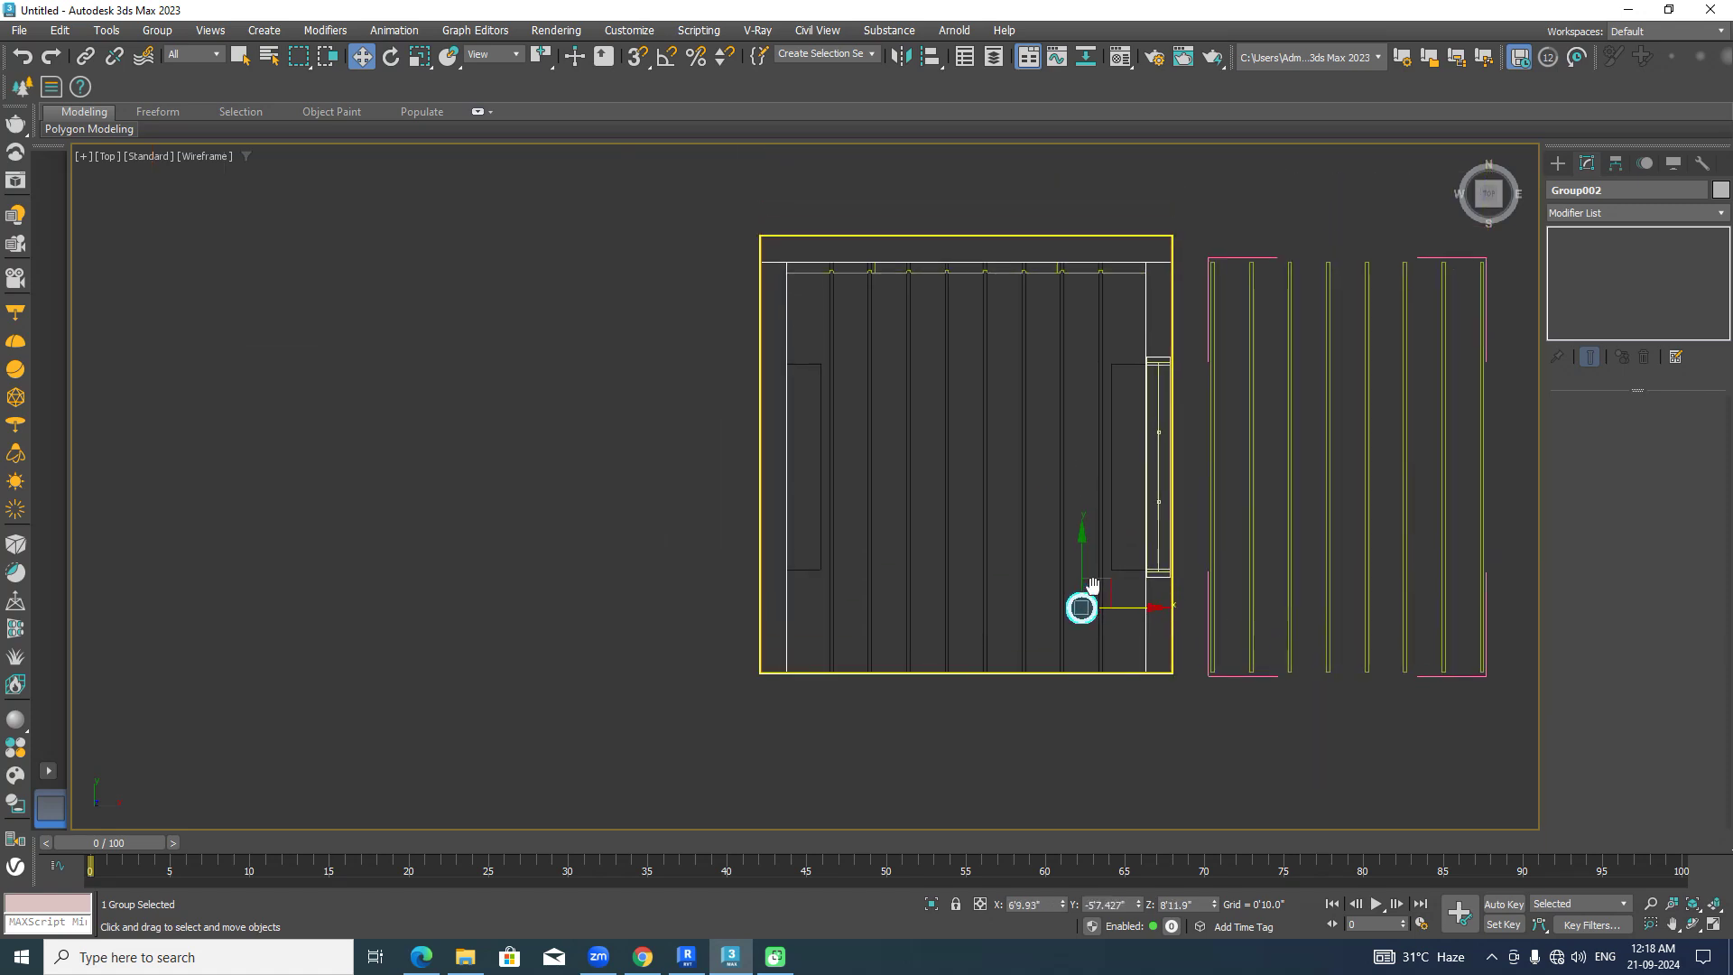
{"action": "left_click_drag", "start_coordinate": [1083, 571], "coordinate": [1083, 274], "text": "shift"}
{"action": "left_click", "coordinate": [802, 441]}
{"action": "left_click", "coordinate": [868, 554]}
Select both round lights and clone the pair along negative X as instances with 2 copies, forming three evenly spaced pairs.
{"action": "left_click", "coordinate": [1078, 619], "text": "ctrl"}
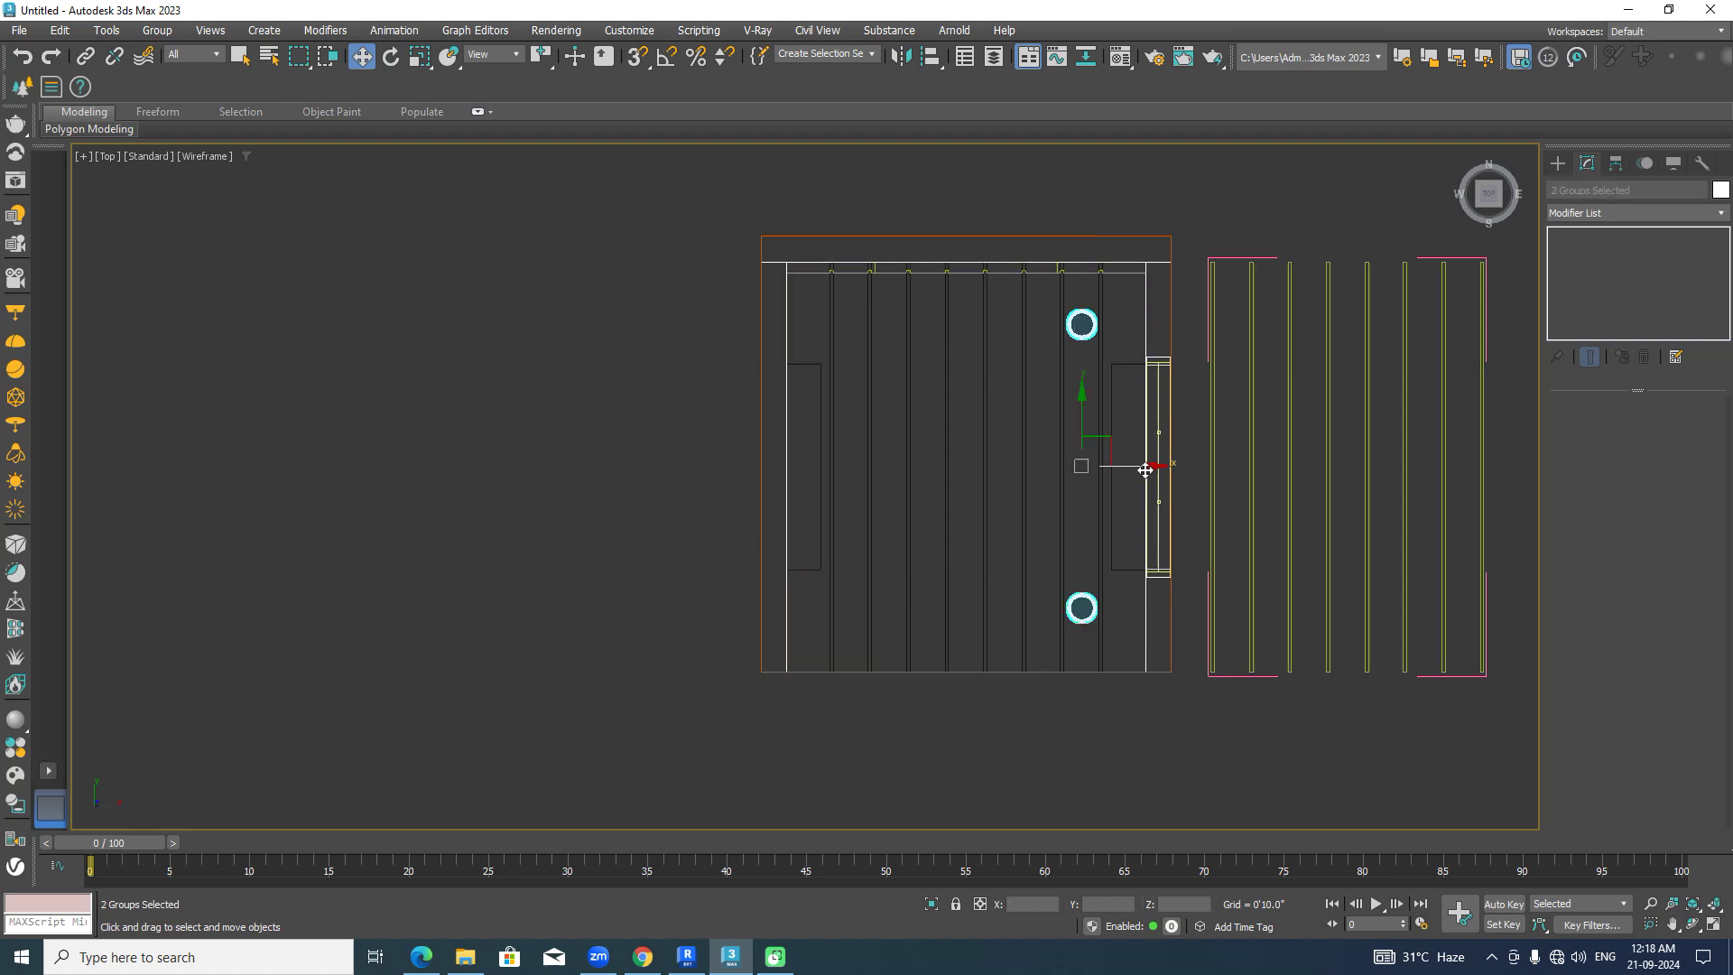
{"action": "left_click_drag", "start_coordinate": [1141, 465], "coordinate": [1032, 465], "text": "shift"}
{"action": "left_click", "coordinate": [912, 484]}
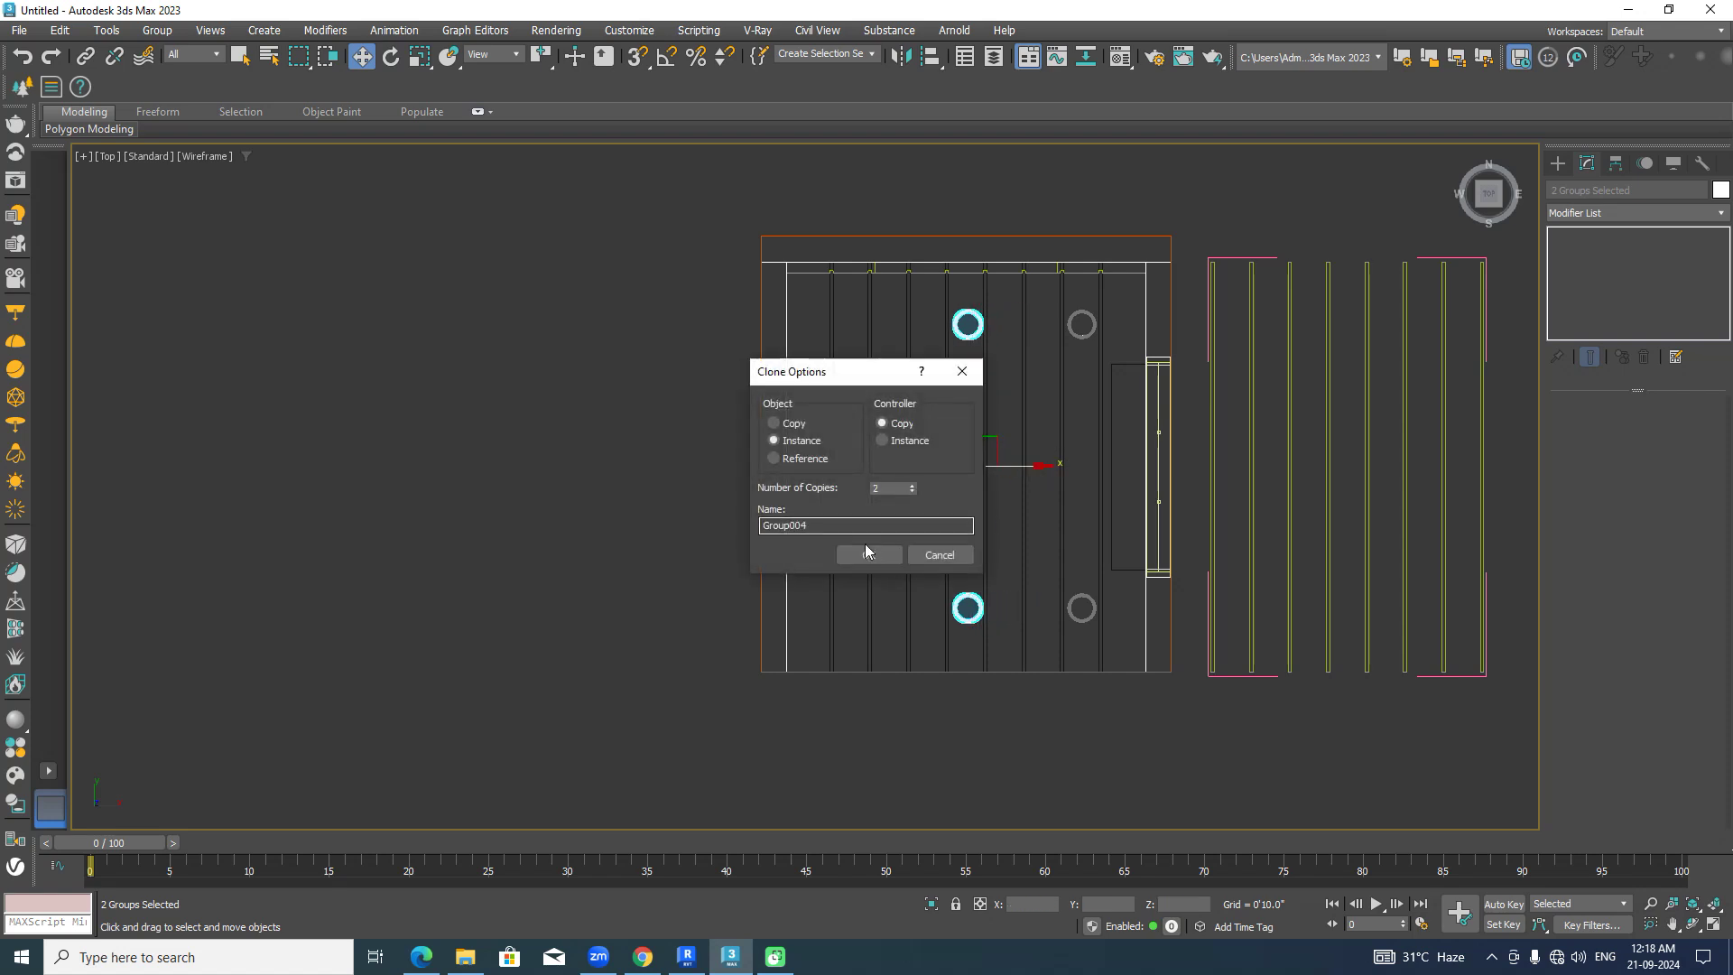
{"action": "left_click", "coordinate": [864, 552]}
{"action": "left_click", "coordinate": [585, 539]}
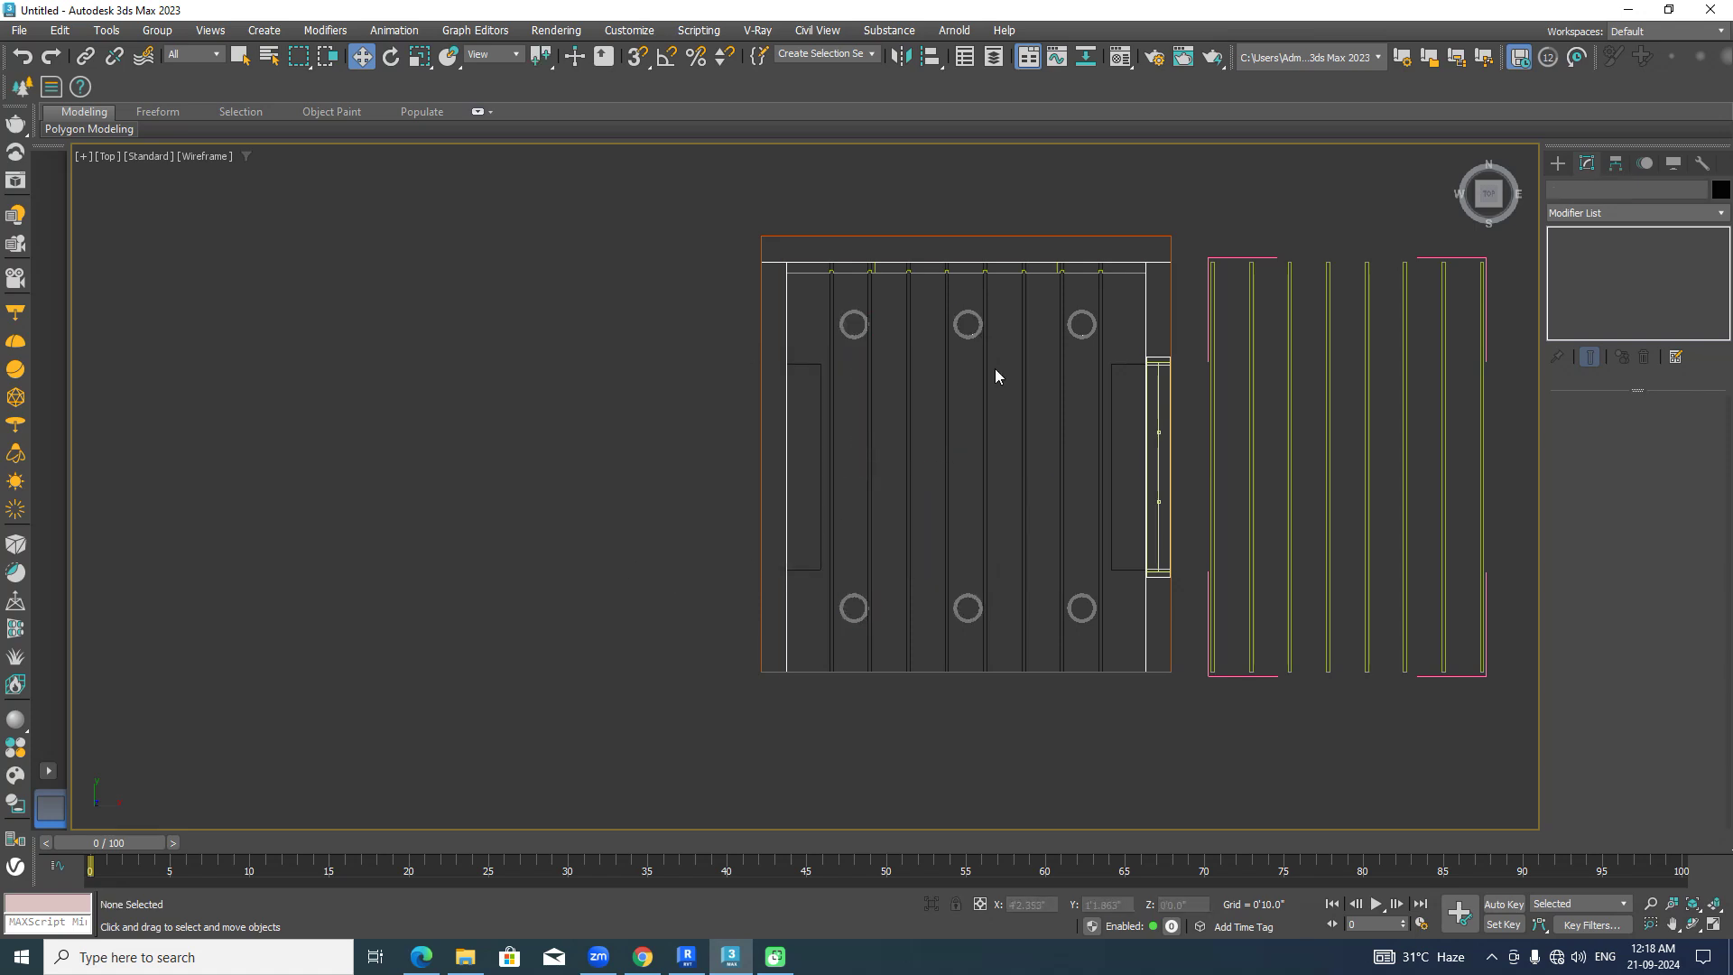
Select the middle pair of lights and shift it slightly along negative X to sit between the grooves.
{"action": "scroll", "coordinate": [983, 340], "scroll_direction": "up", "scroll_amount": 3}
{"action": "left_click", "coordinate": [961, 336]}
{"action": "middle_click_drag", "start_coordinate": [974, 550], "coordinate": [959, 483]}
{"action": "left_click", "coordinate": [922, 691], "text": "ctrl"}
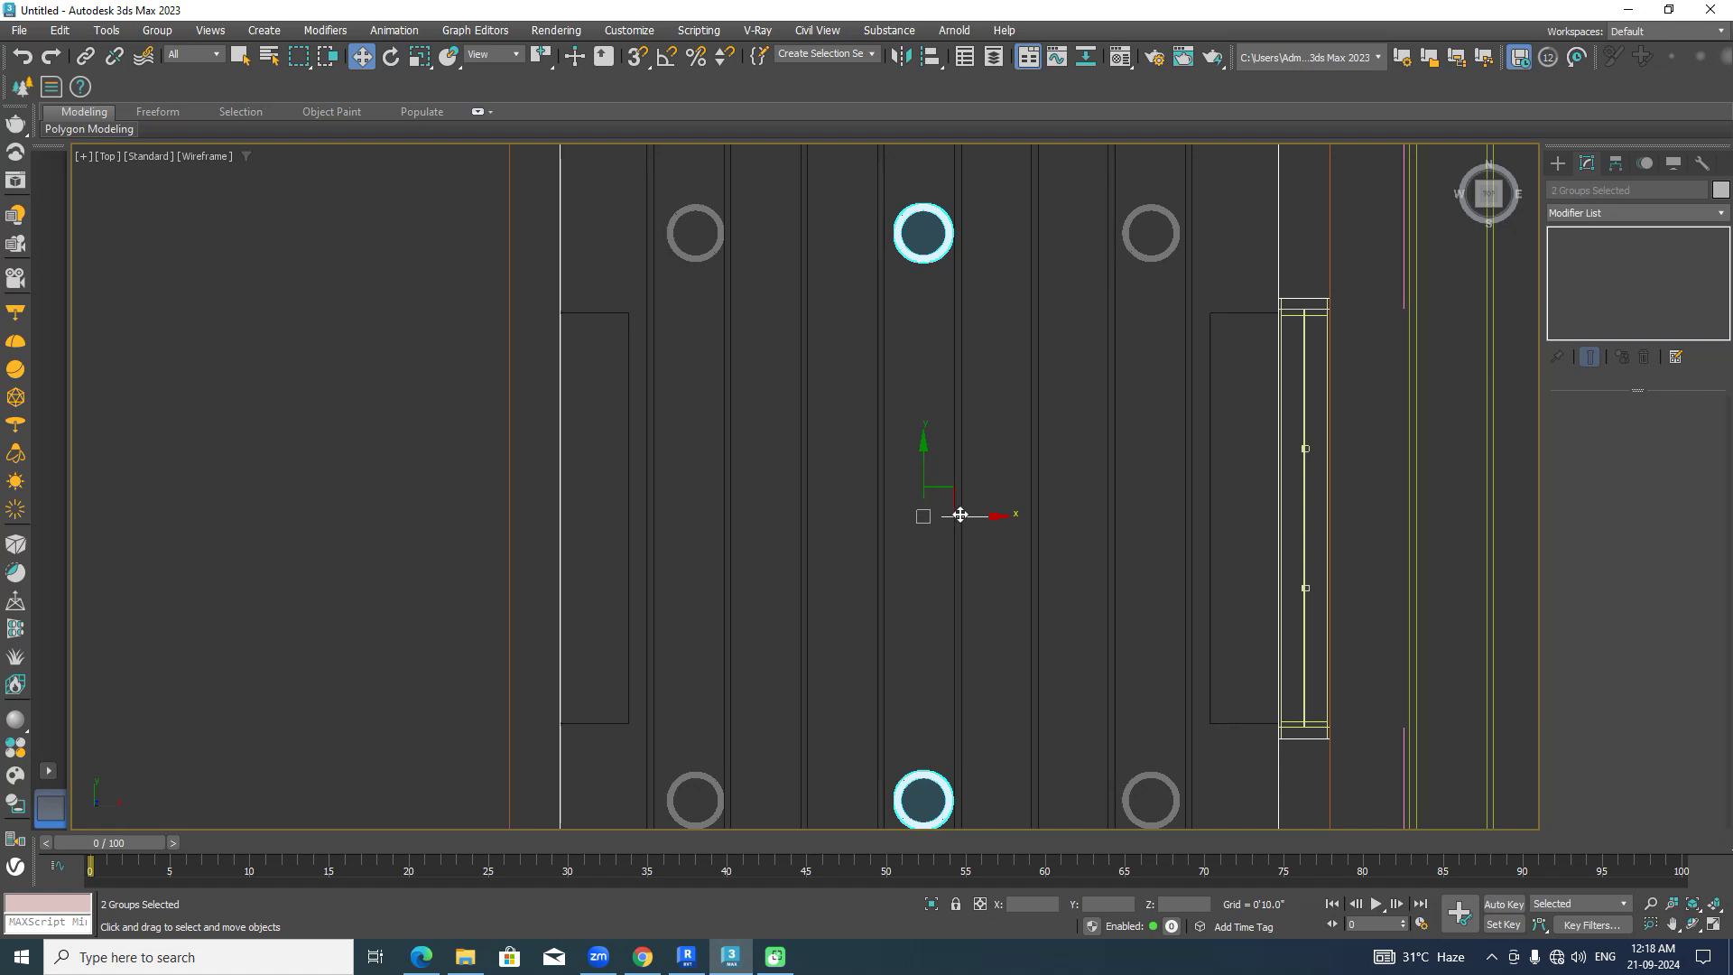
{"action": "left_click_drag", "start_coordinate": [959, 514], "coordinate": [956, 514]}
Select the pair of lights farthest along negative X and shift it slightly in X to sit between the grooves.
{"action": "left_click", "coordinate": [710, 256]}
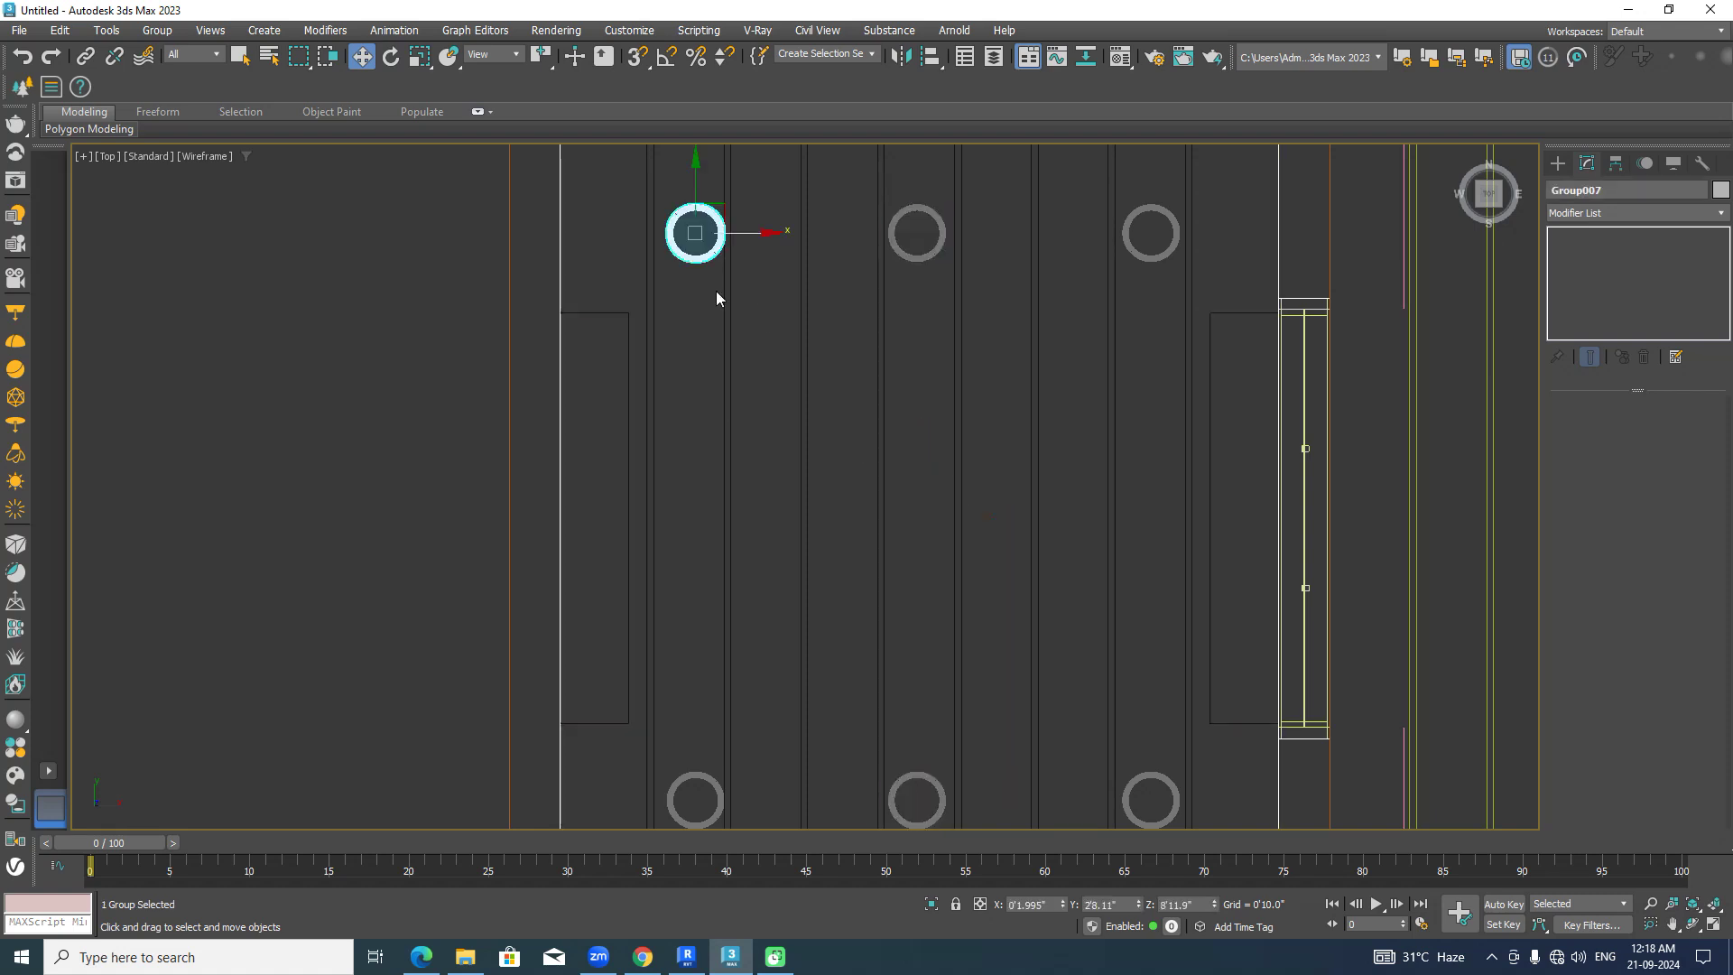
{"action": "left_click", "coordinate": [705, 775], "text": "ctrl"}
{"action": "left_click_drag", "start_coordinate": [766, 514], "coordinate": [753, 519]}
{"action": "scroll", "coordinate": [753, 519], "scroll_direction": "down", "scroll_amount": 4}
Return to shaded display with nothing selected and examine the building and its louver bars from the outside.
{"action": "key", "text": "F3"}
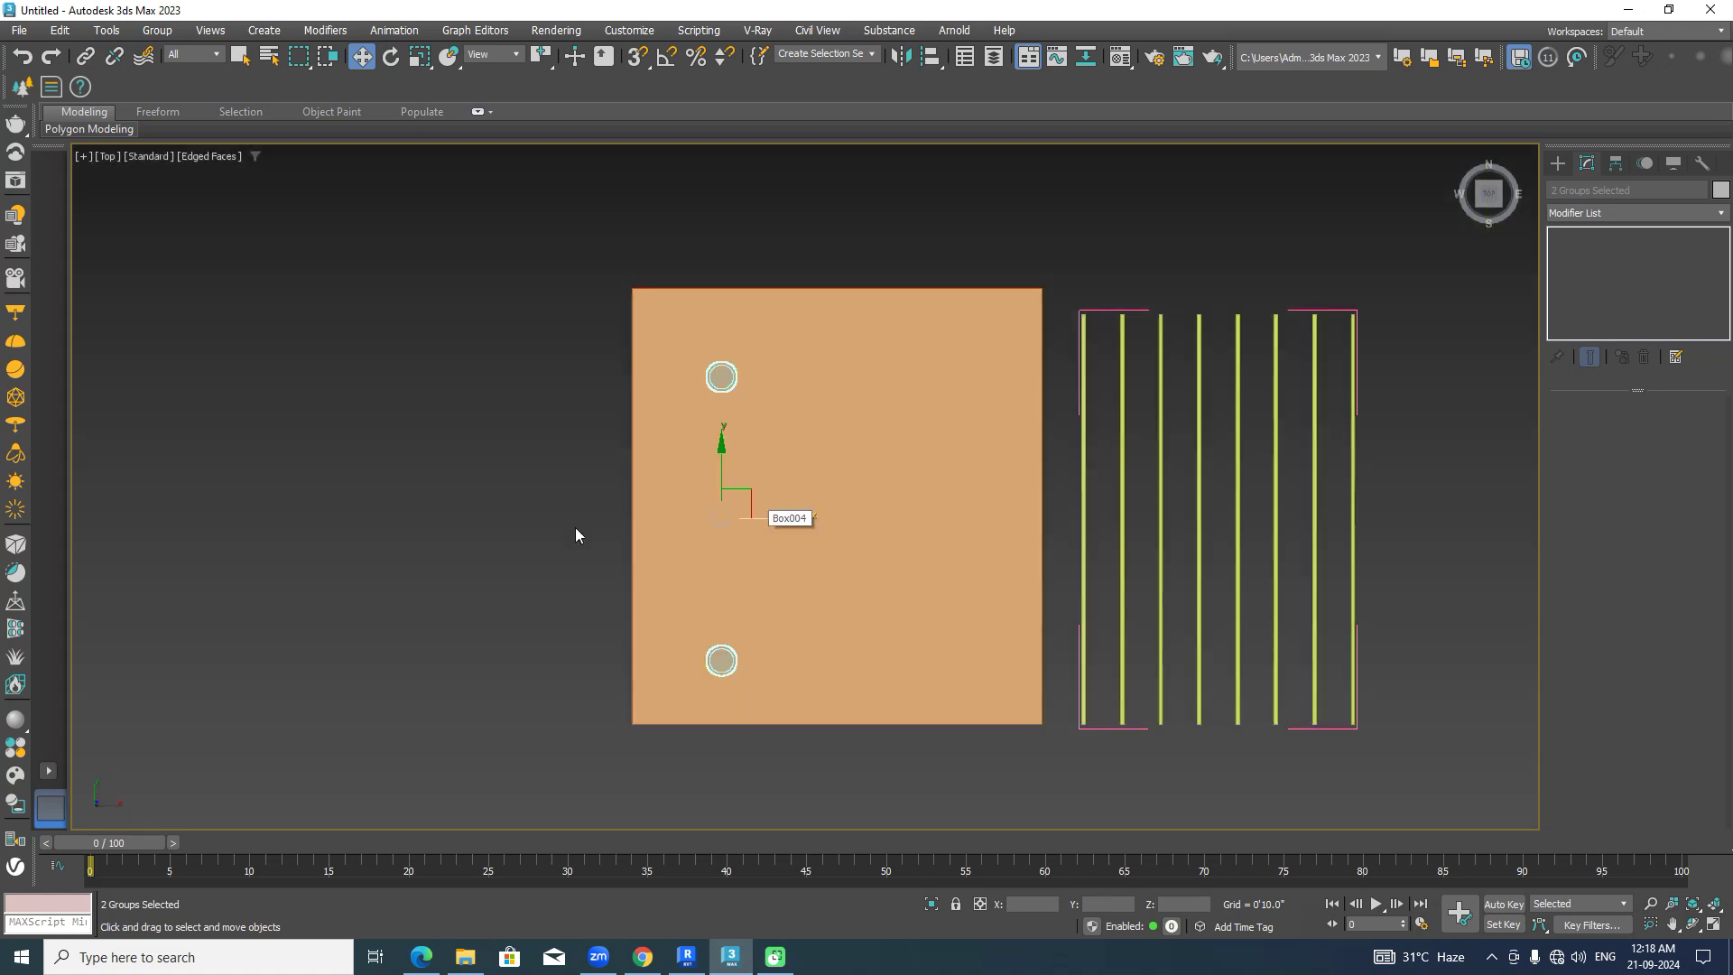
{"action": "left_click", "coordinate": [498, 499]}
{"action": "scroll", "coordinate": [498, 498], "scroll_direction": "down", "scroll_amount": 2}
{"action": "middle_click_drag", "start_coordinate": [846, 626], "coordinate": [929, 550], "text": "alt"}
{"action": "scroll", "coordinate": [939, 651], "scroll_direction": "up", "scroll_amount": 5}
{"action": "middle_click_drag", "start_coordinate": [635, 536], "coordinate": [523, 619], "text": "alt"}
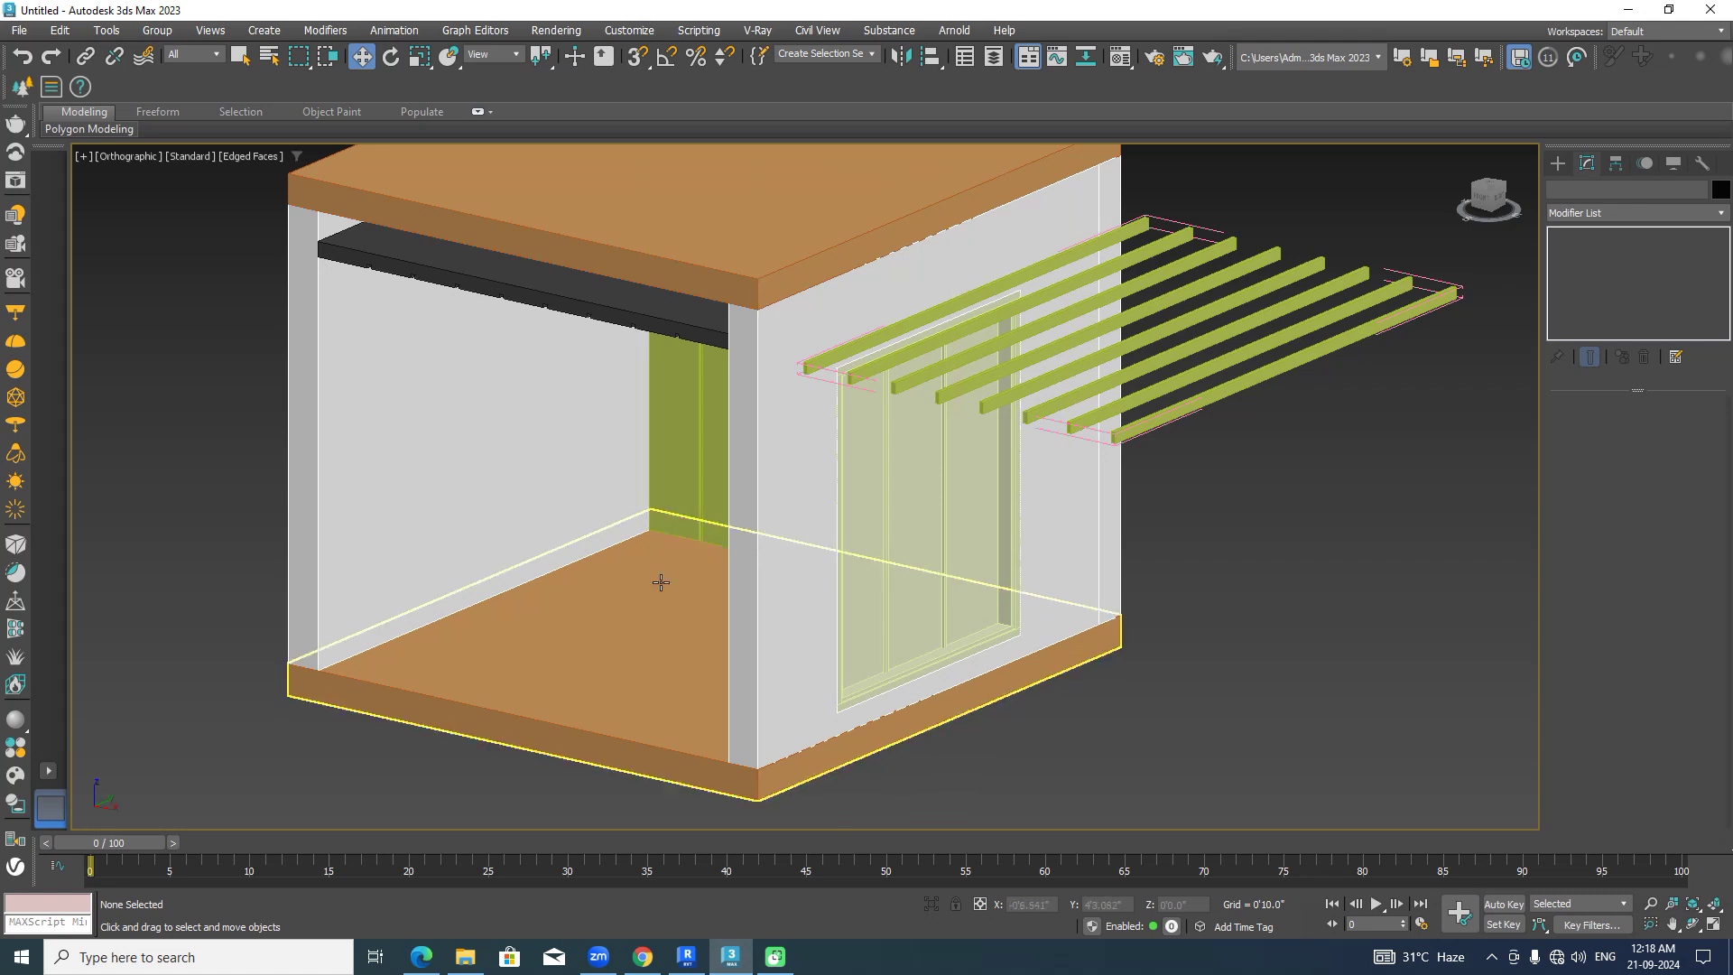
{"action": "scroll", "coordinate": [677, 568], "scroll_direction": "down", "scroll_amount": 2}
{"action": "middle_click_drag", "start_coordinate": [1060, 619], "coordinate": [1299, 364], "text": "alt"}
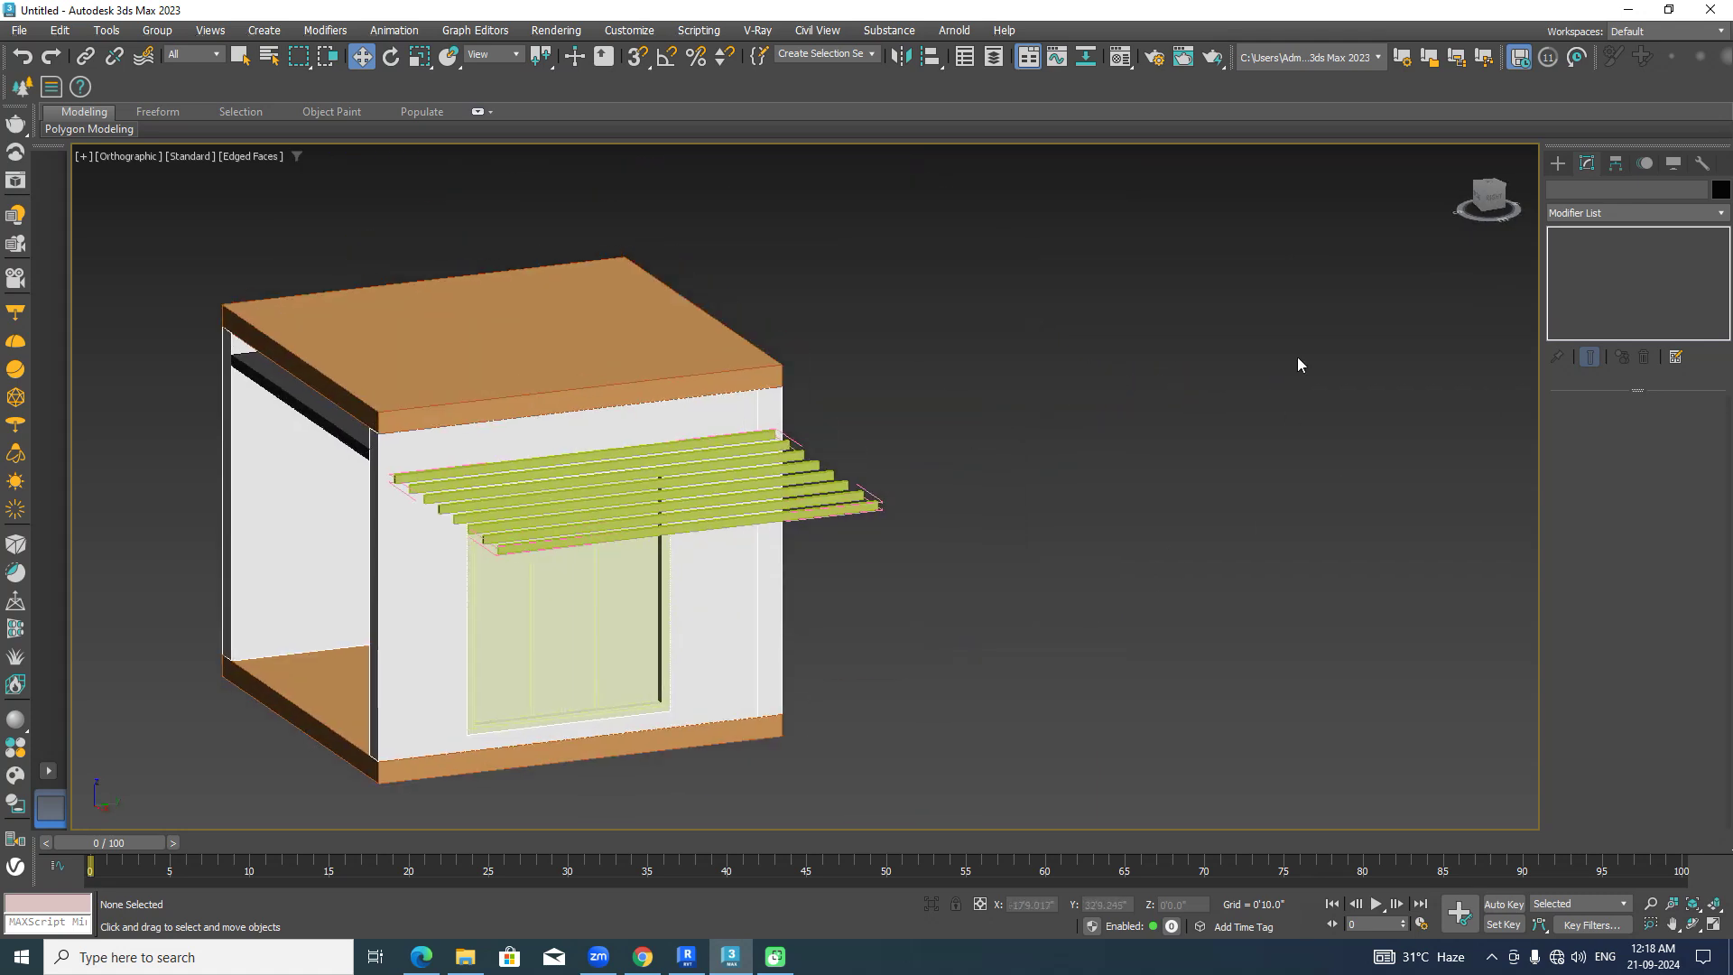
From above, draw a box beside the building about 10'1" long and 4'10" wide, with a height of 2".
{"action": "left_click", "coordinate": [1491, 192]}
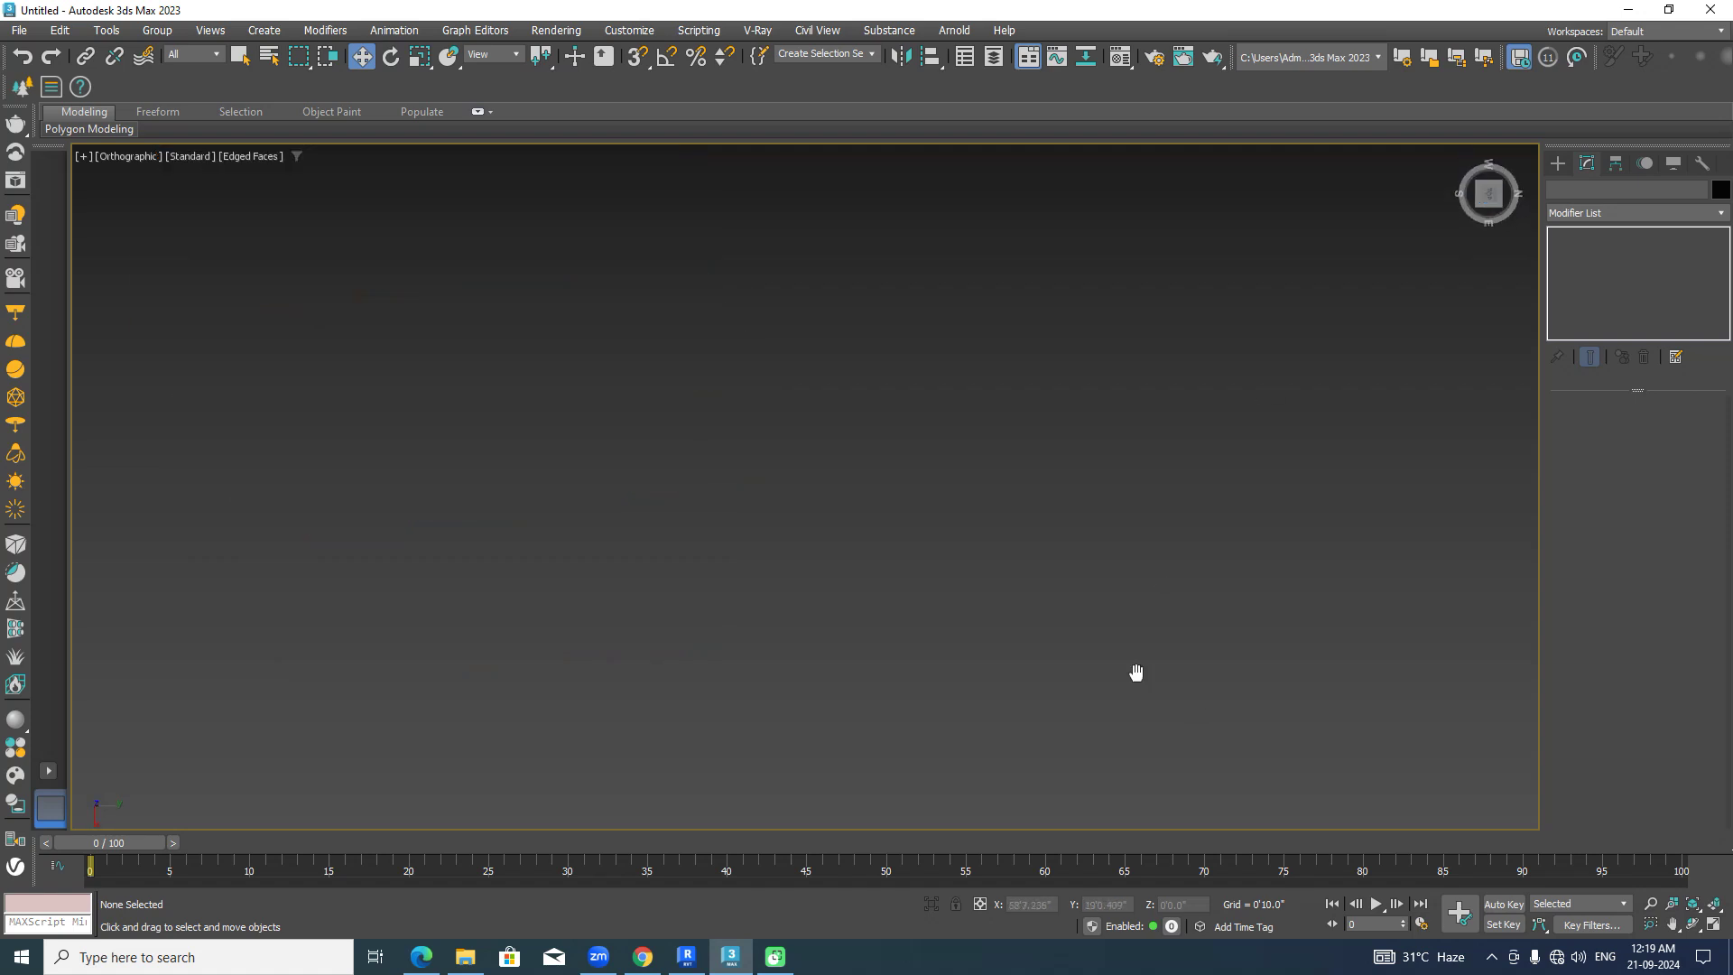
{"action": "left_click", "coordinate": [1557, 164]}
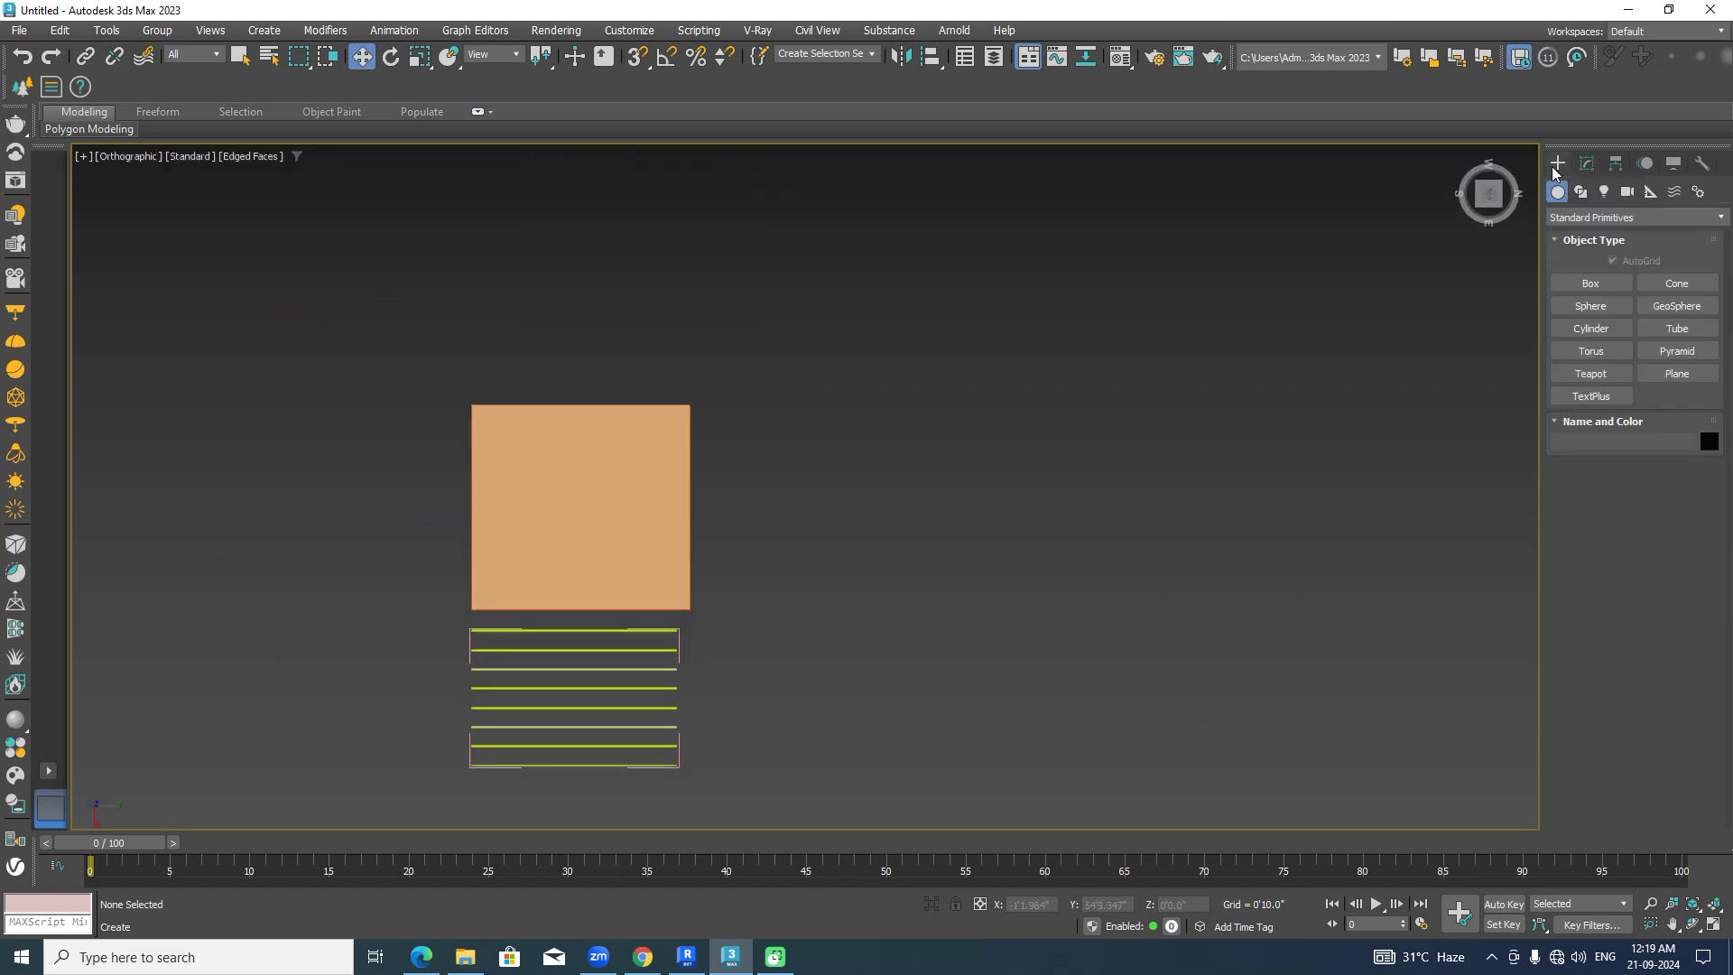
{"action": "left_click", "coordinate": [1590, 283]}
{"action": "scroll", "coordinate": [853, 551], "scroll_direction": "up", "scroll_amount": 2}
{"action": "mouse_move", "coordinate": [818, 458]}
{"action": "left_mouse_down"}
{"action": "mouse_move", "coordinate": [912, 529]}
{"action": "mouse_move", "coordinate": [1065, 577]}
{"action": "left_mouse_up"}
{"action": "left_click", "coordinate": [1675, 593]}
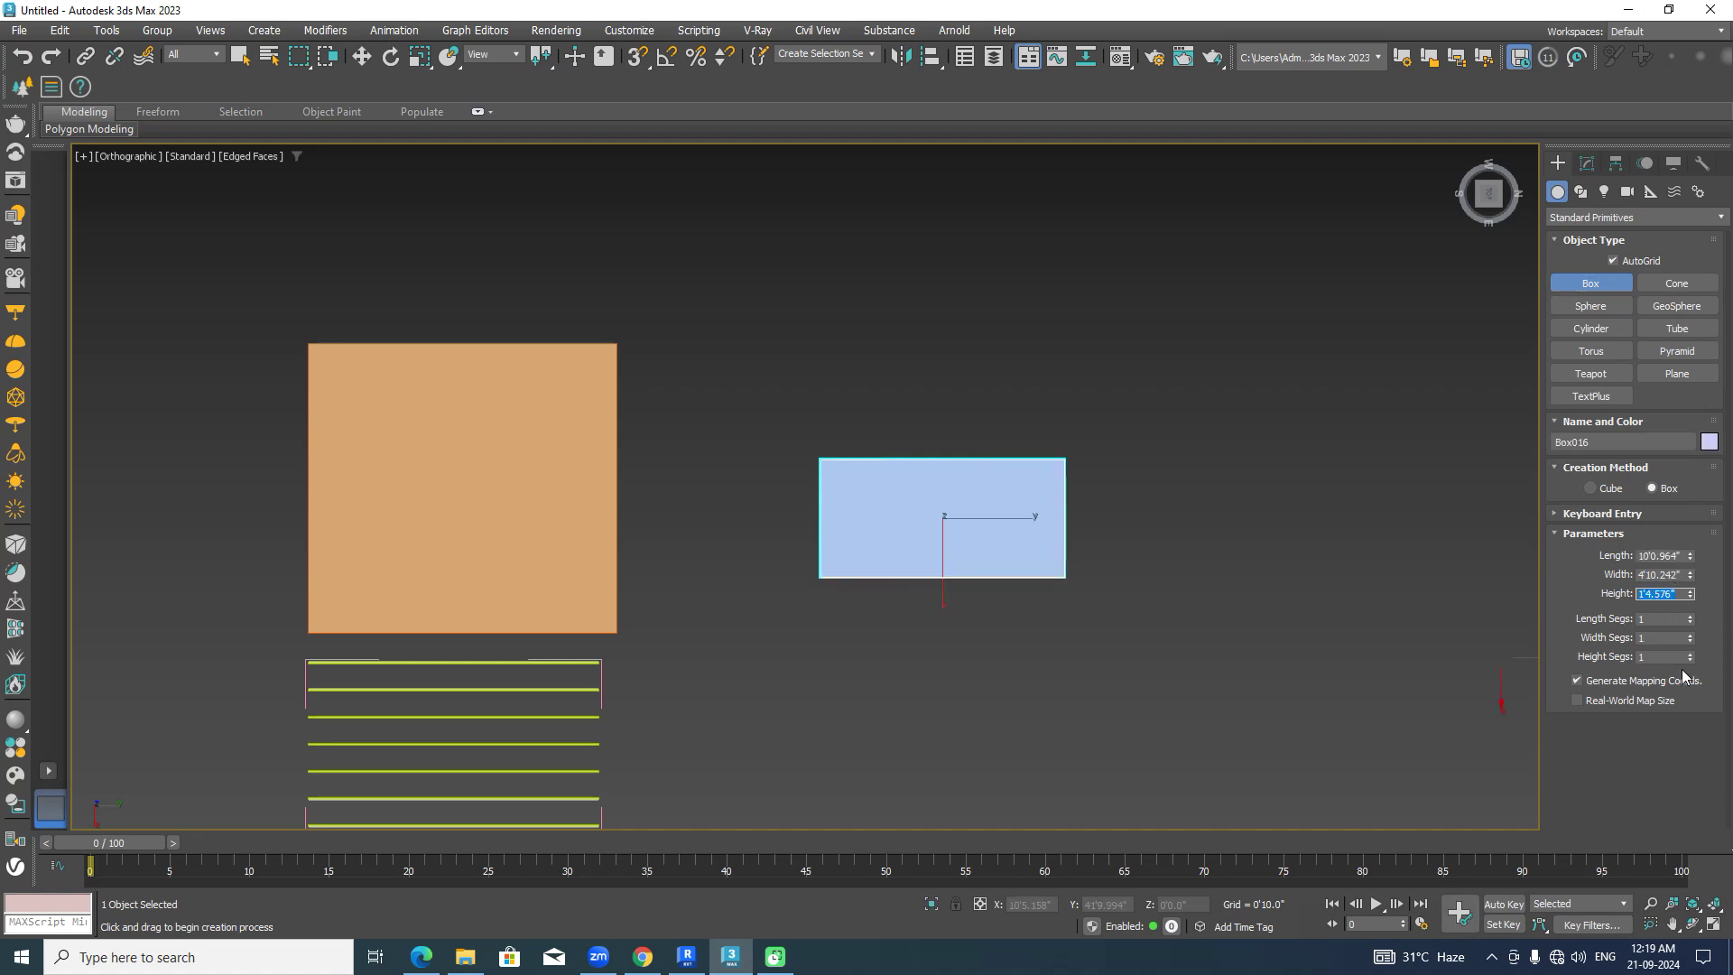
{"action": "type", "text": "2"}
{"action": "key", "text": "Return"}
Set the new box's width to 3' and its length to 5'.
{"action": "left_click", "coordinate": [1689, 578]}
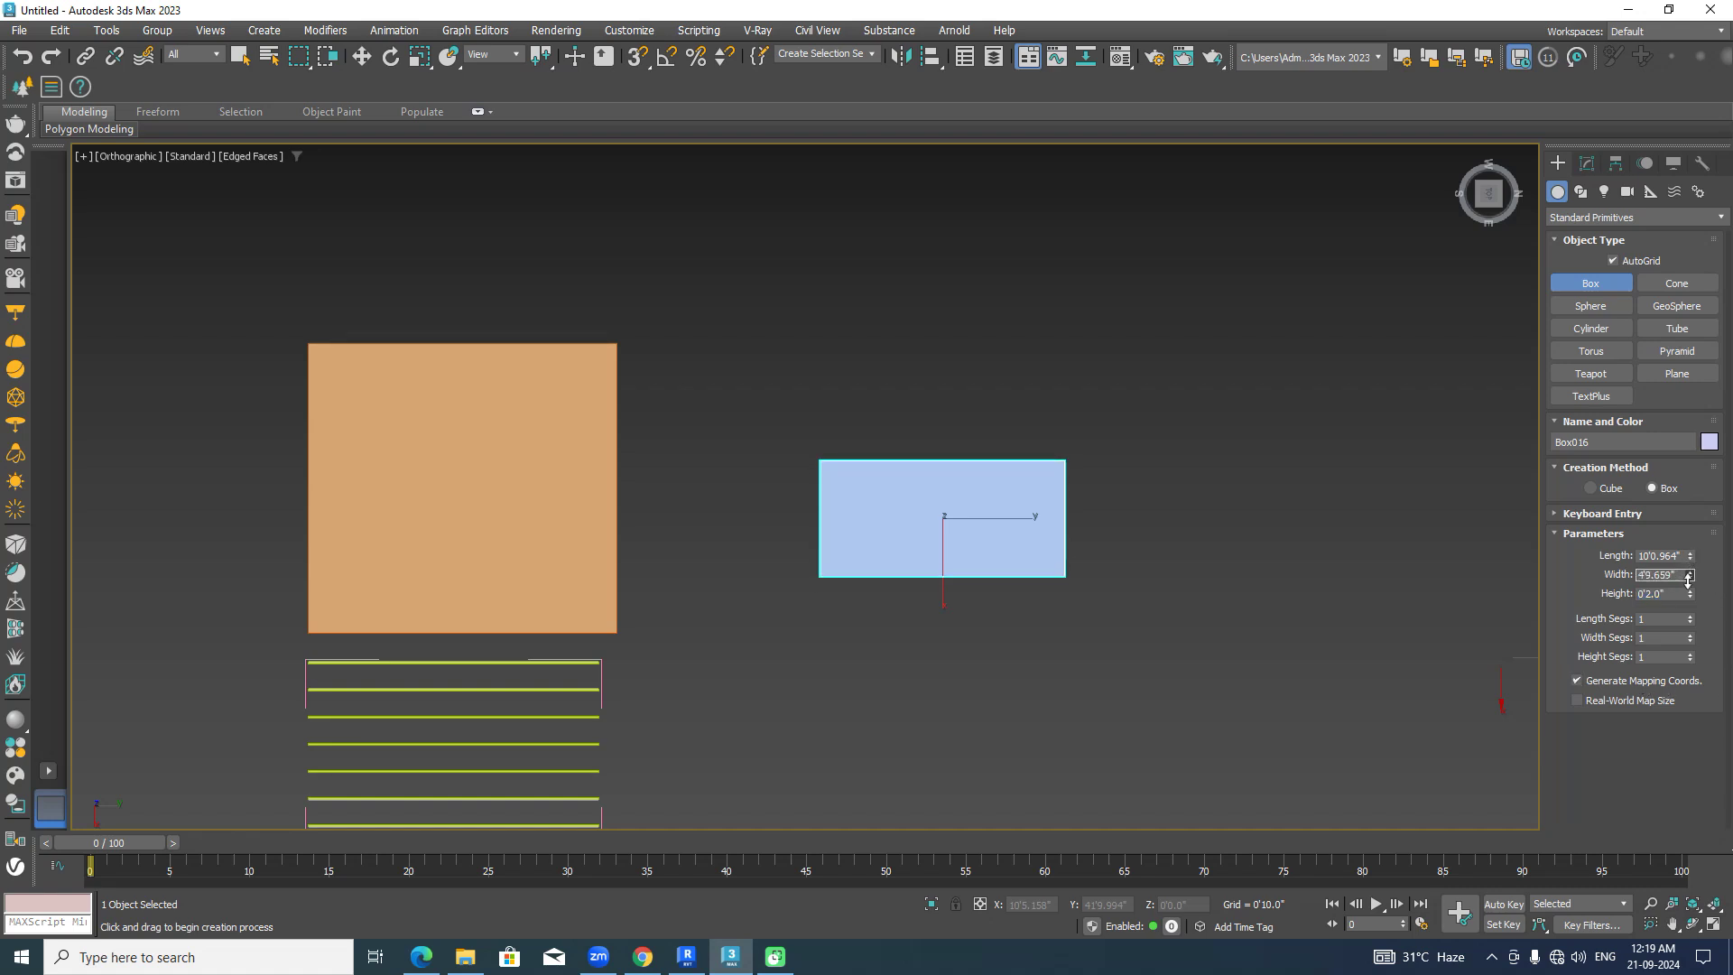
{"action": "left_click_drag", "start_coordinate": [1682, 578], "coordinate": [1622, 583]}
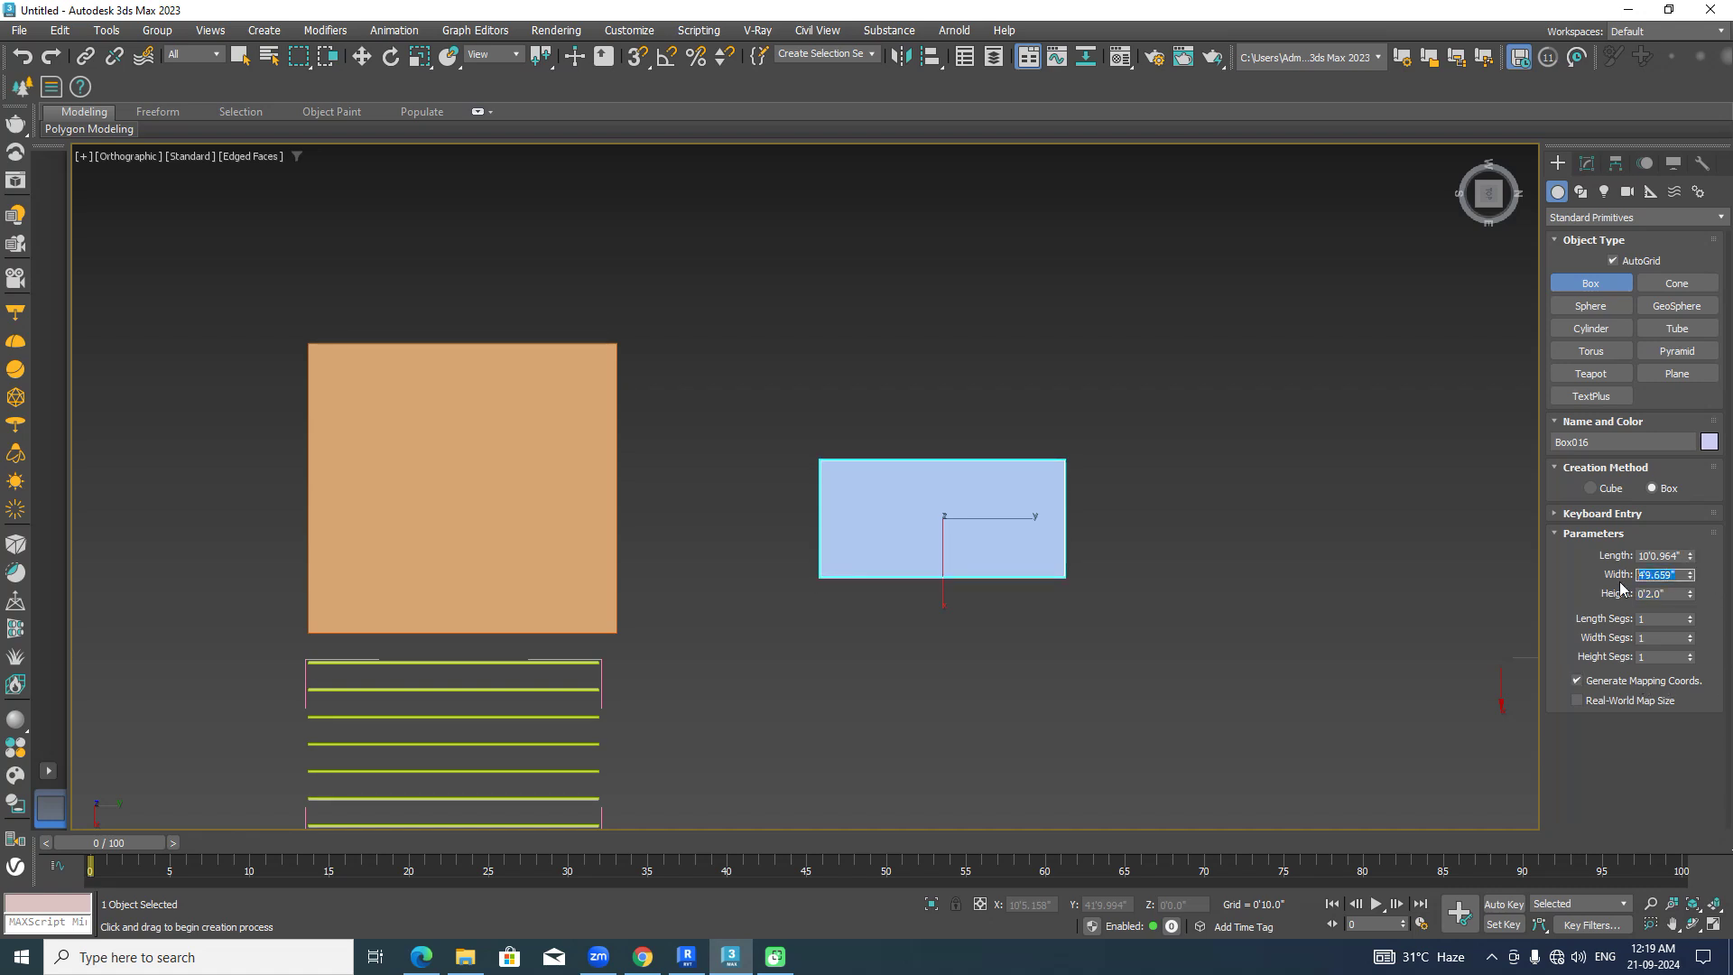
{"action": "type", "text": "3"}
{"action": "key", "text": "Return"}
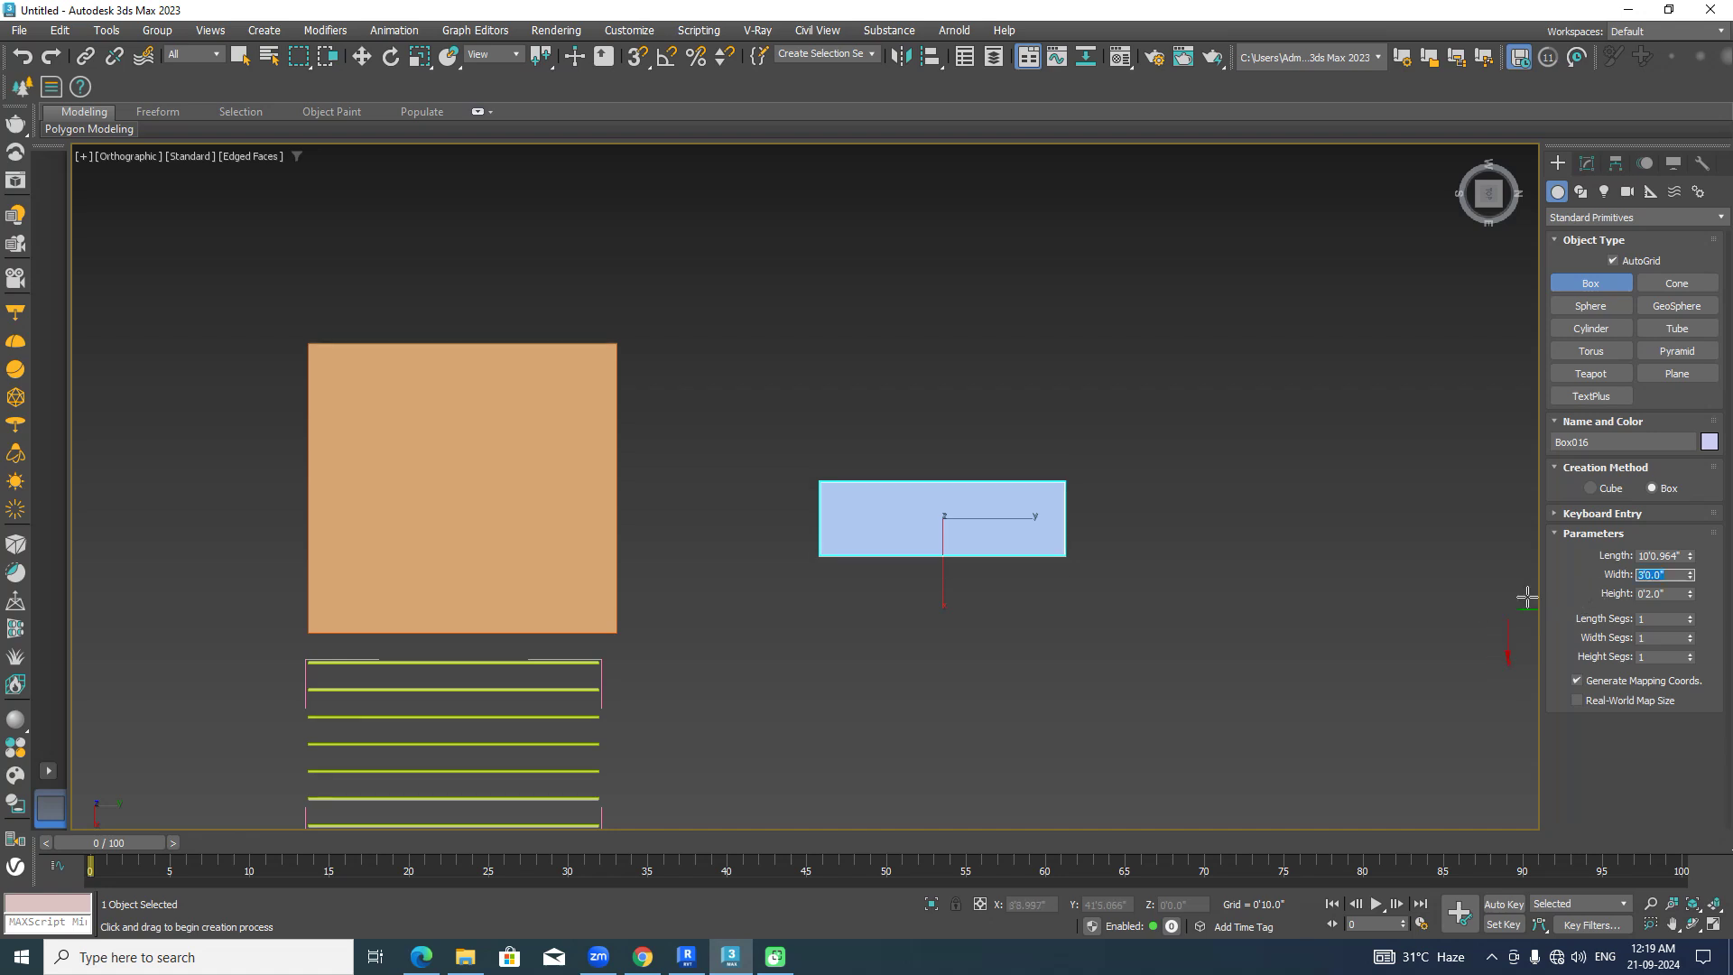
{"action": "double_click", "coordinate": [1678, 554]}
{"action": "type", "text": "5'"}
{"action": "key", "text": "Return"}
Frame the box, try a length of 6', and set the length back to 5'.
{"action": "type", "text": "z"}
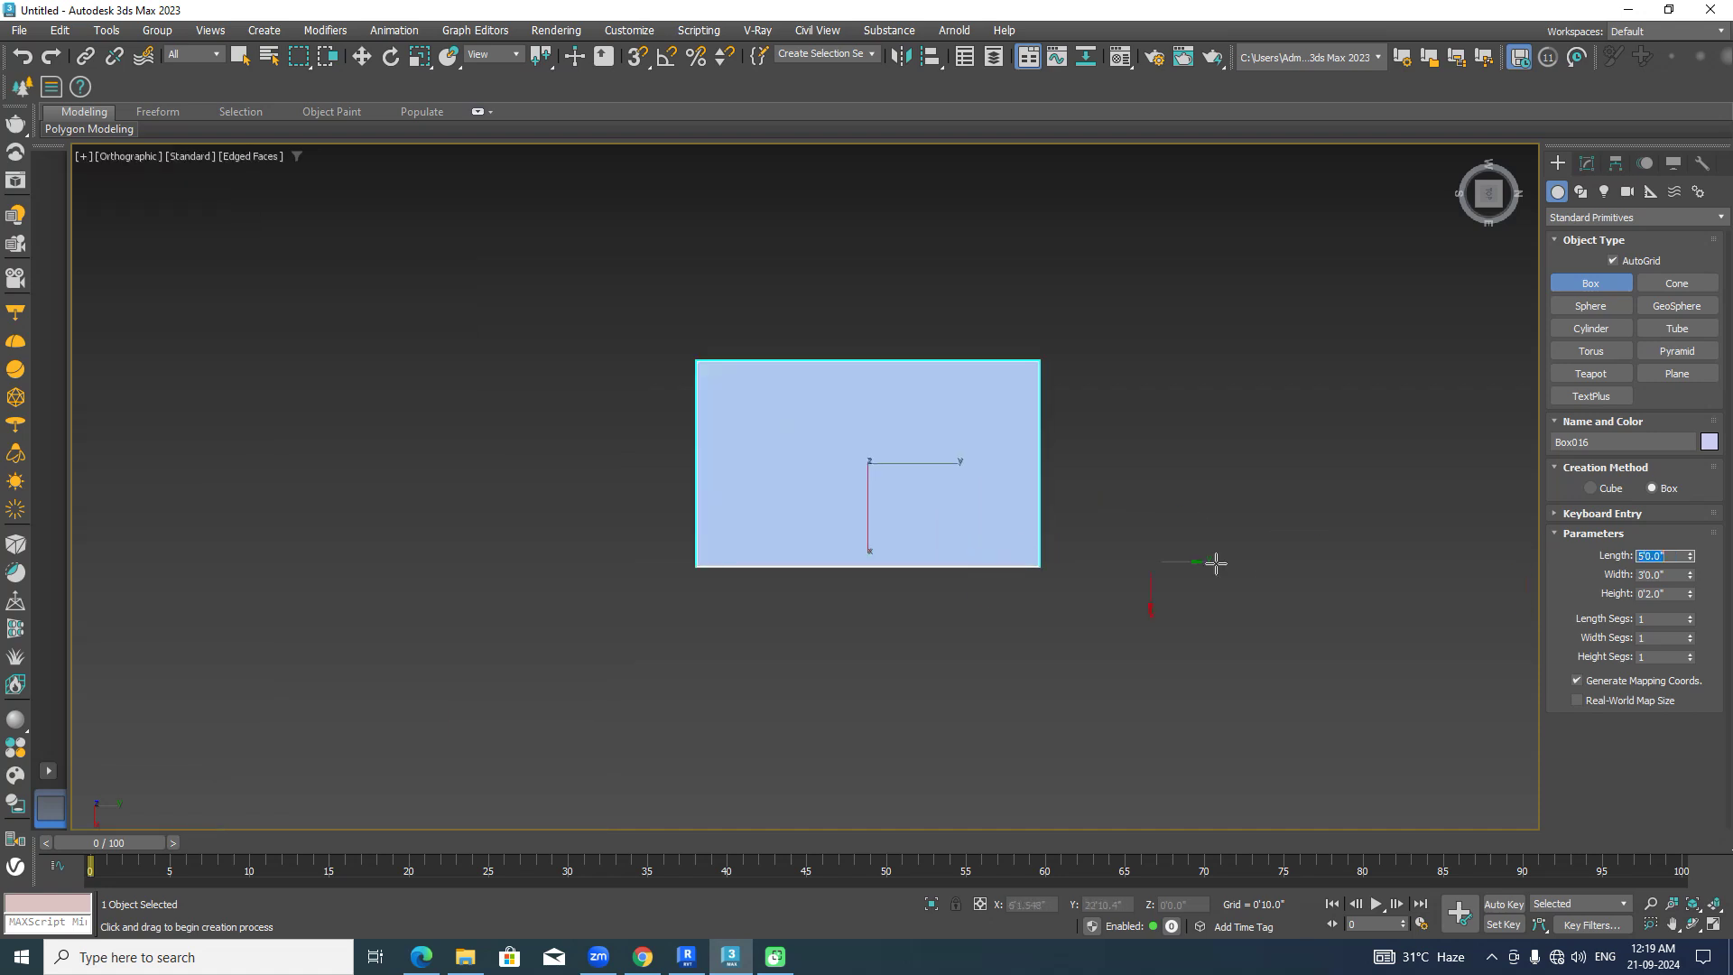
{"action": "type", "text": "6"}
{"action": "key", "text": "Return"}
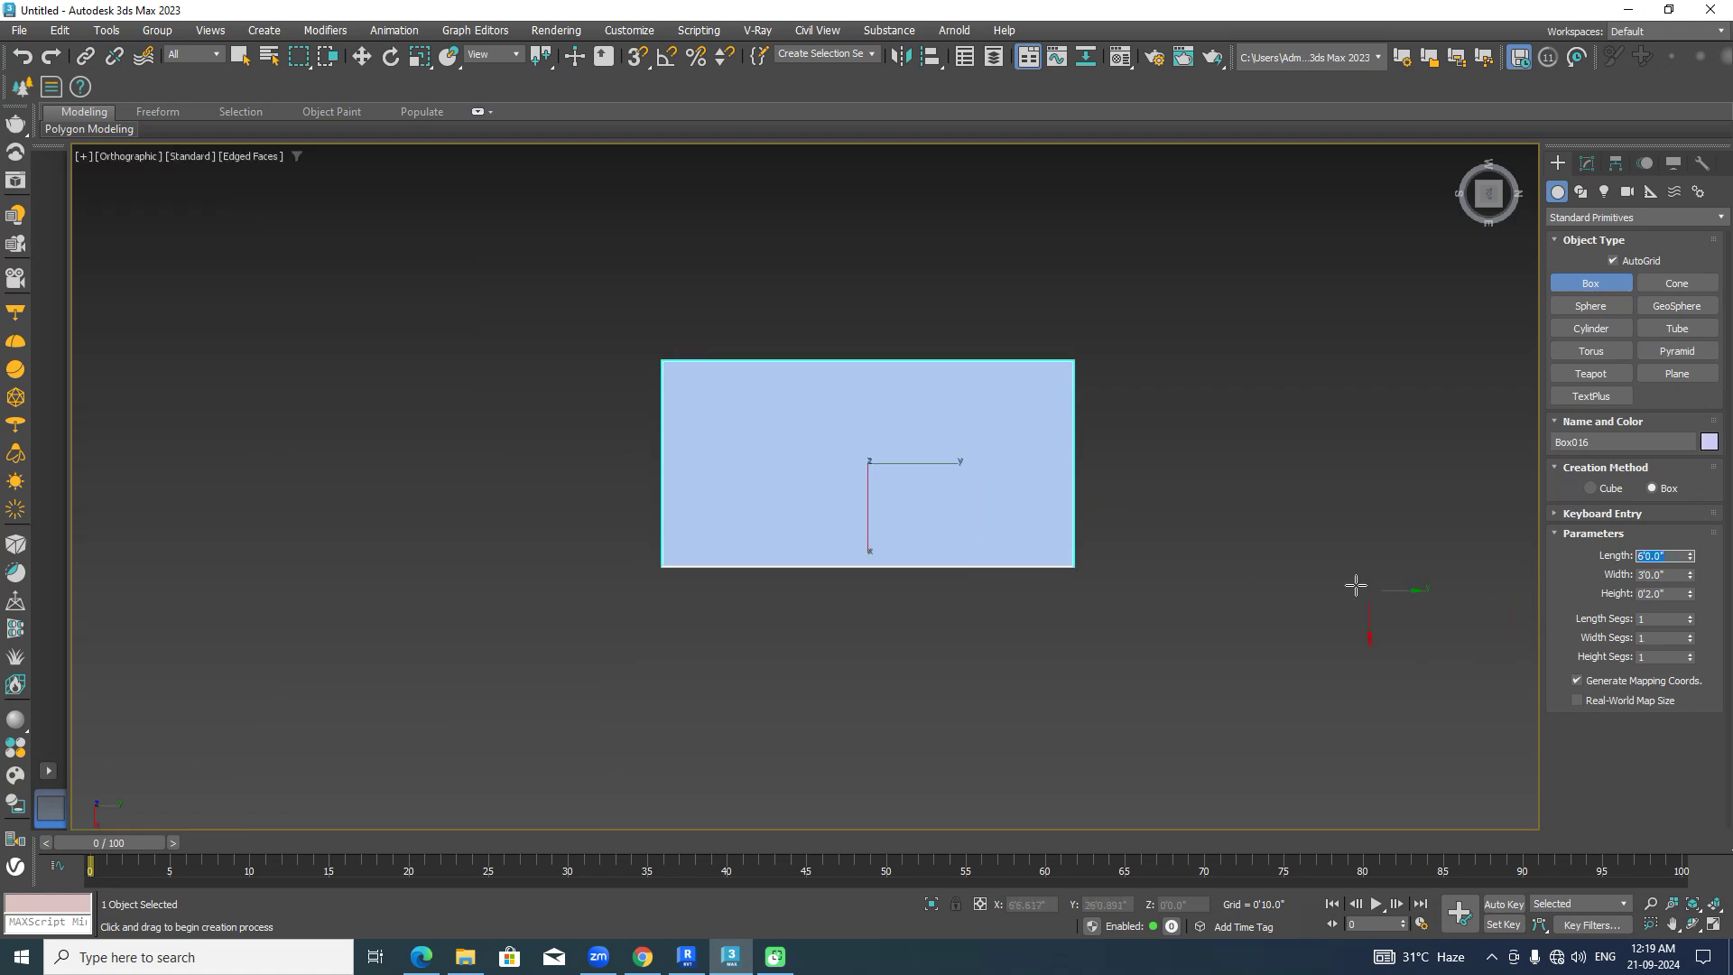
{"action": "type", "text": "5"}
{"action": "key", "text": "Return"}
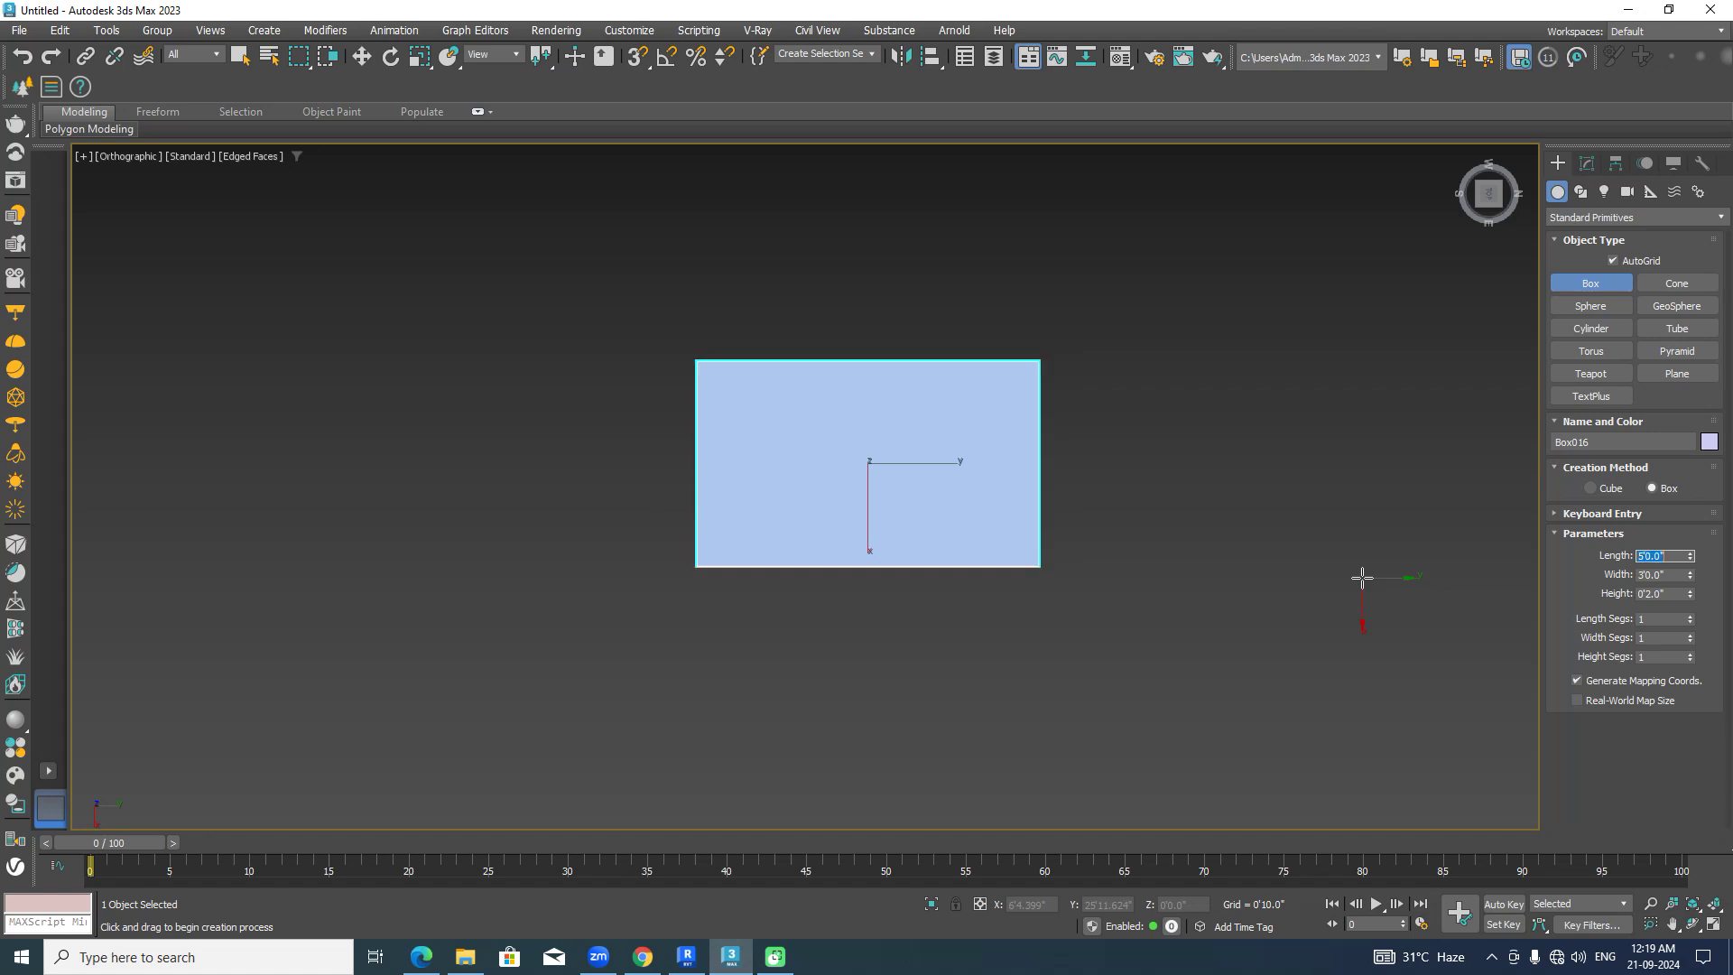
In the right view, raise the slab beside the building to a Z height of 2'10".
{"action": "key", "text": "w"}
{"action": "middle_click_drag", "start_coordinate": [1117, 497], "coordinate": [1243, 425], "text": "alt"}
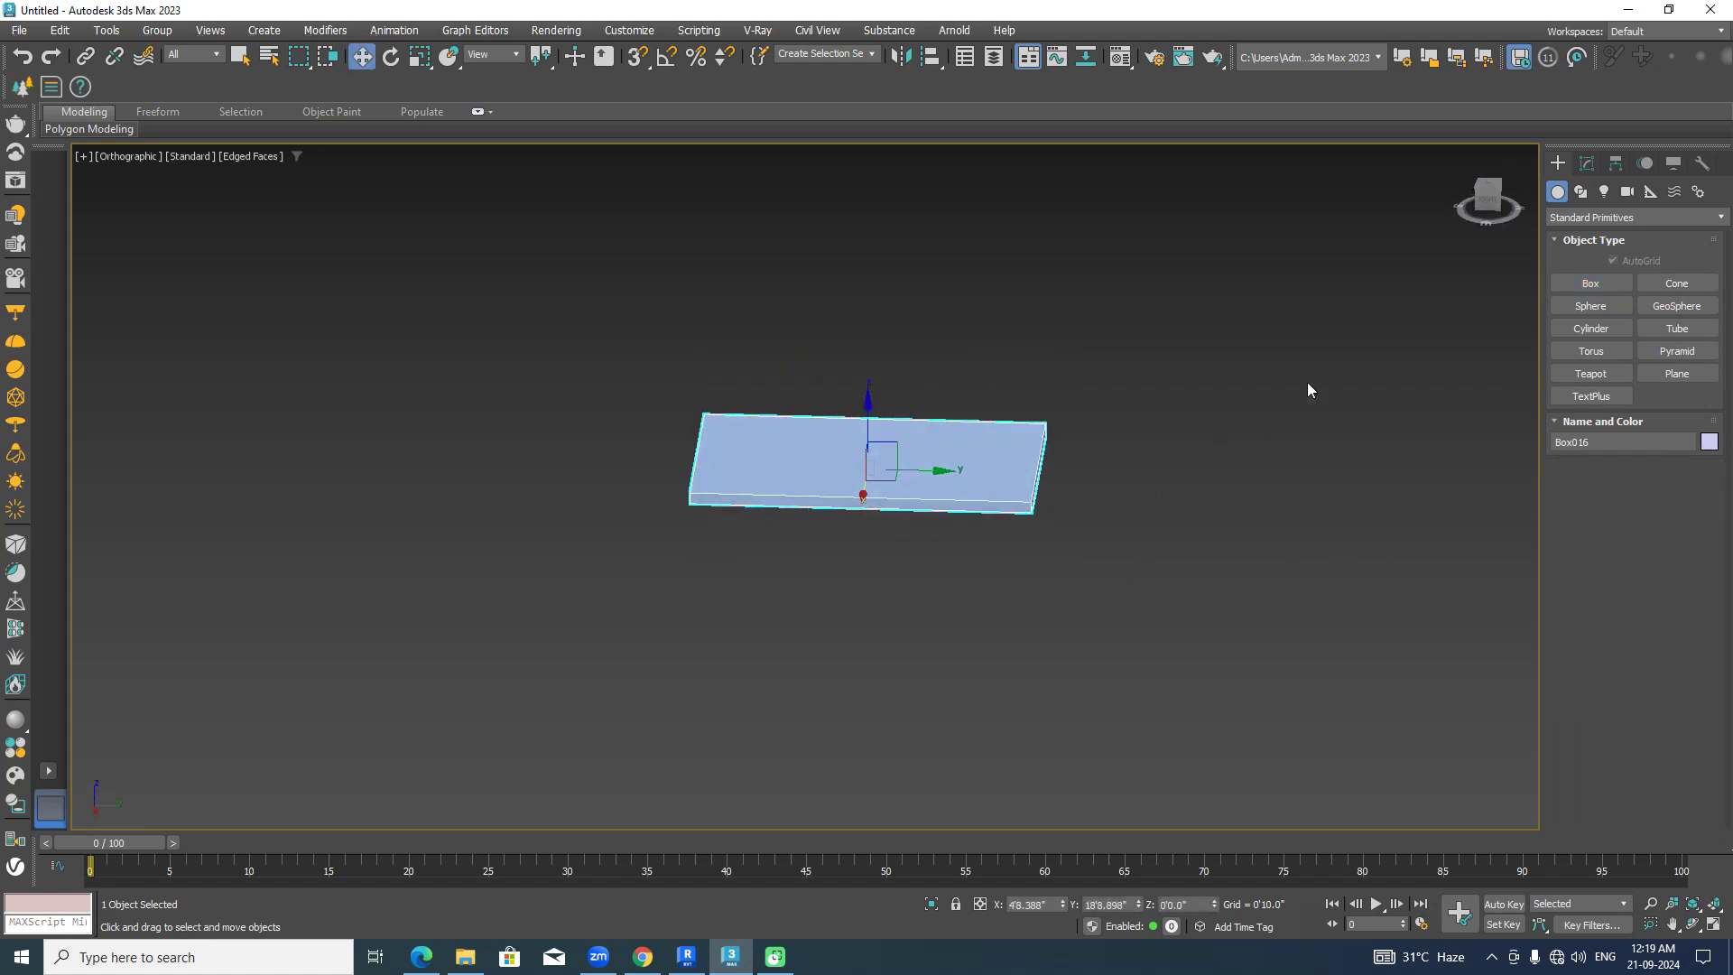
{"action": "left_click", "coordinate": [1482, 207]}
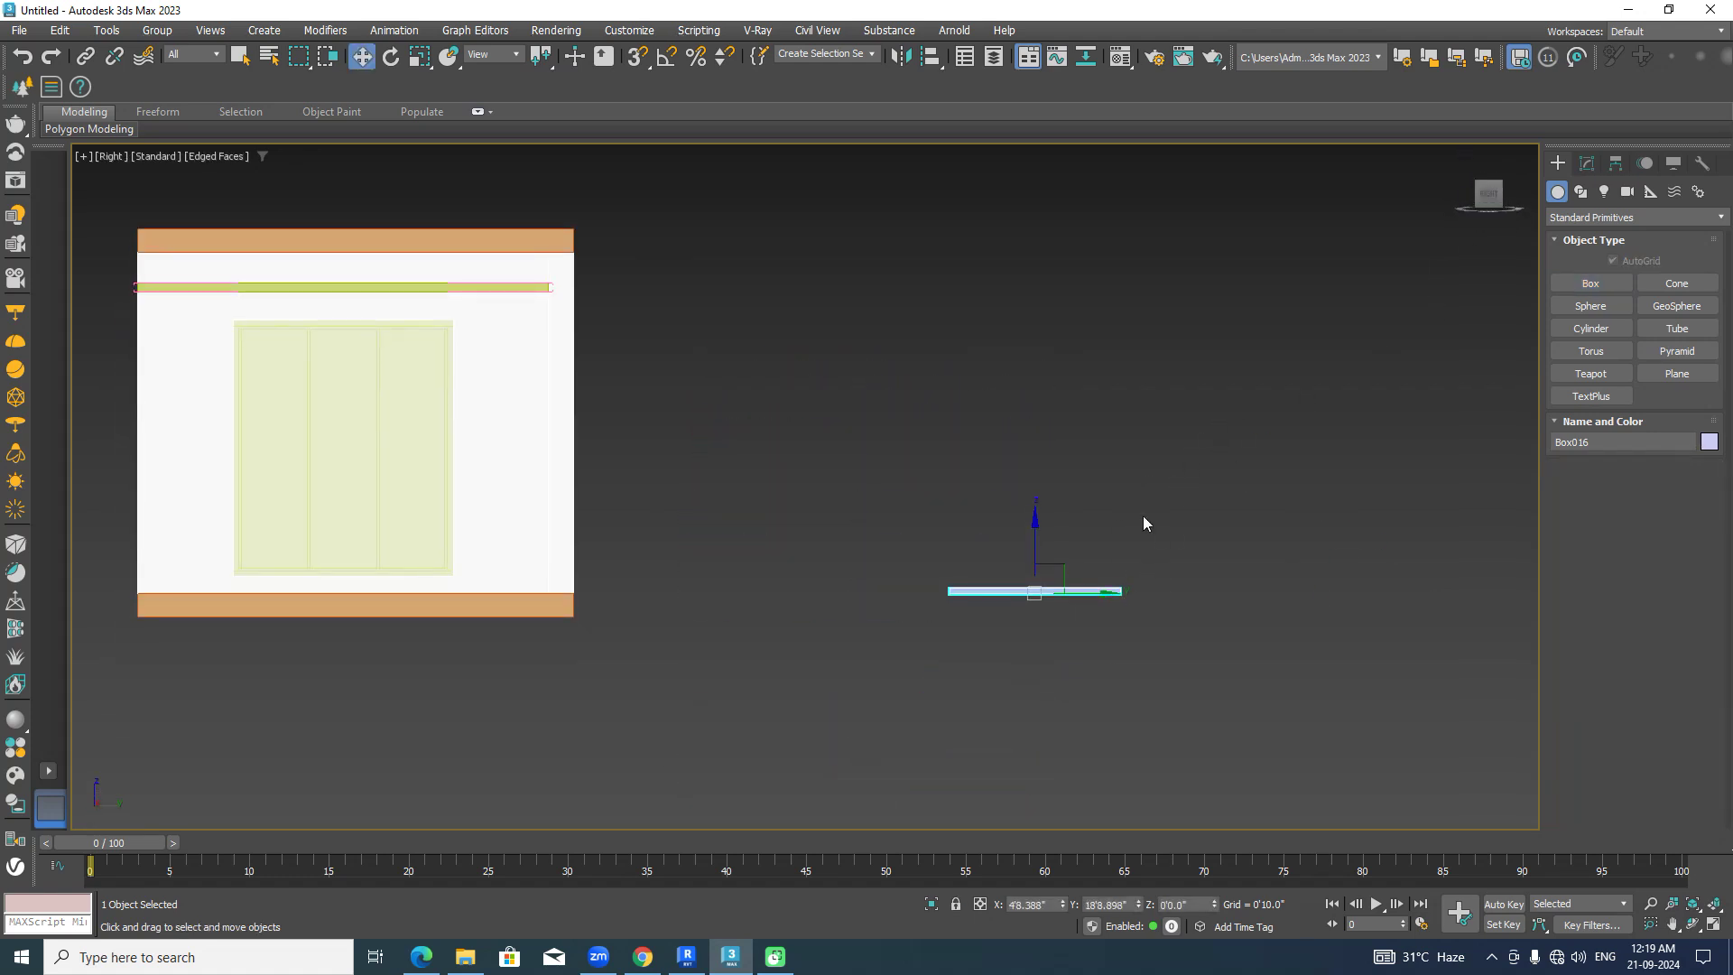
{"action": "left_click", "coordinate": [1160, 903]}
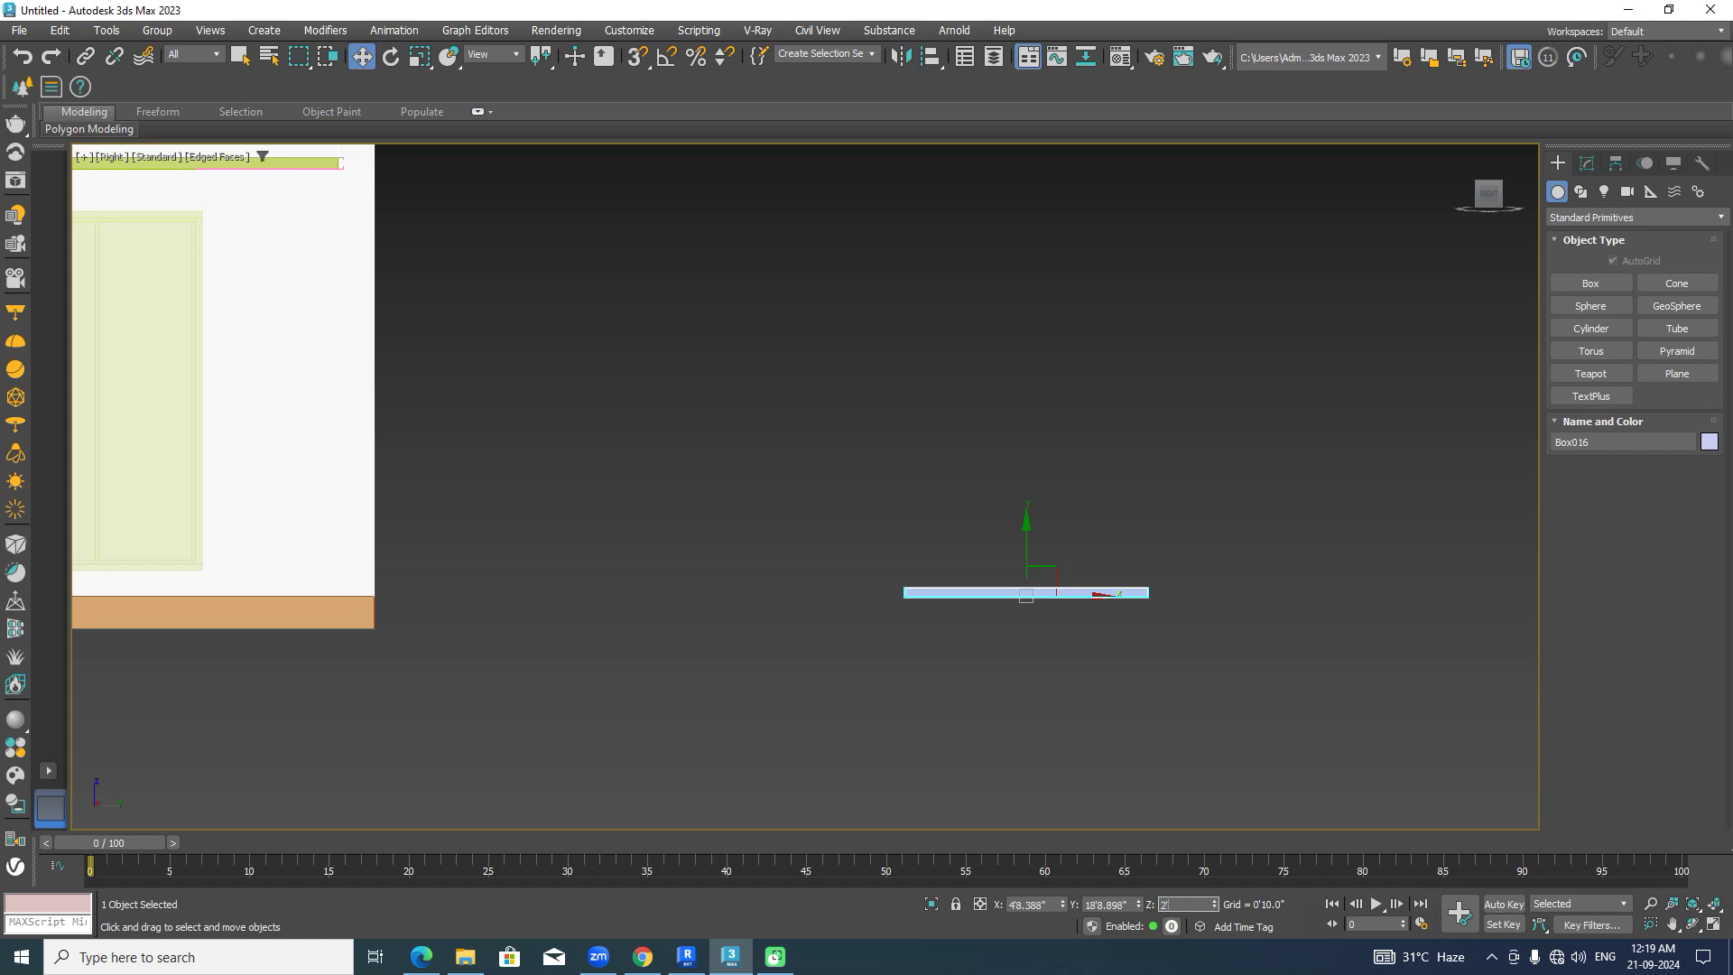
{"action": "type", "text": "2'10"}
{"action": "key", "text": "Return"}
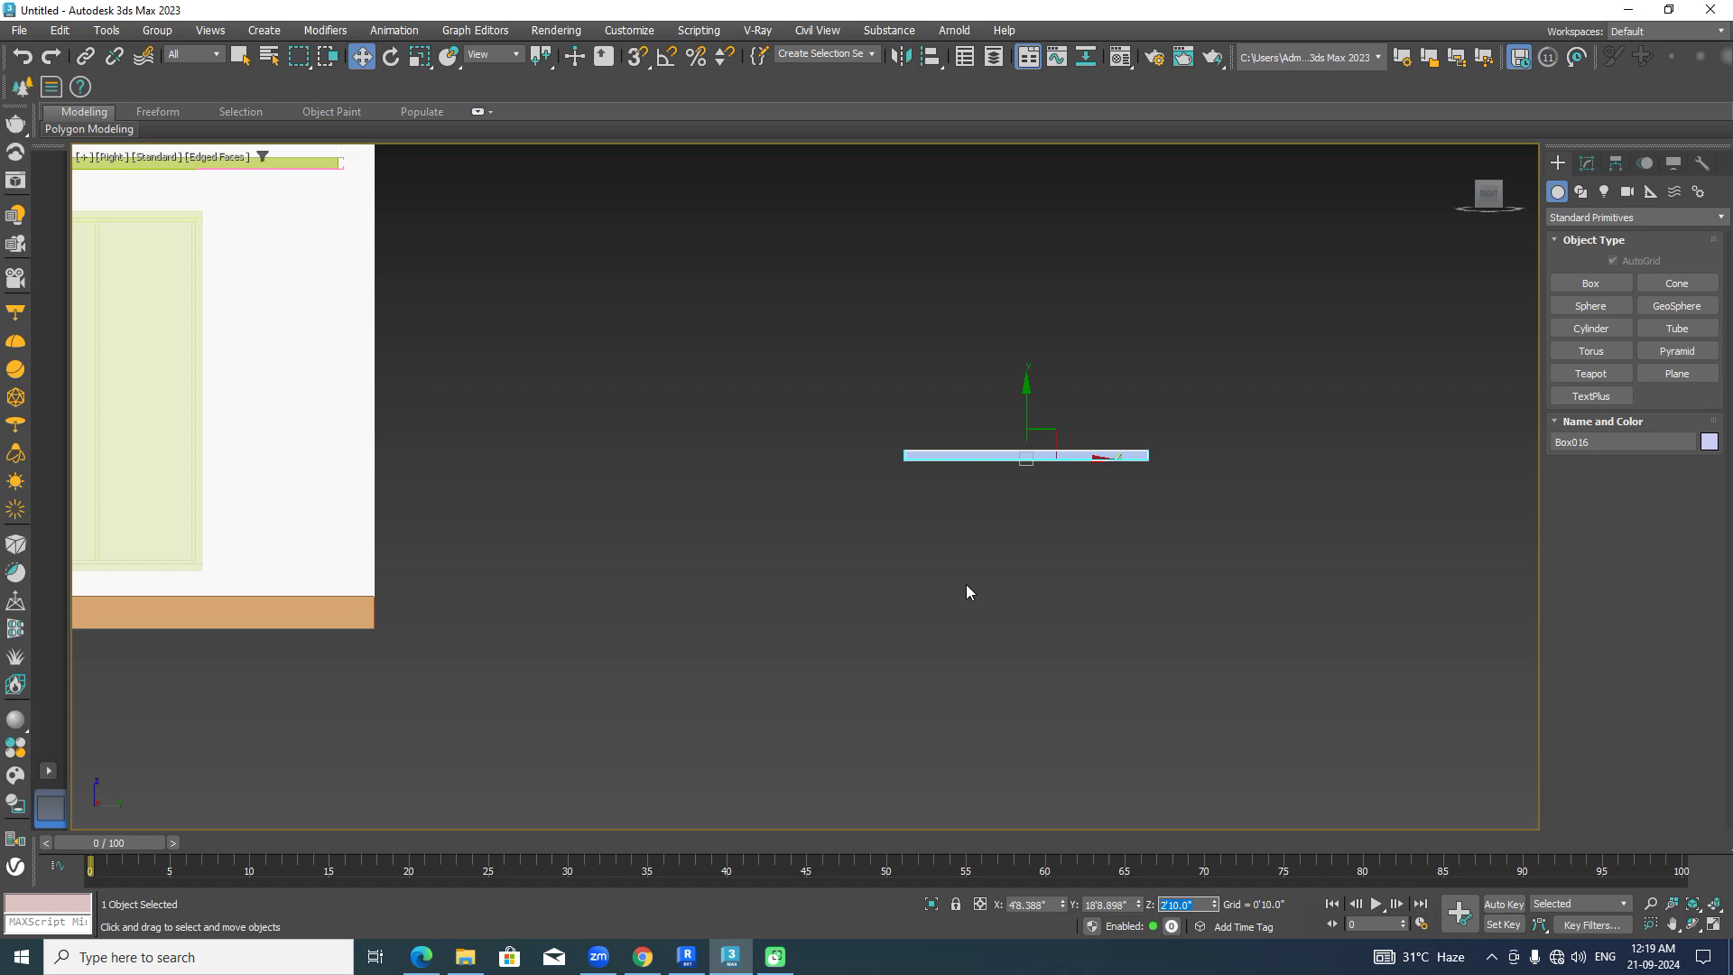
Draw a tube beside the slab with radii of about 1'10" and 1'7" and a height of about 2'6".
{"action": "middle_click_drag", "start_coordinate": [1171, 656], "coordinate": [955, 654]}
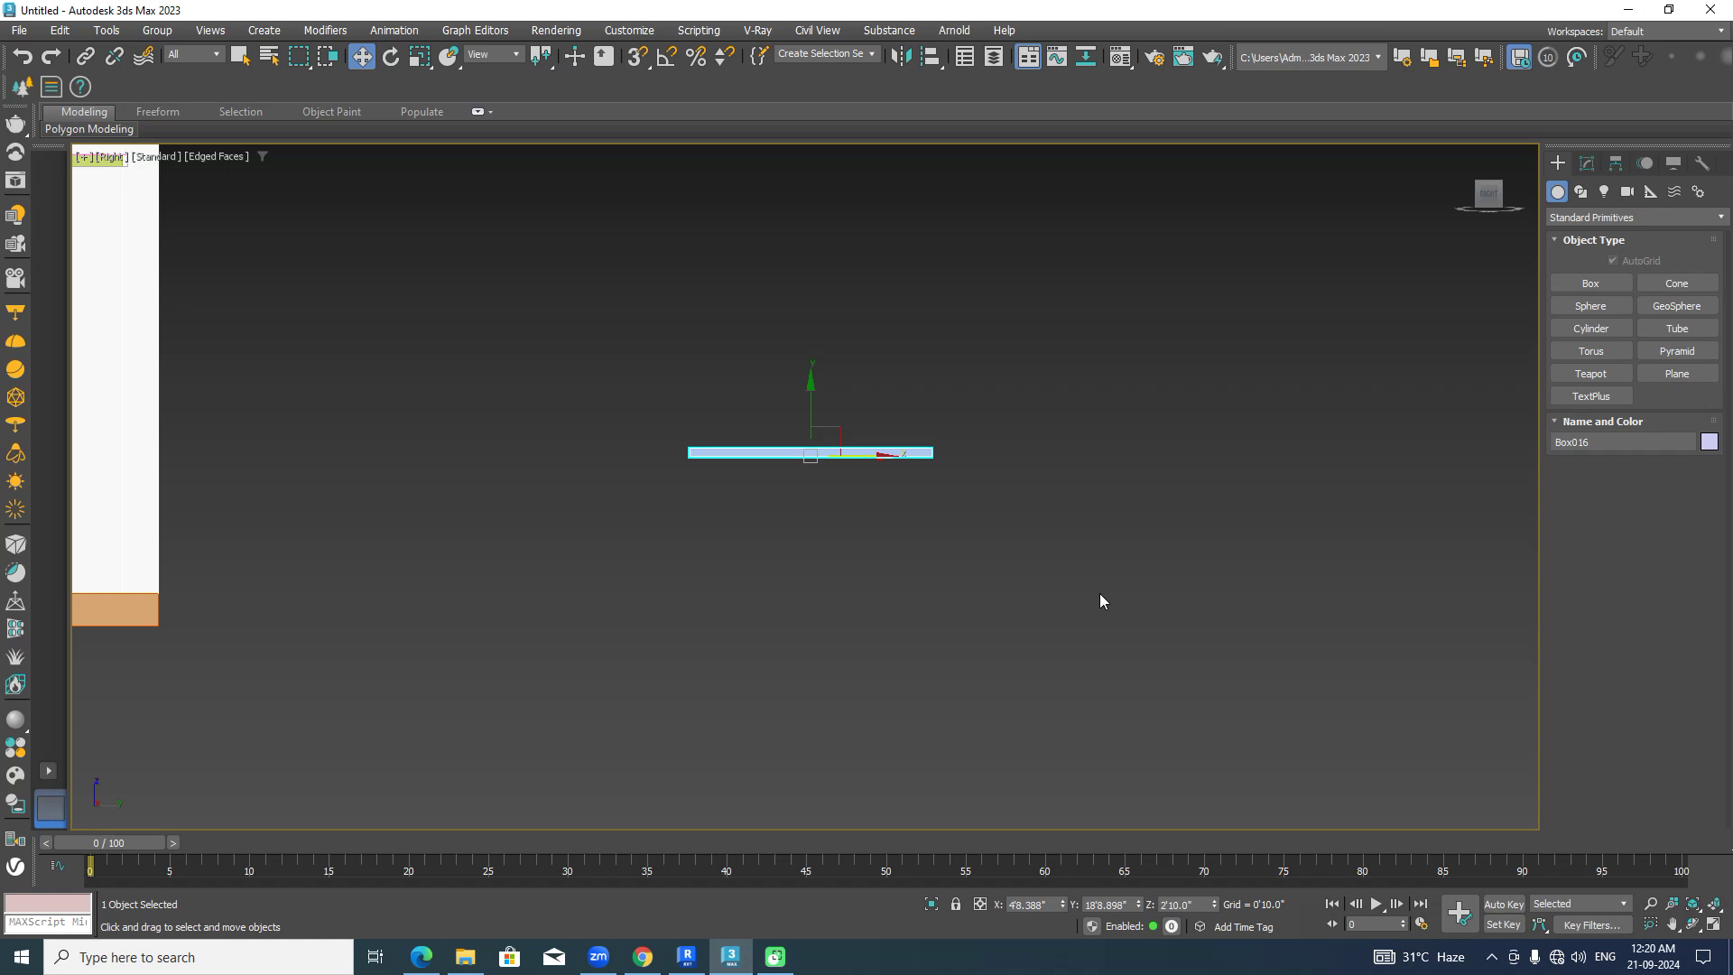
{"action": "left_click", "coordinate": [1676, 328]}
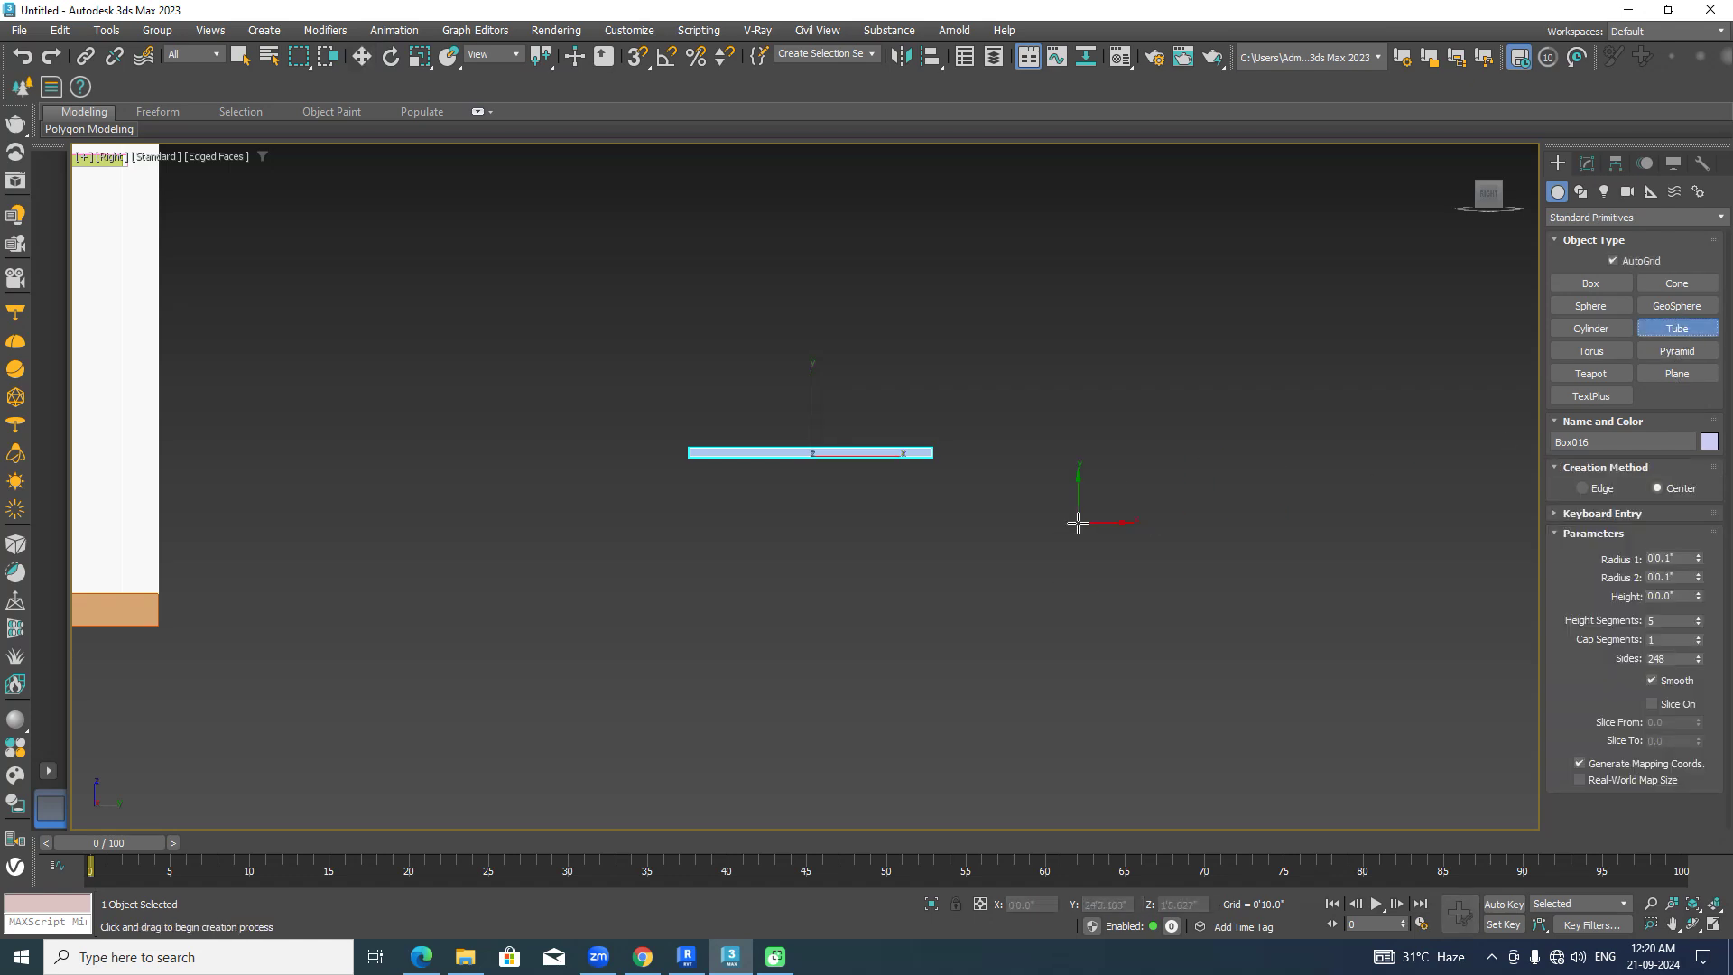
{"action": "left_click_drag", "start_coordinate": [1065, 526], "coordinate": [1139, 571]}
{"action": "left_click", "coordinate": [1129, 560]}
{"action": "key", "text": "w"}
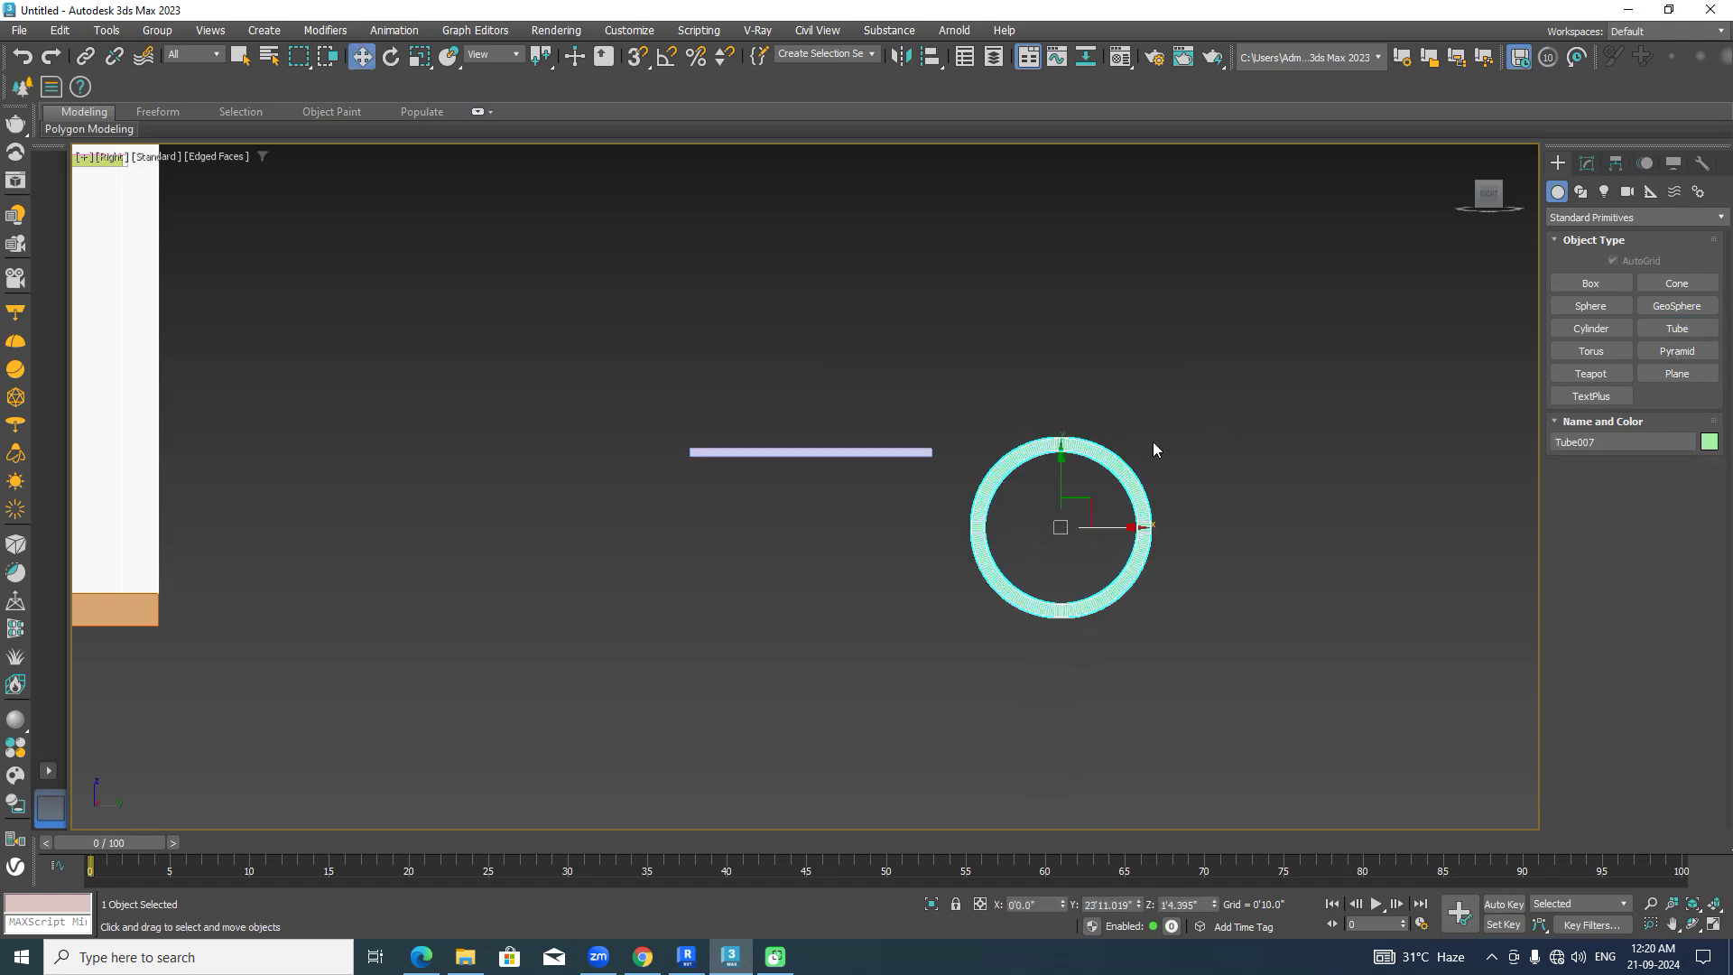
{"action": "scroll", "coordinate": [1092, 497], "scroll_direction": "up", "scroll_amount": 2}
{"action": "left_click", "coordinate": [863, 430]}
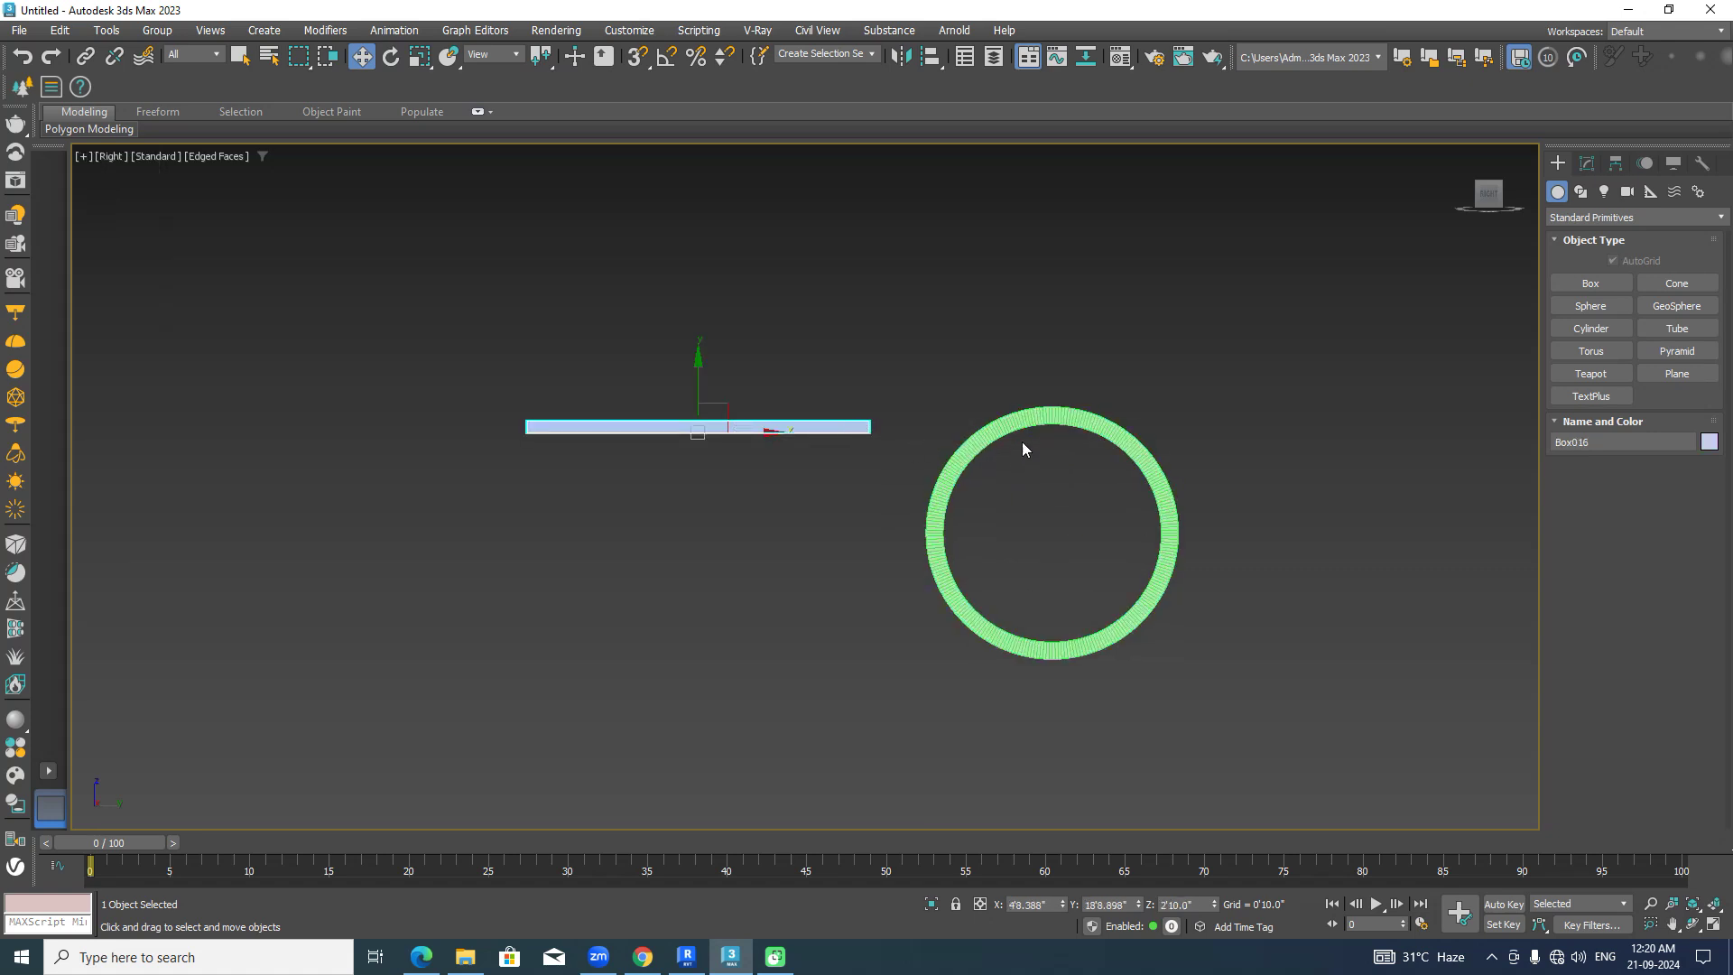
Slice the tube from 90 to leave a quarter arc and mirror it along X without cloning.
{"action": "left_click", "coordinate": [1016, 416]}
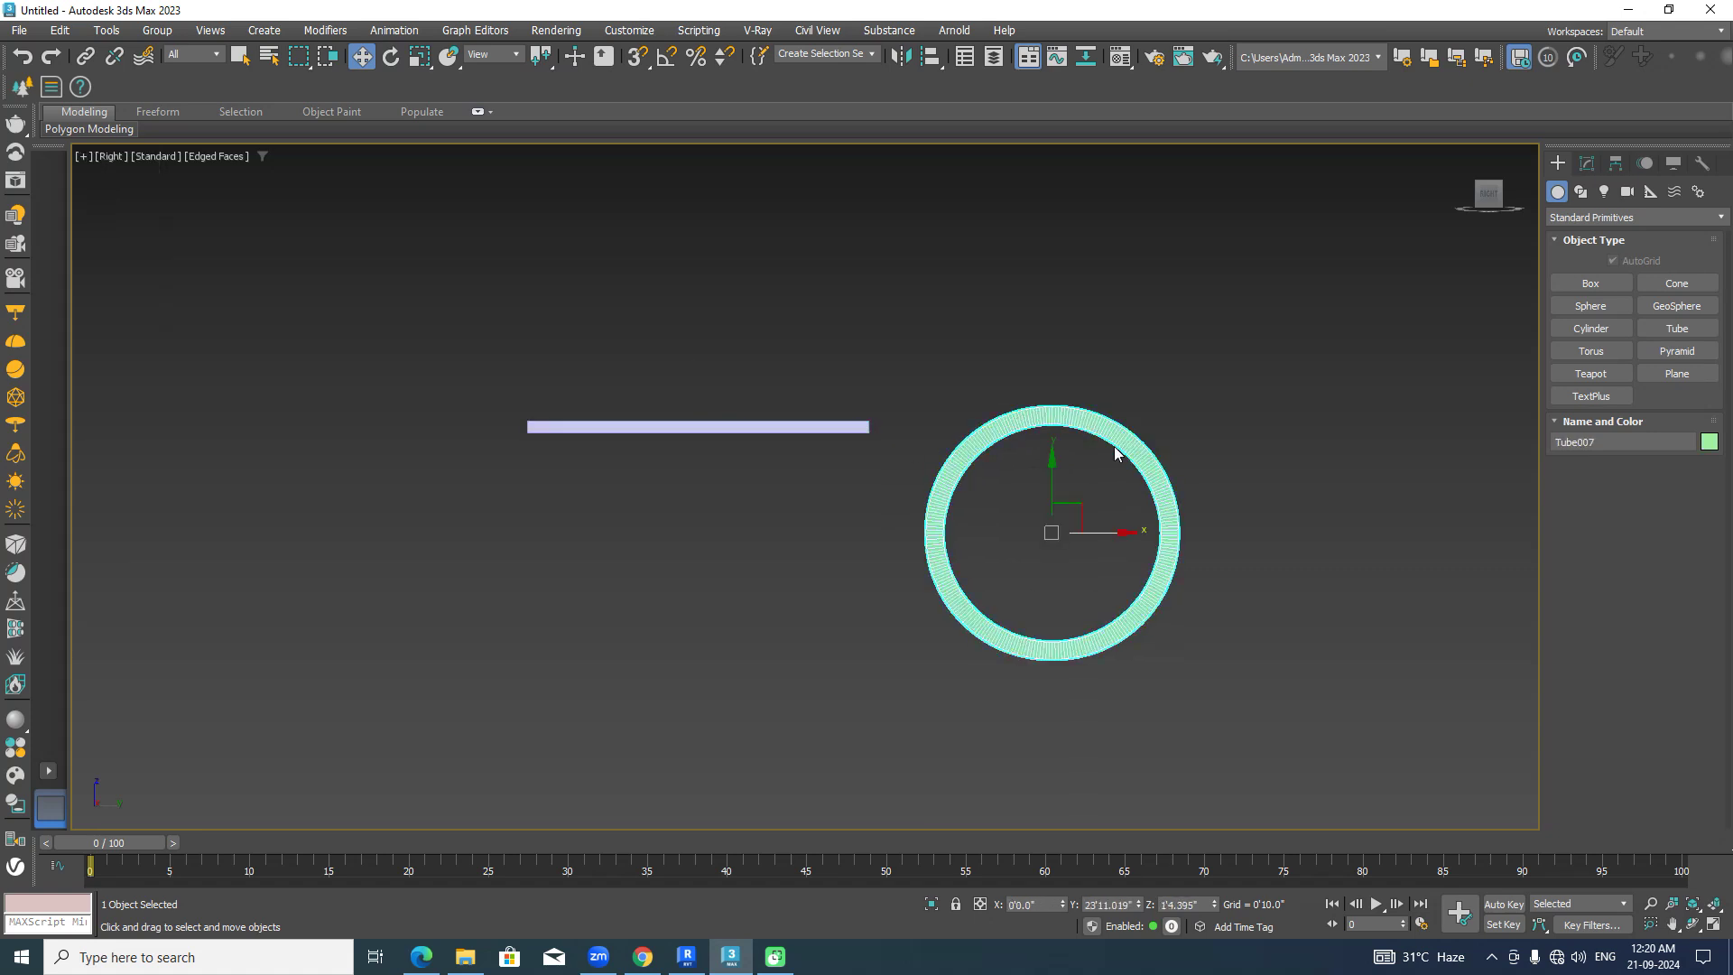
{"action": "left_click", "coordinate": [1589, 166]}
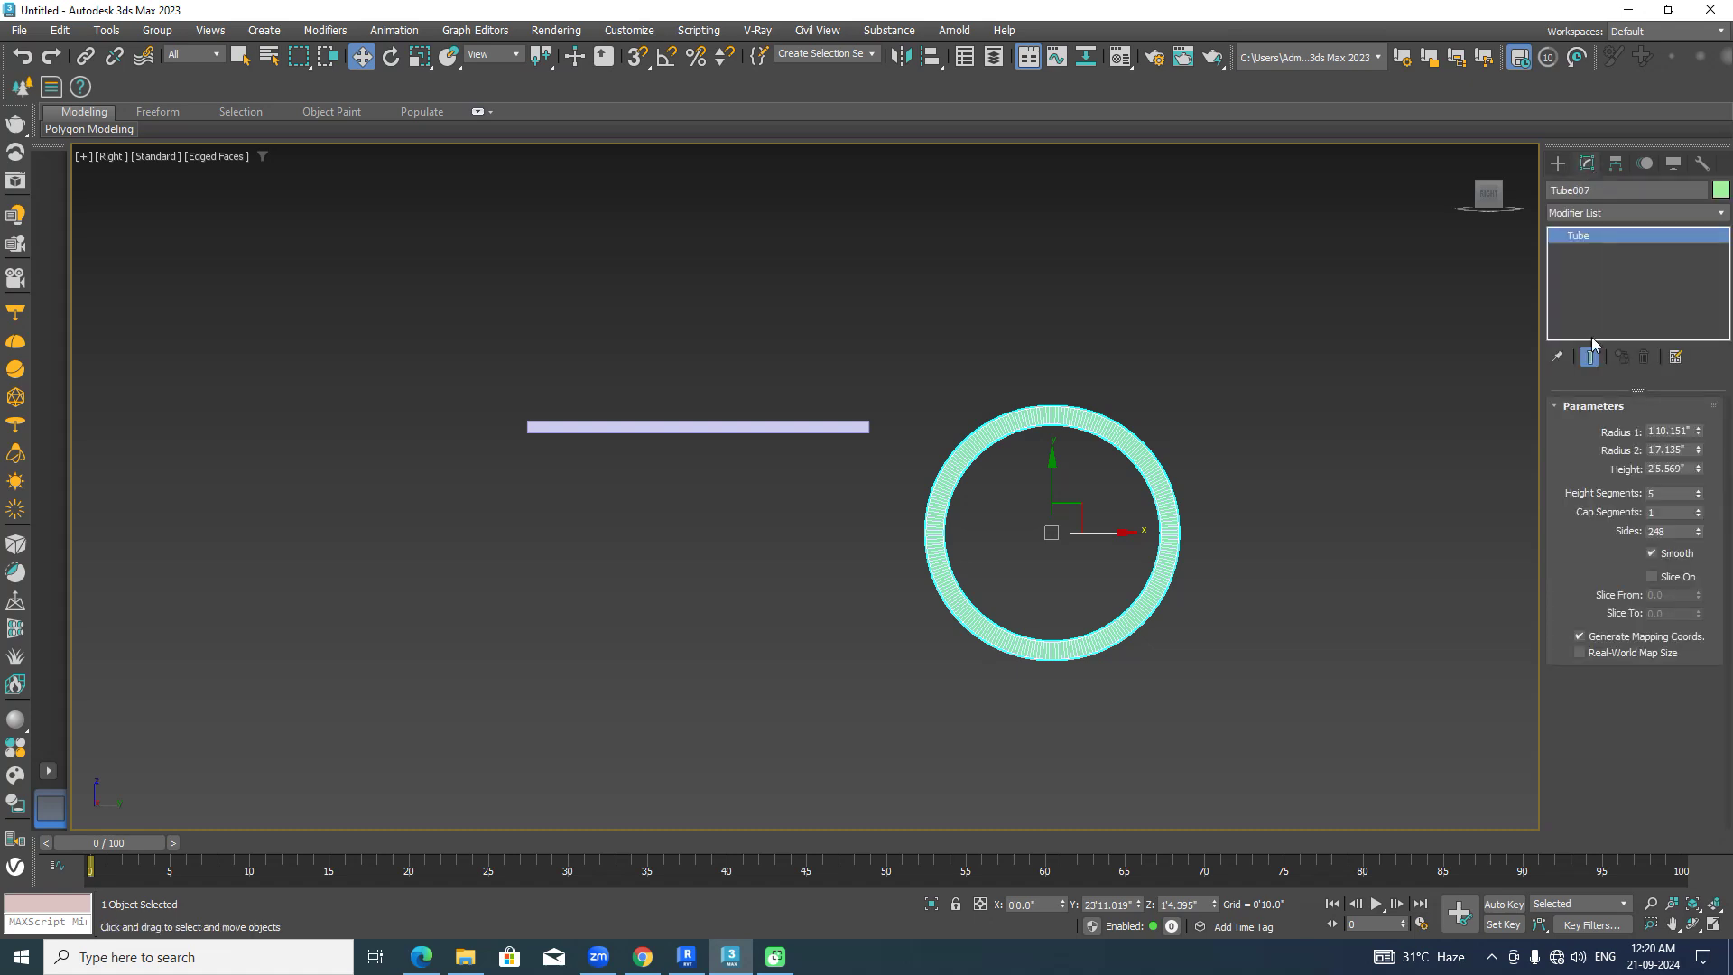
{"action": "left_click", "coordinate": [1671, 587]}
{"action": "double_click", "coordinate": [1678, 596]}
{"action": "type", "text": "90"}
{"action": "key", "text": "Return"}
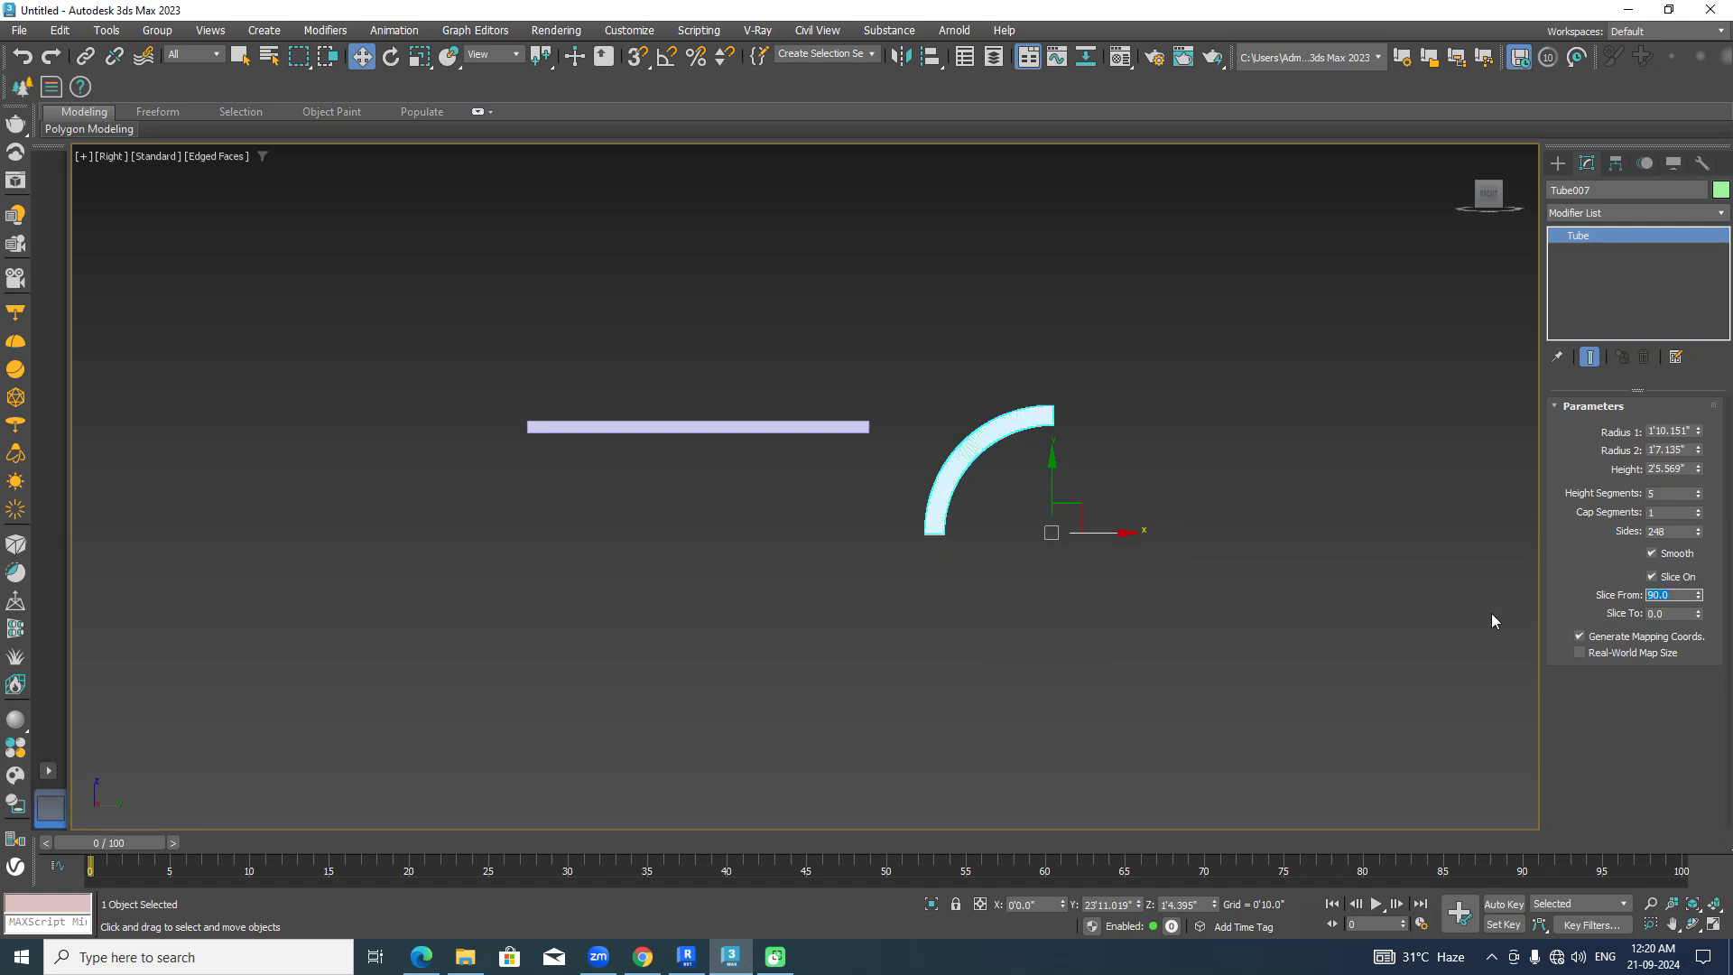
{"action": "left_click", "coordinate": [900, 56]}
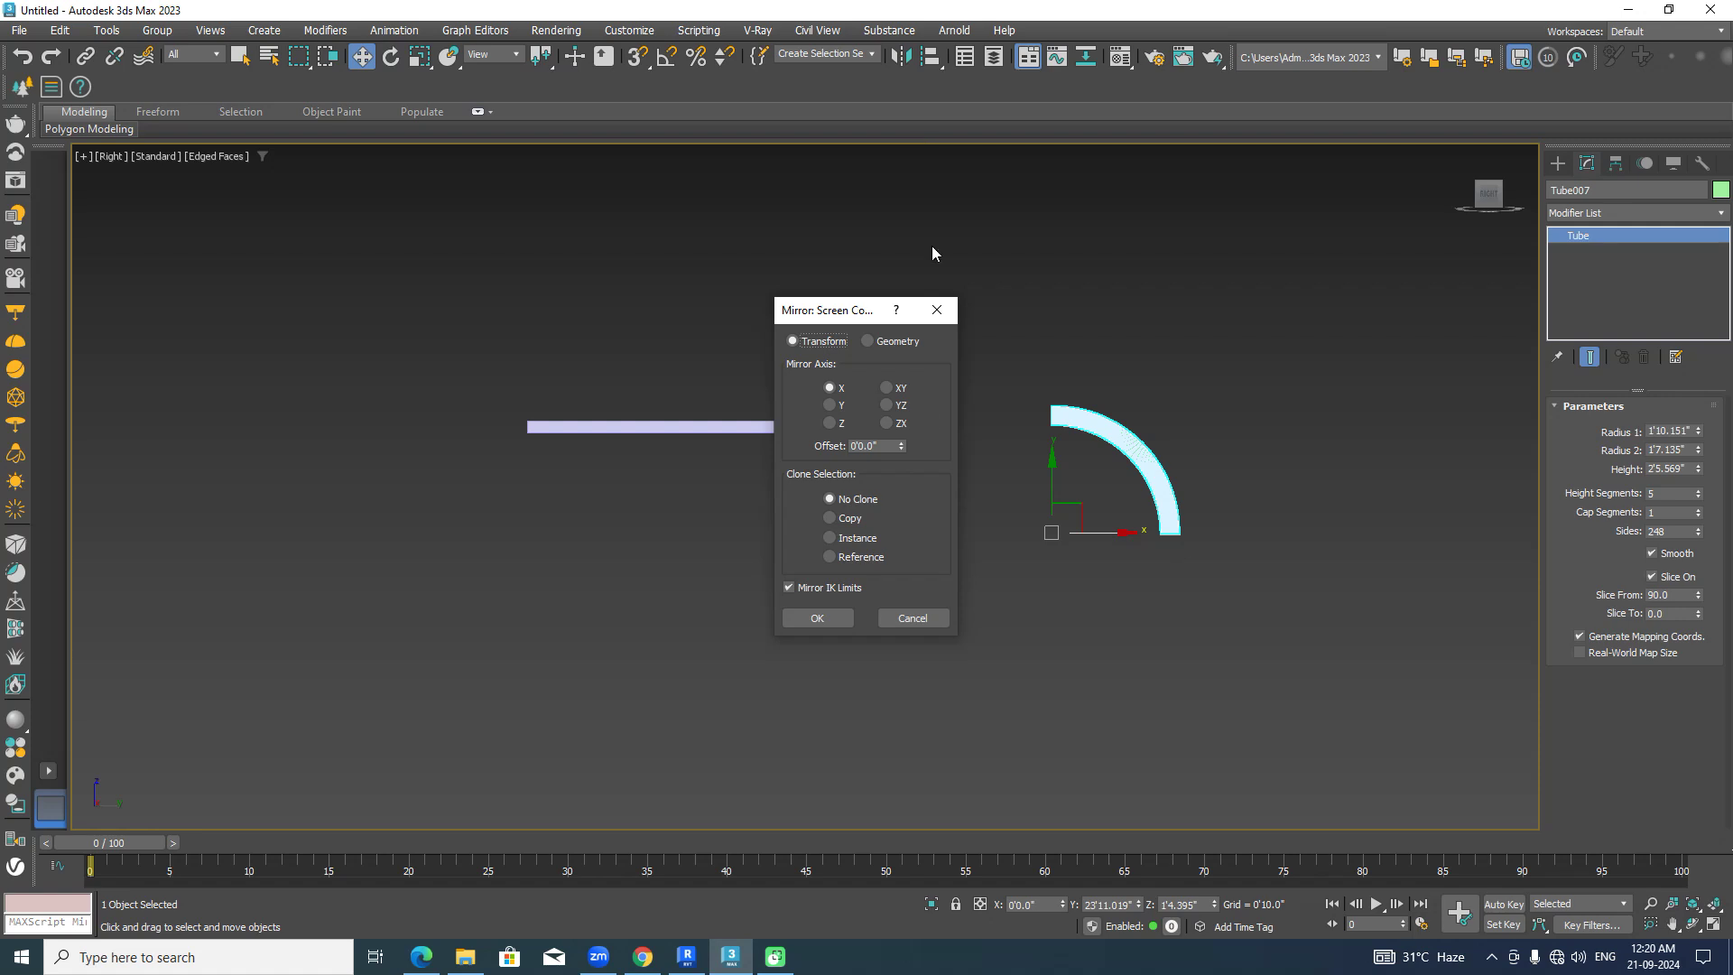
{"action": "left_click", "coordinate": [838, 611]}
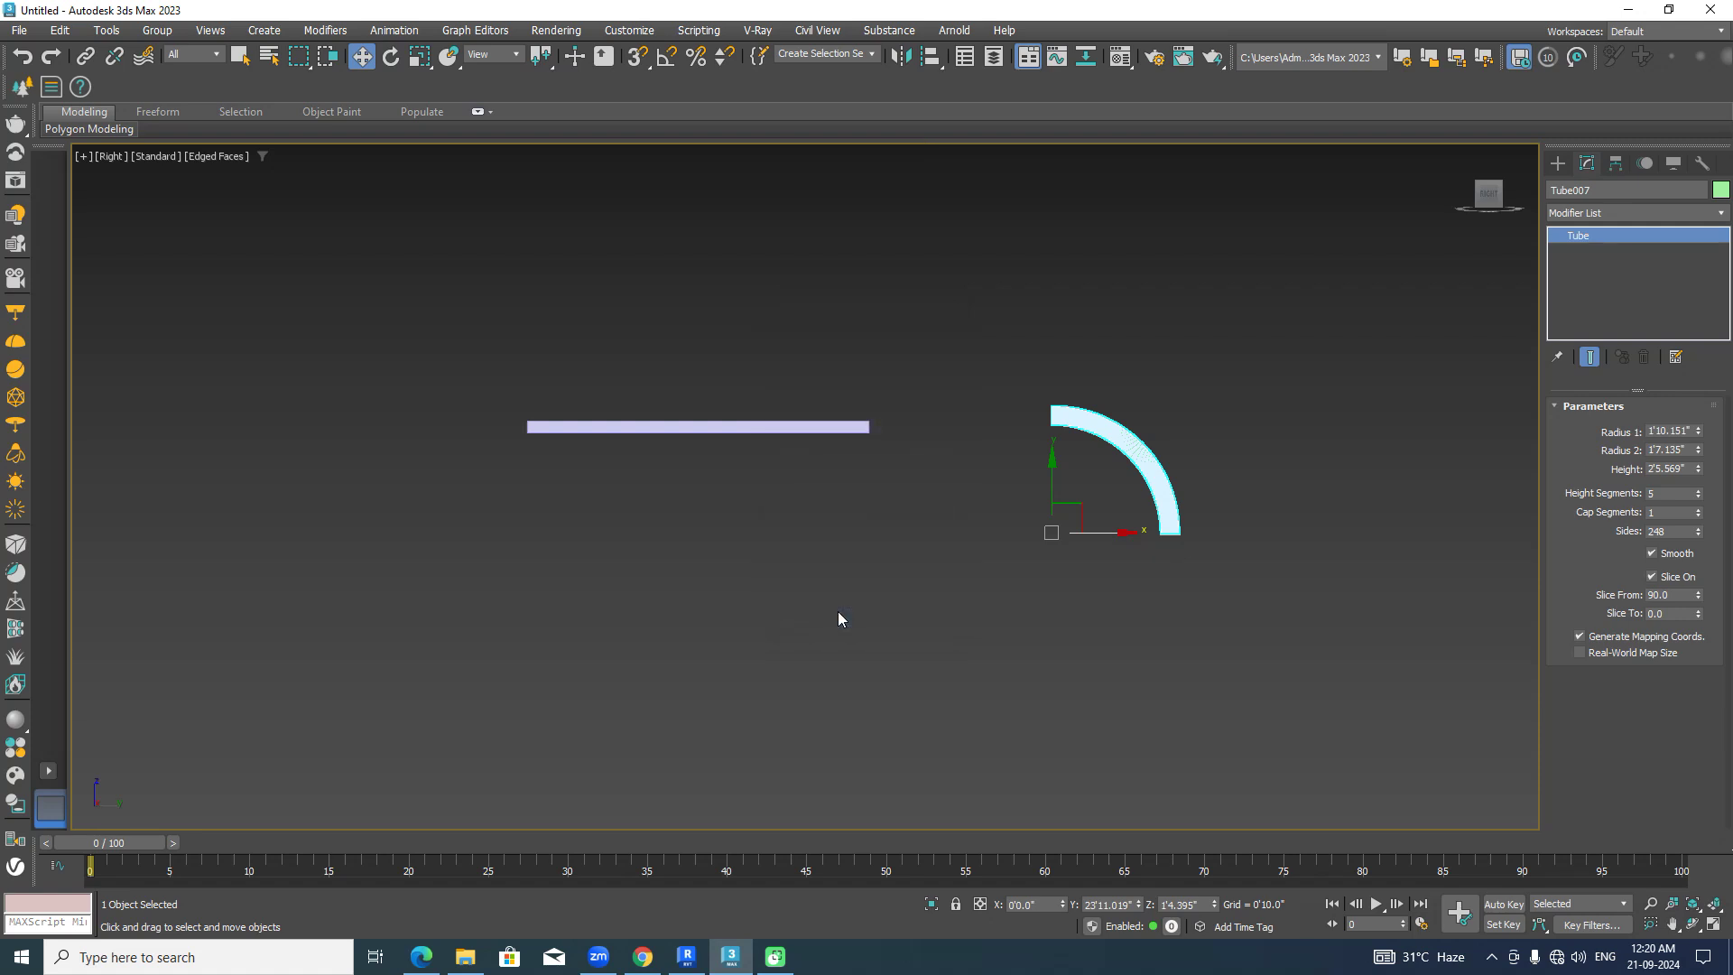
Show the grid and set the quarter tube's Radius 2 to 2'10" and Radius 1 to 3'.
{"action": "scroll", "coordinate": [885, 434], "scroll_direction": "up", "scroll_amount": 2}
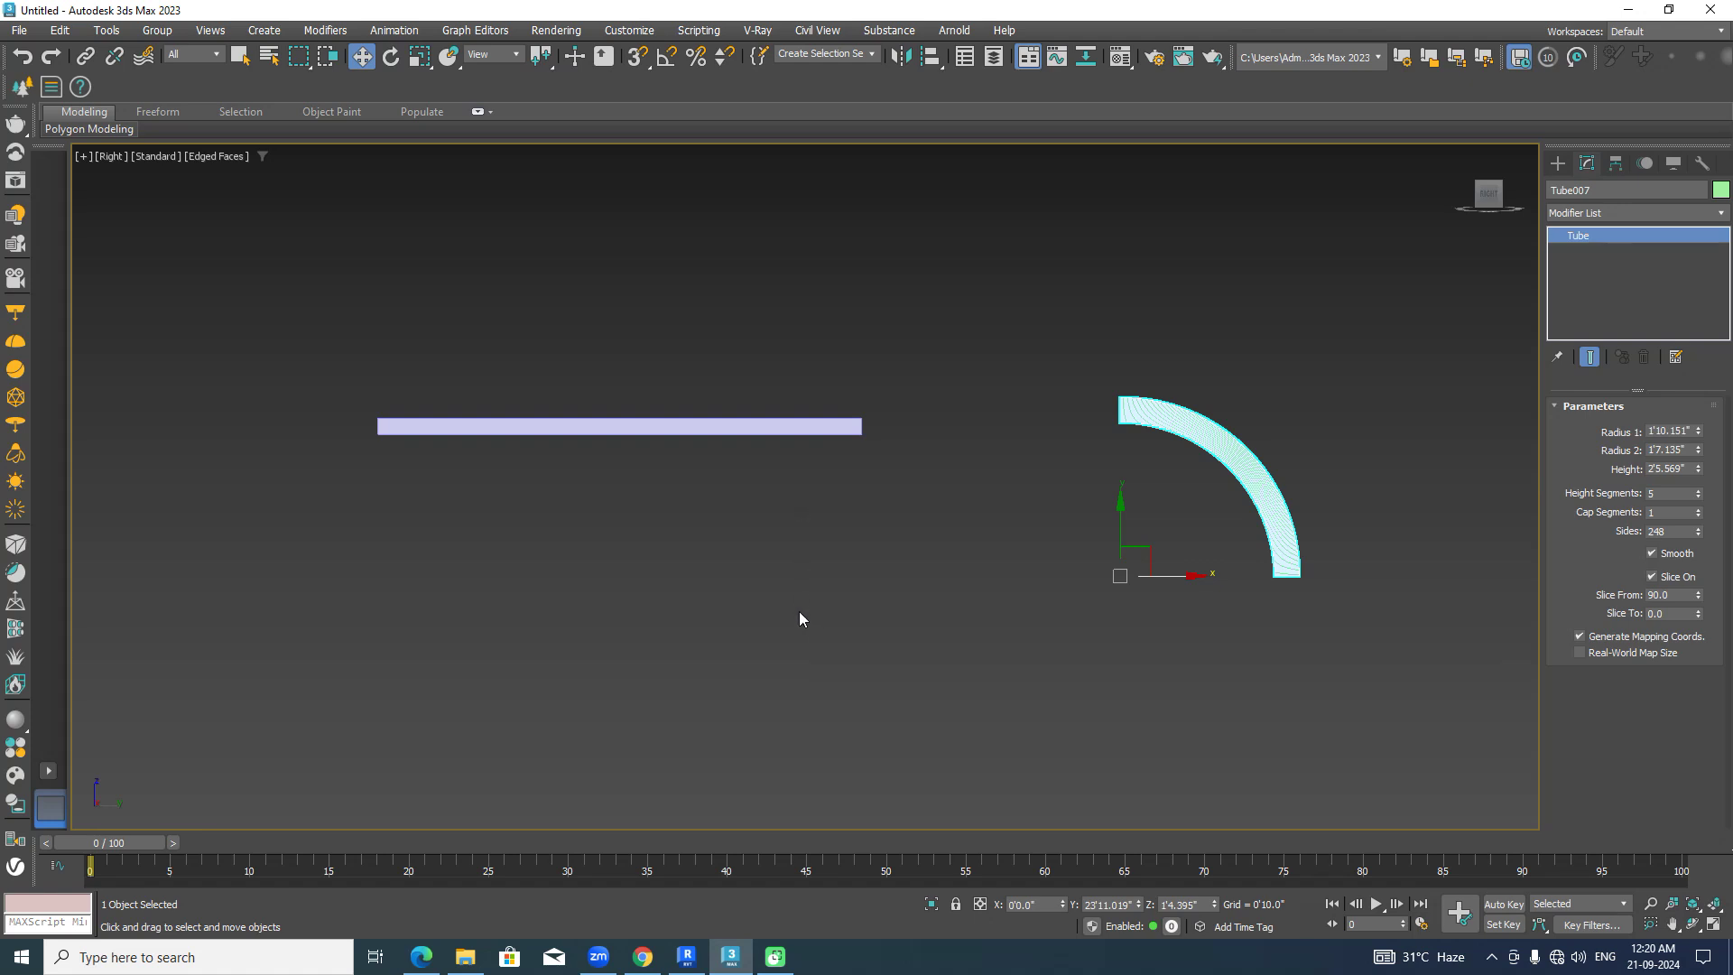
{"action": "key", "text": "g"}
{"action": "left_click", "coordinate": [761, 426]}
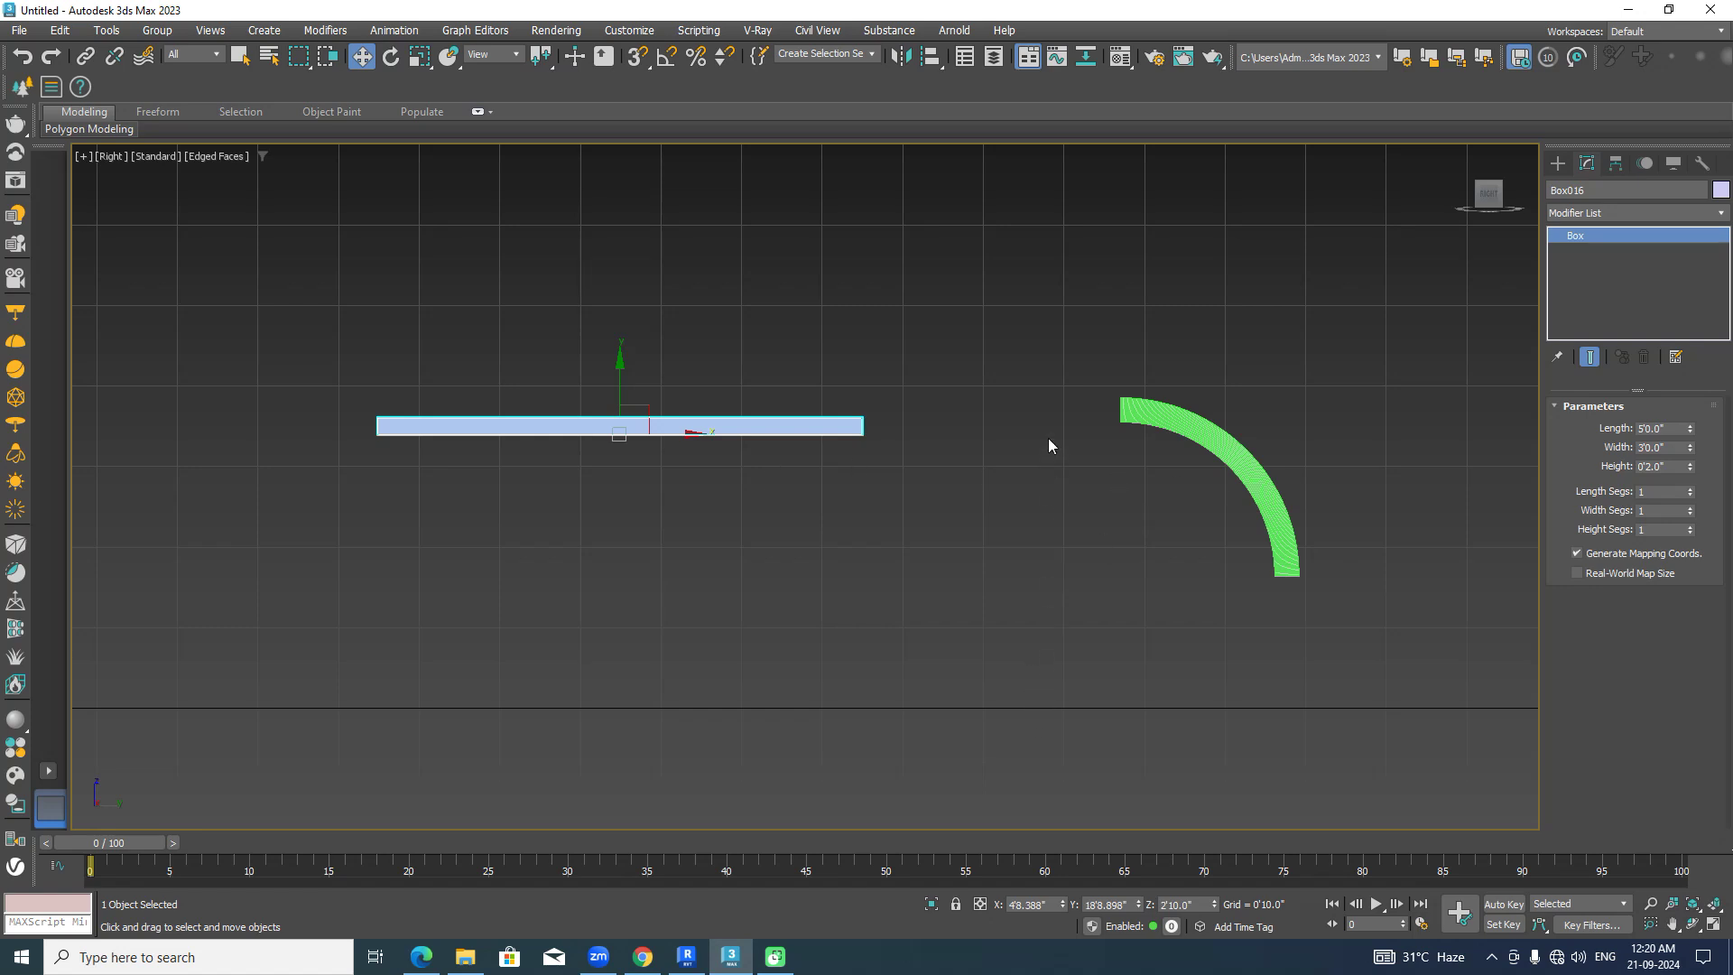
{"action": "left_click", "coordinate": [1269, 497]}
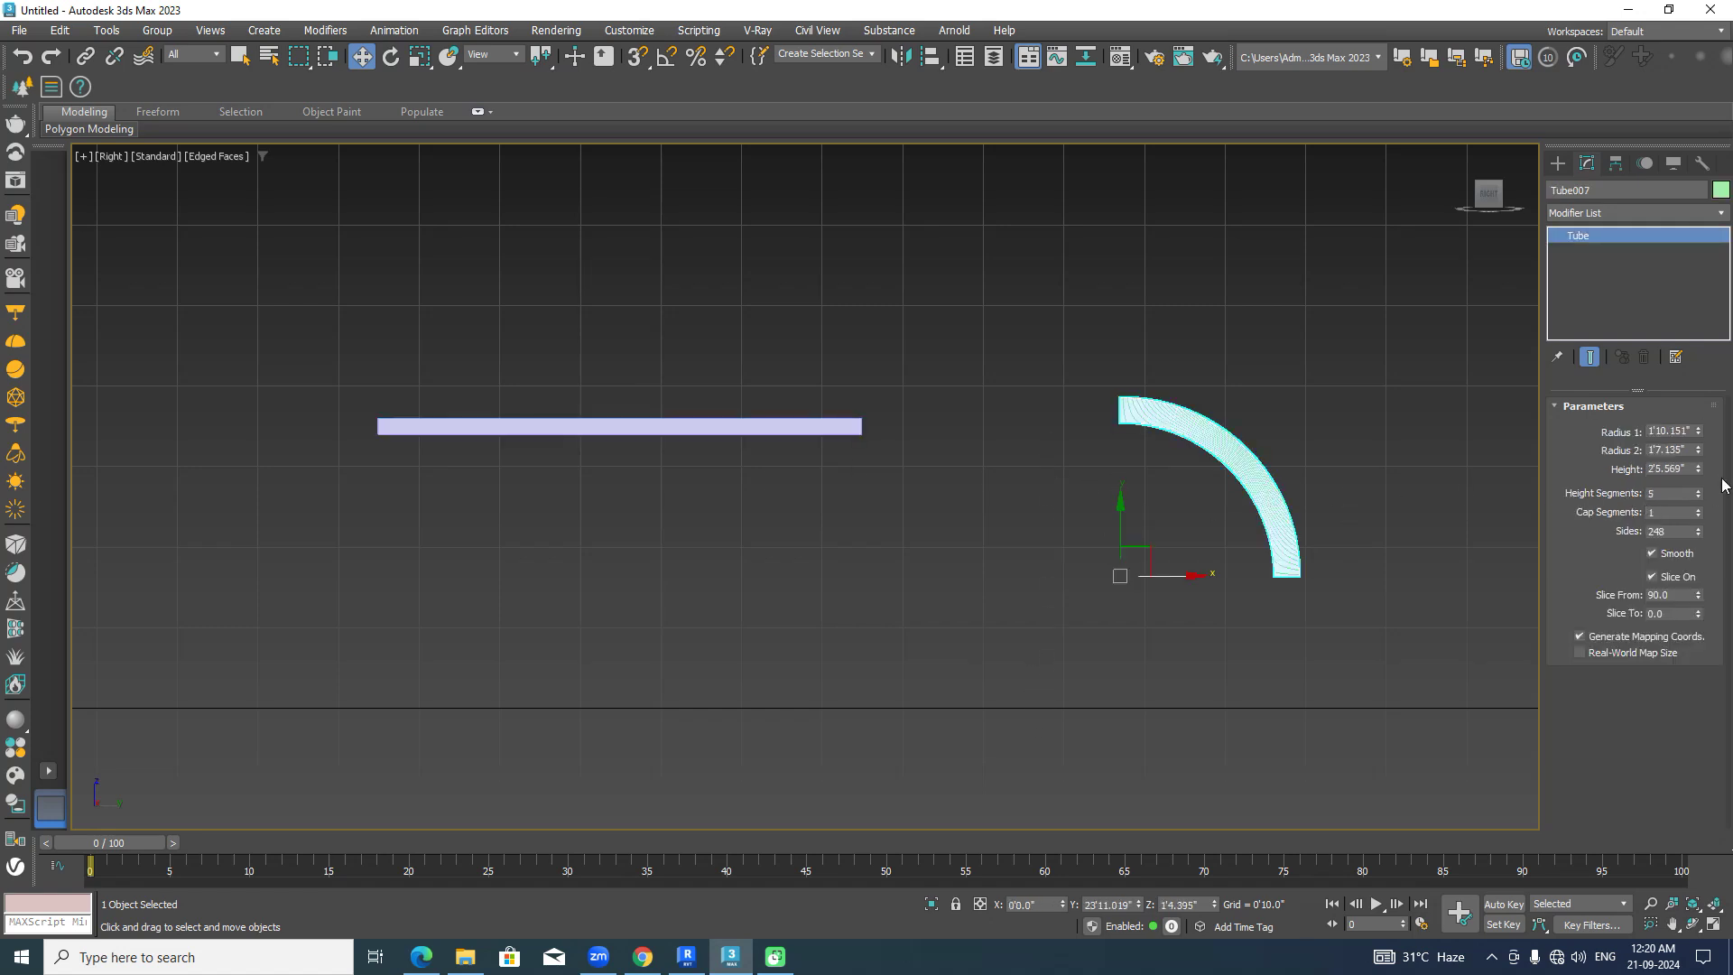
{"action": "left_click_drag", "start_coordinate": [1697, 450], "coordinate": [1699, 414]}
{"action": "double_click", "coordinate": [1685, 452]}
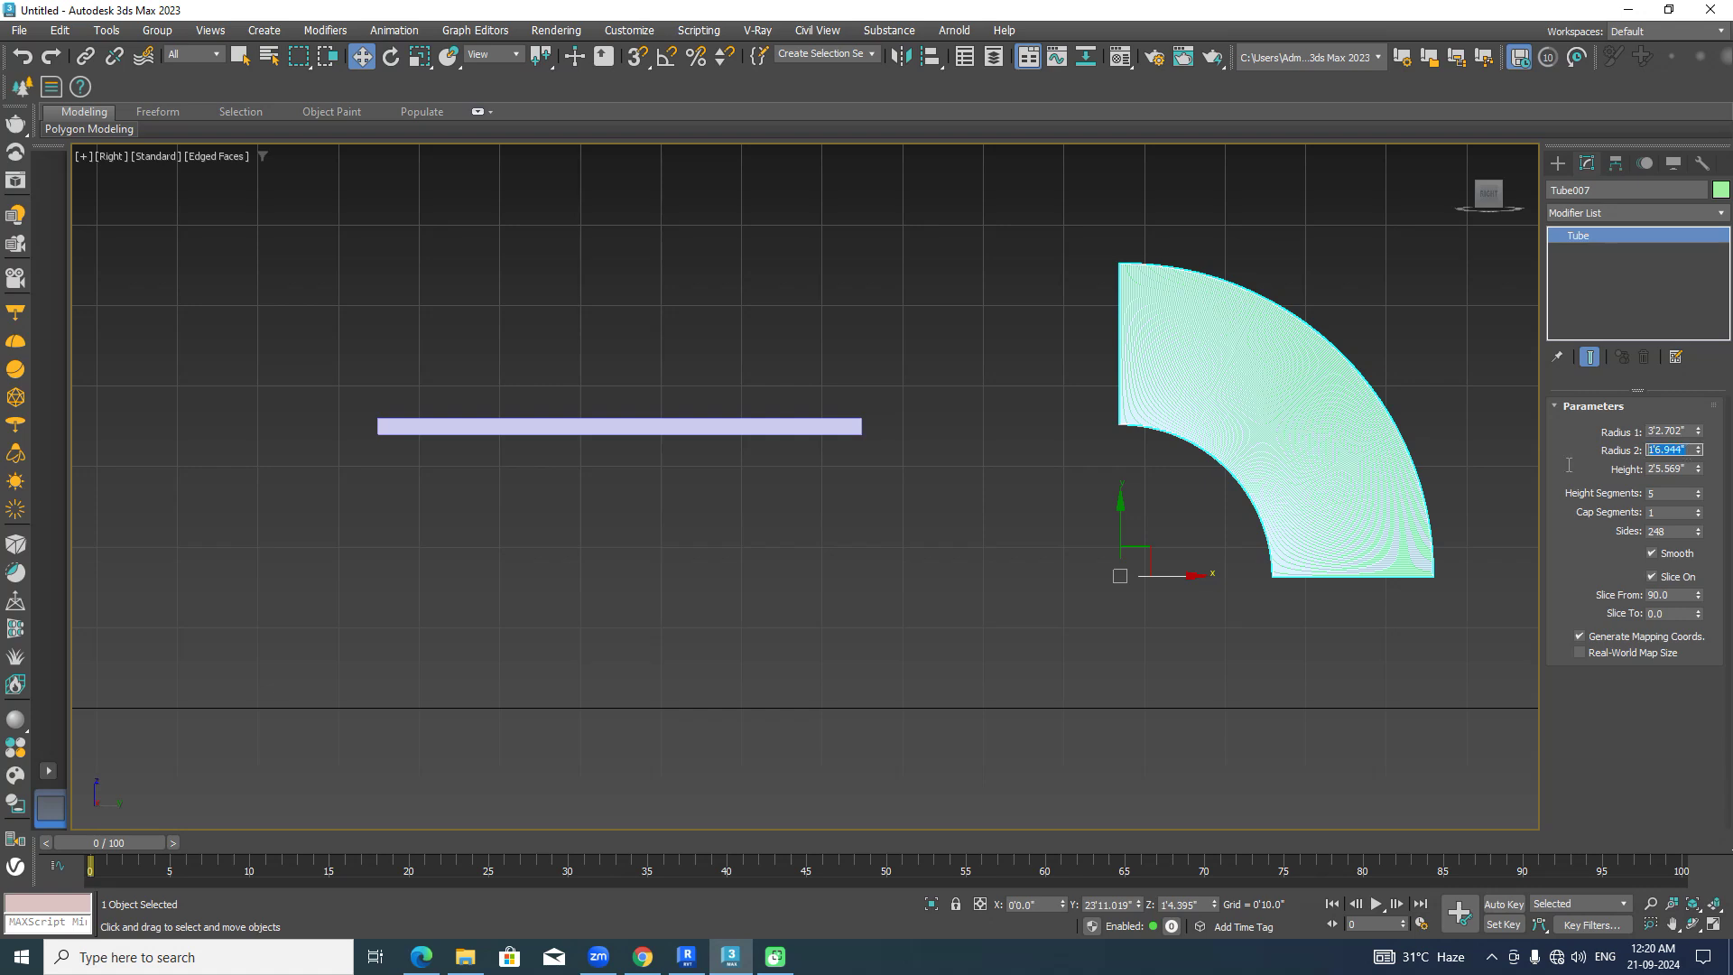
{"action": "type", "text": "2'10"}
{"action": "key", "text": "Return"}
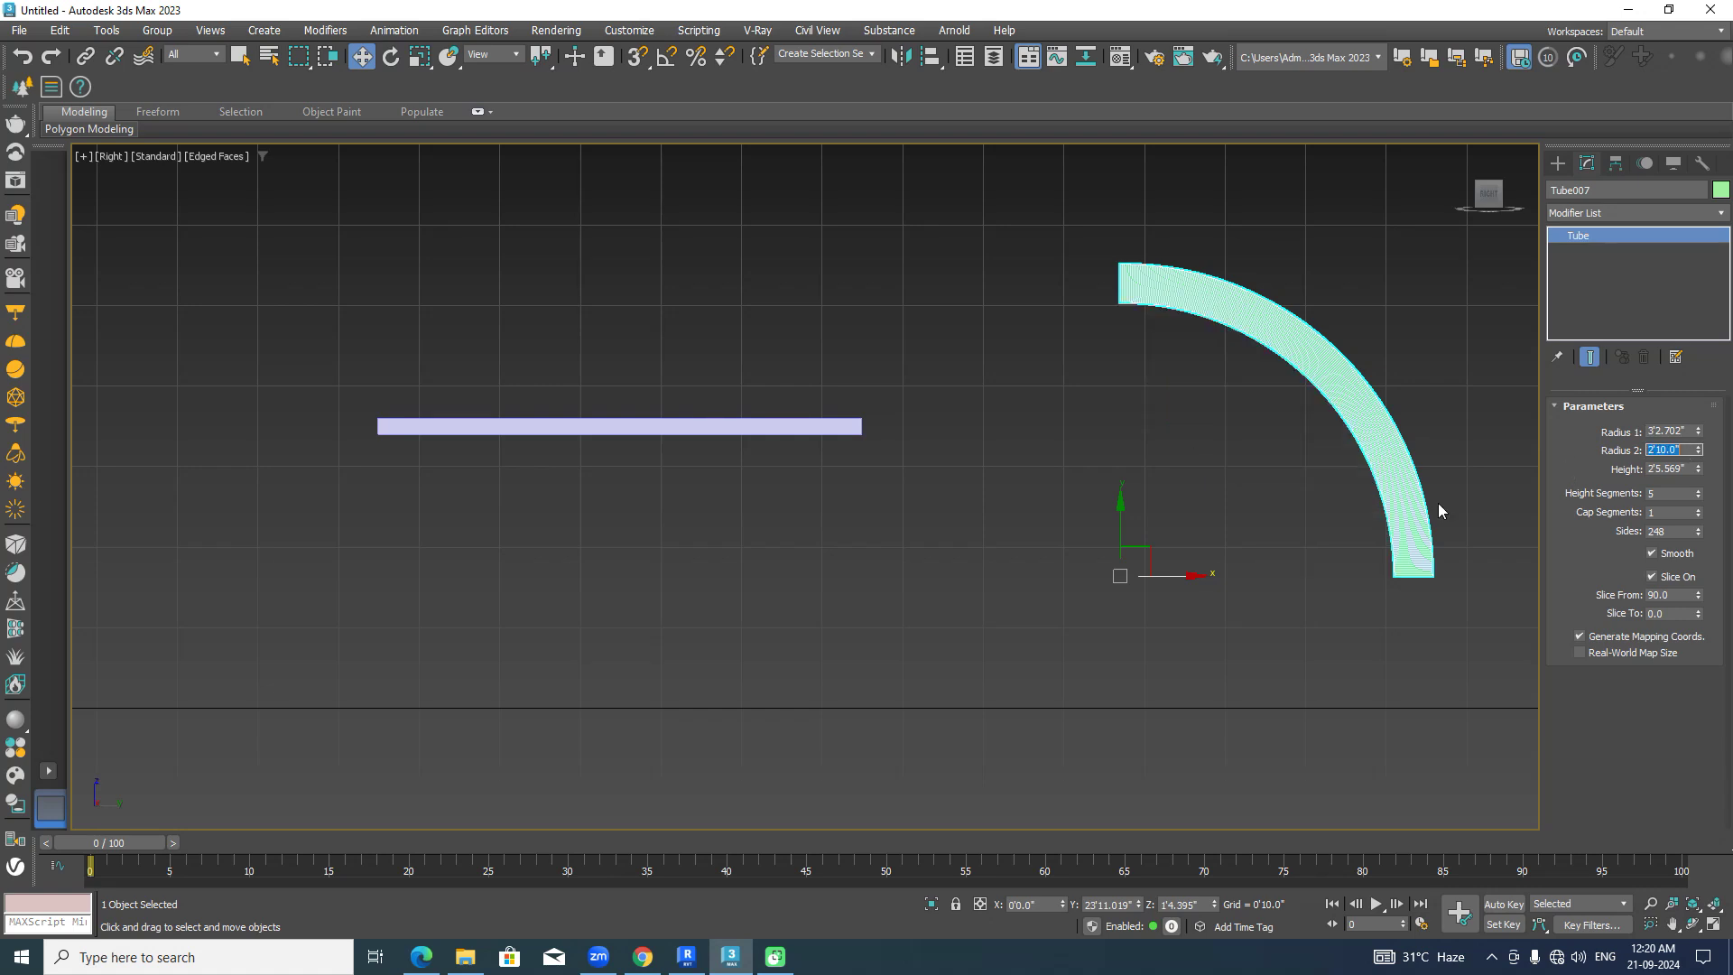
{"action": "double_click", "coordinate": [1690, 431]}
{"action": "type", "text": "3"}
{"action": "key", "text": "Return"}
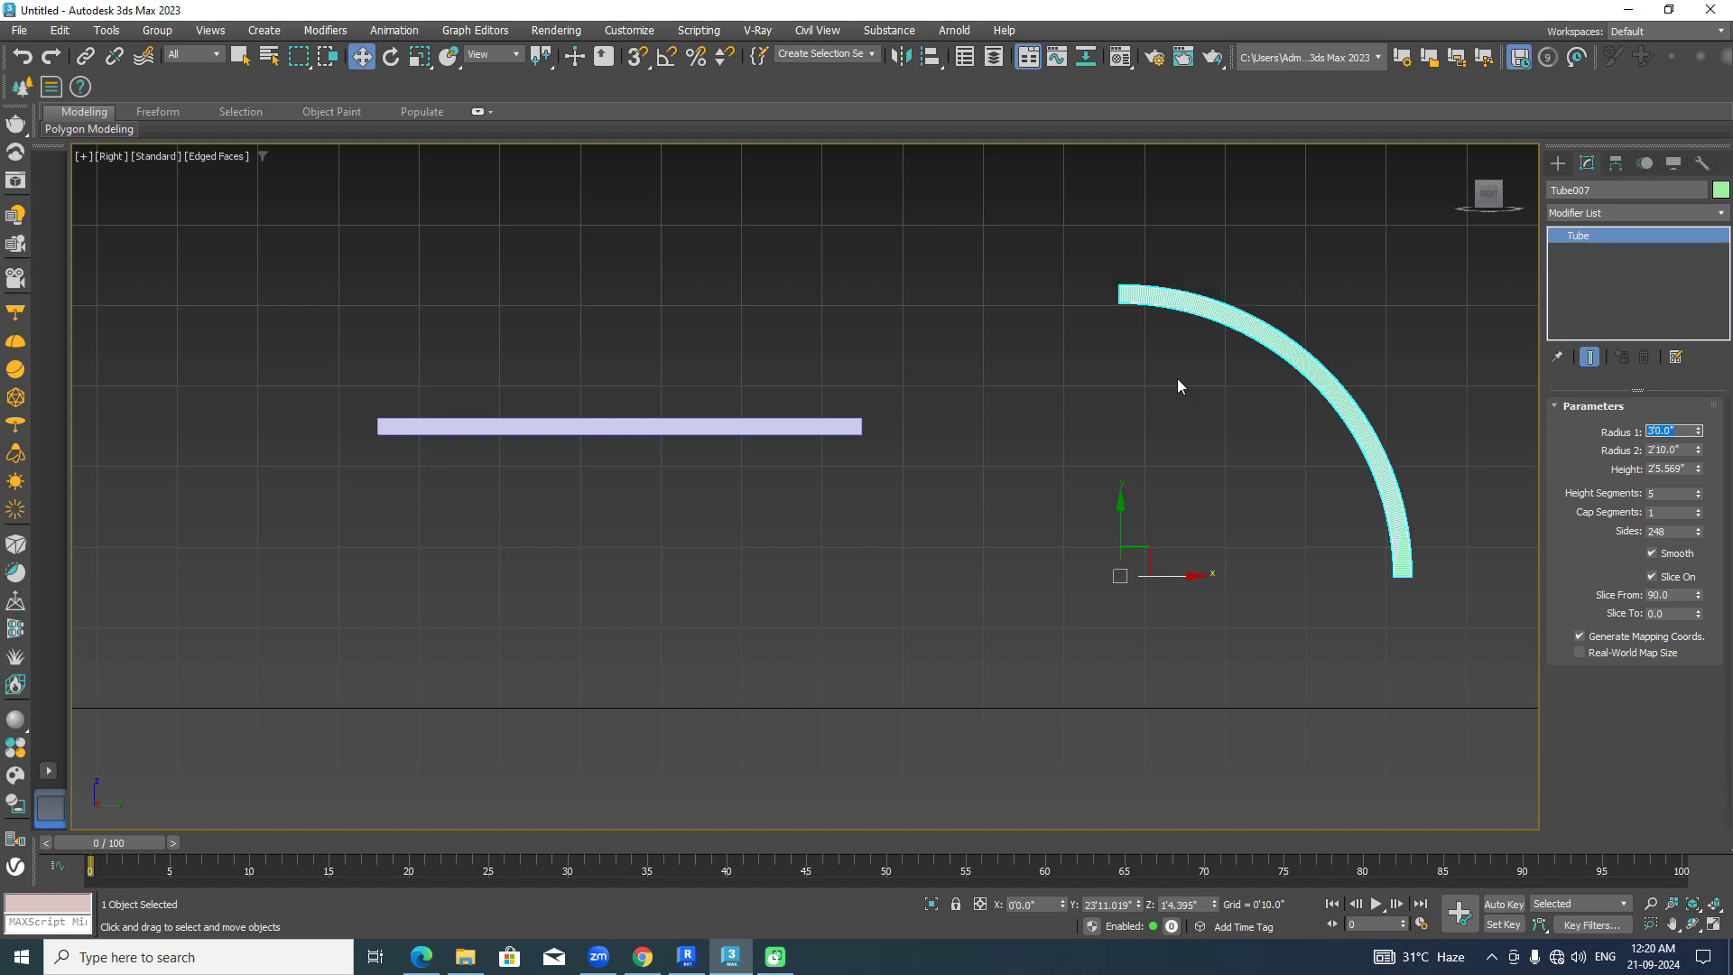
Turn on 3D snapping and move the quarter tube by its upper end onto the slab's end.
{"action": "left_click", "coordinate": [644, 62]}
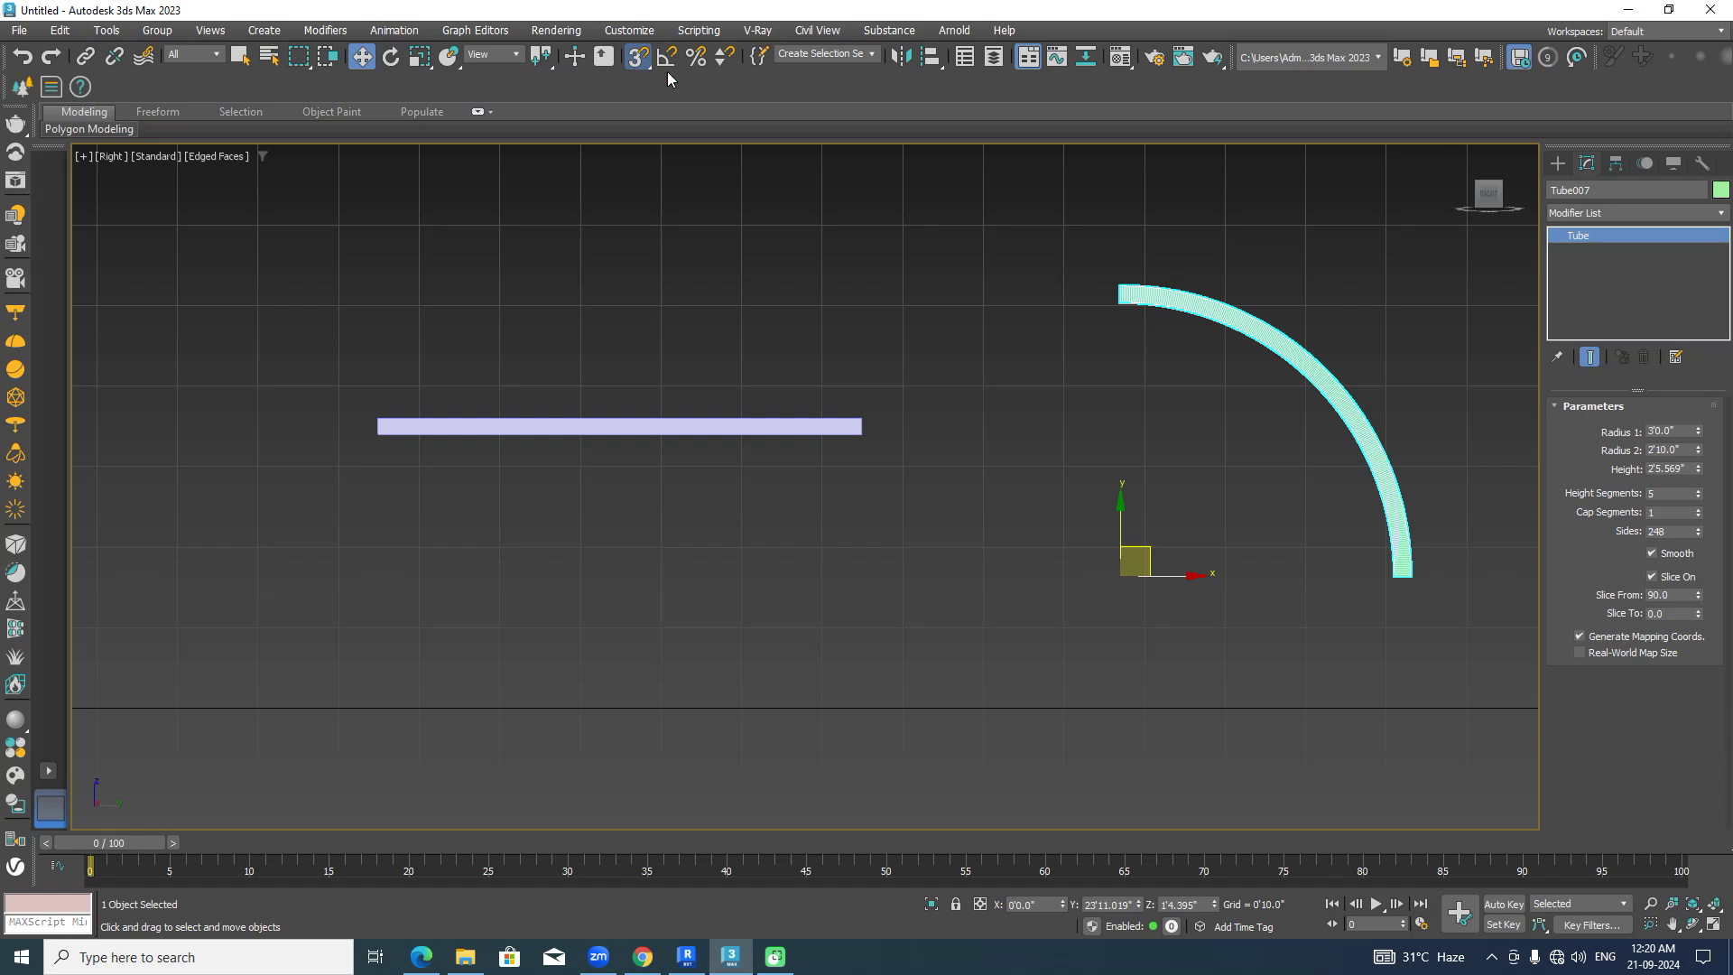
{"action": "left_click_drag", "start_coordinate": [1119, 287], "coordinate": [862, 425]}
{"action": "left_click", "coordinate": [1233, 450]}
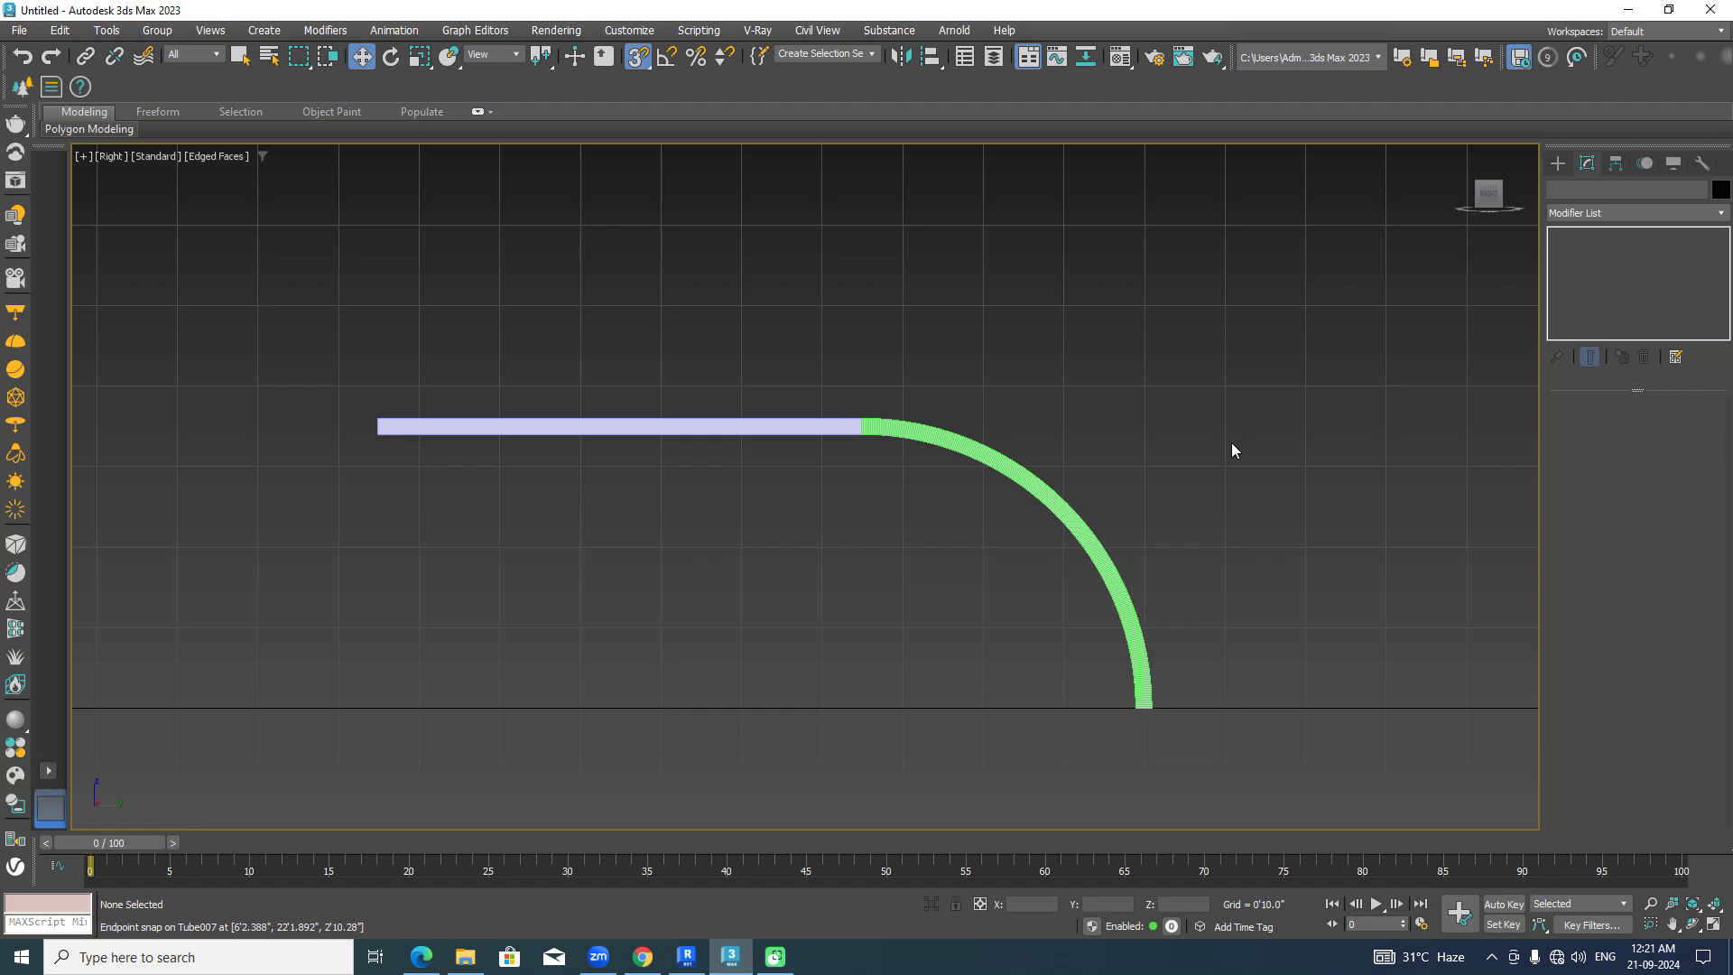
Set the quarter tube's height to 3' to match the slab's width.
{"action": "scroll", "coordinate": [1231, 442], "scroll_direction": "down", "scroll_amount": 2}
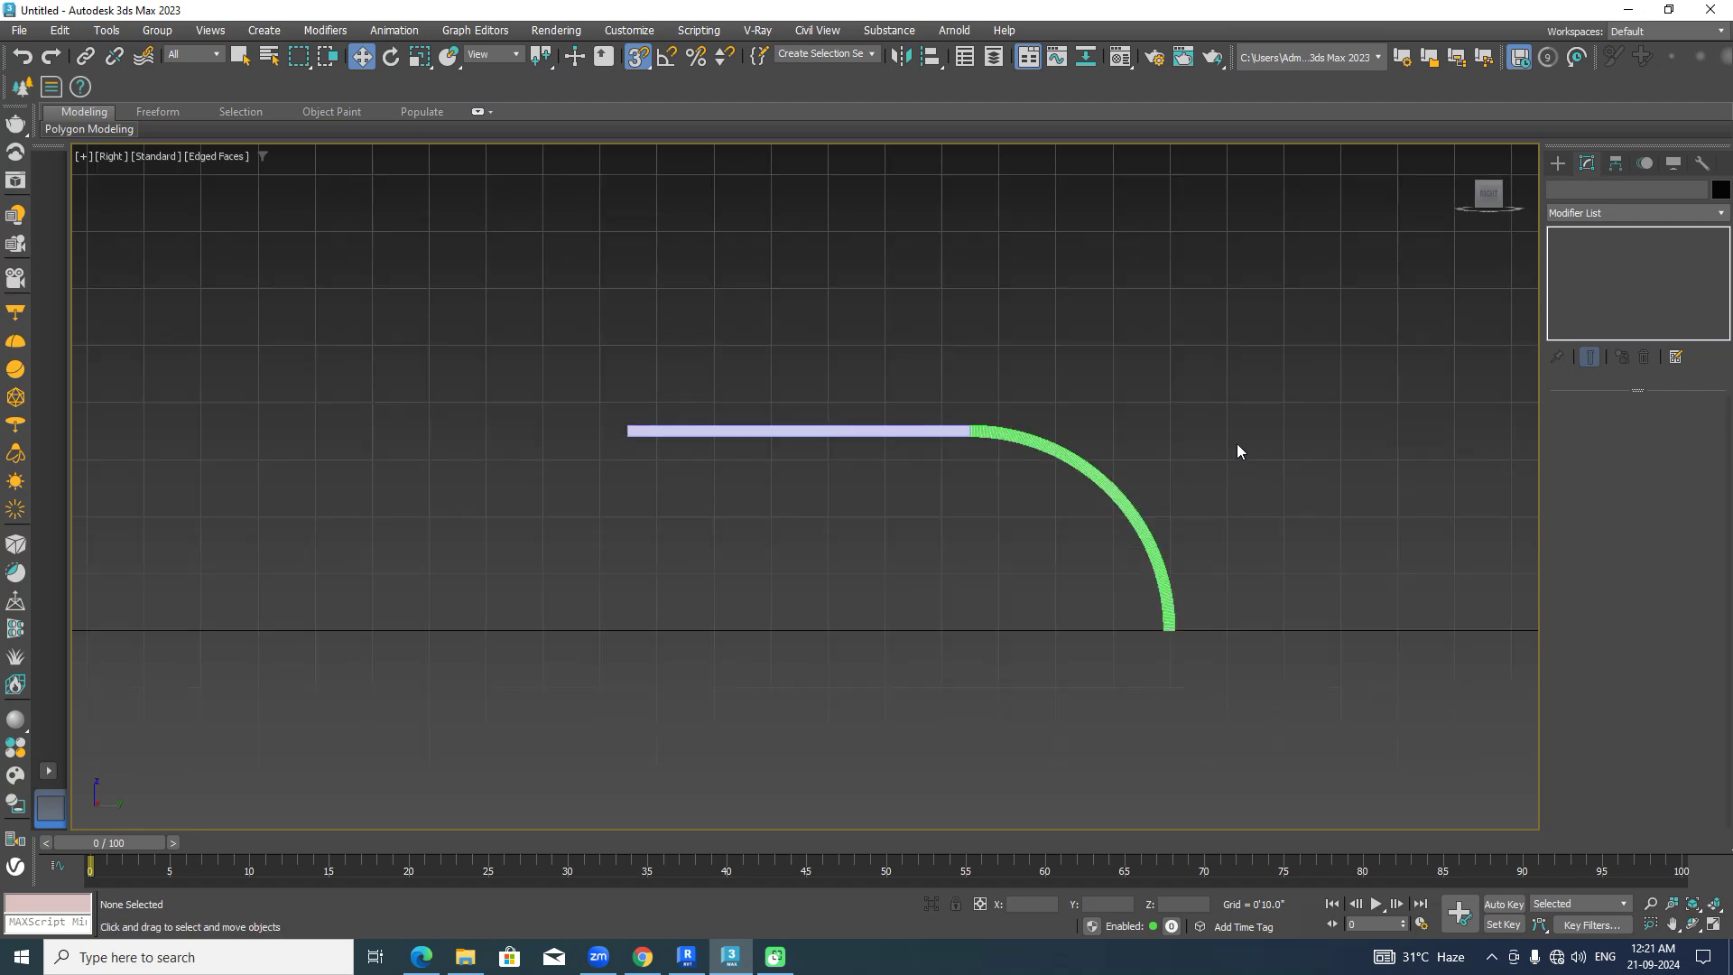
{"action": "middle_click_drag", "start_coordinate": [1318, 473], "coordinate": [1260, 516], "text": "alt"}
{"action": "middle_click_drag", "start_coordinate": [1296, 436], "coordinate": [857, 519]}
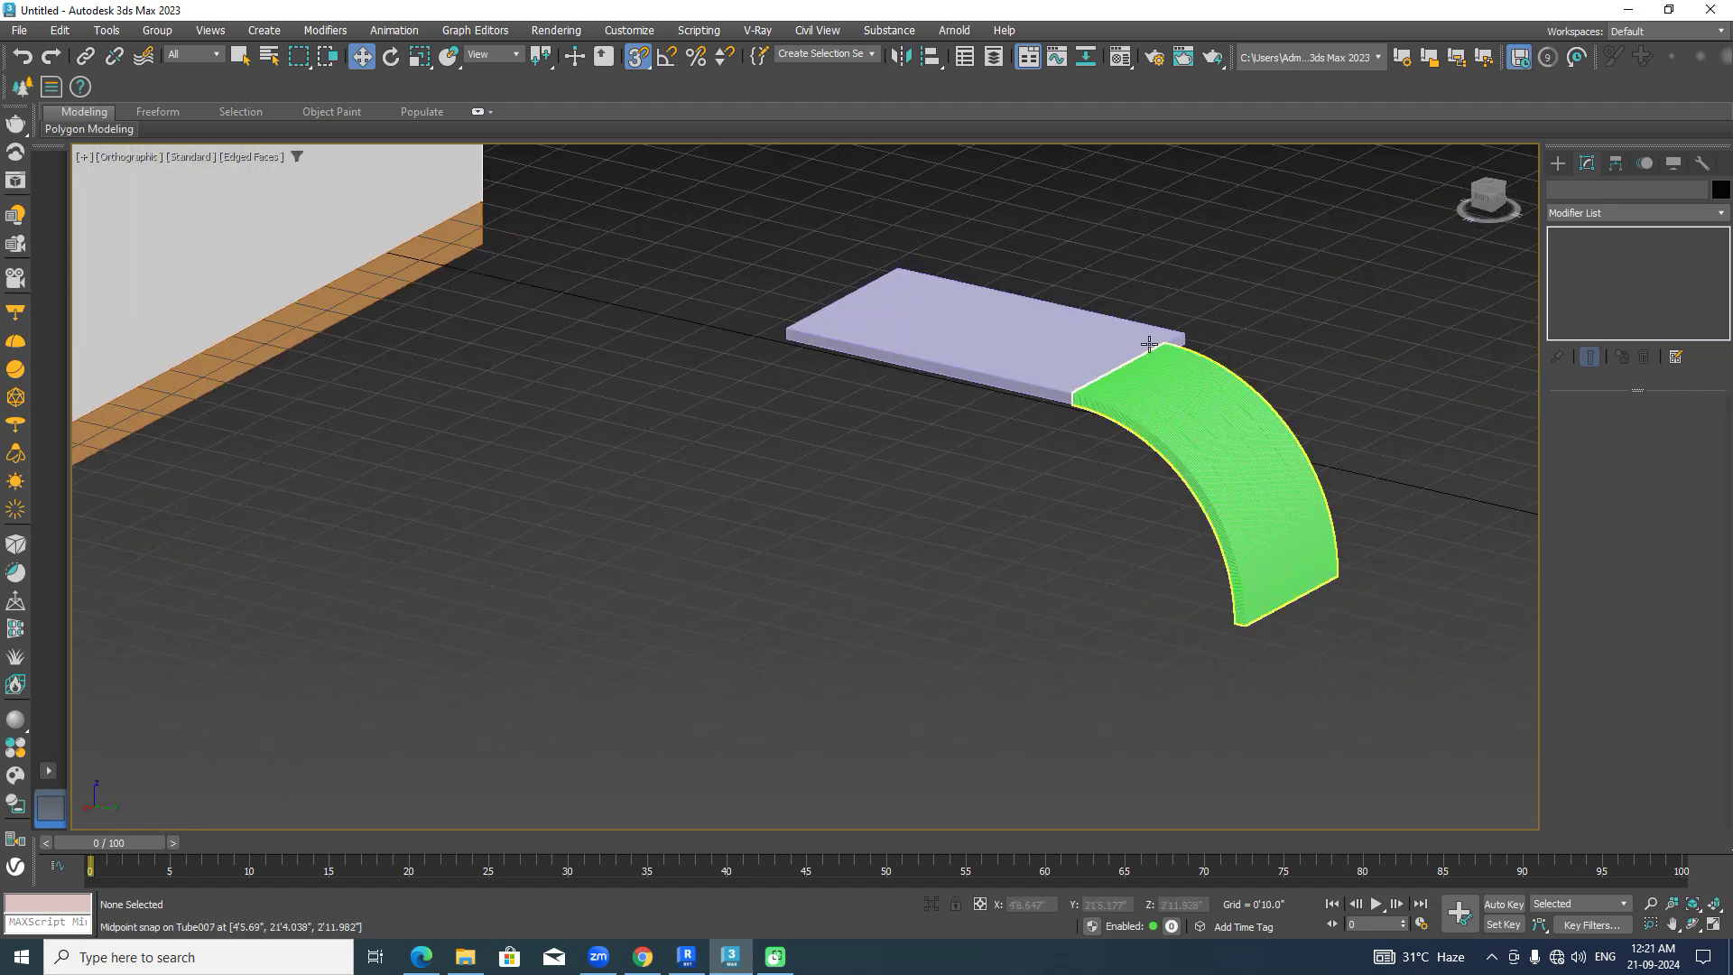
{"action": "scroll", "coordinate": [1110, 340], "scroll_direction": "up", "scroll_amount": 3}
{"action": "left_click", "coordinate": [1111, 340]}
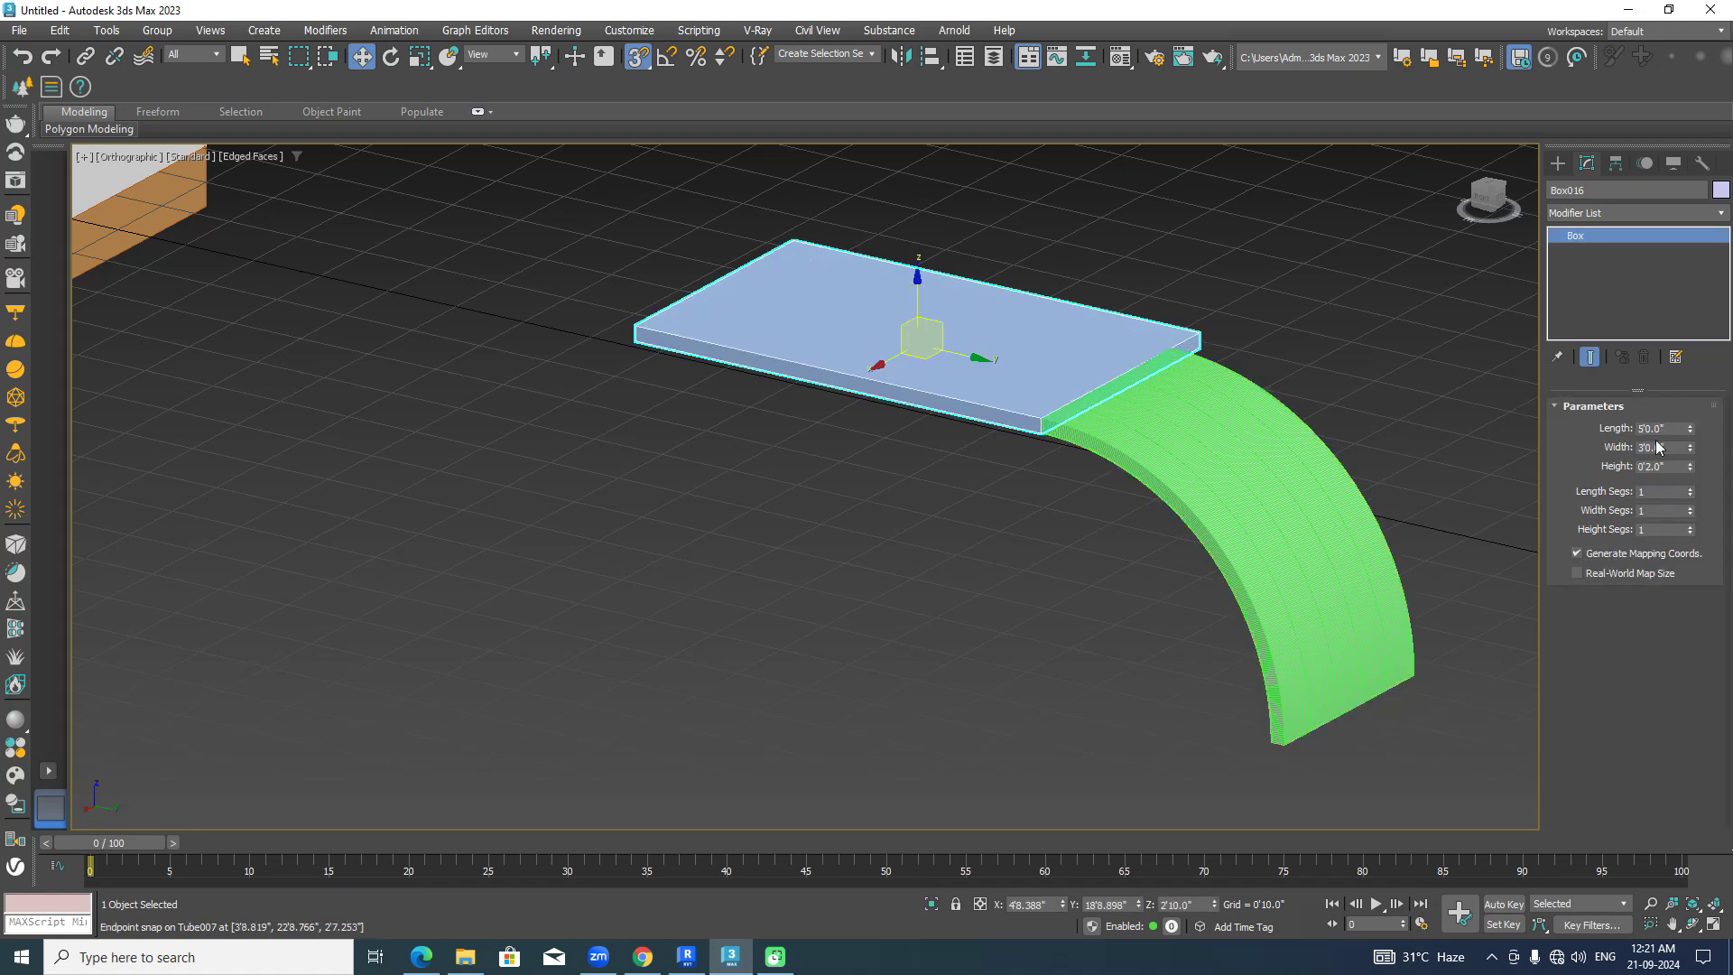
{"action": "left_click", "coordinate": [1344, 484]}
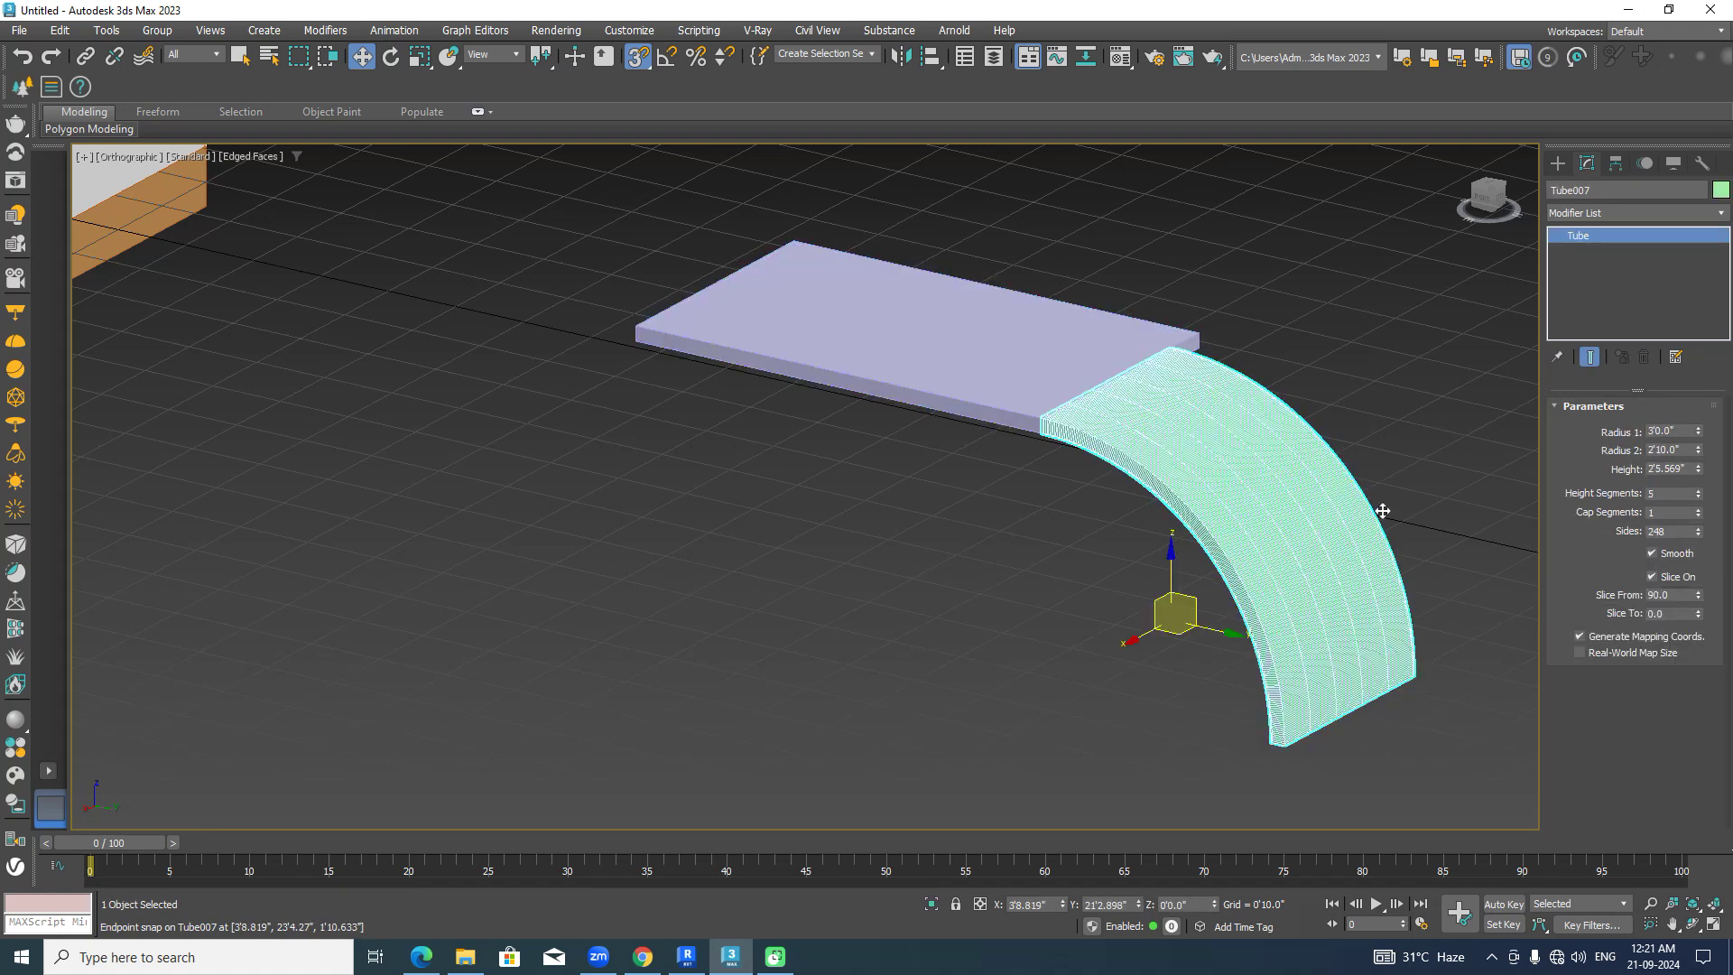
{"action": "double_click", "coordinate": [1689, 468]}
{"action": "type", "text": "3'"}
{"action": "key", "text": "Return"}
Snap the quarter tube's corner onto the slab's corner so their edges line up.
{"action": "scroll", "coordinate": [1094, 424], "scroll_direction": "up", "scroll_amount": 4}
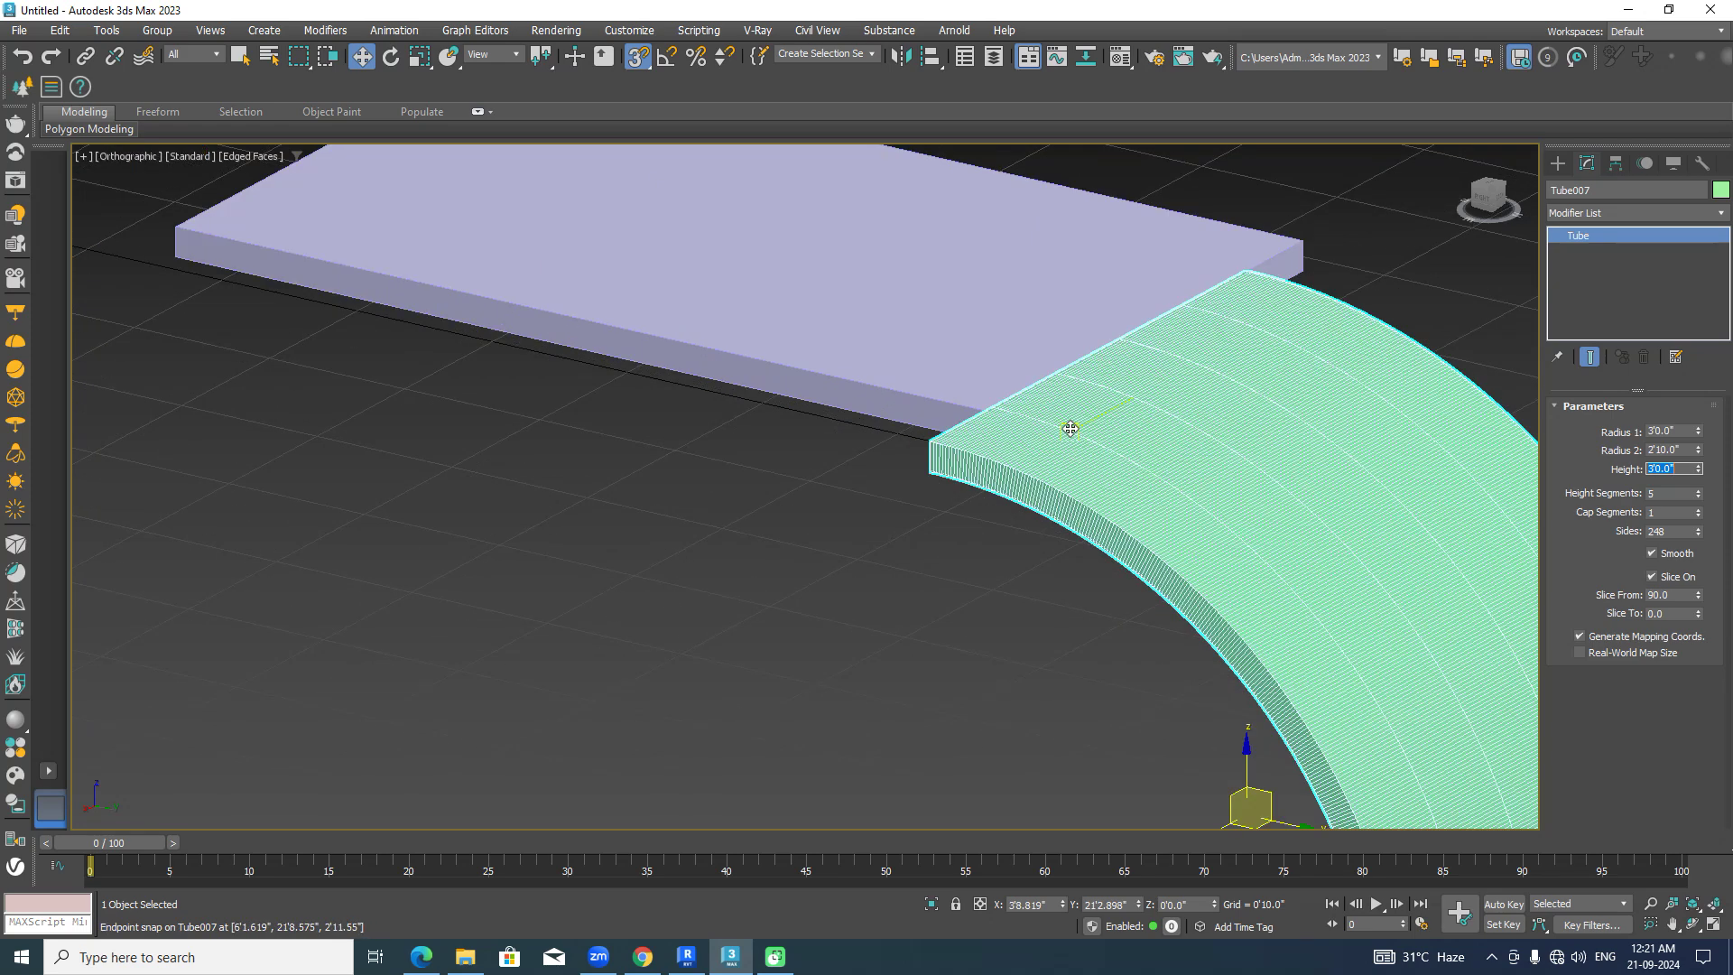
{"action": "left_click_drag", "start_coordinate": [930, 444], "coordinate": [989, 412]}
{"action": "scroll", "coordinate": [1005, 420], "scroll_direction": "up", "scroll_amount": 6}
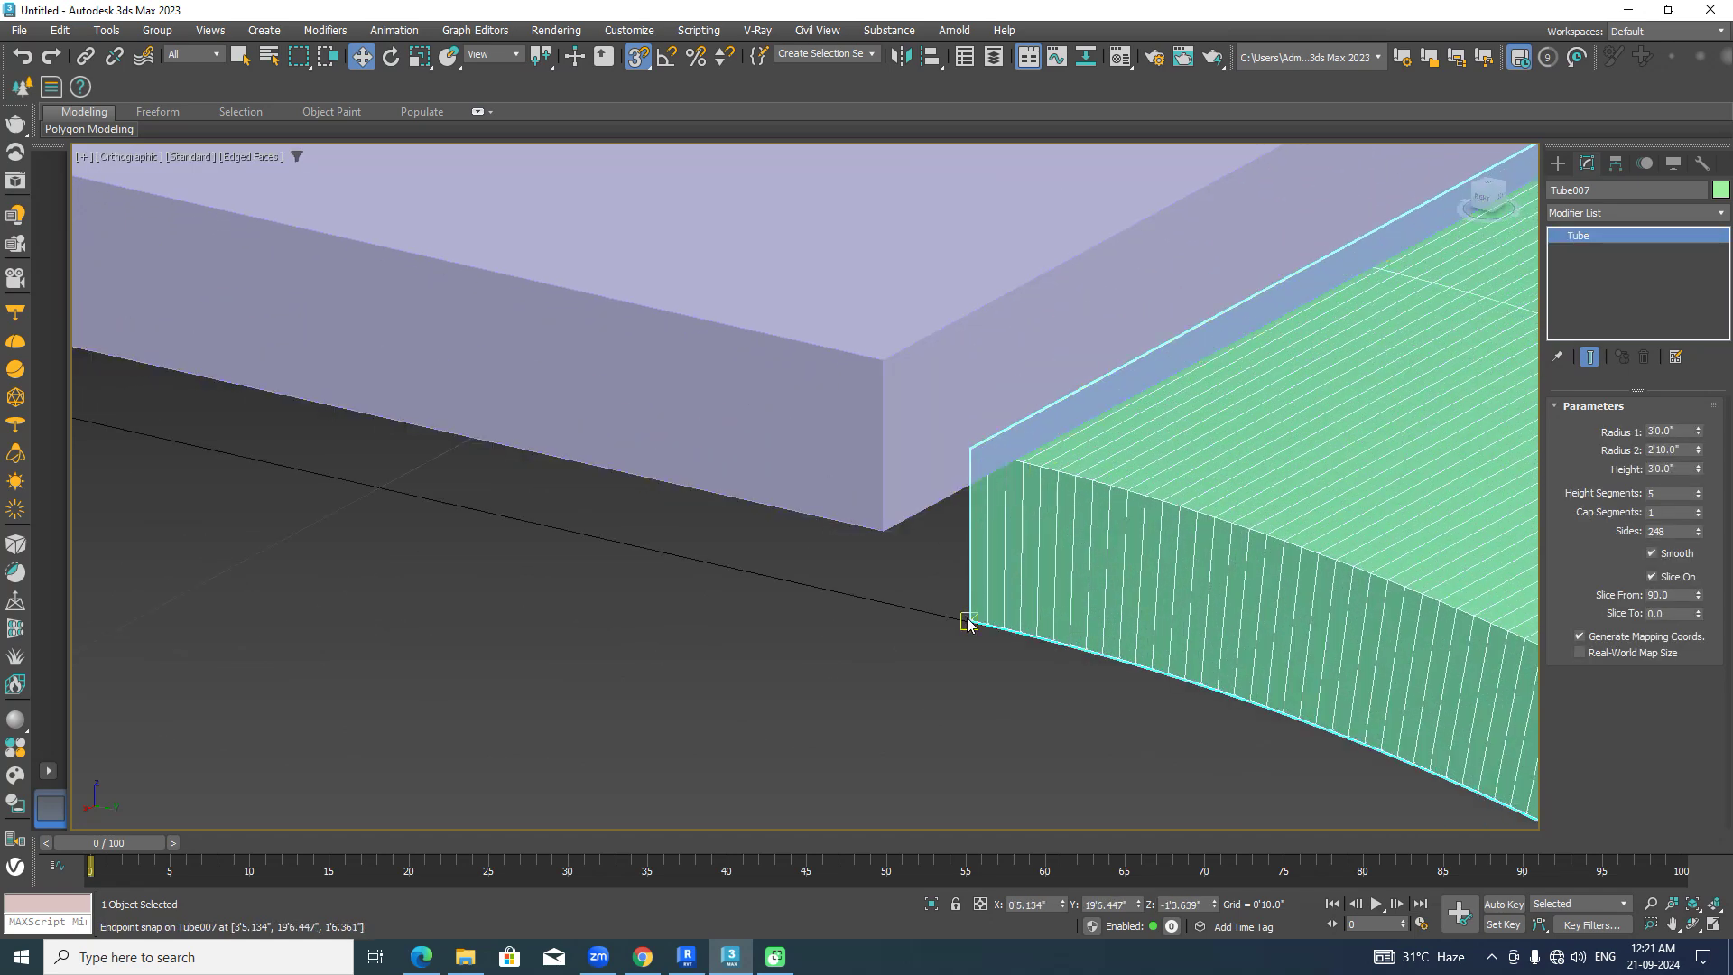
{"action": "left_click_drag", "start_coordinate": [968, 623], "coordinate": [883, 533]}
Color the slab and the quarter tube together in white and clear the selection.
{"action": "key", "text": "ctrl+a"}
{"action": "scroll", "coordinate": [946, 697], "scroll_direction": "down", "scroll_amount": 5}
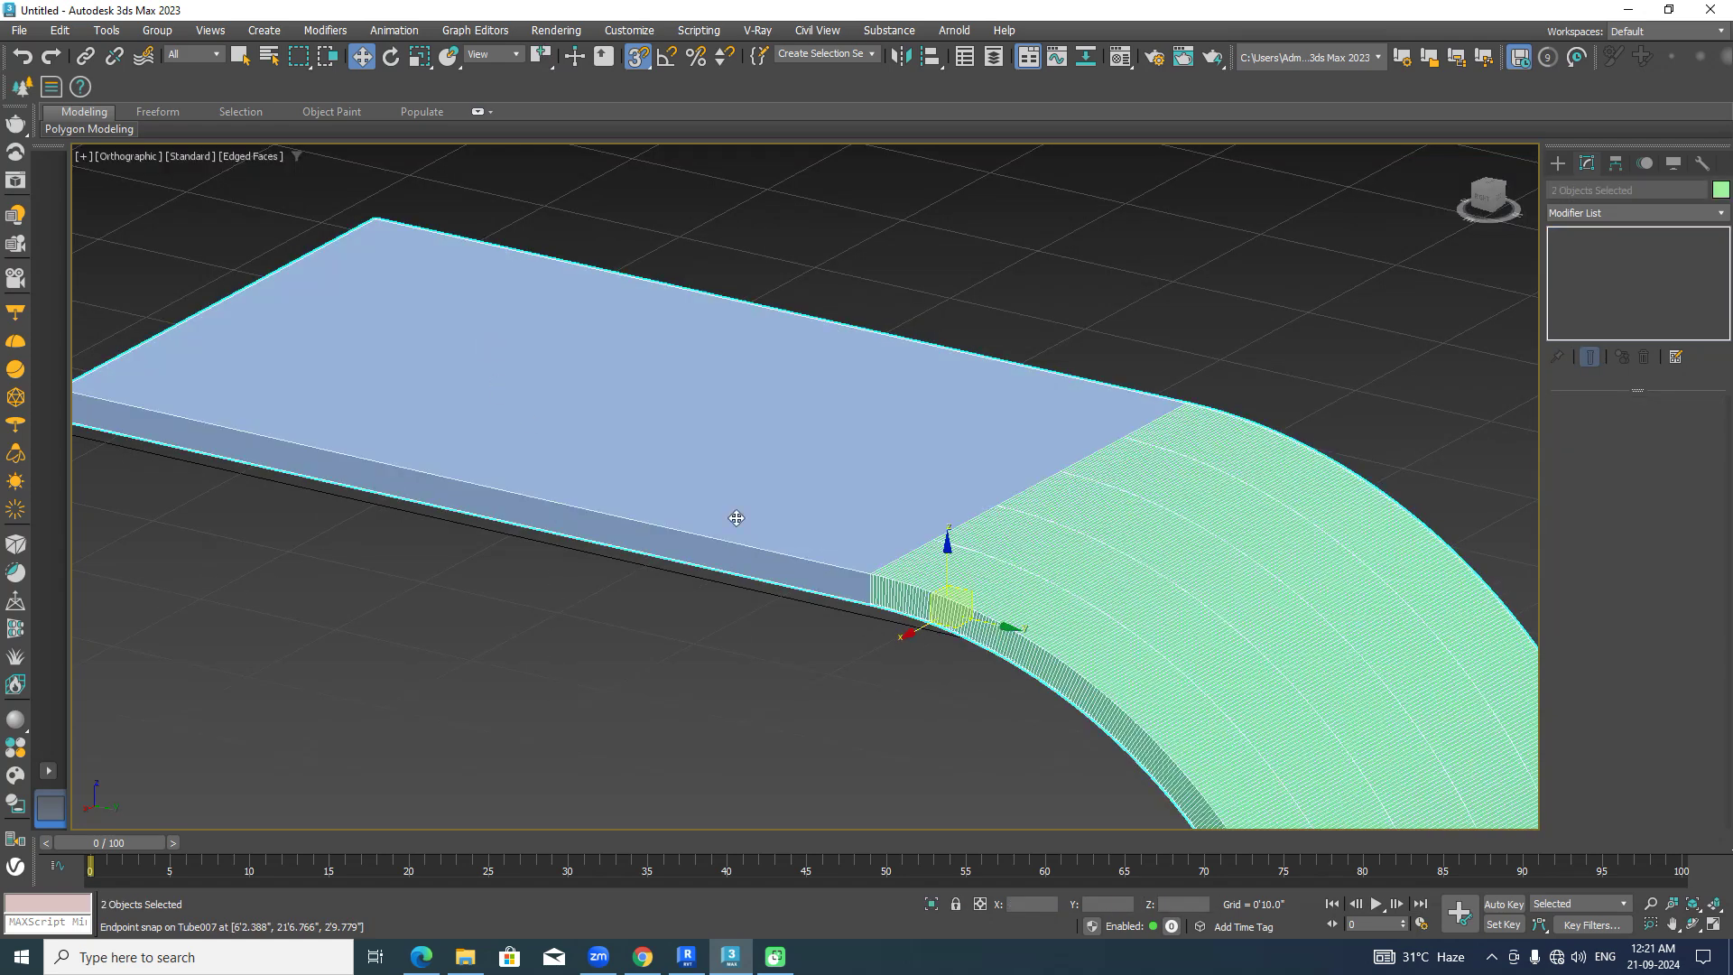
{"action": "left_click", "coordinate": [1720, 191]}
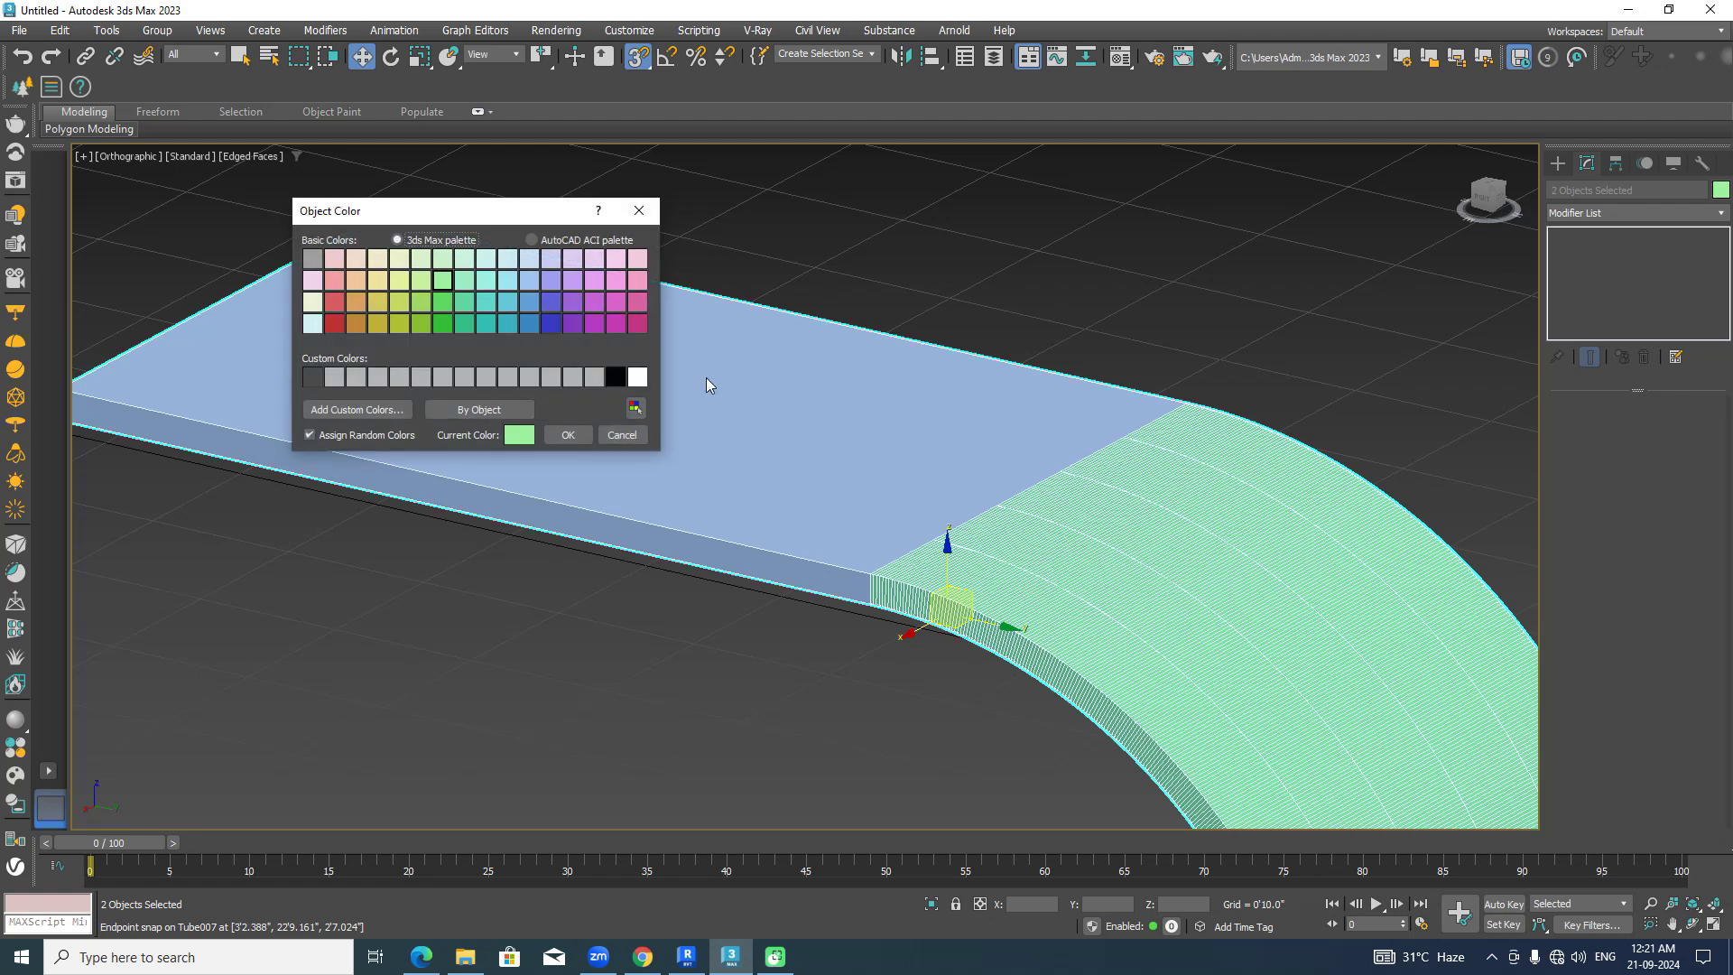
{"action": "left_click", "coordinate": [637, 376]}
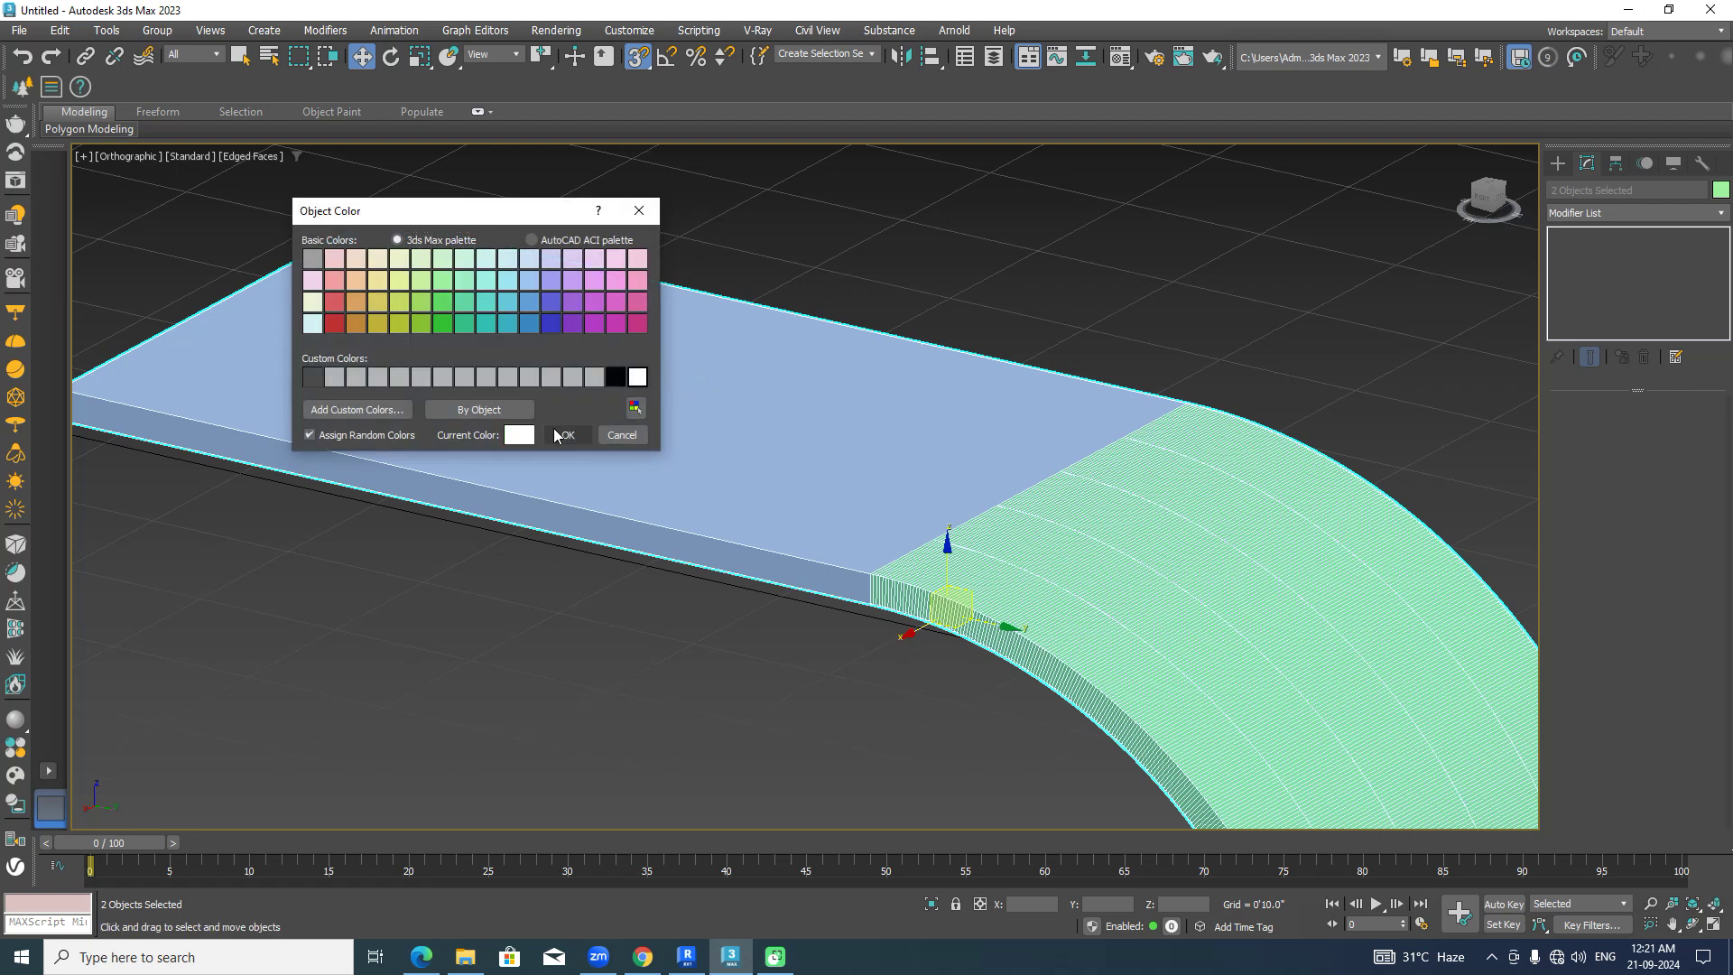
{"action": "left_click", "coordinate": [567, 434]}
{"action": "left_click", "coordinate": [669, 625]}
{"action": "scroll", "coordinate": [674, 627], "scroll_direction": "down", "scroll_amount": 3}
{"action": "middle_click_drag", "start_coordinate": [675, 626], "coordinate": [944, 634]}
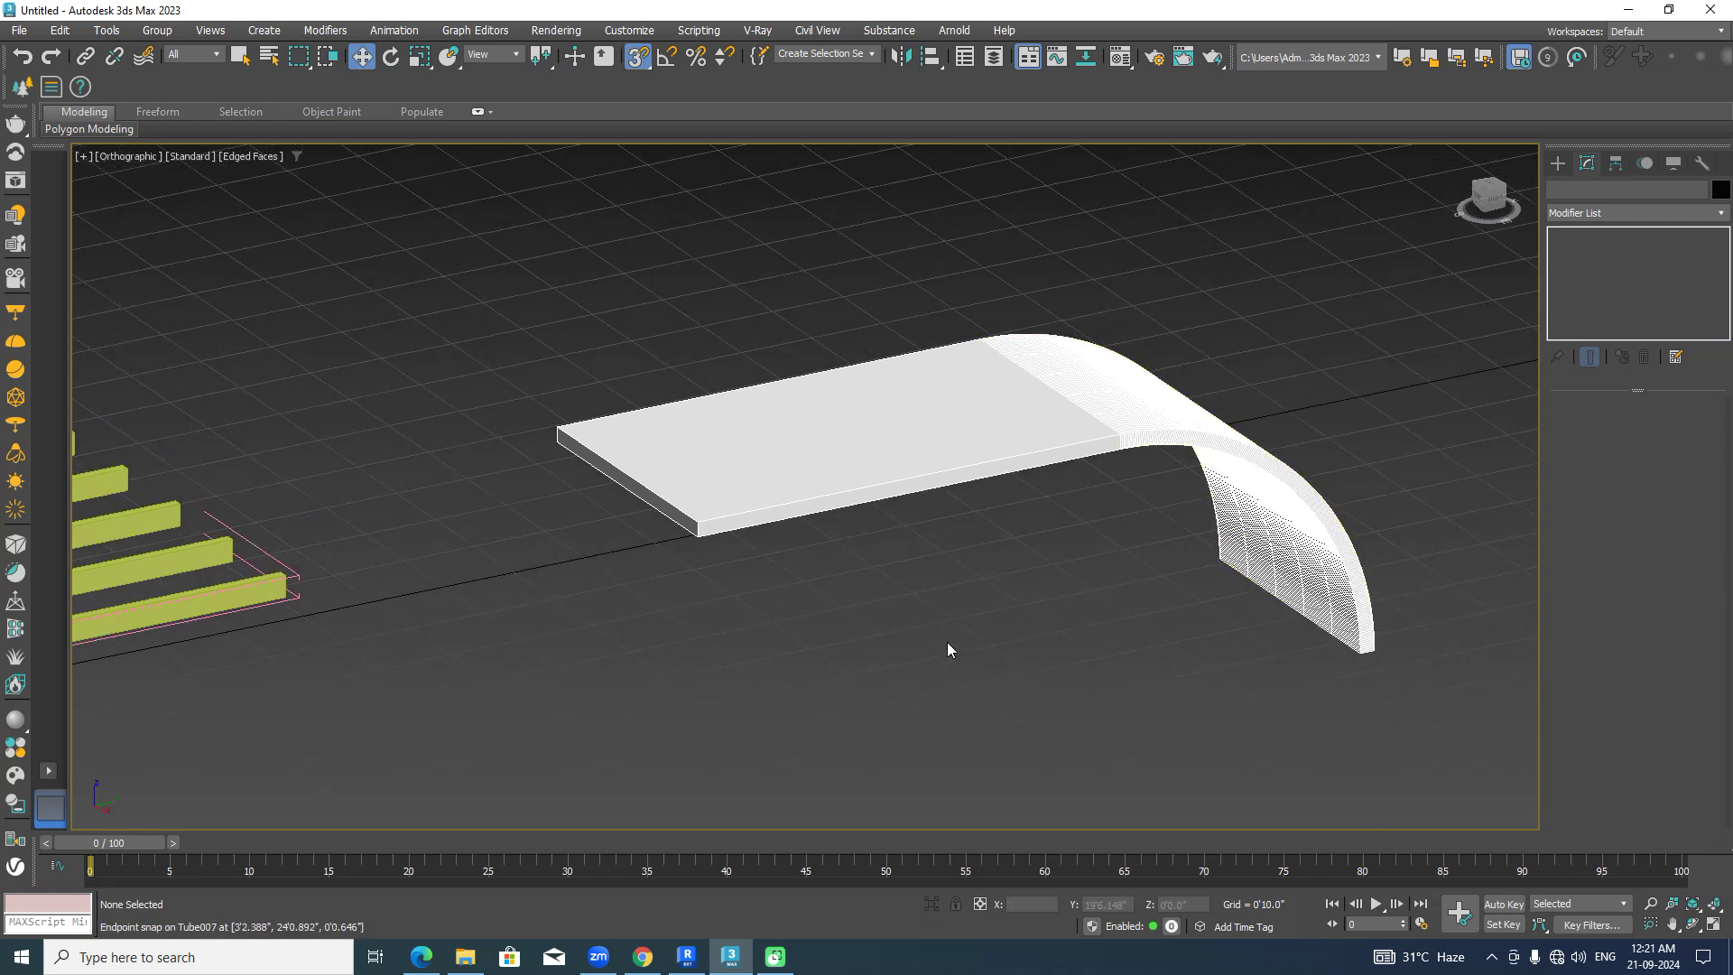
Turn off snapping and make an independent copy of the slab below it, at a Z height of about 1'3".
{"action": "left_click", "coordinate": [1485, 186]}
{"action": "left_click", "coordinate": [1081, 523]}
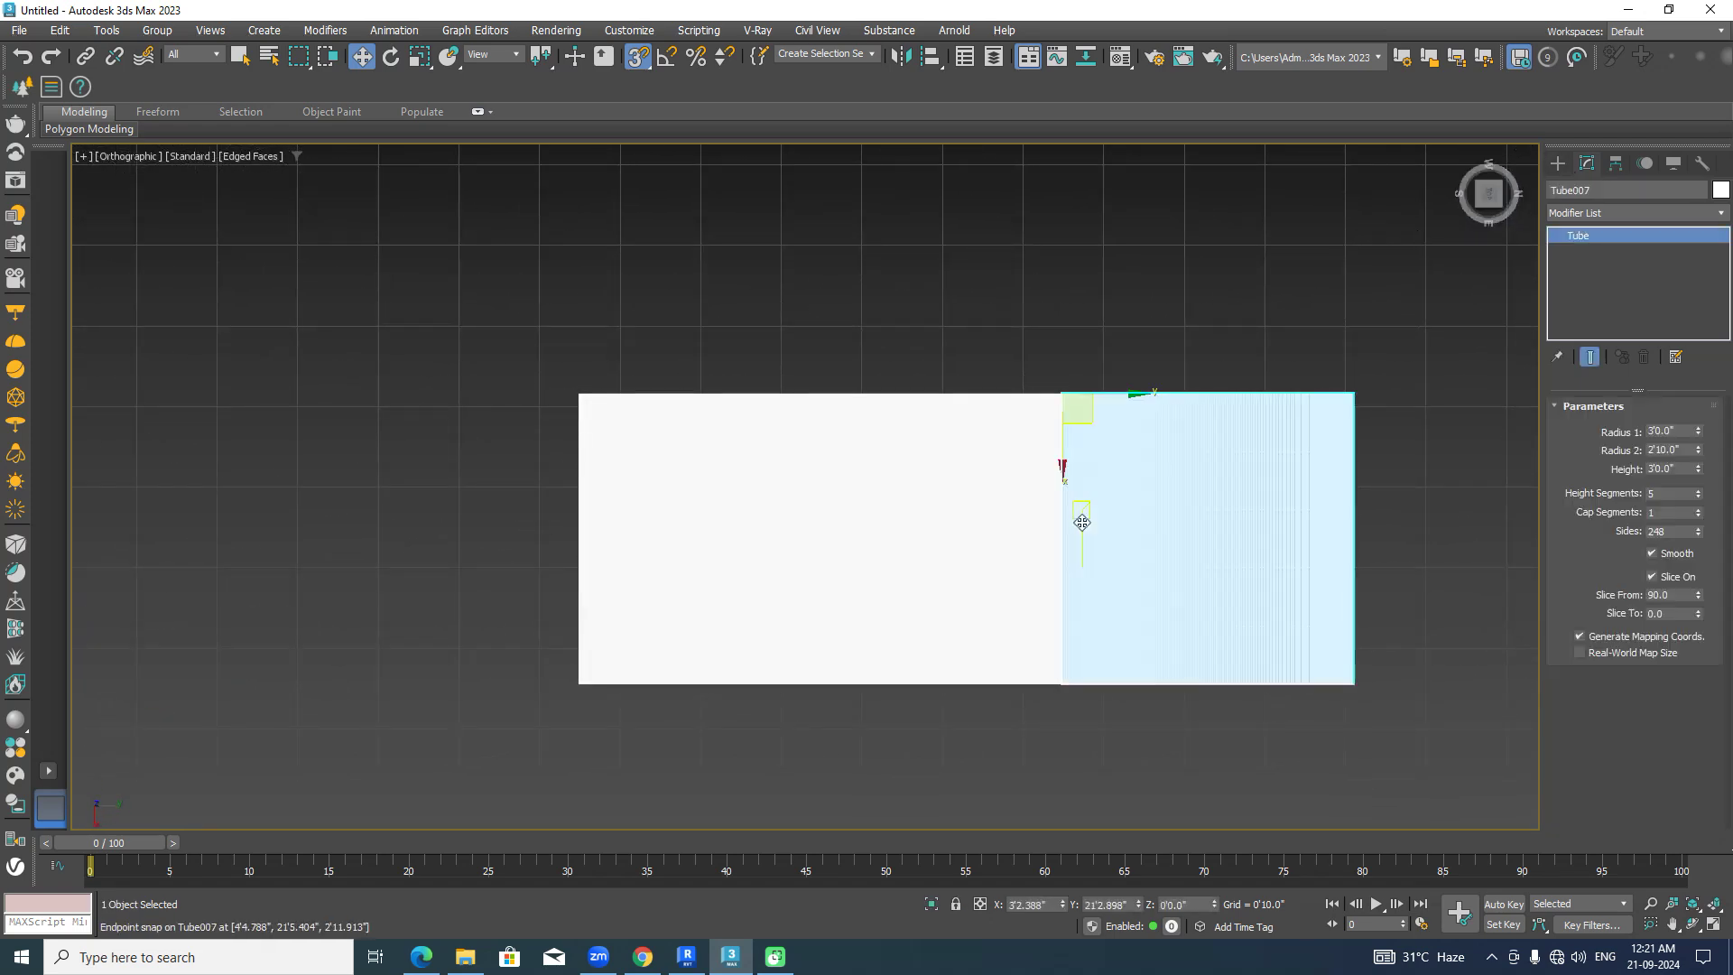
{"action": "left_click", "coordinate": [848, 539]}
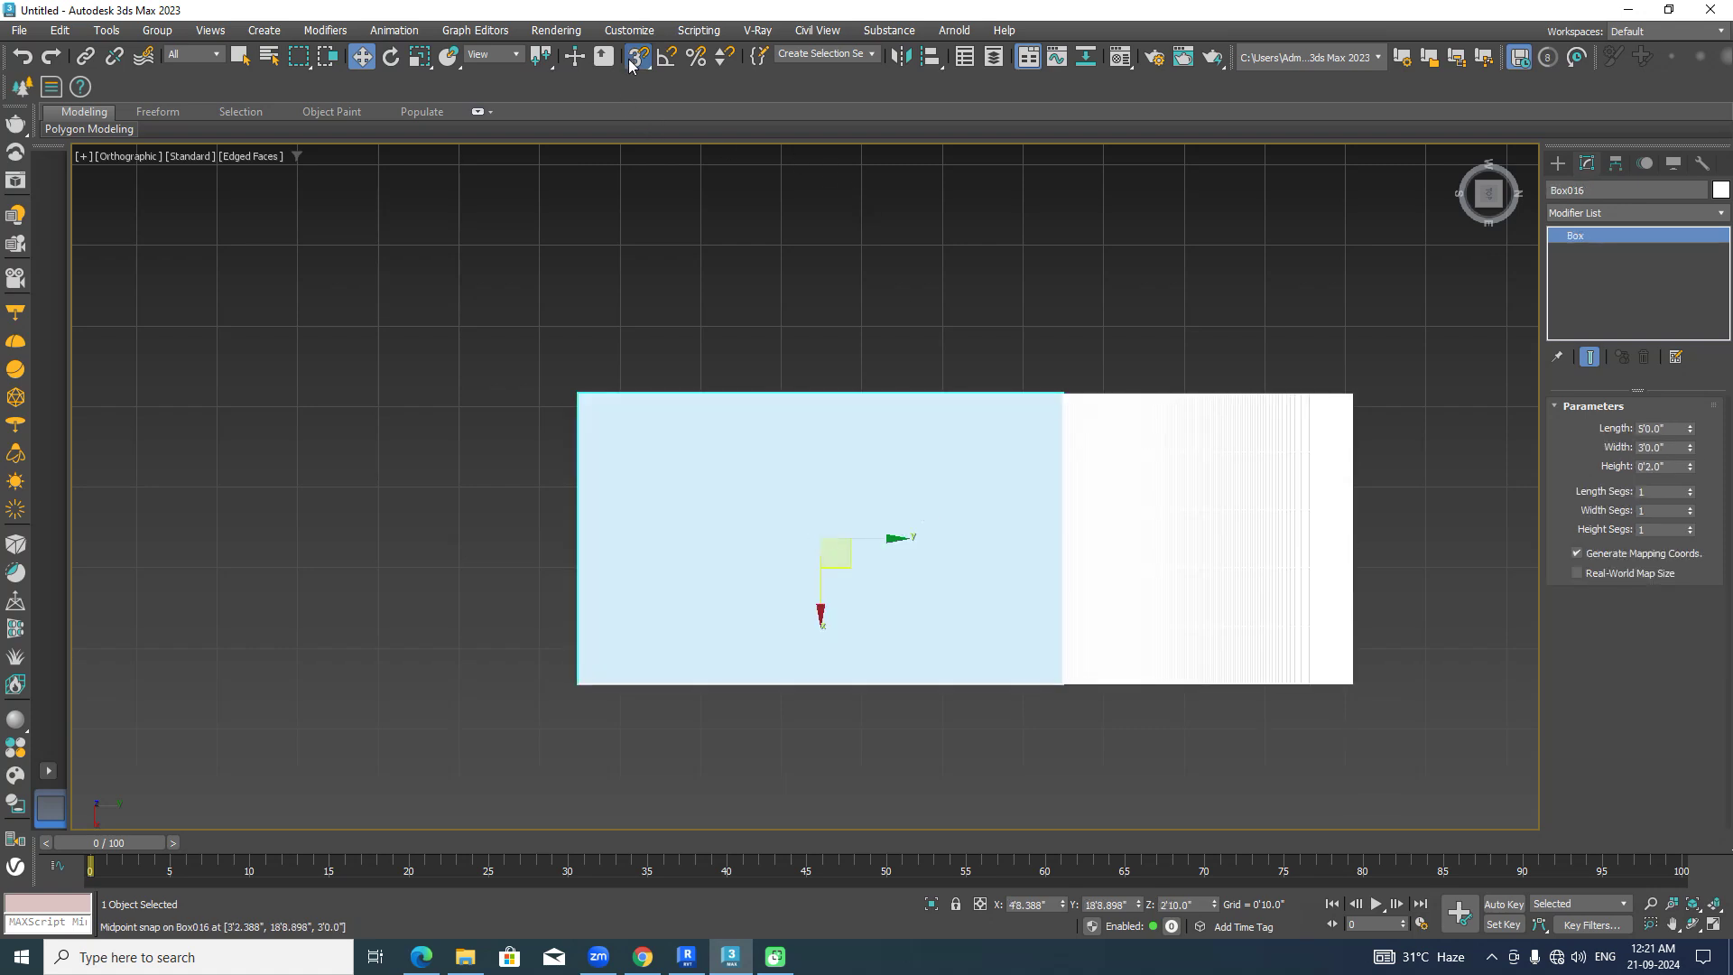
{"action": "mouse_move", "coordinate": [893, 592]}
{"action": "middle_mouse_down", "text": "alt"}
{"action": "mouse_move", "coordinate": [938, 570]}
{"action": "mouse_move", "coordinate": [934, 479]}
{"action": "middle_mouse_up", "text": "alt"}
{"action": "left_click_drag", "start_coordinate": [816, 488], "coordinate": [819, 632], "text": "shift"}
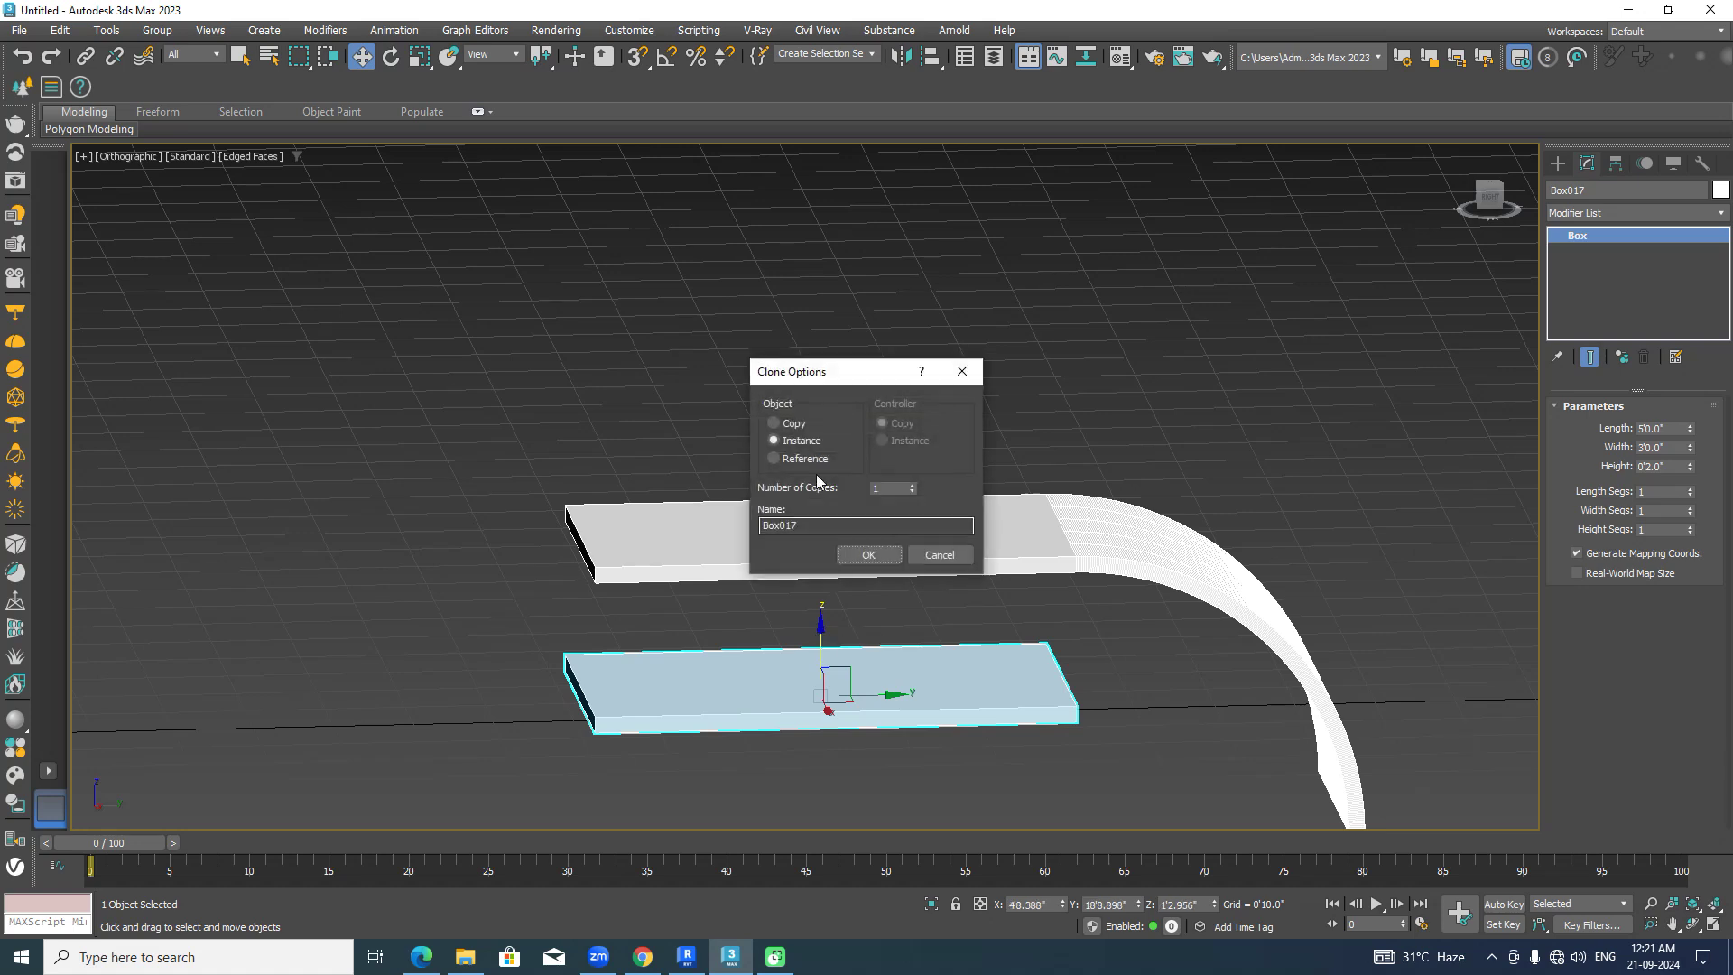
{"action": "left_click", "coordinate": [773, 423]}
{"action": "left_click", "coordinate": [868, 554]}
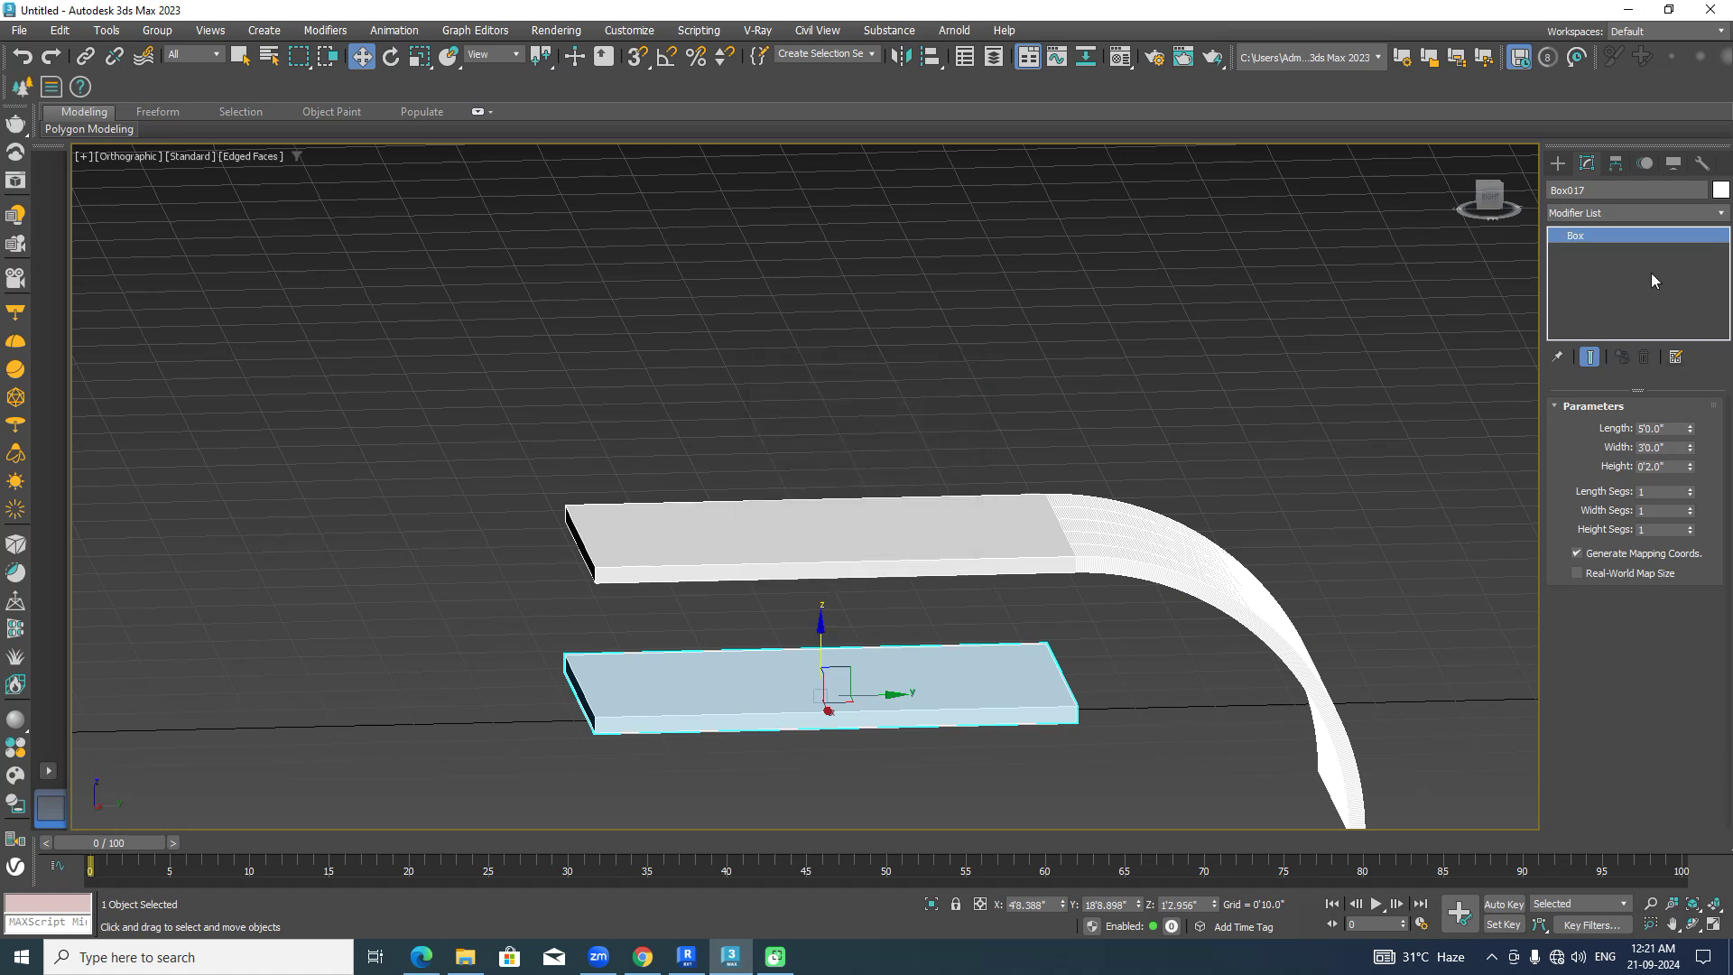
Set the lower slab copy's height to 2'10" and its Z position to 0.
{"action": "left_click", "coordinate": [1560, 163]}
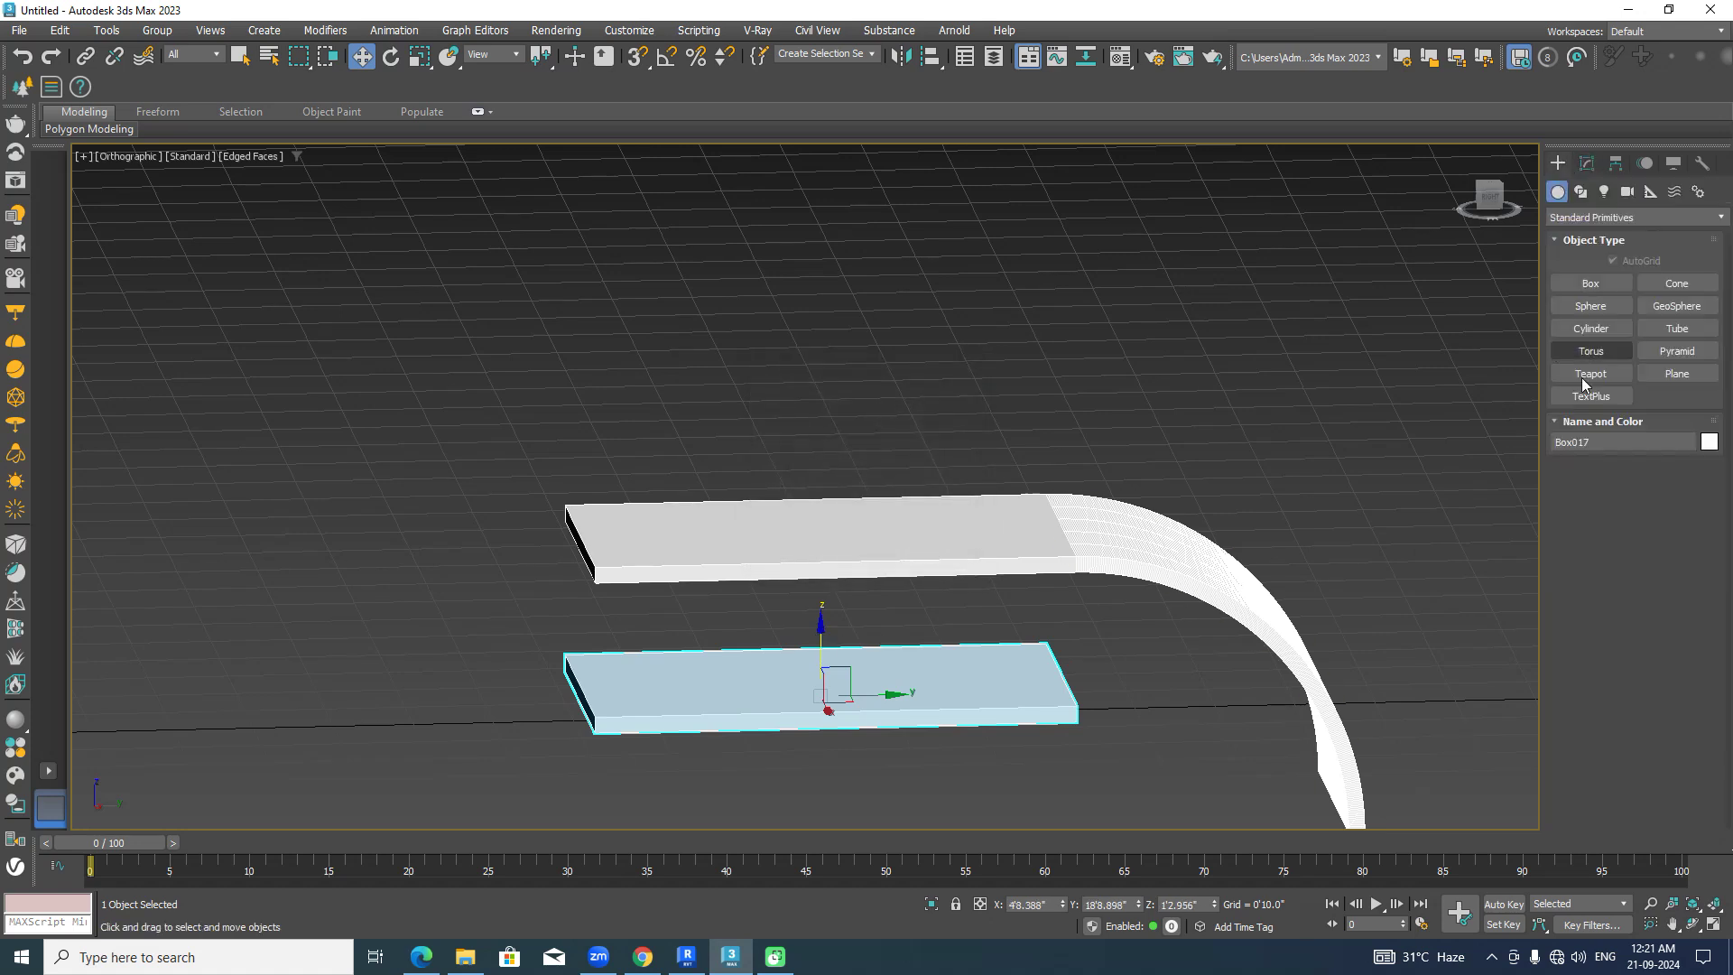
{"action": "left_click", "coordinate": [1593, 168]}
{"action": "left_click_drag", "start_coordinate": [1670, 467], "coordinate": [1597, 466]}
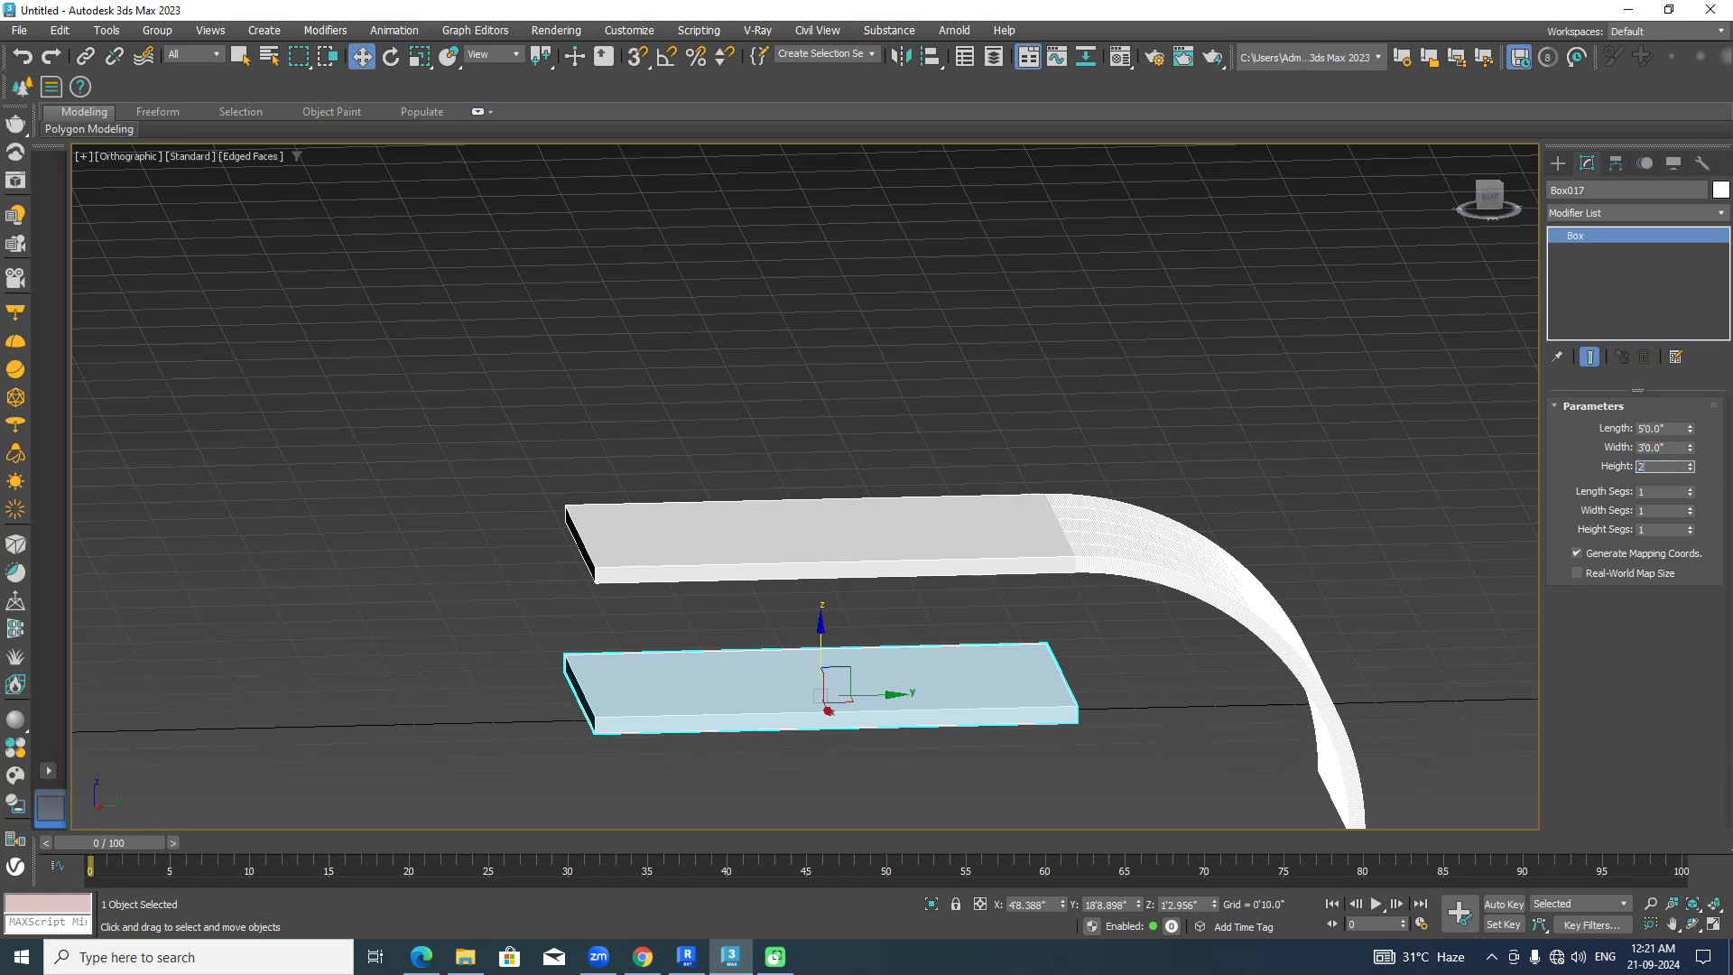
{"action": "type", "text": "2'10"}
{"action": "key", "text": "Return"}
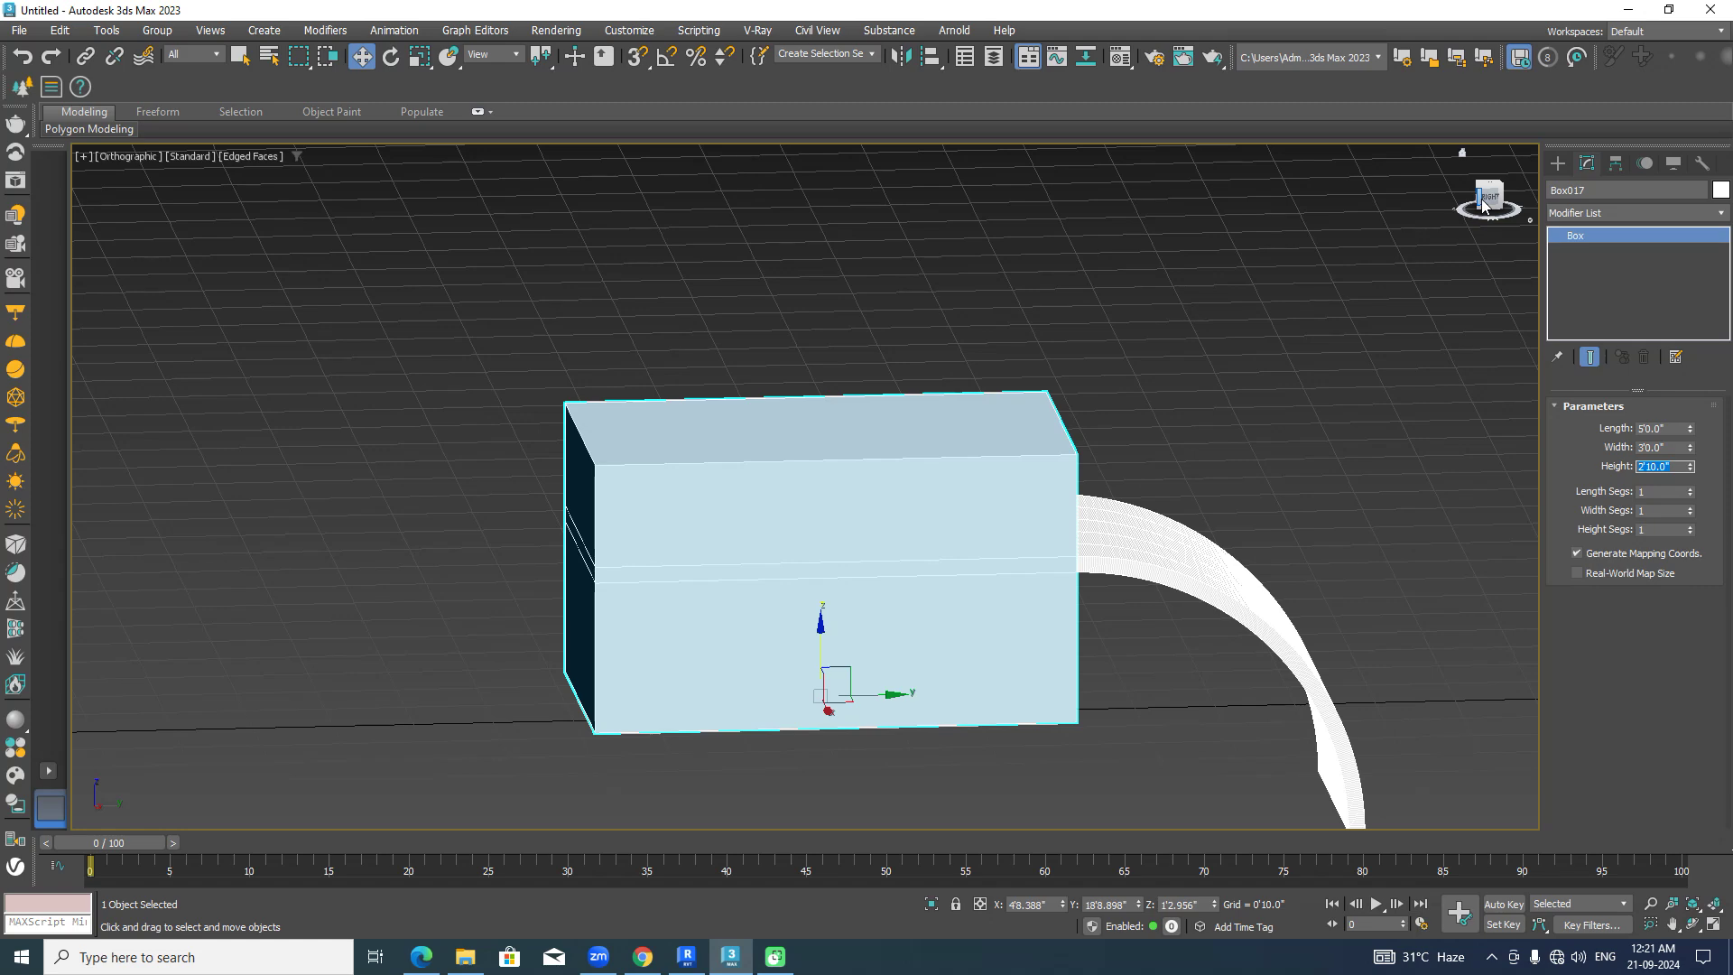
{"action": "double_click", "coordinate": [1206, 905]}
{"action": "type", "text": "0"}
{"action": "key", "text": "Return"}
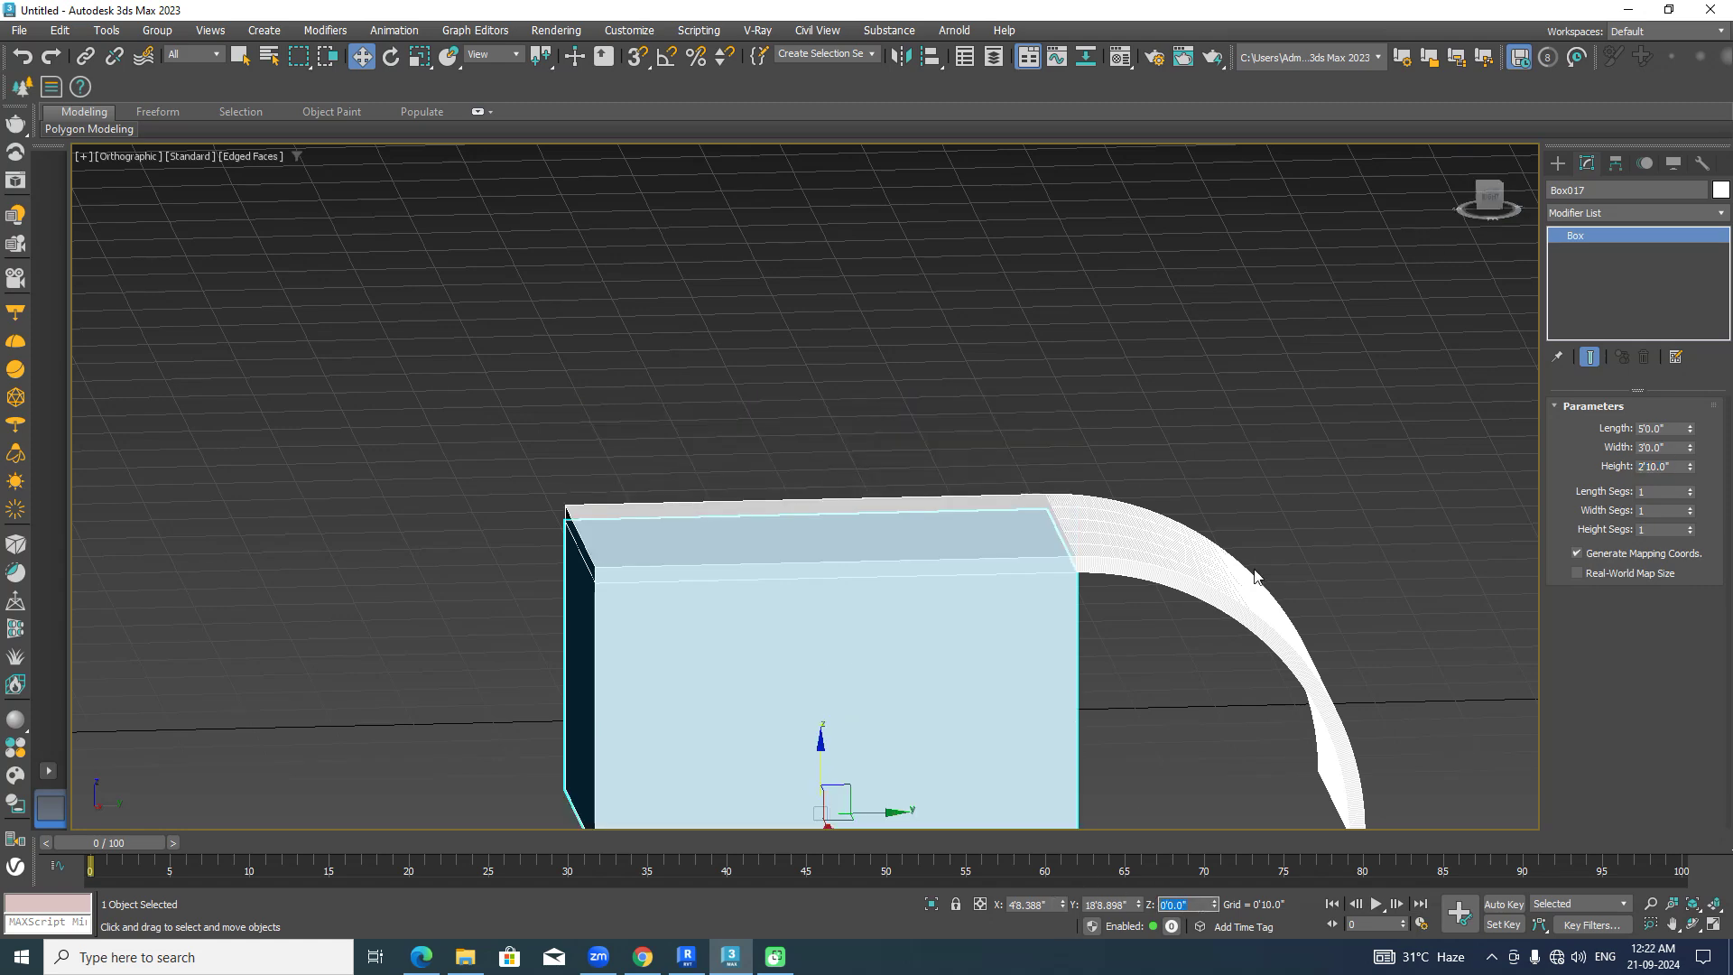
Reshape the copy into an upright leg panel with a width of 3' and a length of 2".
{"action": "left_click", "coordinate": [1489, 197]}
{"action": "middle_click_drag", "start_coordinate": [1056, 580], "coordinate": [1111, 497]}
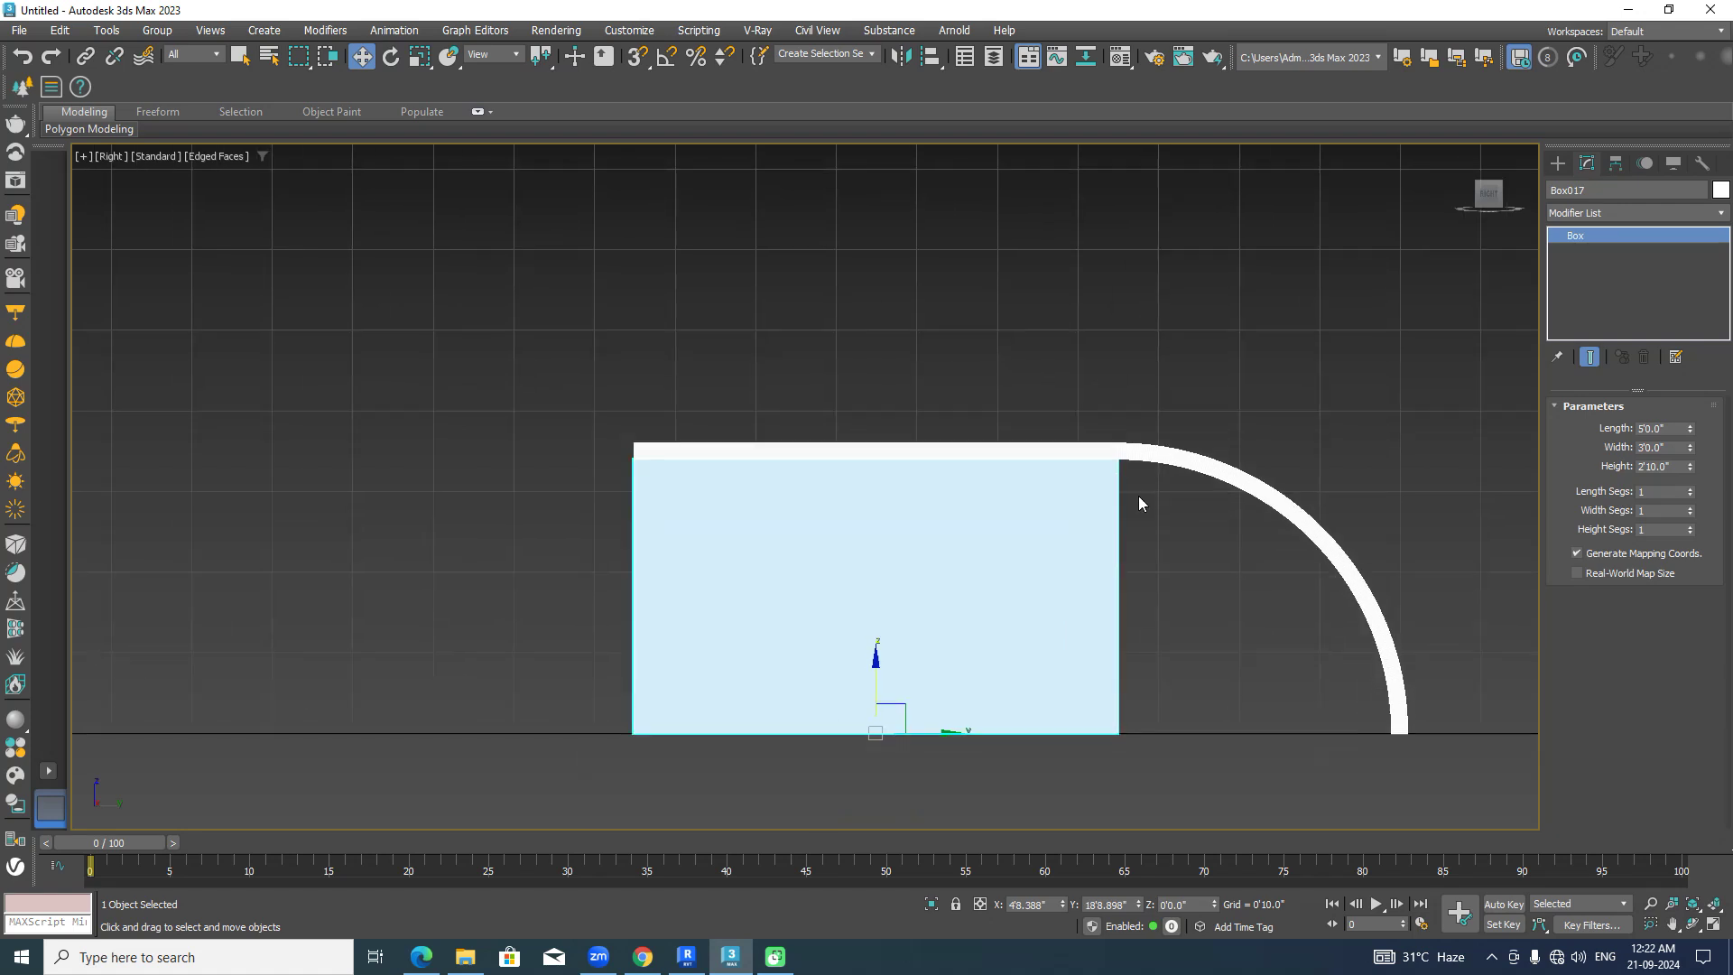
{"action": "left_click_drag", "start_coordinate": [1690, 450], "coordinate": [1693, 467]}
{"action": "double_click", "coordinate": [1666, 449]}
{"action": "type", "text": "3'"}
{"action": "key", "text": "Return"}
{"action": "double_click", "coordinate": [1665, 429]}
{"action": "type", "text": "2"}
{"action": "key", "text": "Return"}
Move the leg panel under the tabletop's straight end, at a Y position of about 16'4.9", and clear the selection.
{"action": "middle_click_drag", "start_coordinate": [1000, 620], "coordinate": [1095, 609]}
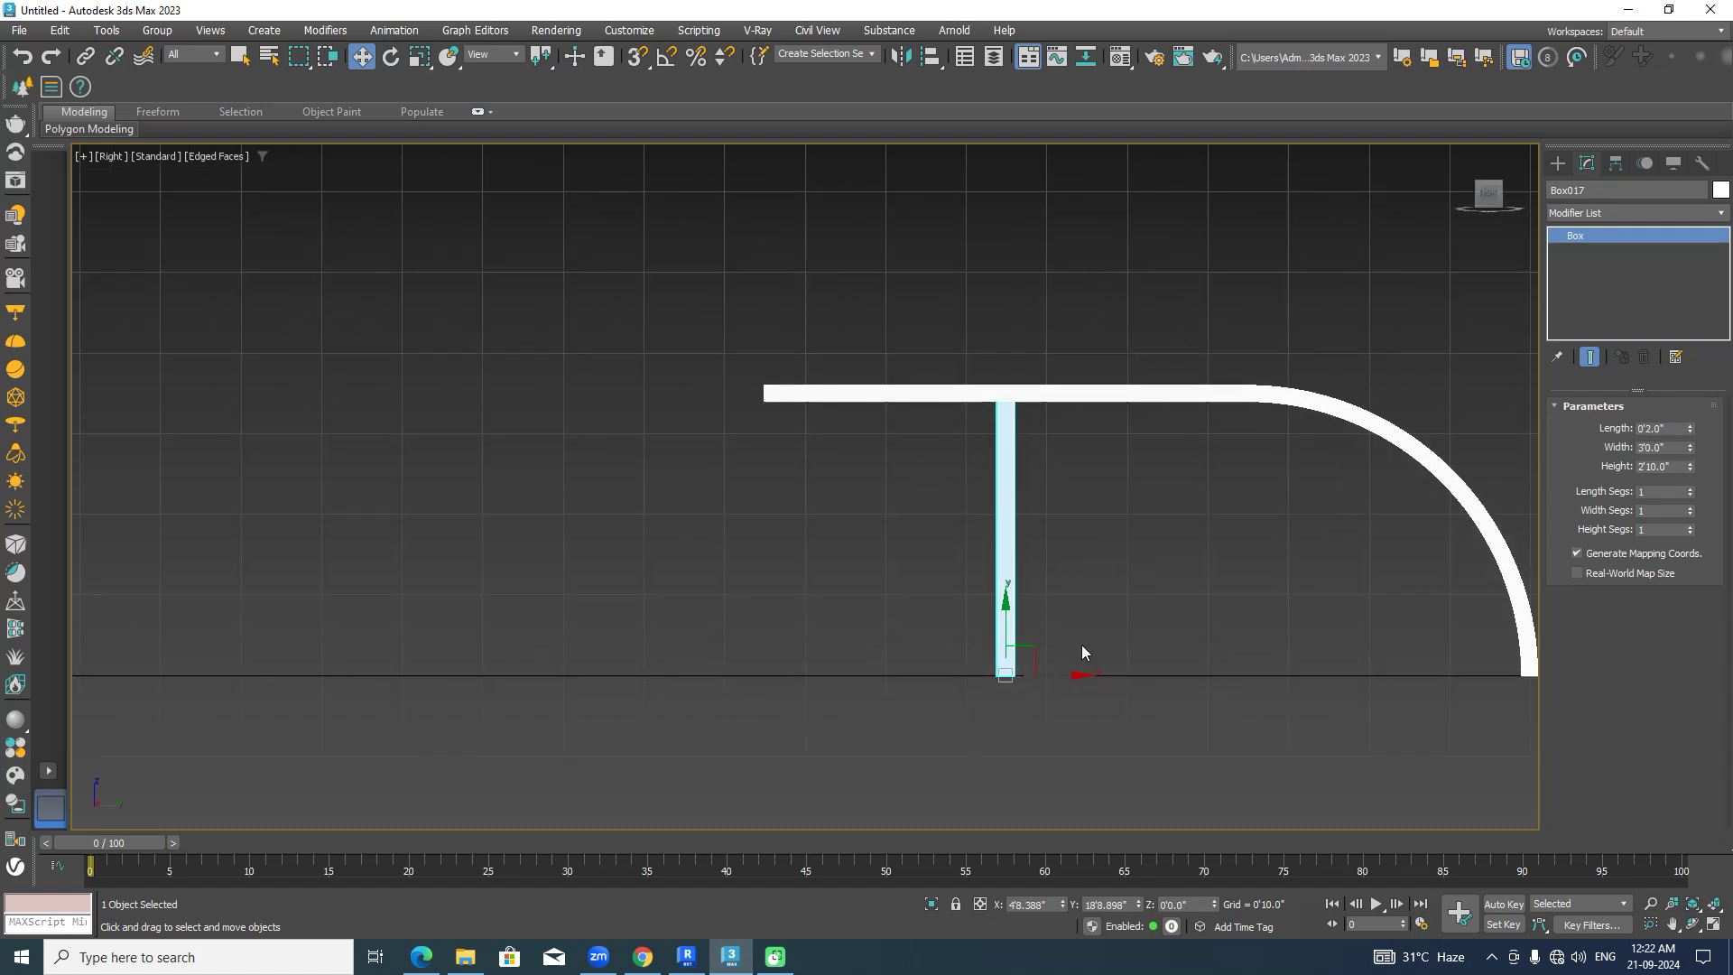
{"action": "scroll", "coordinate": [1054, 675], "scroll_direction": "up", "scroll_amount": 2}
{"action": "left_click_drag", "start_coordinate": [1038, 684], "coordinate": [719, 646]}
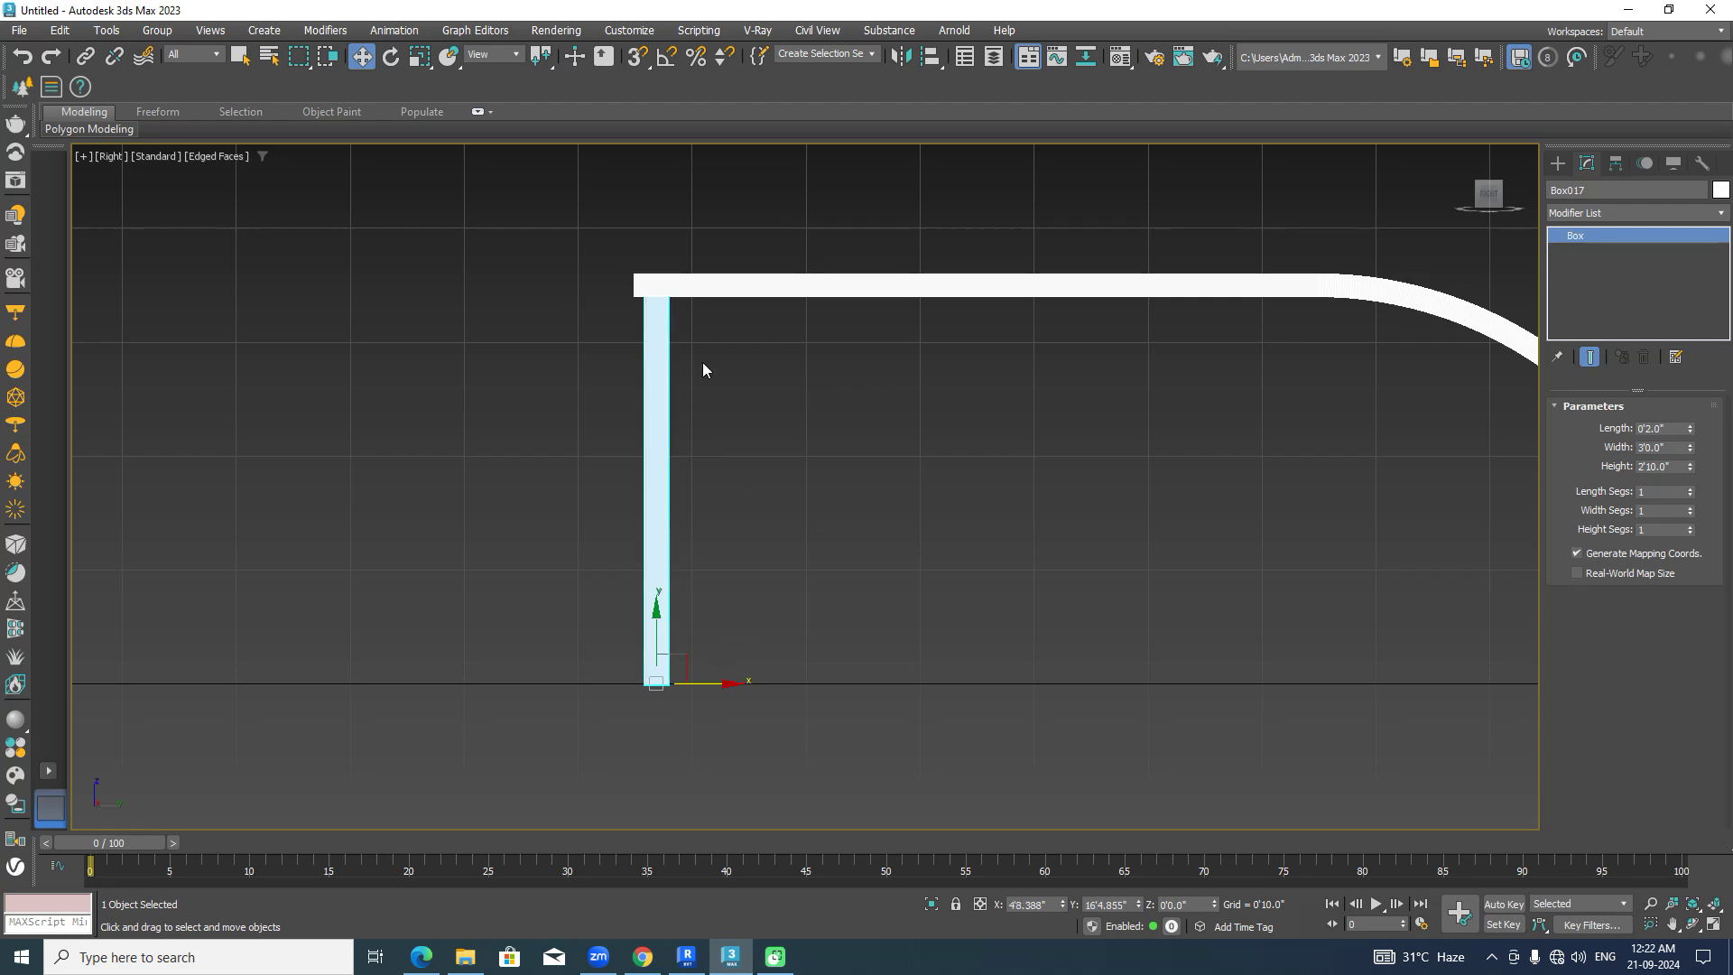
{"action": "middle_click_drag", "start_coordinate": [733, 410], "coordinate": [799, 473], "text": "alt"}
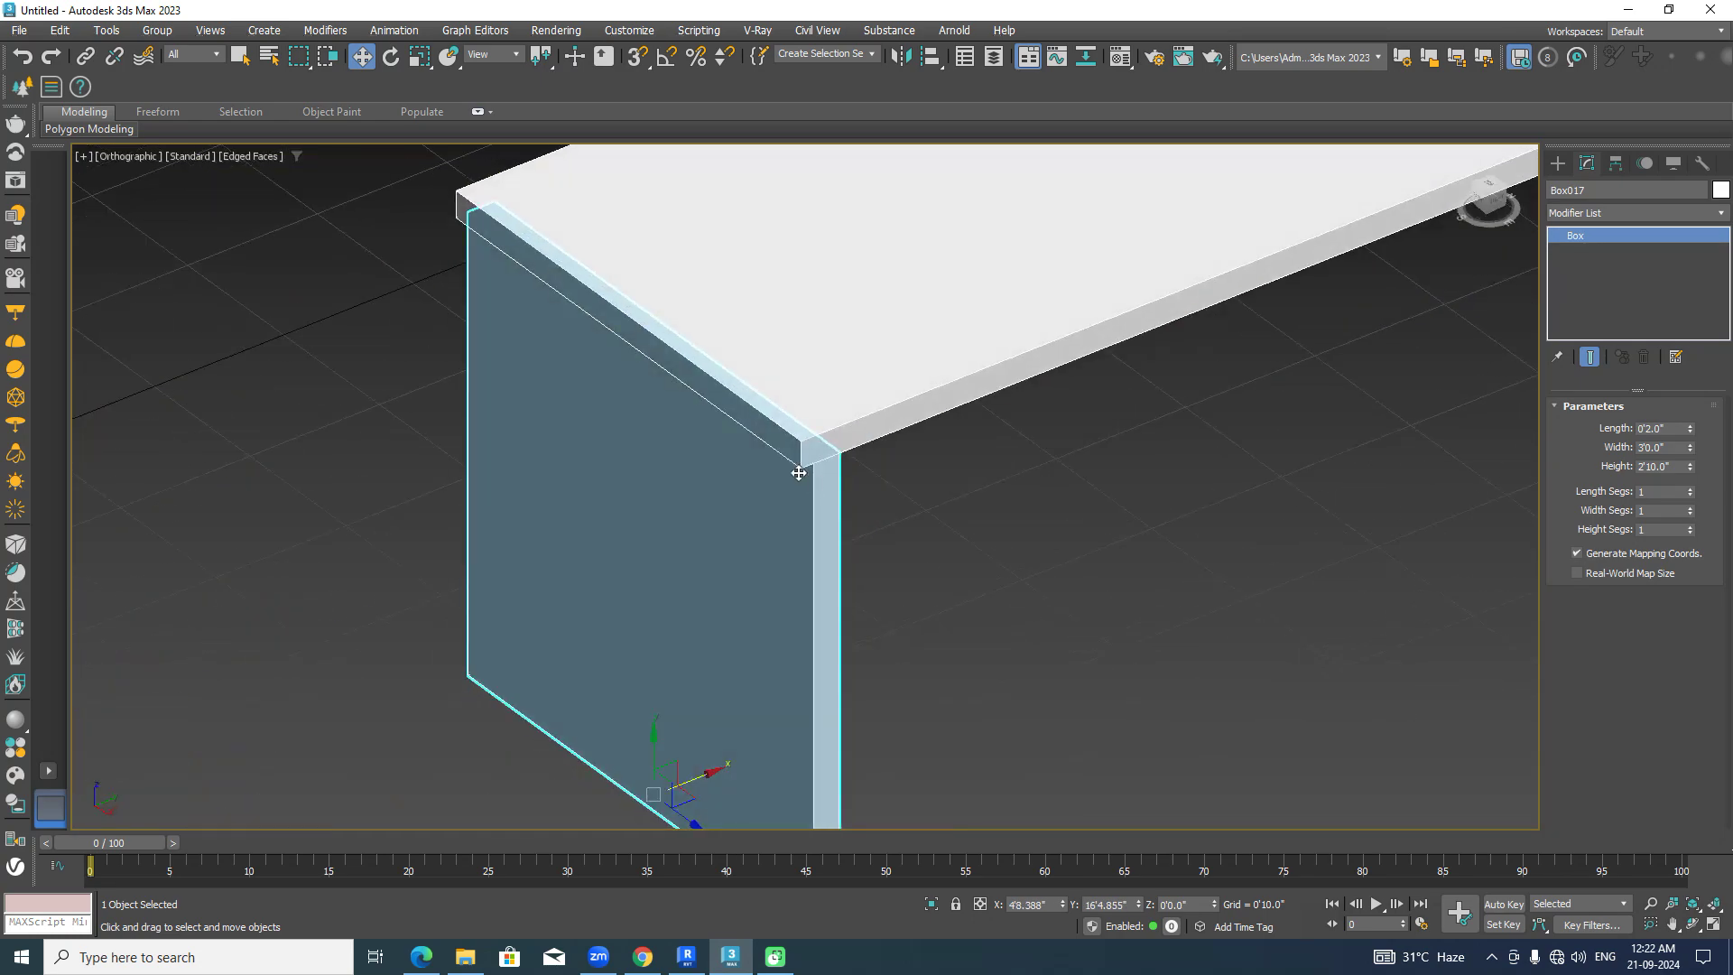
{"action": "left_click", "coordinate": [1061, 527]}
Prepare to draw a box from above with AutoGrid off and the scene in wireframe.
{"action": "scroll", "coordinate": [1074, 524], "scroll_direction": "down", "scroll_amount": 5}
{"action": "middle_click_drag", "start_coordinate": [1085, 524], "coordinate": [1097, 533], "text": "alt"}
{"action": "scroll", "coordinate": [1079, 543], "scroll_direction": "up", "scroll_amount": 3}
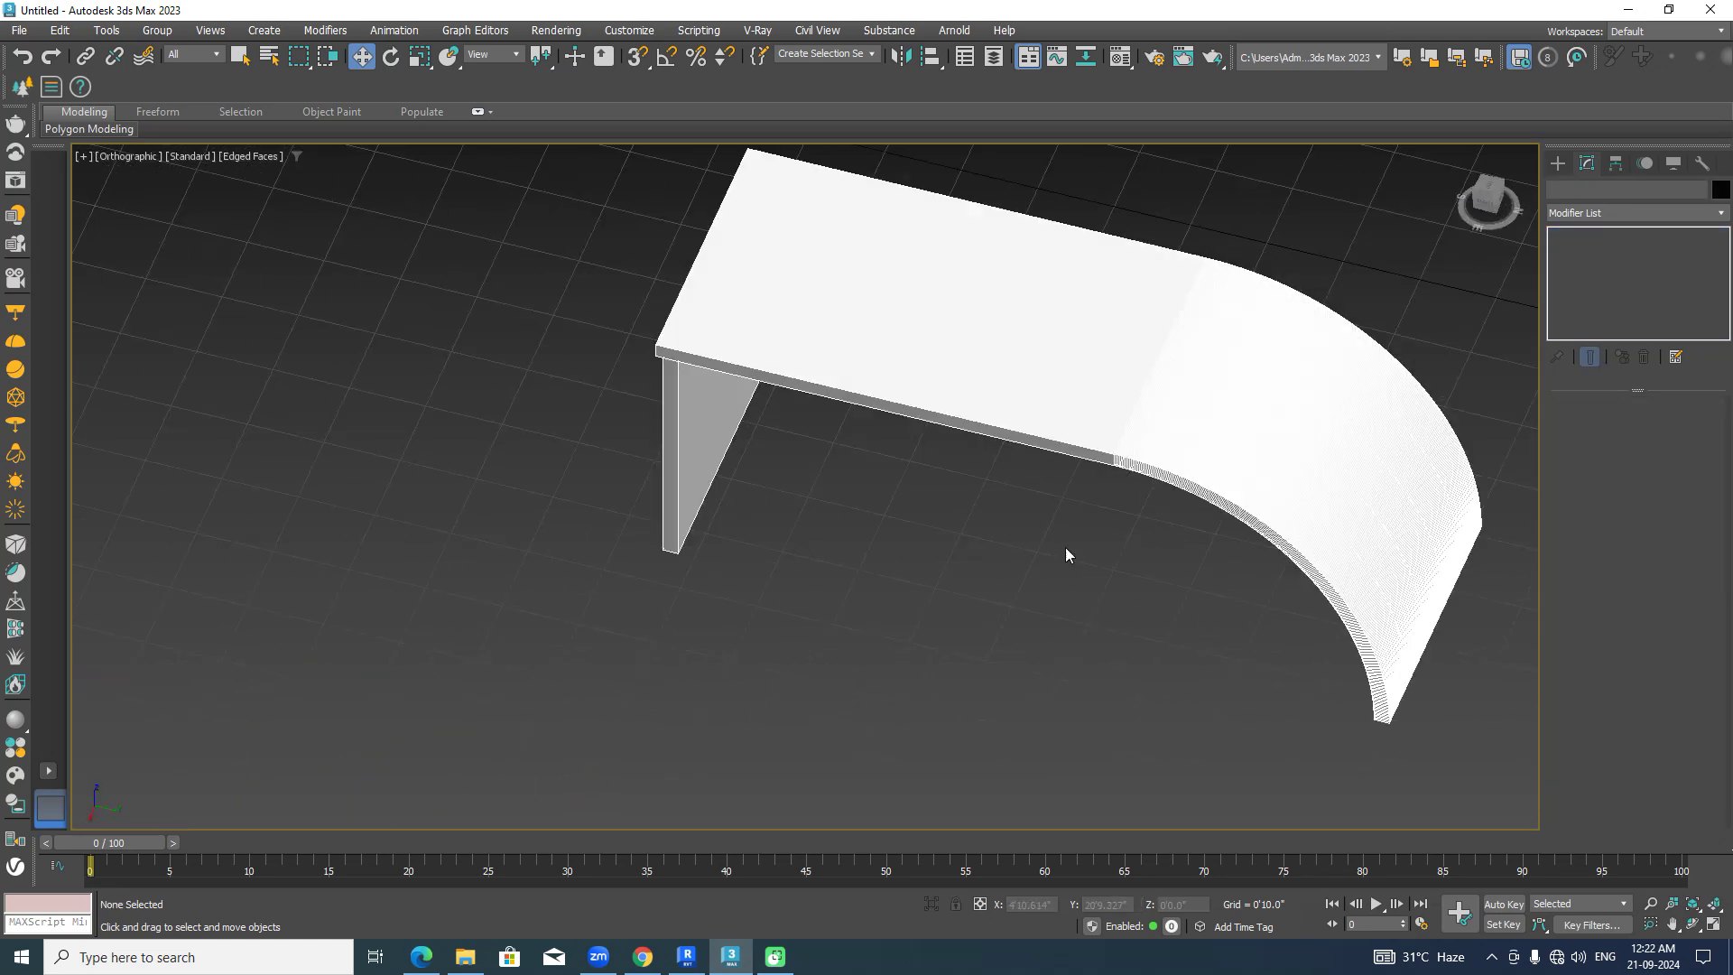
{"action": "middle_click_drag", "start_coordinate": [1529, 244], "coordinate": [1526, 201]}
{"action": "left_click", "coordinate": [1489, 190]}
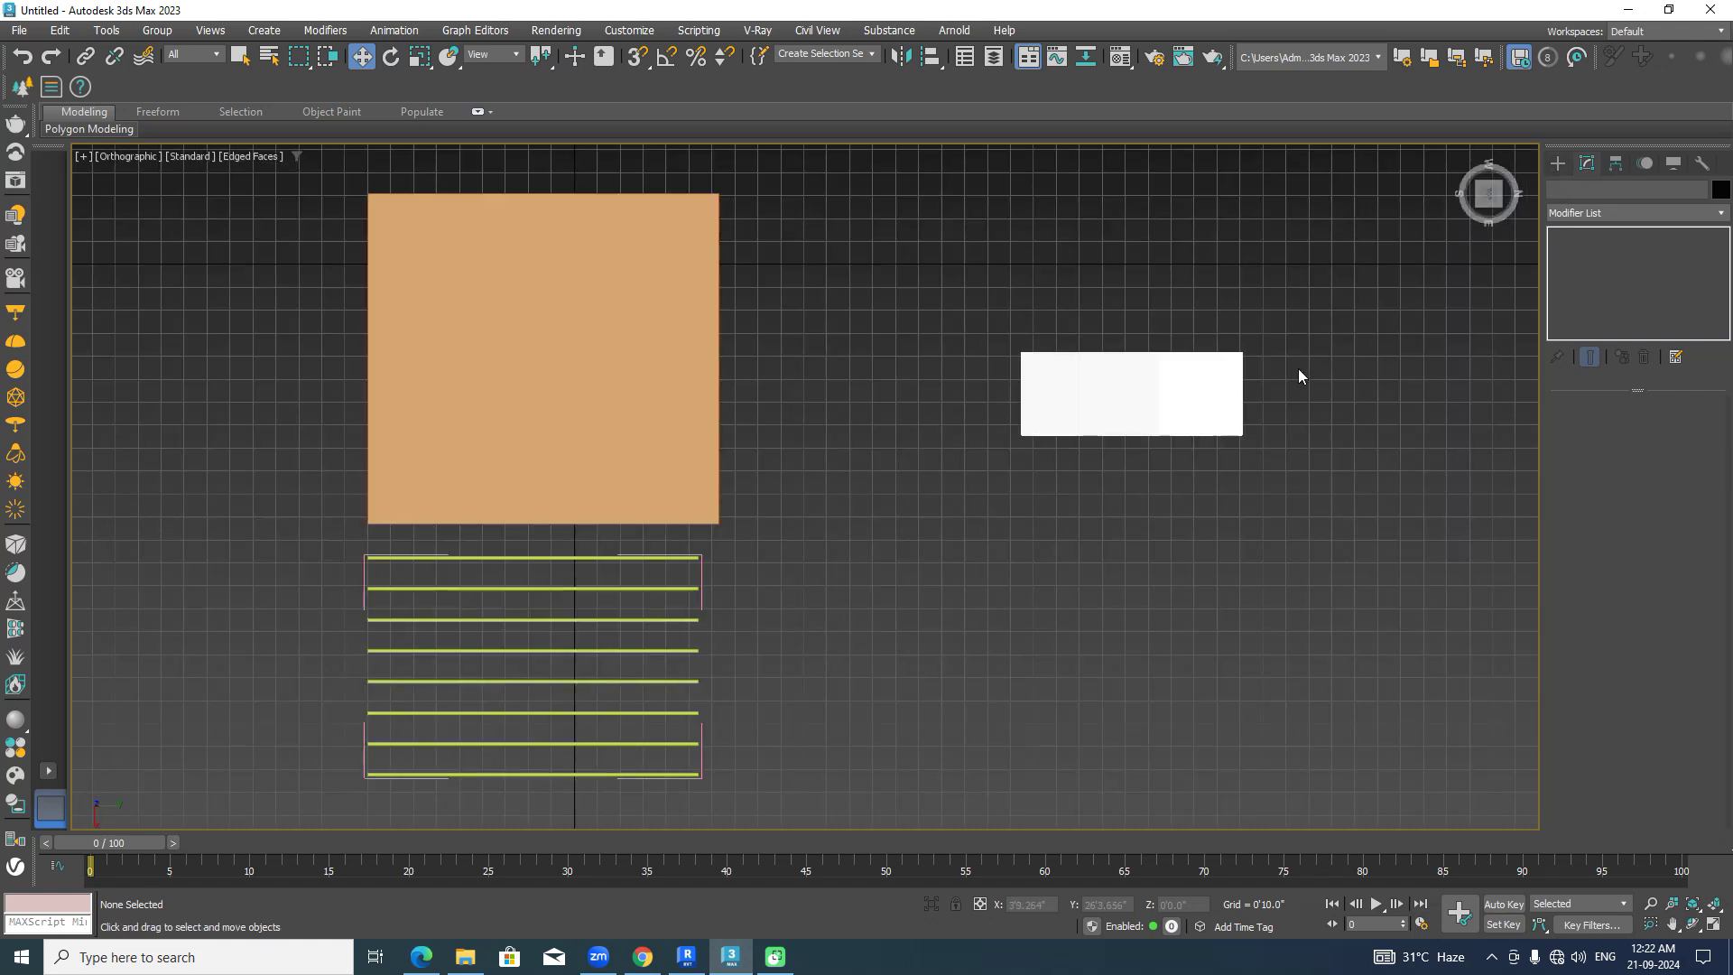
{"action": "left_click", "coordinate": [1559, 165]}
{"action": "left_click", "coordinate": [1614, 287]}
{"action": "middle_click_drag", "start_coordinate": [1418, 408], "coordinate": [1396, 484]}
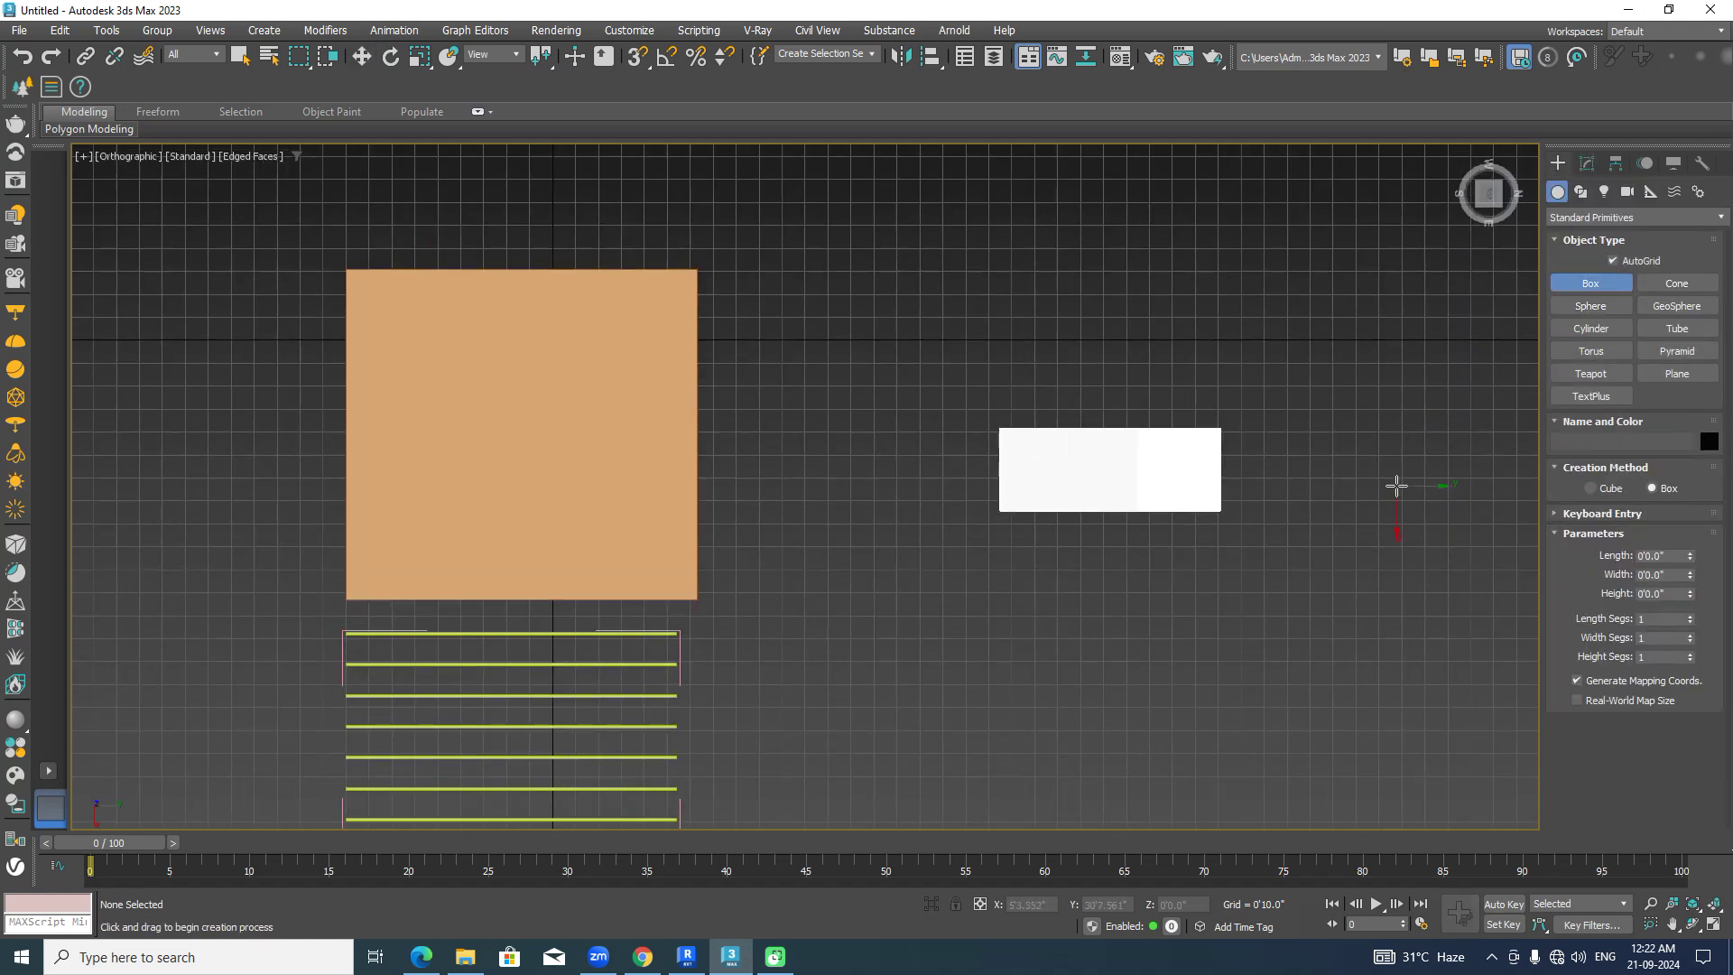
{"action": "key", "text": "F3"}
{"action": "scroll", "coordinate": [1080, 493], "scroll_direction": "up", "scroll_amount": 3}
{"action": "left_click", "coordinate": [1641, 265]}
{"action": "middle_click_drag", "start_coordinate": [1087, 464], "coordinate": [1013, 495]}
{"action": "scroll", "coordinate": [1013, 496], "scroll_direction": "up", "scroll_amount": 2}
{"action": "scroll", "coordinate": [926, 546], "scroll_direction": "up", "scroll_amount": 2}
{"action": "middle_click_drag", "start_coordinate": [773, 572], "coordinate": [689, 580]}
{"action": "left_click_drag", "start_coordinate": [677, 573], "coordinate": [1215, 580]}
{"action": "scroll", "coordinate": [907, 586], "scroll_direction": "down", "scroll_amount": 2}
{"action": "scroll", "coordinate": [909, 585], "scroll_direction": "down", "scroll_amount": 2}
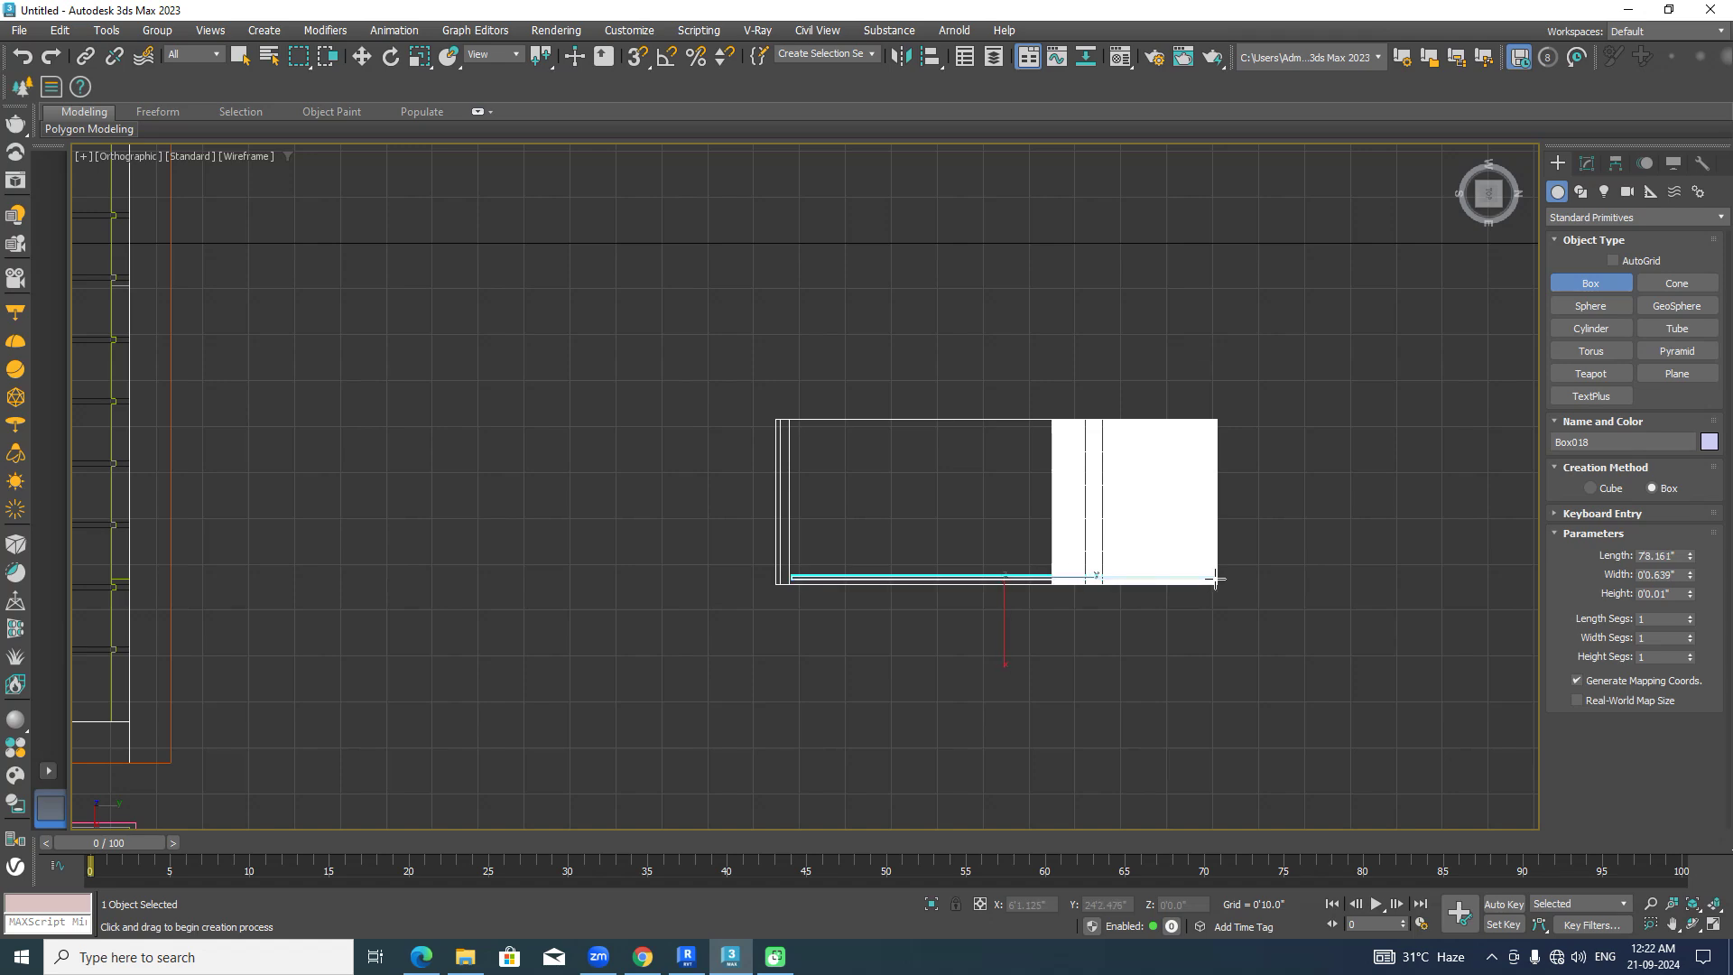
{"action": "right_click", "coordinate": [1180, 400]}
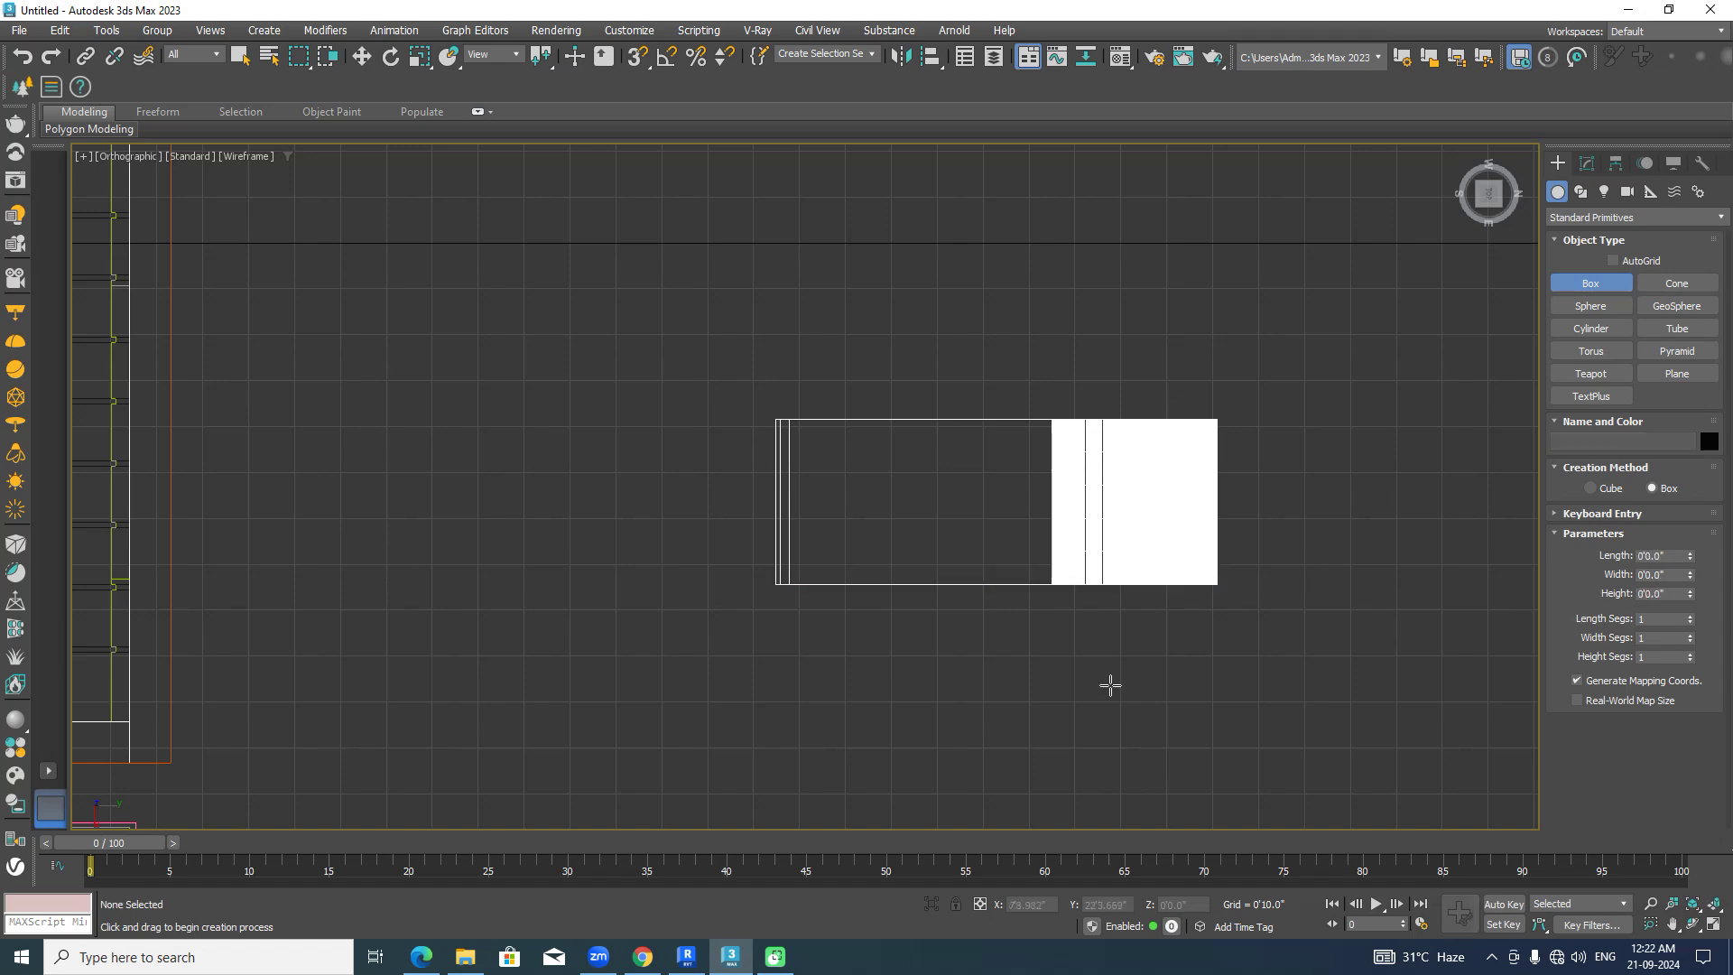
Turn on snapping and draw a box from the leg panel's inner base corner to the curve's inner foot, about 7'7" by 3'.
{"action": "middle_click_drag", "start_coordinate": [1126, 718], "coordinate": [897, 530], "text": "alt"}
{"action": "key", "text": "s"}
{"action": "mouse_move", "coordinate": [943, 557]}
{"action": "left_mouse_down"}
{"action": "mouse_move", "coordinate": [1123, 699]}
{"action": "mouse_move", "coordinate": [1263, 683]}
{"action": "left_mouse_up"}
{"action": "scroll", "coordinate": [1237, 688], "scroll_direction": "up", "scroll_amount": 5}
{"action": "left_click", "coordinate": [1214, 472]}
{"action": "scroll", "coordinate": [1074, 665], "scroll_direction": "down", "scroll_amount": 4}
{"action": "middle_click_drag", "start_coordinate": [1075, 665], "coordinate": [1004, 704]}
{"action": "left_click_drag", "start_coordinate": [1690, 593], "coordinate": [1677, 368]}
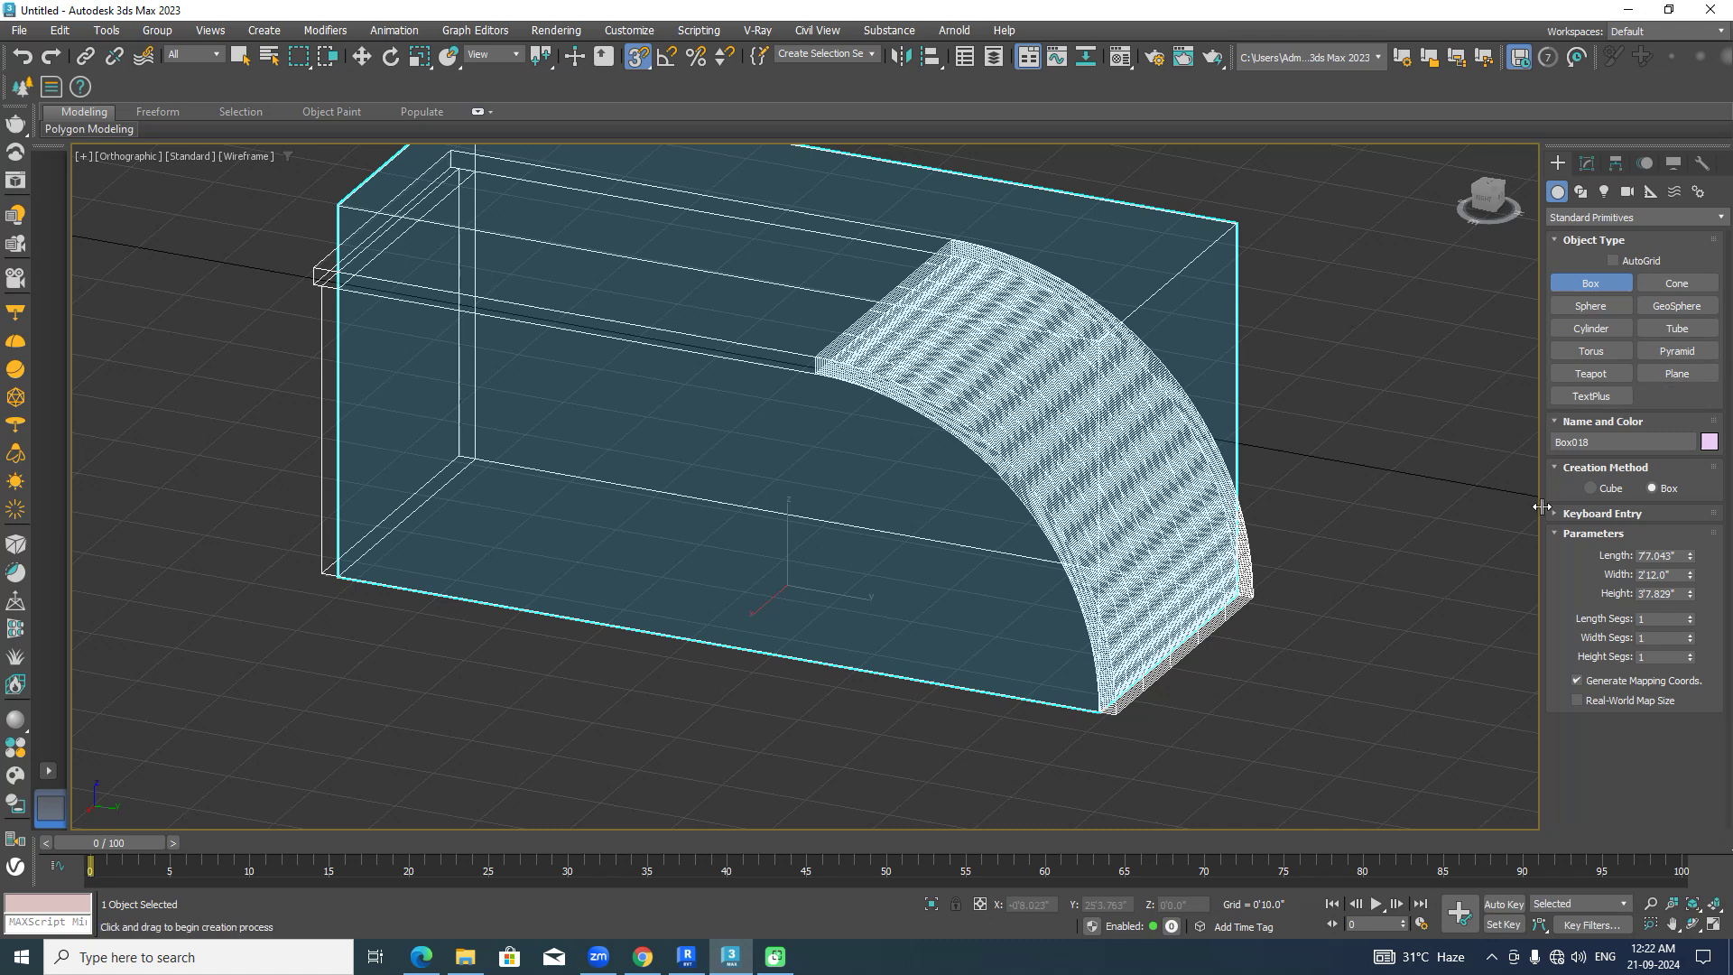
Set the new box's height to 2'10" and its width to 2" and return to shaded display.
{"action": "double_click", "coordinate": [1674, 593]}
{"action": "type", "text": "2'"}
{"action": "type", "text": "10.0\""}
{"action": "key", "text": "Return"}
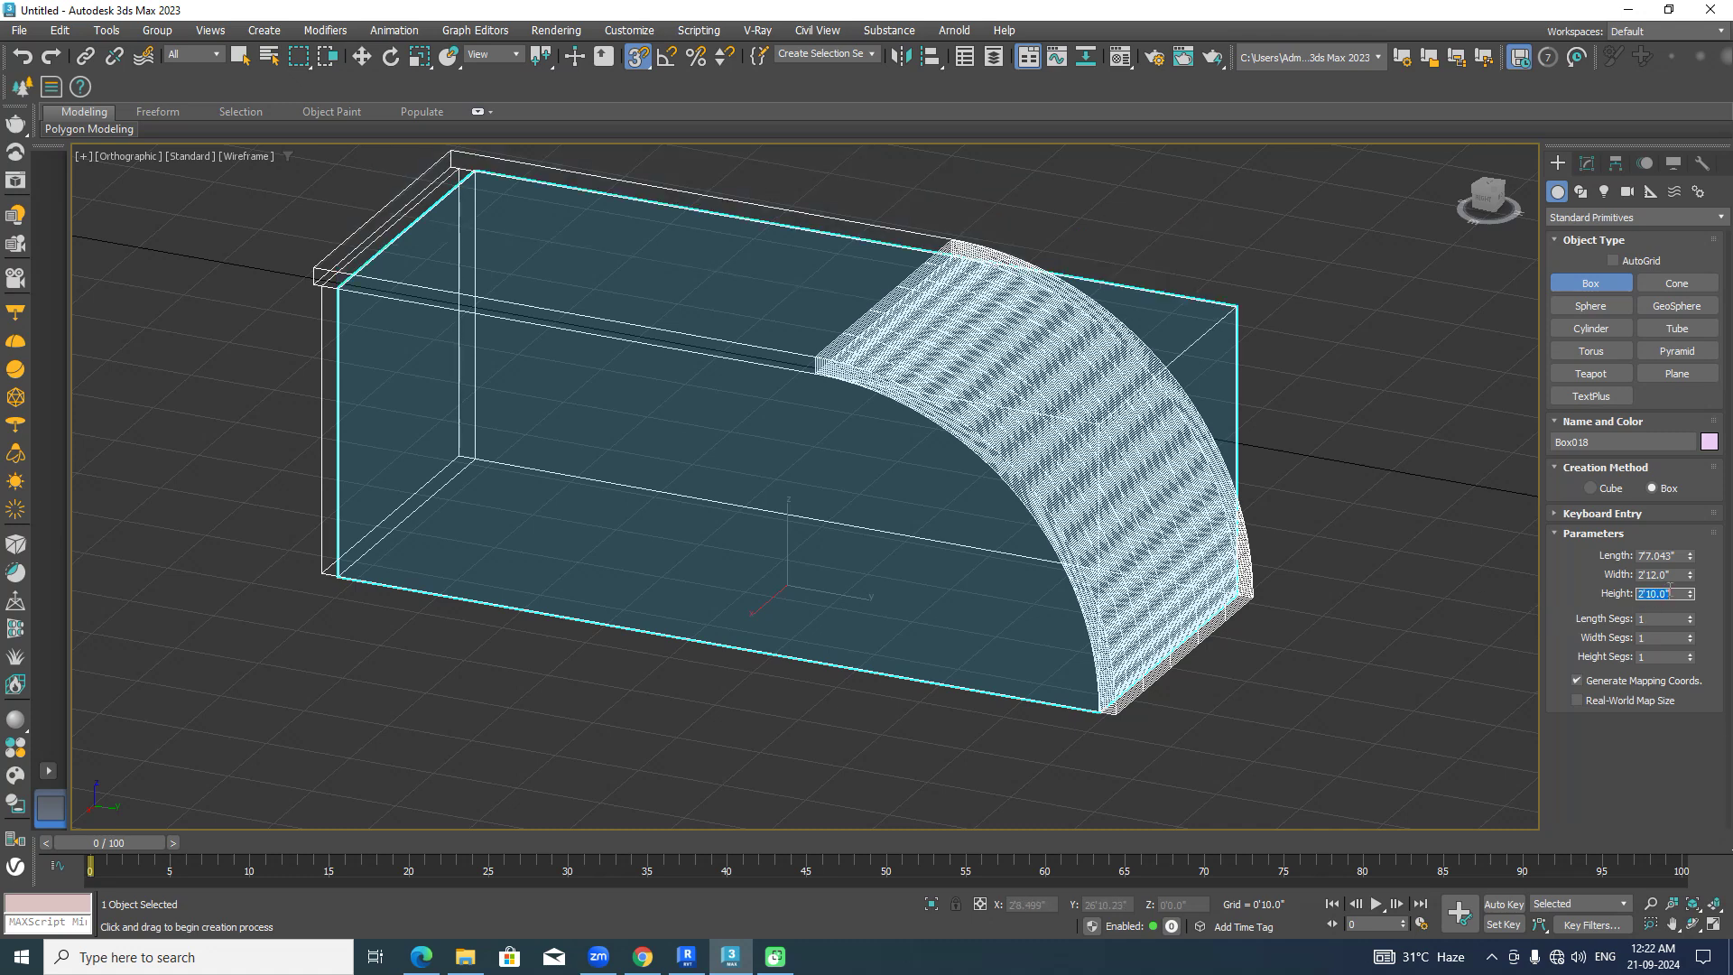
{"action": "left_click_drag", "start_coordinate": [1689, 575], "coordinate": [1694, 647]}
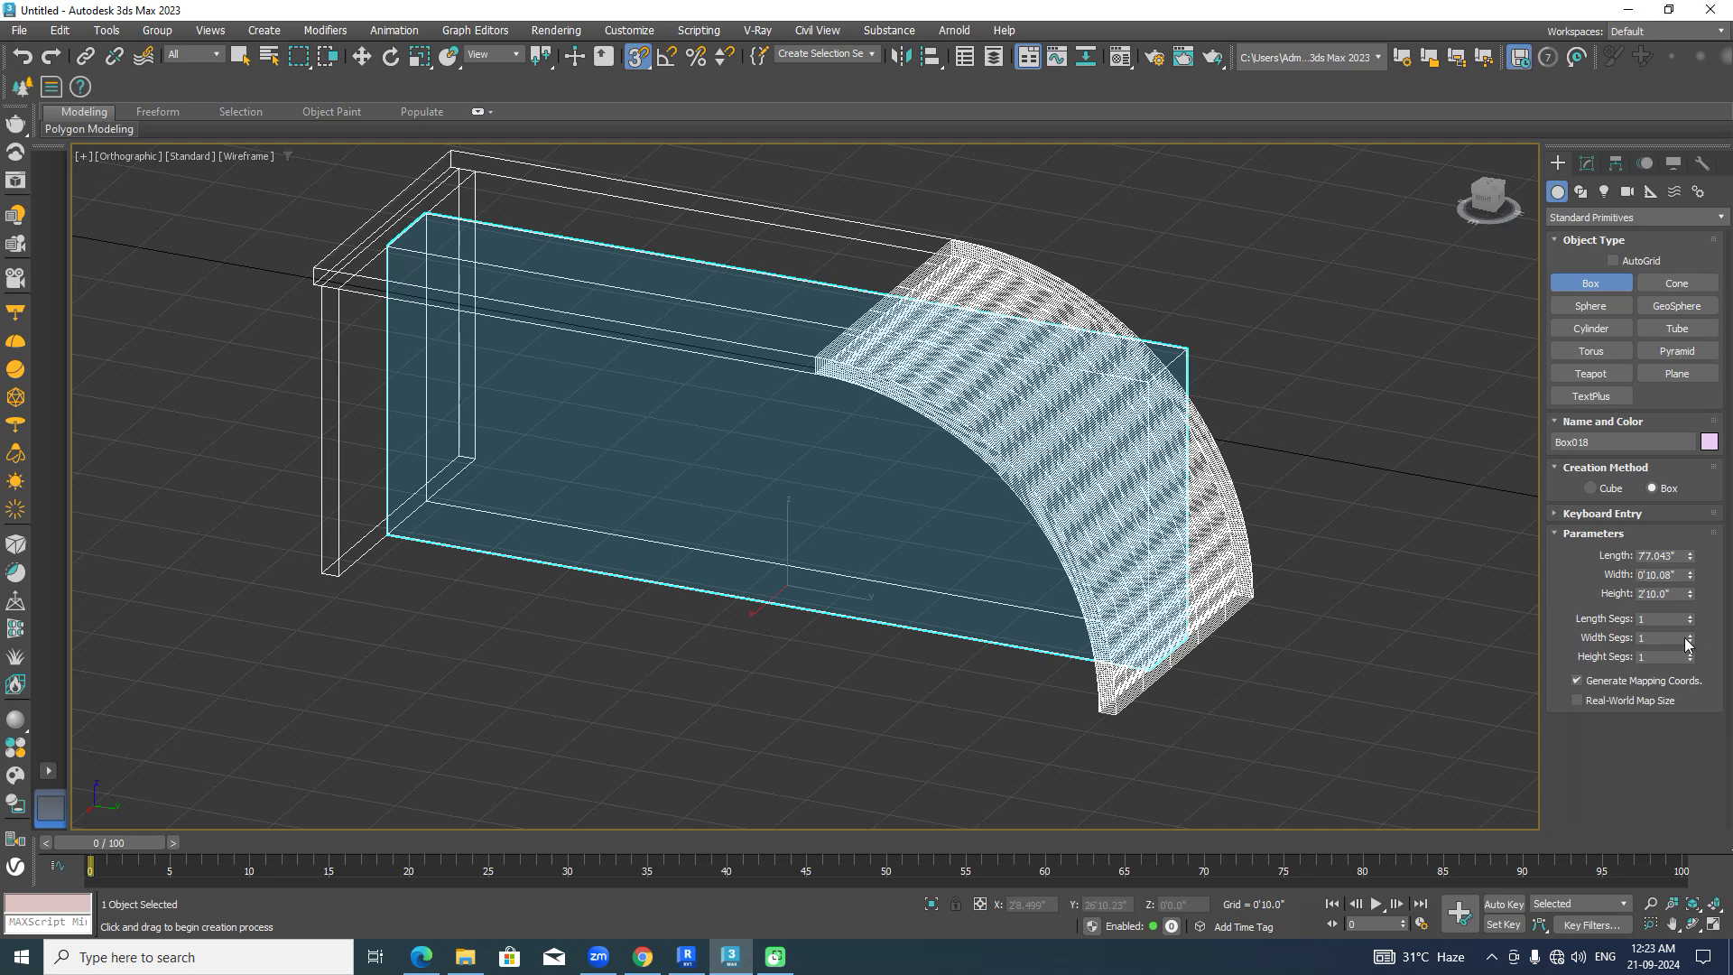
{"action": "double_click", "coordinate": [1668, 575]}
{"action": "type", "text": "2\""}
{"action": "key", "text": "Return"}
{"action": "key", "text": "F3"}
Turn off snapping, move the long panel near the table's long edge at an X position of about 5'11.4", and deselect it.
{"action": "mouse_move", "coordinate": [1276, 386]}
{"action": "middle_mouse_down", "text": "alt"}
{"action": "mouse_move", "coordinate": [1113, 511]}
{"action": "mouse_move", "coordinate": [1208, 560]}
{"action": "mouse_move", "coordinate": [1372, 518]}
{"action": "mouse_move", "coordinate": [1129, 580]}
{"action": "mouse_move", "coordinate": [1173, 541]}
{"action": "middle_mouse_up", "text": "alt"}
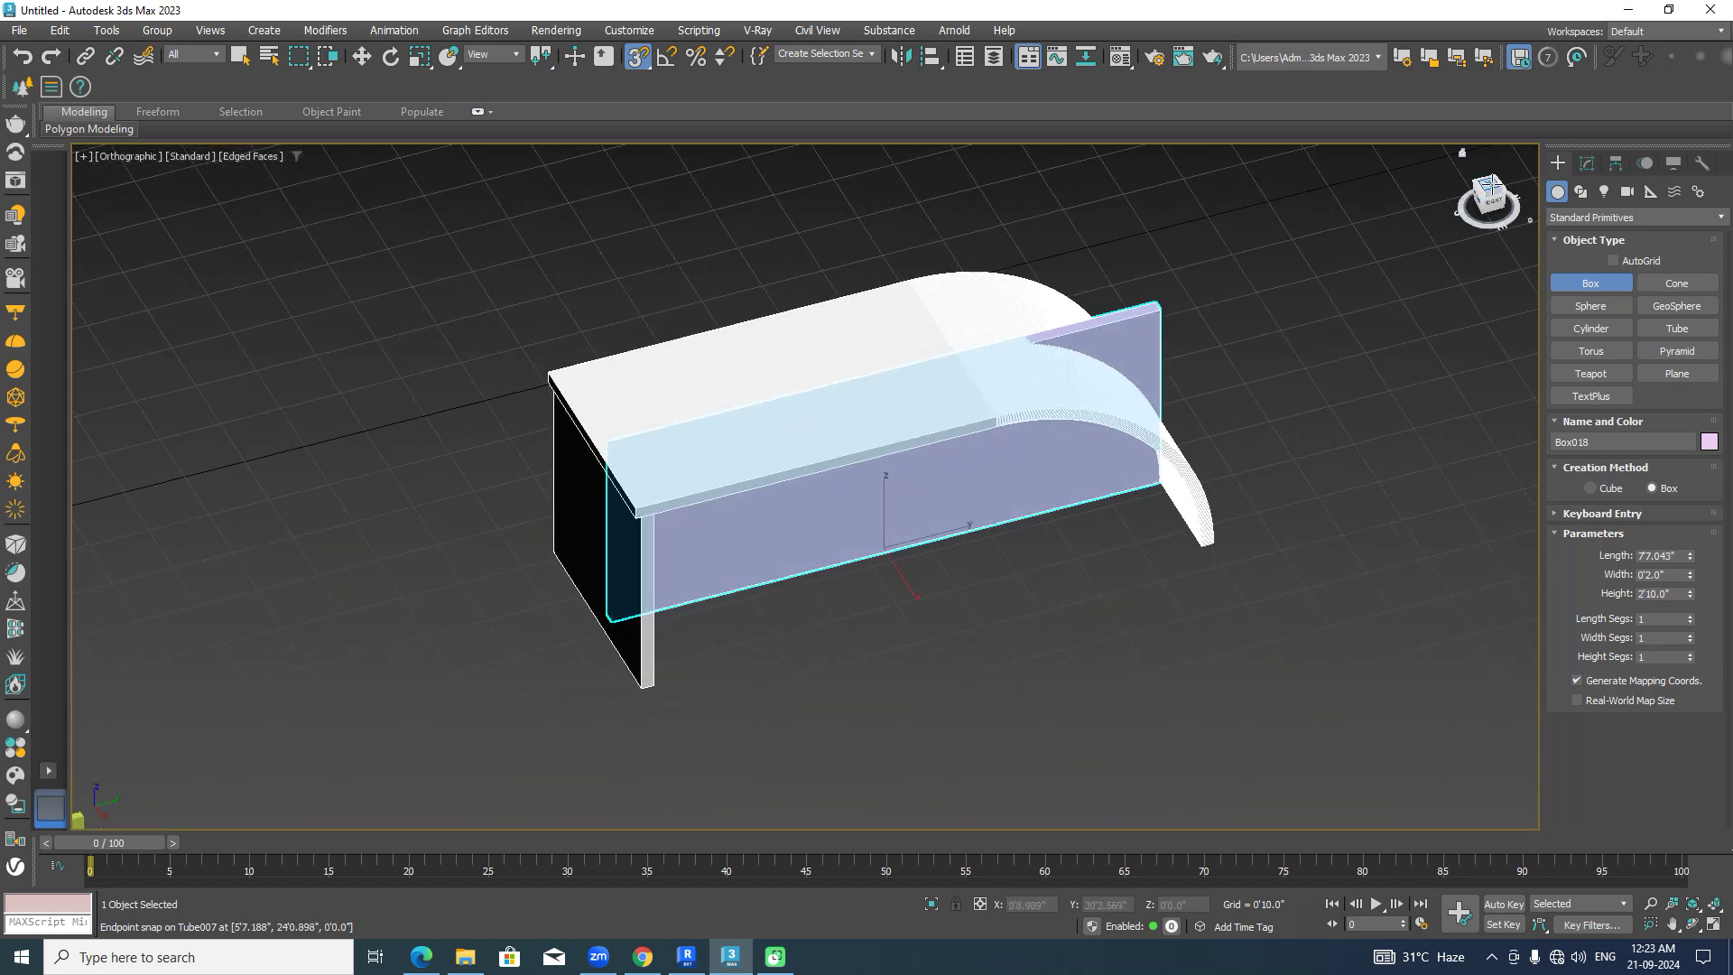
{"action": "left_click", "coordinate": [1488, 185]}
{"action": "middle_click_drag", "start_coordinate": [1217, 663], "coordinate": [1184, 731]}
{"action": "key", "text": "F3"}
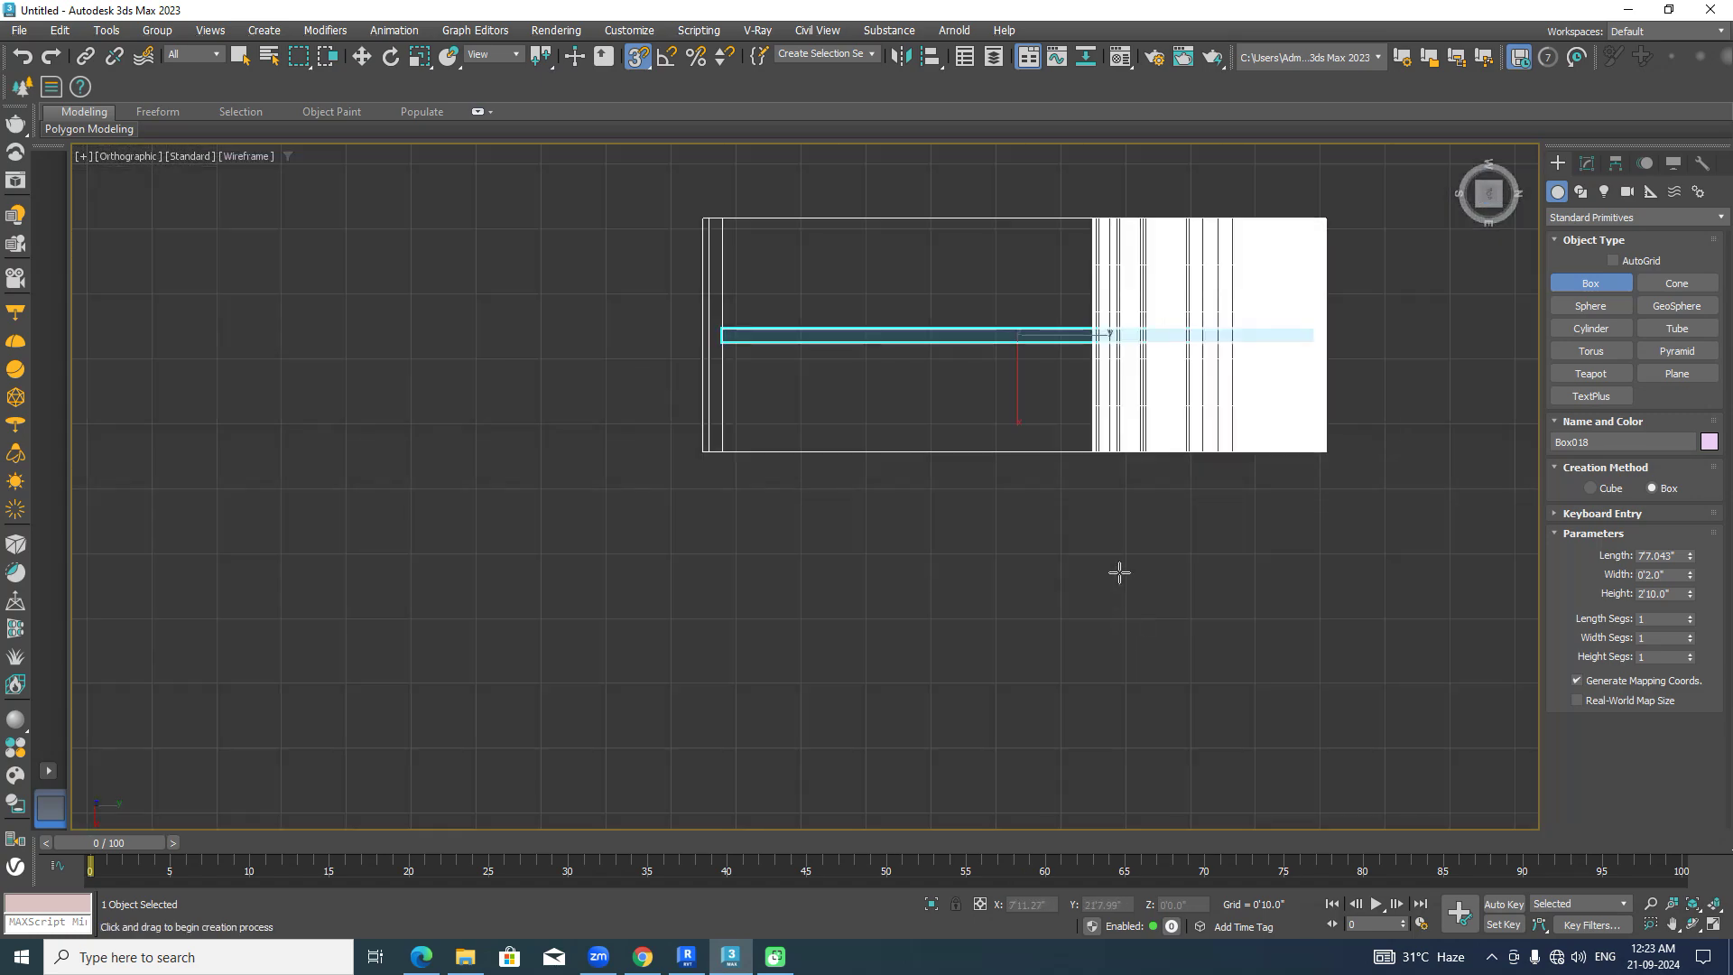
{"action": "key", "text": "w"}
{"action": "left_click", "coordinate": [639, 60]}
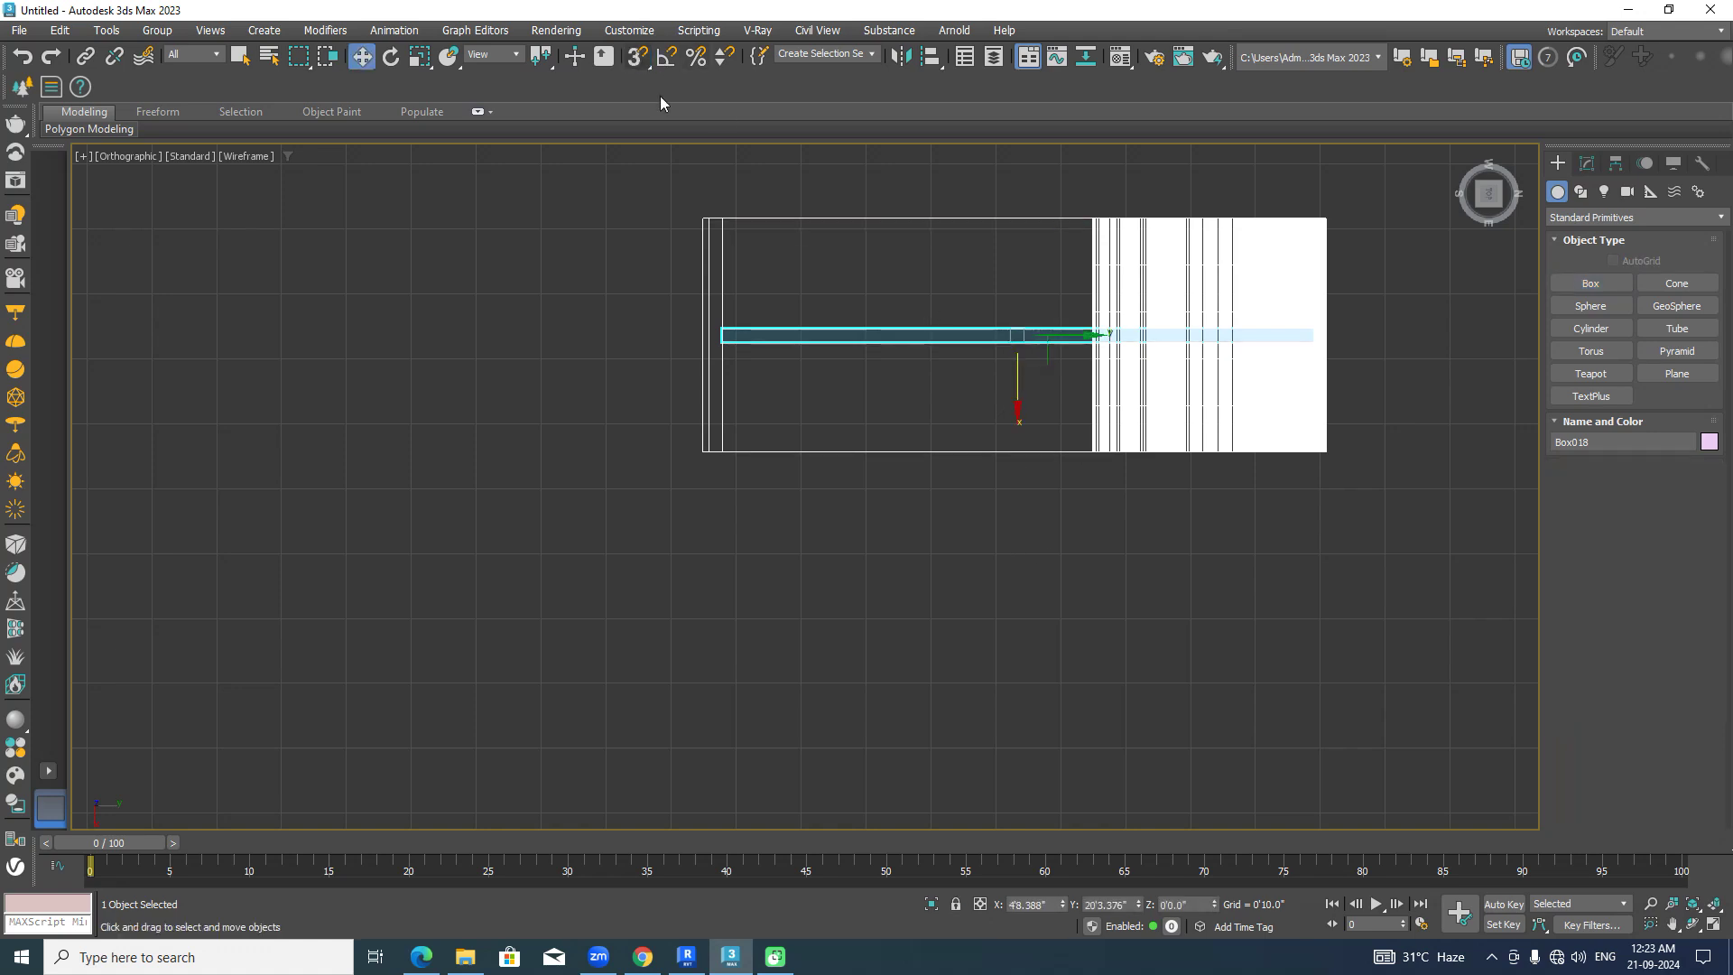
{"action": "left_click_drag", "start_coordinate": [1018, 383], "coordinate": [1036, 478]}
{"action": "key", "text": "F3"}
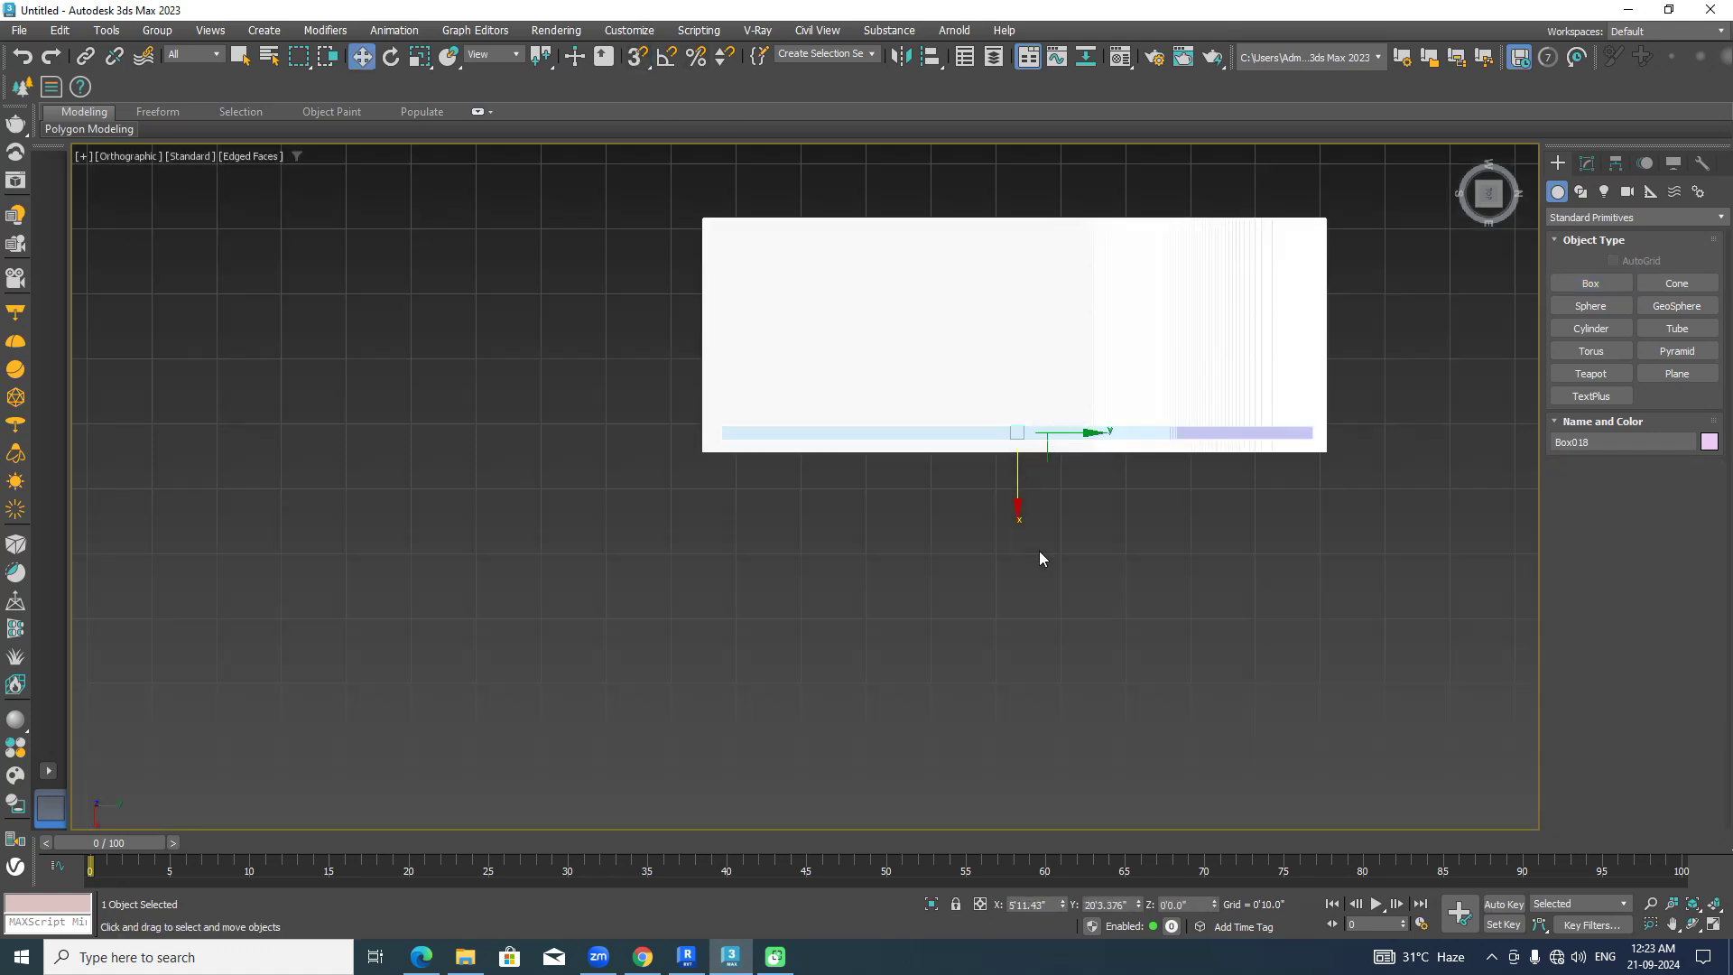
{"action": "mouse_move", "coordinate": [1042, 574]}
{"action": "middle_mouse_down", "text": "alt"}
{"action": "mouse_move", "coordinate": [1119, 515]}
{"action": "mouse_move", "coordinate": [1213, 599]}
{"action": "middle_mouse_up", "text": "alt"}
{"action": "left_click", "coordinate": [1215, 592]}
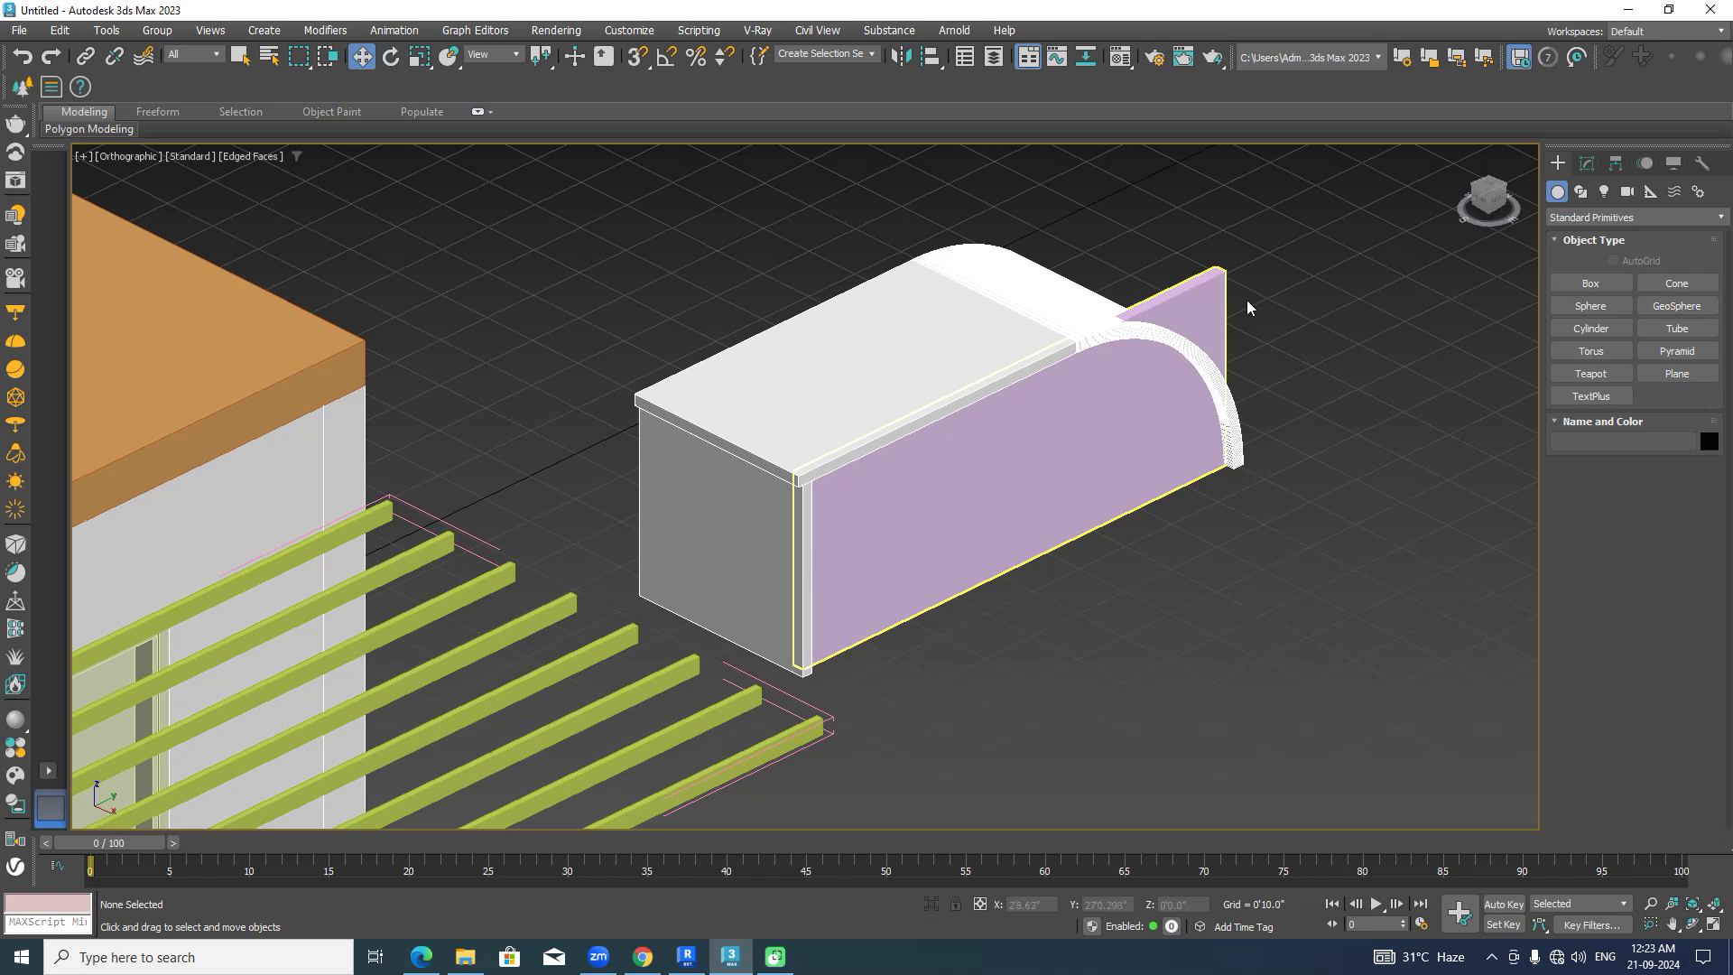
{"action": "scroll", "coordinate": [1152, 329], "scroll_direction": "up", "scroll_amount": 2}
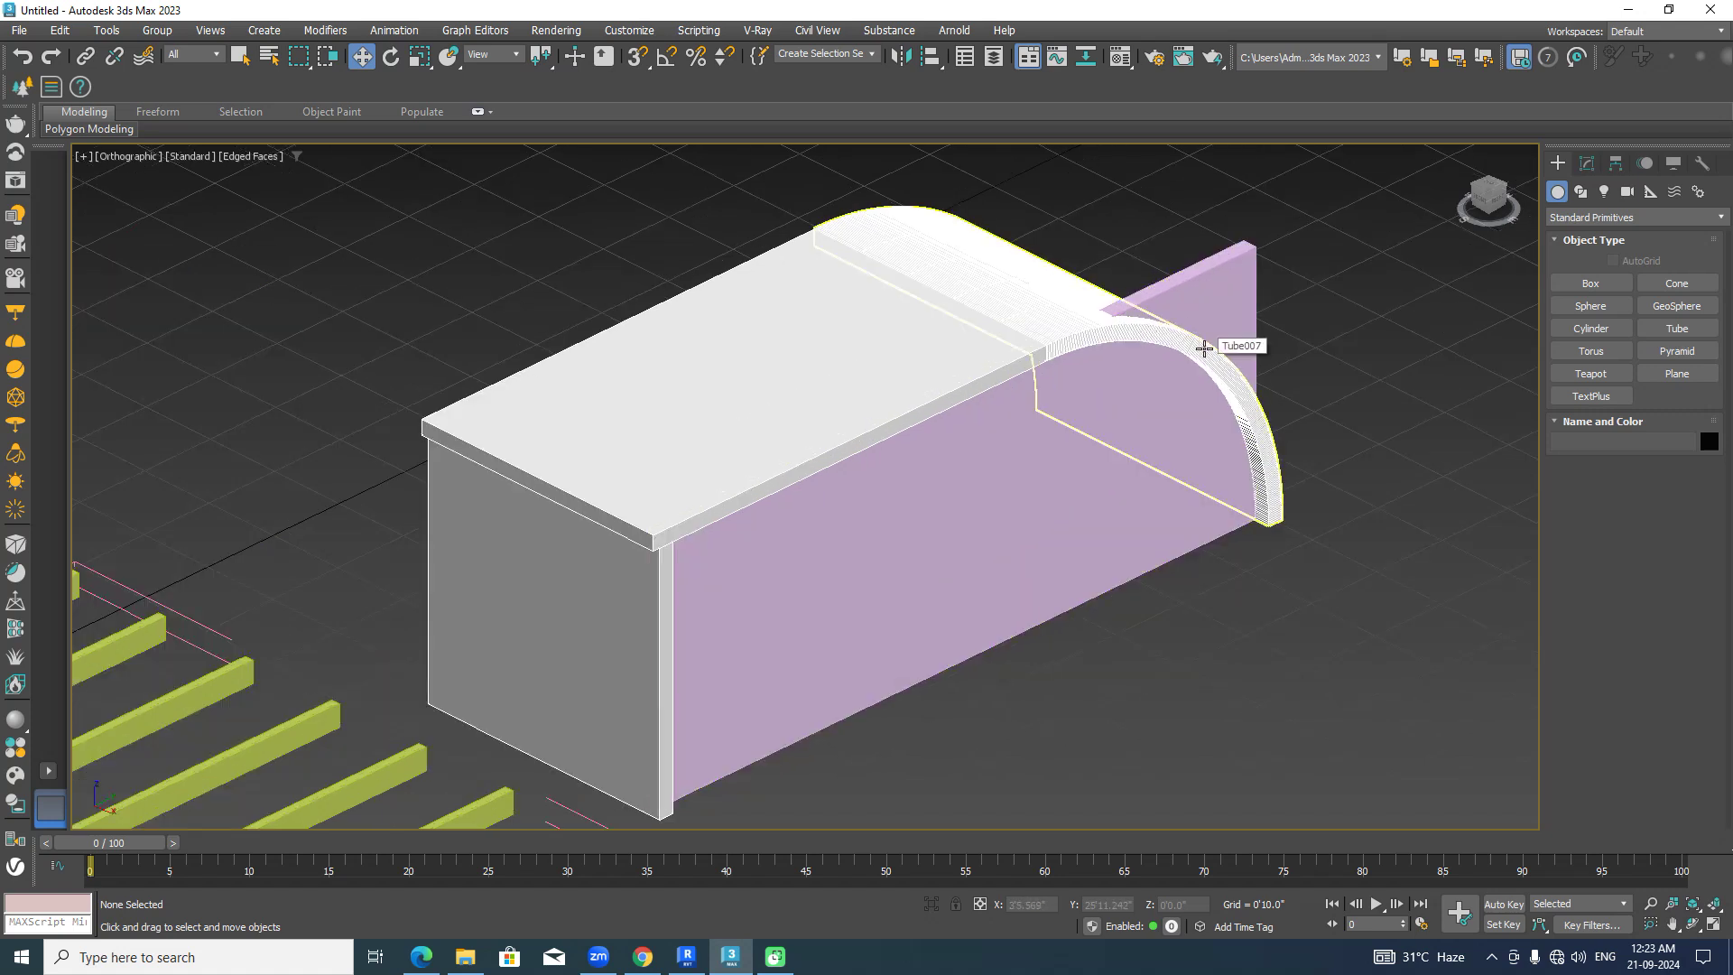
{"action": "left_click", "coordinate": [1500, 206]}
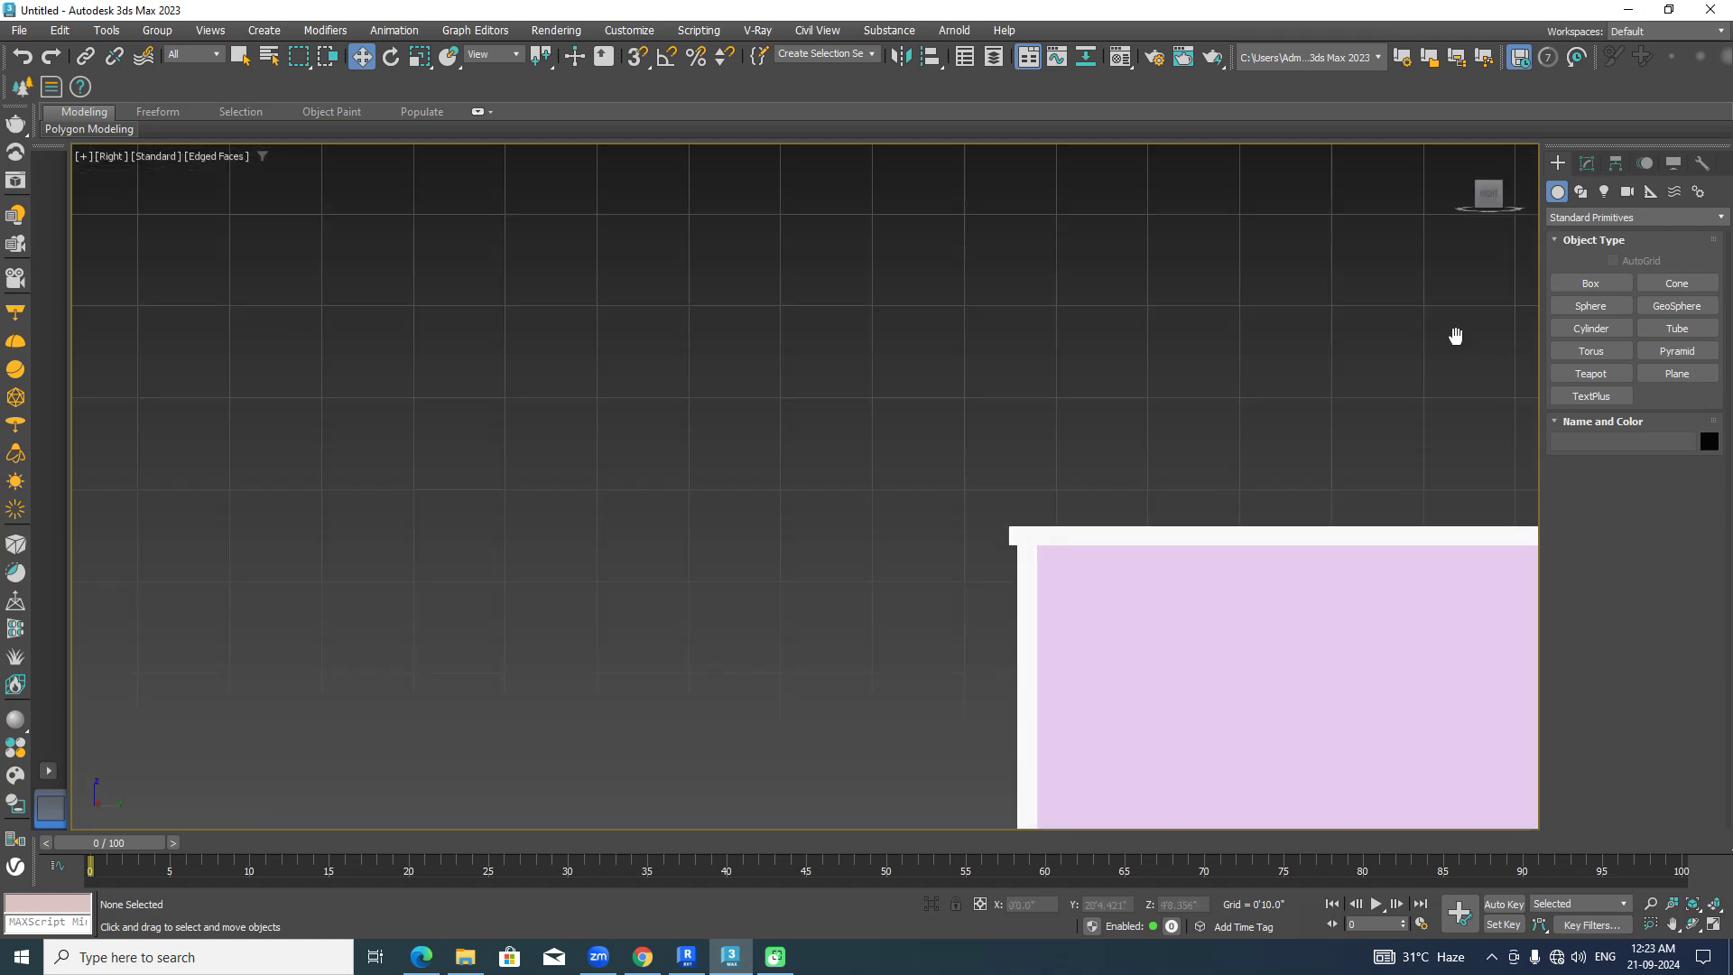
{"action": "scroll", "coordinate": [1142, 406], "scroll_direction": "up", "scroll_amount": 2}
{"action": "middle_click_drag", "start_coordinate": [1229, 413], "coordinate": [1202, 379]}
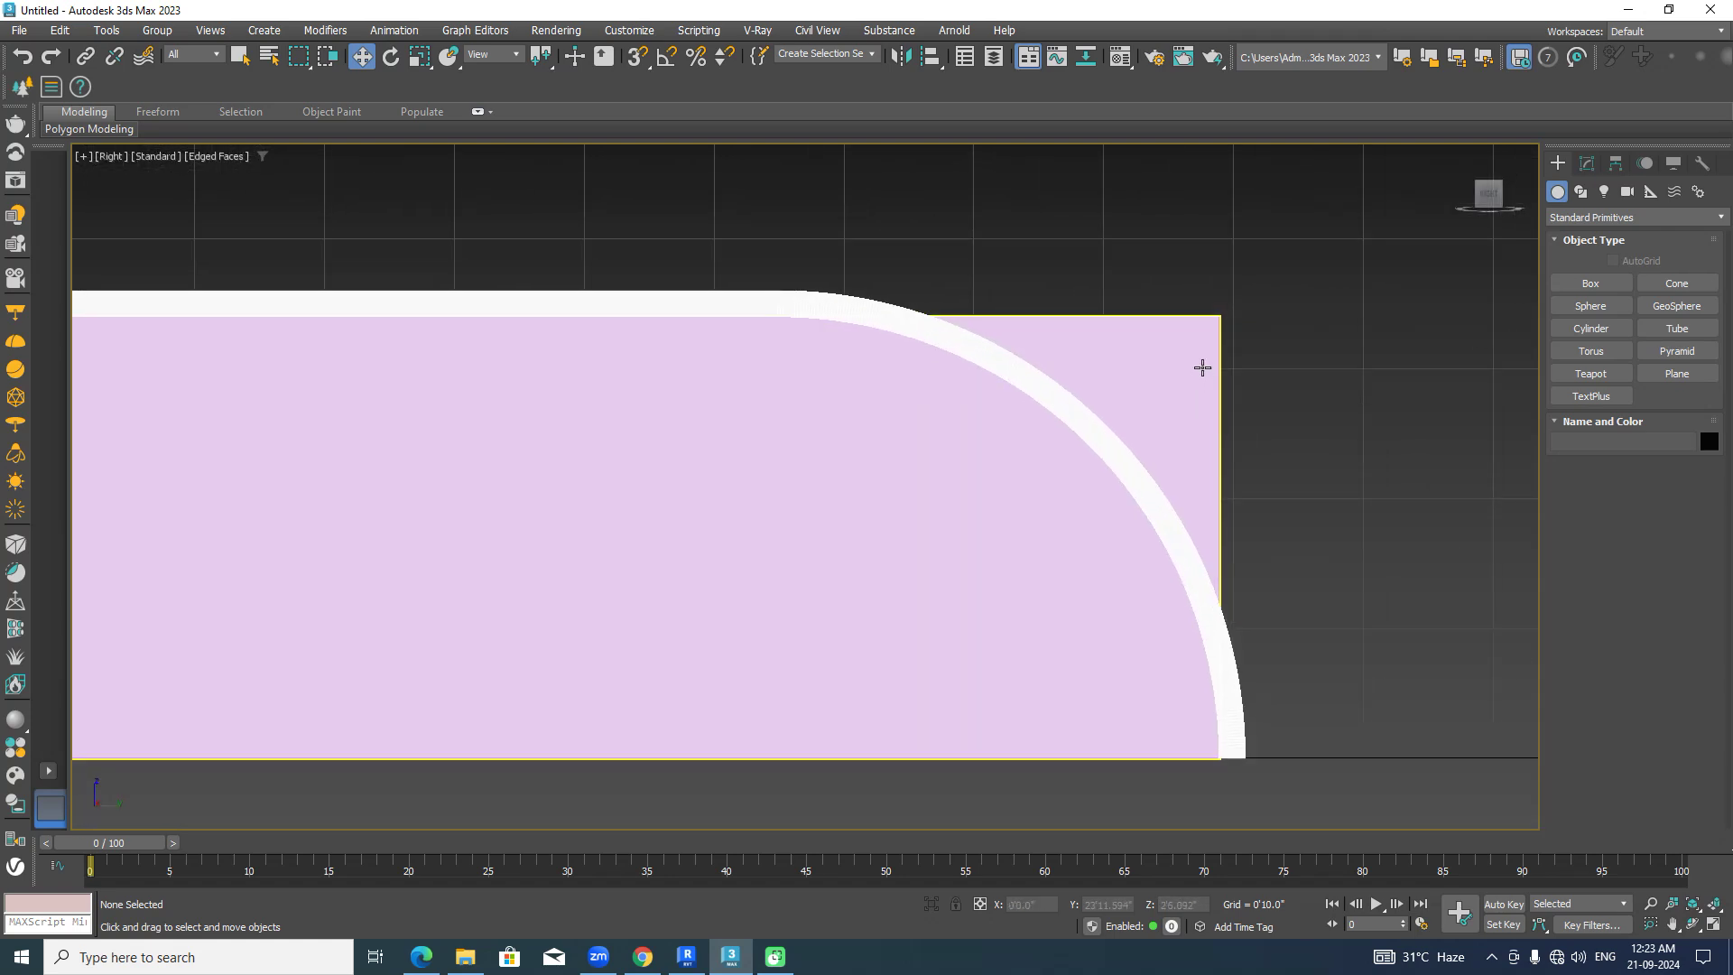
{"action": "left_click", "coordinate": [1677, 330]}
{"action": "middle_click_drag", "start_coordinate": [1404, 540], "coordinate": [1041, 472]}
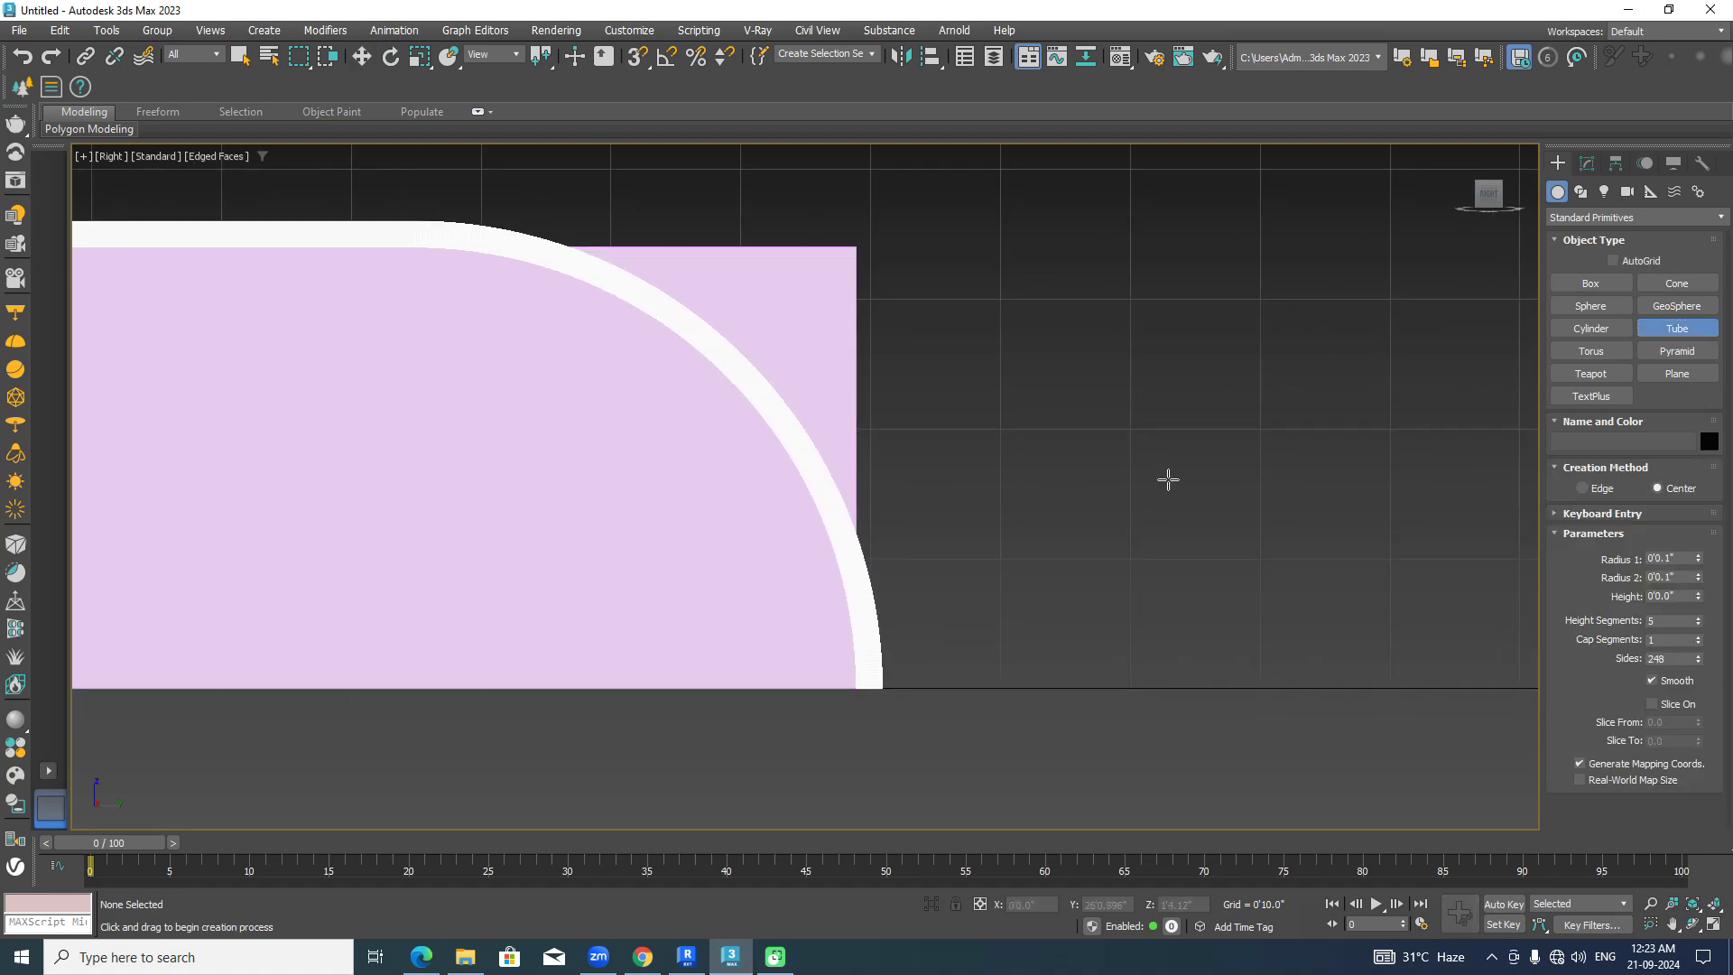
{"action": "left_click_drag", "start_coordinate": [1168, 479], "coordinate": [1342, 659]}
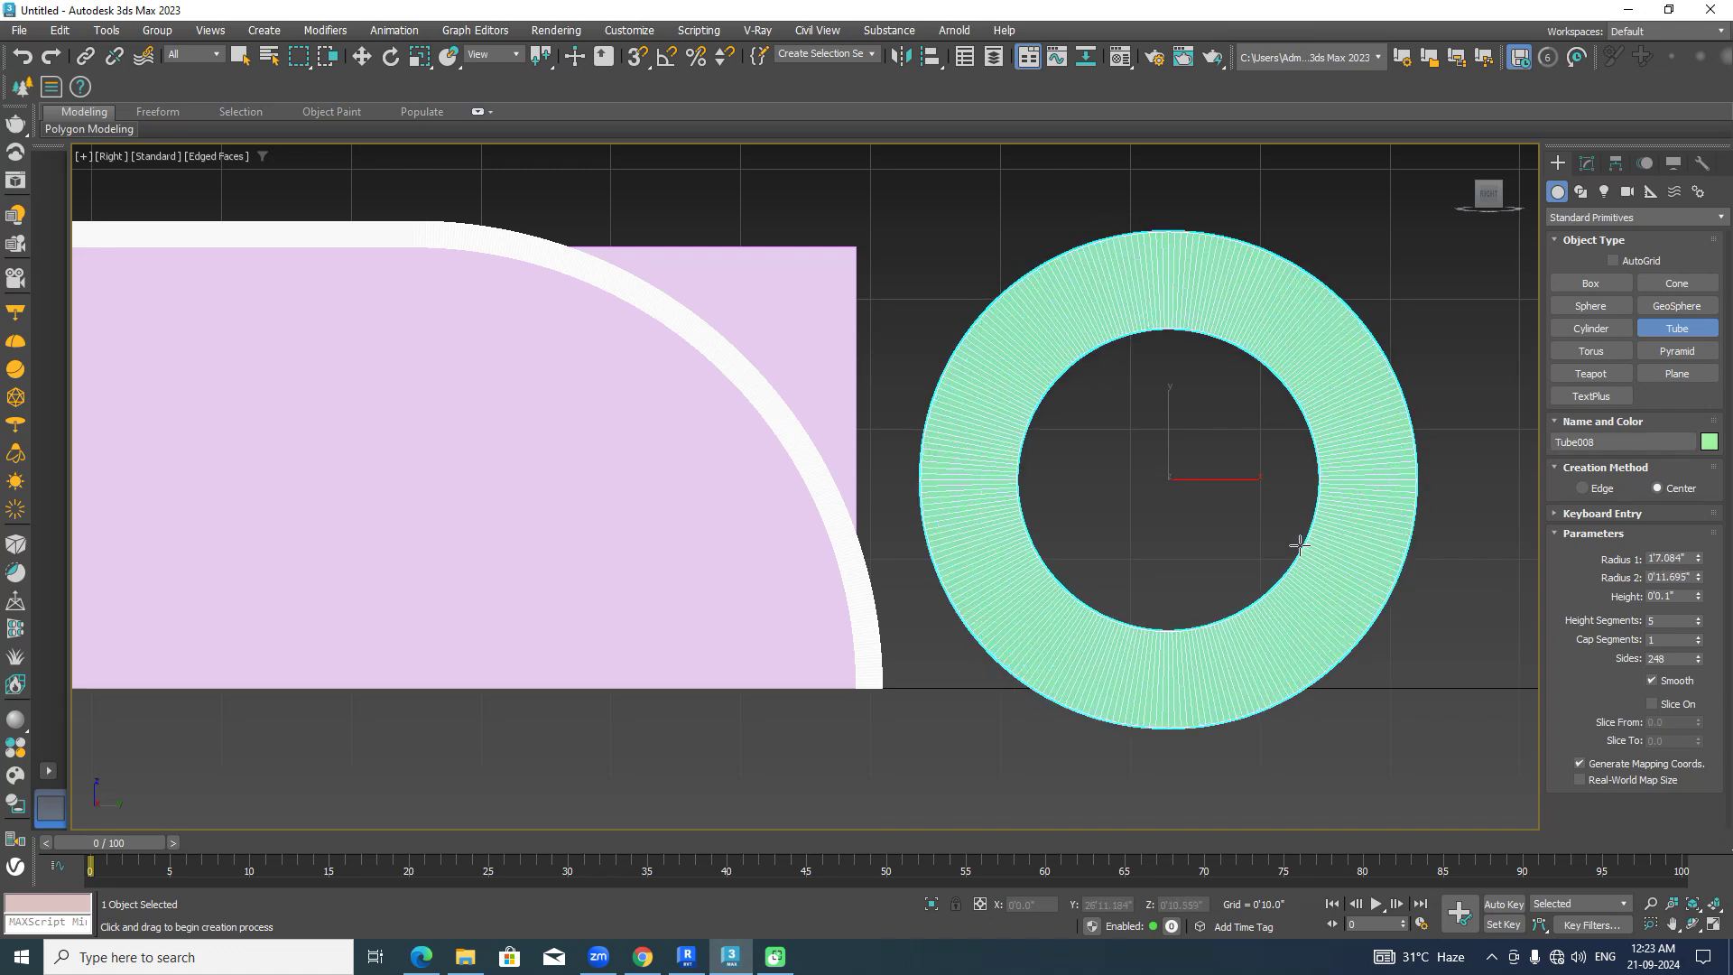
{"action": "left_click", "coordinate": [1272, 482]}
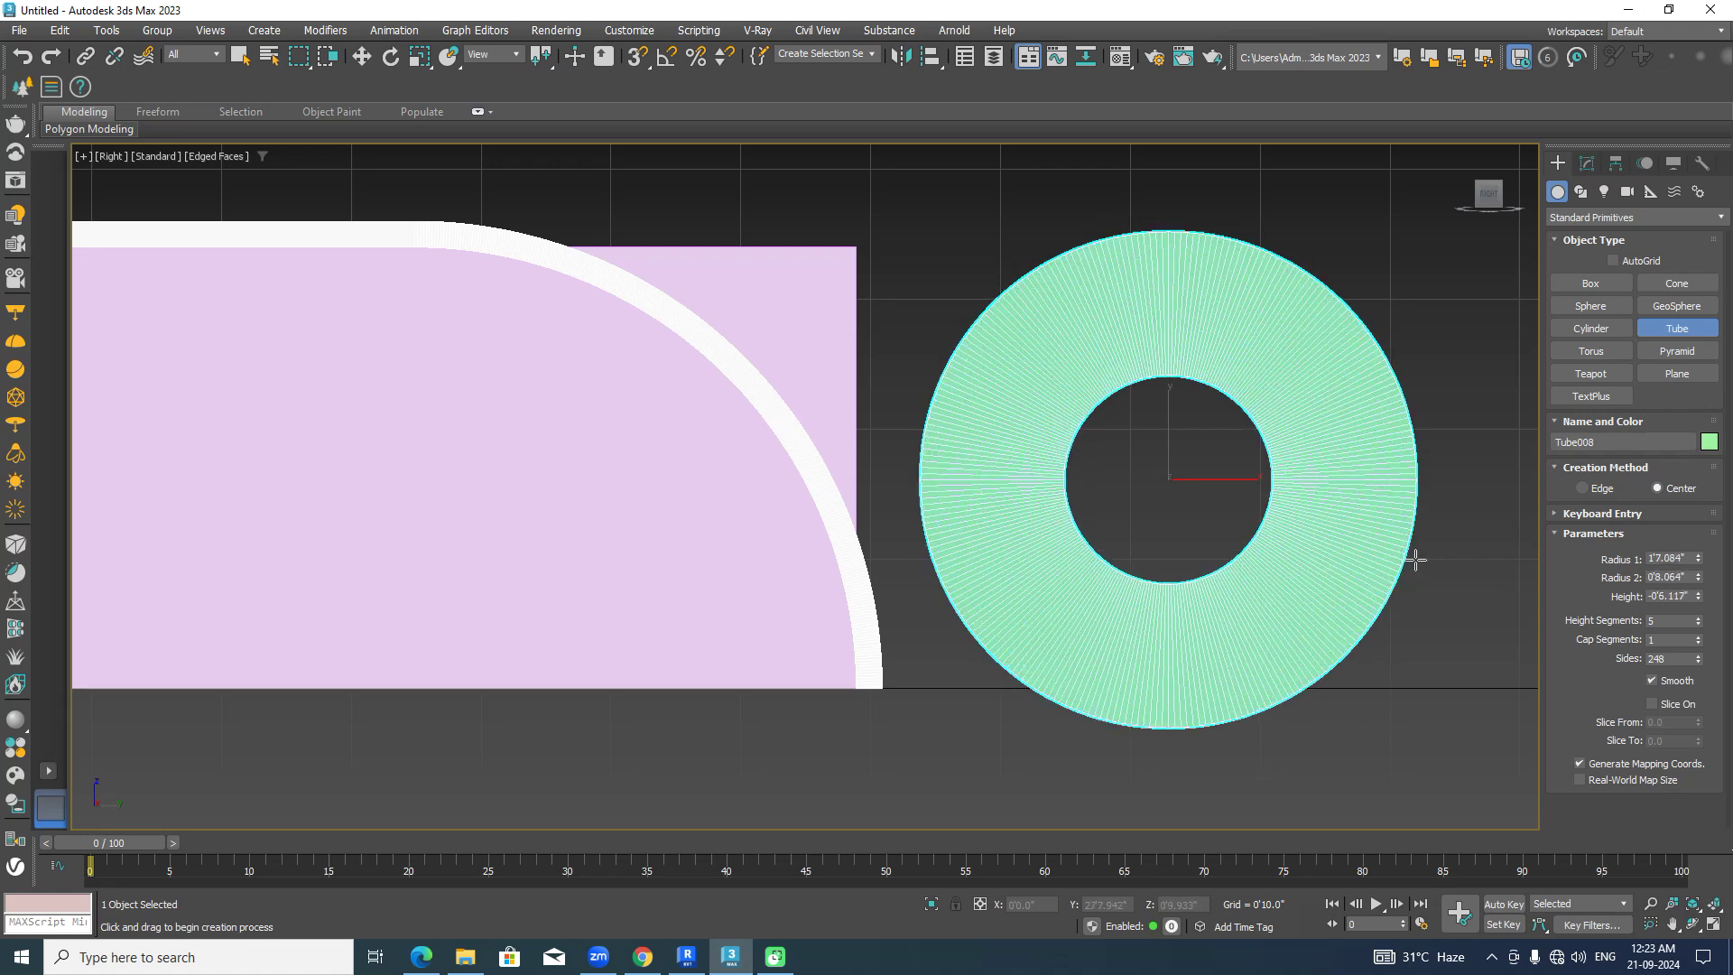
{"action": "right_click", "coordinate": [1407, 564]}
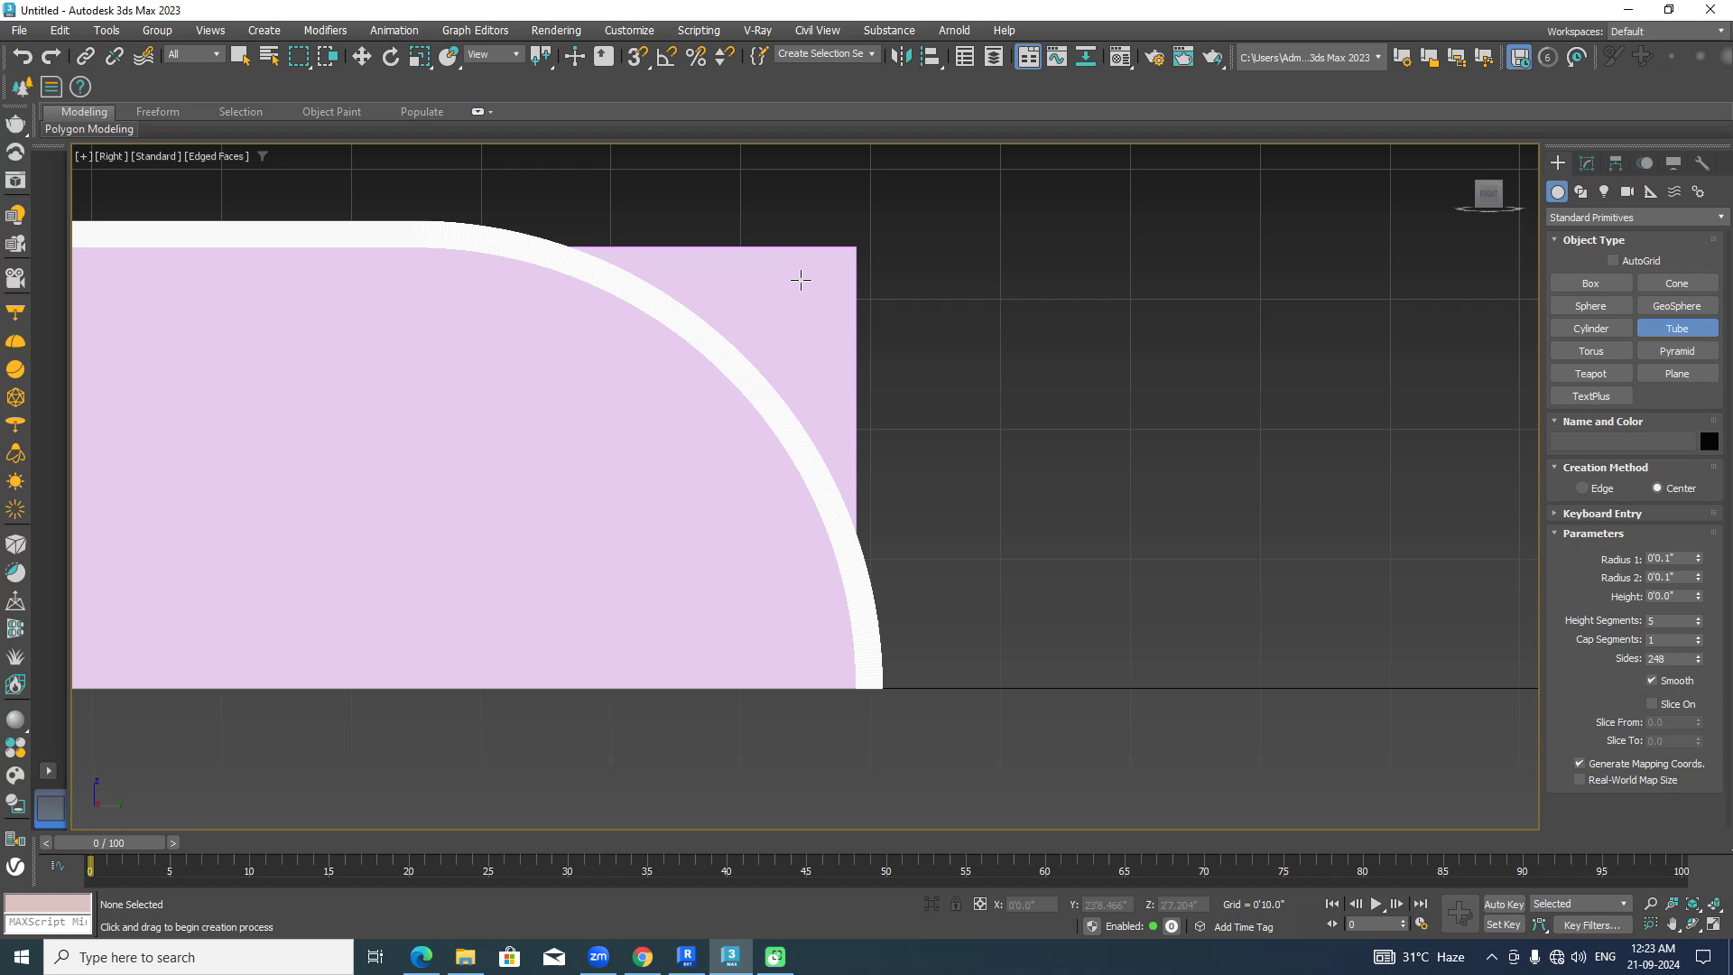
{"action": "left_click_drag", "start_coordinate": [682, 454], "coordinate": [850, 665]}
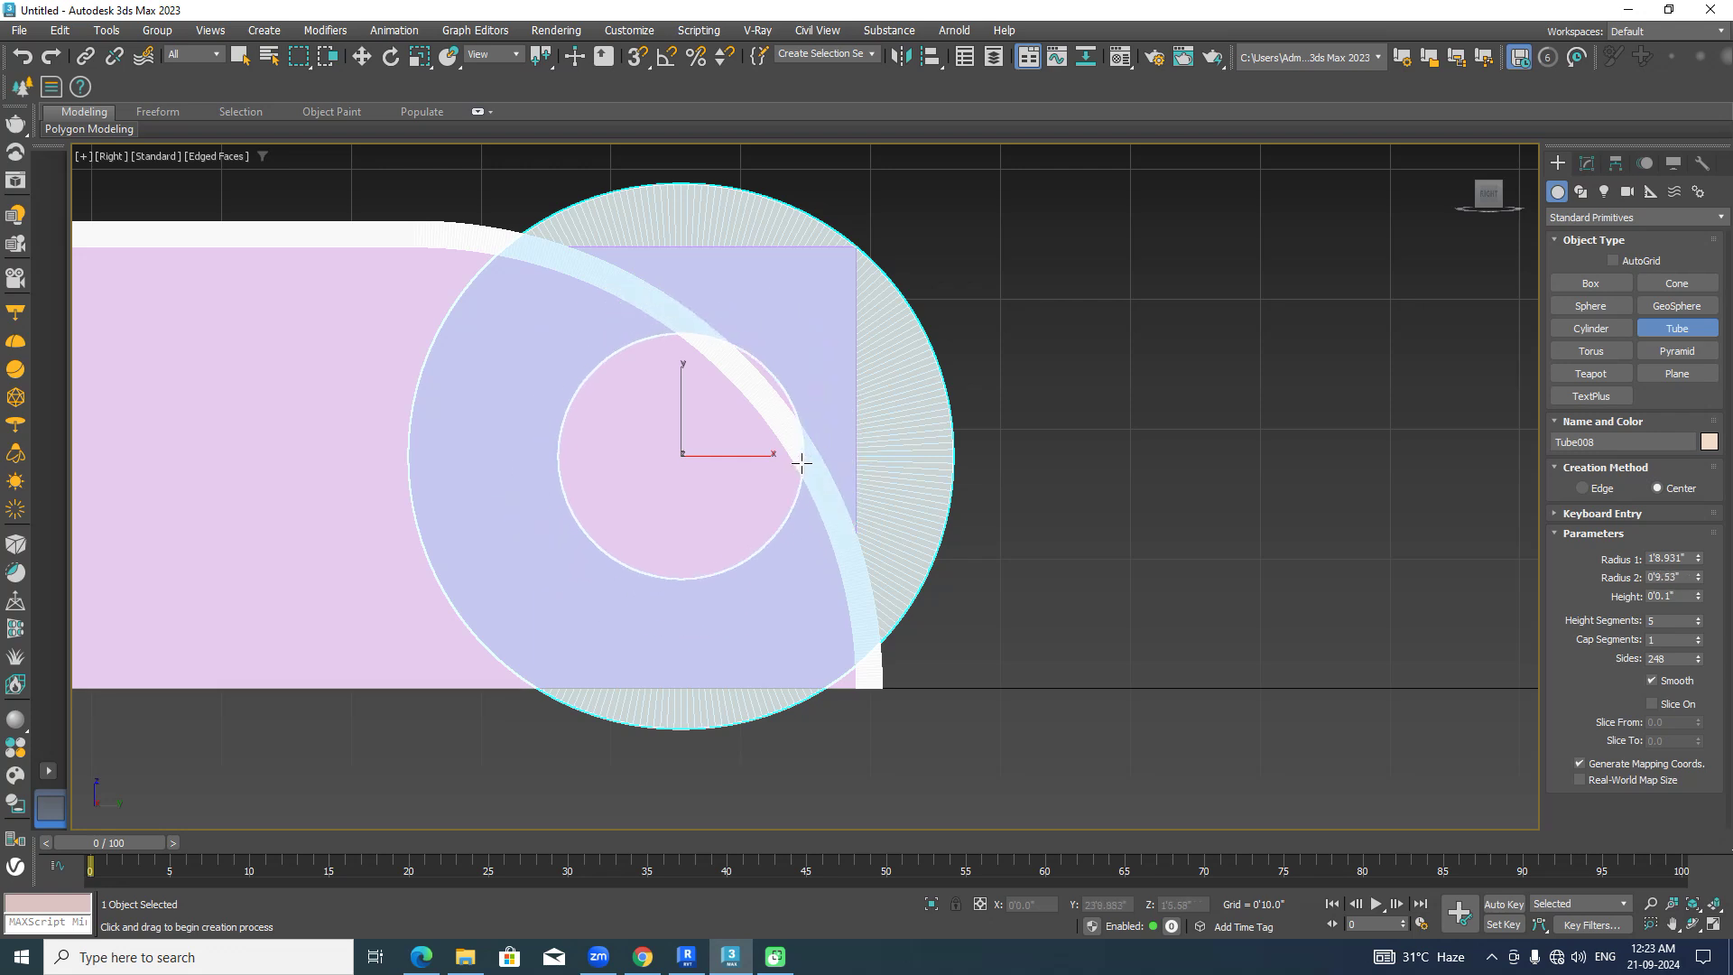
{"action": "left_click", "coordinate": [793, 470]}
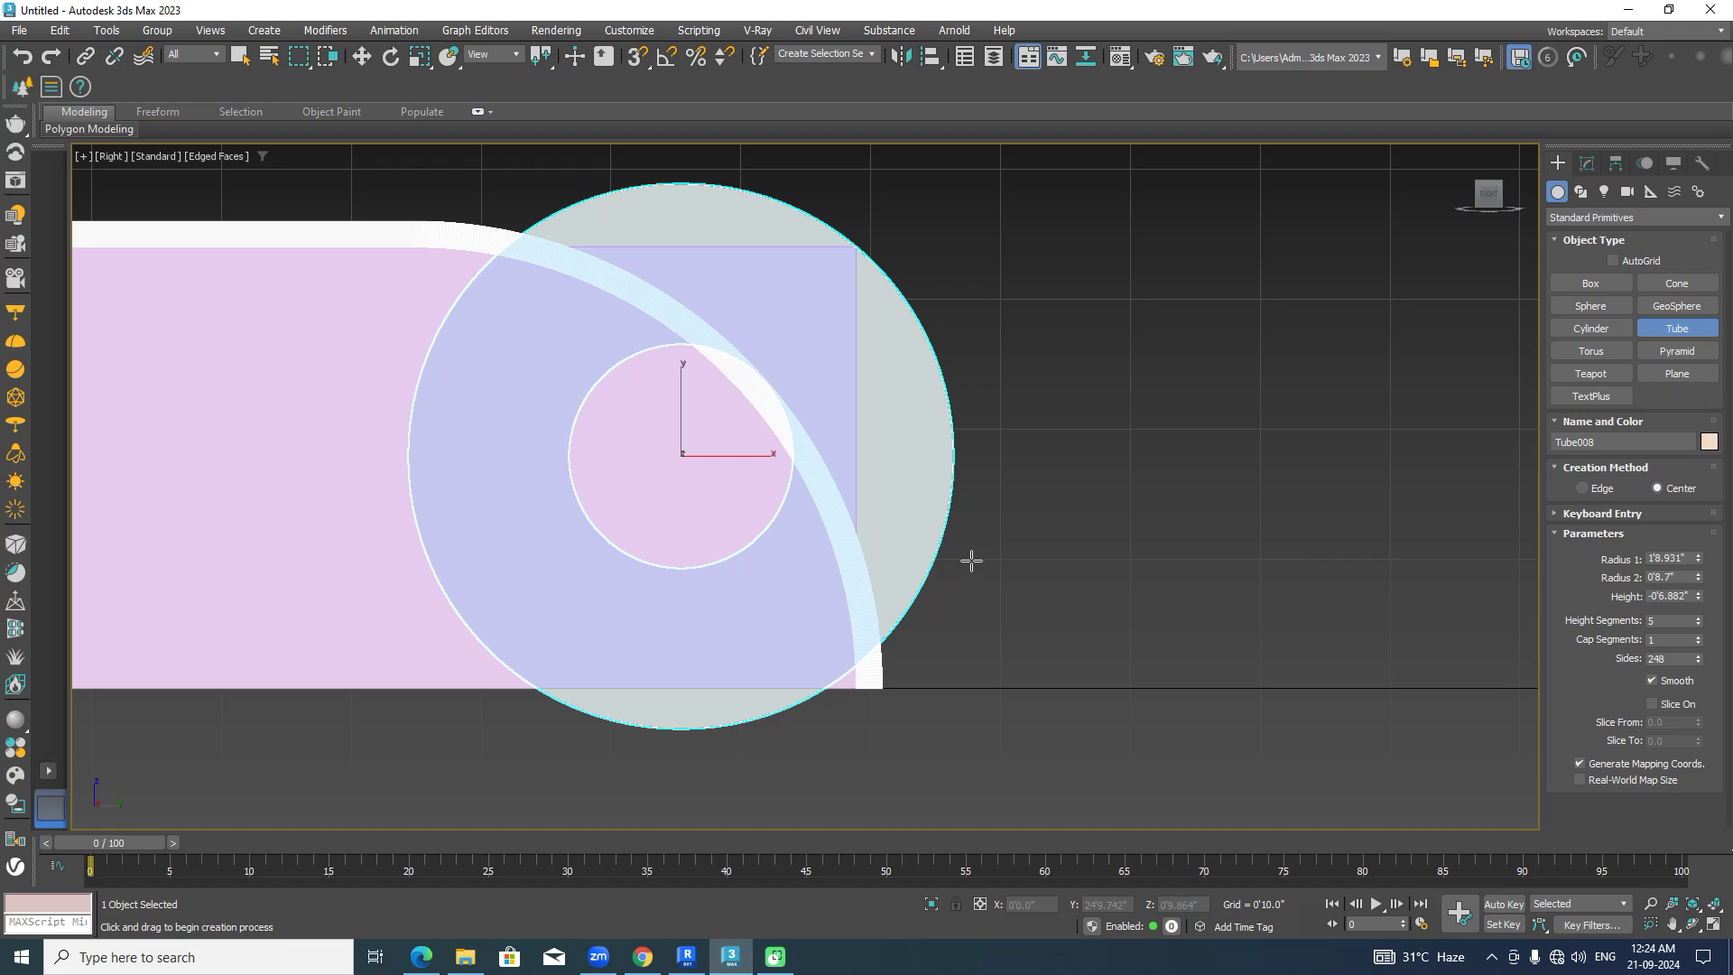
{"action": "right_click", "coordinate": [971, 560]}
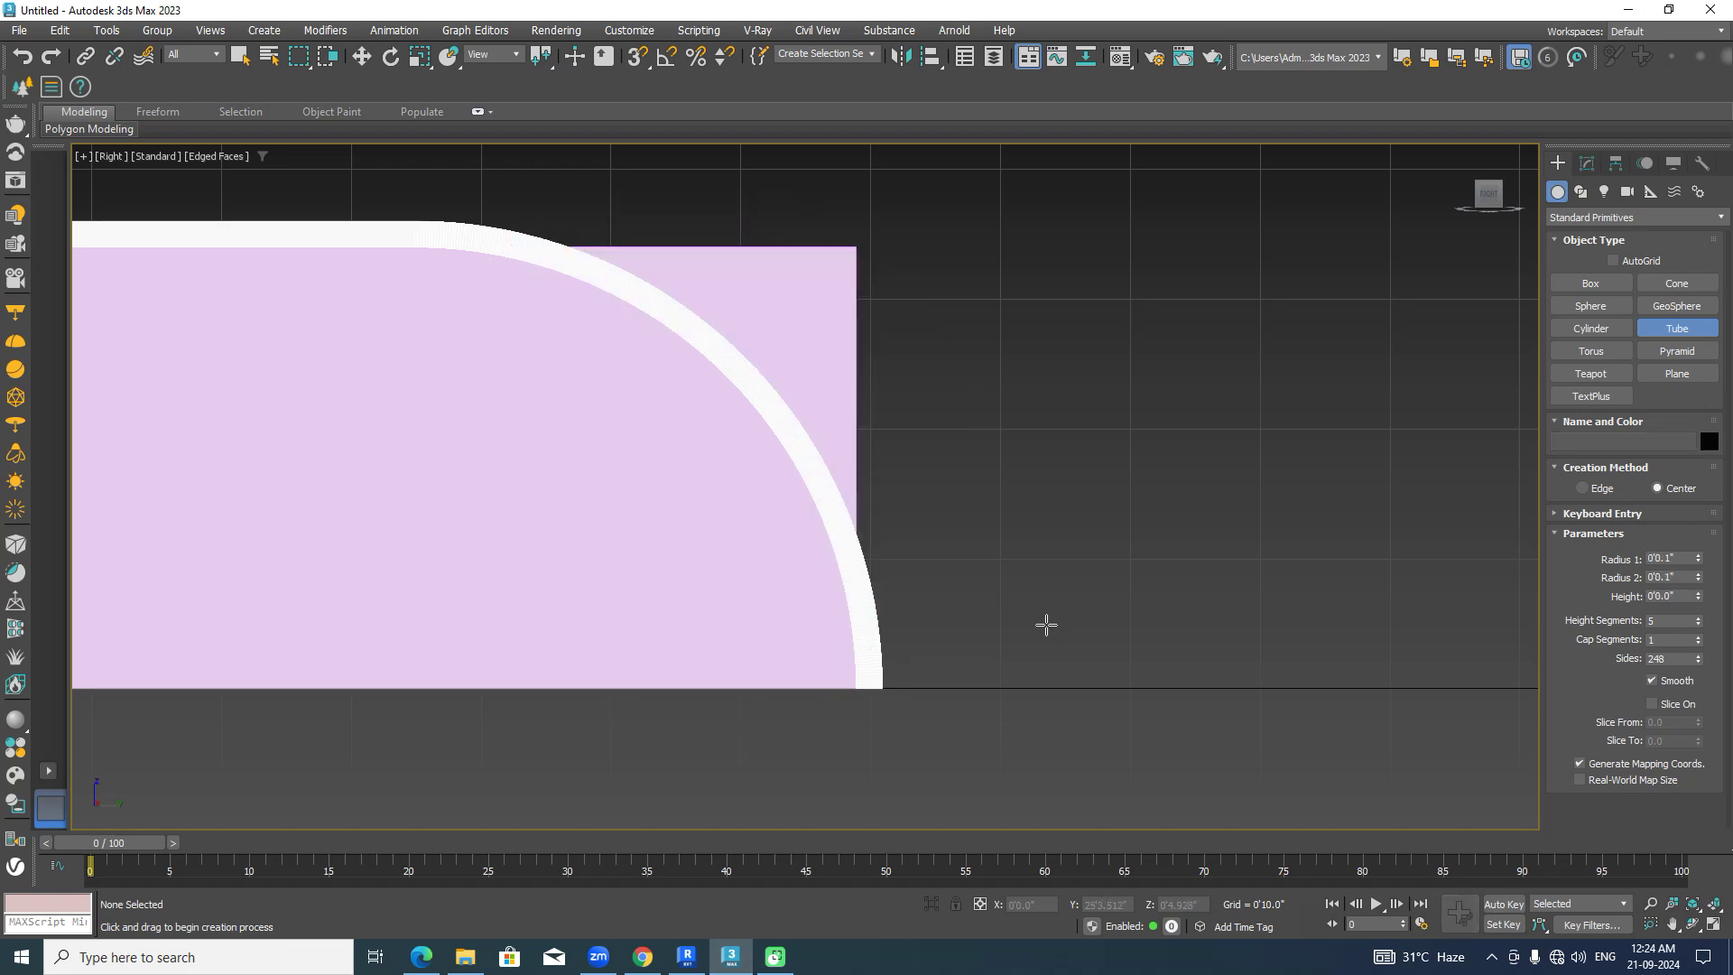
{"action": "right_click", "coordinate": [1082, 588]}
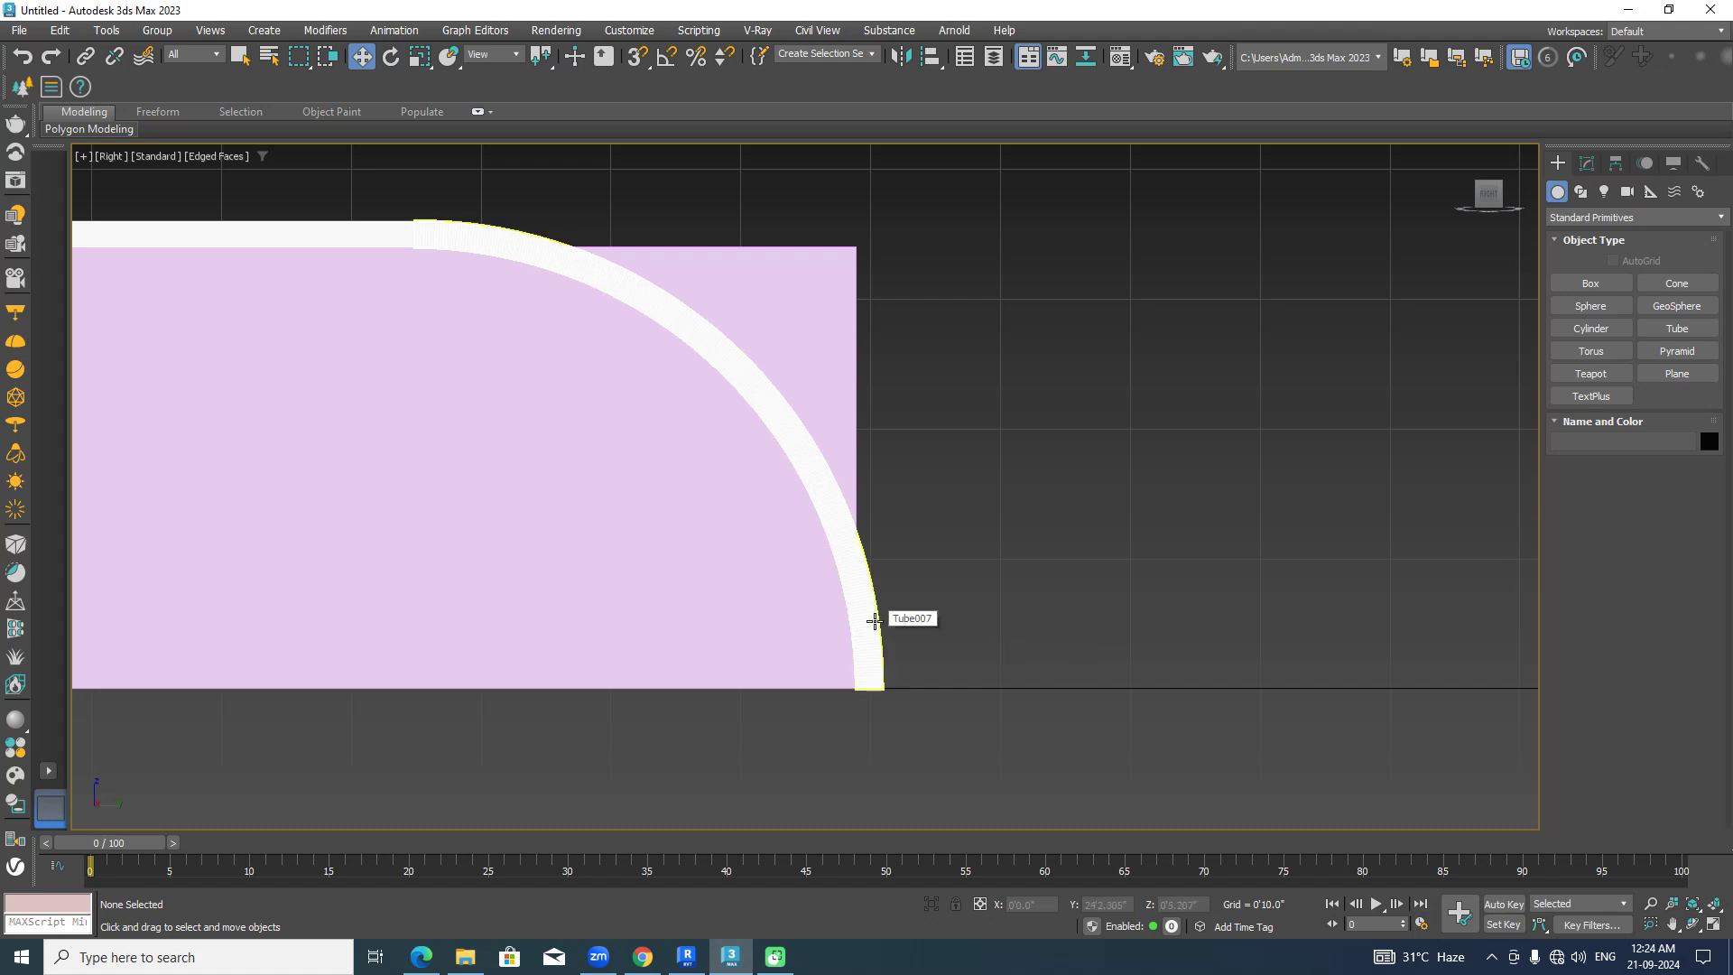
{"action": "left_click", "coordinate": [874, 621]}
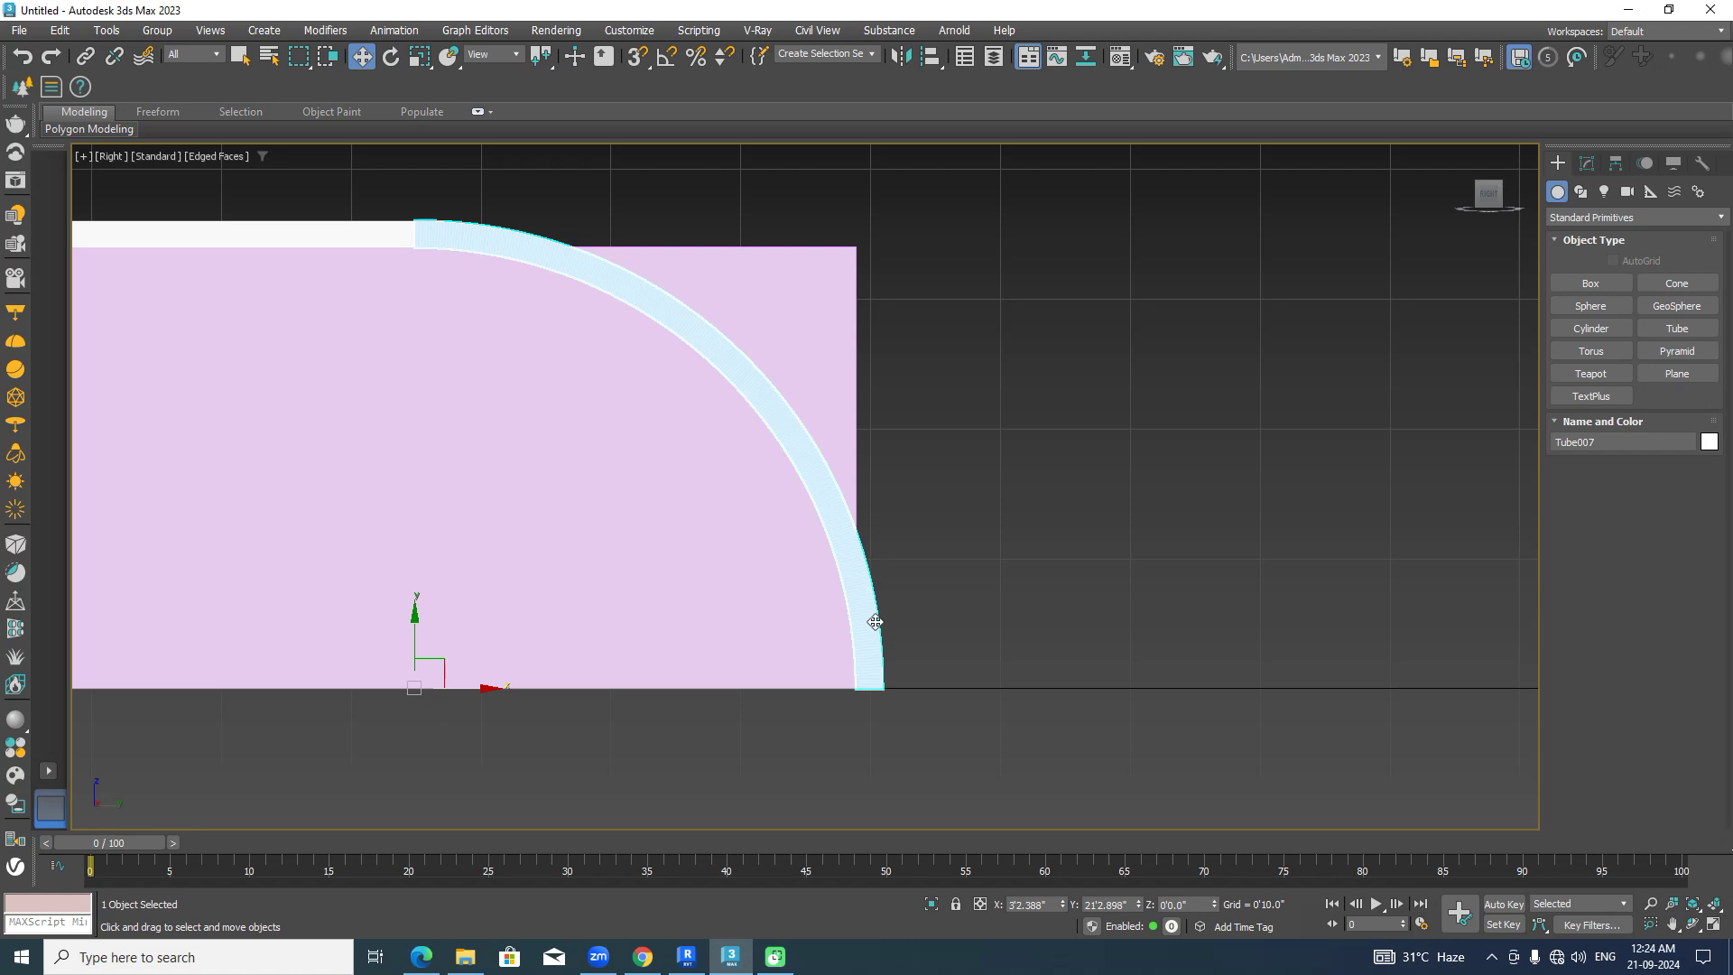
{"action": "mouse_move", "coordinate": [466, 690]}
{"action": "left_mouse_down", "text": "shift"}
{"action": "mouse_move", "coordinate": [735, 689]}
{"action": "mouse_move", "coordinate": [966, 717]}
{"action": "left_mouse_up", "text": "shift"}
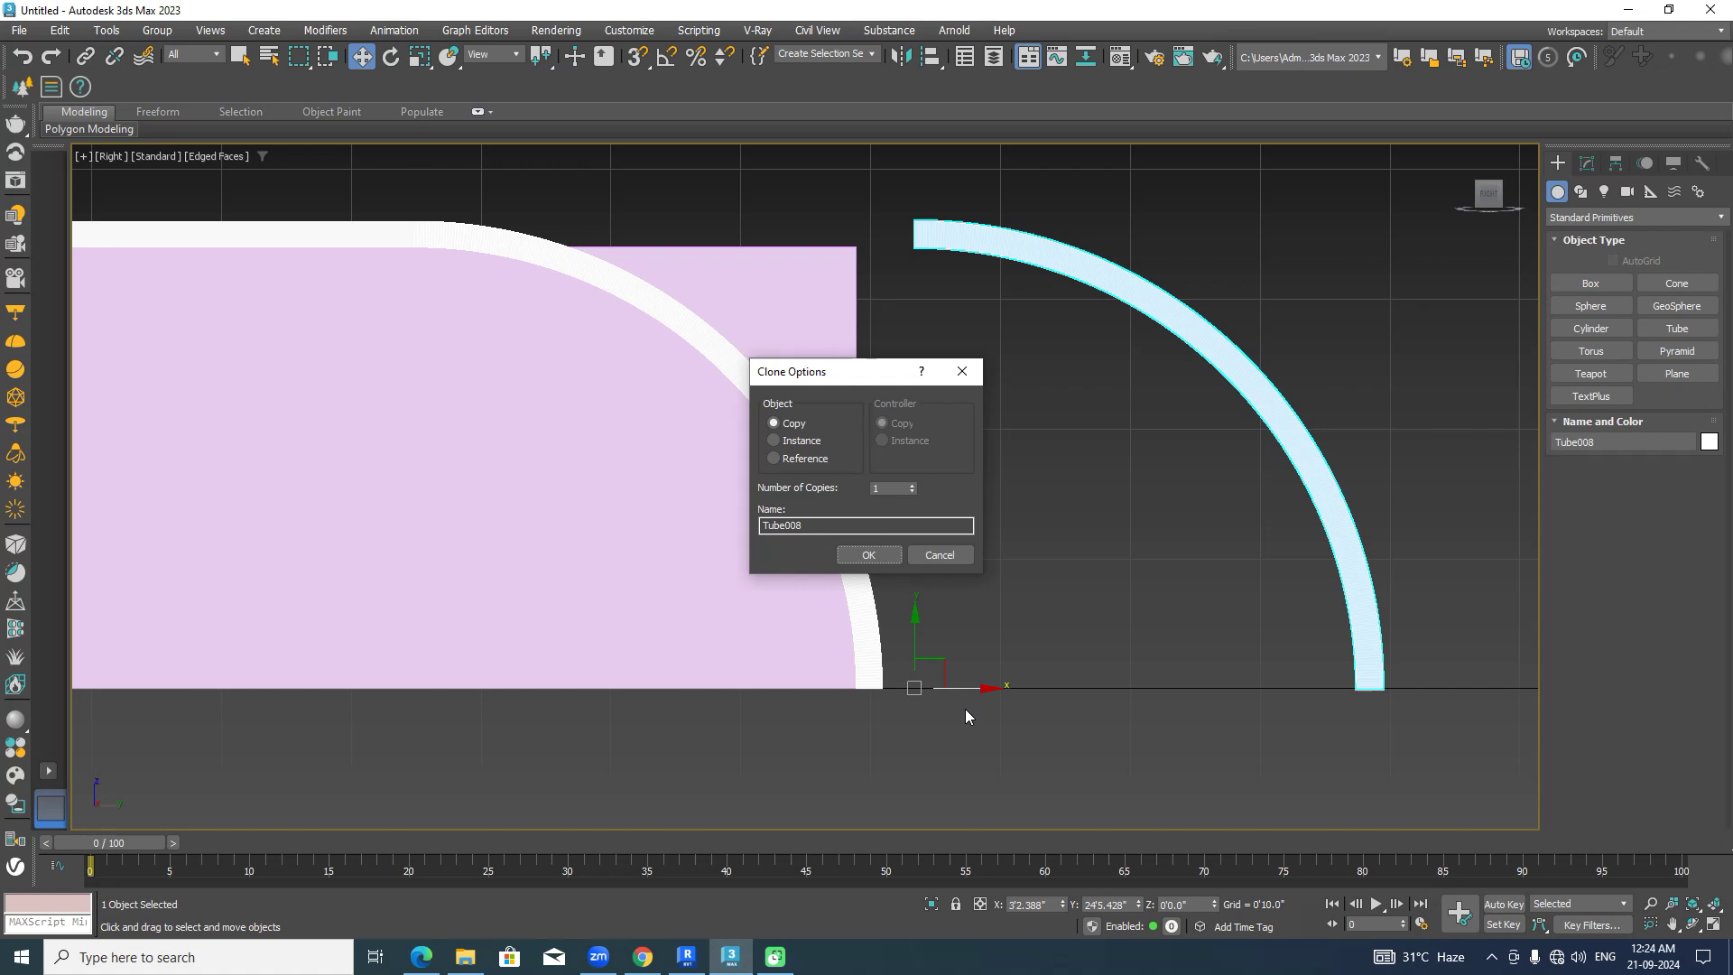
{"action": "left_click", "coordinate": [954, 556]}
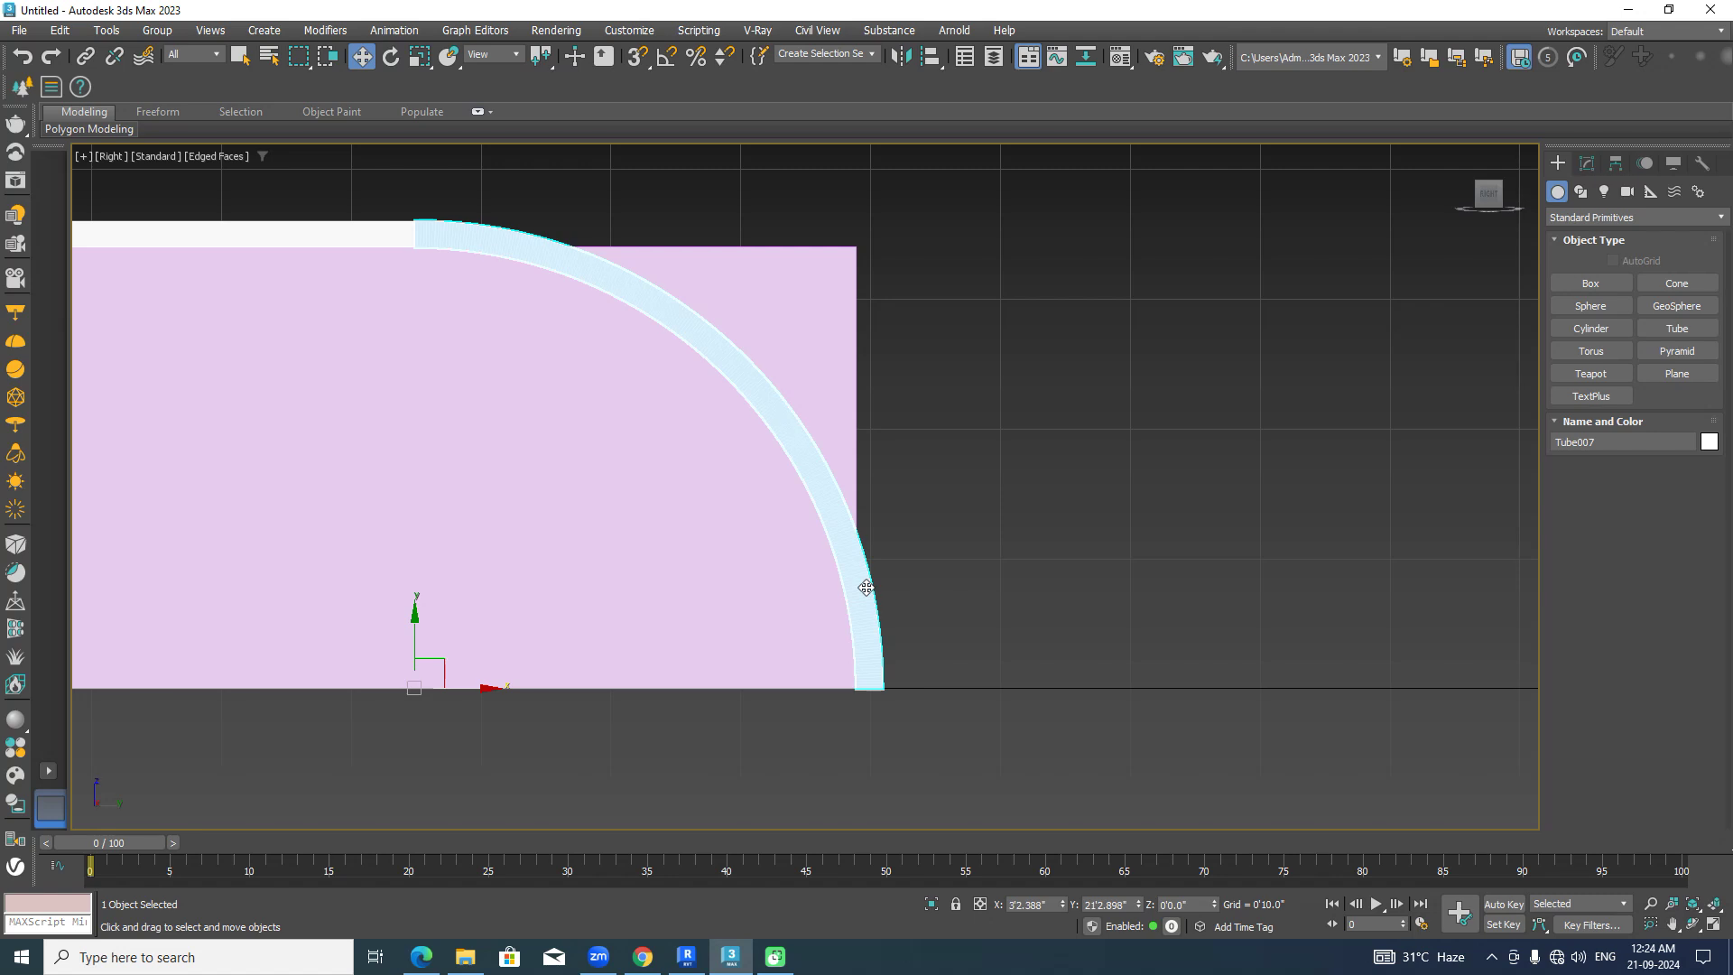
{"action": "key", "text": "shift"}
{"action": "key", "text": "shift"}
{"action": "key", "text": "shift"}
{"action": "key", "text": "shift"}
{"action": "key", "text": "shift"}
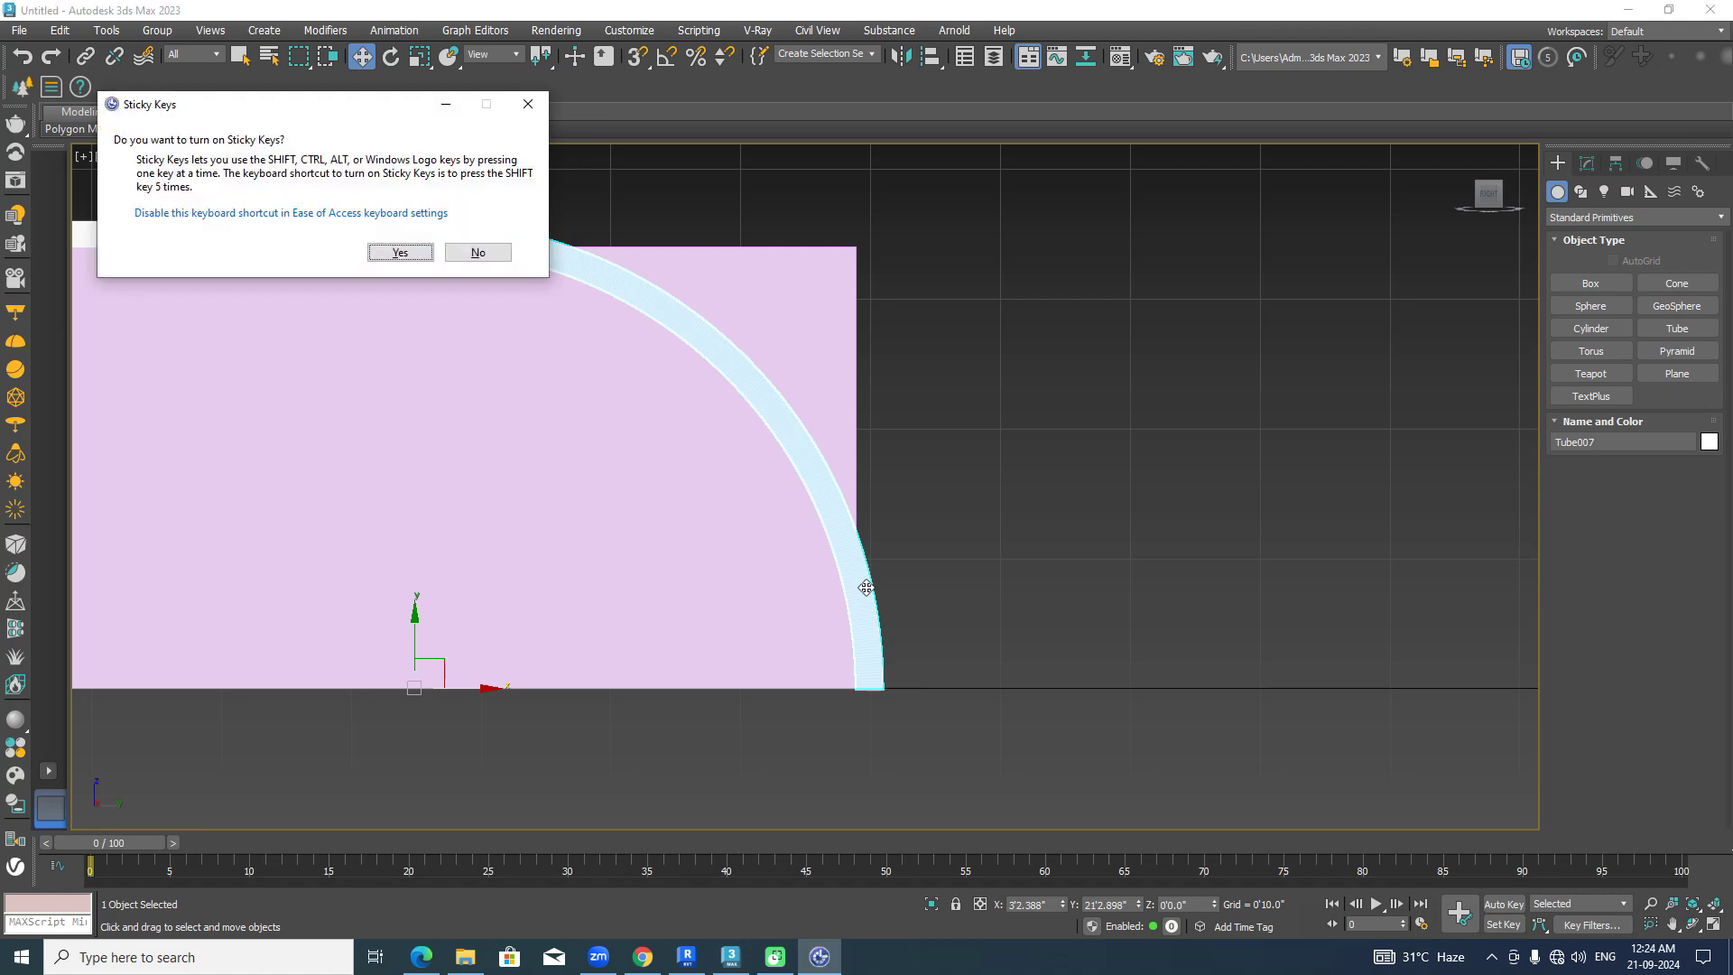
{"action": "left_click", "coordinate": [528, 105]}
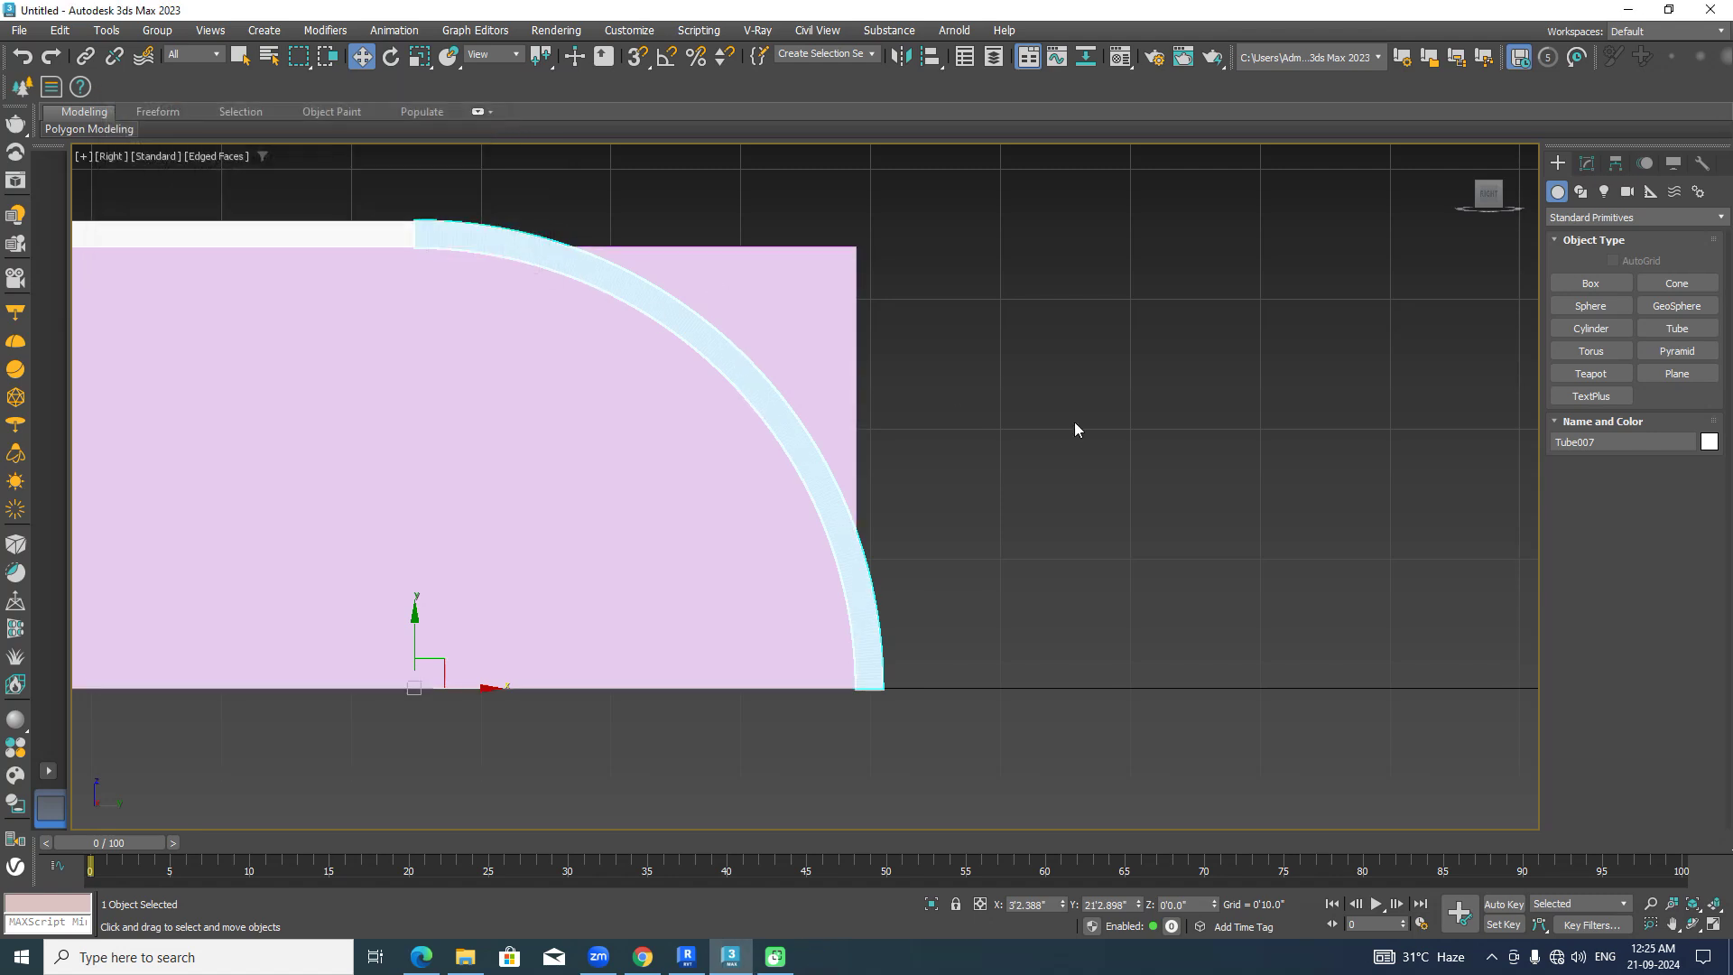
Clone the curved quarter tube as a copy, move it beyond the table's curved end, and delete it.
{"action": "left_click", "coordinate": [960, 563]}
{"action": "left_click", "coordinate": [877, 617]}
{"action": "key", "text": "ctrl+v"}
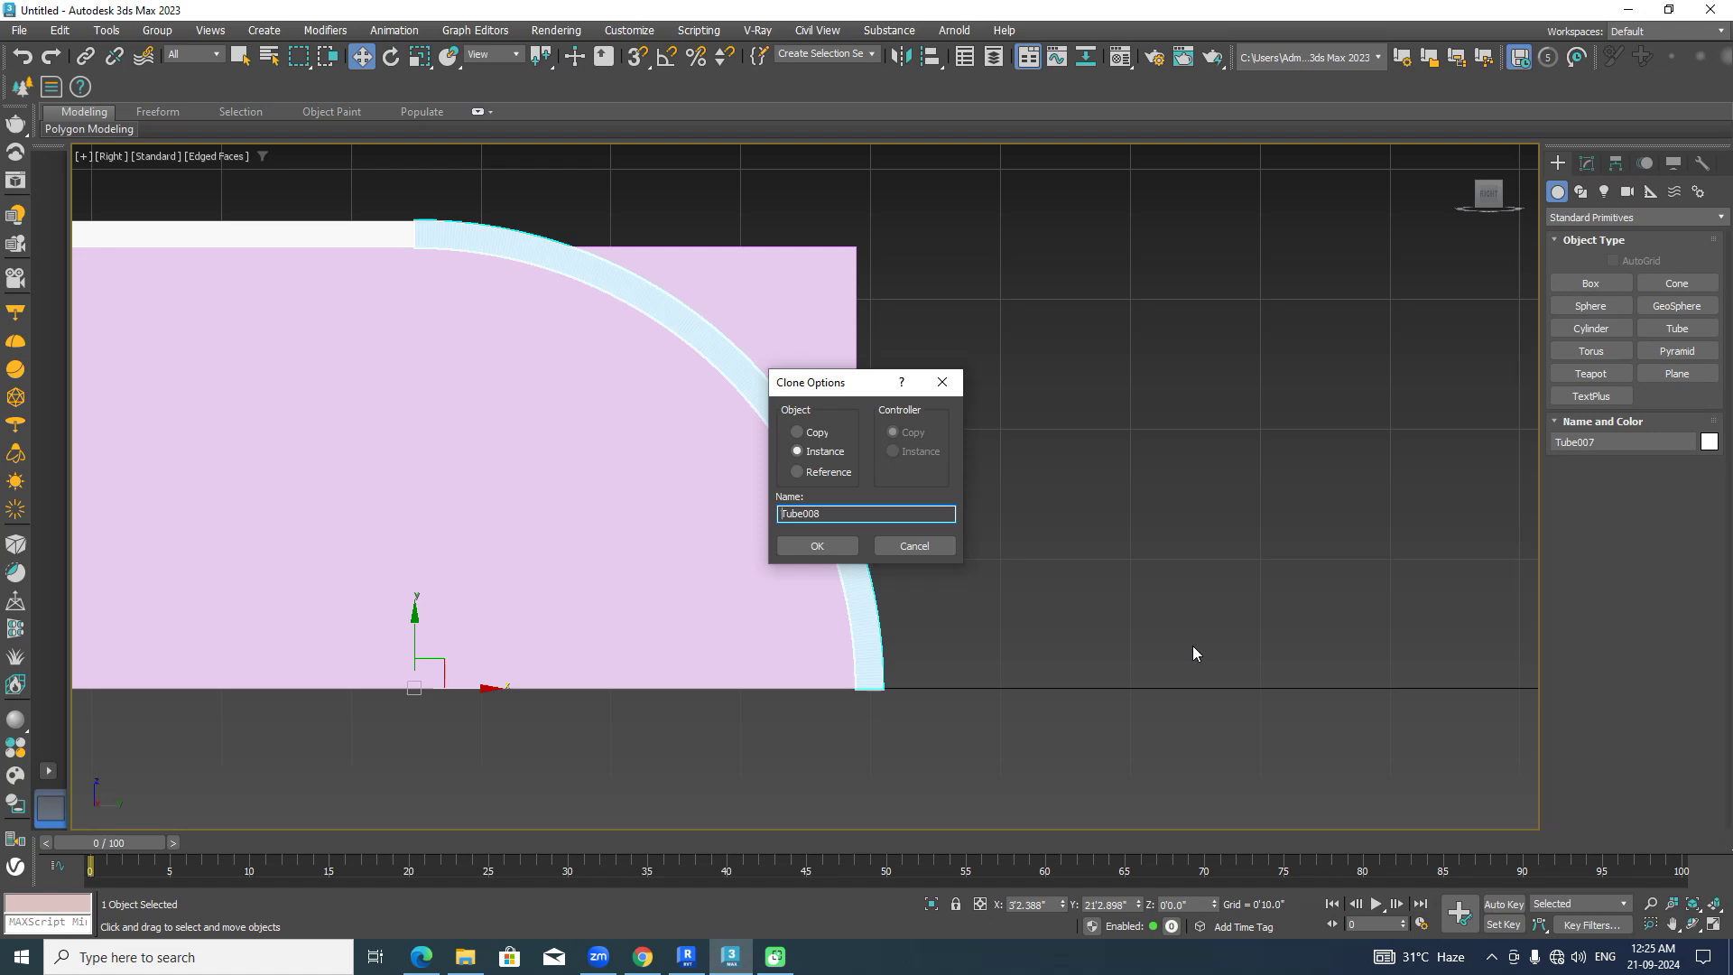
{"action": "left_click", "coordinate": [798, 433]}
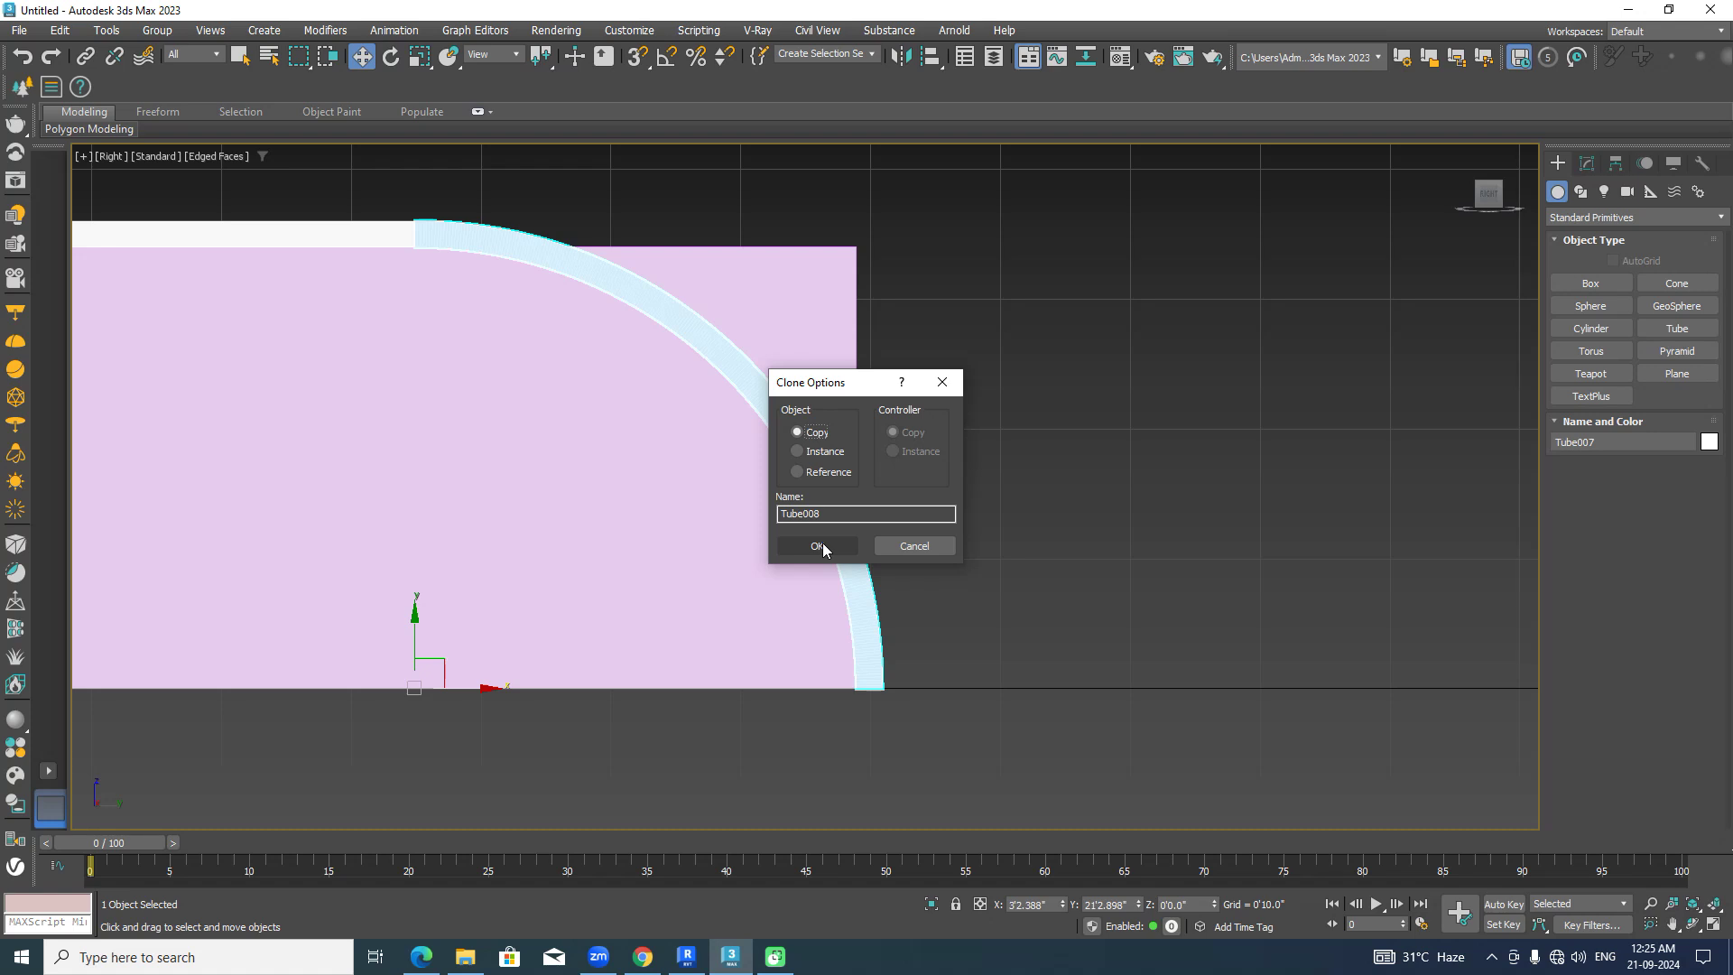
{"action": "left_click", "coordinate": [817, 546]}
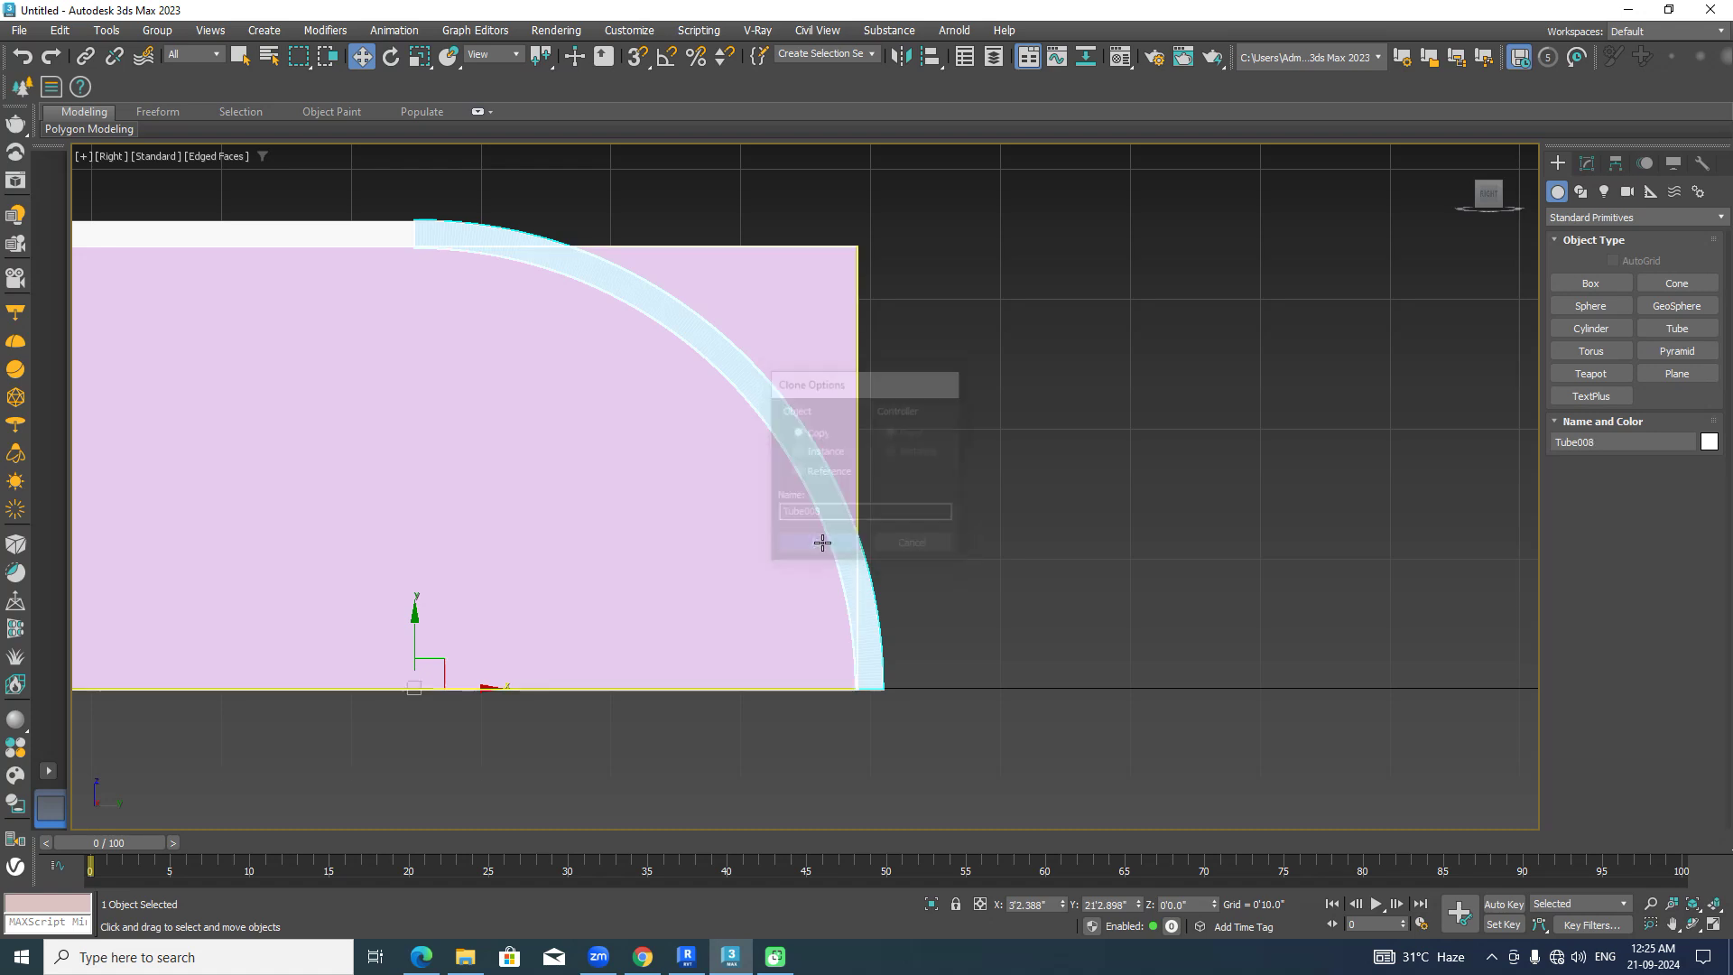
{"action": "left_click_drag", "start_coordinate": [487, 684], "coordinate": [1045, 687]}
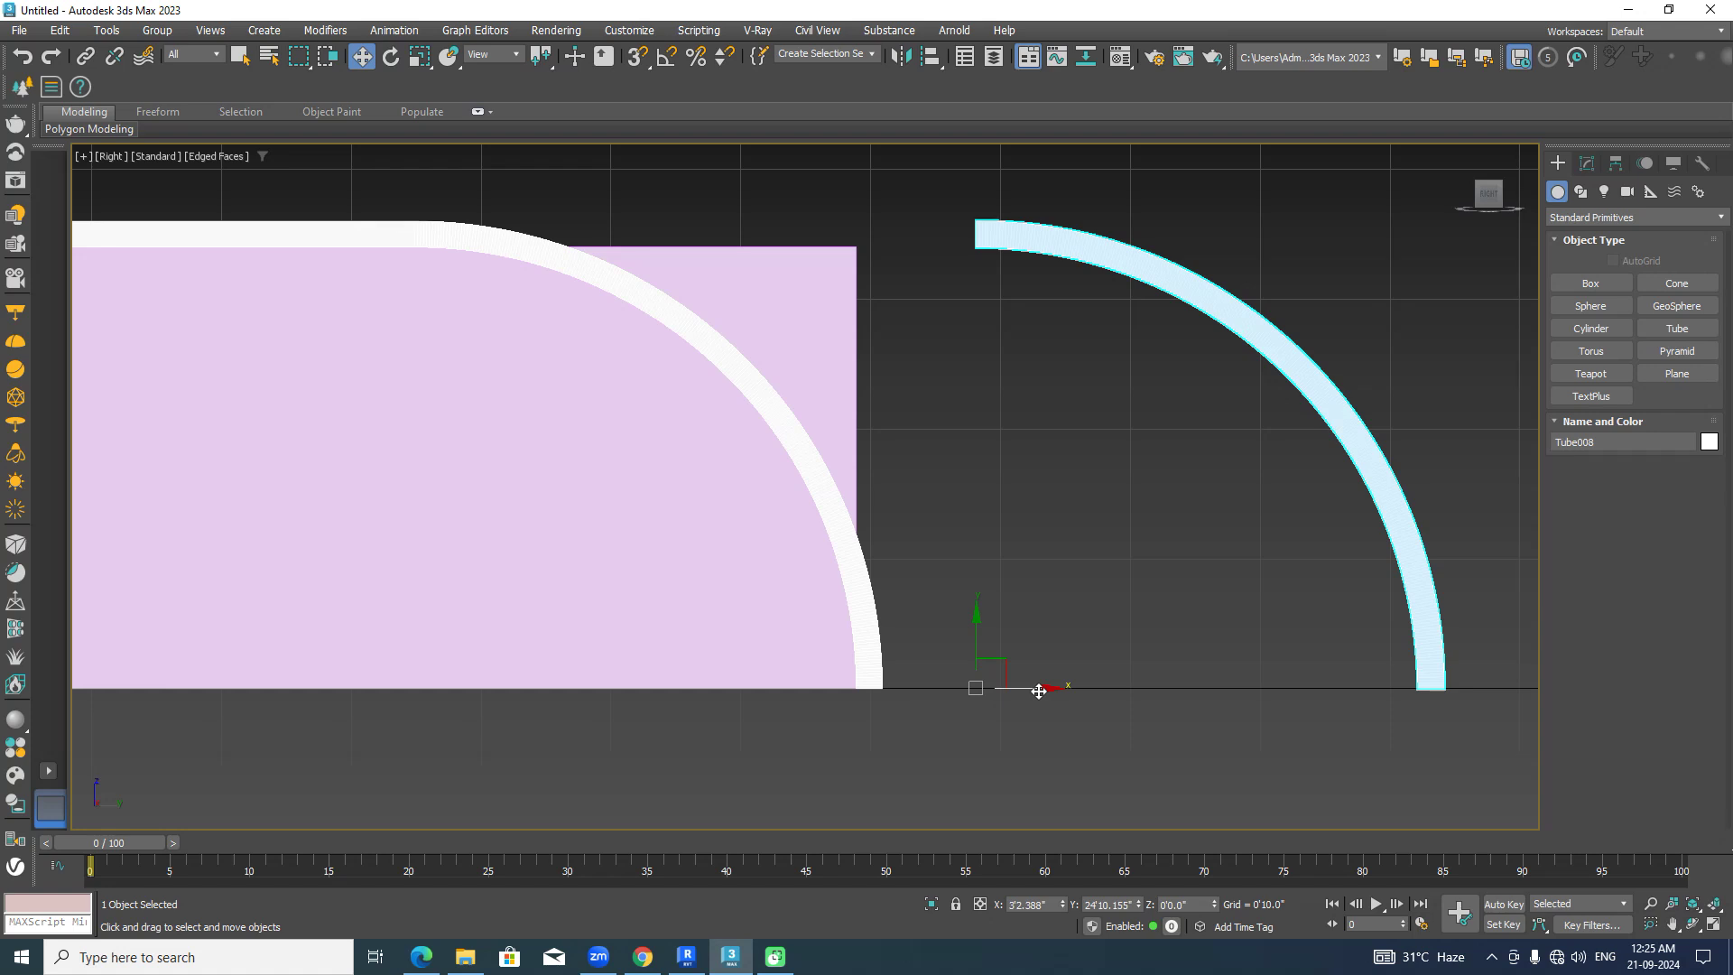
{"action": "key", "text": "Delete"}
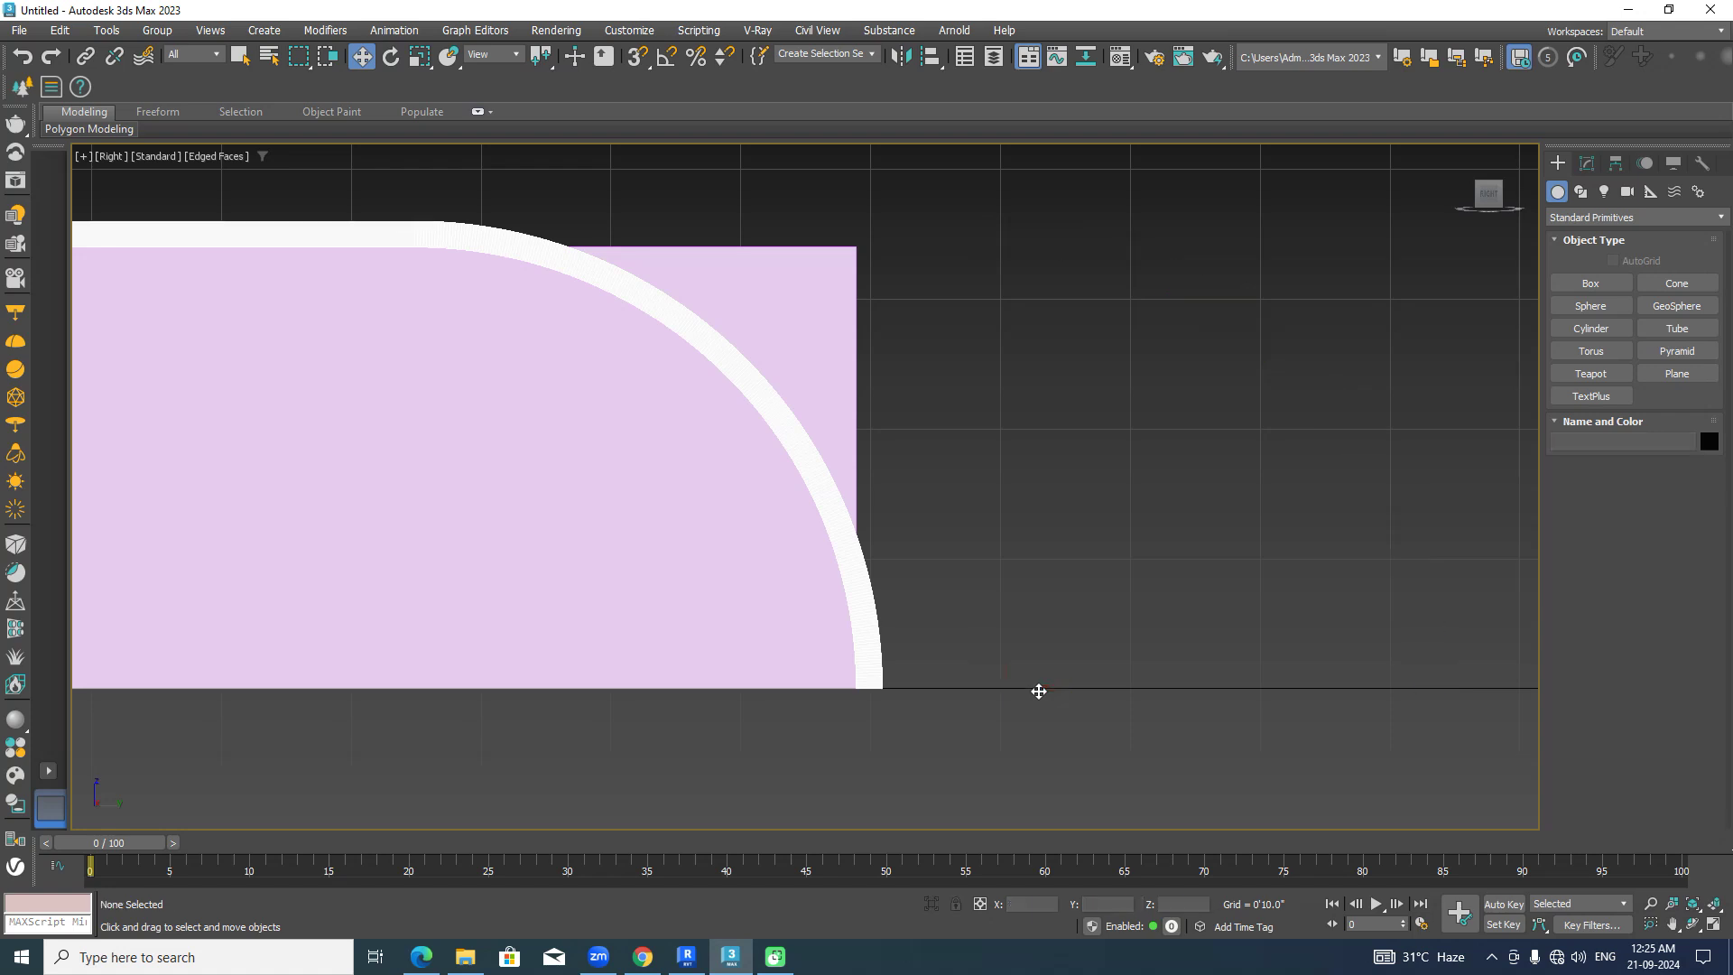
Clone the curved quarter tube in place as a copy and enlarge the copy's Radius 1 to about 4'5.64".
{"action": "left_click", "coordinate": [869, 639]}
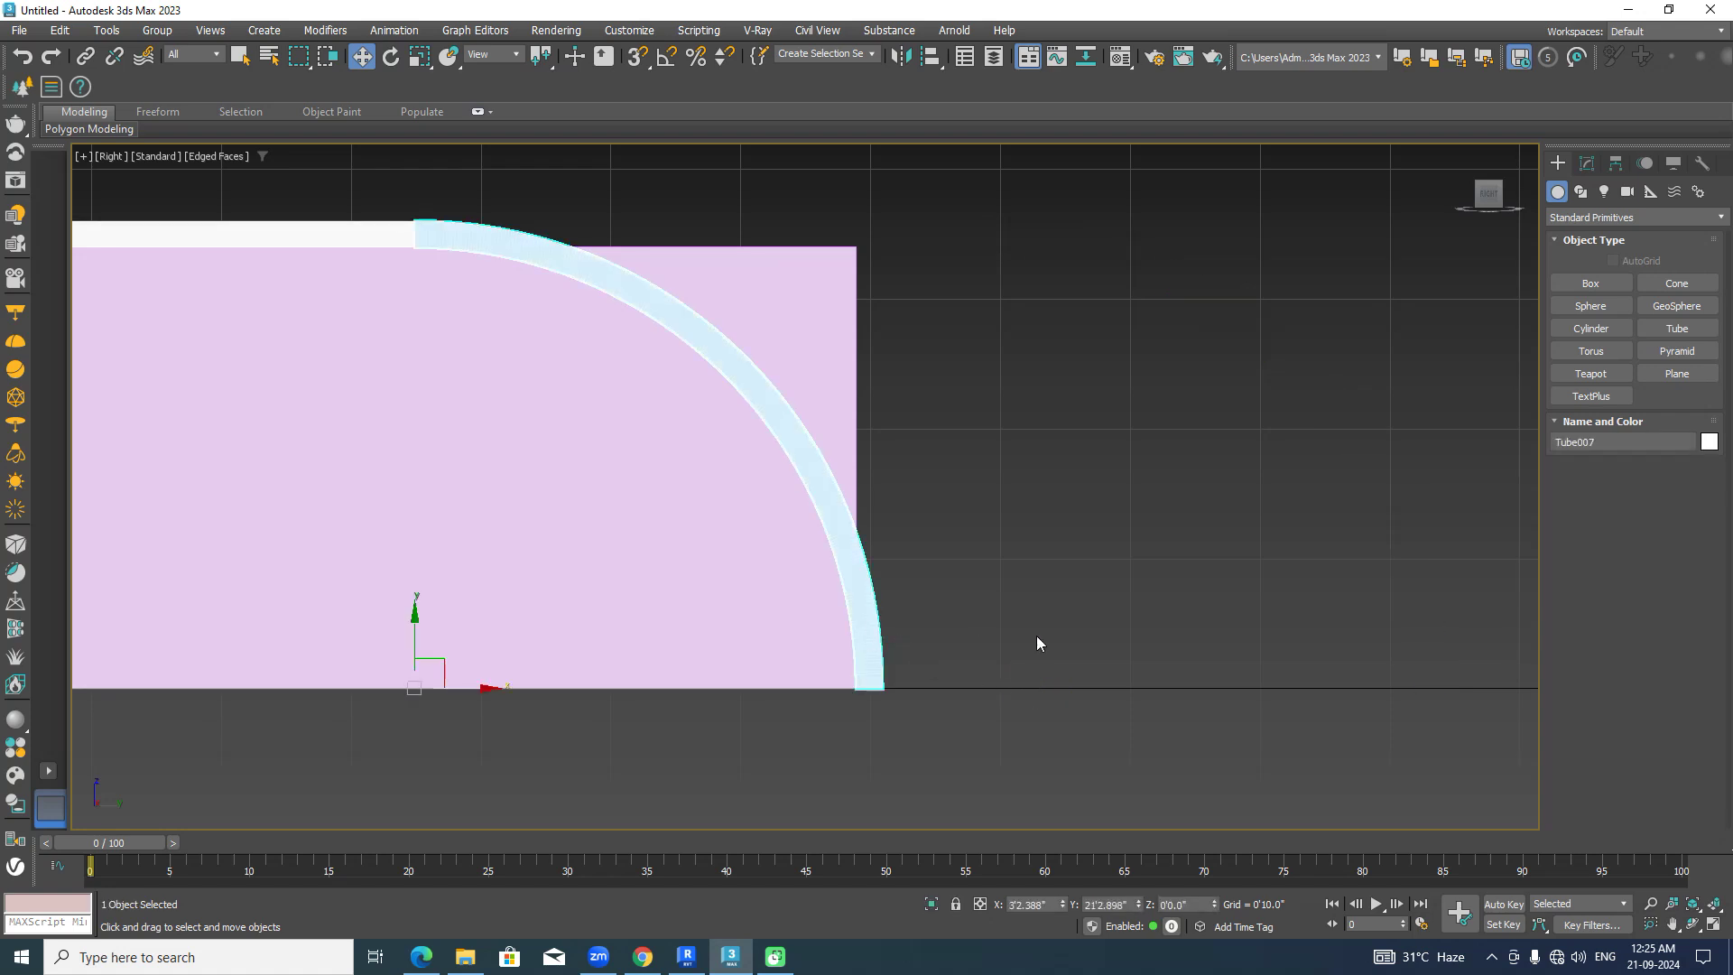
{"action": "key", "text": "ctrl+v"}
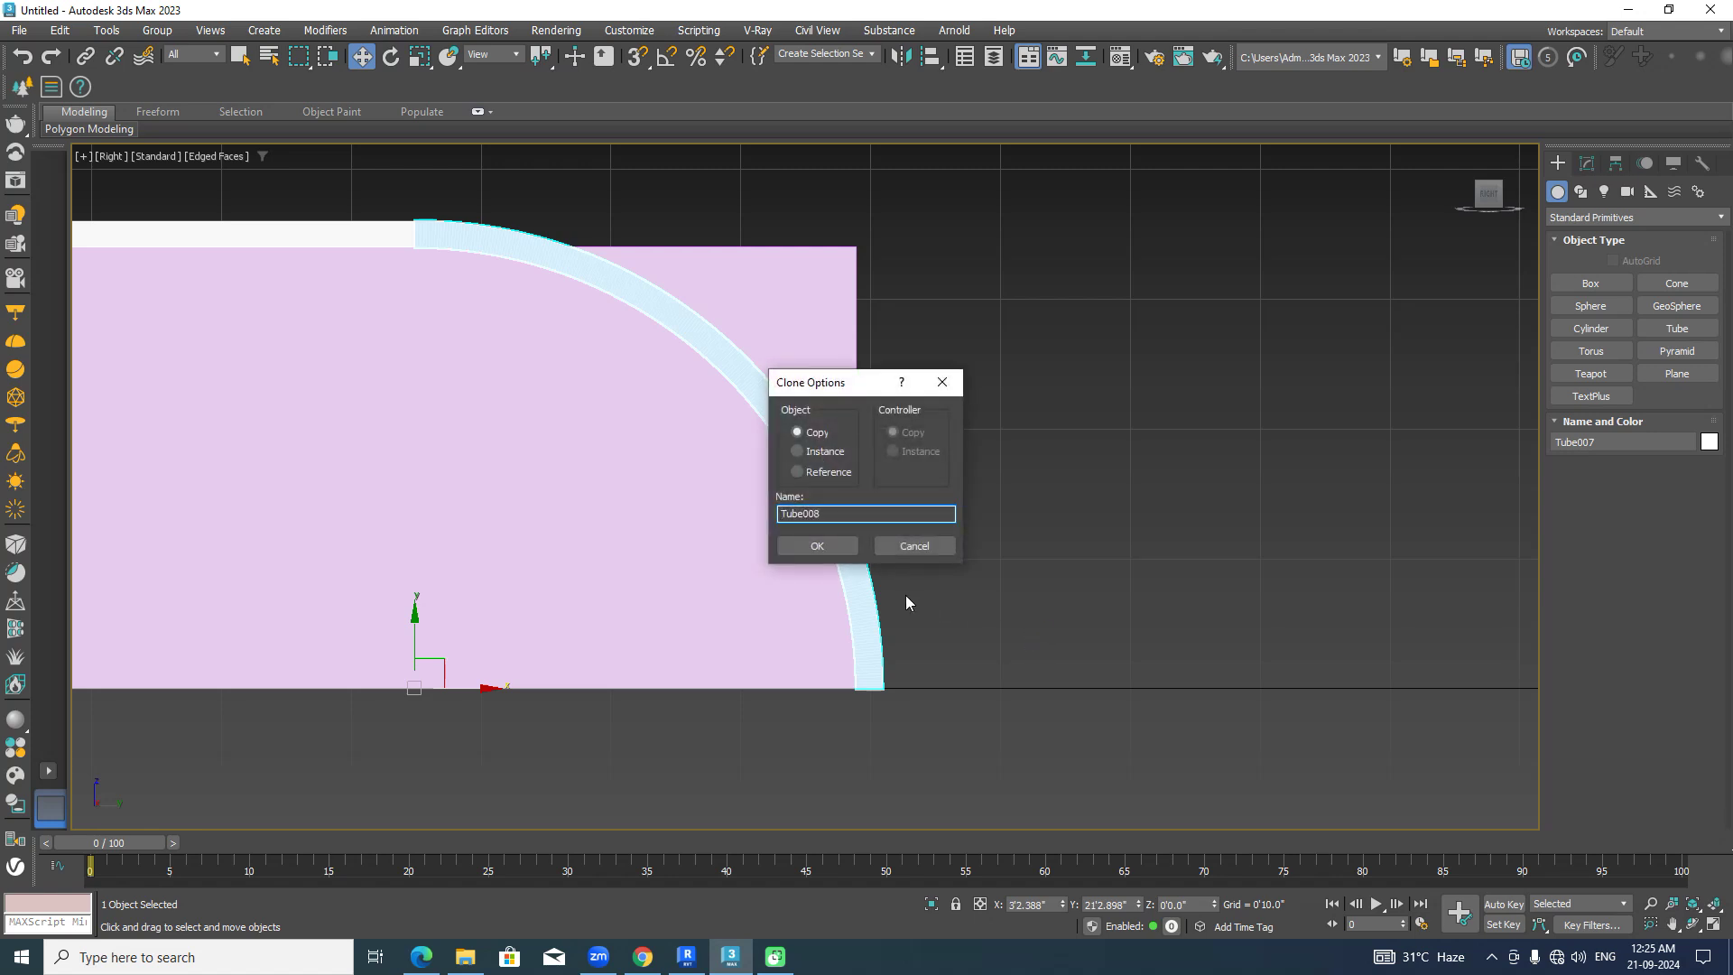
{"action": "left_click", "coordinate": [834, 552]}
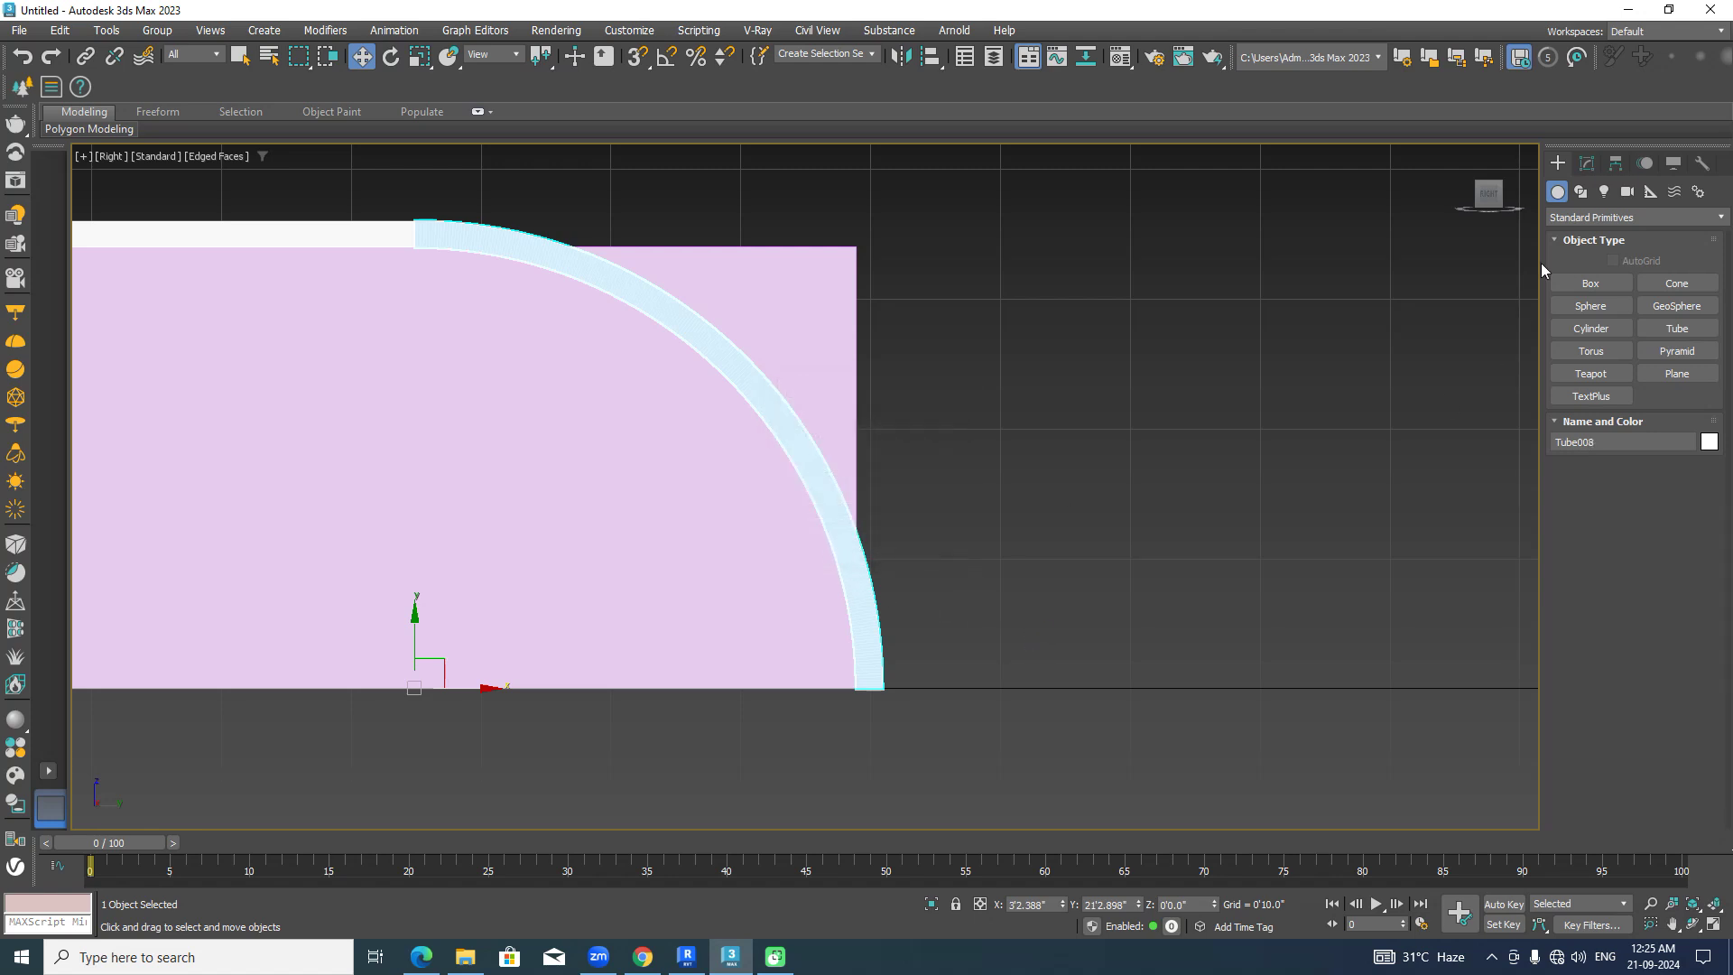
{"action": "left_click", "coordinate": [1588, 166]}
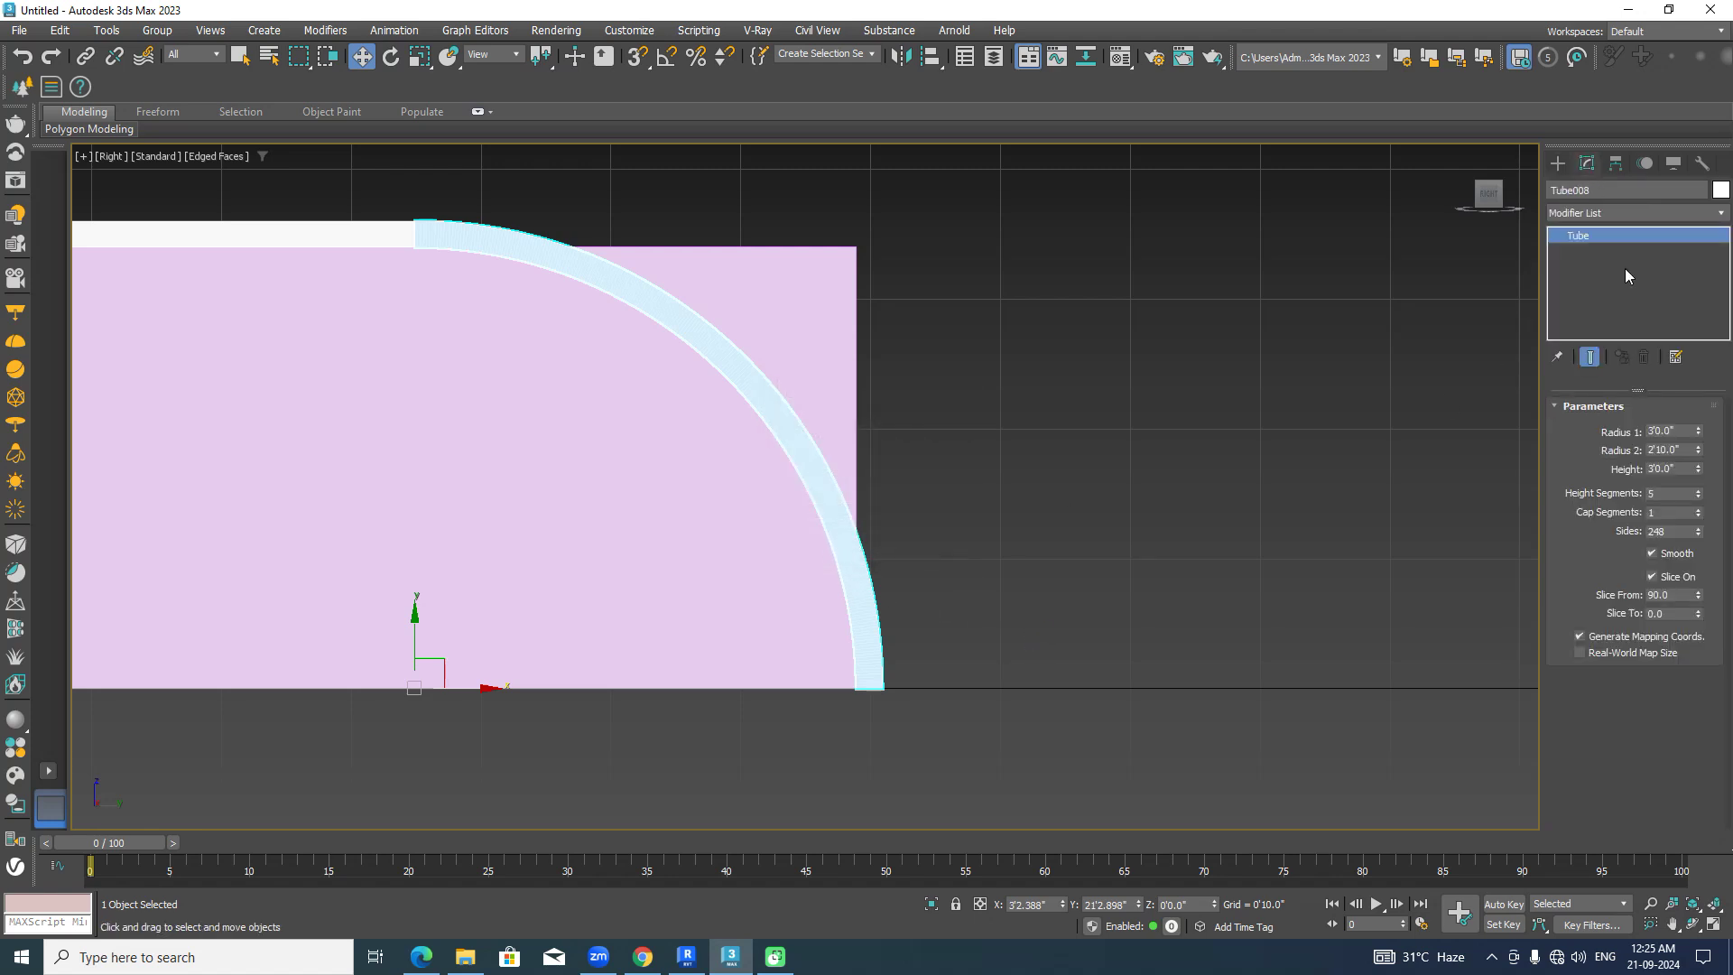
{"action": "left_click_drag", "start_coordinate": [1700, 435], "coordinate": [1715, 386]}
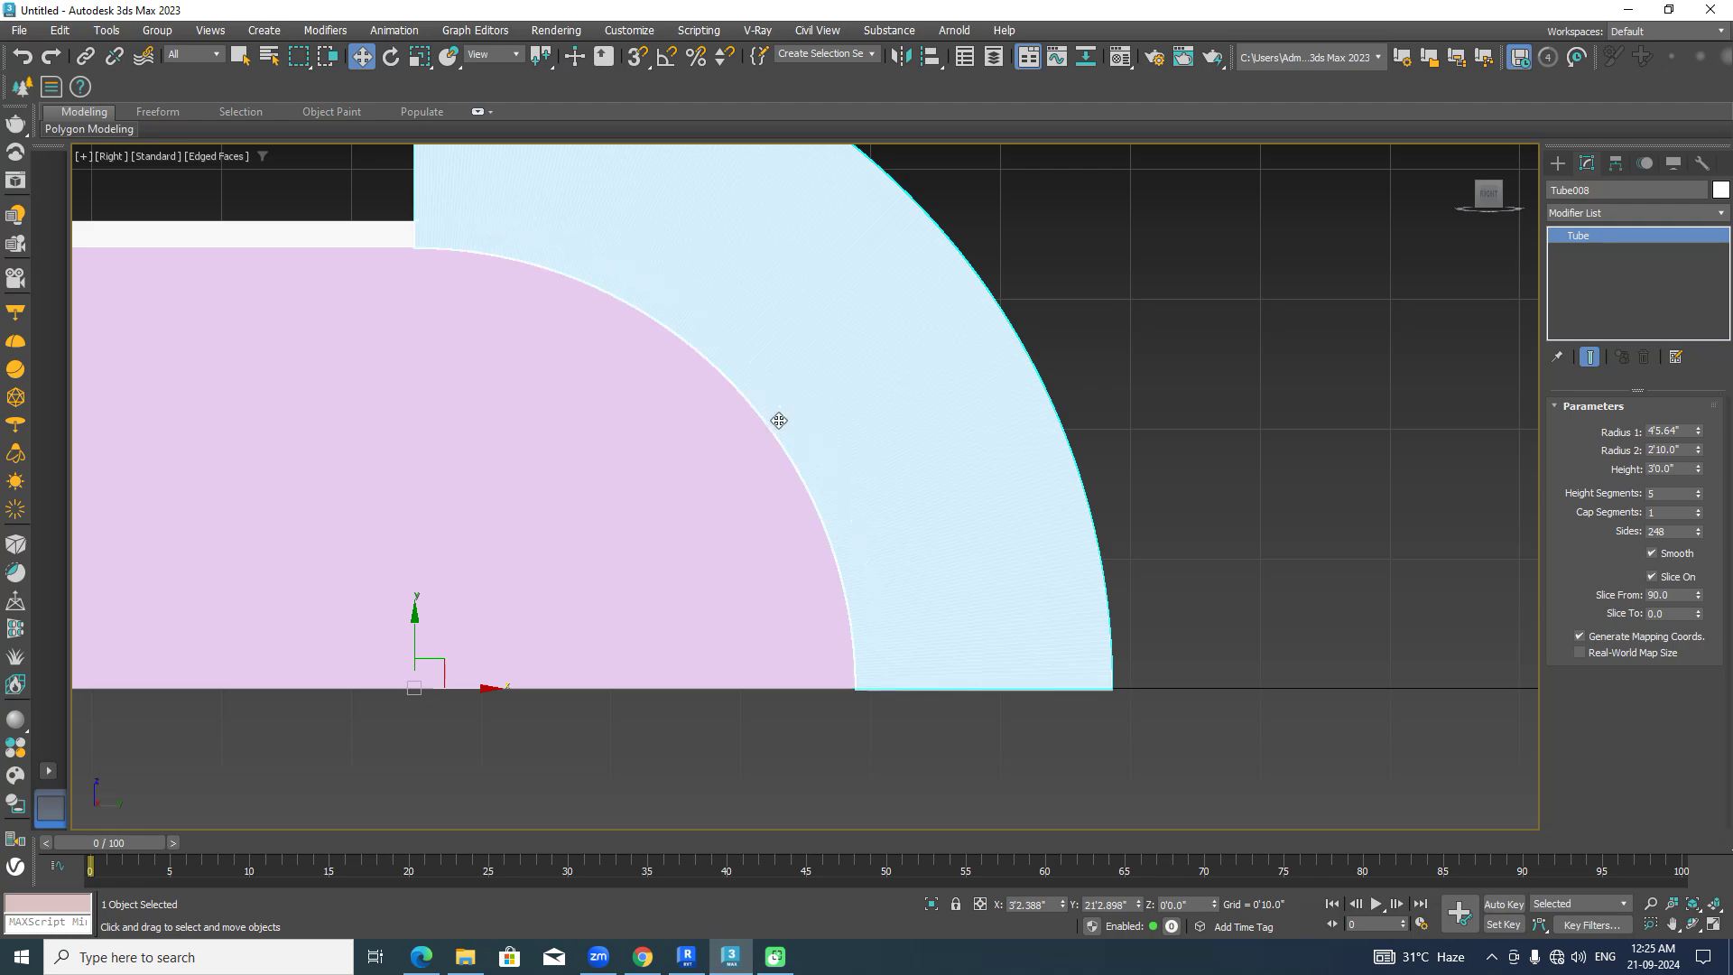
{"action": "middle_click_drag", "start_coordinate": [777, 430], "coordinate": [820, 458], "text": "alt"}
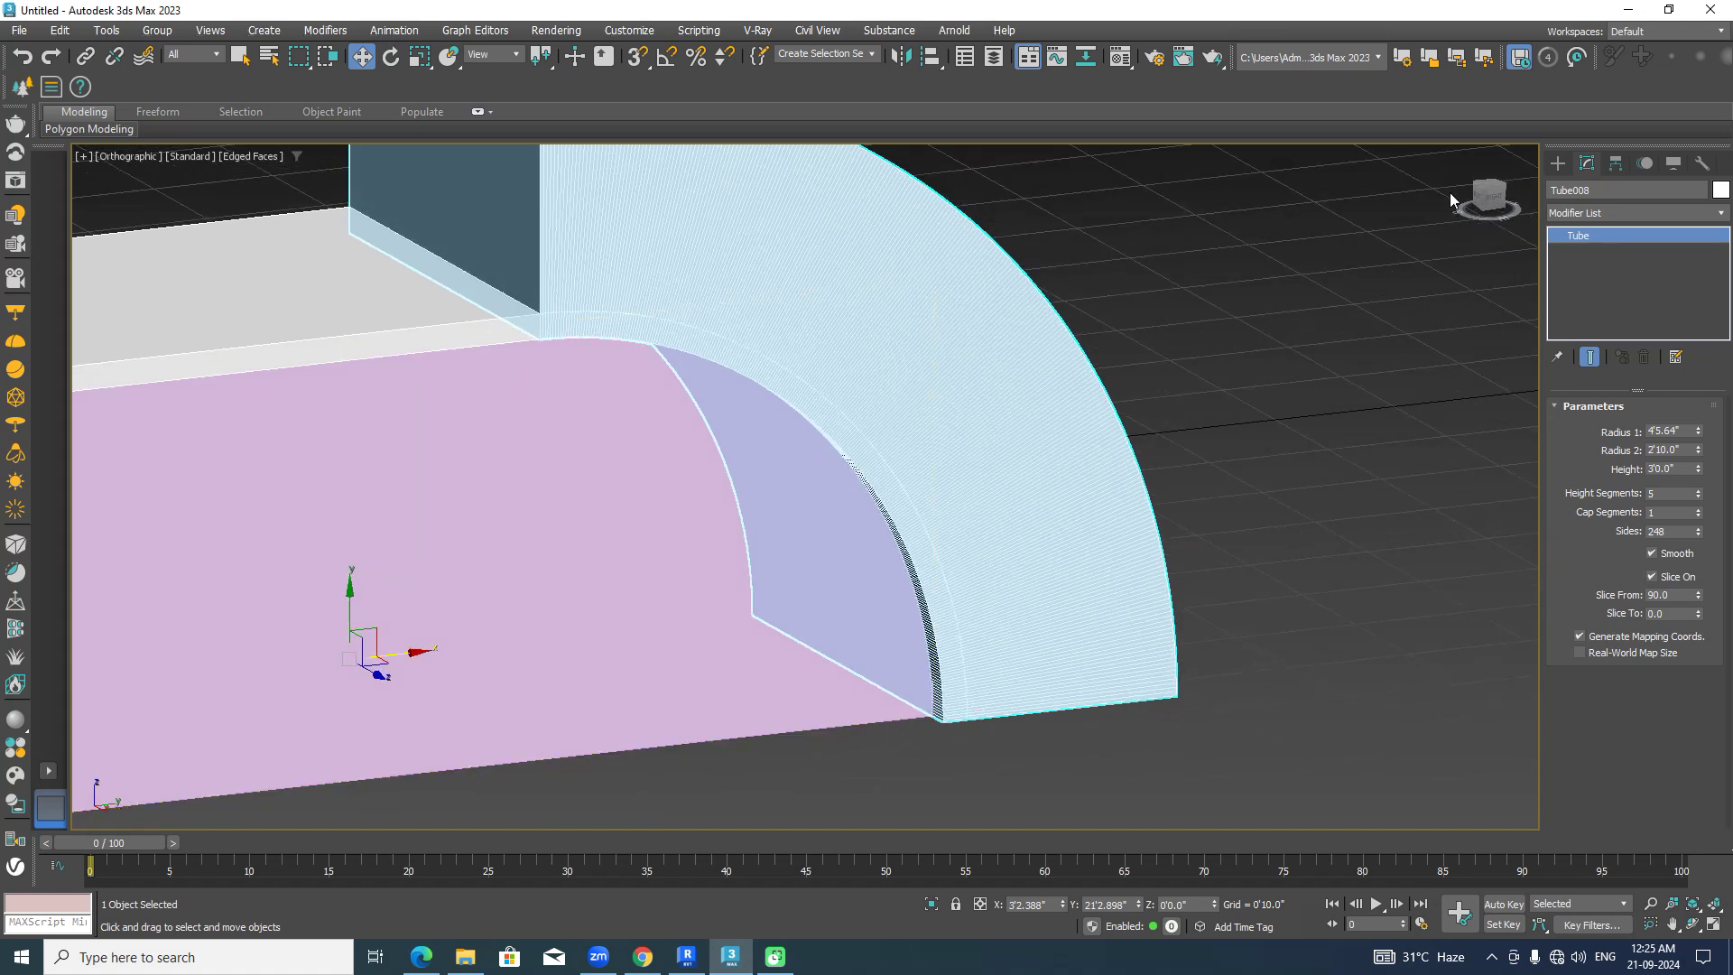
Subtract the enlarged quarter tube from the long side panel with ProBoolean, return to Standard Primitives and clear the selection.
{"action": "left_click", "coordinate": [1558, 162]}
{"action": "left_click", "coordinate": [1336, 364]}
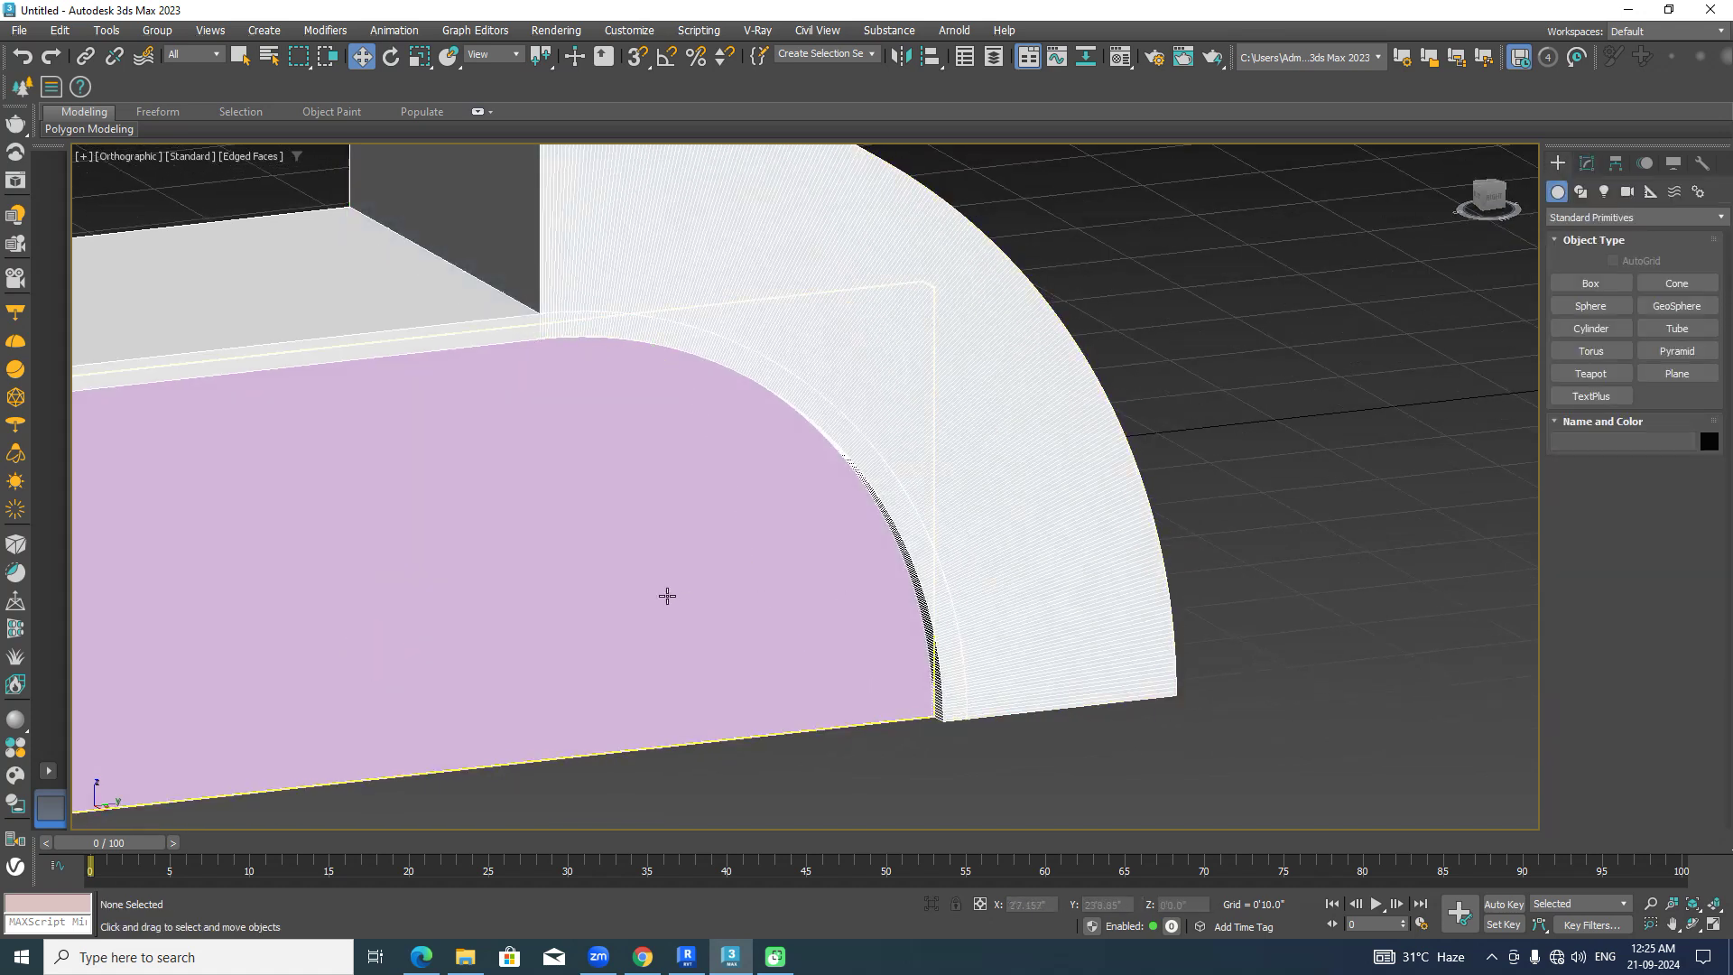
{"action": "left_click", "coordinate": [668, 597]}
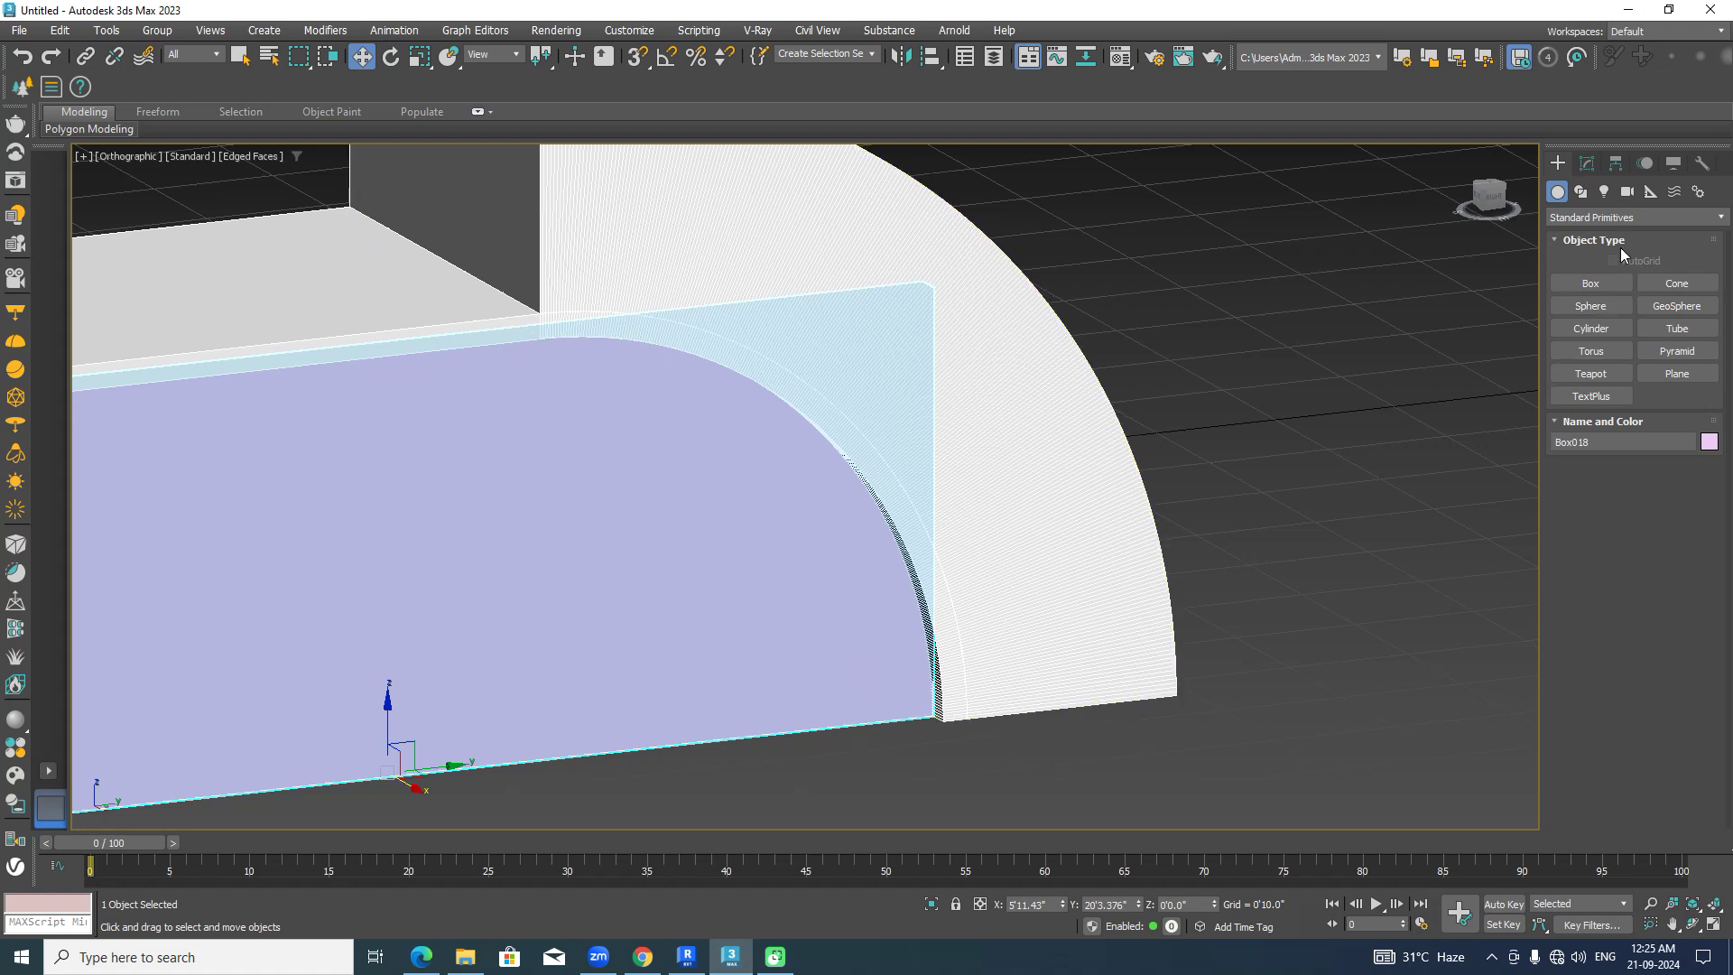
{"action": "left_click", "coordinate": [1616, 218]}
{"action": "left_click", "coordinate": [1599, 269]}
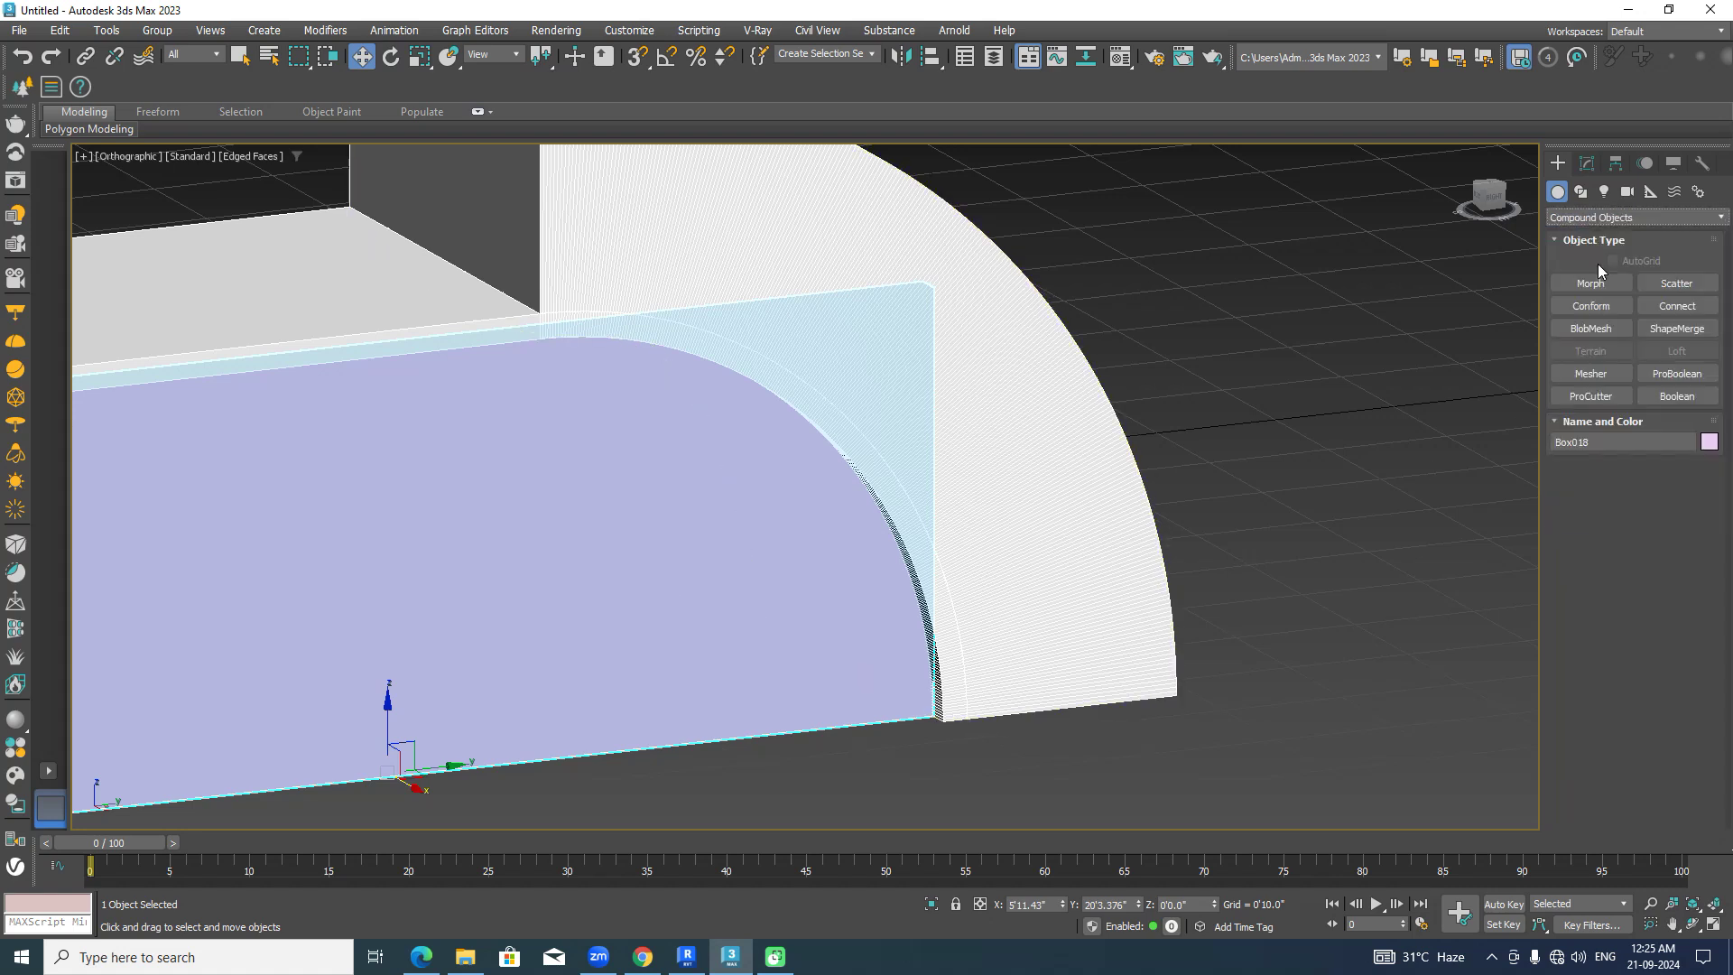
{"action": "left_click", "coordinate": [1677, 373]}
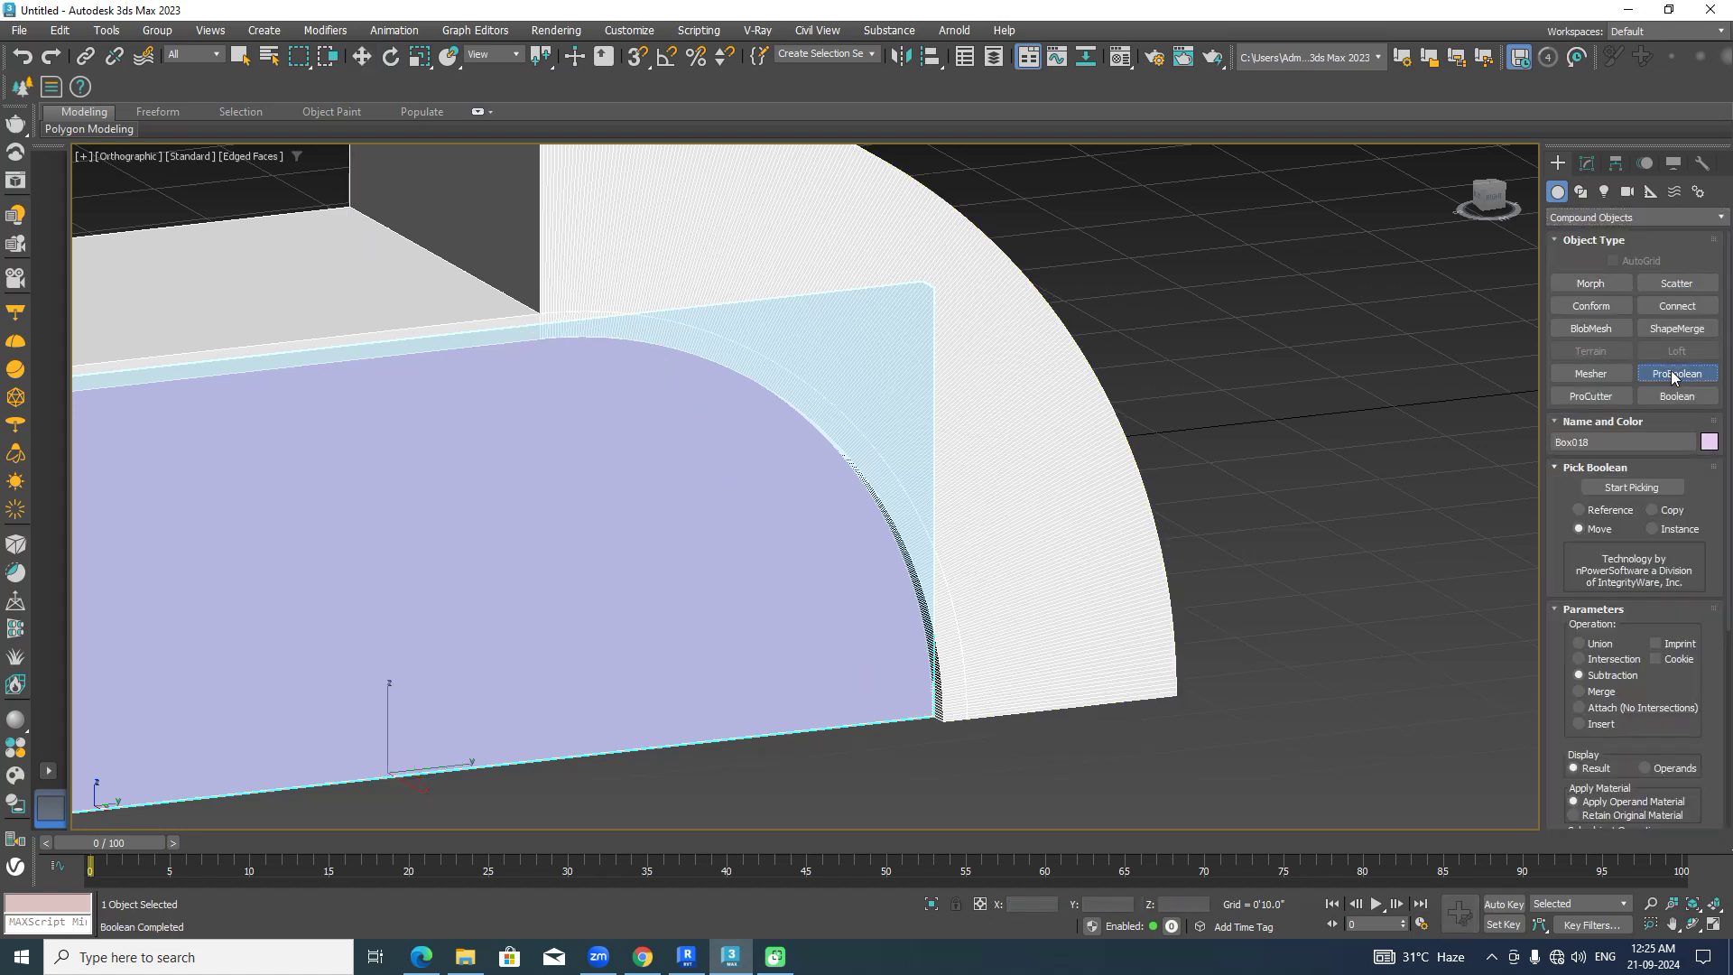
{"action": "left_click", "coordinate": [1632, 487]}
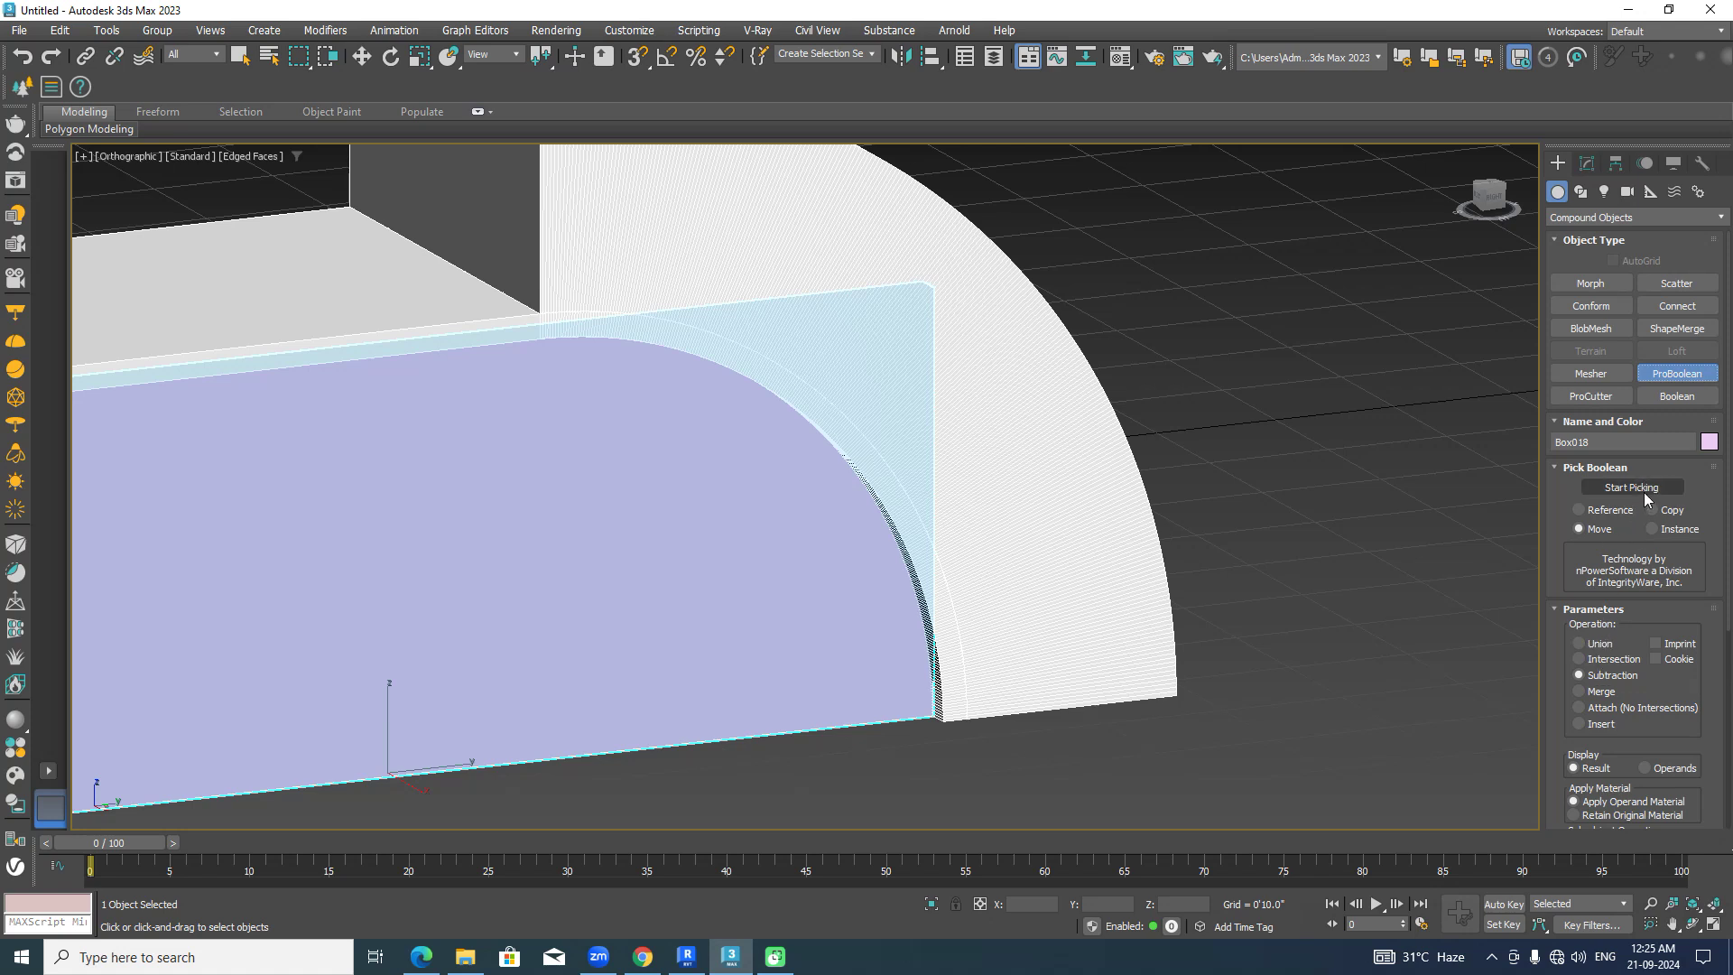
{"action": "left_click", "coordinate": [1009, 331]}
{"action": "scroll", "coordinate": [1035, 334], "scroll_direction": "down", "scroll_amount": 2}
{"action": "left_click", "coordinate": [1595, 219]}
{"action": "left_click", "coordinate": [1587, 235]}
{"action": "left_click", "coordinate": [1354, 373]}
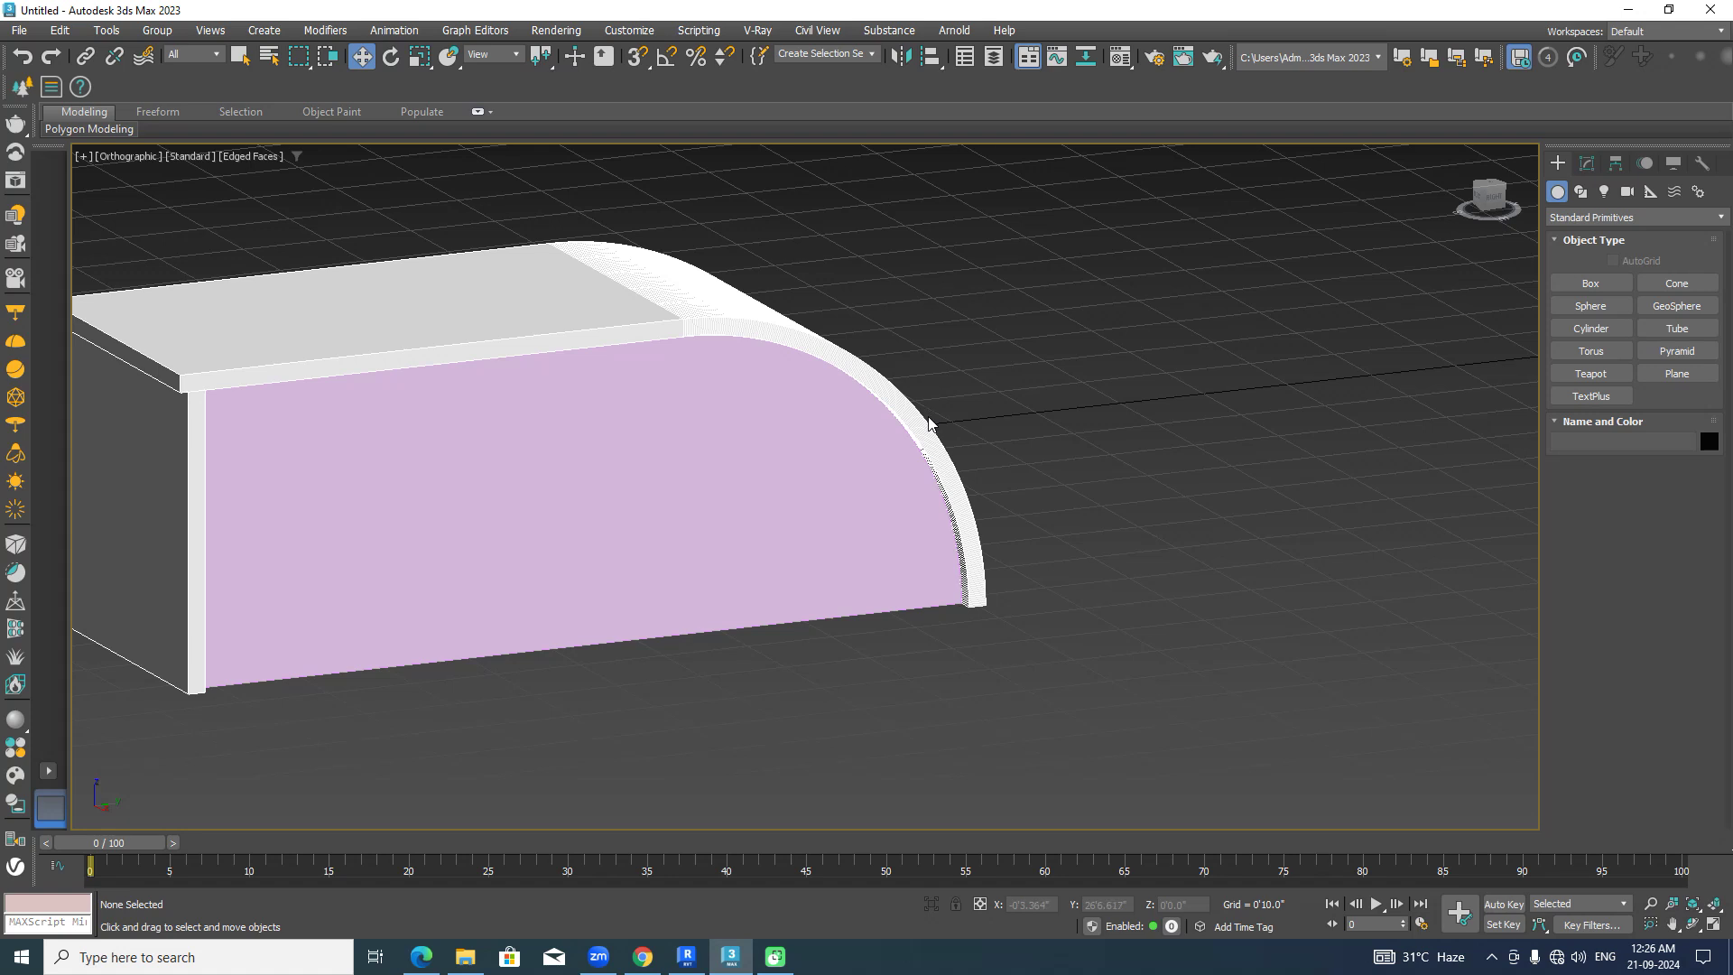
Try to recolour the long side panel using the Object Color palette.
{"action": "left_click", "coordinate": [922, 426]}
{"action": "left_click", "coordinate": [1040, 398]}
{"action": "scroll", "coordinate": [1037, 401], "scroll_direction": "down", "scroll_amount": 4}
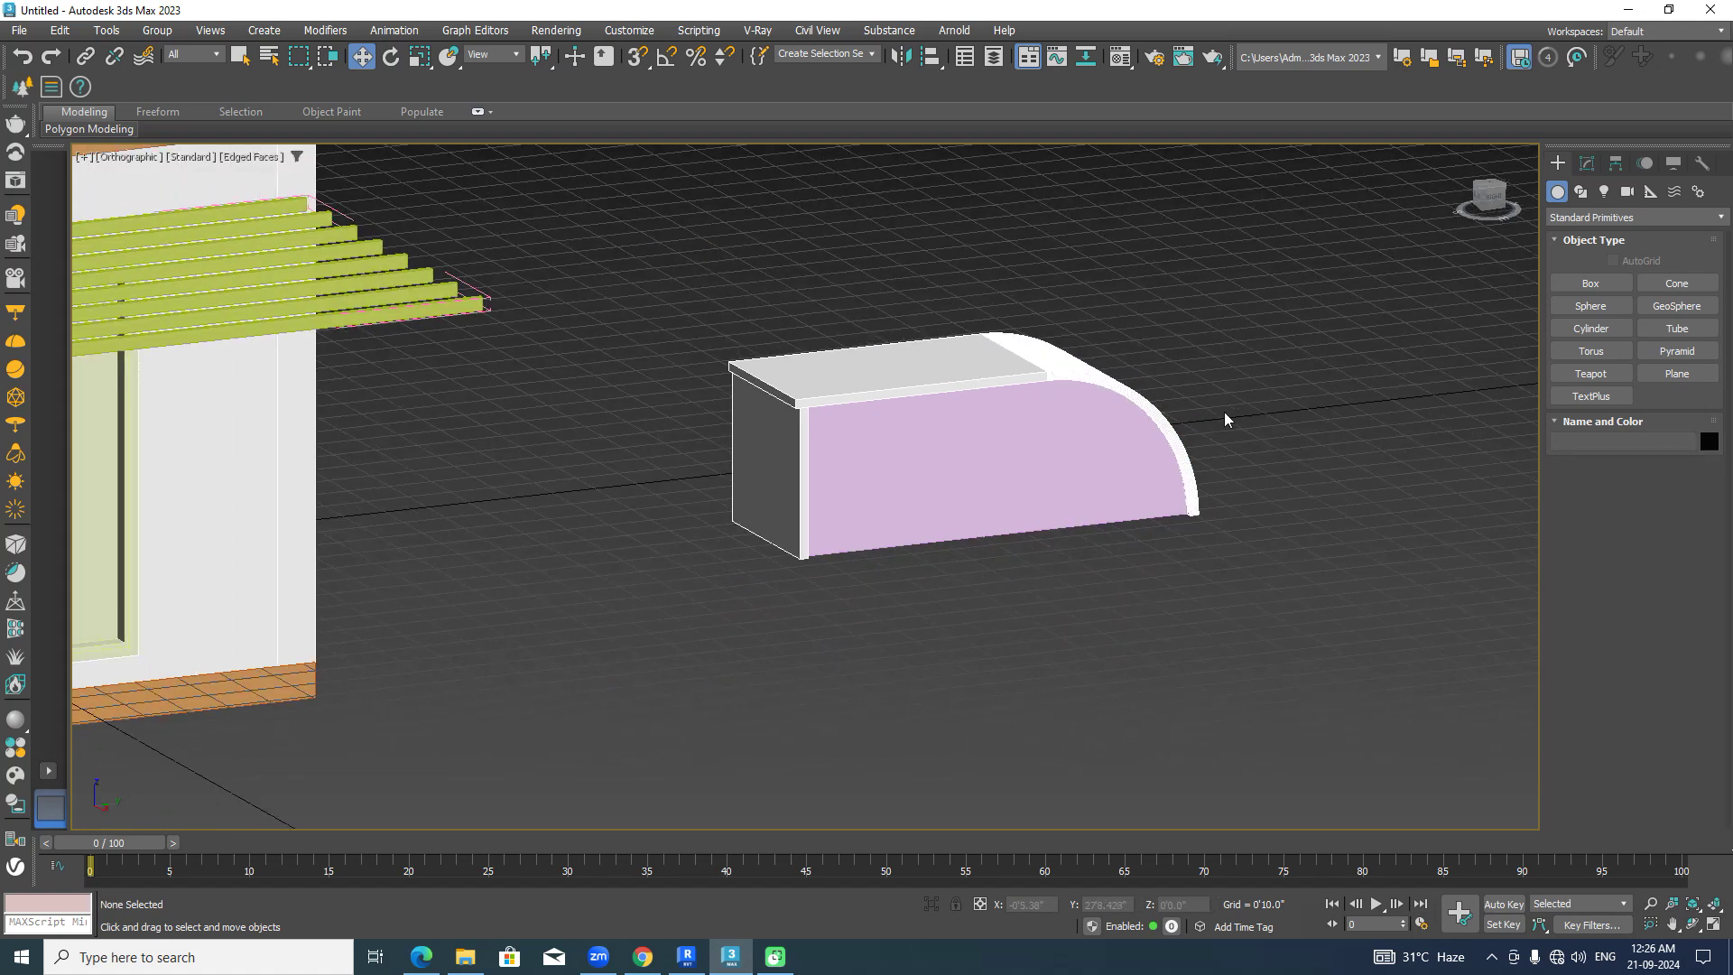
{"action": "left_click", "coordinate": [1078, 479]}
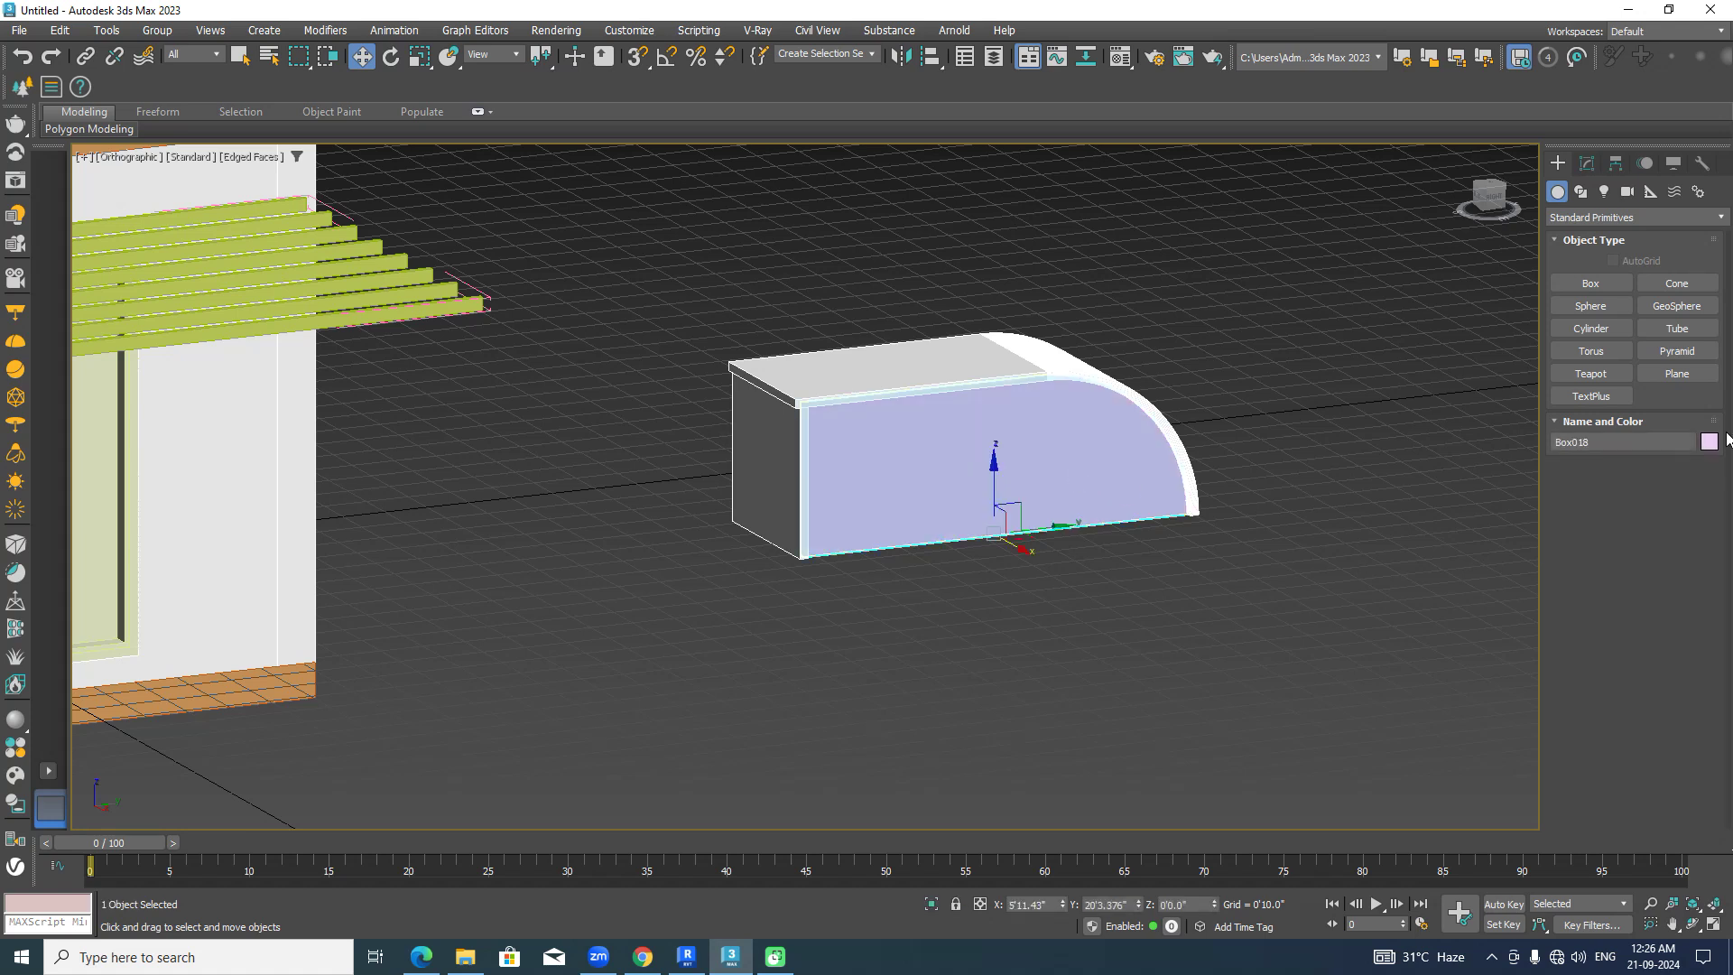
{"action": "left_click", "coordinate": [1709, 441]}
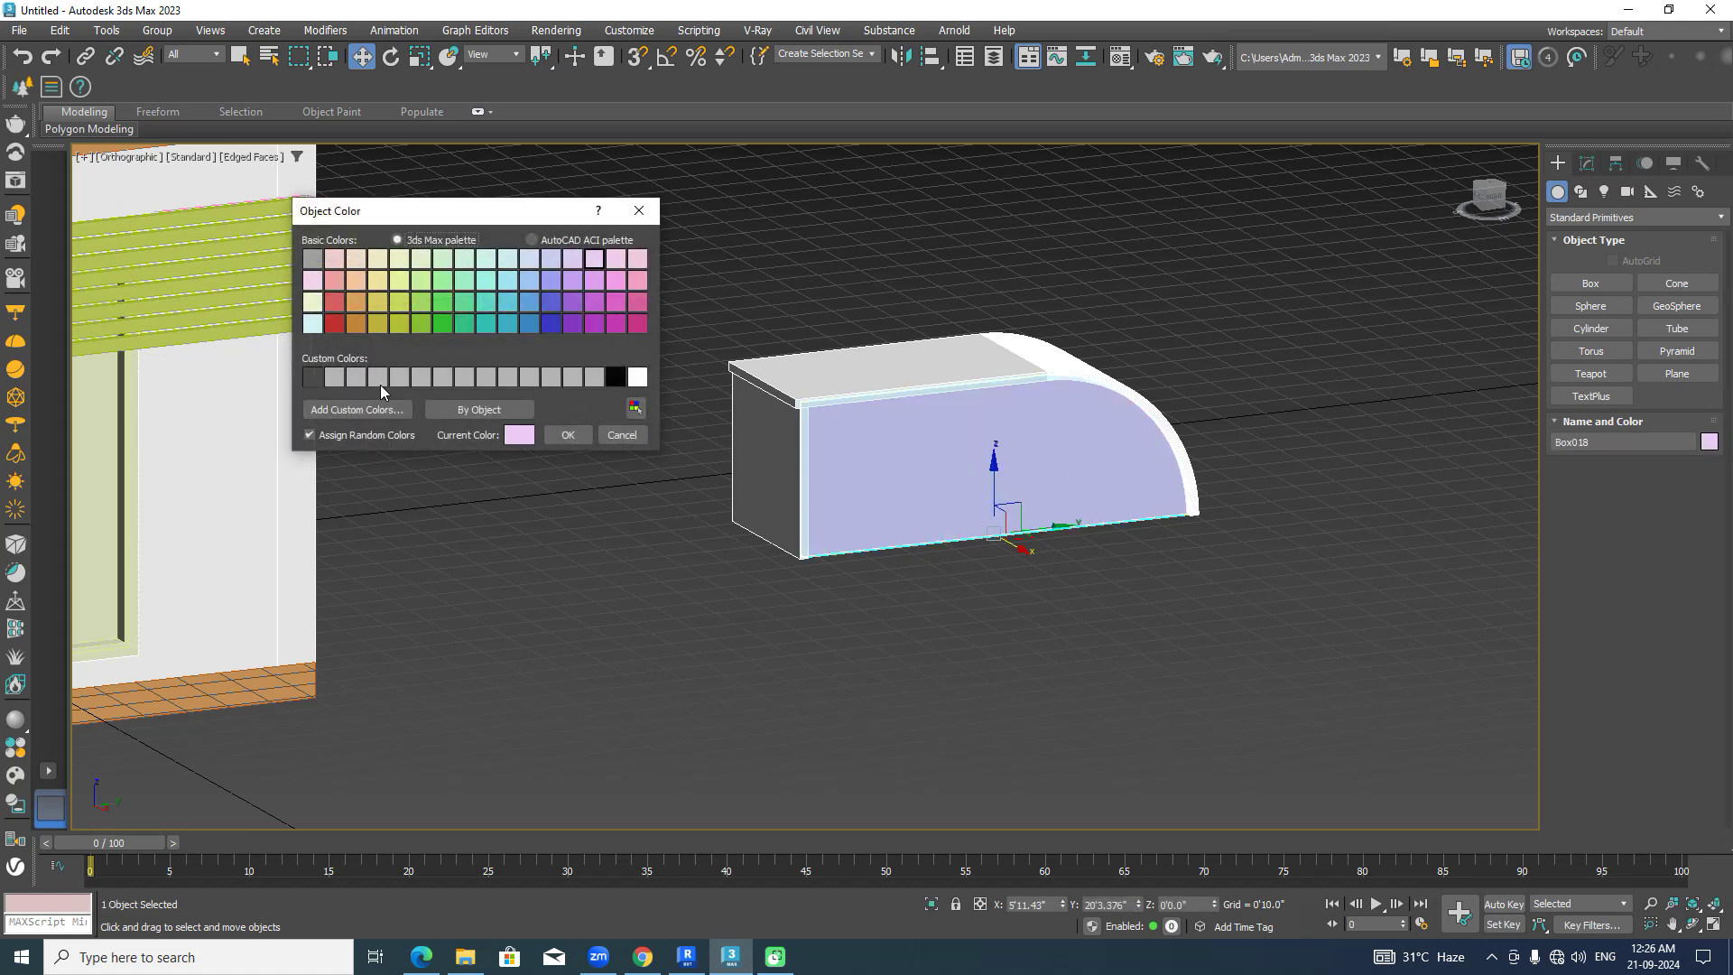
{"action": "left_click", "coordinate": [552, 435]}
{"action": "left_click", "coordinate": [1103, 643]}
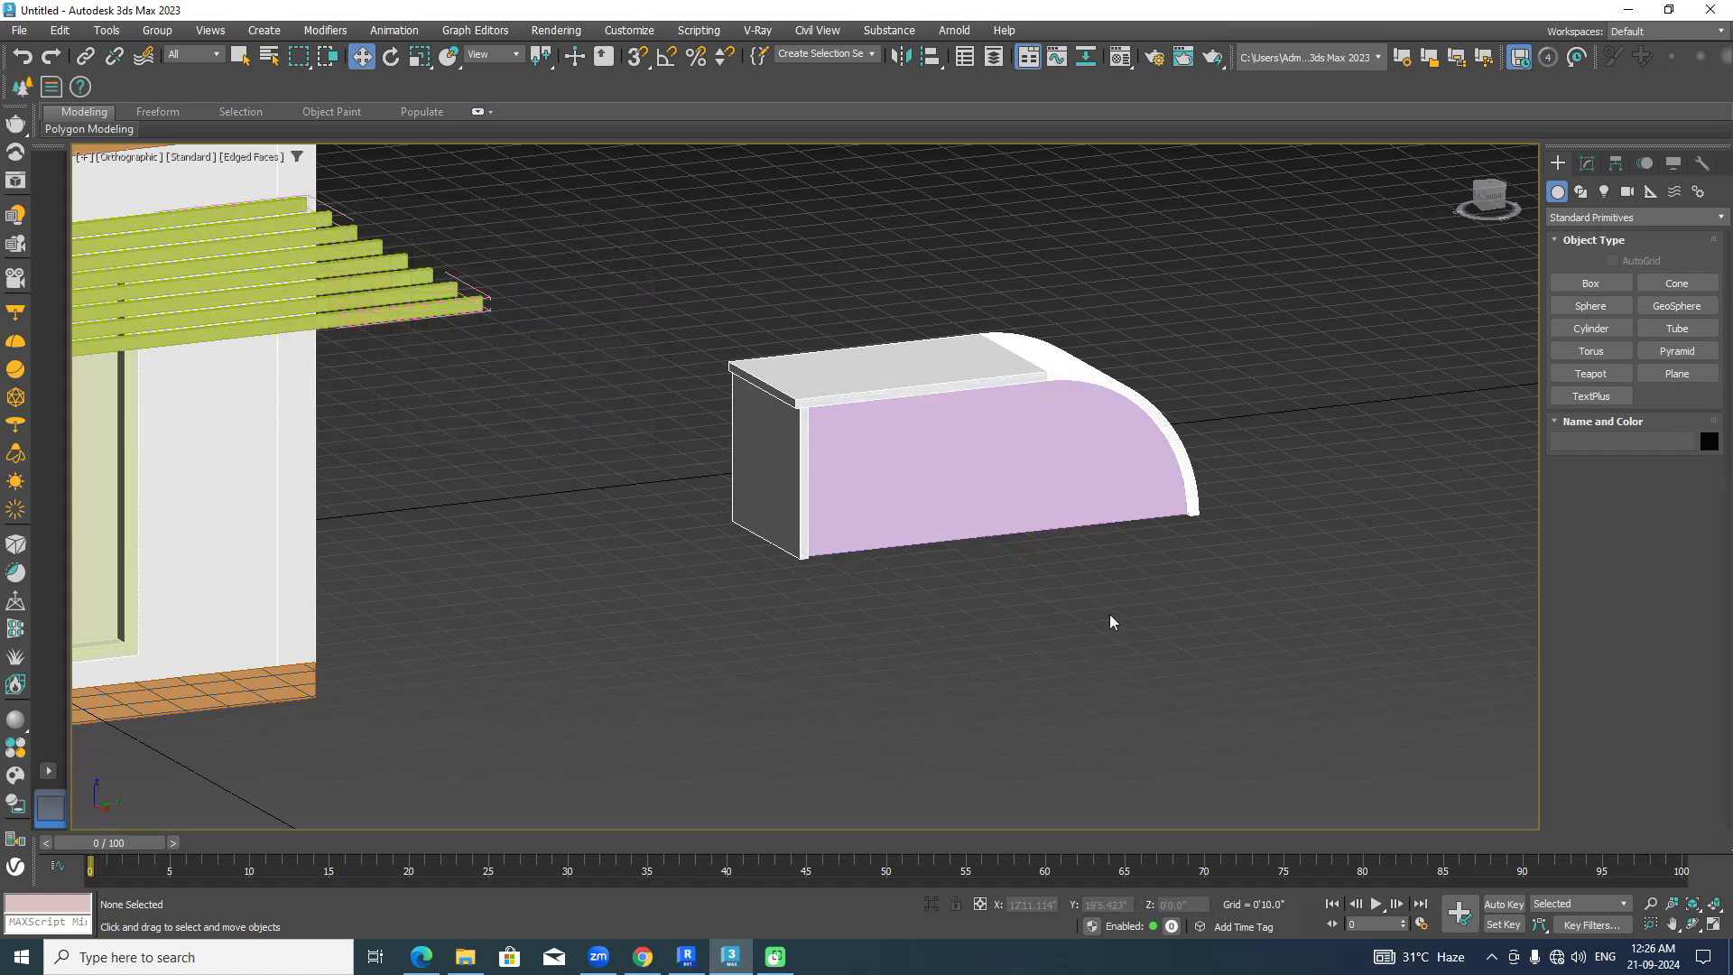
Set the long side panel's object color to the dark grey custom color and deselect it.
{"action": "scroll", "coordinate": [1112, 560], "scroll_direction": "up", "scroll_amount": 4}
{"action": "left_click", "coordinate": [1059, 432]}
{"action": "left_click", "coordinate": [1710, 441]}
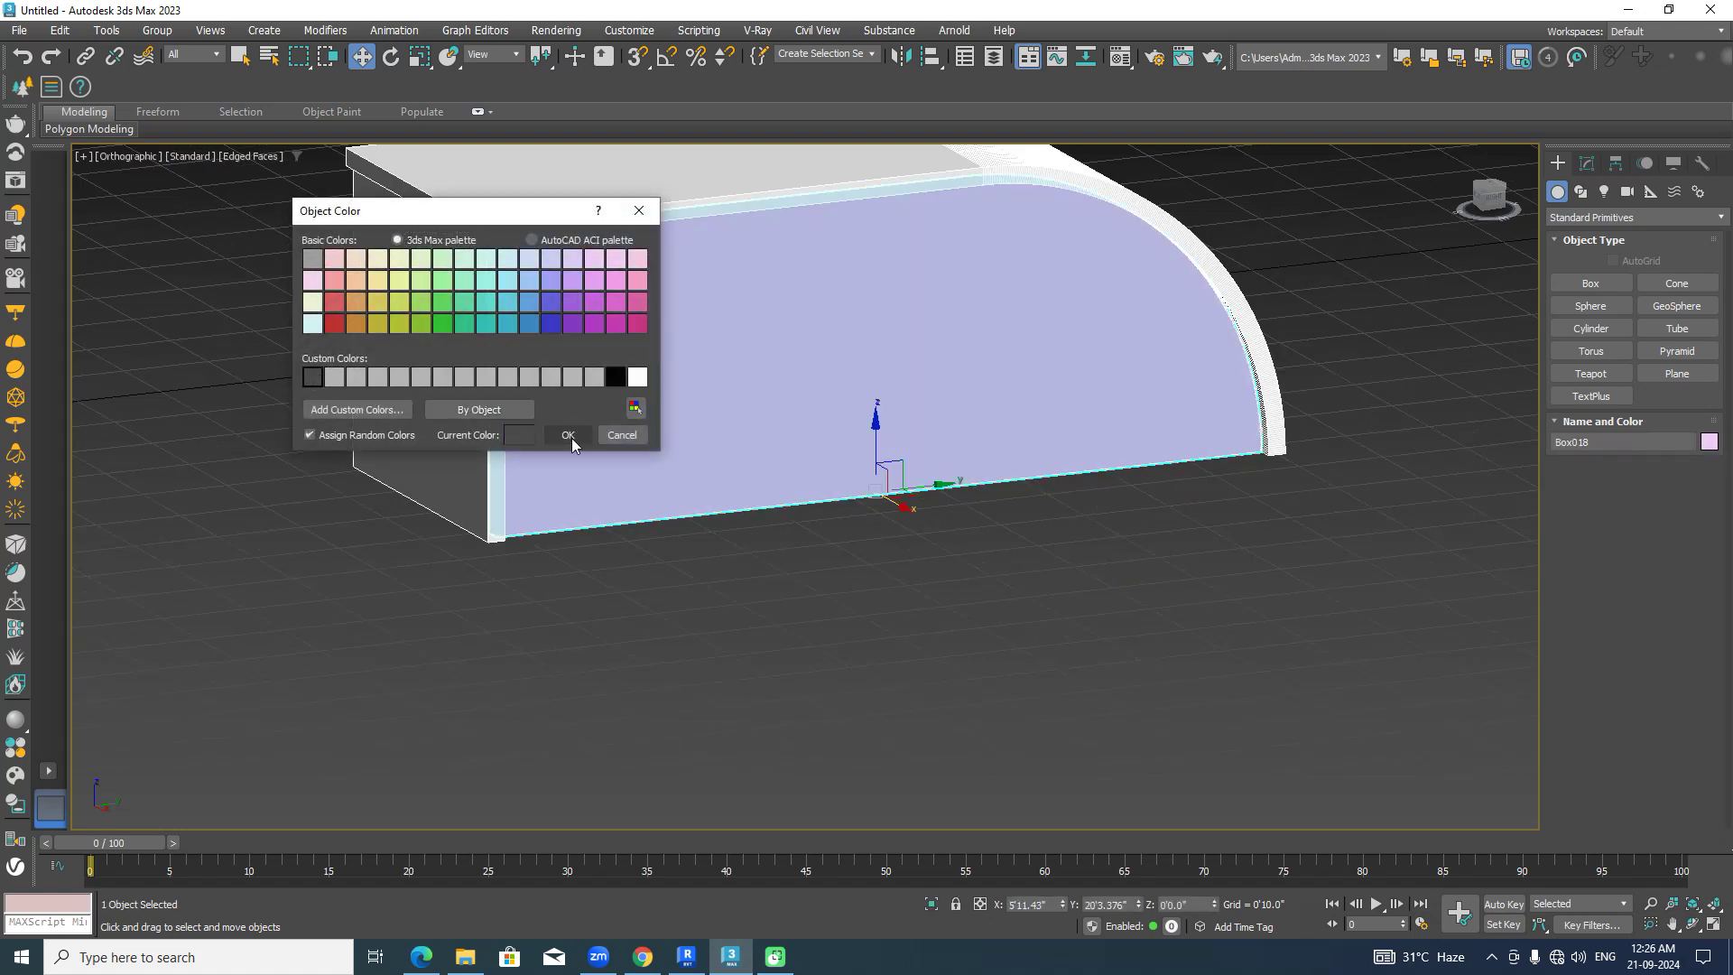
{"action": "left_click", "coordinate": [568, 434]}
{"action": "left_click", "coordinate": [1002, 560]}
{"action": "middle_click_drag", "start_coordinate": [1002, 560], "coordinate": [1103, 621]}
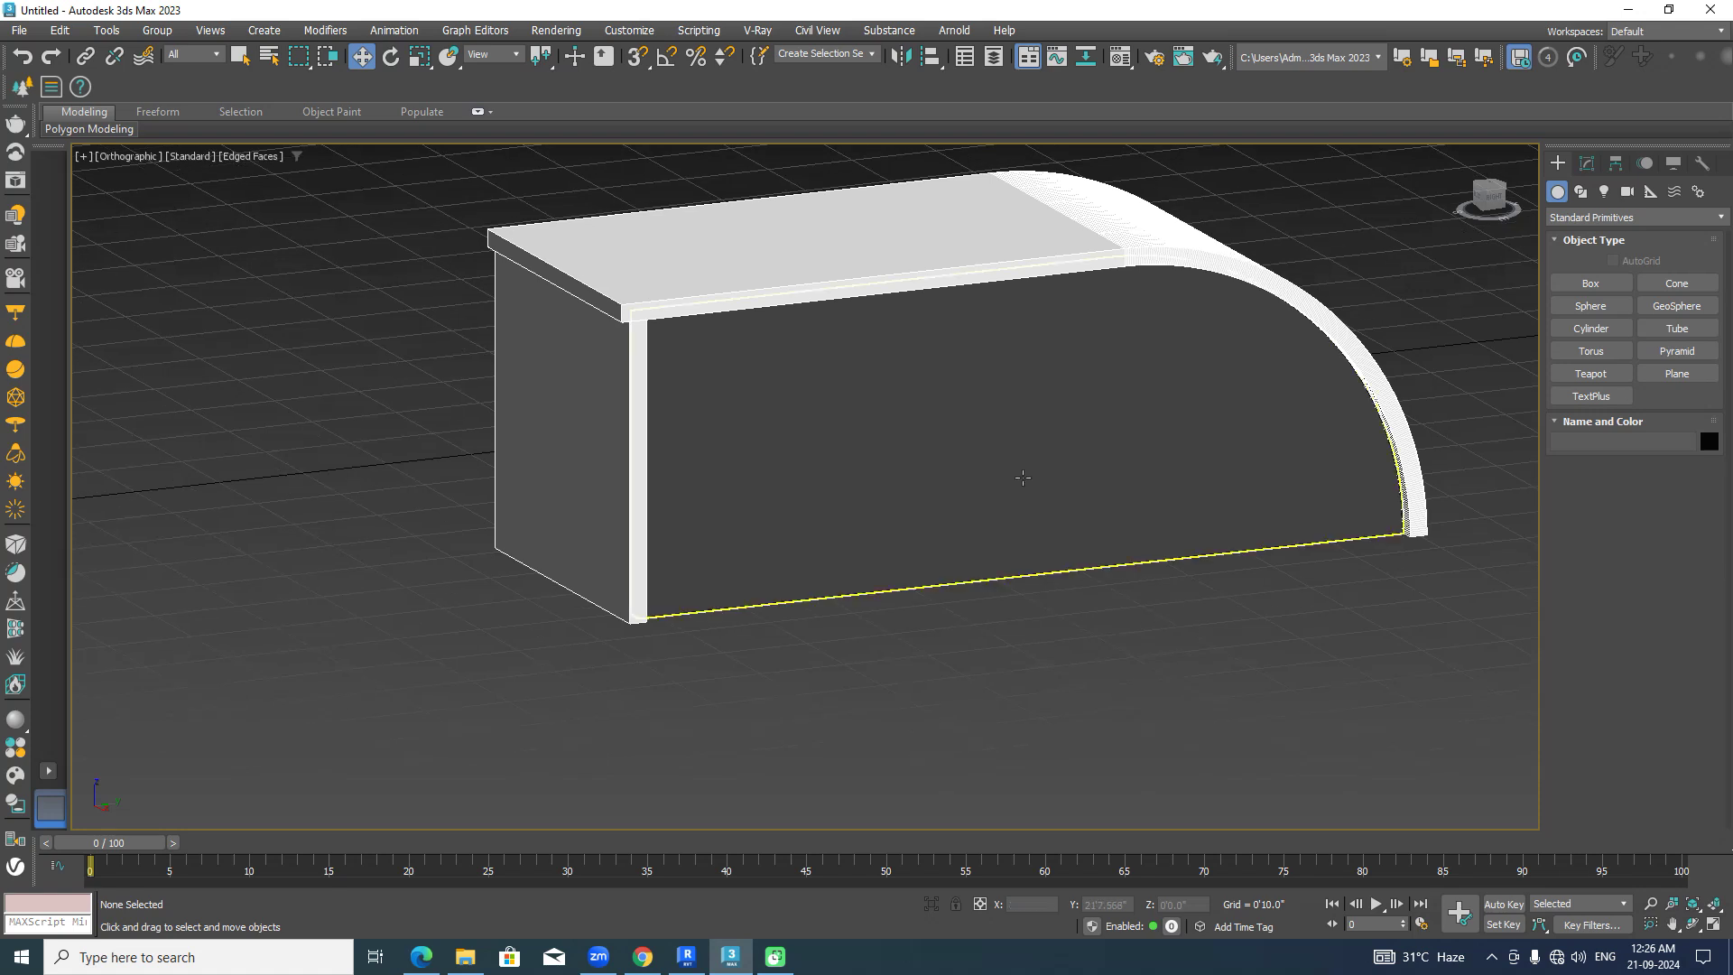
Isolate the dark grey long side panel and clear the selection.
{"action": "left_click", "coordinate": [1150, 487]}
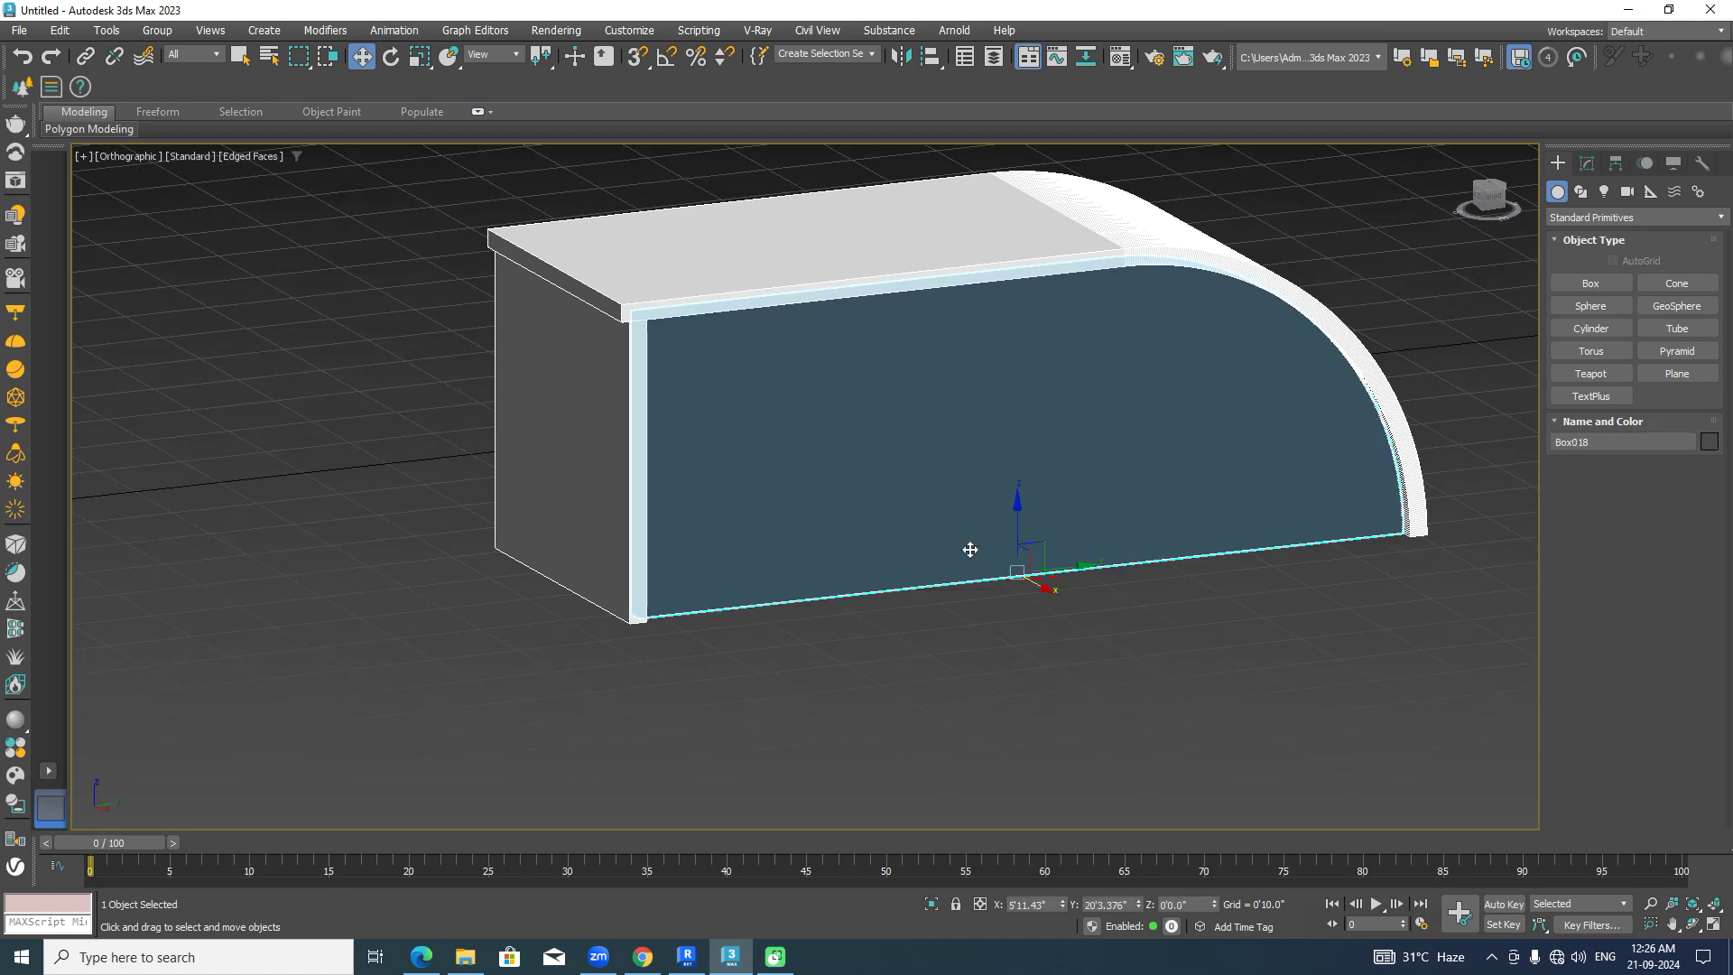
{"action": "left_click", "coordinate": [931, 903]}
{"action": "left_click", "coordinate": [1313, 691]}
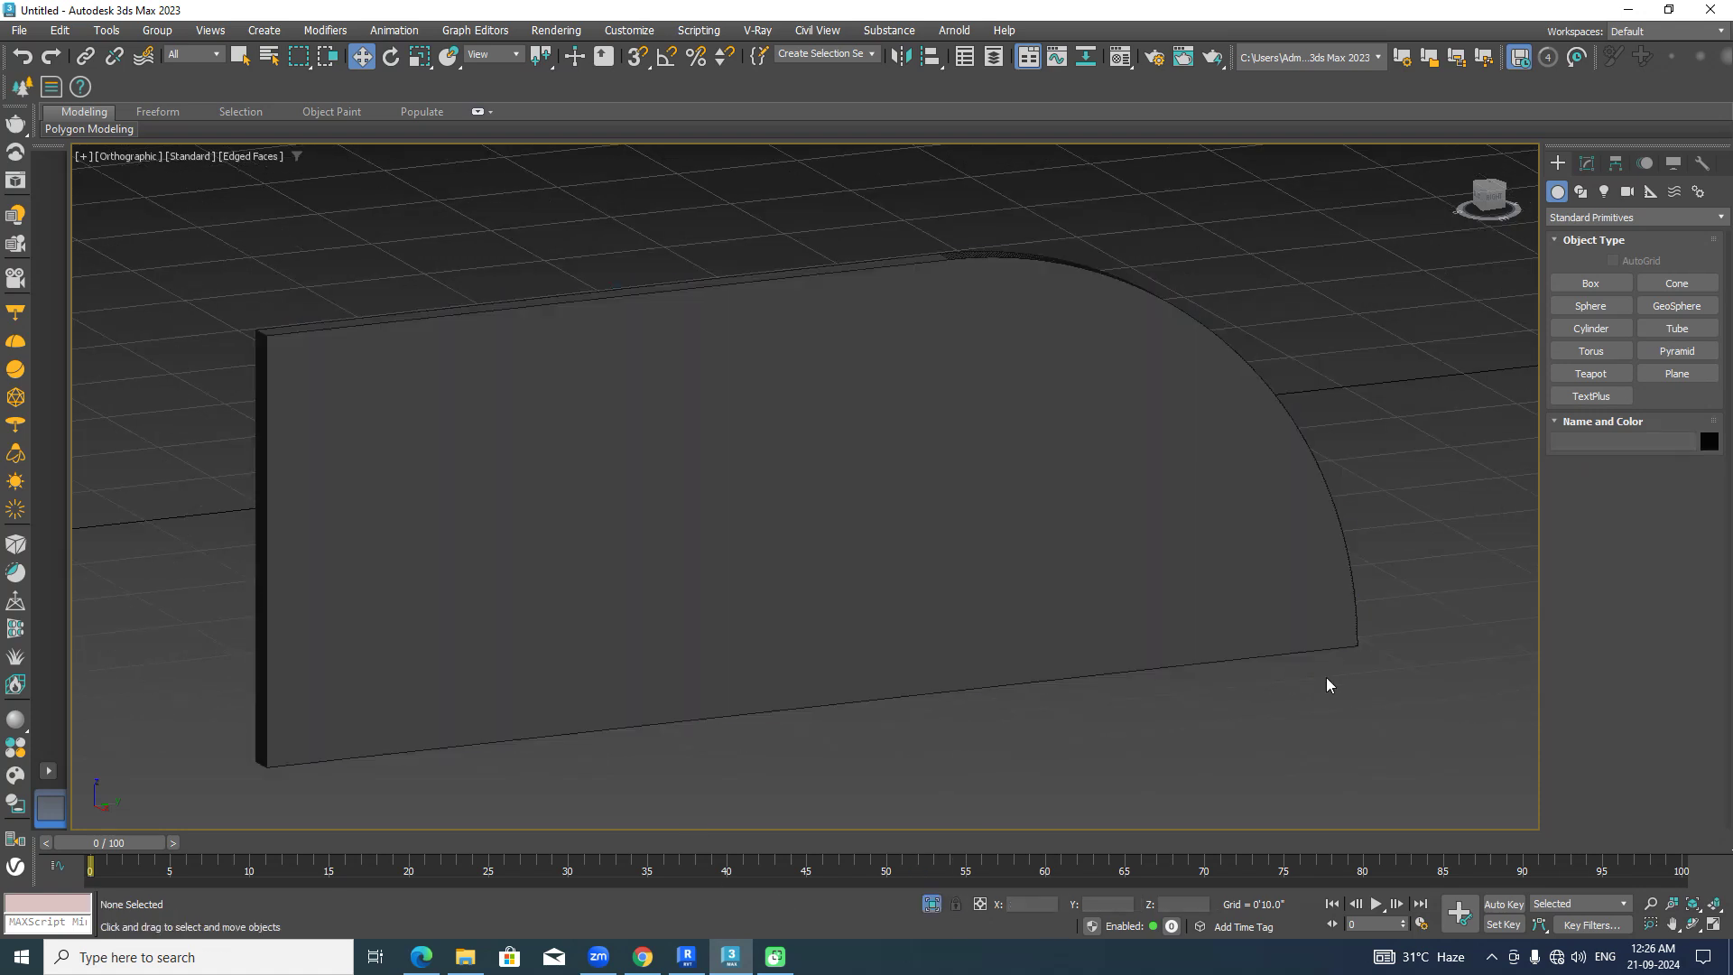
With snapping on, draw a thin box strip along the panel's base, about 7'7" long, 1" wide and 1" high, and turn snapping off.
{"action": "left_click", "coordinate": [1590, 283]}
{"action": "middle_click_drag", "start_coordinate": [1189, 622], "coordinate": [1174, 514]}
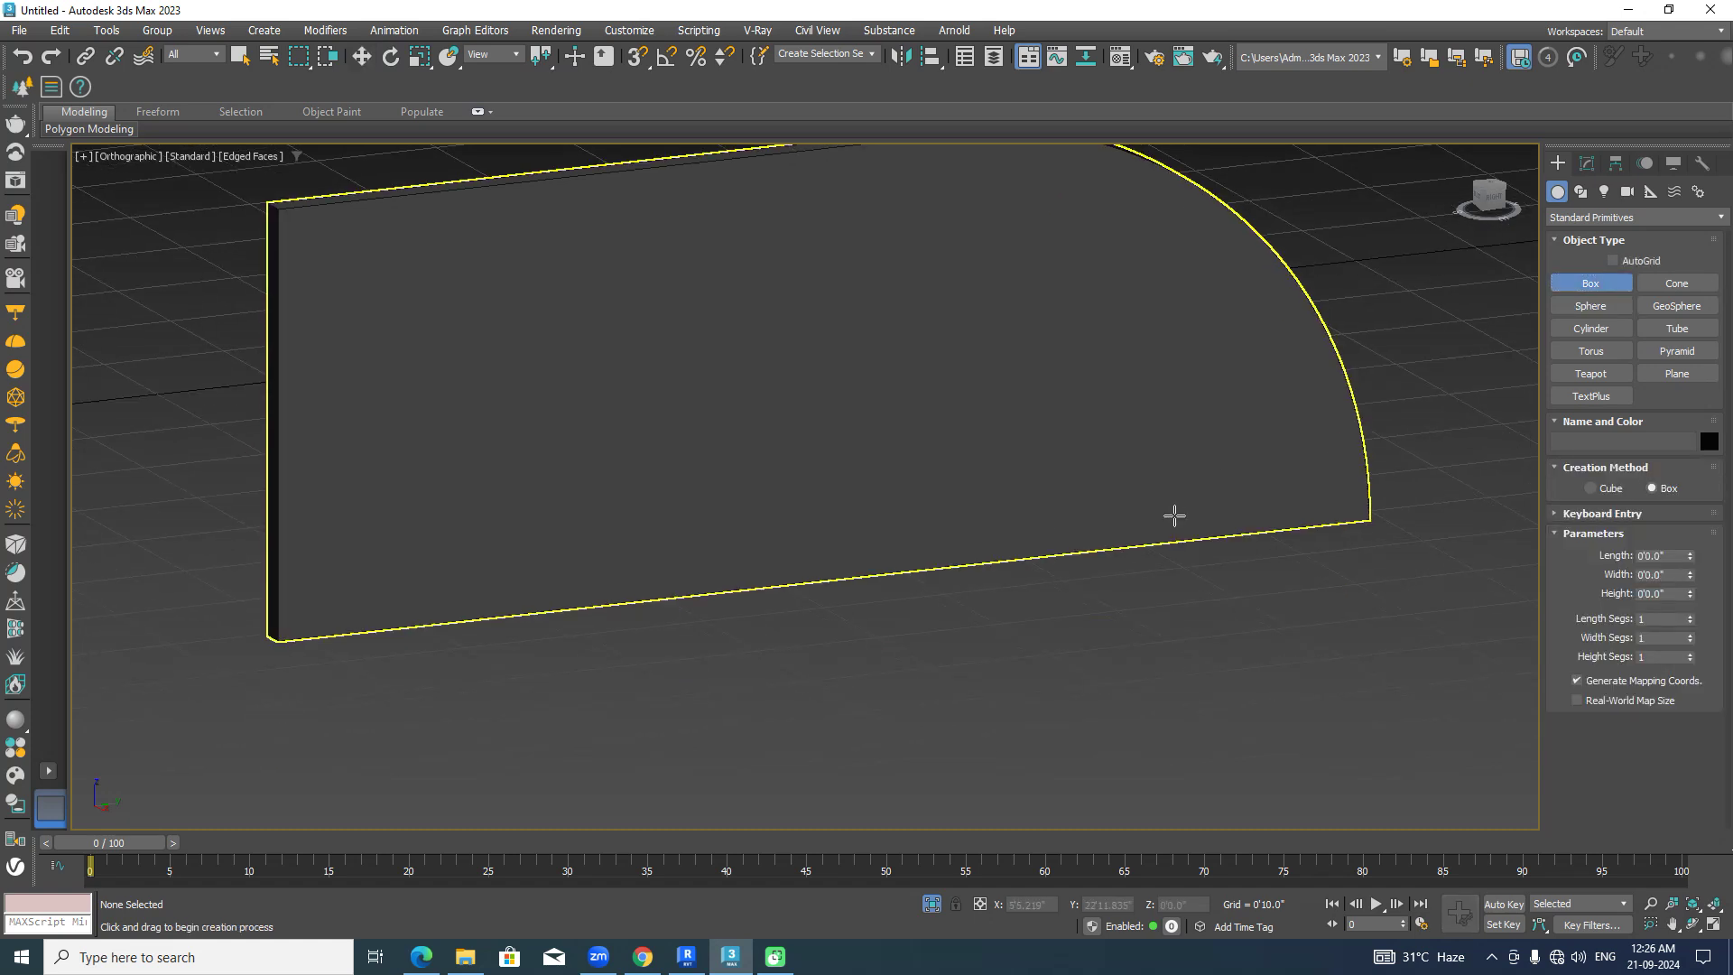
{"action": "left_click", "coordinate": [637, 56]}
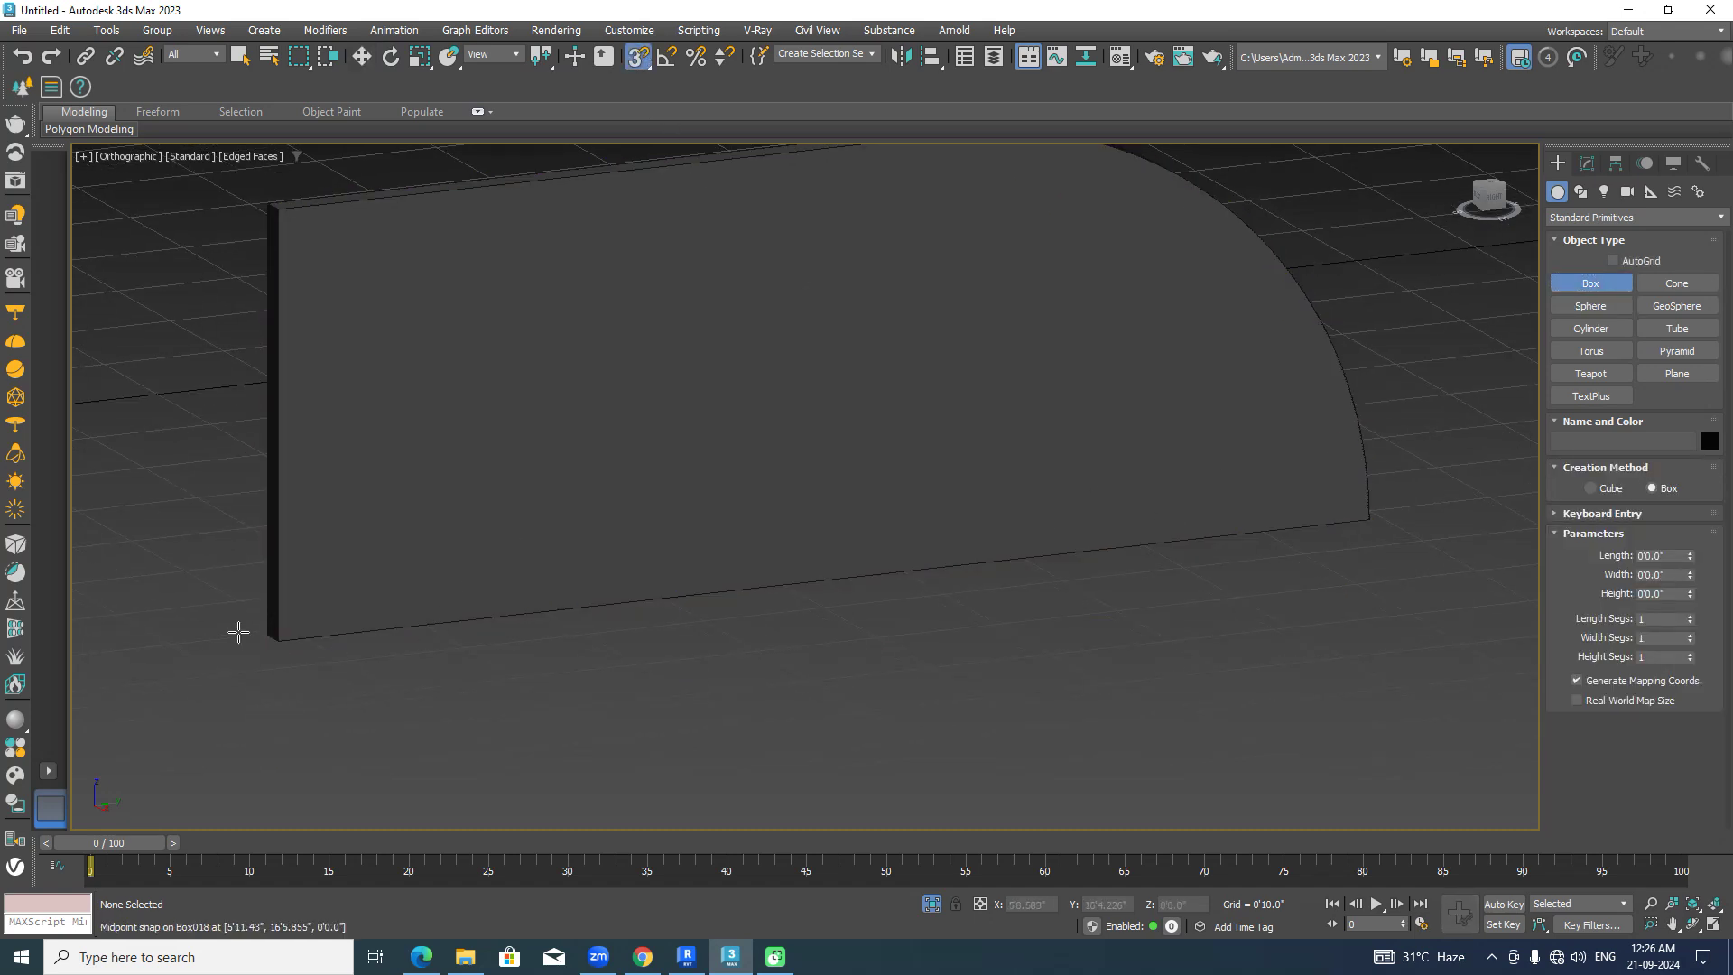
{"action": "left_click_drag", "start_coordinate": [268, 635], "coordinate": [1362, 511]}
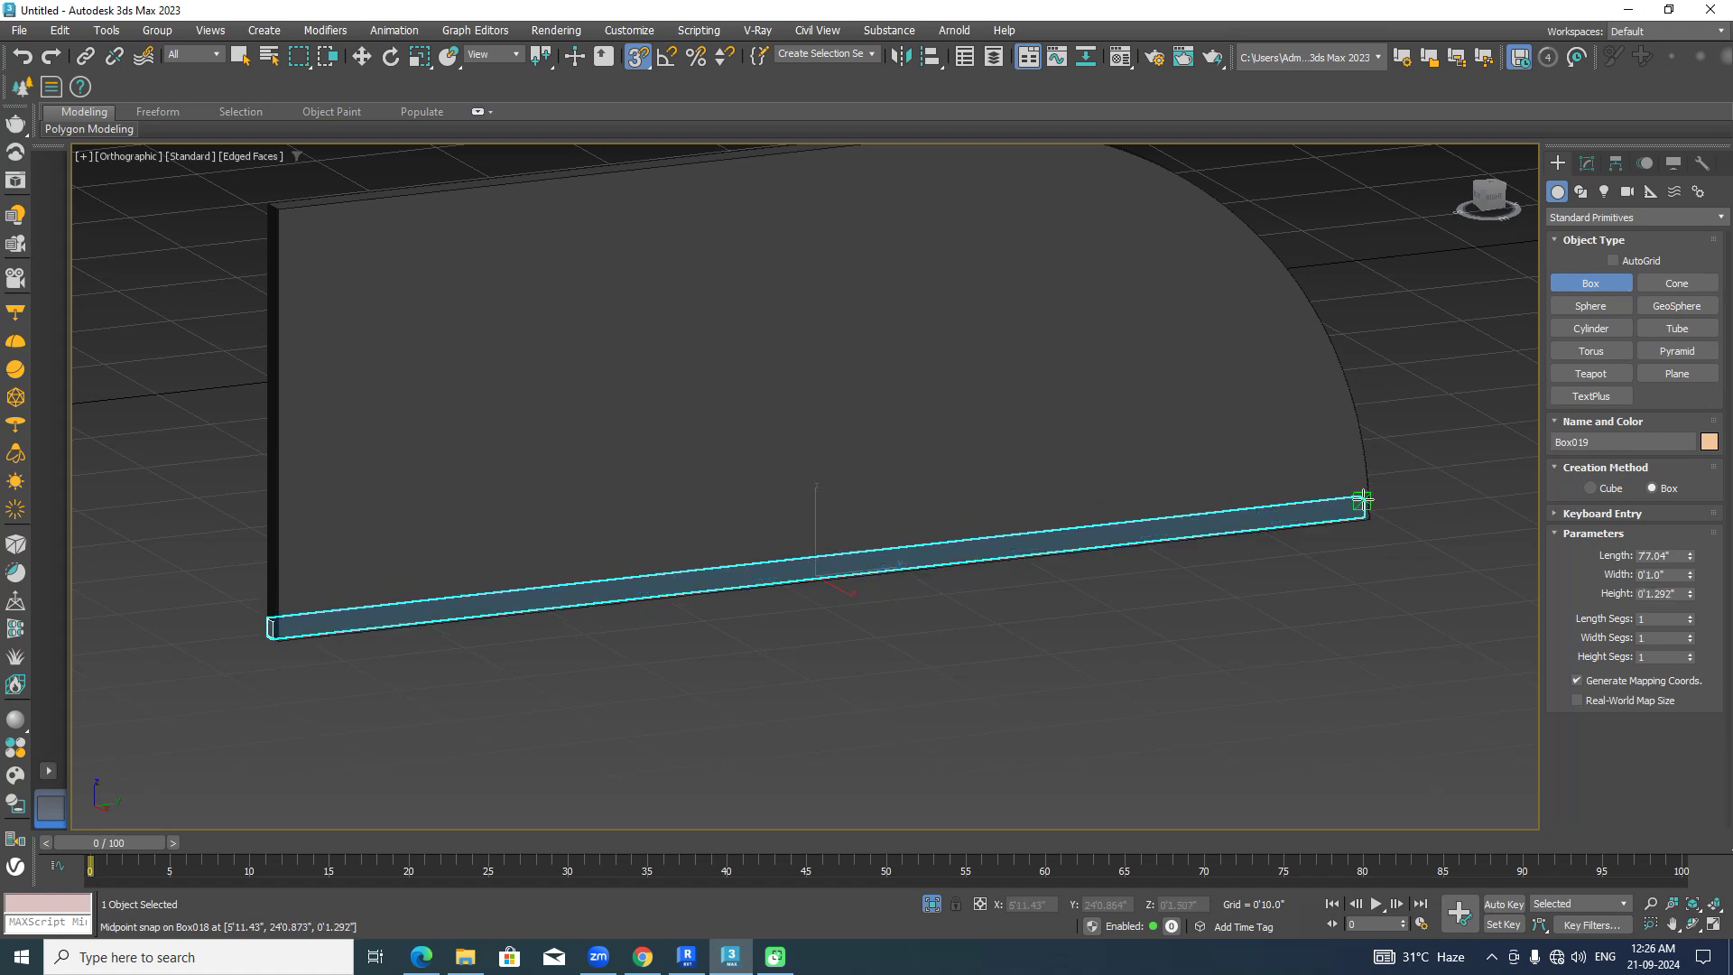
{"action": "key", "text": "s"}
{"action": "left_click", "coordinate": [1364, 500]}
{"action": "key", "text": "w"}
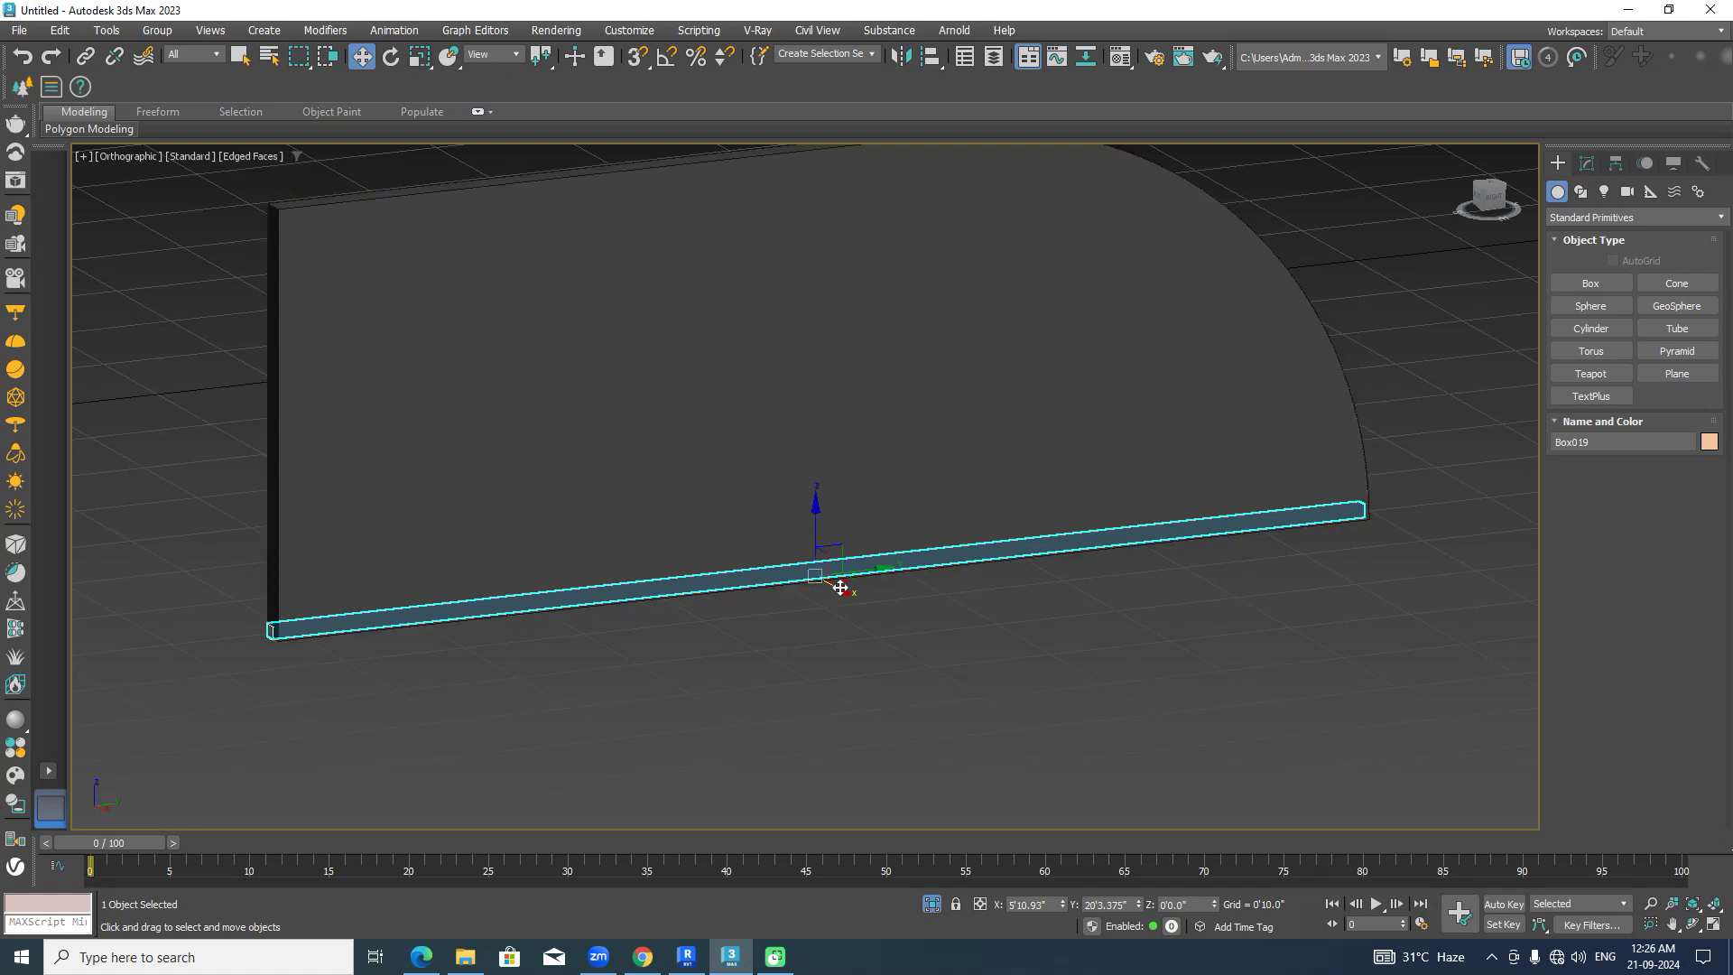
Move the strip outward to the panel's outer face at X about 6'0.5" and raise it to Z about 4.3".
{"action": "left_click_drag", "start_coordinate": [841, 588], "coordinate": [844, 587]}
{"action": "middle_click_drag", "start_coordinate": [838, 621], "coordinate": [916, 622], "text": "alt"}
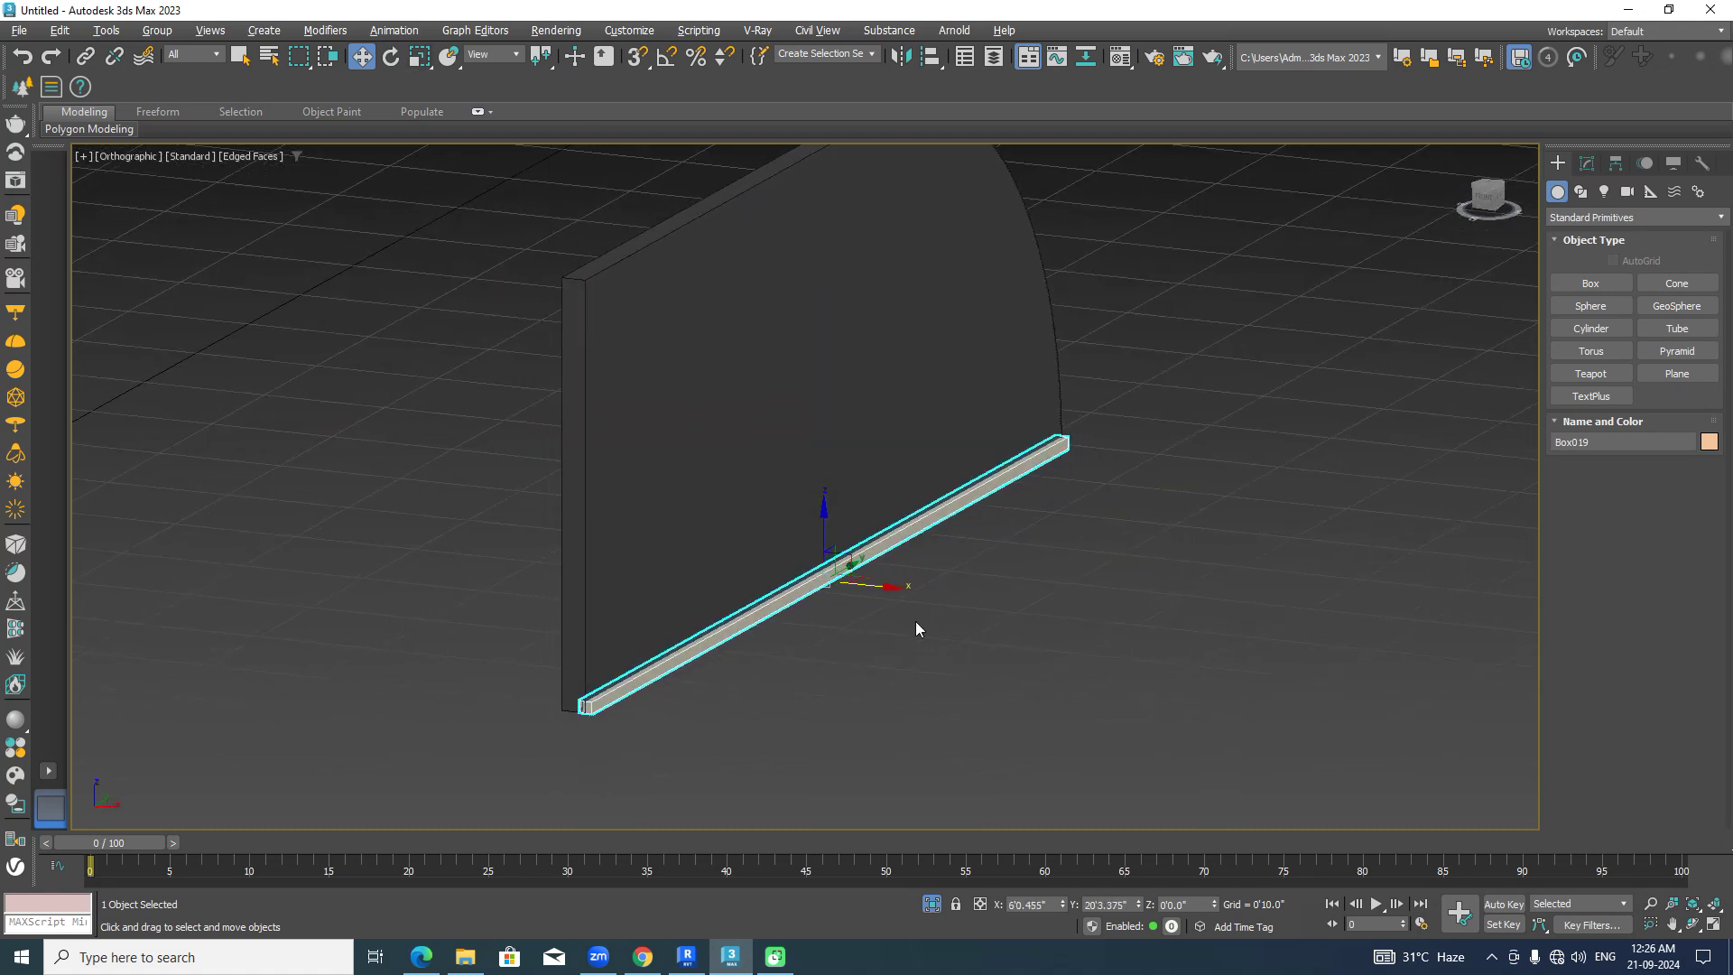
{"action": "left_click", "coordinate": [1483, 196]}
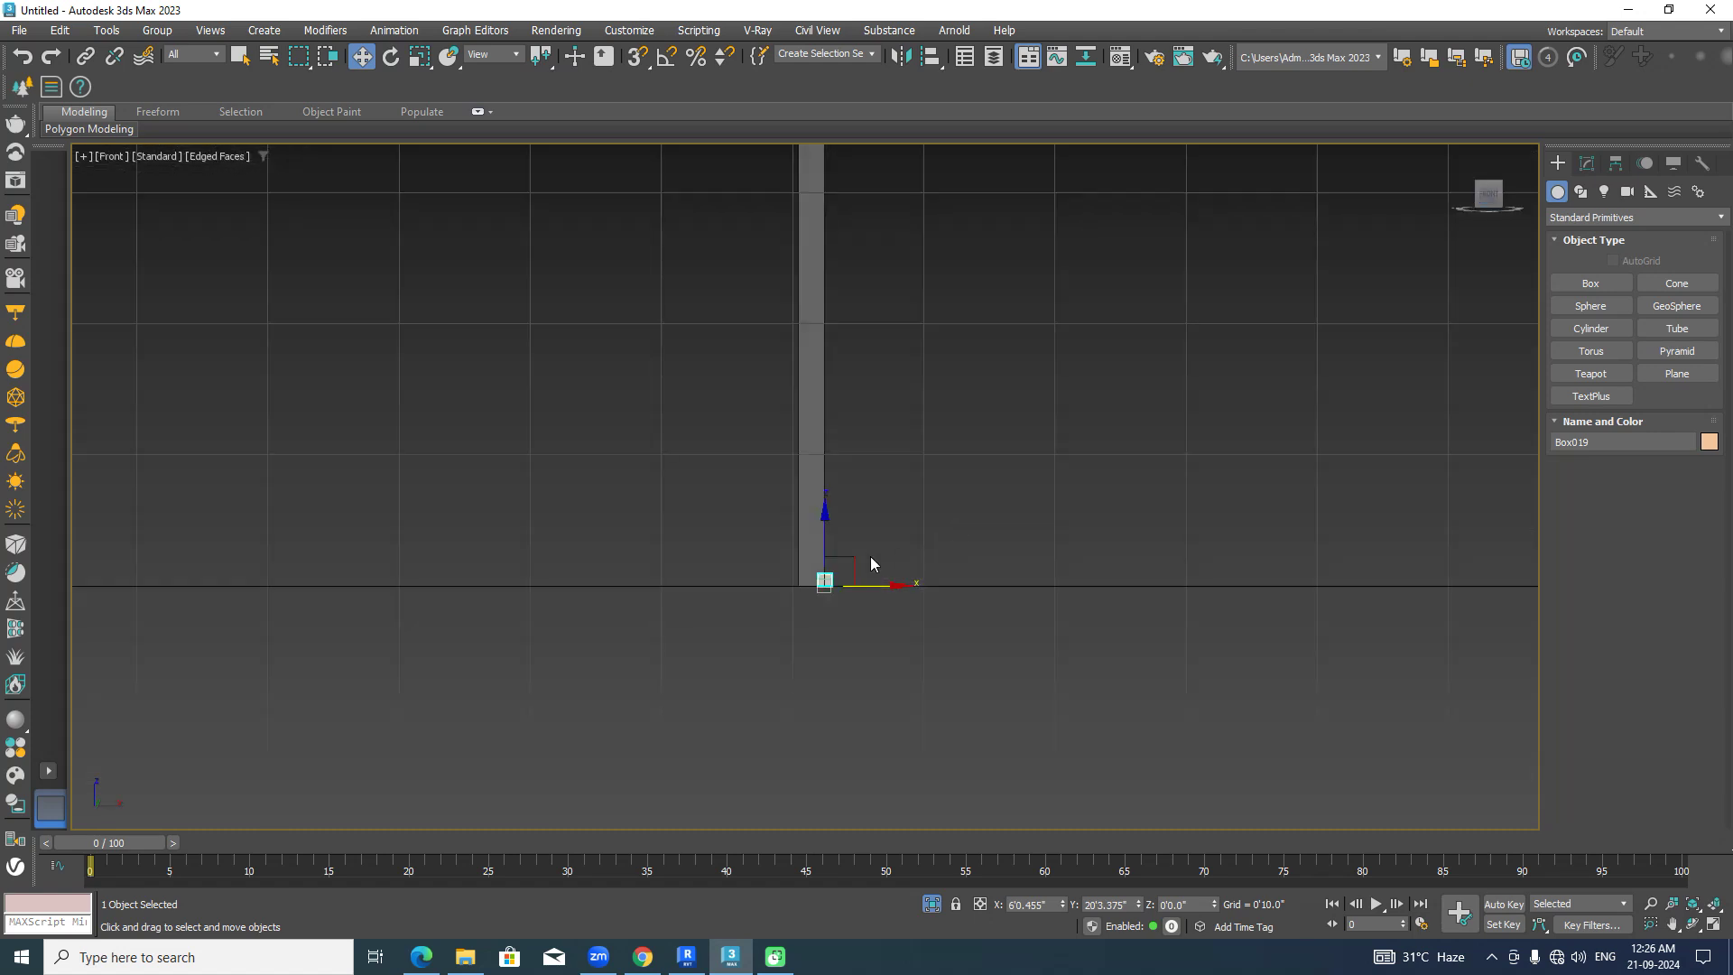
{"action": "left_click_drag", "start_coordinate": [835, 573], "coordinate": [832, 446]}
{"action": "scroll", "coordinate": [832, 446], "scroll_direction": "down", "scroll_amount": 5}
{"action": "middle_click_drag", "start_coordinate": [867, 414], "coordinate": [871, 502]}
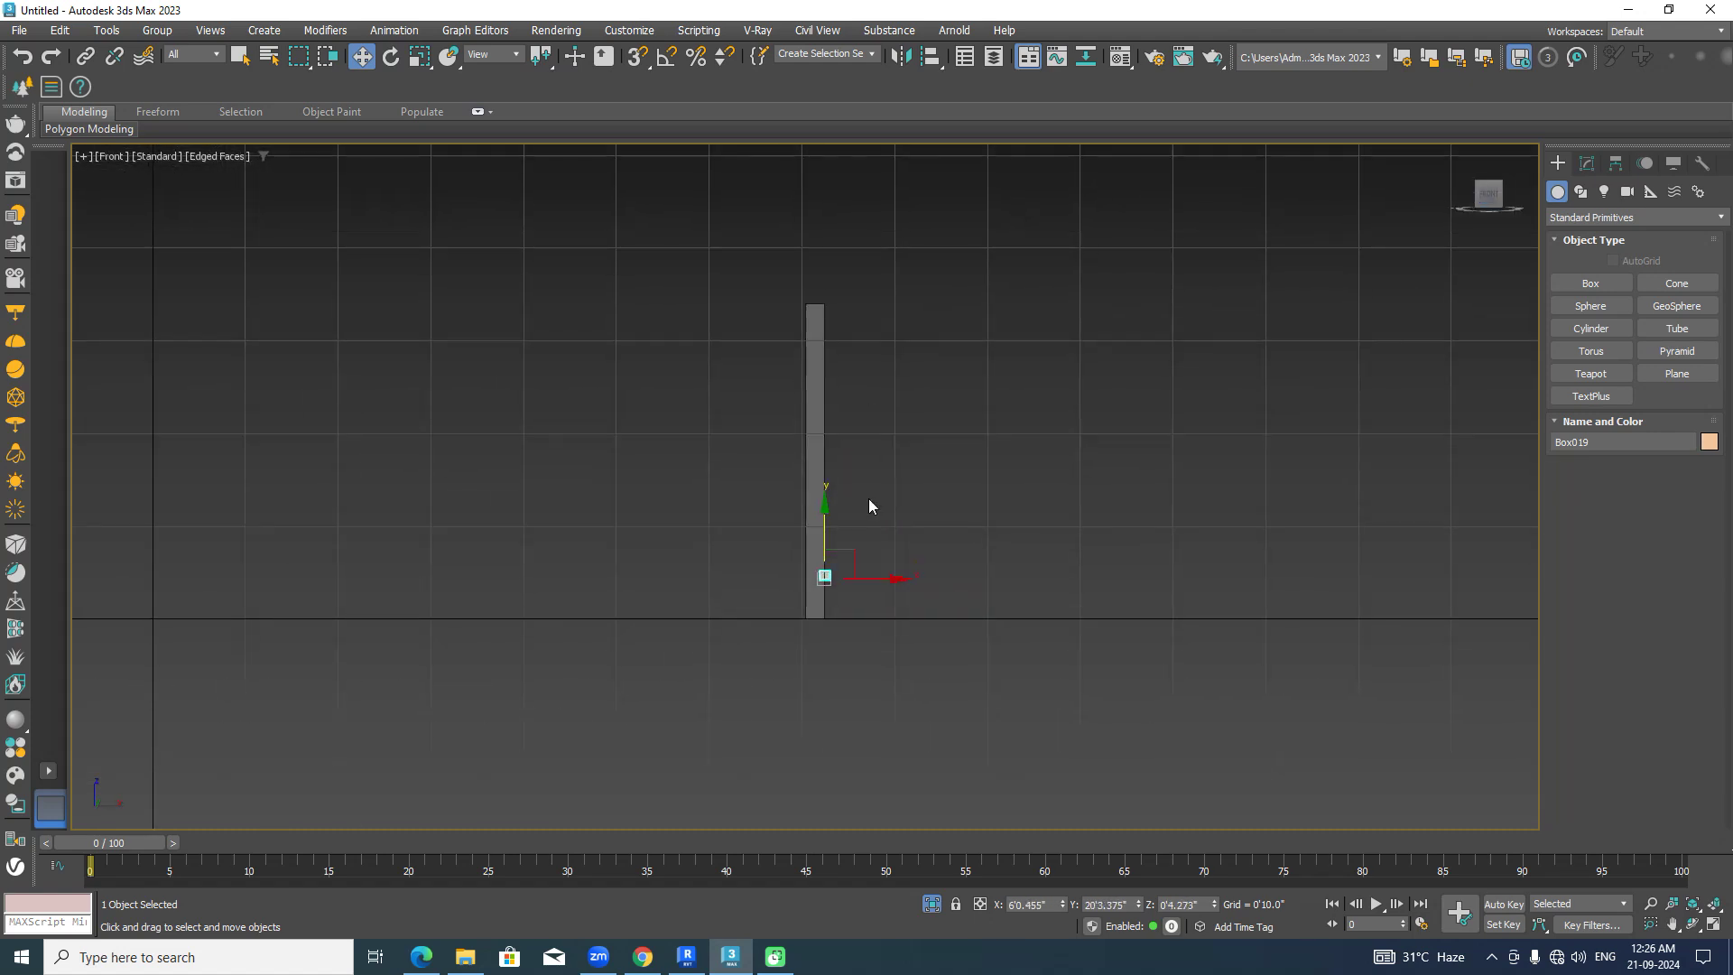
{"action": "mouse_move", "coordinate": [811, 485]}
{"action": "left_mouse_down", "text": "shift"}
{"action": "mouse_move", "coordinate": [811, 392]}
{"action": "mouse_move", "coordinate": [1197, 388]}
{"action": "left_mouse_up", "text": "shift"}
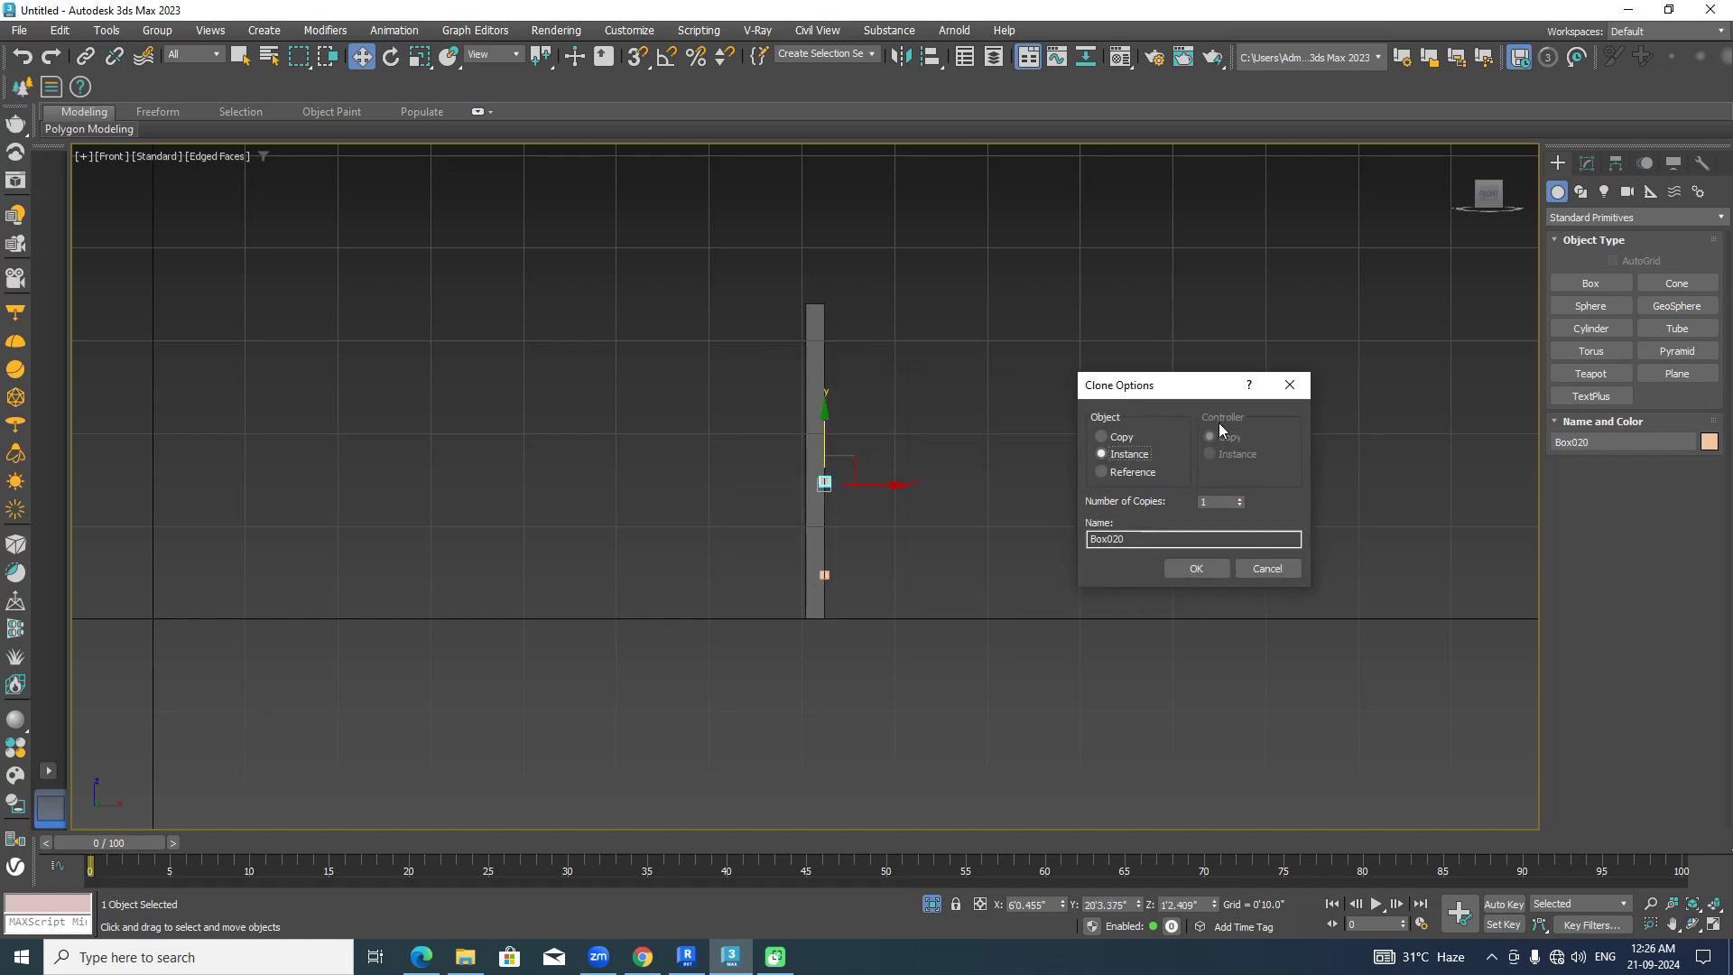
{"action": "left_click", "coordinate": [1196, 567]}
{"action": "left_click", "coordinate": [977, 278]}
{"action": "middle_click_drag", "start_coordinate": [934, 152], "coordinate": [924, 258]}
{"action": "left_click_drag", "start_coordinate": [813, 391], "coordinate": [823, 493]}
{"action": "key", "text": "Delete"}
{"action": "left_click", "coordinate": [810, 406]}
{"action": "left_click", "coordinate": [817, 494]}
{"action": "left_click", "coordinate": [815, 587]}
{"action": "key", "text": "Delete"}
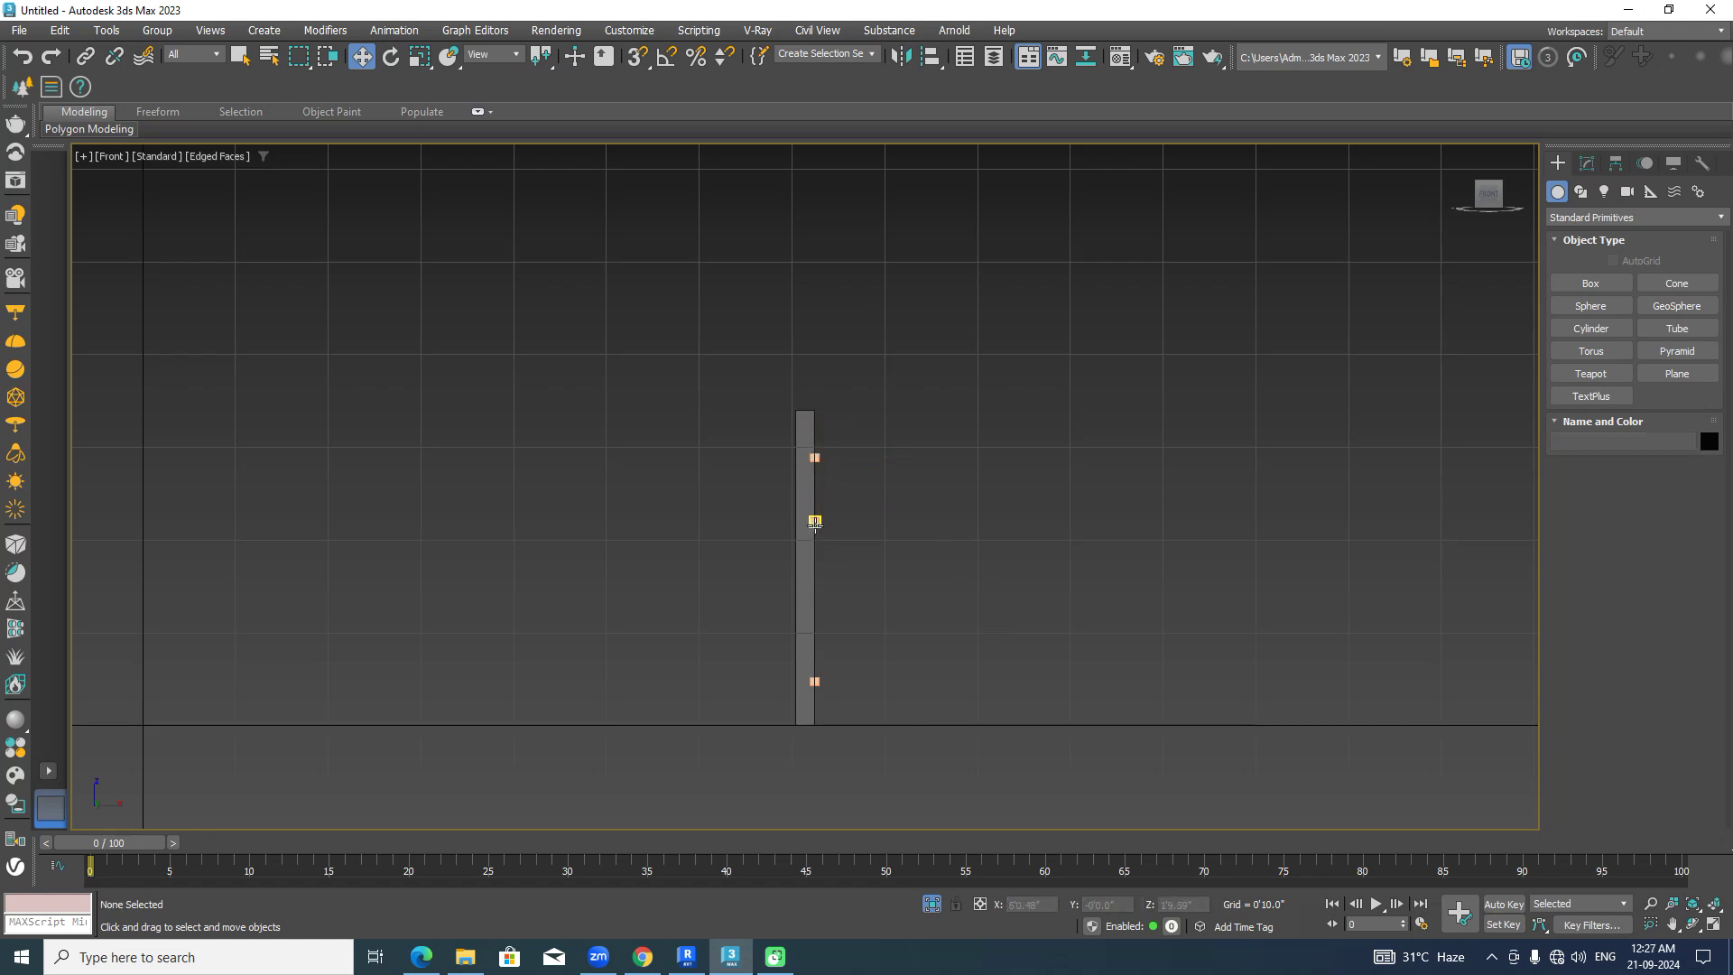
{"action": "left_click", "coordinate": [815, 458]}
{"action": "key", "text": "Delete"}
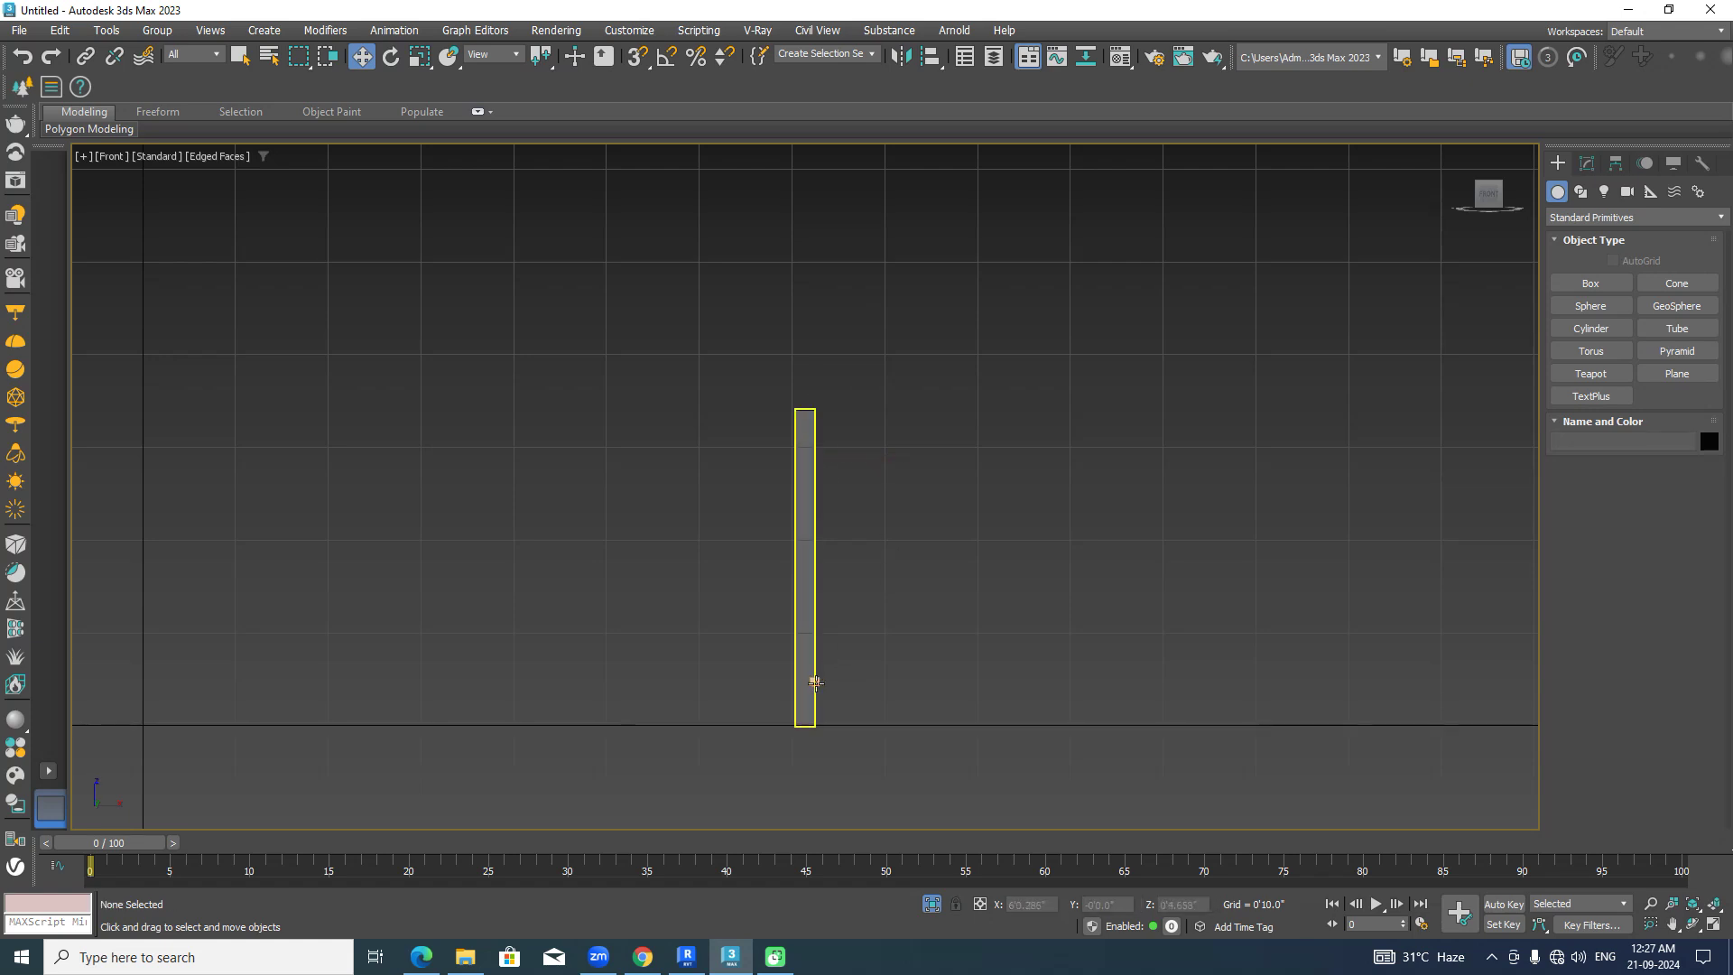
Clone the base strip up the panel's face as three instances about 6" apart, plus one more strip near the top.
{"action": "left_click", "coordinate": [815, 683]}
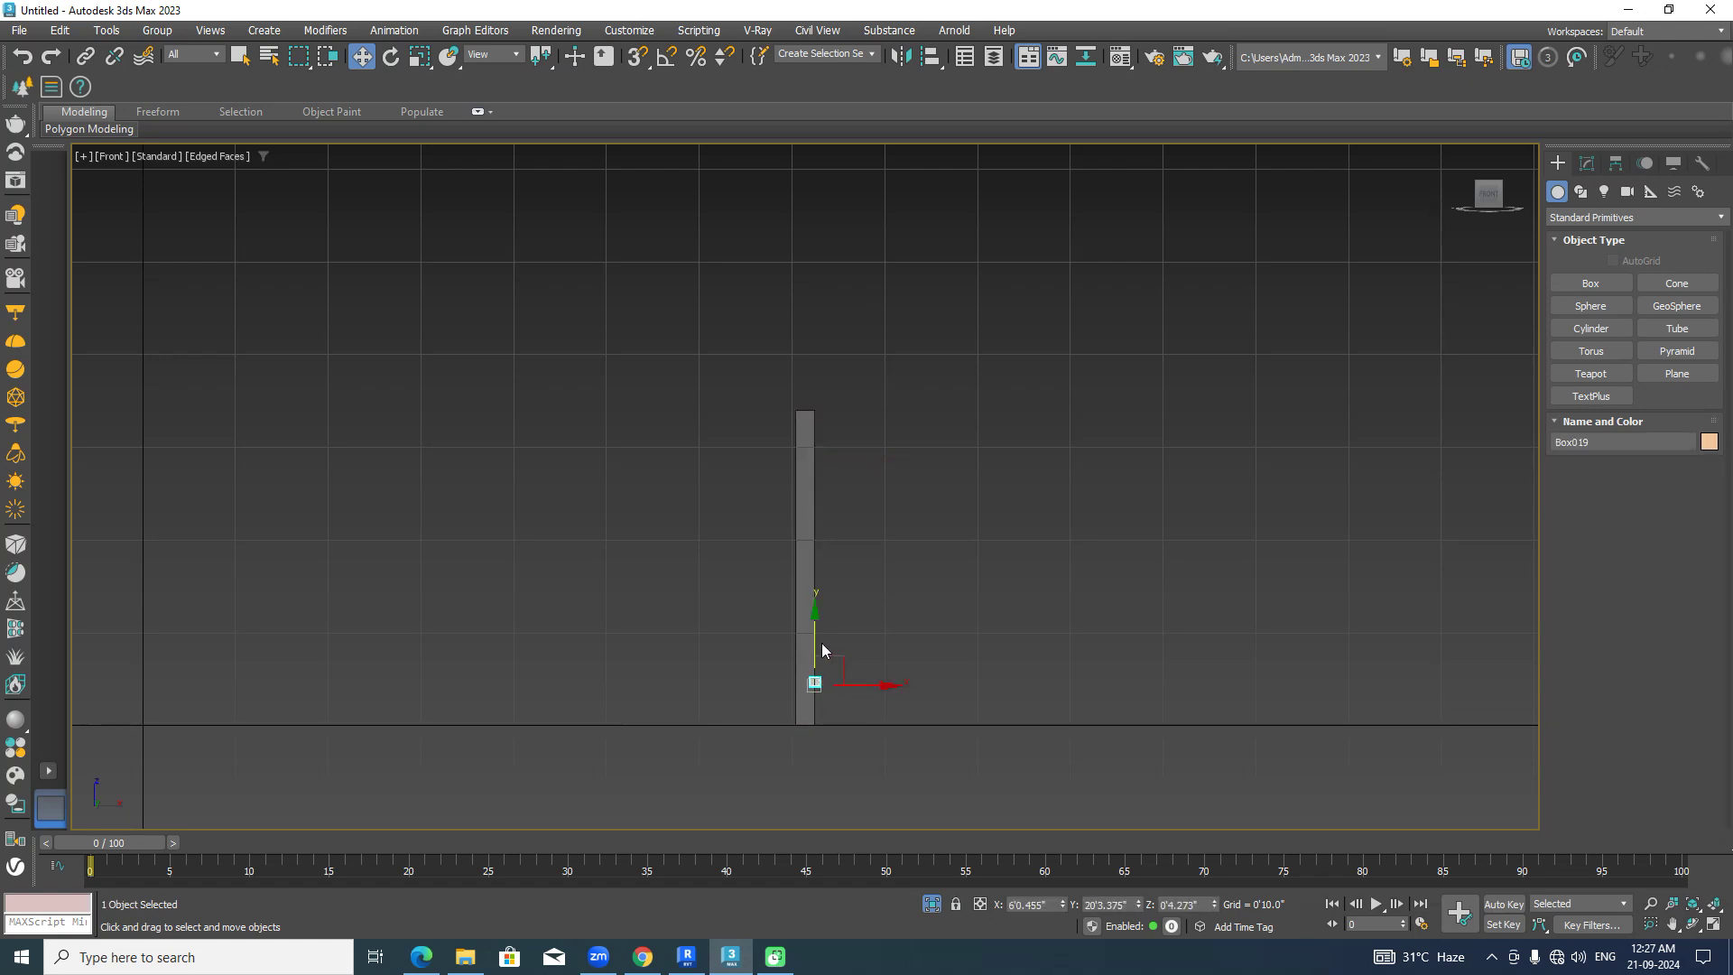
{"action": "left_click_drag", "start_coordinate": [815, 646], "coordinate": [817, 591], "text": "shift"}
{"action": "left_click", "coordinate": [912, 485]}
{"action": "left_click", "coordinate": [911, 485]}
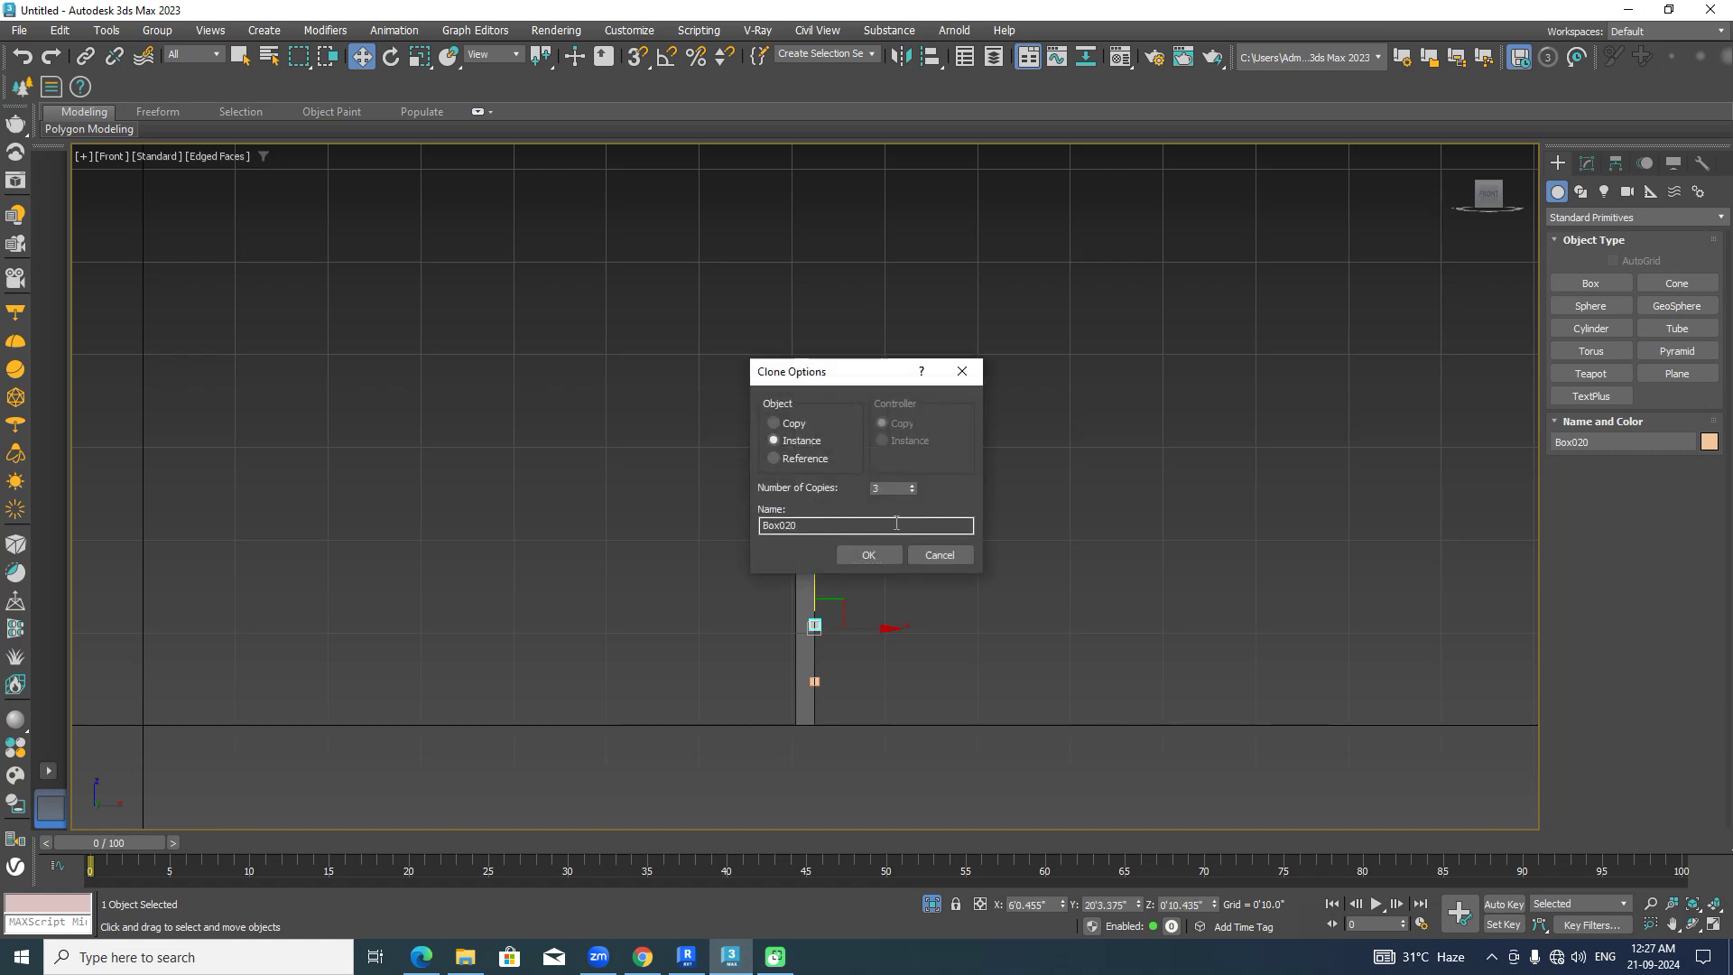
{"action": "left_click", "coordinate": [868, 554]}
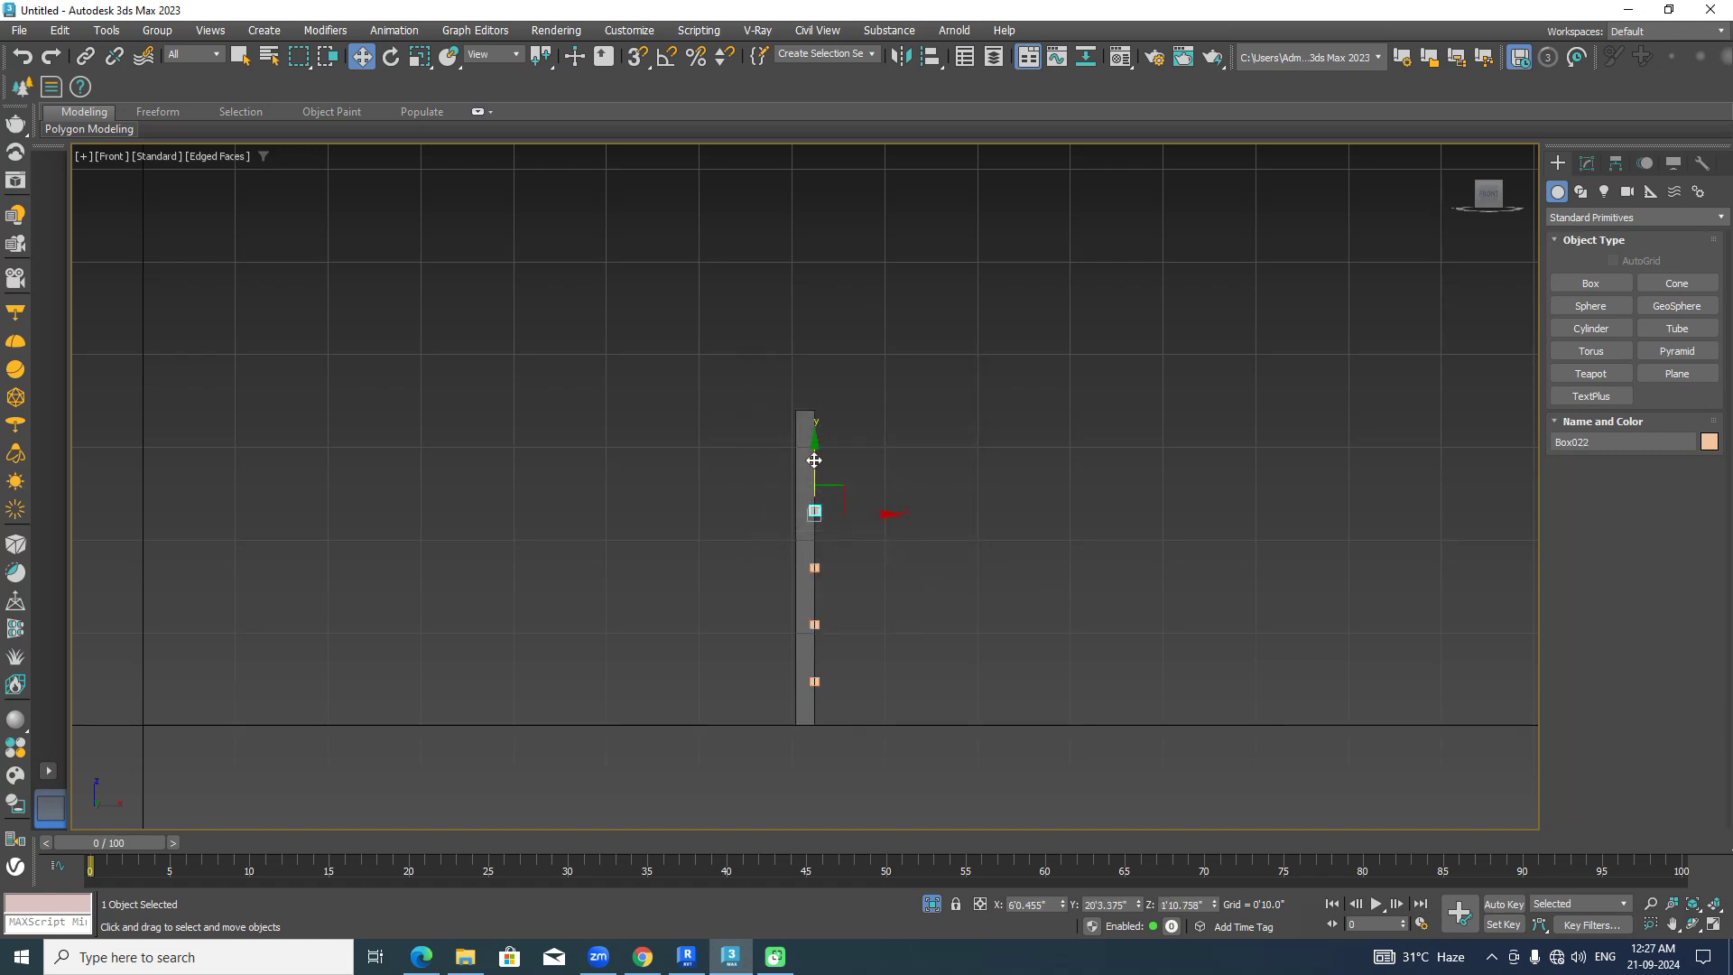
{"action": "mouse_move", "coordinate": [814, 461]}
{"action": "left_mouse_down"}
{"action": "mouse_move", "coordinate": [815, 422]}
{"action": "mouse_move", "coordinate": [819, 474]}
{"action": "mouse_move", "coordinate": [816, 417]}
{"action": "left_mouse_up"}
{"action": "left_click", "coordinate": [868, 554]}
{"action": "left_click", "coordinate": [1083, 626]}
Group all five horizontal strips, keeping the suggested group name.
{"action": "mouse_move", "coordinate": [1162, 592]}
{"action": "middle_mouse_down", "text": "alt"}
{"action": "mouse_move", "coordinate": [1123, 619]}
{"action": "mouse_move", "coordinate": [631, 696]}
{"action": "mouse_move", "coordinate": [921, 577]}
{"action": "mouse_move", "coordinate": [982, 658]}
{"action": "middle_mouse_up", "text": "alt"}
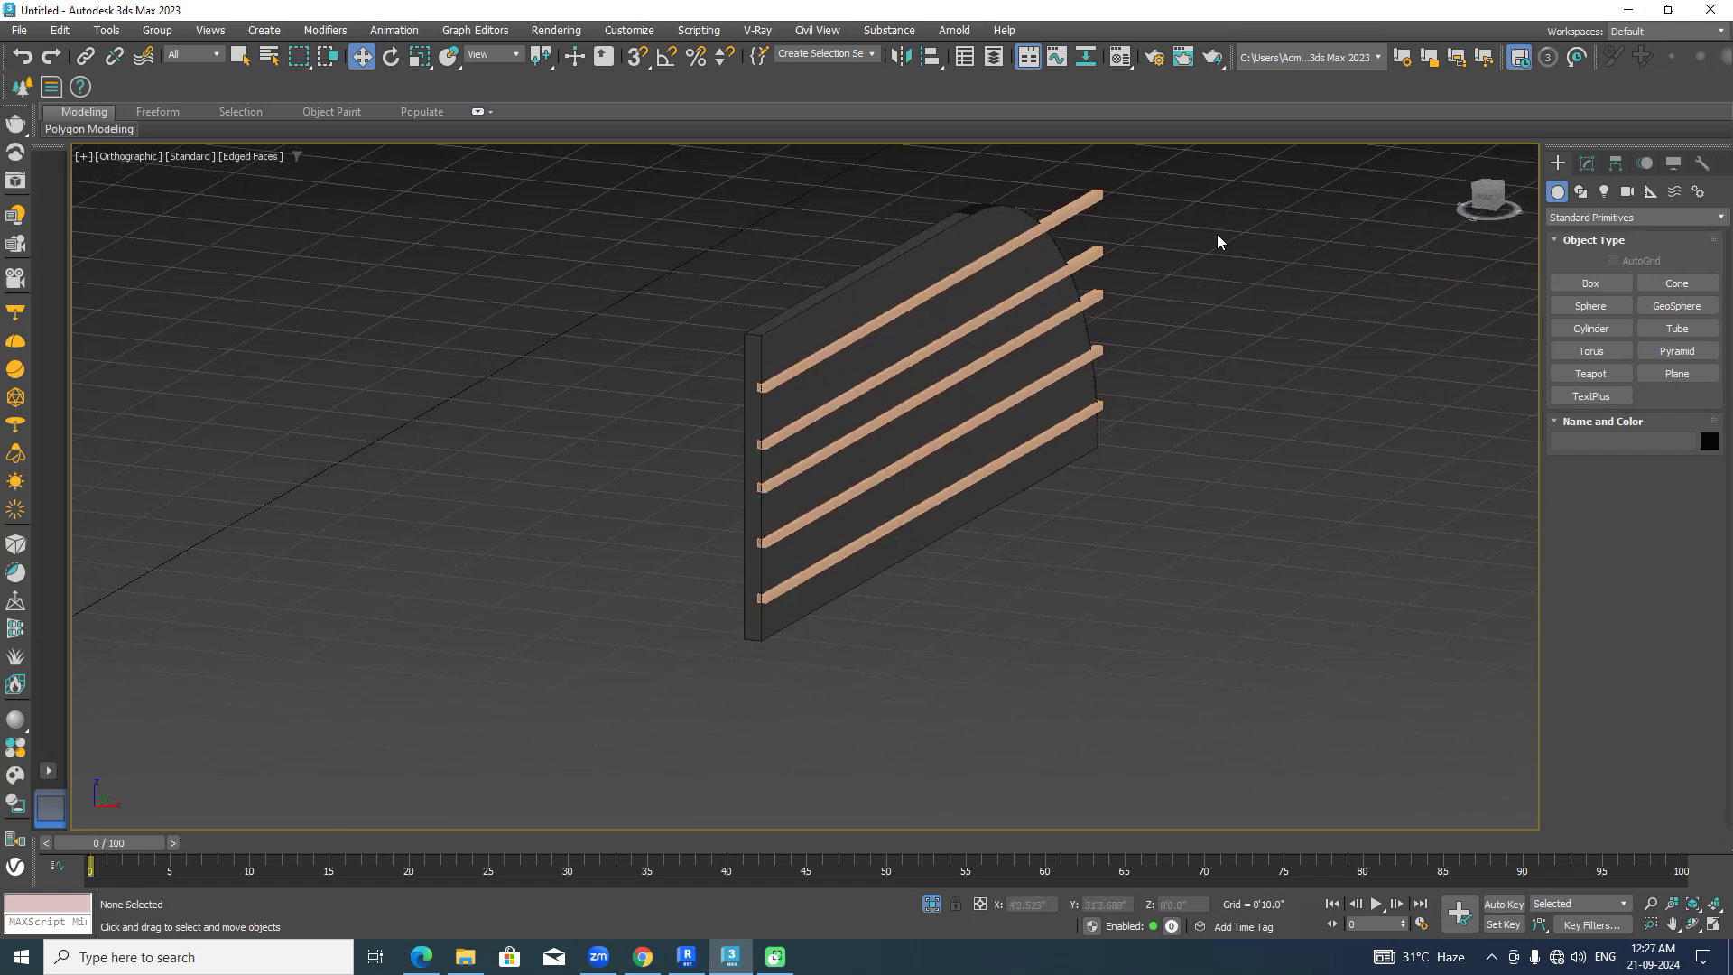
{"action": "left_click_drag", "start_coordinate": [1144, 245], "coordinate": [1097, 370]}
{"action": "left_click", "coordinate": [1097, 405], "text": "ctrl"}
{"action": "left_click", "coordinate": [157, 30]}
{"action": "left_click", "coordinate": [182, 56]}
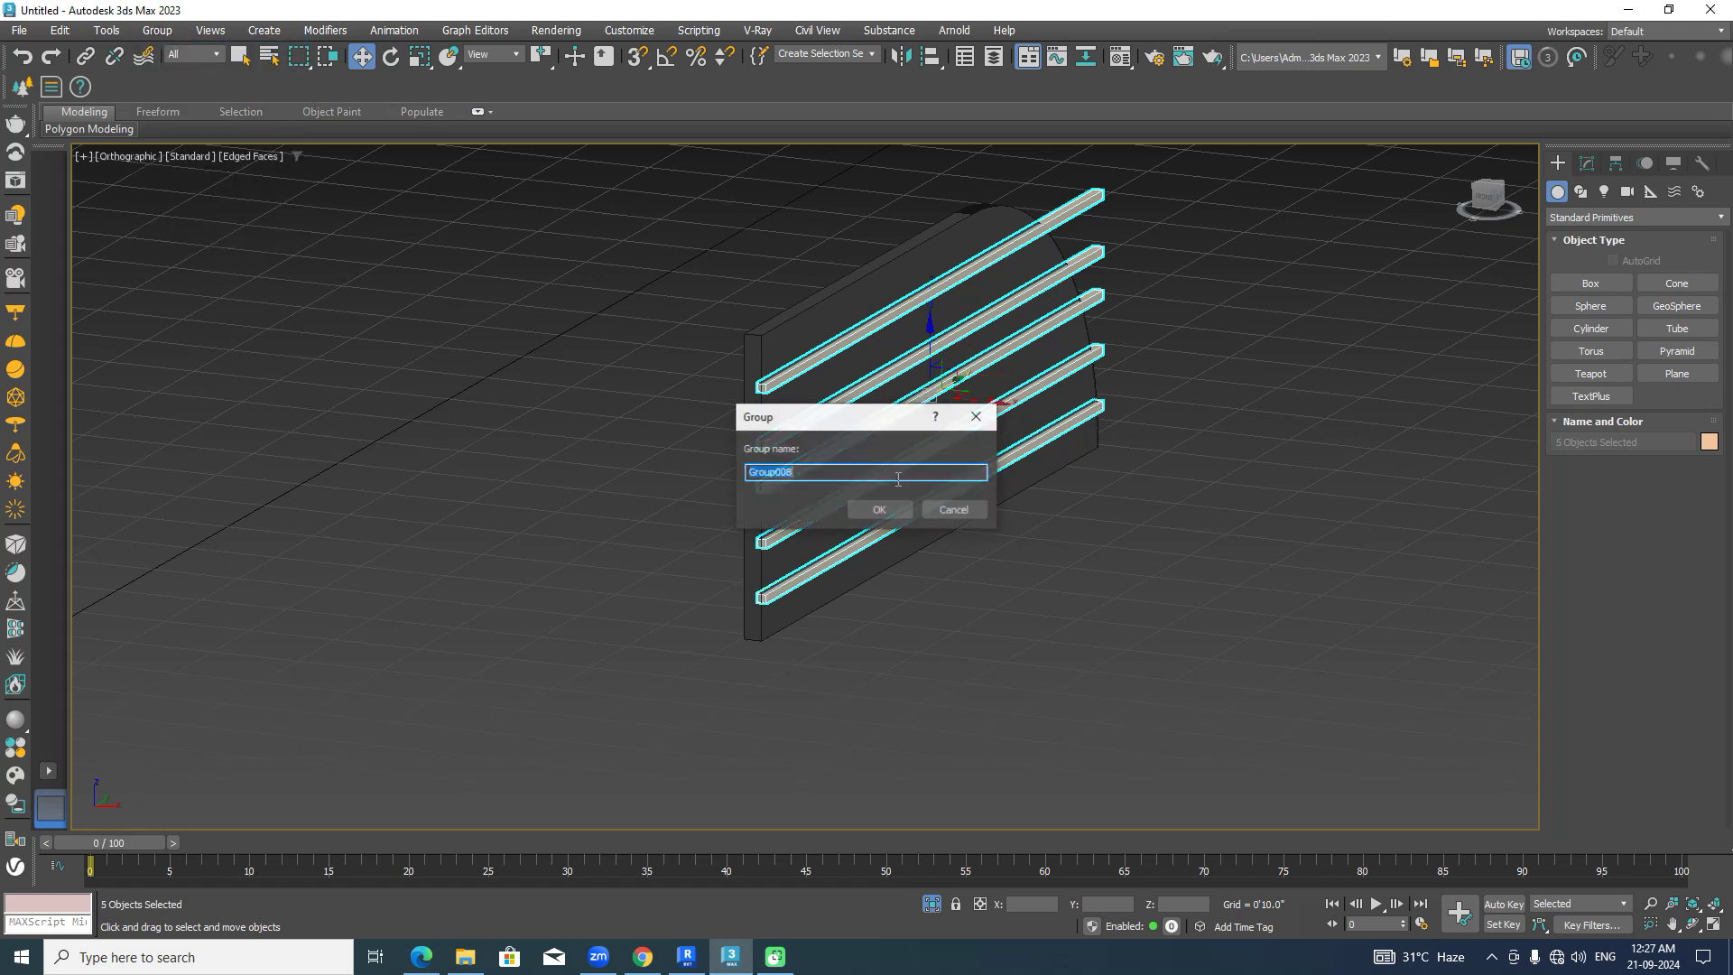
{"action": "left_click", "coordinate": [903, 511]}
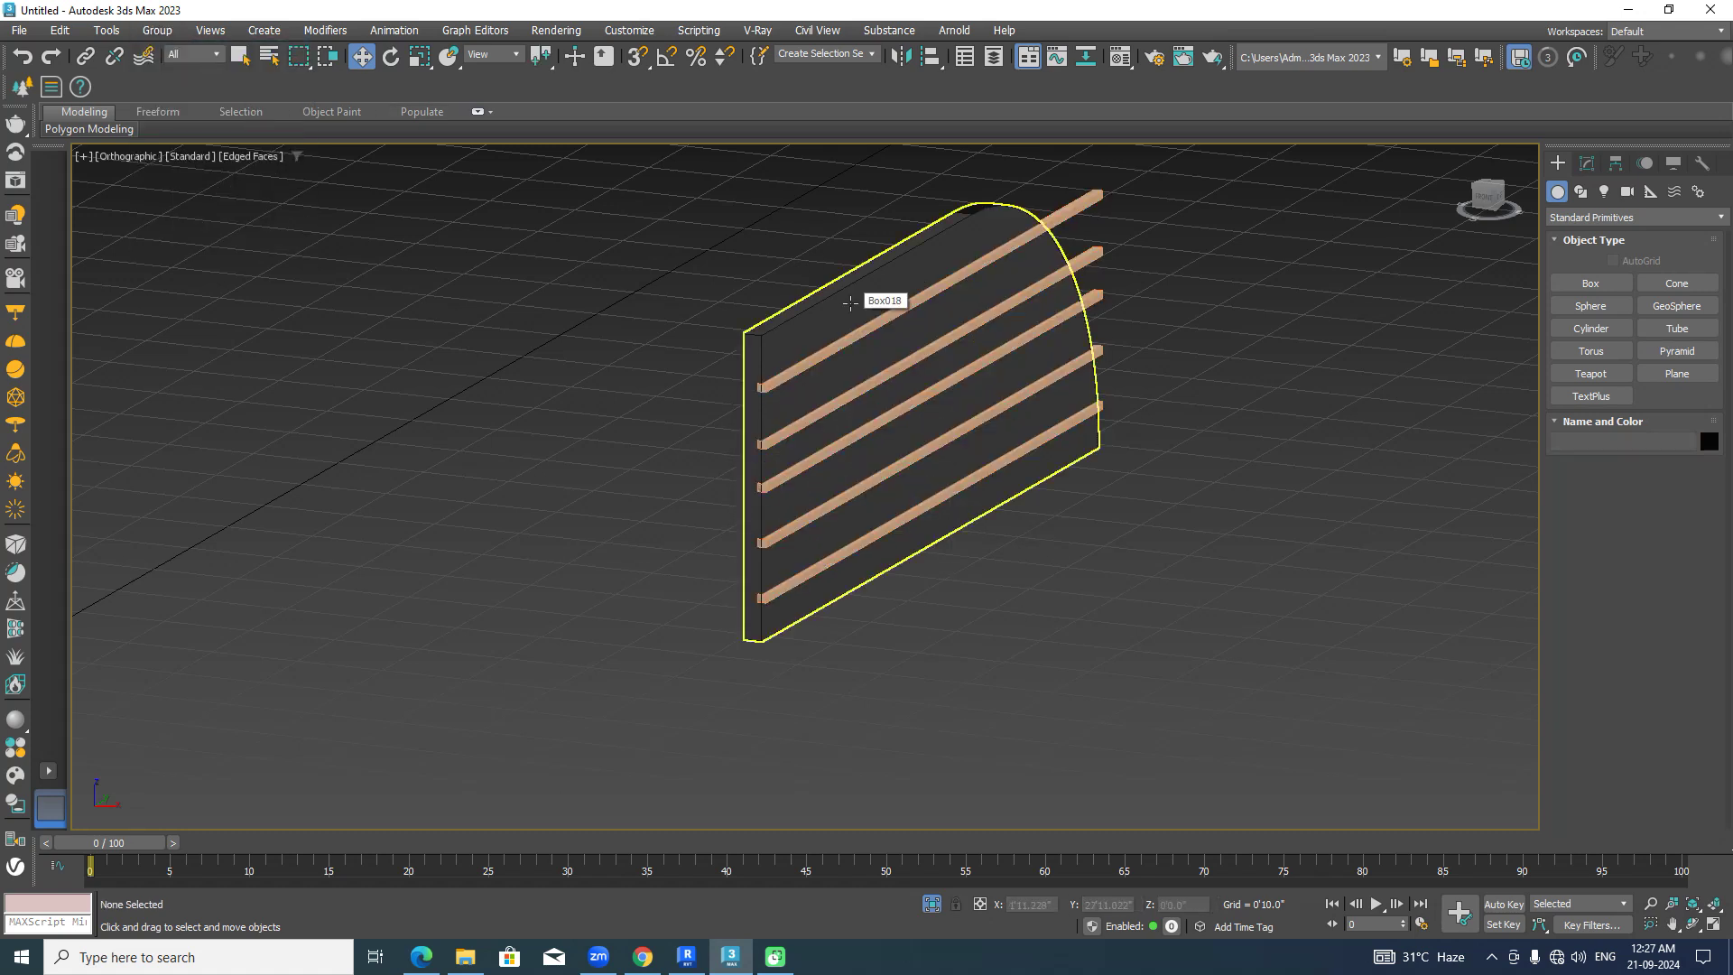
Subtract the strip group from the dark grey panel with ProBoolean, using the Instance option and the Subtraction operation.
{"action": "left_click", "coordinate": [850, 304]}
{"action": "left_click", "coordinate": [1589, 220]}
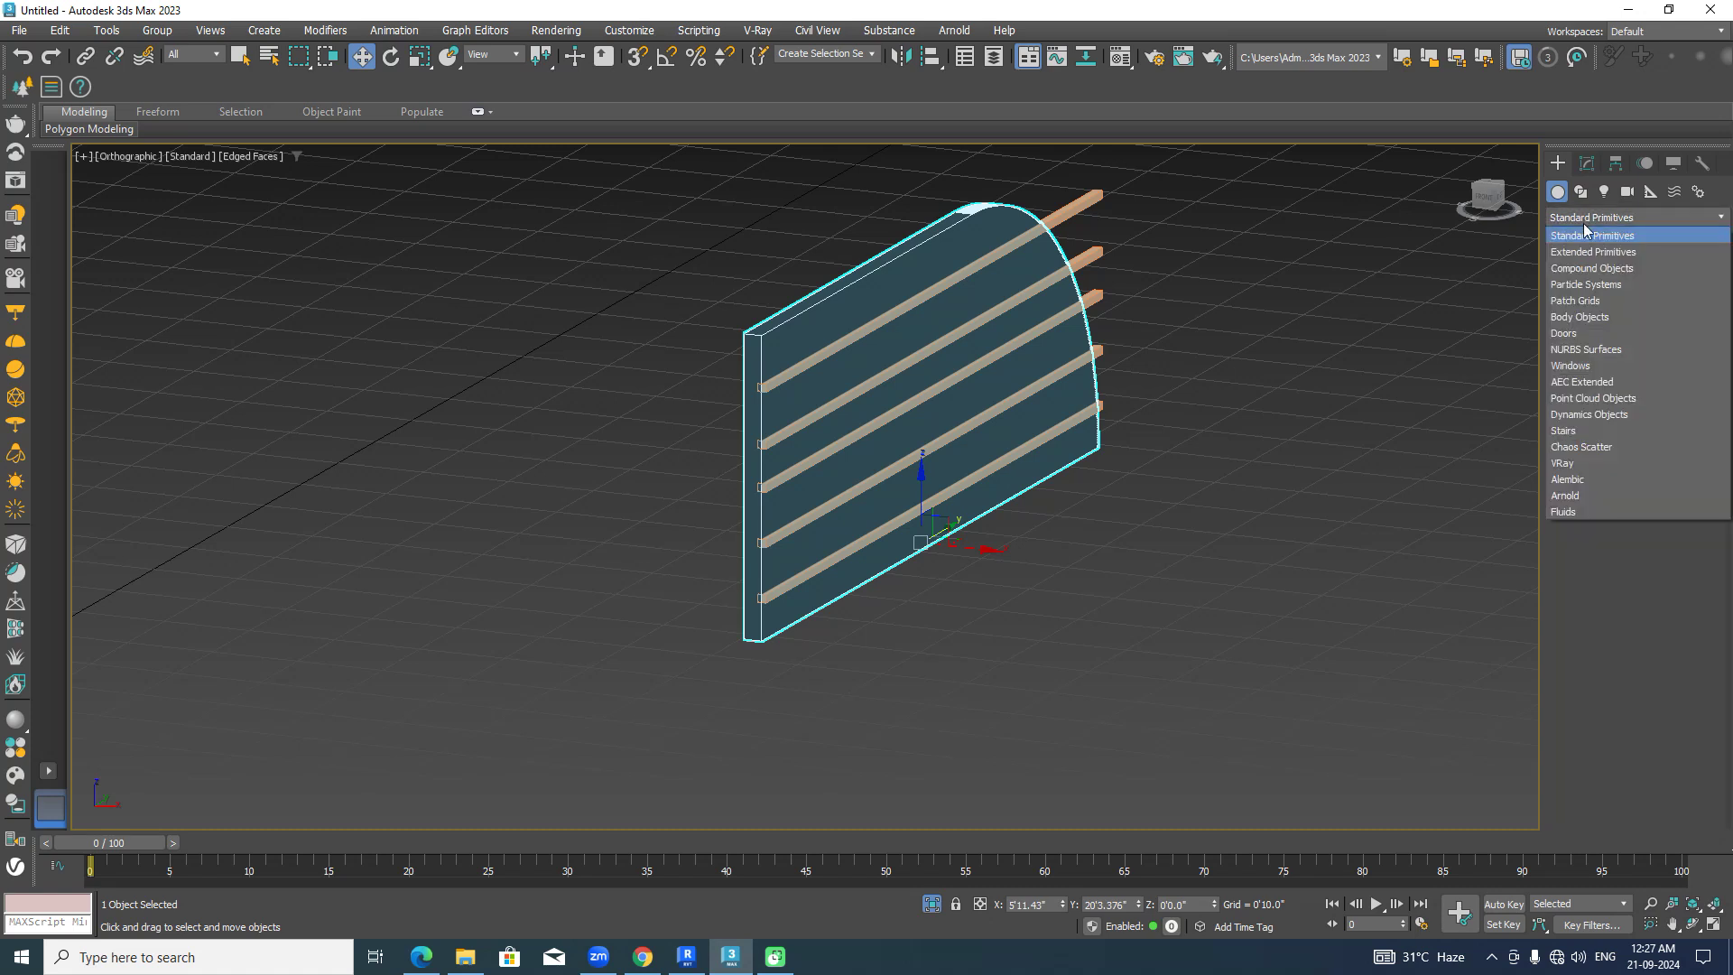
{"action": "left_click", "coordinate": [1584, 268]}
{"action": "left_click", "coordinate": [1645, 375]}
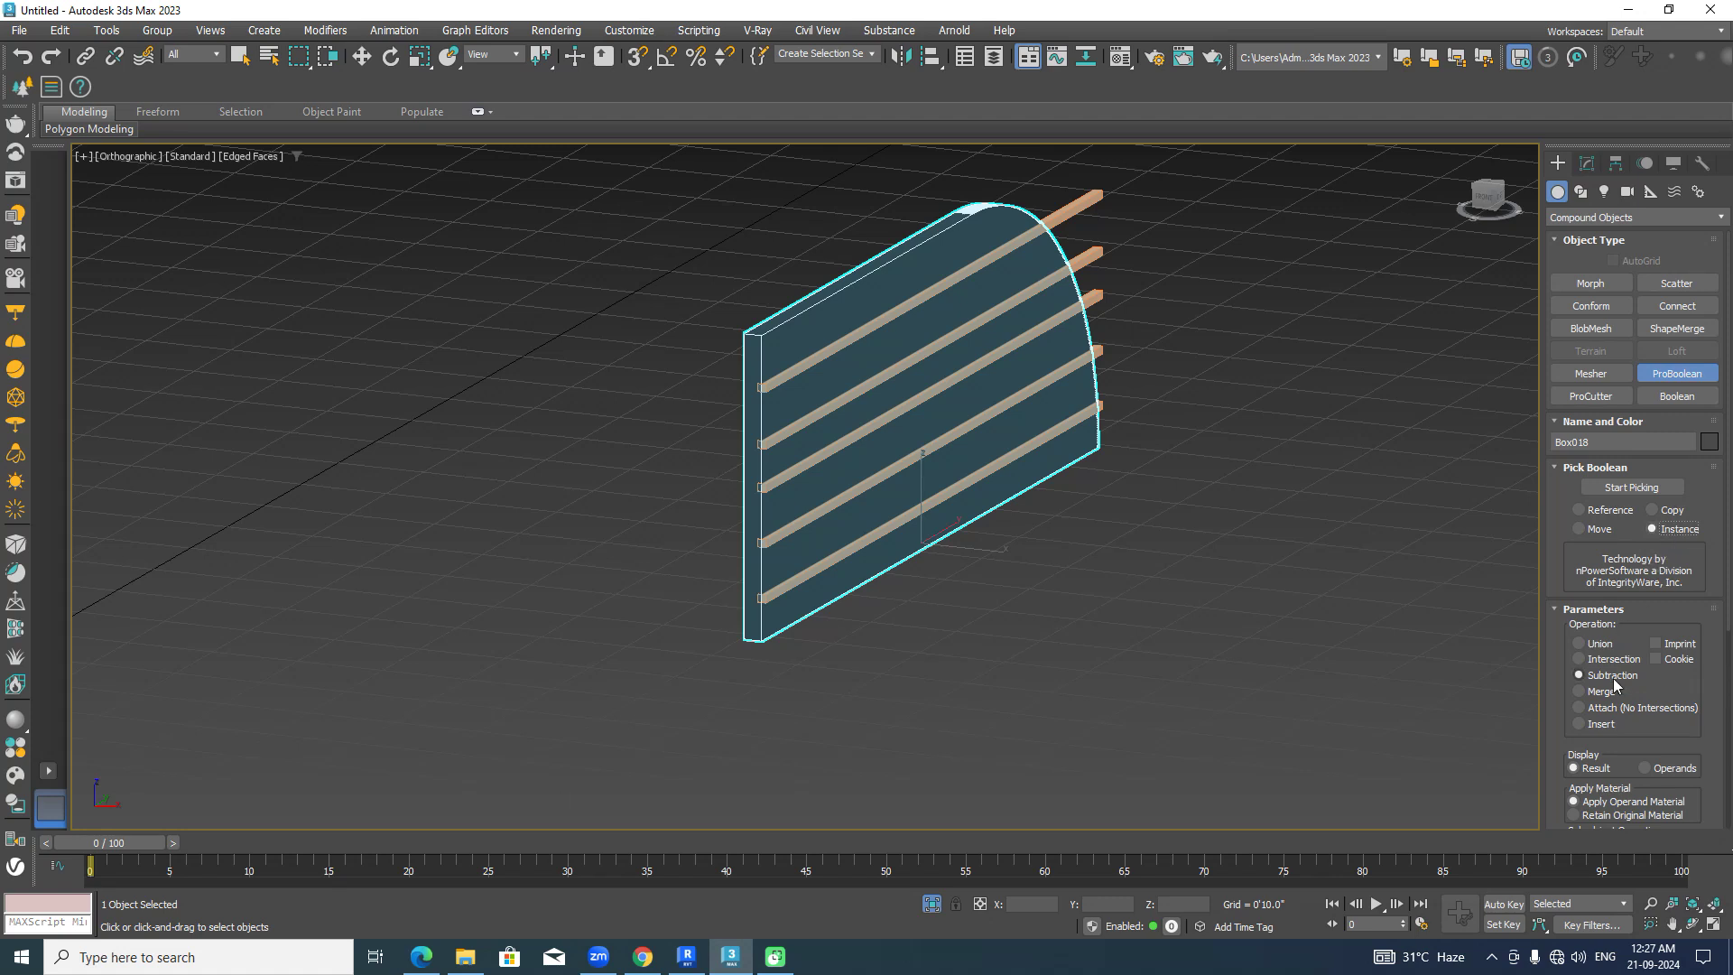
{"action": "left_click", "coordinate": [1647, 492]}
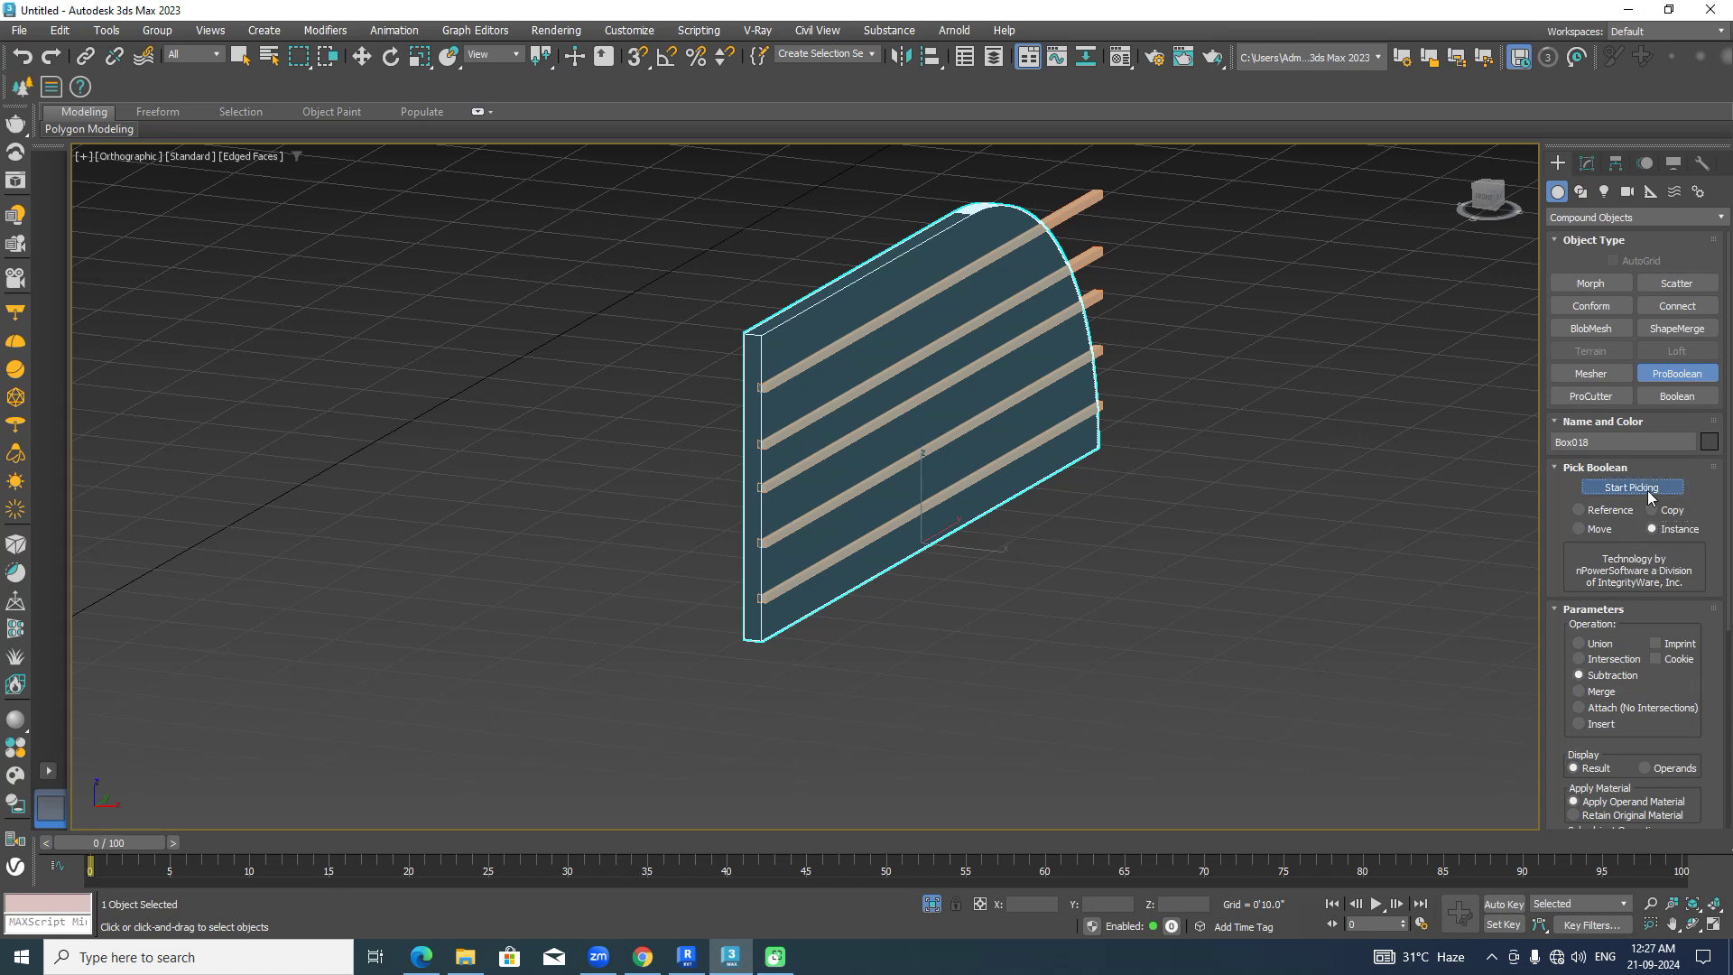
{"action": "left_click", "coordinate": [1092, 201]}
{"action": "left_click", "coordinate": [1636, 218]}
{"action": "left_click", "coordinate": [1589, 234]}
{"action": "left_click", "coordinate": [1356, 436]}
Move the strip group clear of the grooved panel along X to about 9'10.5".
{"action": "left_click", "coordinate": [1101, 198]}
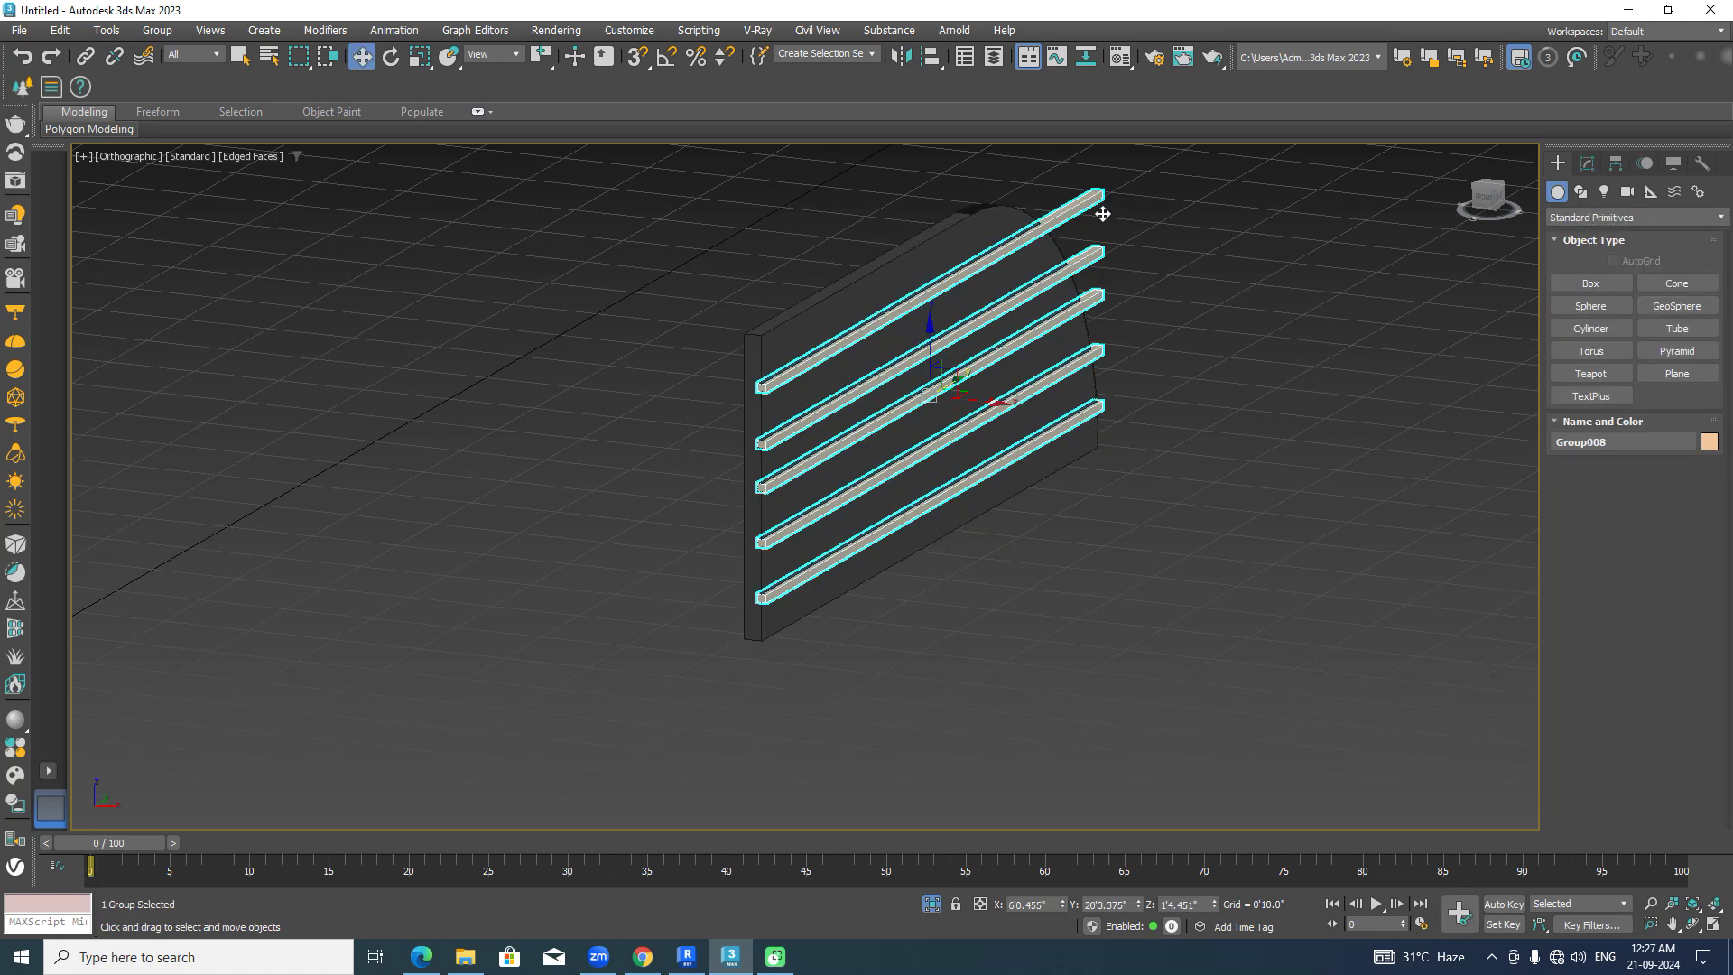
{"action": "left_click_drag", "start_coordinate": [982, 400], "coordinate": [1339, 652]}
{"action": "left_click", "coordinate": [862, 593]}
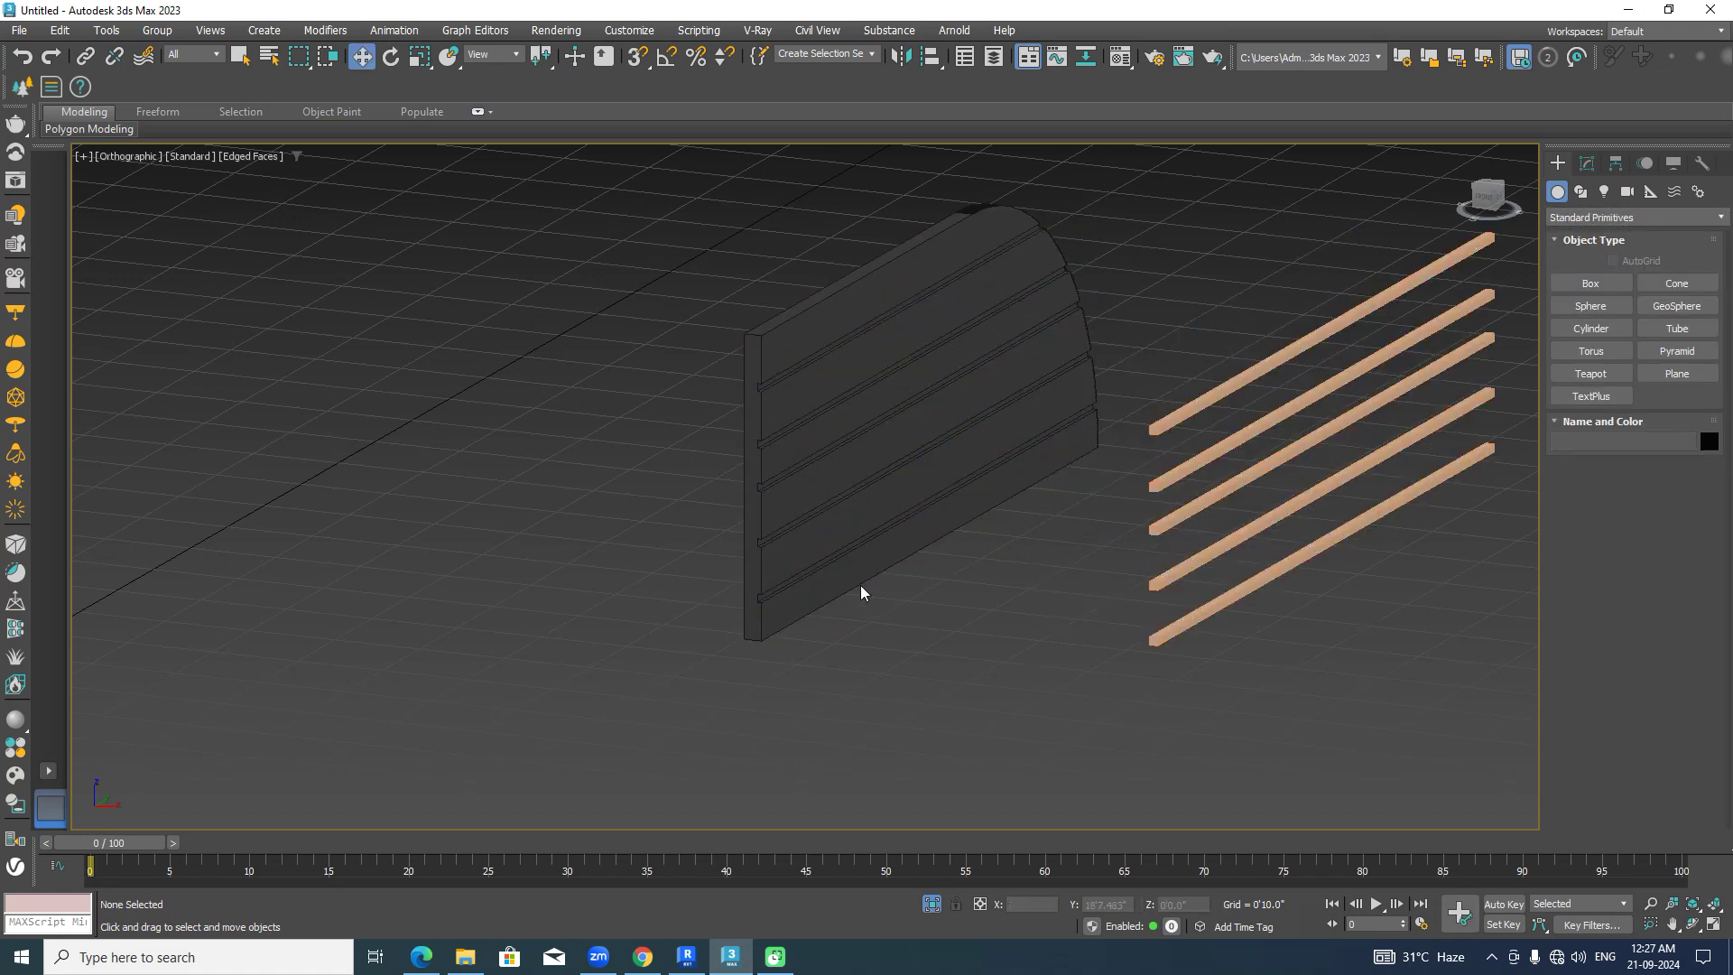
{"action": "scroll", "coordinate": [767, 598], "scroll_direction": "up", "scroll_amount": 5}
{"action": "scroll", "coordinate": [750, 603], "scroll_direction": "down", "scroll_amount": 5}
{"action": "middle_click_drag", "start_coordinate": [1123, 609], "coordinate": [1047, 636]}
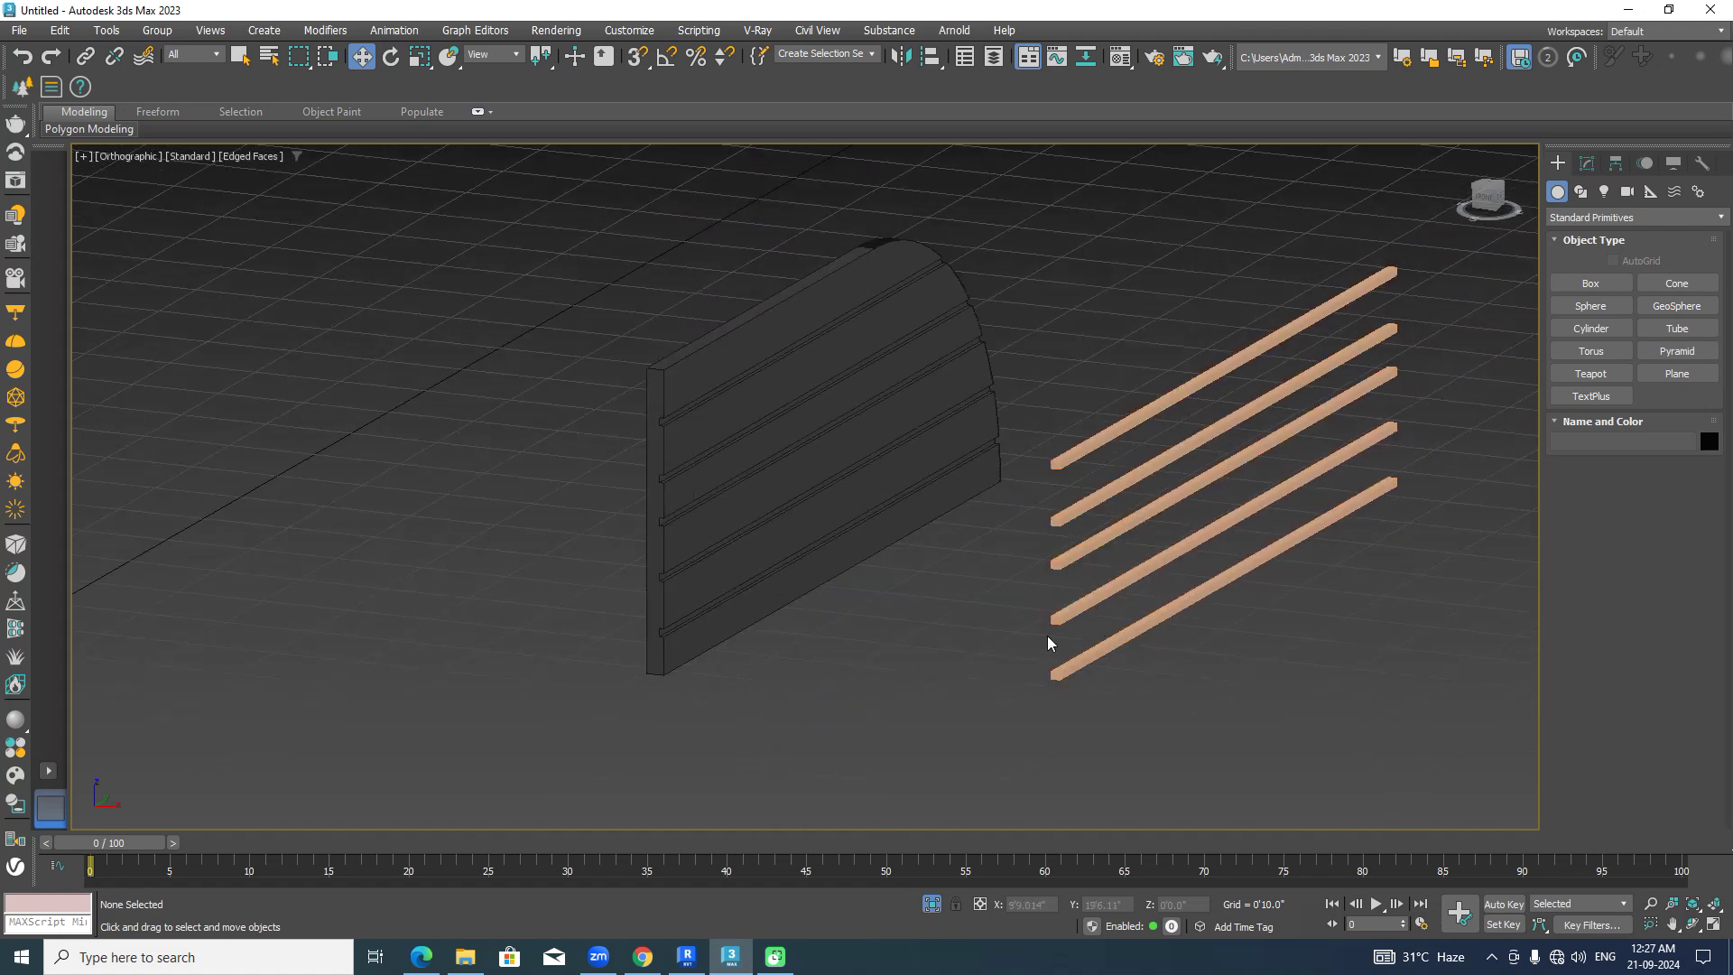
Open the strip group and reduce the instanced strips' box height to about 0.445" to narrow the panel grooves.
{"action": "left_click", "coordinate": [1100, 439]}
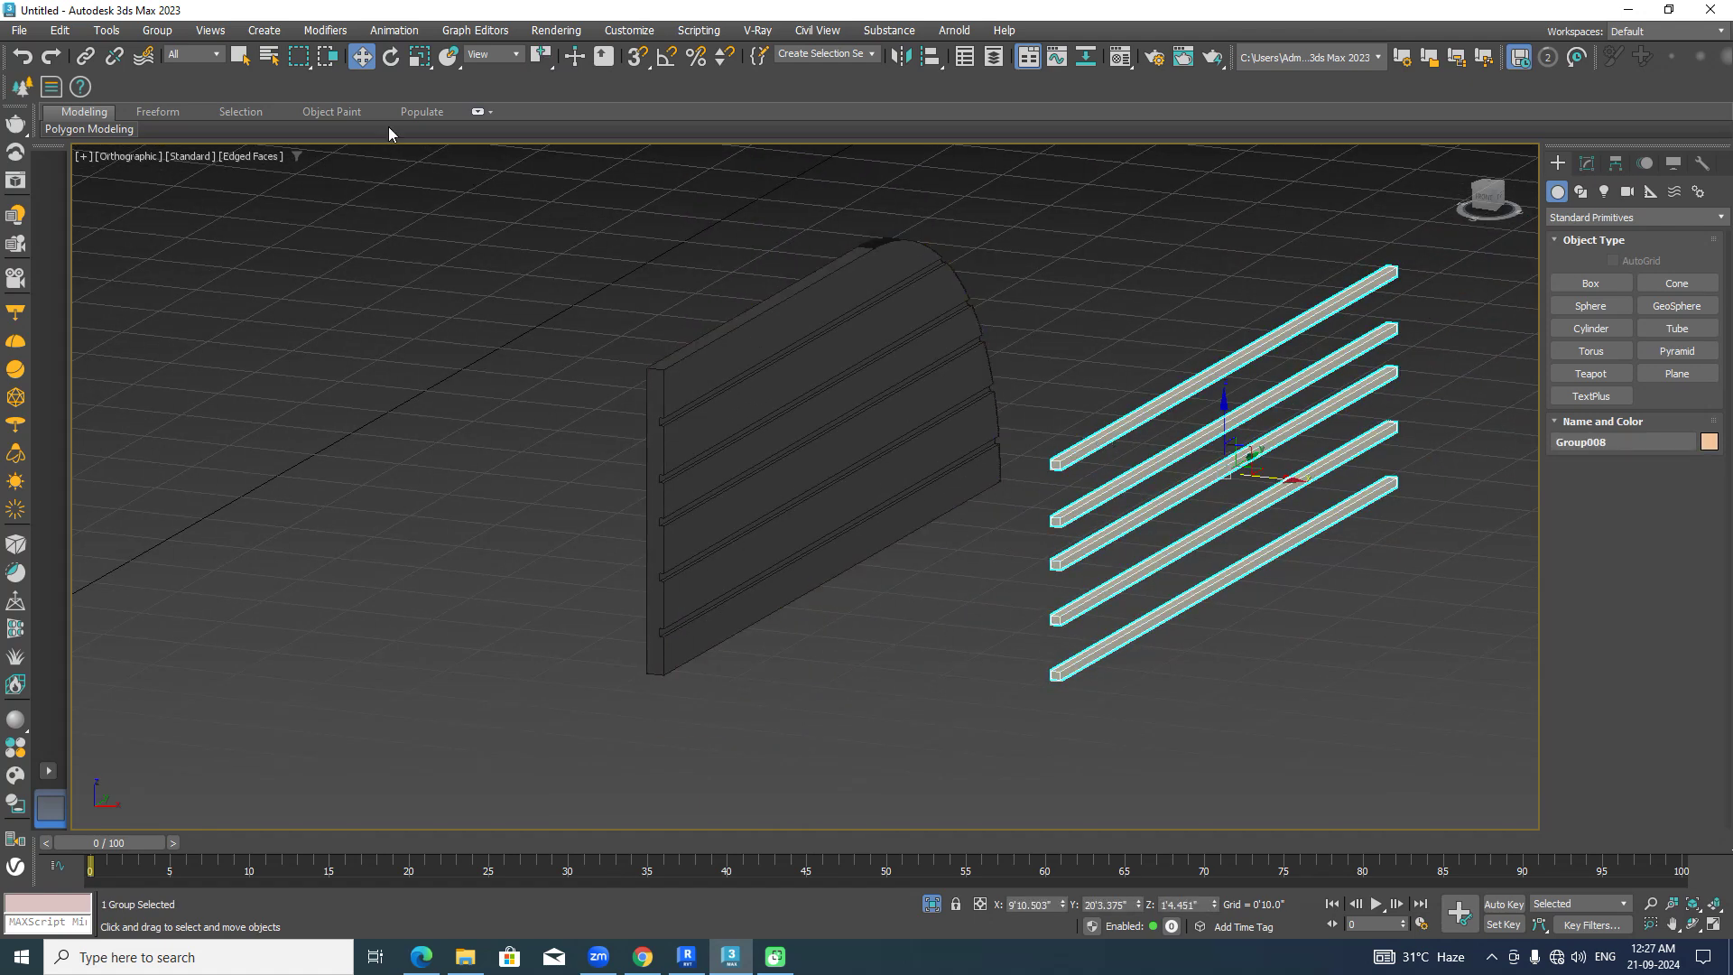
{"action": "left_click", "coordinate": [157, 32]}
{"action": "left_click", "coordinate": [155, 104]}
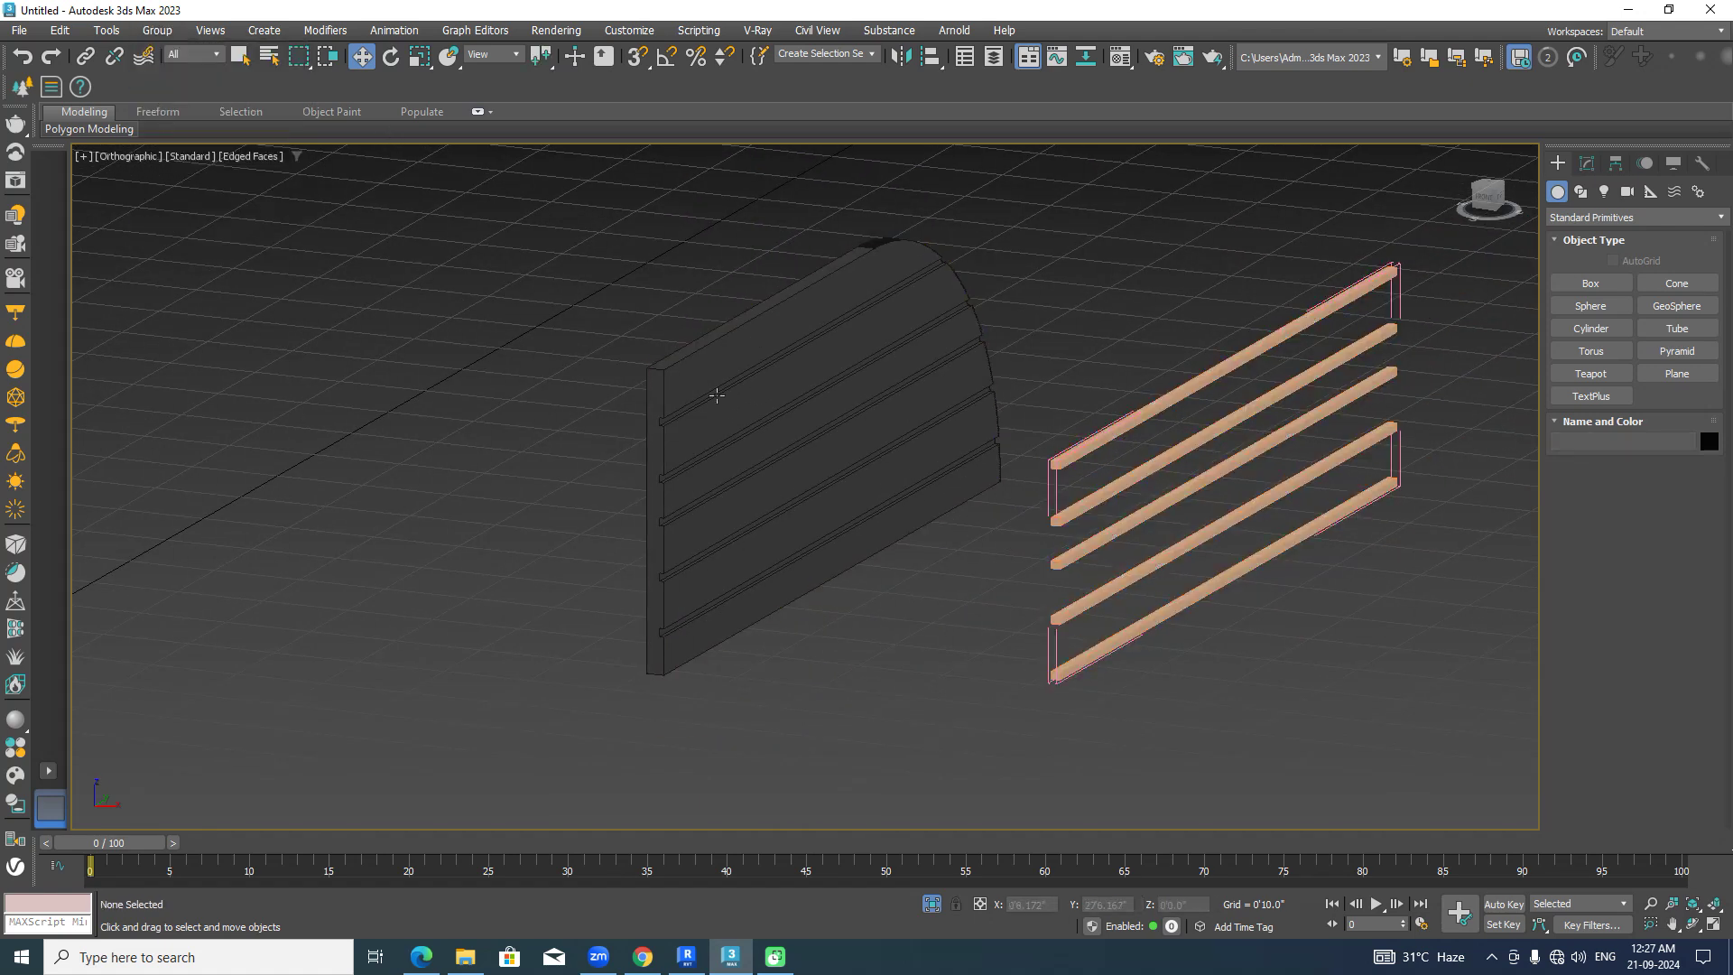
{"action": "scroll", "coordinate": [882, 456], "scroll_direction": "up", "scroll_amount": 2}
{"action": "left_click", "coordinate": [1156, 451]}
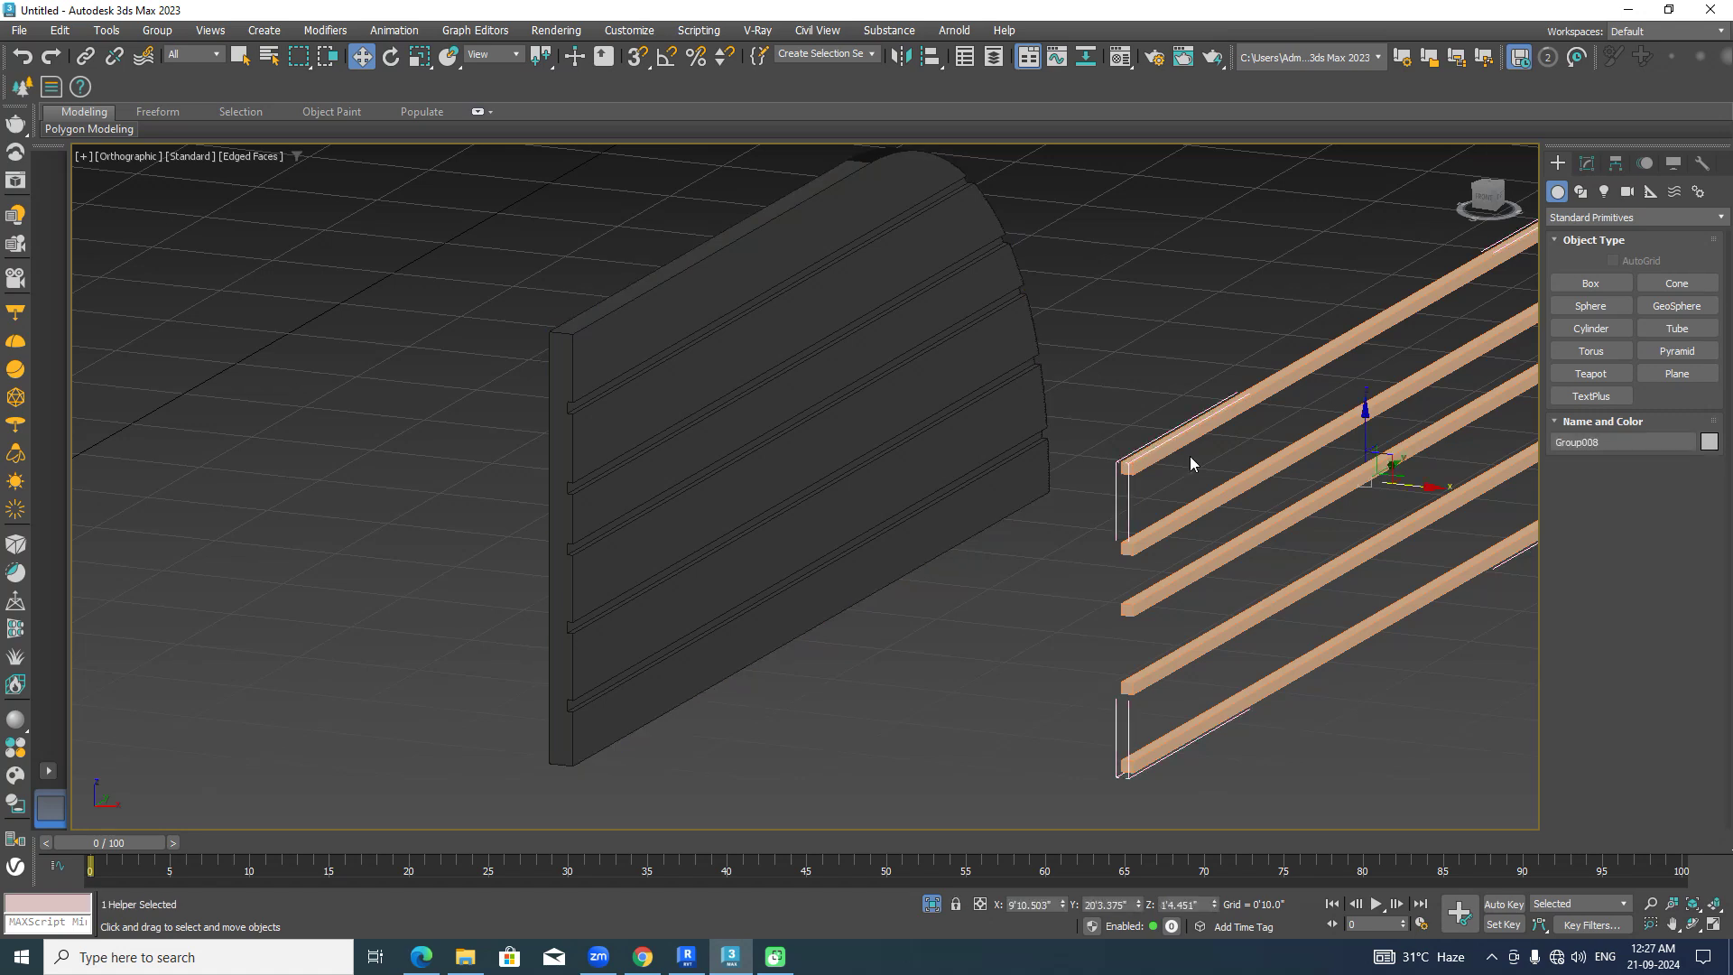
{"action": "left_click", "coordinate": [1587, 164]}
{"action": "left_click", "coordinate": [1350, 420]}
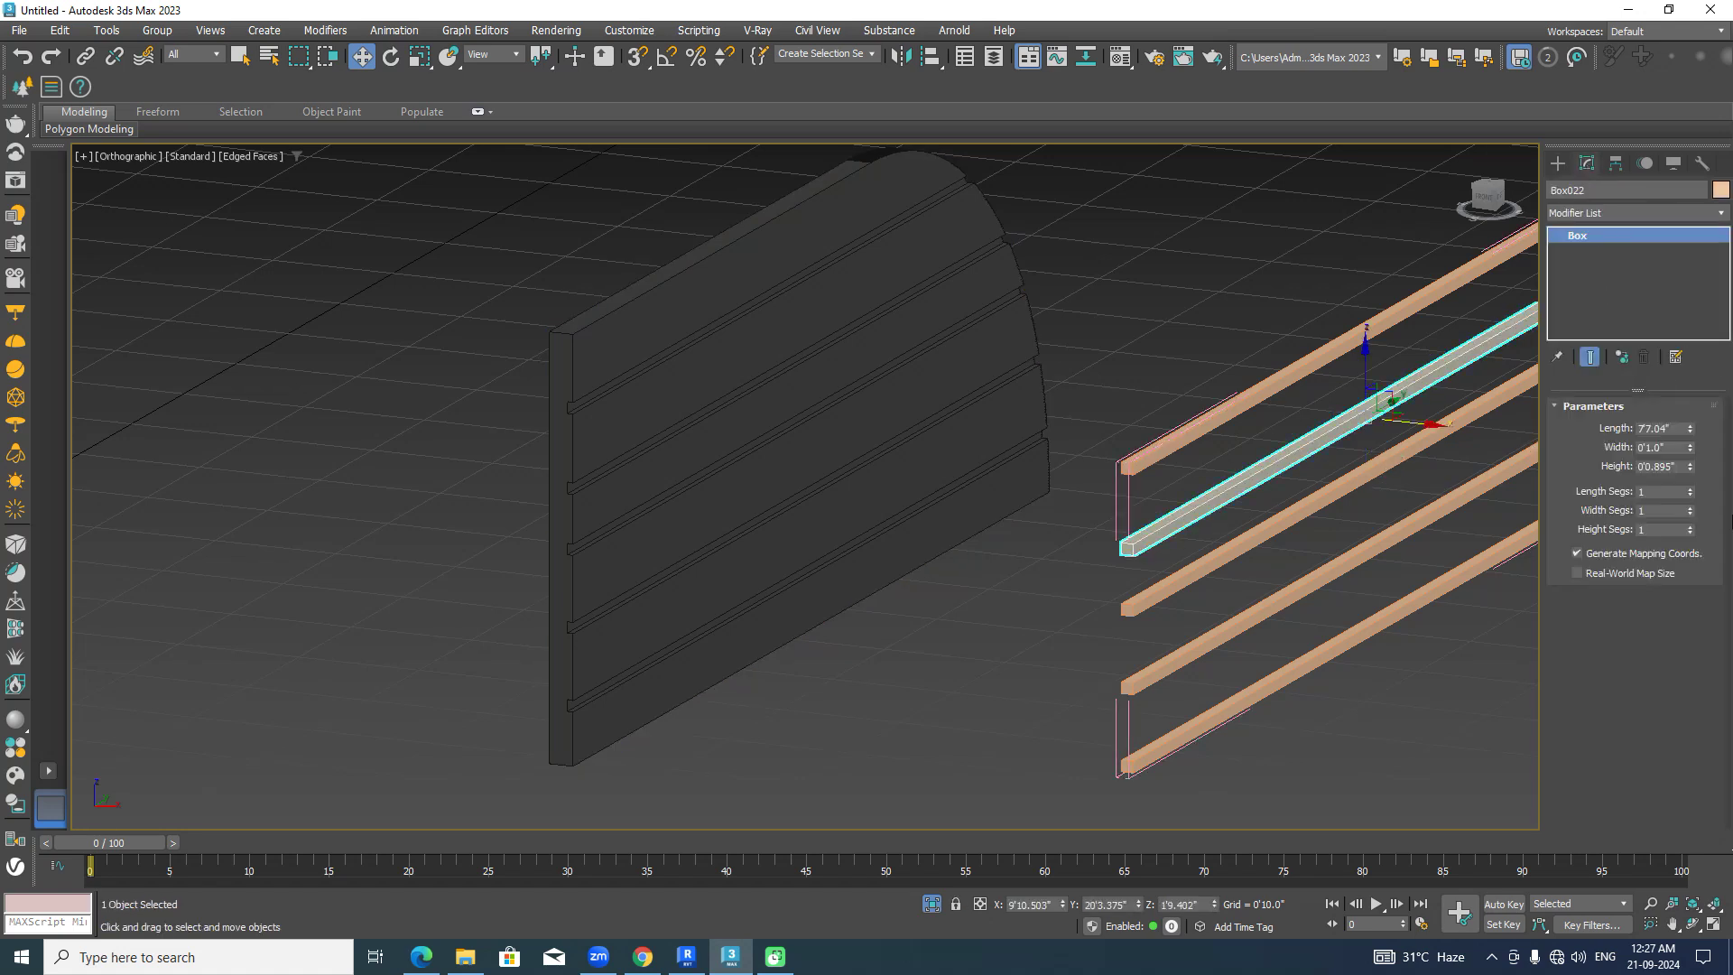
{"action": "left_click_drag", "start_coordinate": [1690, 468], "coordinate": [1699, 507]}
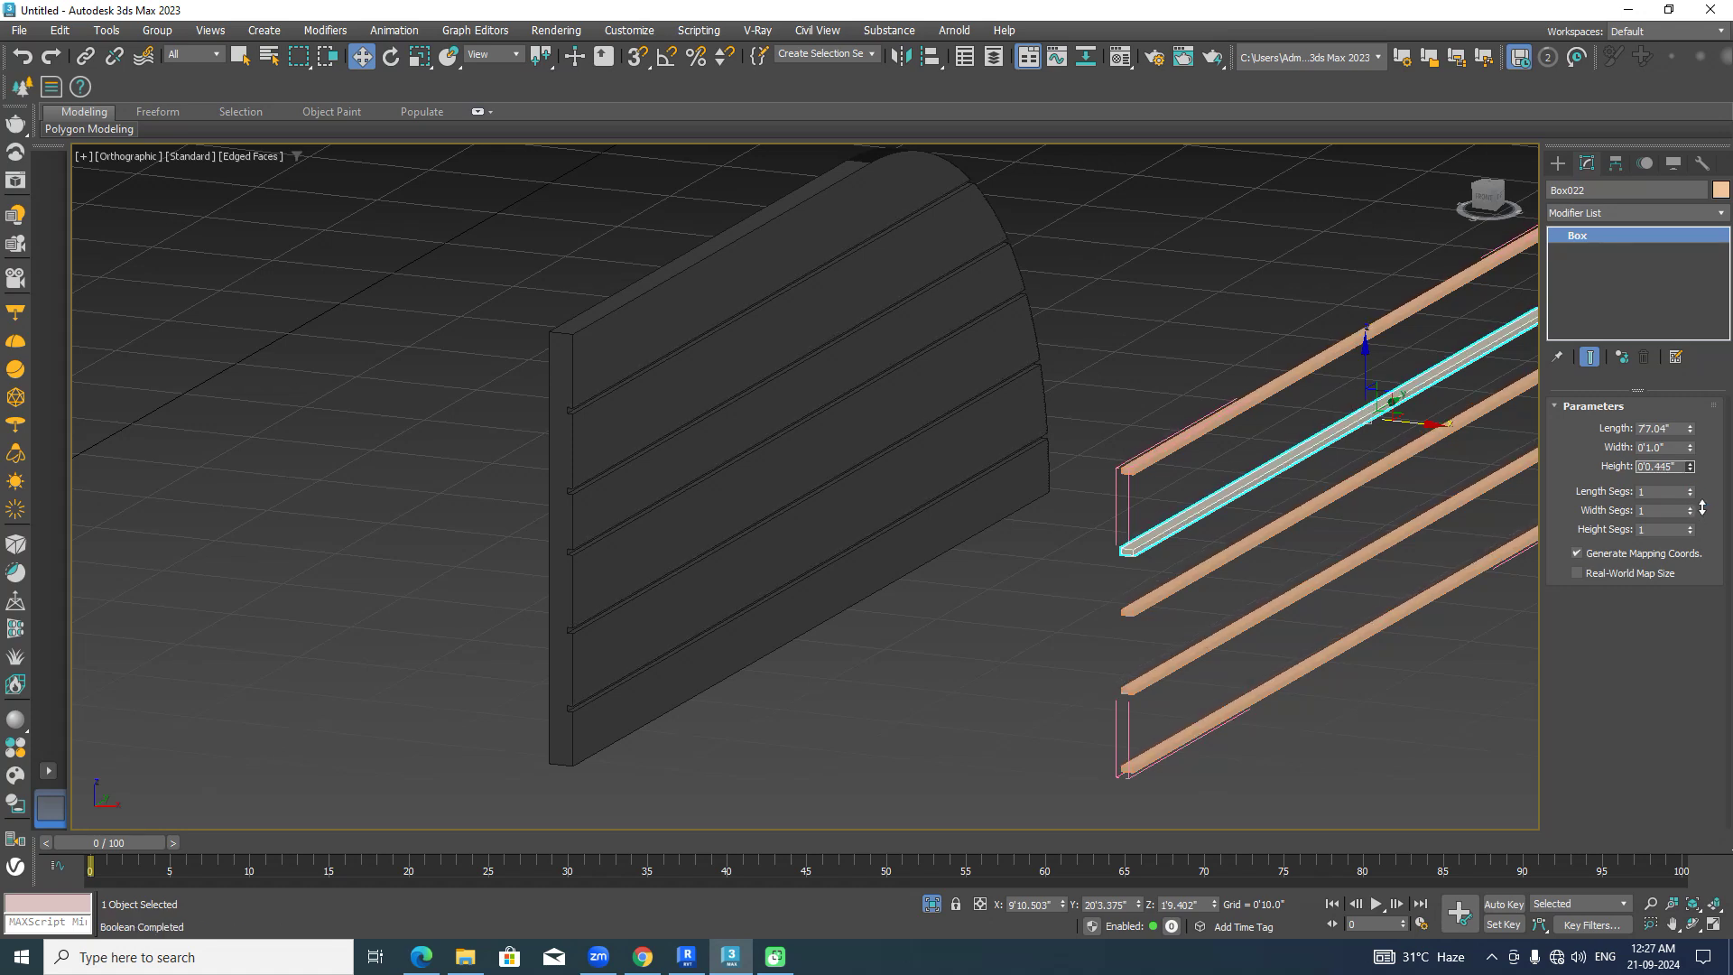
Delete the separate strips beside the panel and exit isolation to show the whole model.
{"action": "left_click", "coordinate": [1558, 165]}
{"action": "left_click", "coordinate": [1301, 282]}
{"action": "scroll", "coordinate": [1311, 307], "scroll_direction": "down", "scroll_amount": 2}
{"action": "middle_click_drag", "start_coordinate": [1311, 309], "coordinate": [1210, 436]}
{"action": "key", "text": "Delete"}
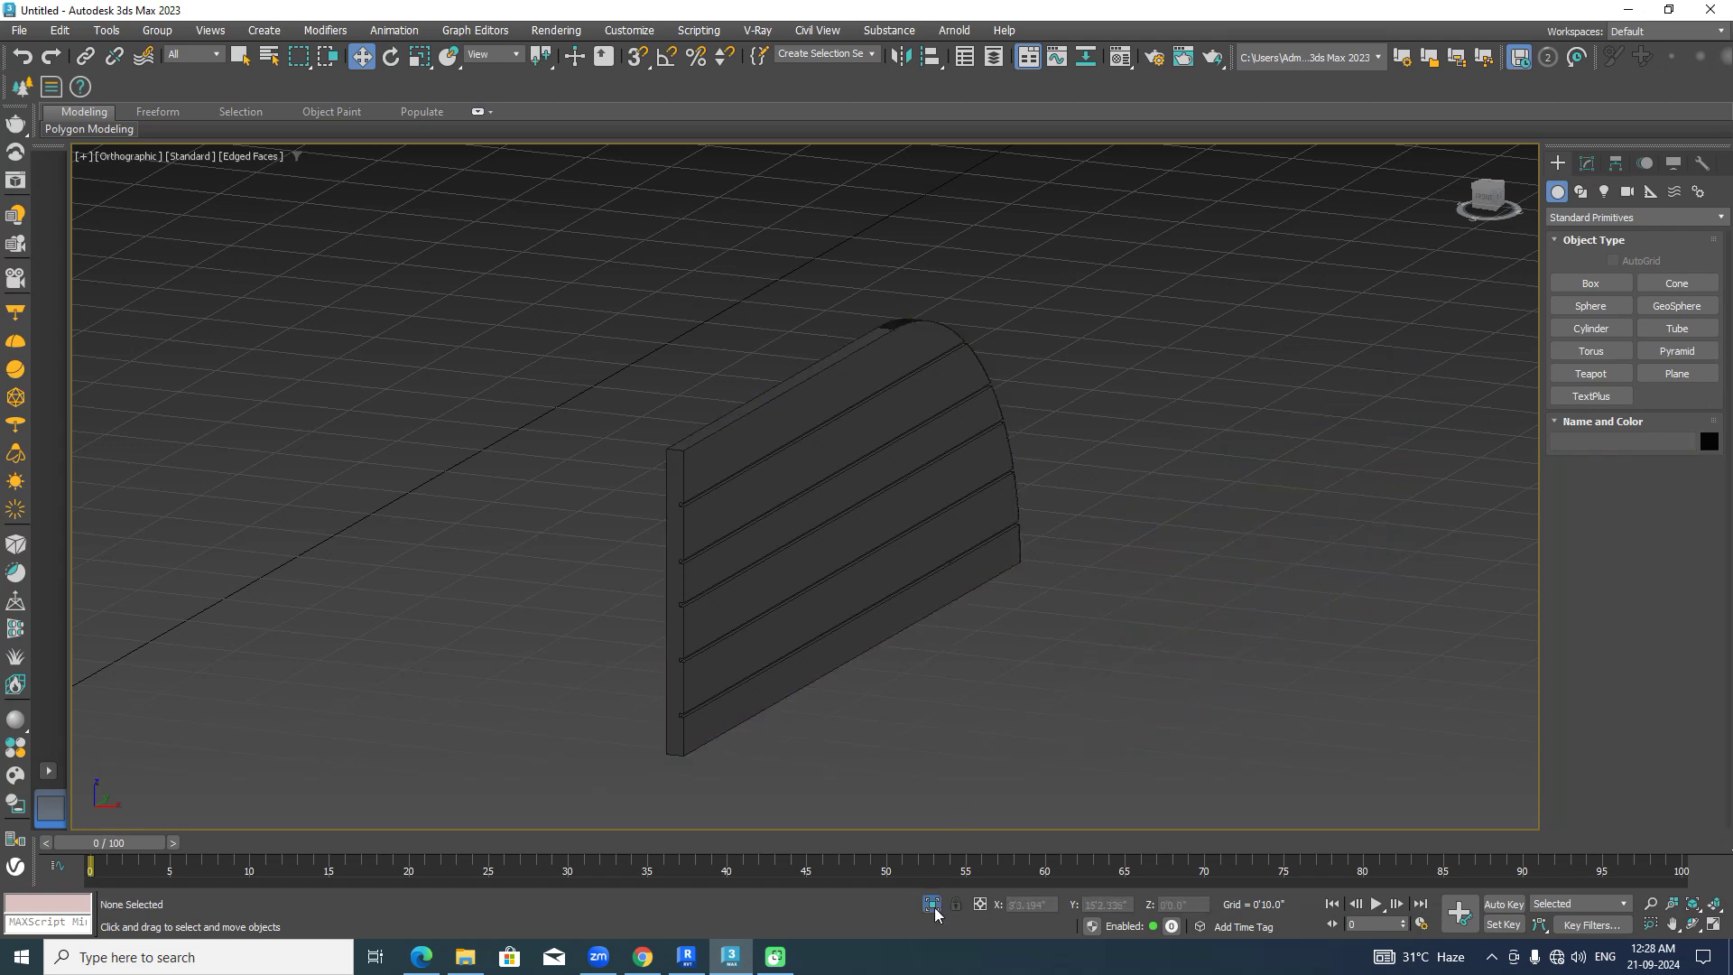
{"action": "middle_click_drag", "start_coordinate": [957, 806], "coordinate": [998, 796], "text": "alt"}
{"action": "scroll", "coordinate": [1313, 642], "scroll_direction": "down", "scroll_amount": 3}
{"action": "mouse_move", "coordinate": [1399, 642]}
{"action": "middle_mouse_down", "text": "alt"}
{"action": "mouse_move", "coordinate": [1320, 636]}
{"action": "mouse_move", "coordinate": [1372, 657]}
{"action": "middle_mouse_up", "text": "alt"}
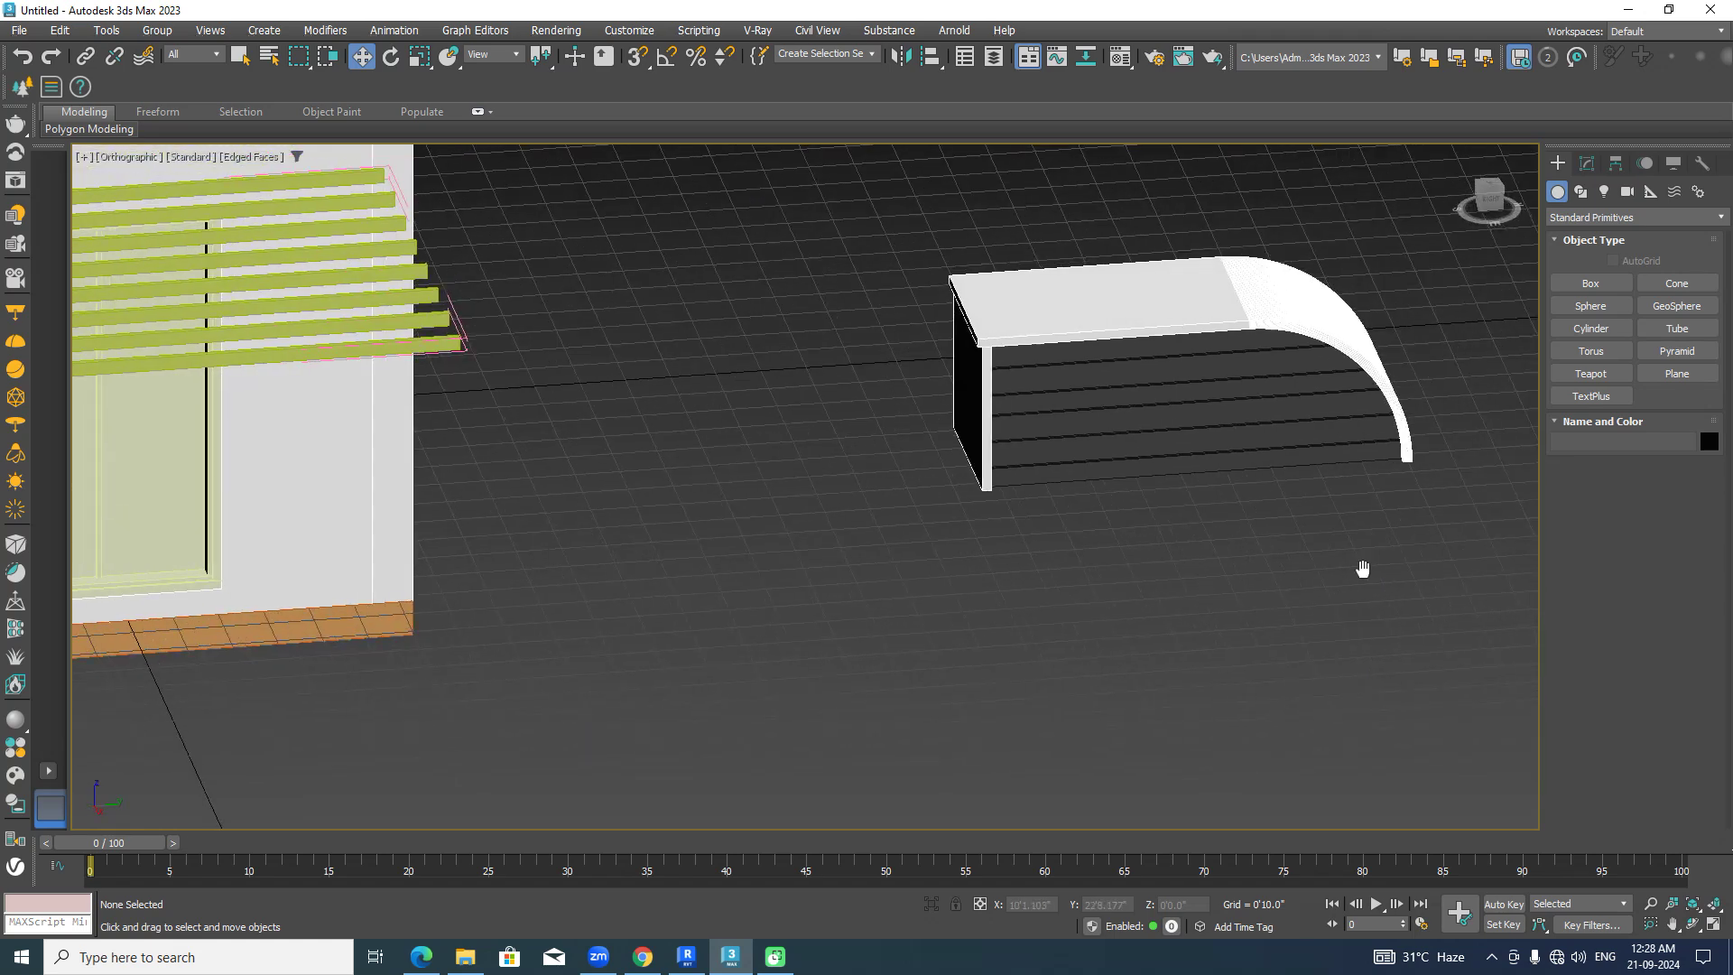
Copy the white flat tabletop box straight up to Z about 3'1.6".
{"action": "middle_click_drag", "start_coordinate": [1366, 554], "coordinate": [1133, 414], "text": "alt"}
{"action": "scroll", "coordinate": [1133, 415], "scroll_direction": "up", "scroll_amount": 5}
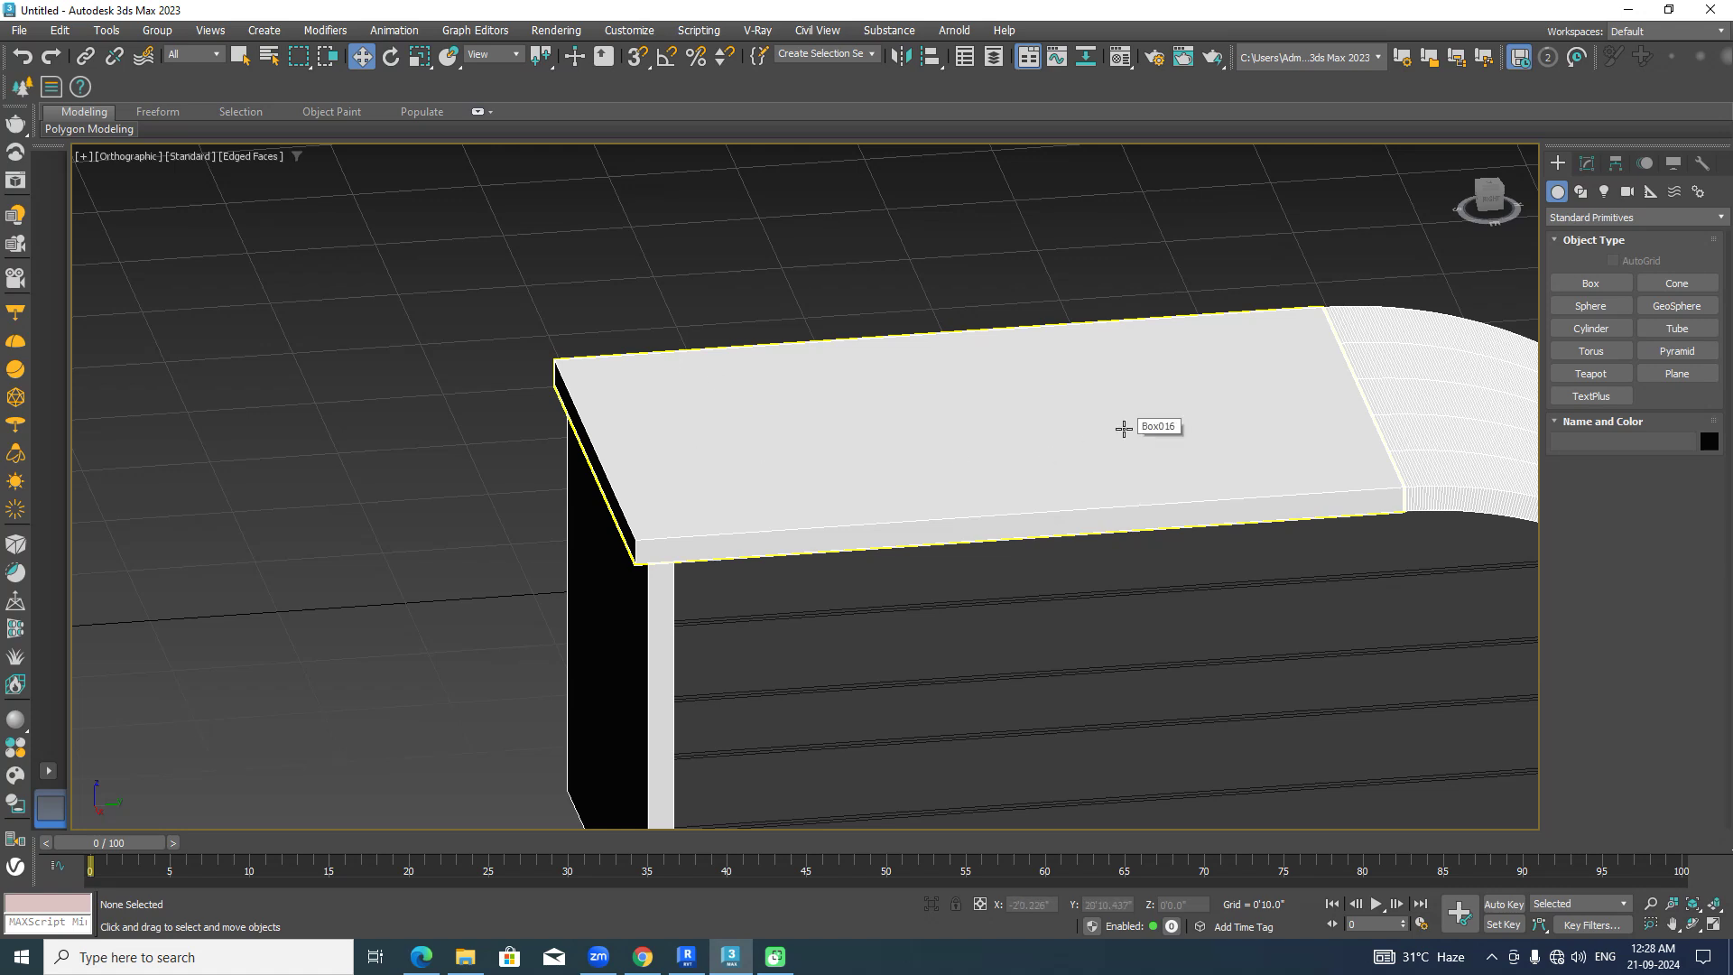
{"action": "left_click", "coordinate": [1124, 428]}
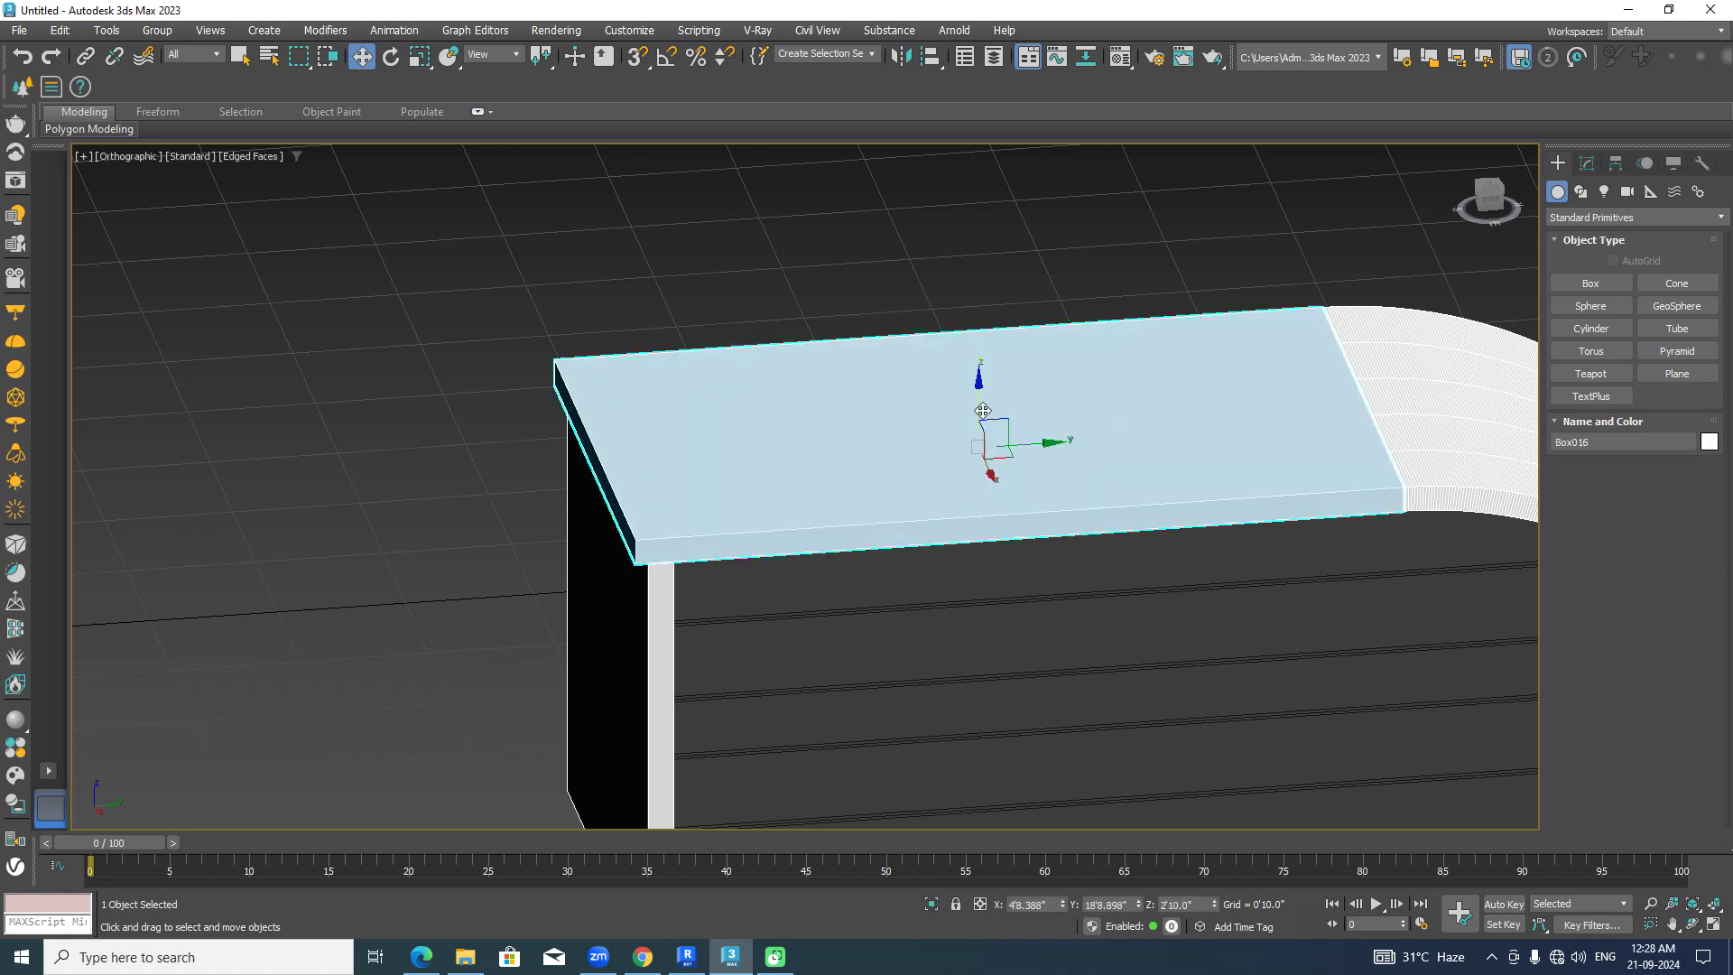
{"action": "left_click_drag", "start_coordinate": [981, 411], "coordinate": [982, 368], "text": "shift"}
{"action": "left_click", "coordinate": [815, 442]}
{"action": "left_click", "coordinate": [869, 554]}
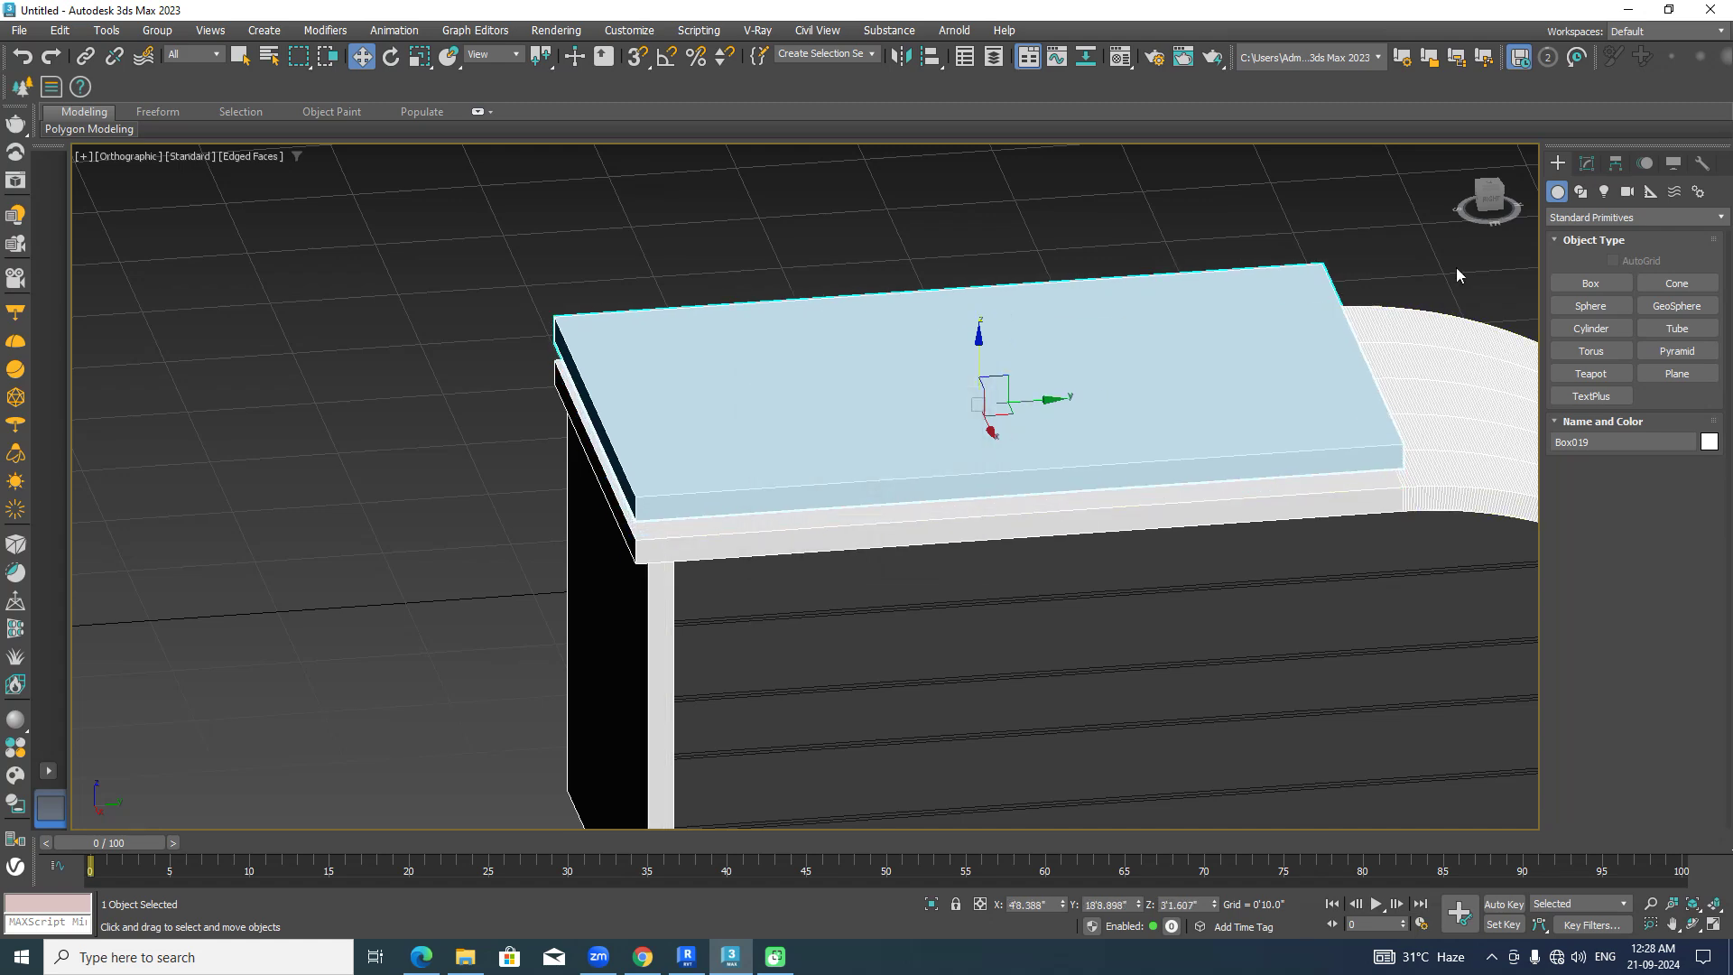
Shorten the copied box to about 4'7.9" and lower it partway into the tabletop, leaving a lip at each end.
{"action": "left_click", "coordinate": [1488, 206]}
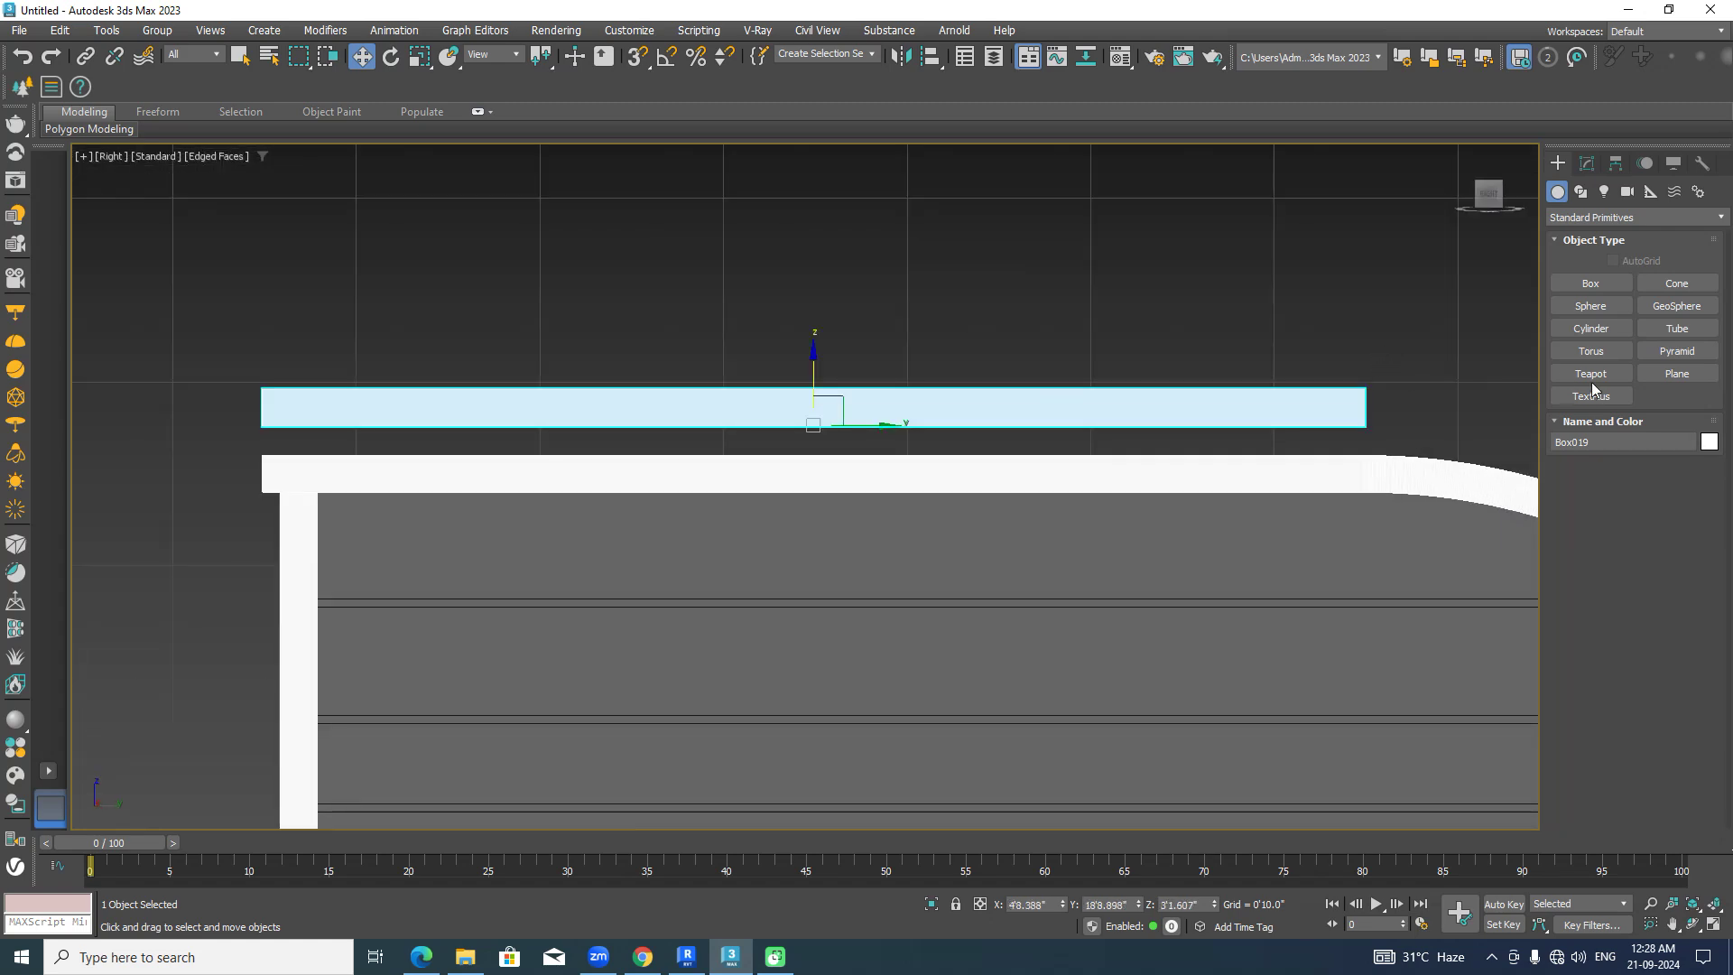
{"action": "left_click", "coordinate": [1587, 164]}
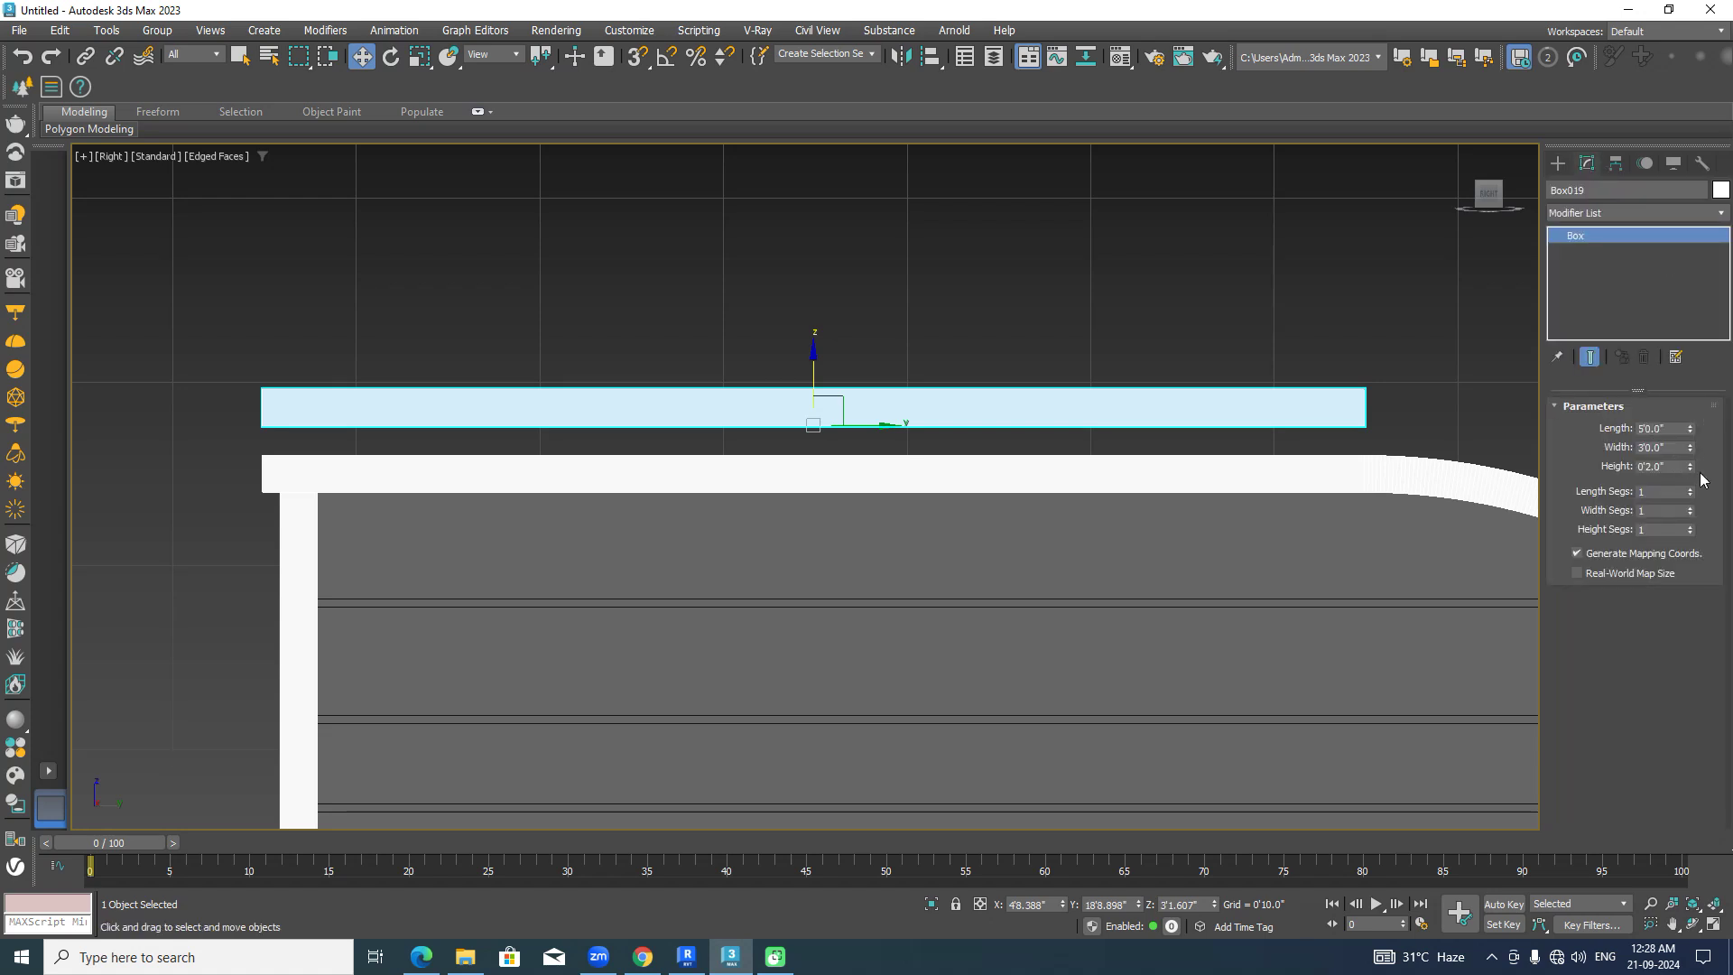
{"action": "left_click_drag", "start_coordinate": [1692, 432], "coordinate": [1693, 437]}
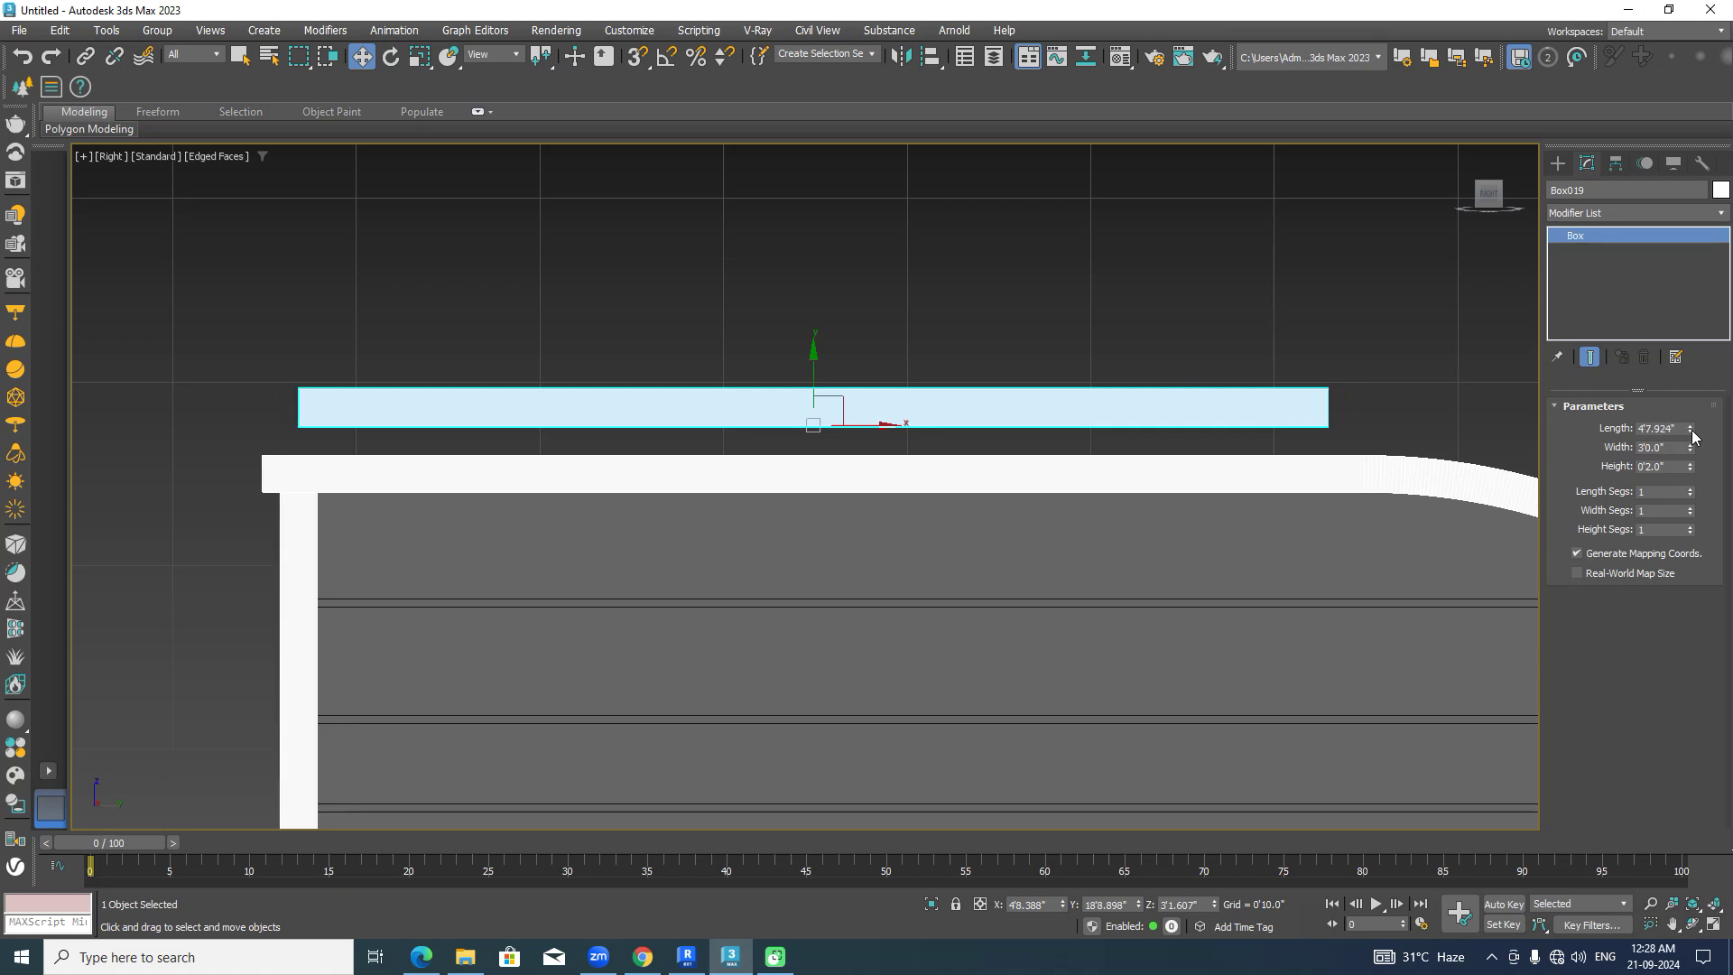
{"action": "mouse_move", "coordinate": [884, 424]}
{"action": "left_mouse_down"}
{"action": "mouse_move", "coordinate": [902, 398]}
{"action": "mouse_move", "coordinate": [841, 387]}
{"action": "mouse_move", "coordinate": [855, 422]}
{"action": "left_mouse_up"}
{"action": "key", "text": "F3"}
{"action": "key", "text": "F3"}
{"action": "middle_click_drag", "start_coordinate": [971, 352], "coordinate": [1031, 403], "text": "alt"}
Subtract the shortened box from the tabletop with ProBoolean, using the Move option, to cut a recess, and deselect the result.
{"action": "left_click", "coordinate": [571, 565]}
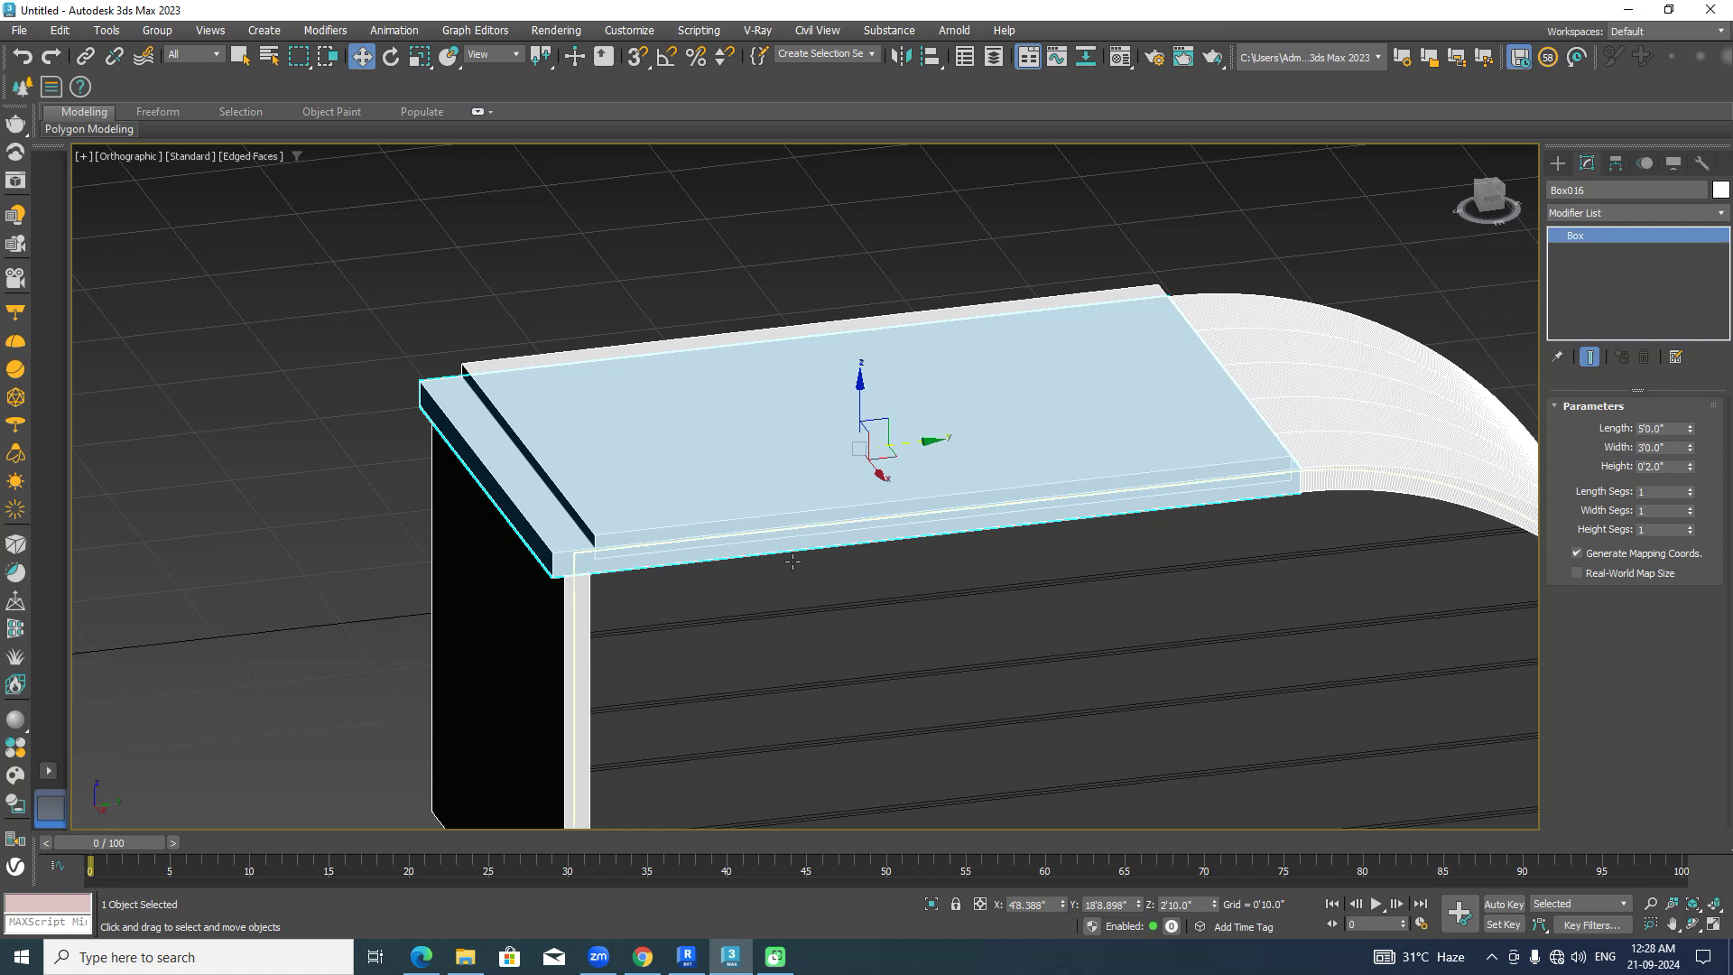
{"action": "left_click", "coordinate": [1559, 171]}
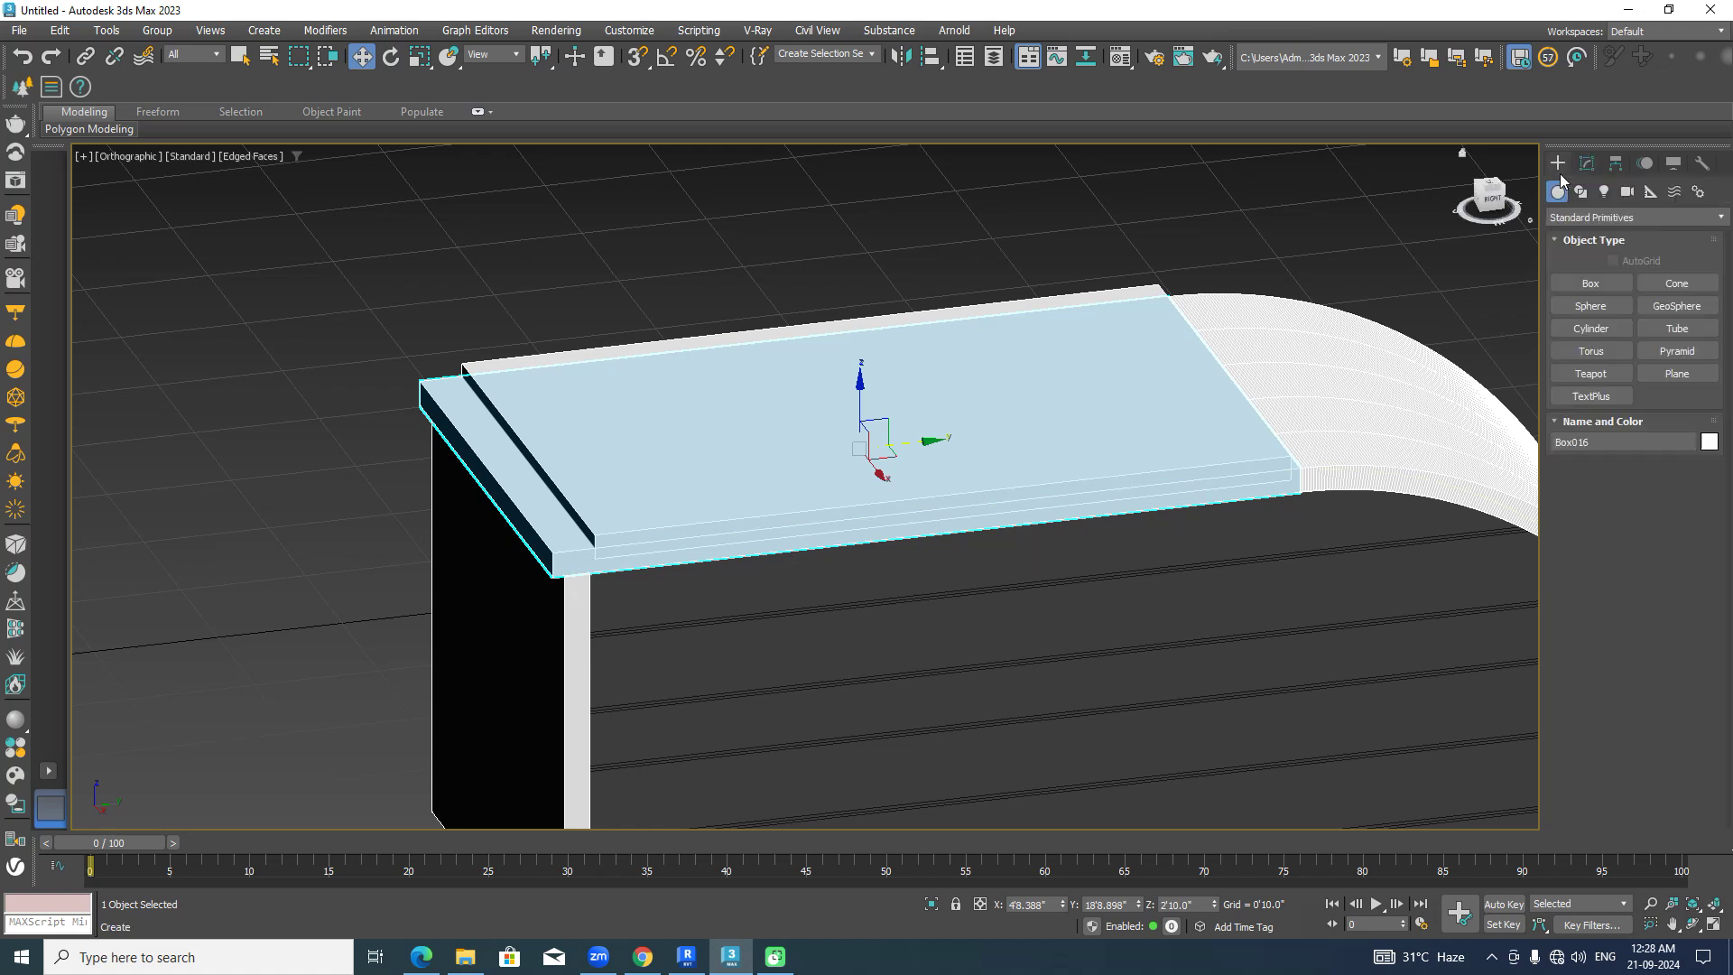
{"action": "left_click", "coordinate": [1566, 219]}
{"action": "left_click", "coordinate": [1587, 269]}
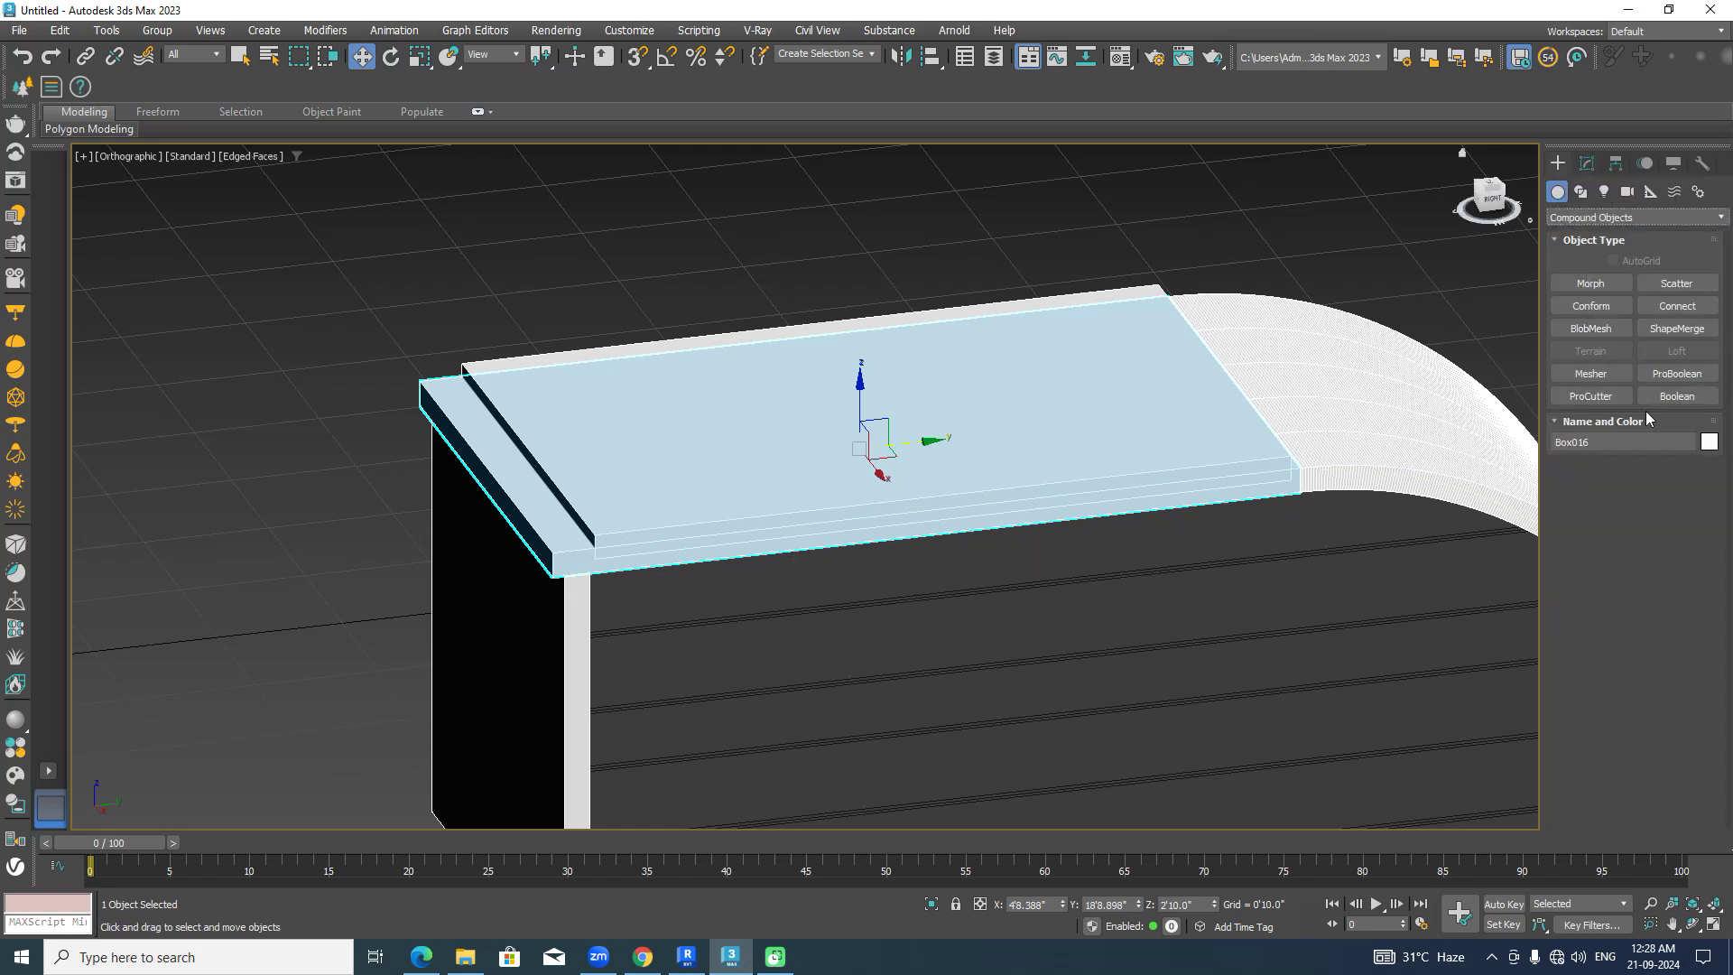
{"action": "left_click", "coordinate": [1679, 374]}
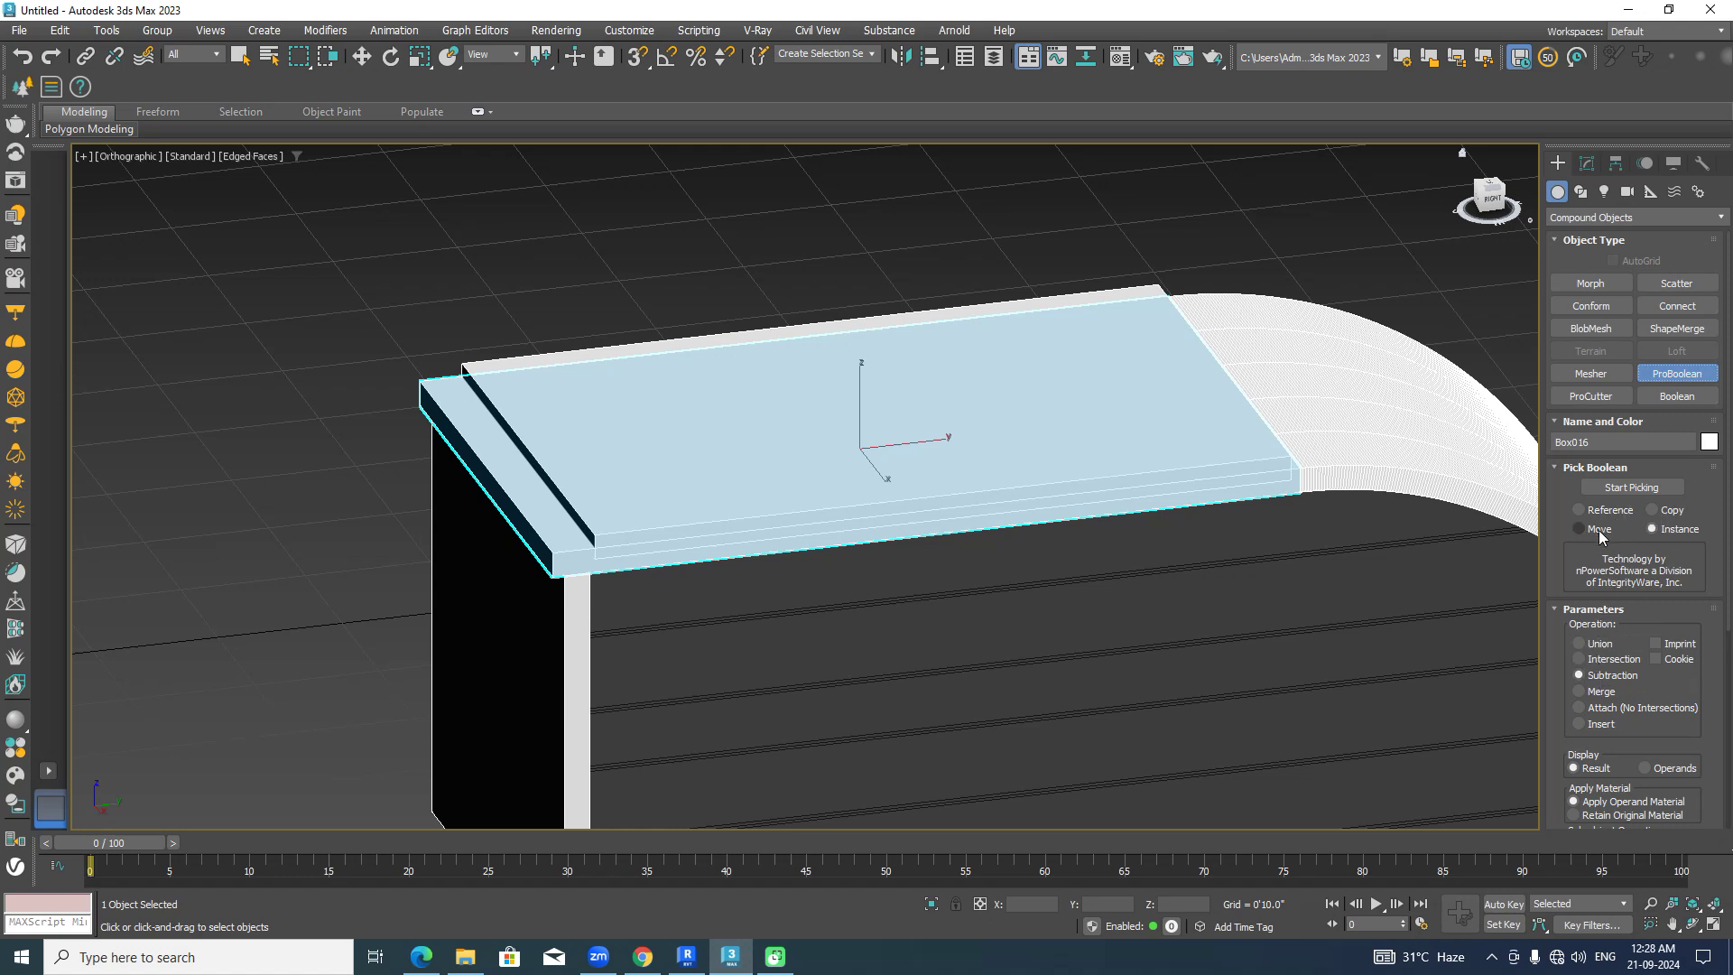
{"action": "left_click", "coordinate": [1632, 487]}
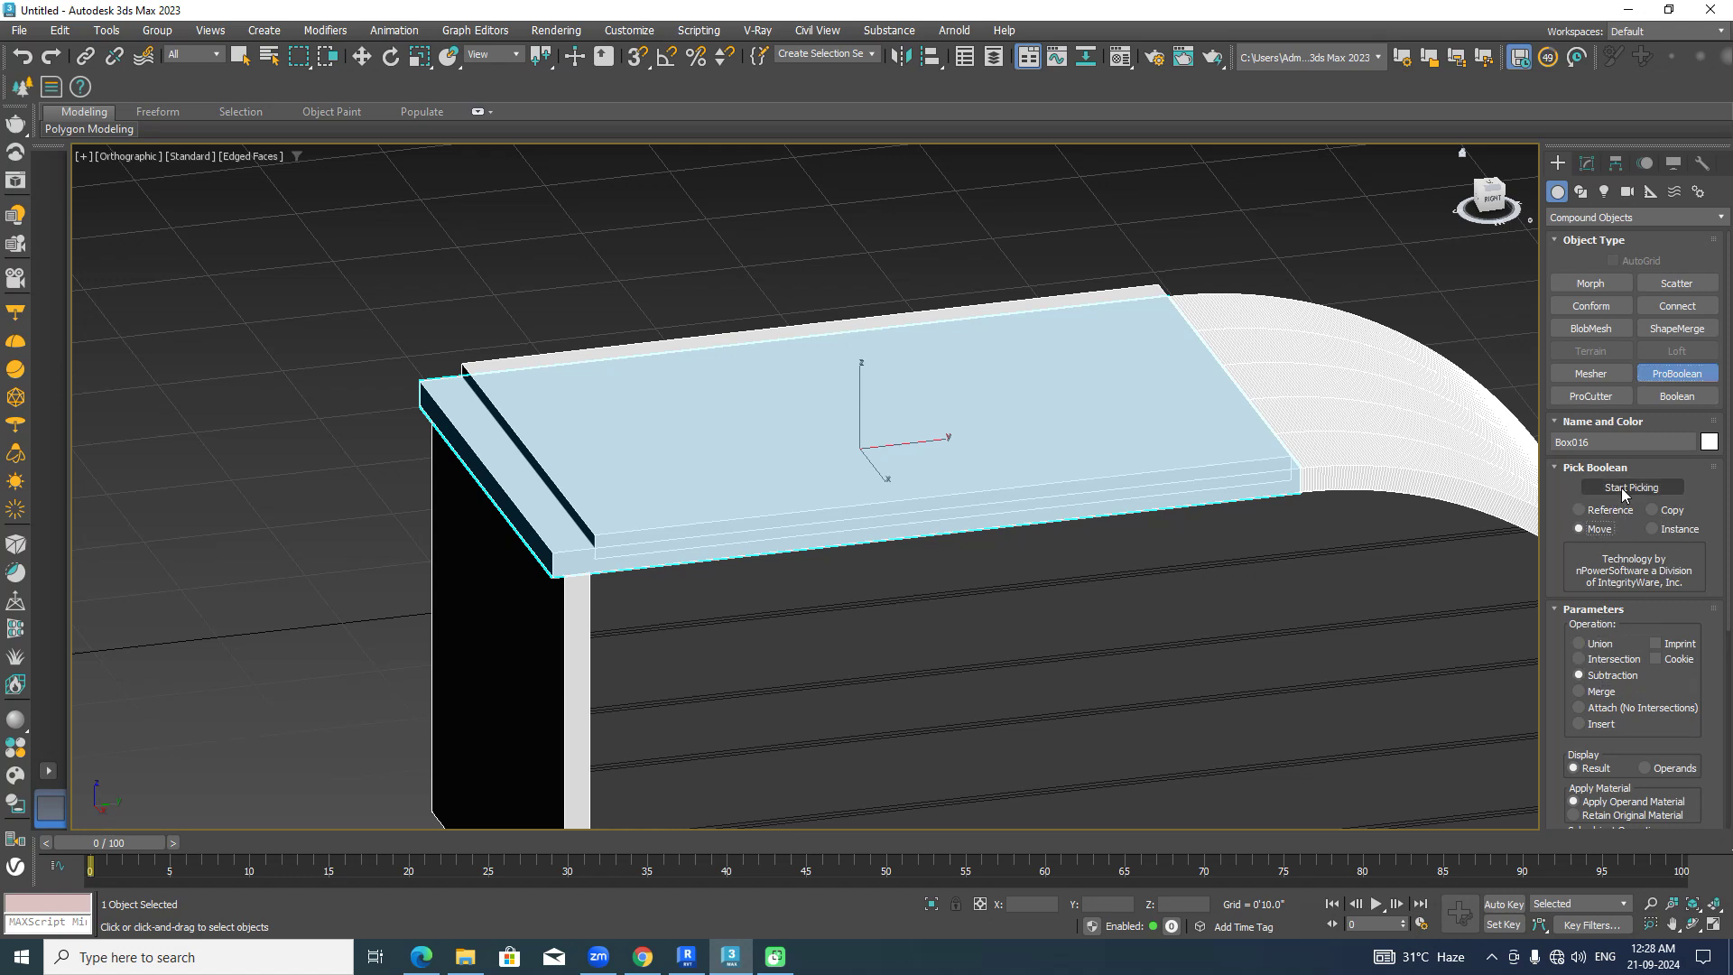
{"action": "left_click", "coordinate": [1086, 437]}
{"action": "middle_click_drag", "start_coordinate": [1050, 263], "coordinate": [1116, 282], "text": "alt"}
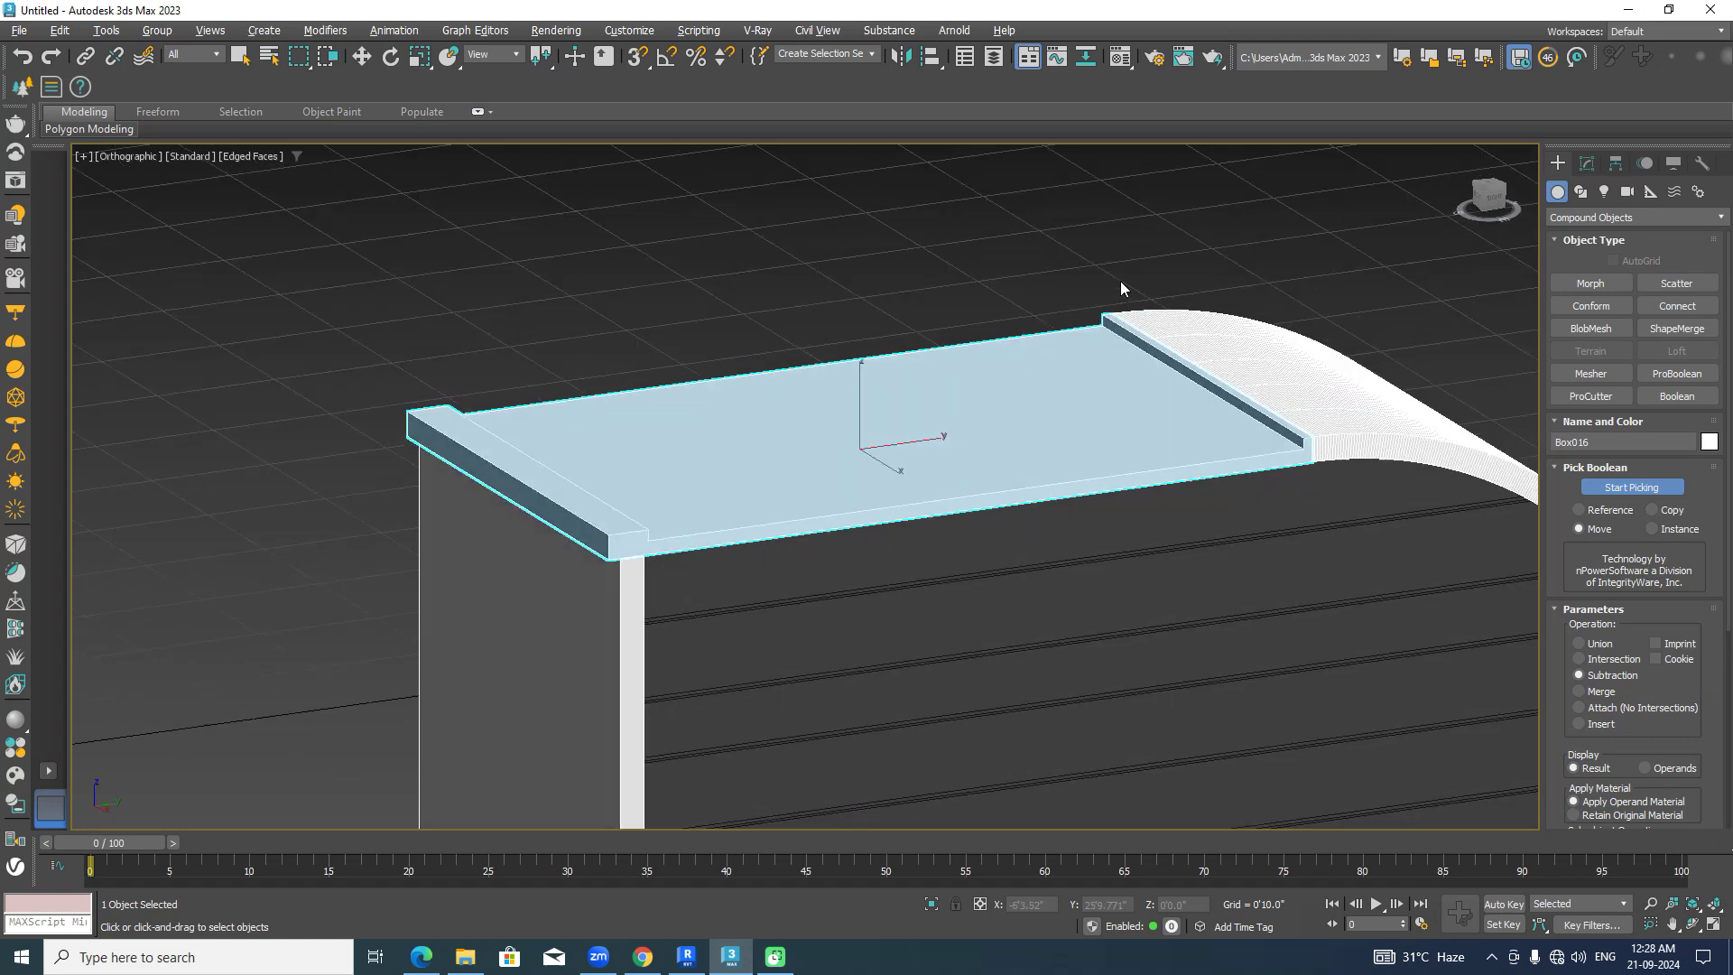
{"action": "left_click", "coordinate": [1589, 218]}
{"action": "left_click", "coordinate": [1574, 235]}
{"action": "key", "text": "w"}
{"action": "left_click", "coordinate": [940, 231]}
{"action": "scroll", "coordinate": [939, 231], "scroll_direction": "down", "scroll_amount": 3}
{"action": "mouse_move", "coordinate": [1272, 416]}
{"action": "middle_mouse_down", "text": "alt"}
{"action": "mouse_move", "coordinate": [1210, 426]}
{"action": "mouse_move", "coordinate": [1285, 426]}
{"action": "middle_mouse_up", "text": "alt"}
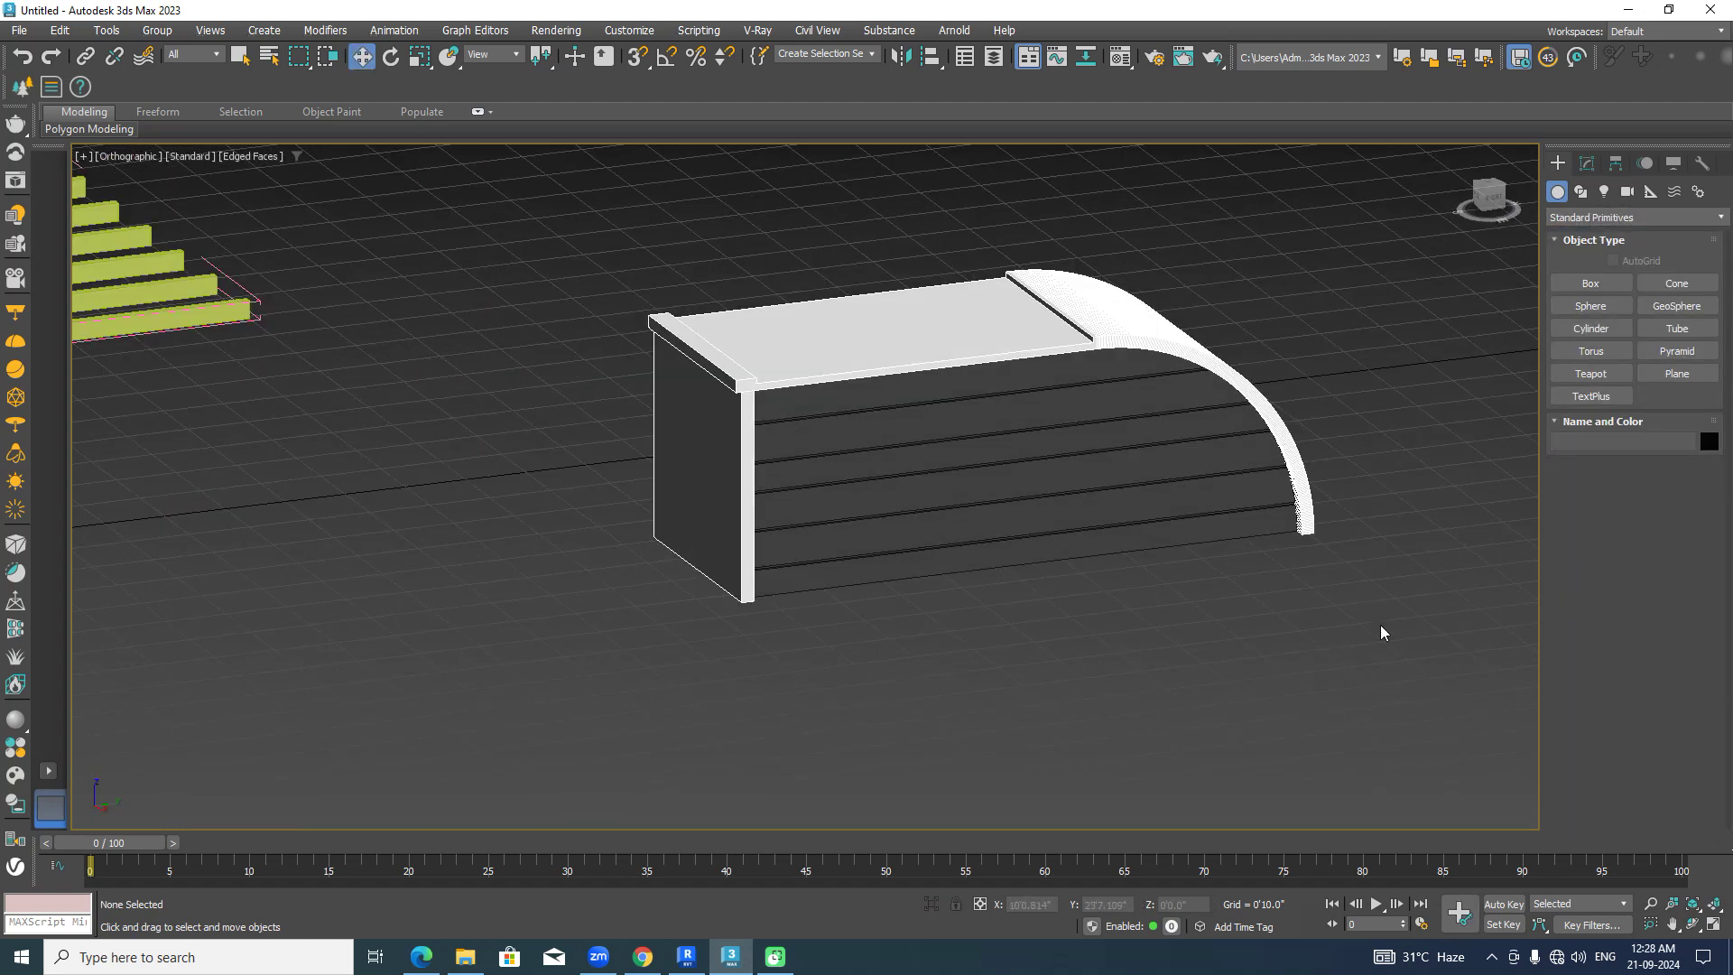
Group all the parts of the curved-end table into one object and deselect it.
{"action": "left_click_drag", "start_coordinate": [666, 291], "coordinate": [642, 271]}
{"action": "left_click", "coordinate": [157, 29]}
{"action": "left_click", "coordinate": [197, 60]}
{"action": "left_click", "coordinate": [878, 508]}
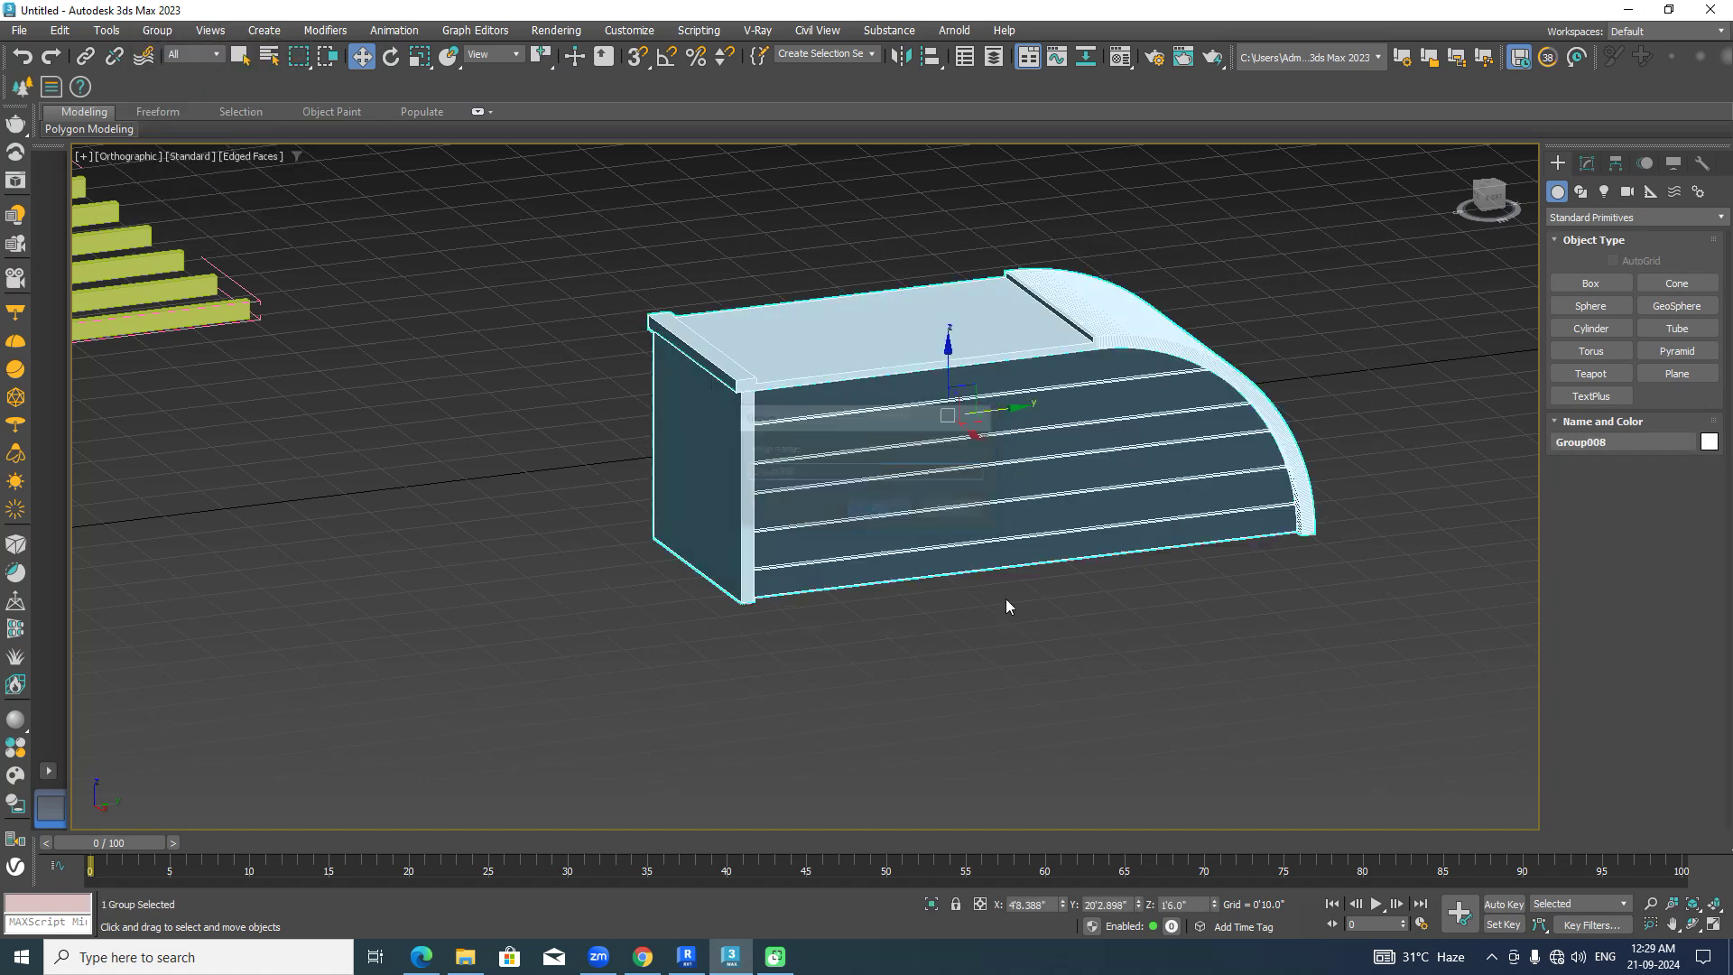
{"action": "left_click", "coordinate": [1063, 610]}
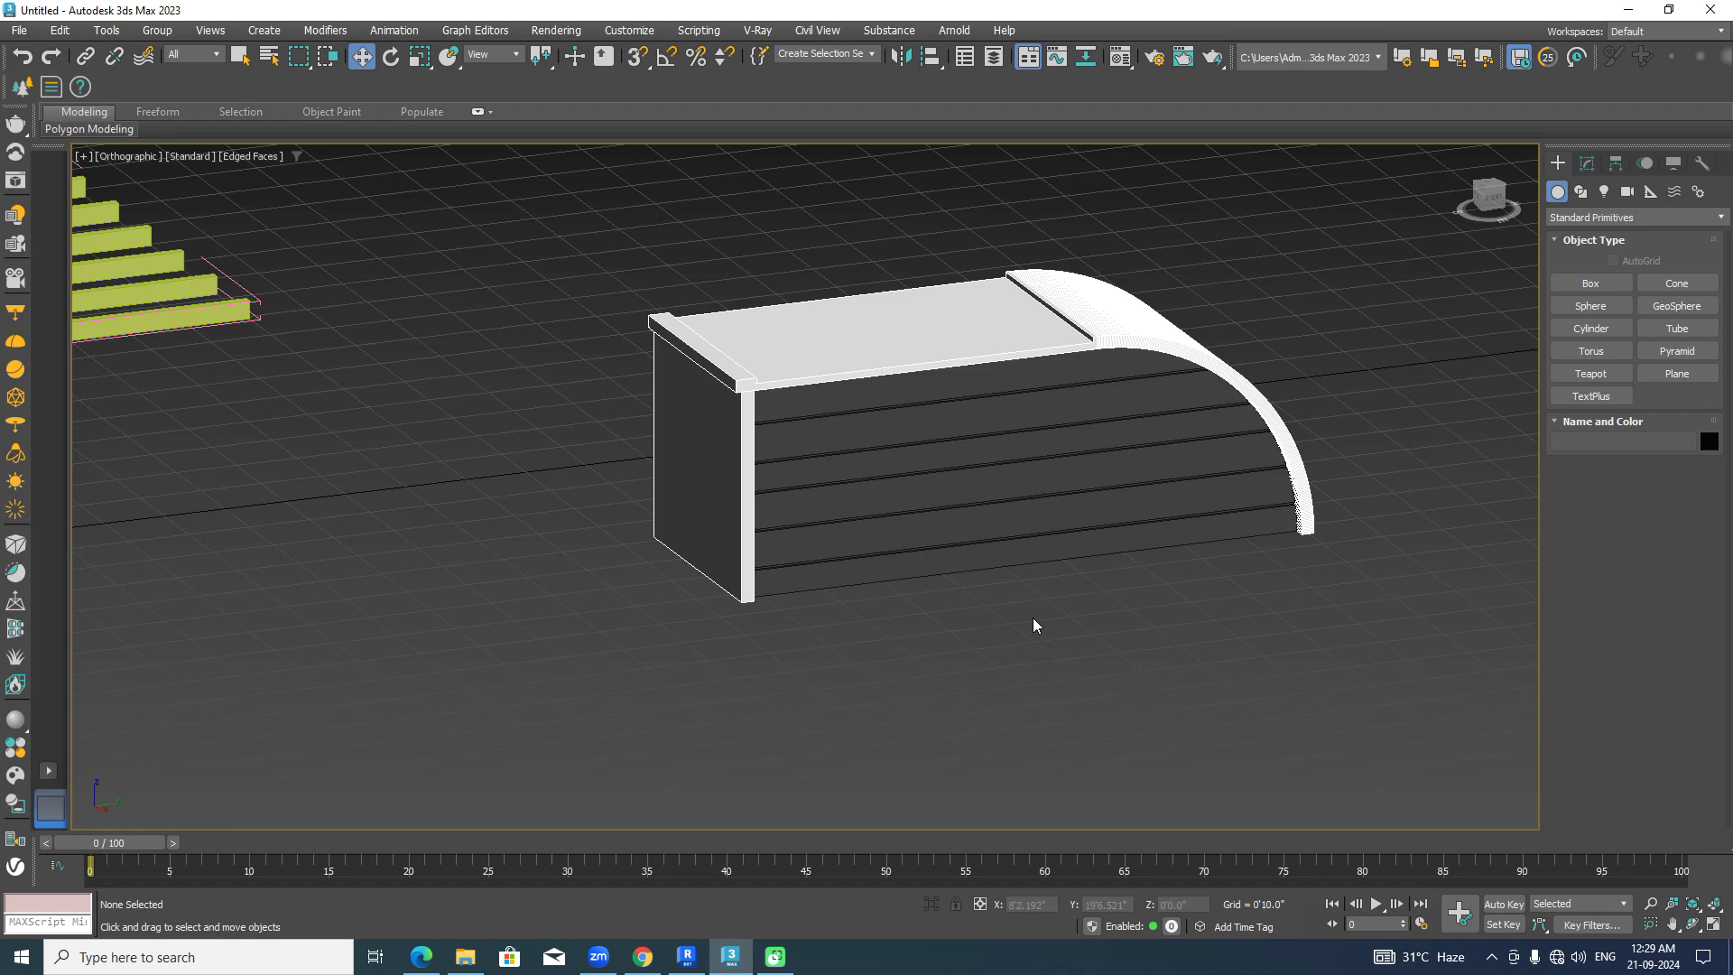
Move the table group into the room in plan view, to about X 2'0.1" and Y -1'7.1", and deselect it.
{"action": "scroll", "coordinate": [931, 543], "scroll_direction": "down", "scroll_amount": 2}
{"action": "middle_click_drag", "start_coordinate": [929, 538], "coordinate": [1256, 532]}
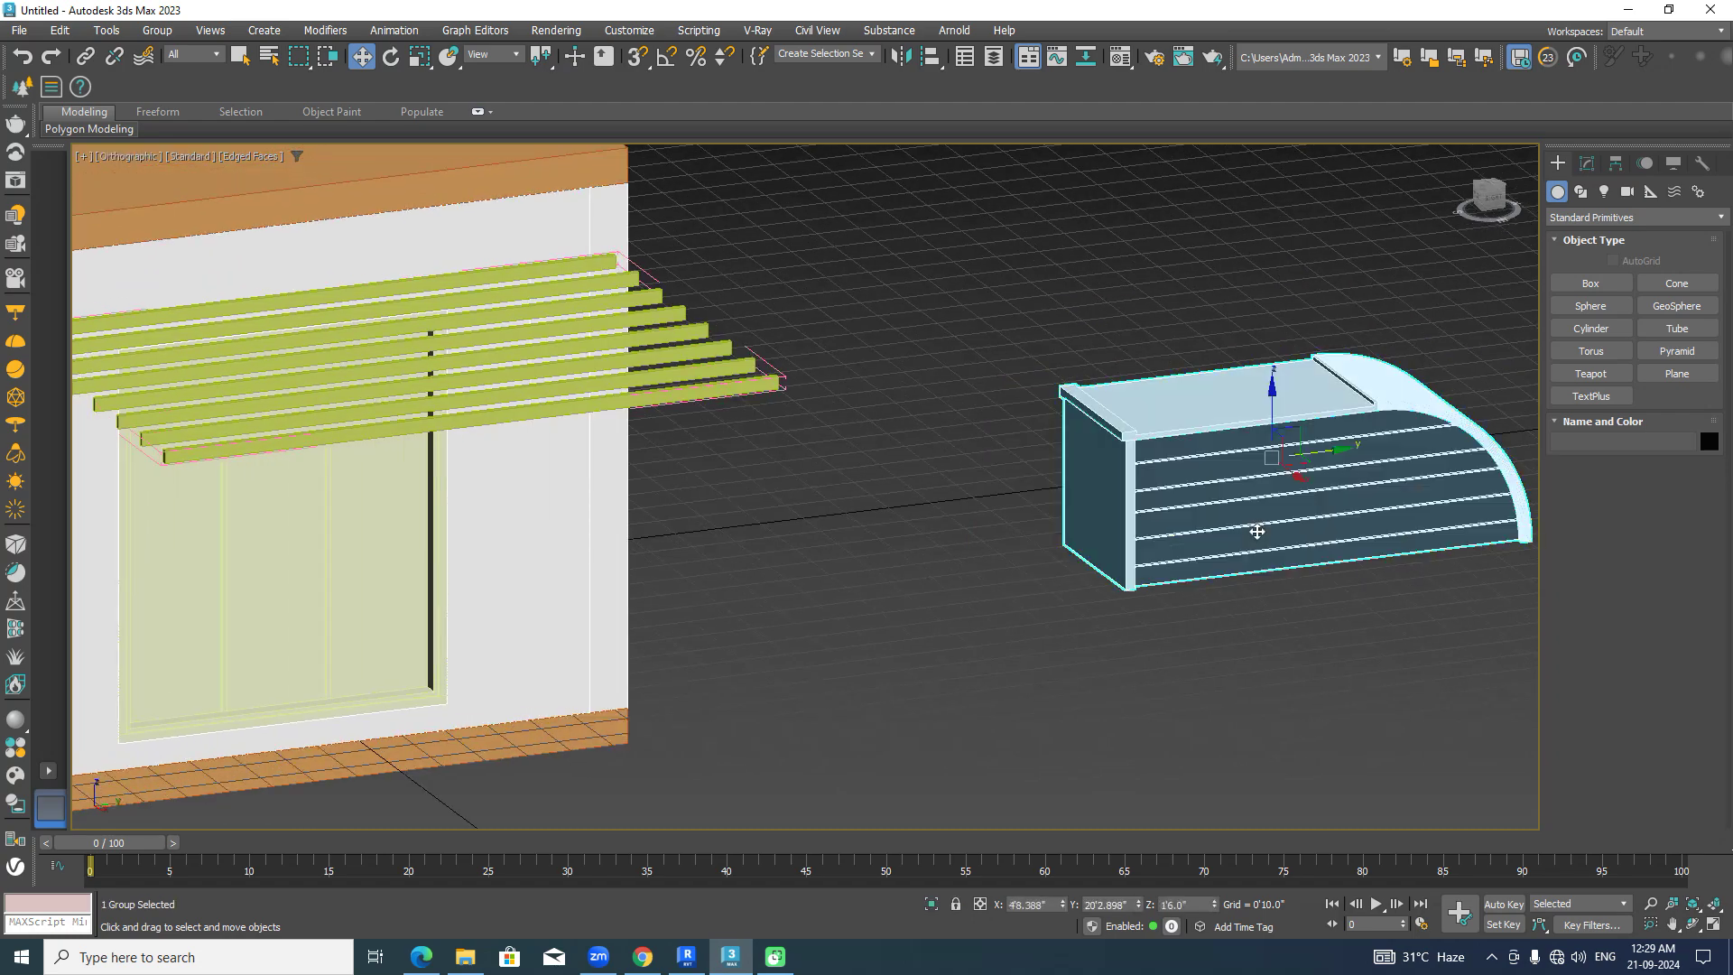
{"action": "left_click", "coordinate": [1257, 532]}
{"action": "scroll", "coordinate": [1256, 532], "scroll_direction": "down", "scroll_amount": 3}
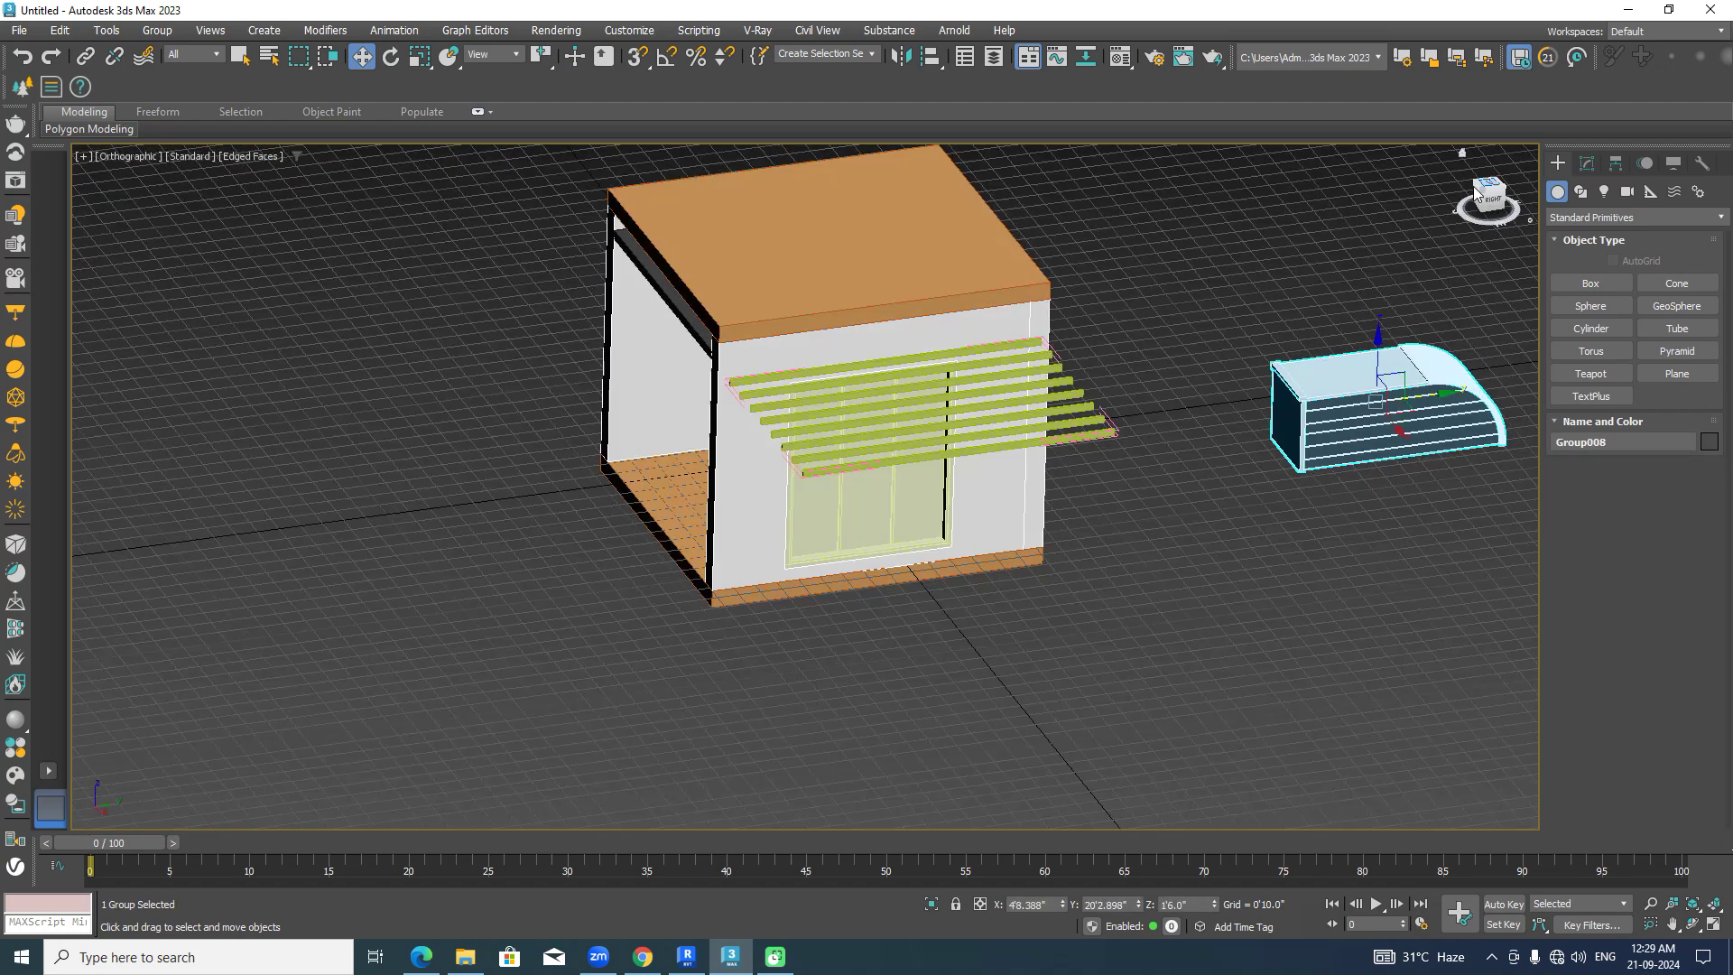
{"action": "left_click", "coordinate": [1474, 186]}
{"action": "key", "text": "F3"}
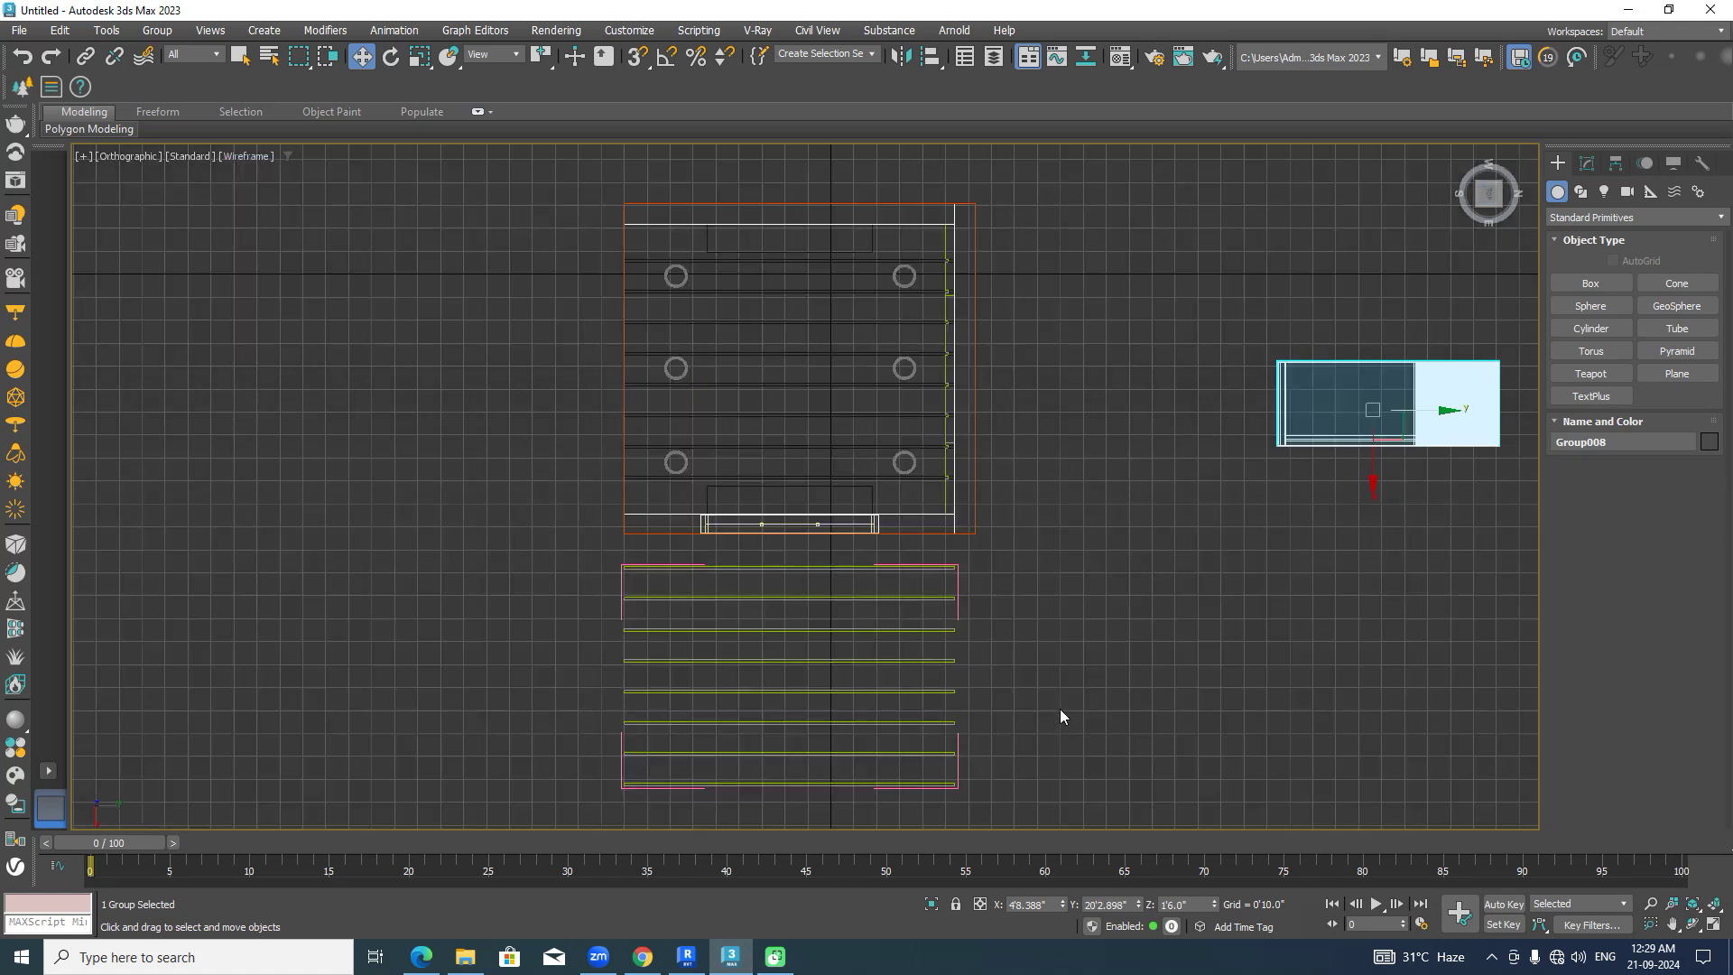
{"action": "middle_click_drag", "start_coordinate": [1242, 554], "coordinate": [1218, 658]}
{"action": "left_click_drag", "start_coordinate": [1349, 582], "coordinate": [1348, 493]}
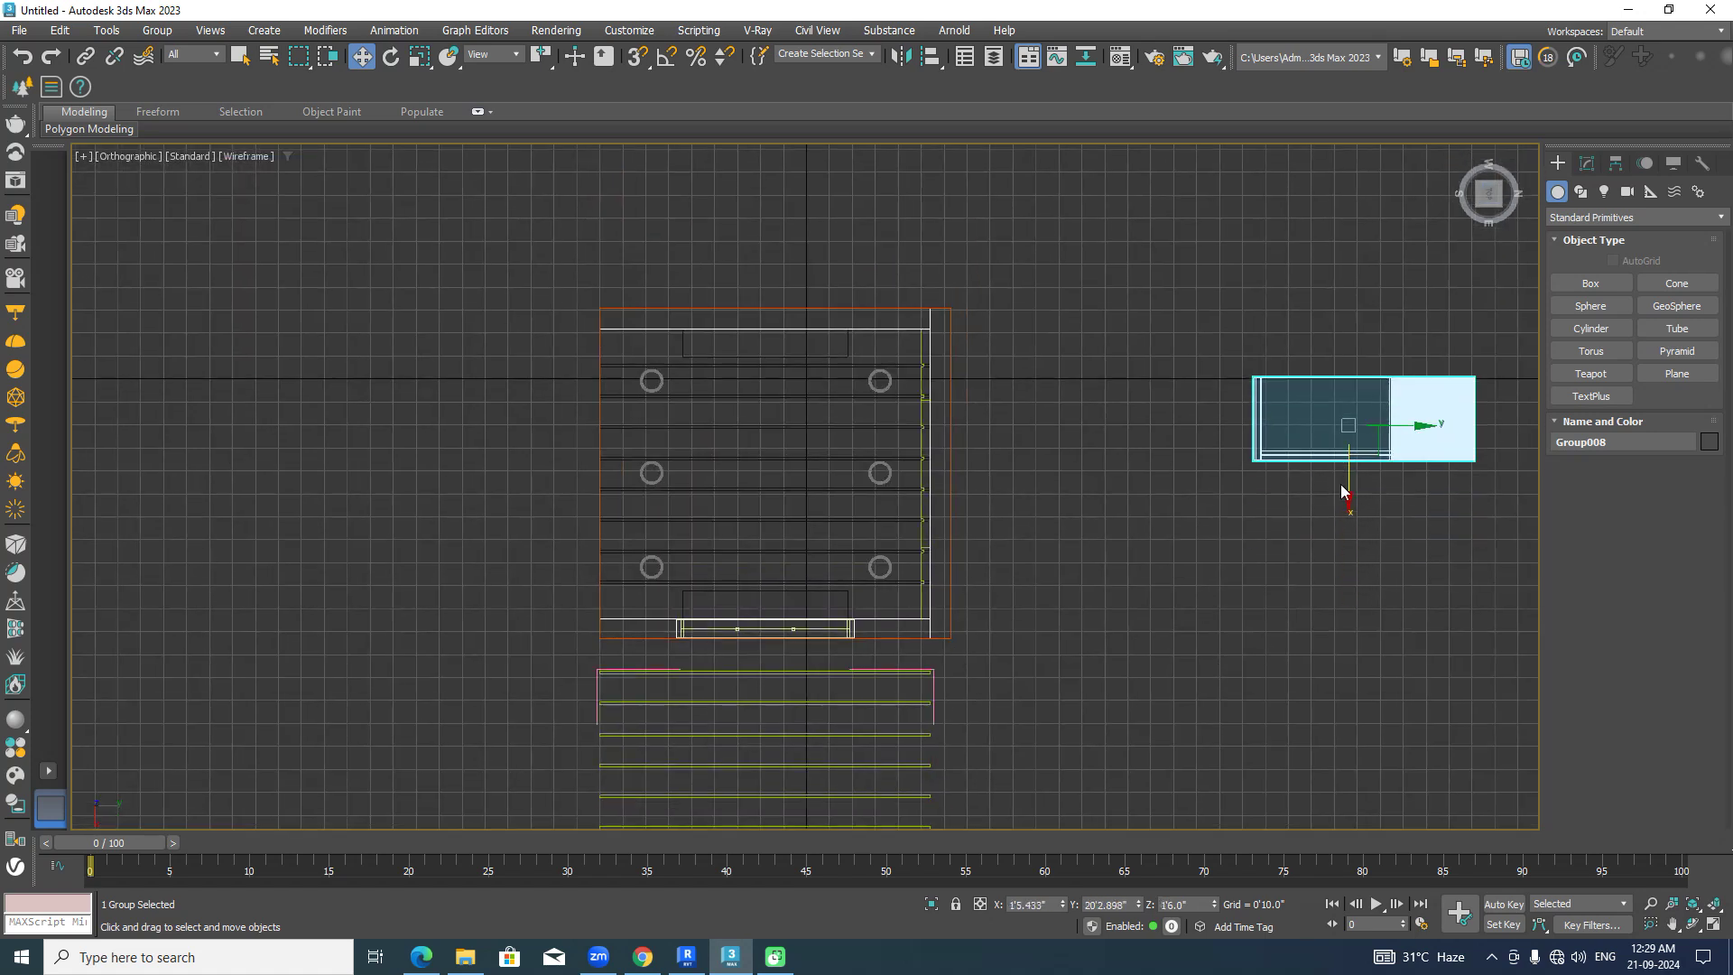
{"action": "left_click_drag", "start_coordinate": [1394, 424], "coordinate": [792, 424]}
{"action": "left_click_drag", "start_coordinate": [751, 488], "coordinate": [751, 502]}
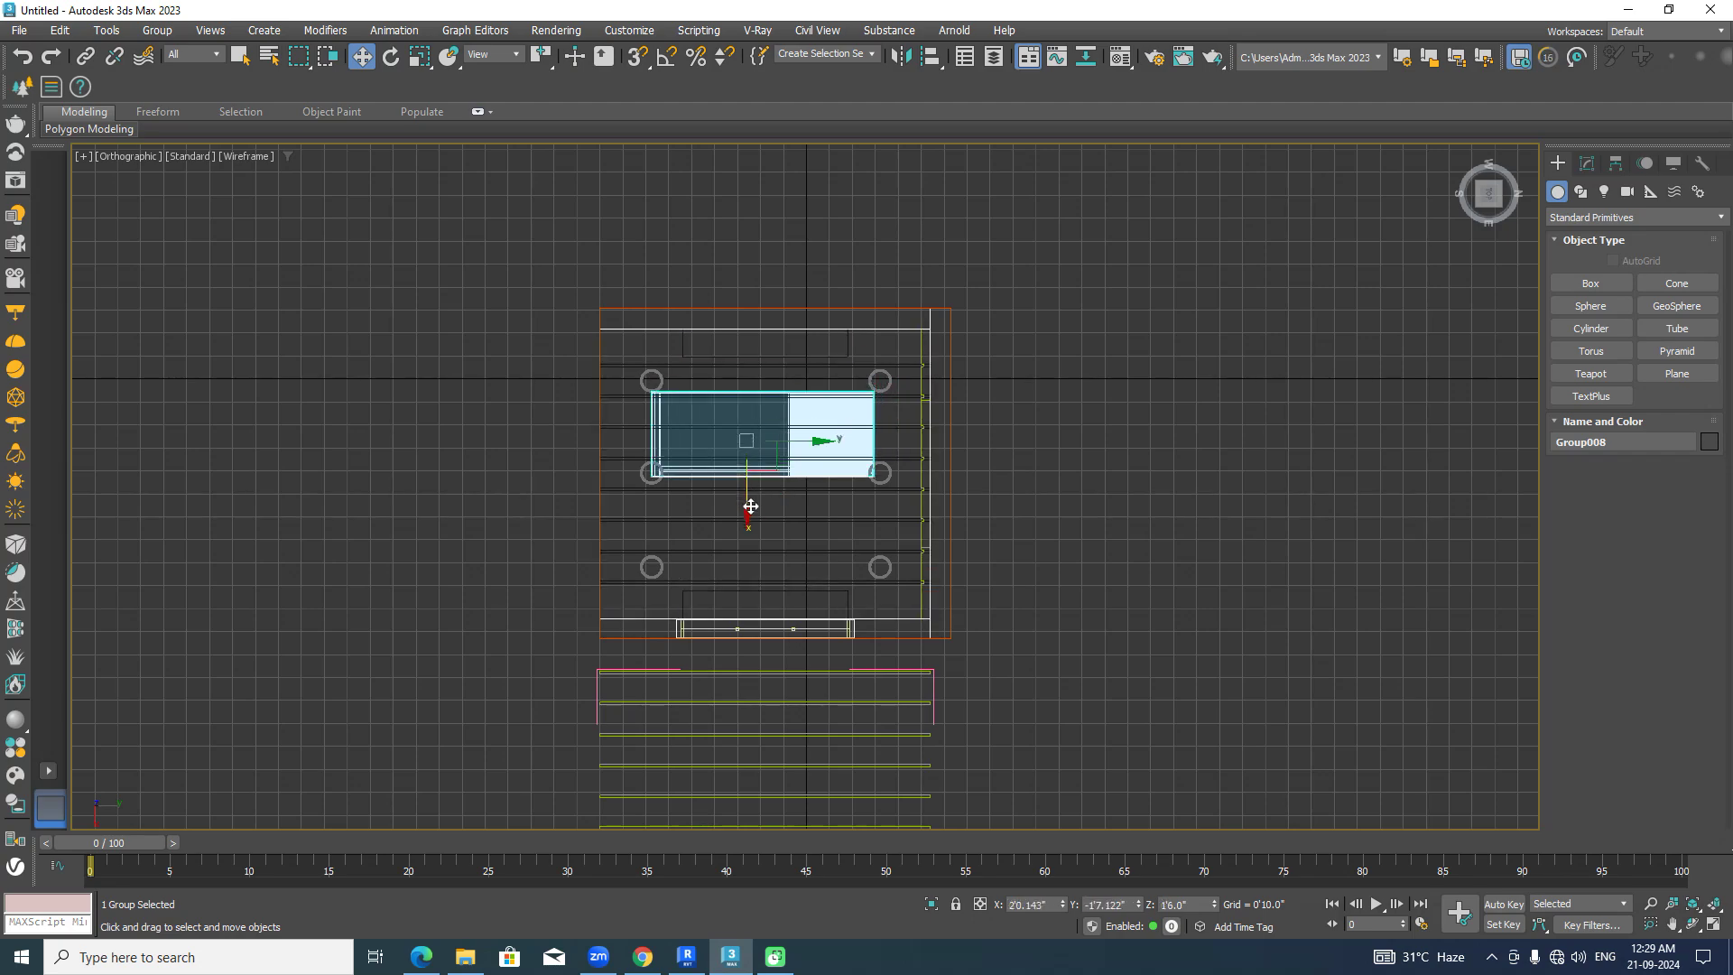
{"action": "key", "text": "F3"}
{"action": "middle_click_drag", "start_coordinate": [1010, 587], "coordinate": [1341, 534], "text": "alt"}
{"action": "left_click", "coordinate": [1077, 666]}
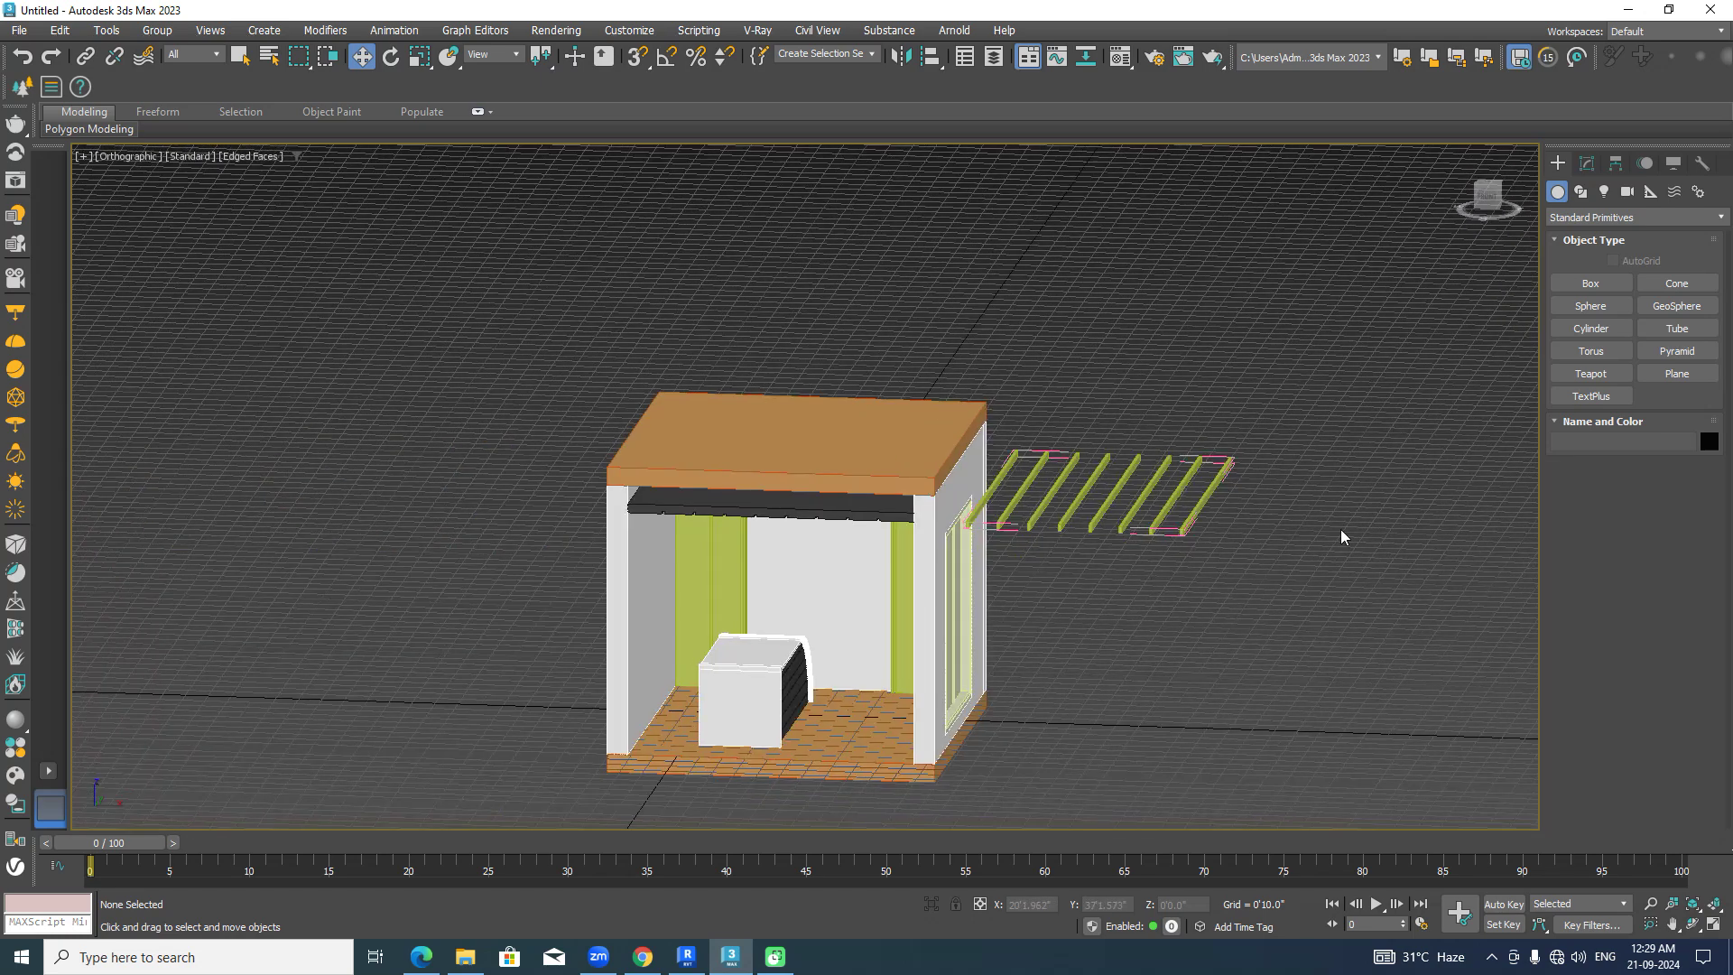
Examine the table's placement inside the room and the building's exterior from several angles.
{"action": "scroll", "coordinate": [863, 642], "scroll_direction": "up", "scroll_amount": 4}
{"action": "middle_click_drag", "start_coordinate": [747, 619], "coordinate": [941, 587]}
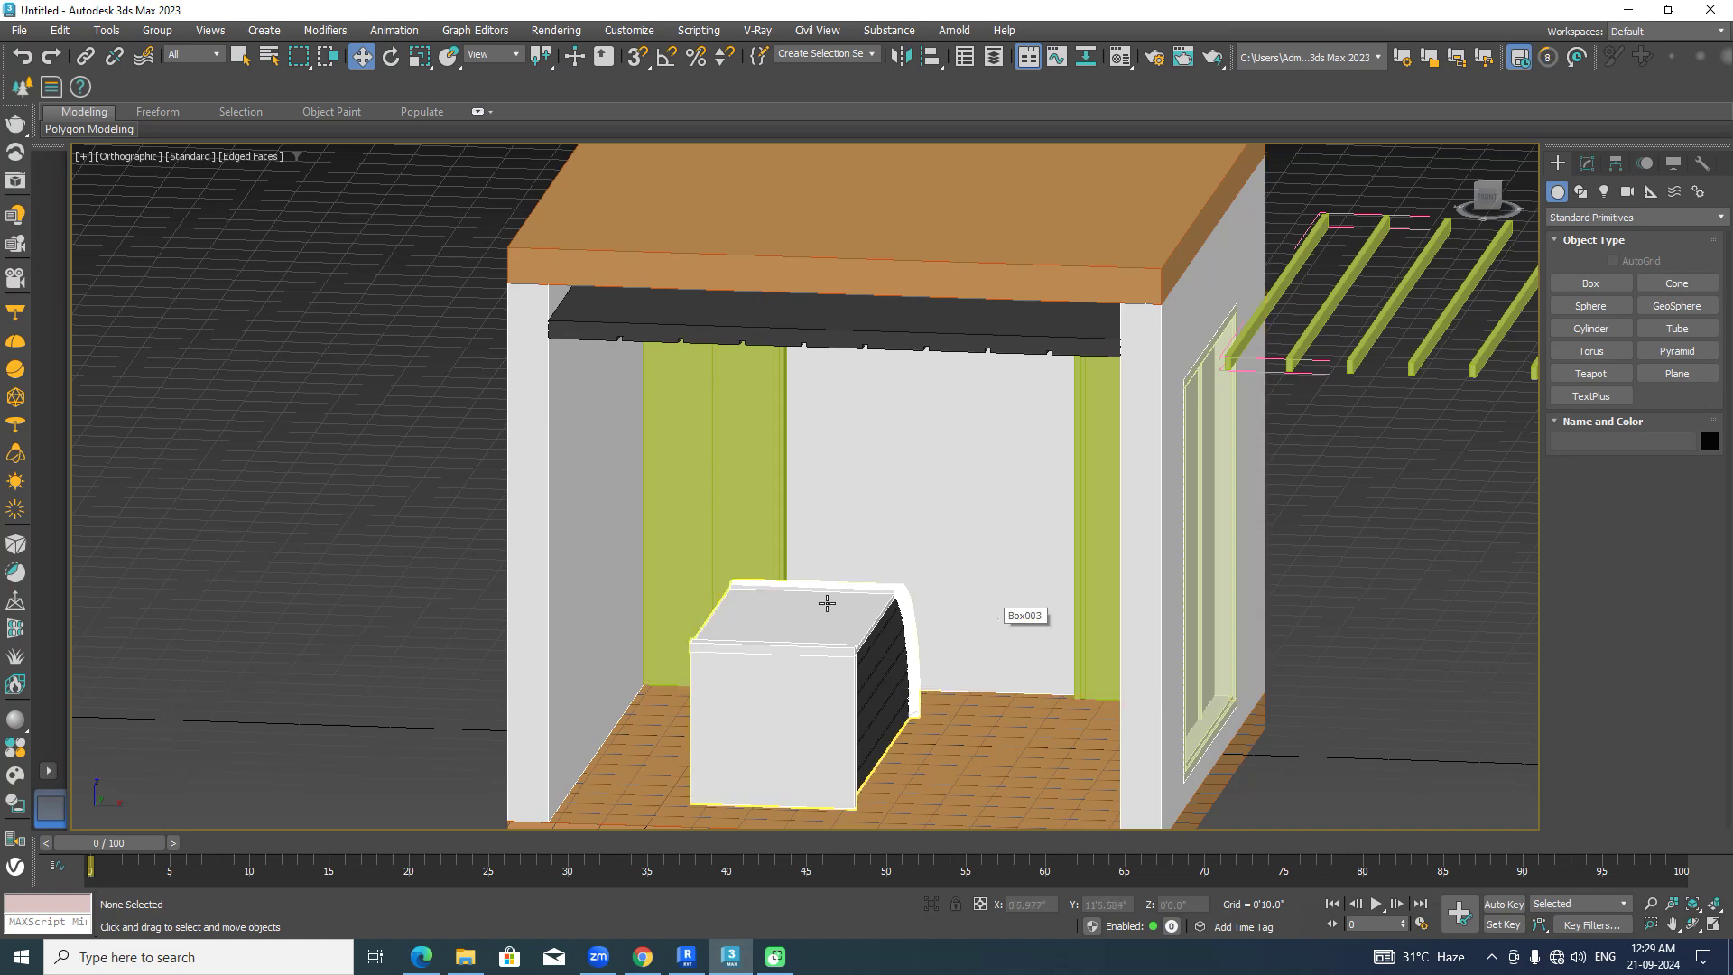
{"action": "middle_click_drag", "start_coordinate": [851, 604], "coordinate": [1312, 708]}
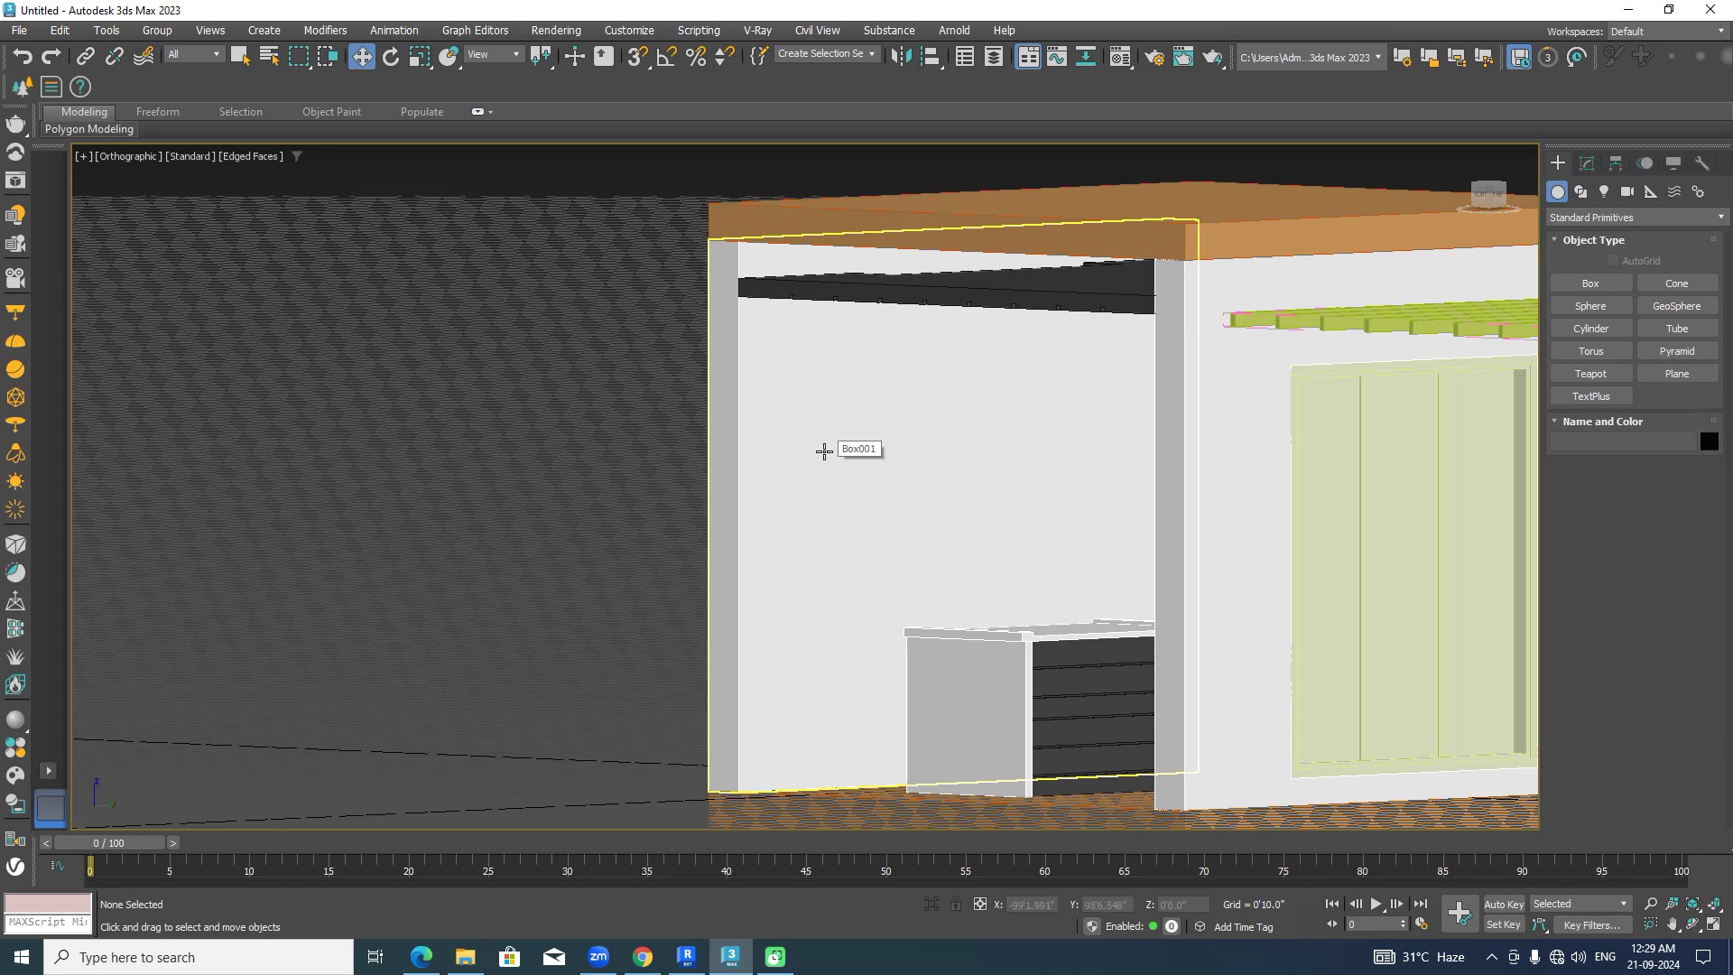
{"action": "scroll", "coordinate": [823, 451], "scroll_direction": "down", "scroll_amount": 2}
{"action": "middle_click_drag", "start_coordinate": [823, 451], "coordinate": [284, 376], "text": "alt"}
{"action": "middle_click_drag", "start_coordinate": [1038, 492], "coordinate": [181, 367]}
{"action": "scroll", "coordinate": [181, 365], "scroll_direction": "down", "scroll_amount": 4}
{"action": "middle_click_drag", "start_coordinate": [357, 436], "coordinate": [9, 517]}
{"action": "middle_click_drag", "start_coordinate": [620, 495], "coordinate": [691, 500], "text": "alt"}
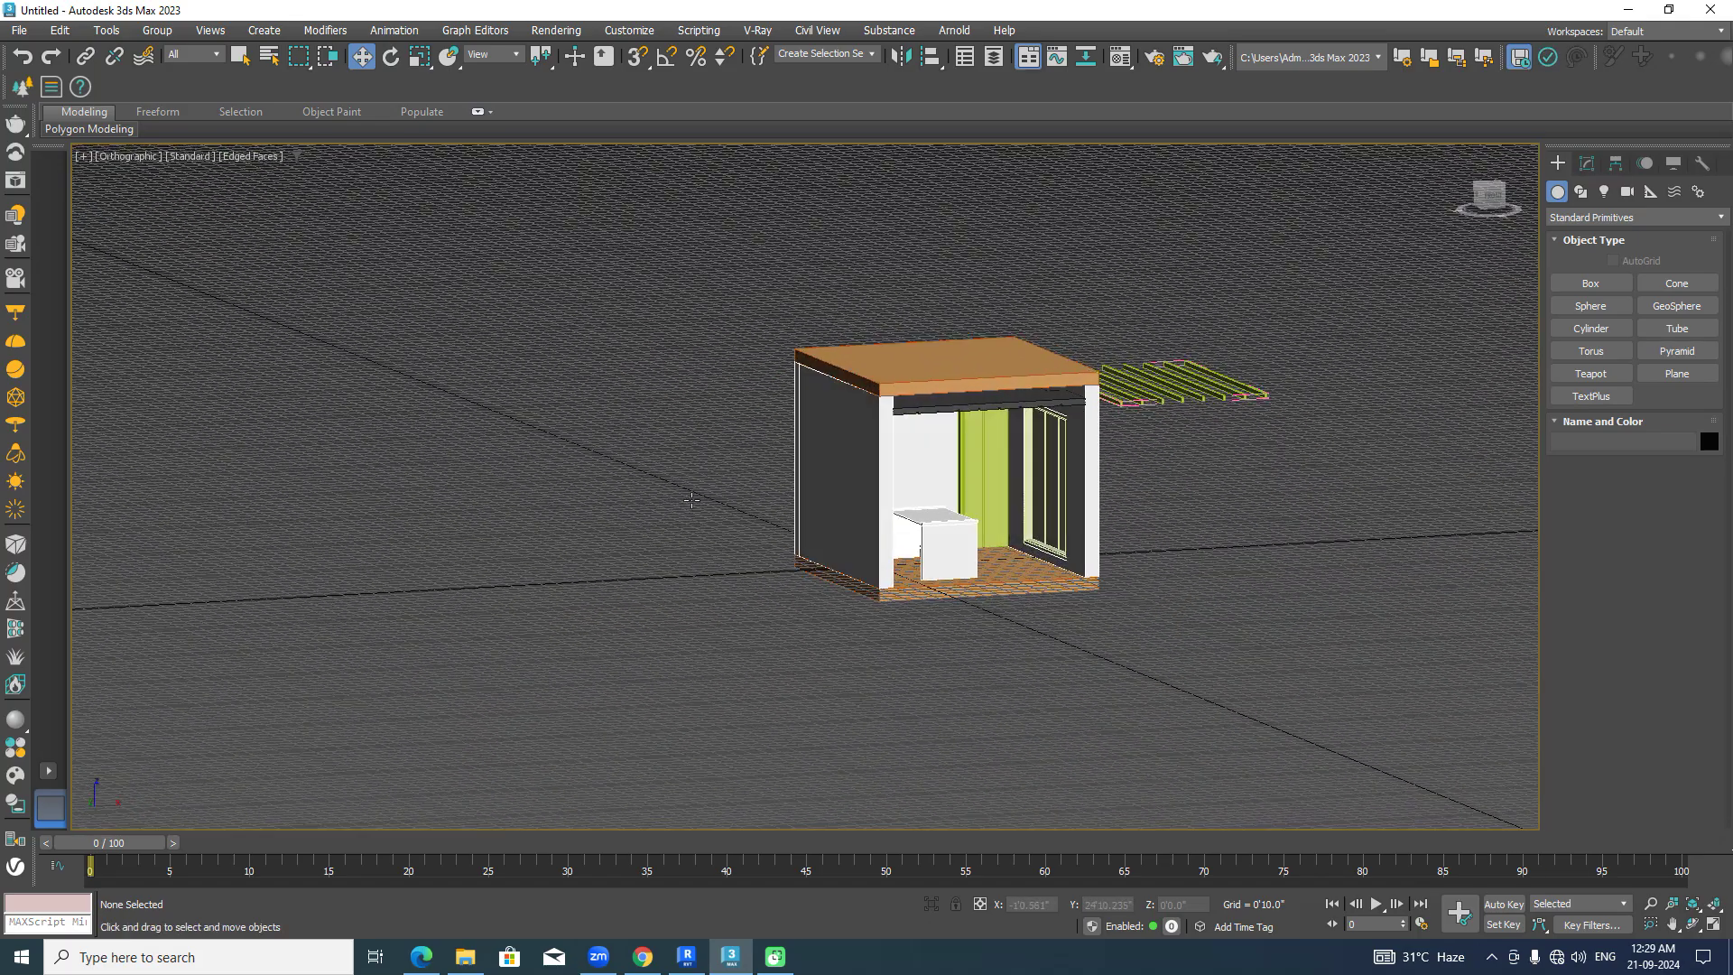
Delete the green slatted frame and its outlines standing outside the window wall.
{"action": "left_click_drag", "start_coordinate": [1325, 308], "coordinate": [1183, 411]}
{"action": "left_click_drag", "start_coordinate": [1119, 458], "coordinate": [1117, 460]}
{"action": "key", "text": "Delete"}
{"action": "scroll", "coordinate": [1164, 528], "scroll_direction": "up", "scroll_amount": 5}
{"action": "middle_click_drag", "start_coordinate": [1165, 528], "coordinate": [1441, 589], "text": "alt"}
{"action": "scroll", "coordinate": [1426, 612], "scroll_direction": "up", "scroll_amount": 5}
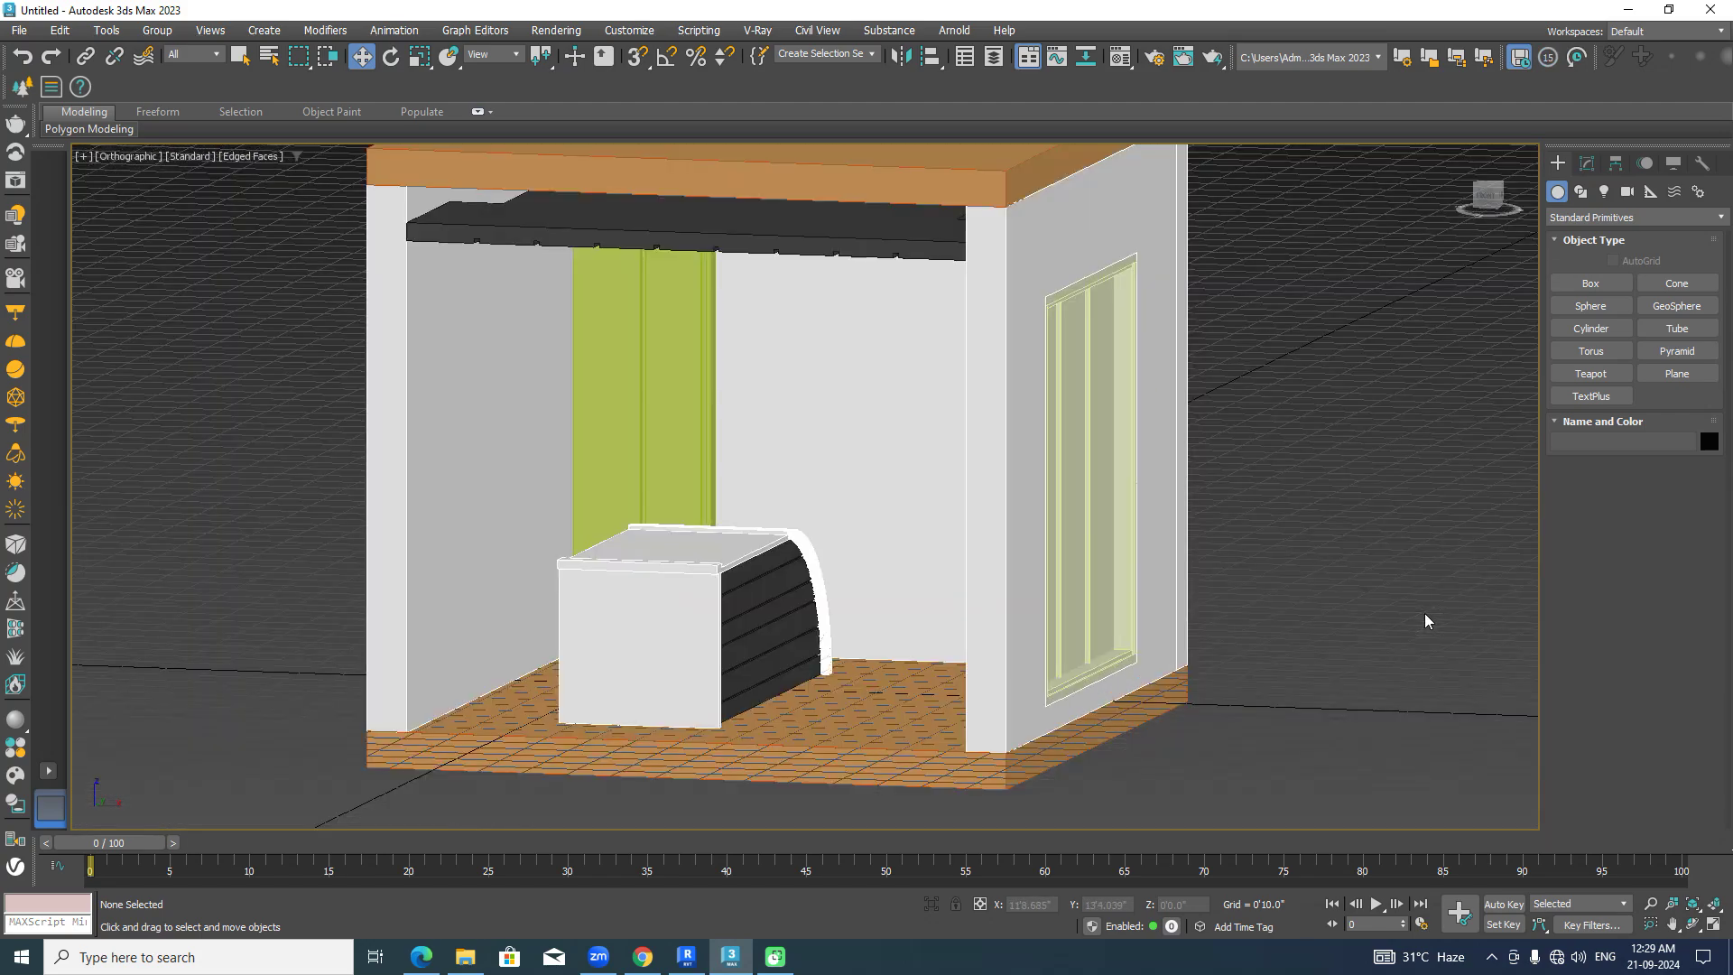